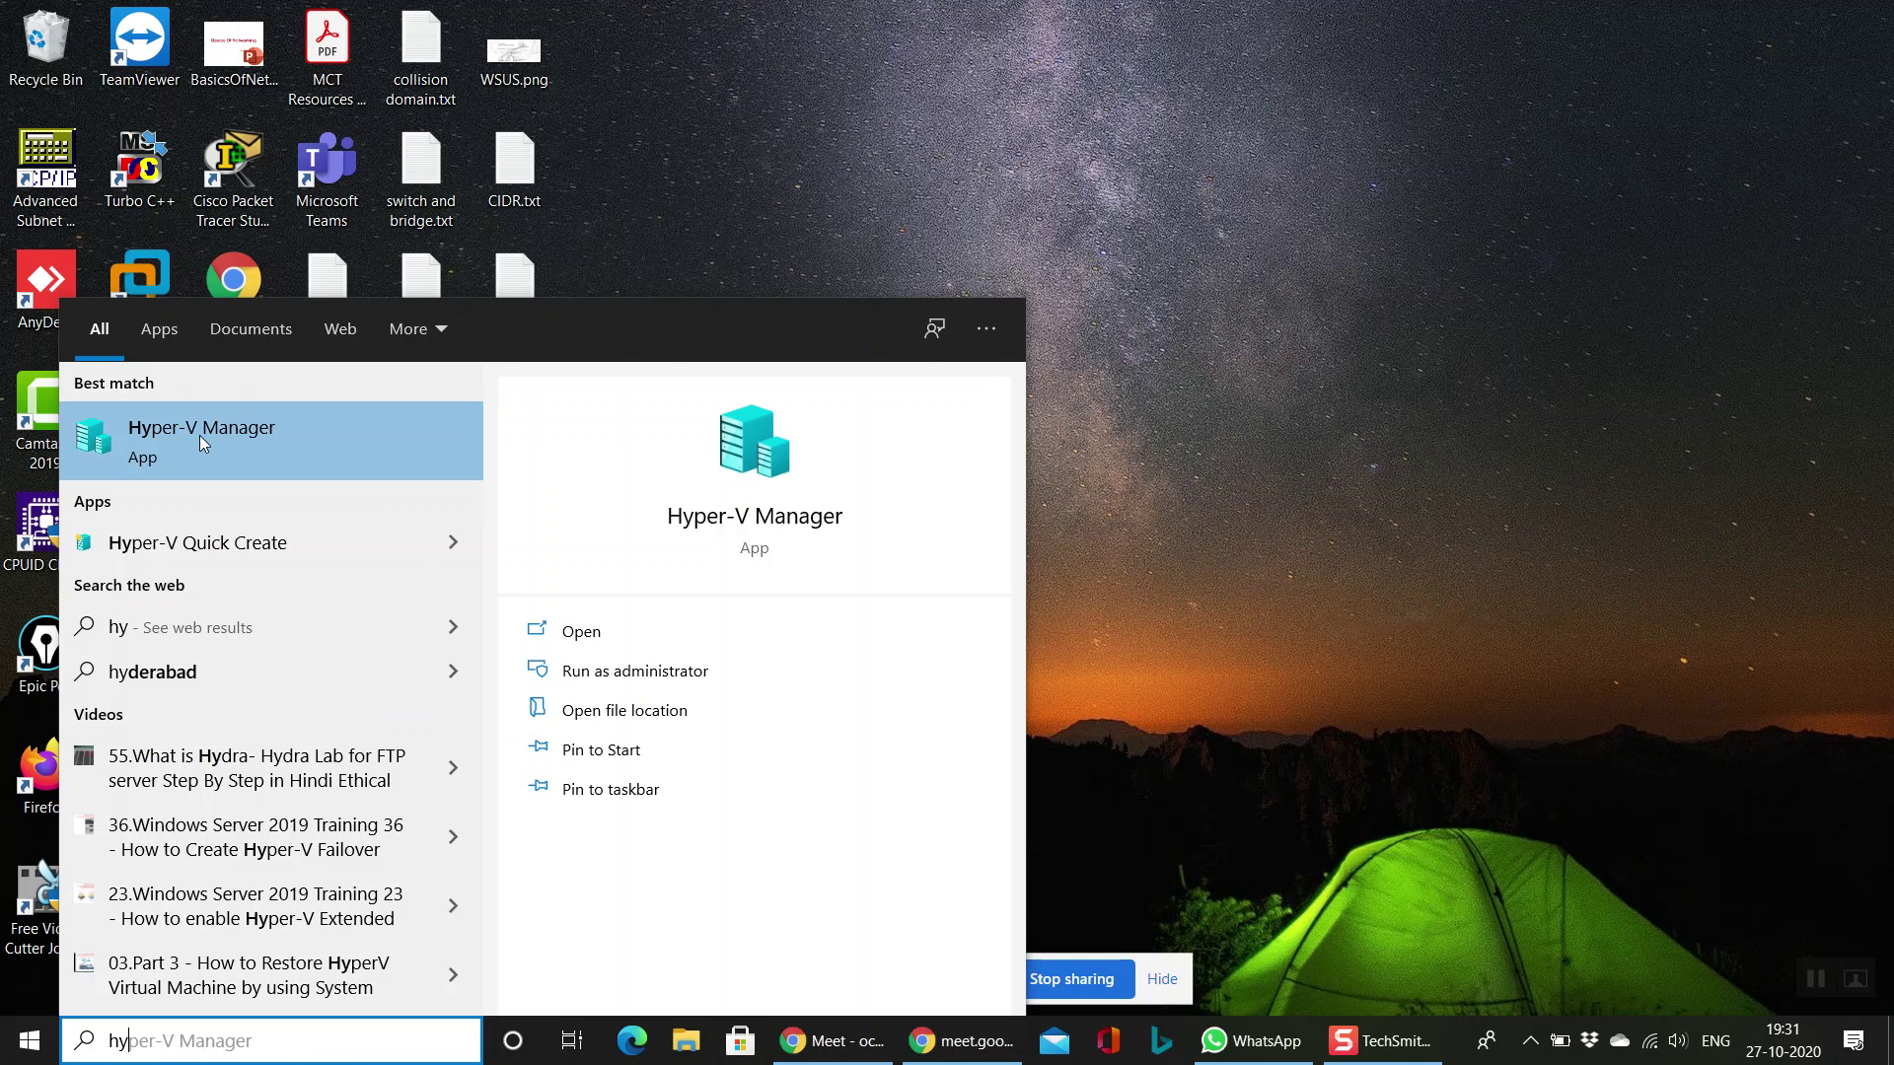
Step: Launch Hyper-V Manager from the 'hy' Start search result and select the console's top level
left_click(199, 435)
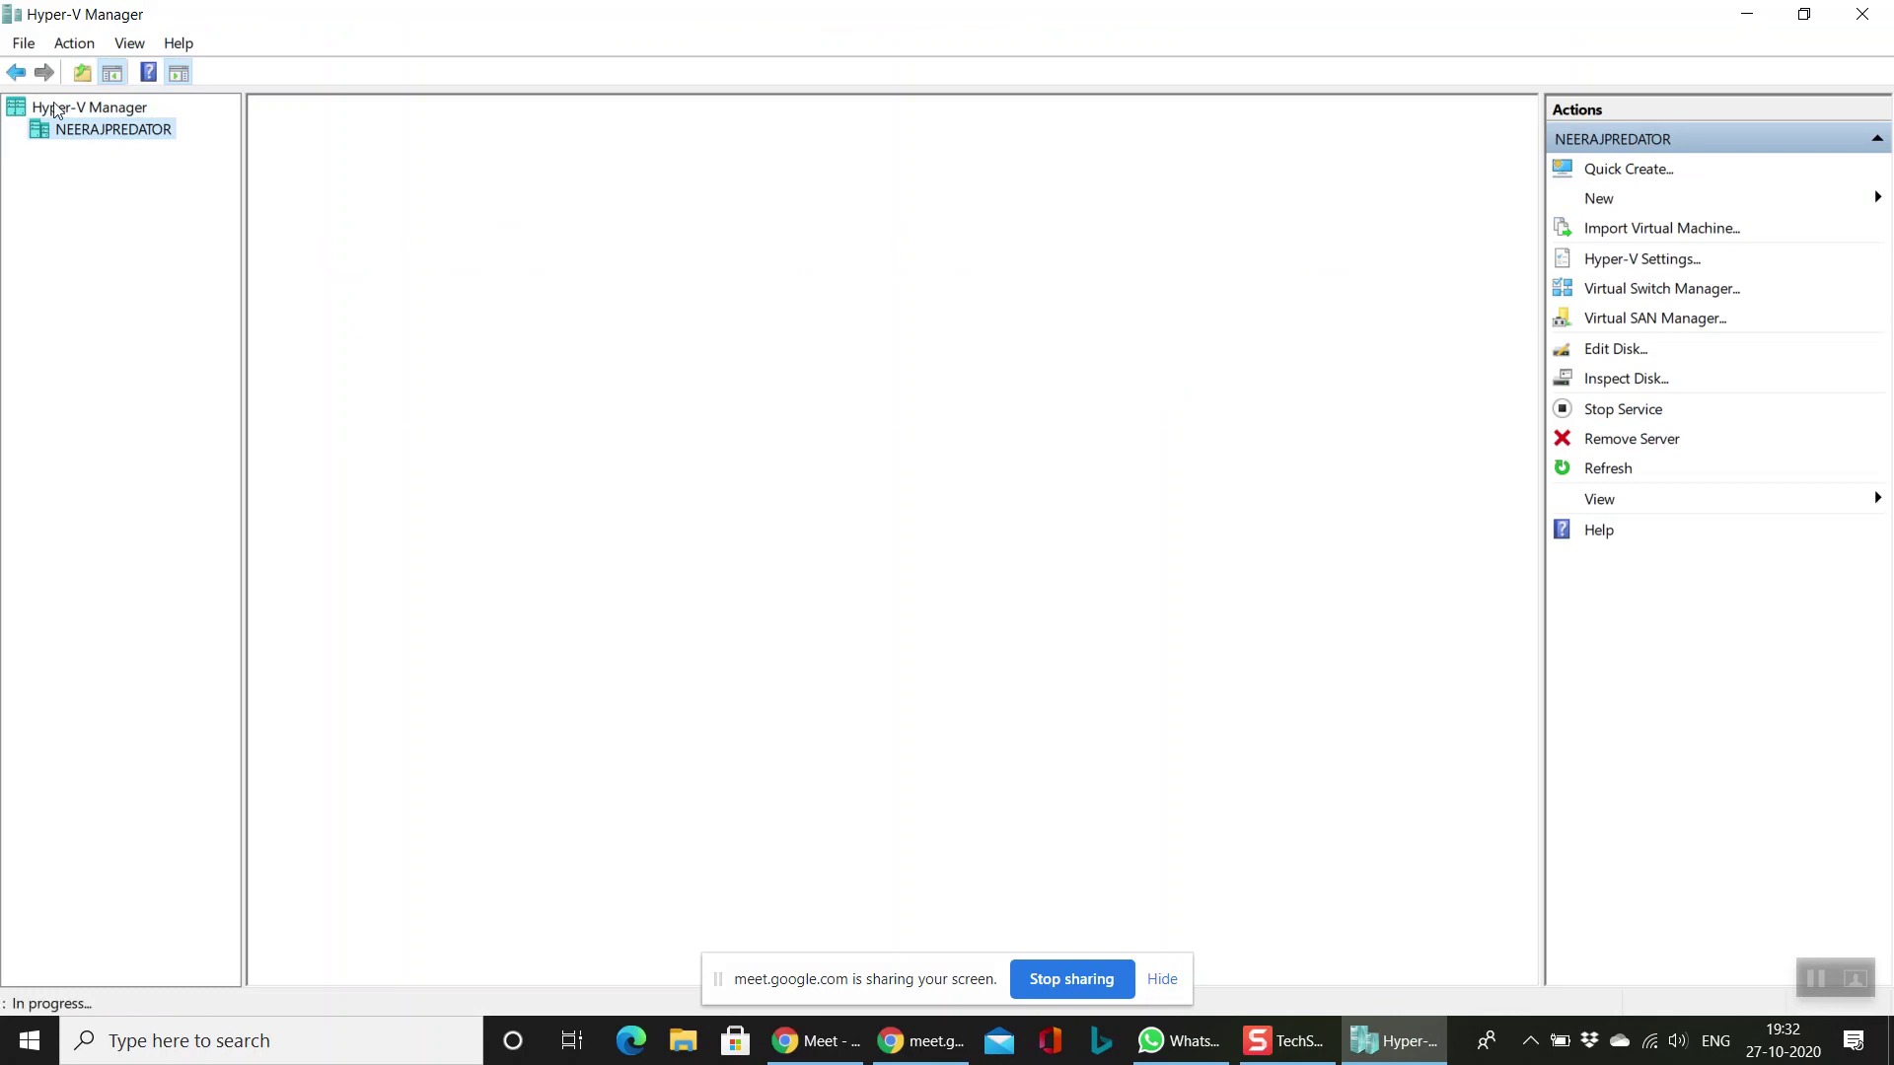
left_click(131, 114)
Step: Select the local host server and browse the File and Action menu commands
left_click(138, 135)
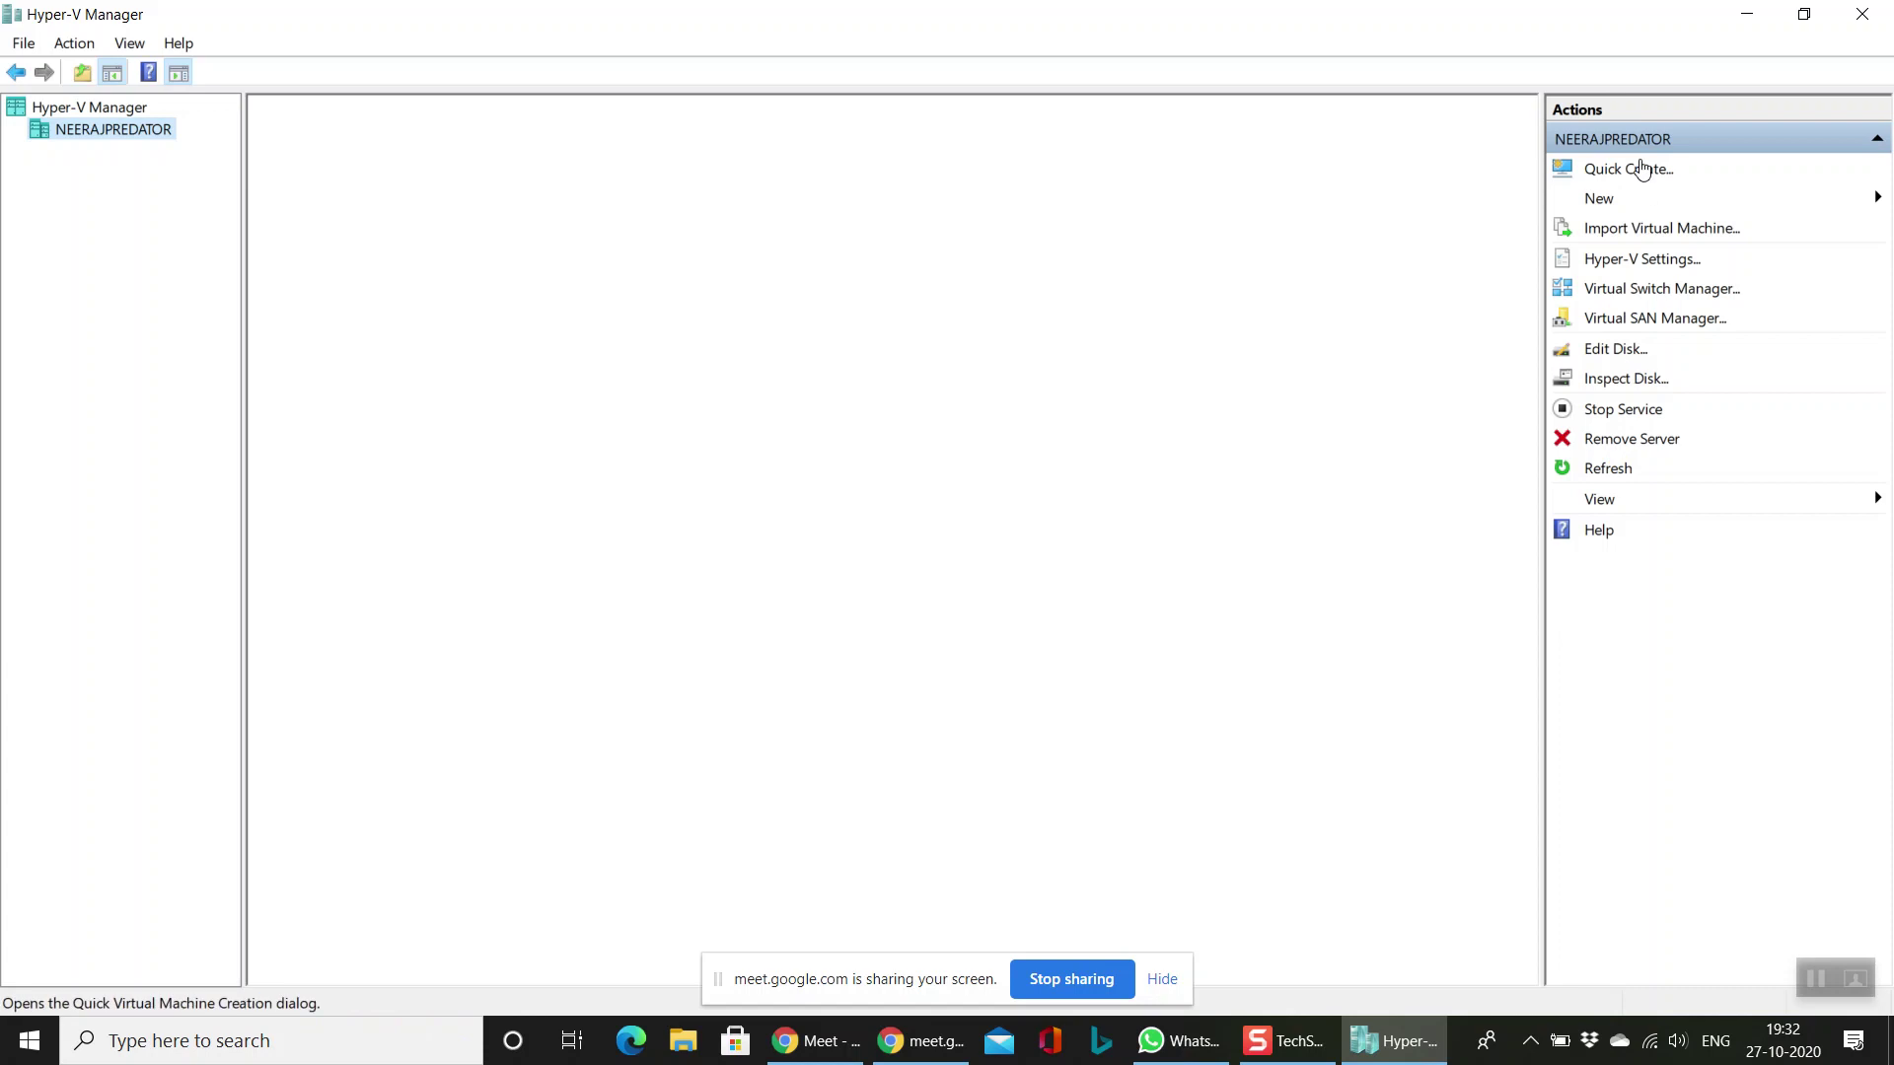
left_click(23, 48)
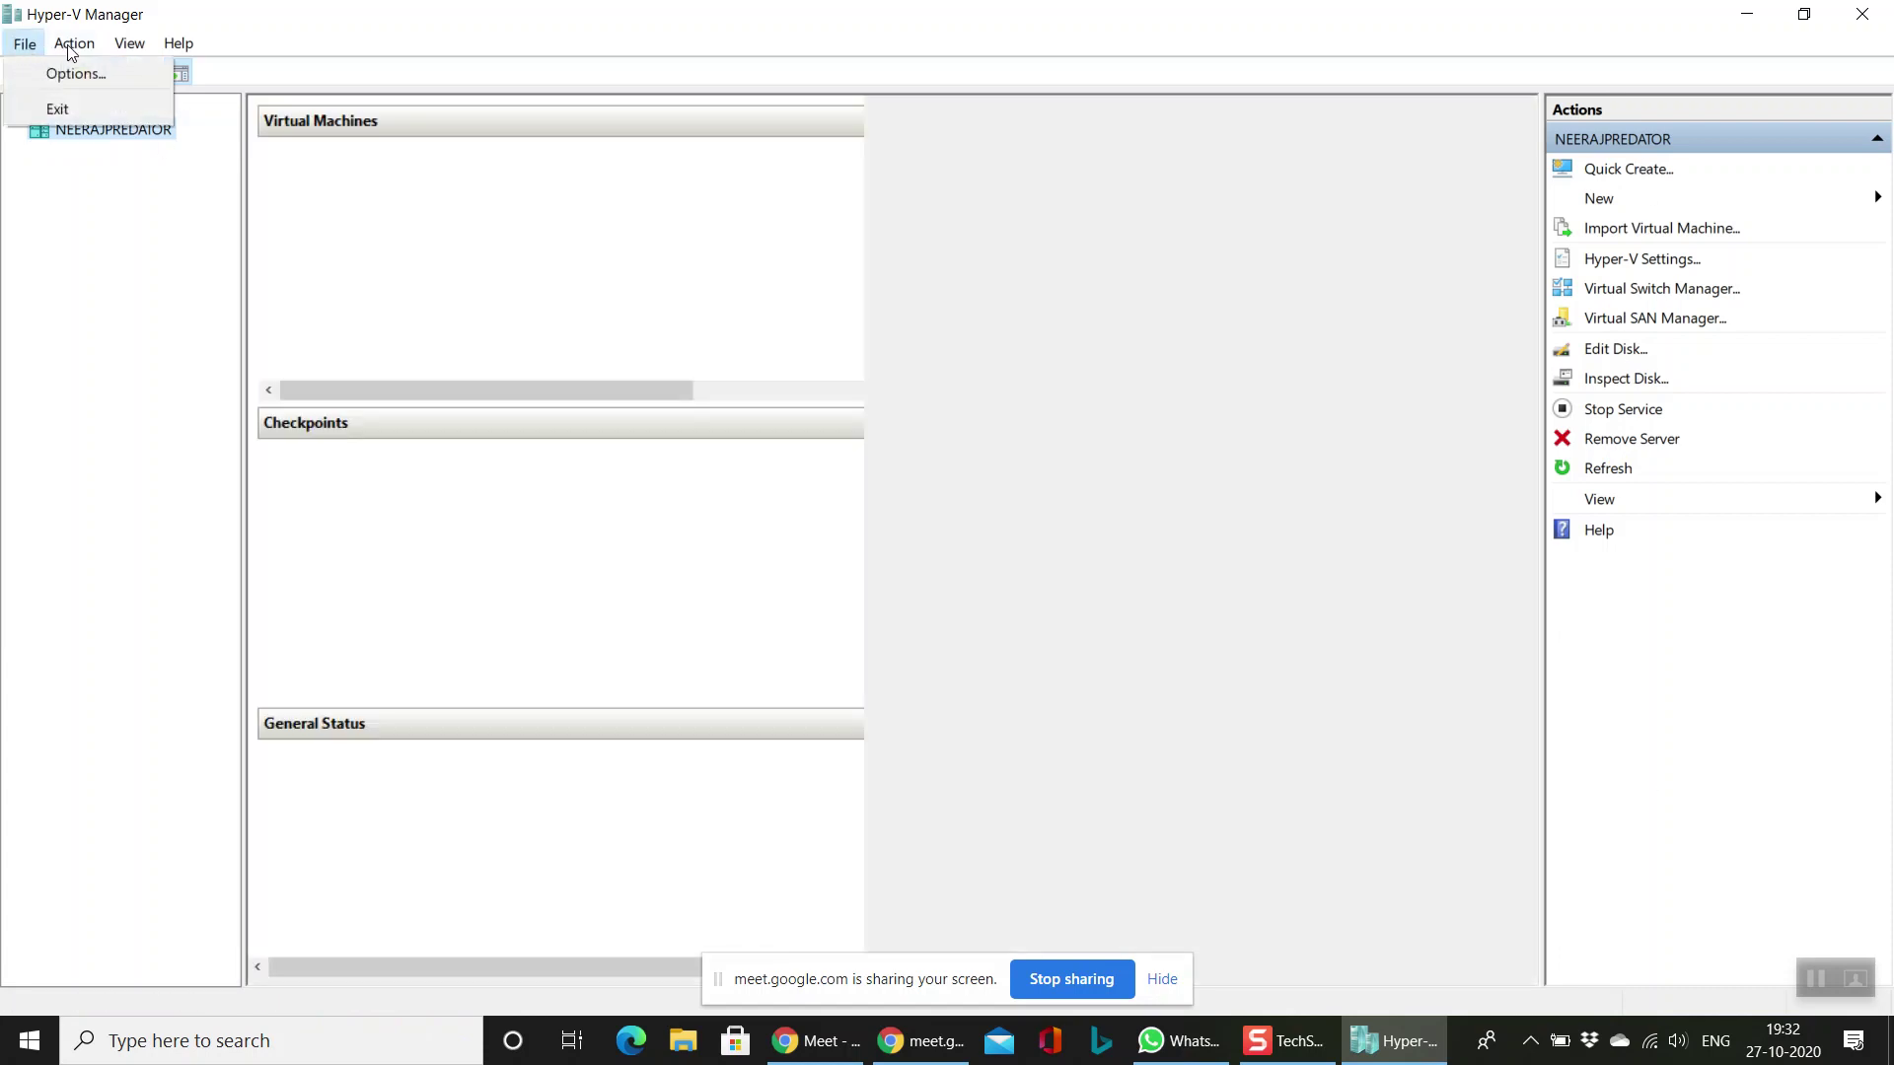
left_click(69, 44)
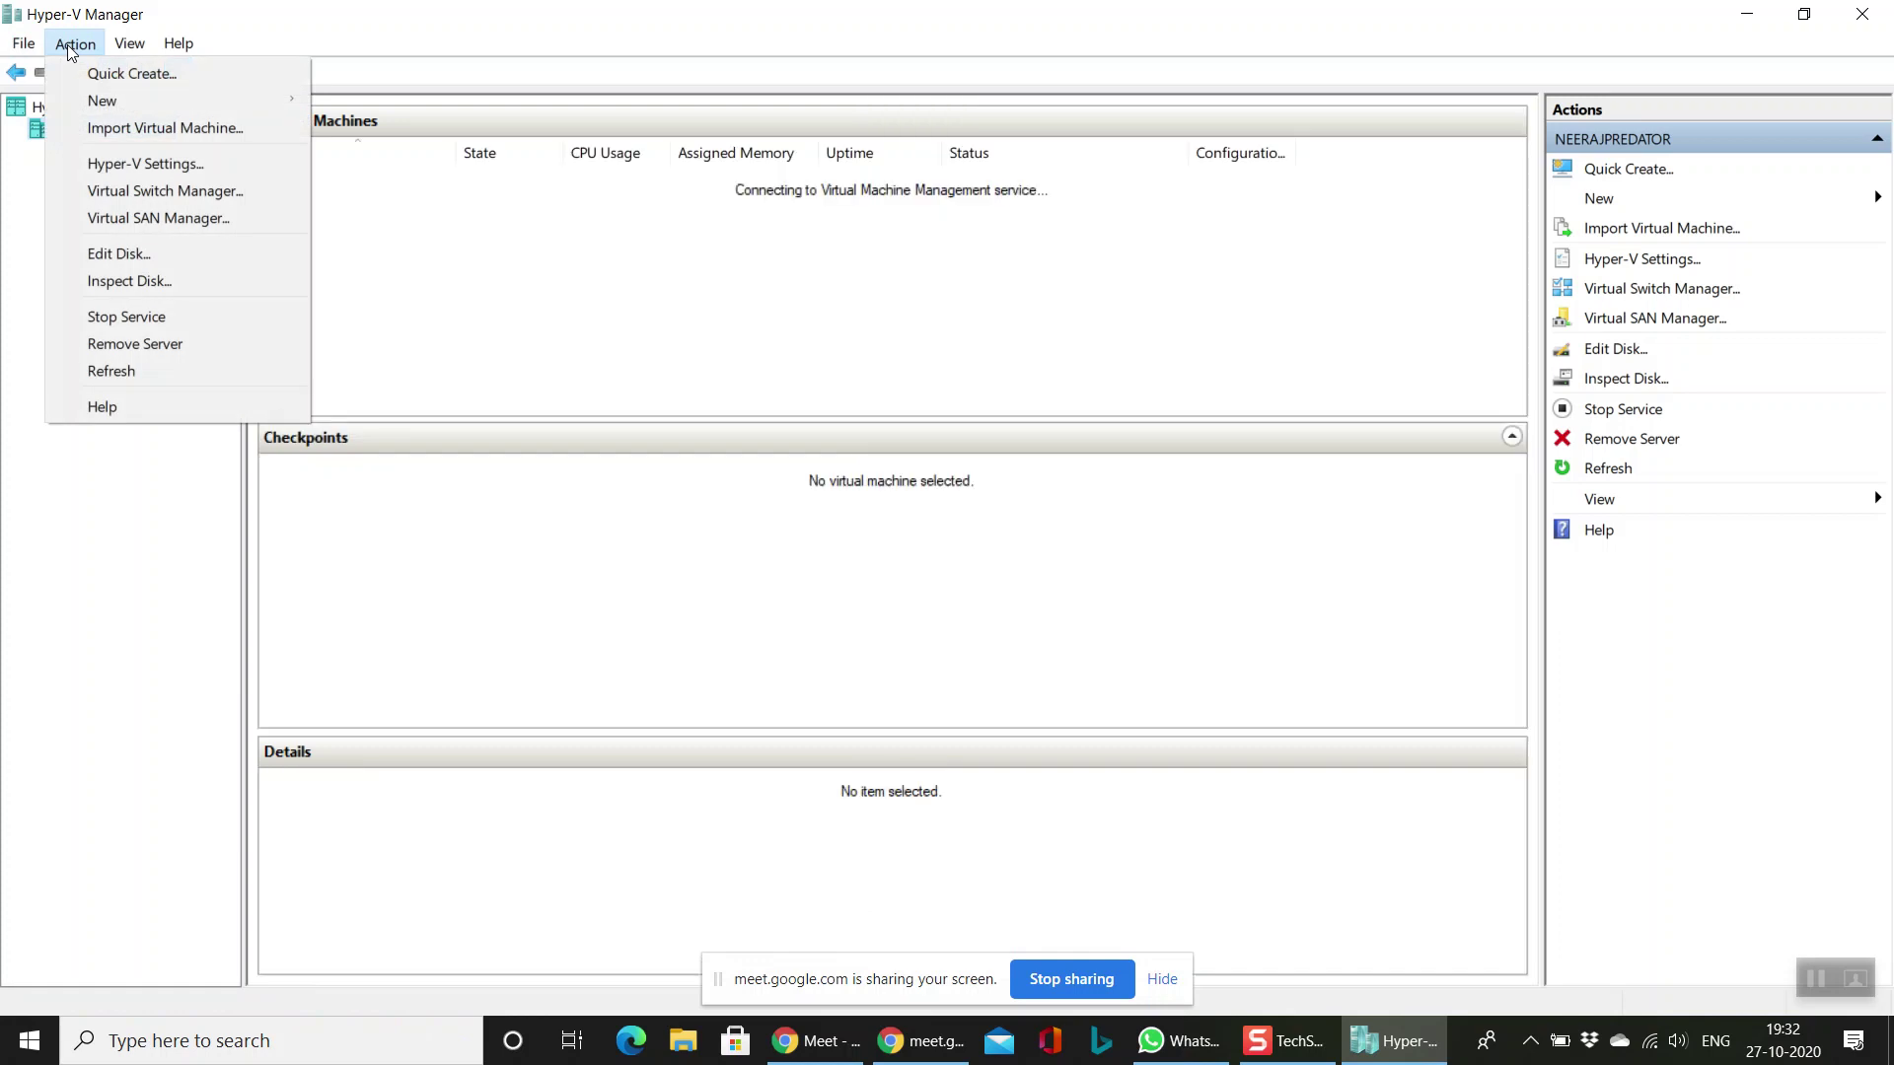
Step: View the About Hyper-V Manager version information, then minimize the manager to show the desktop
mouse_move(164, 39)
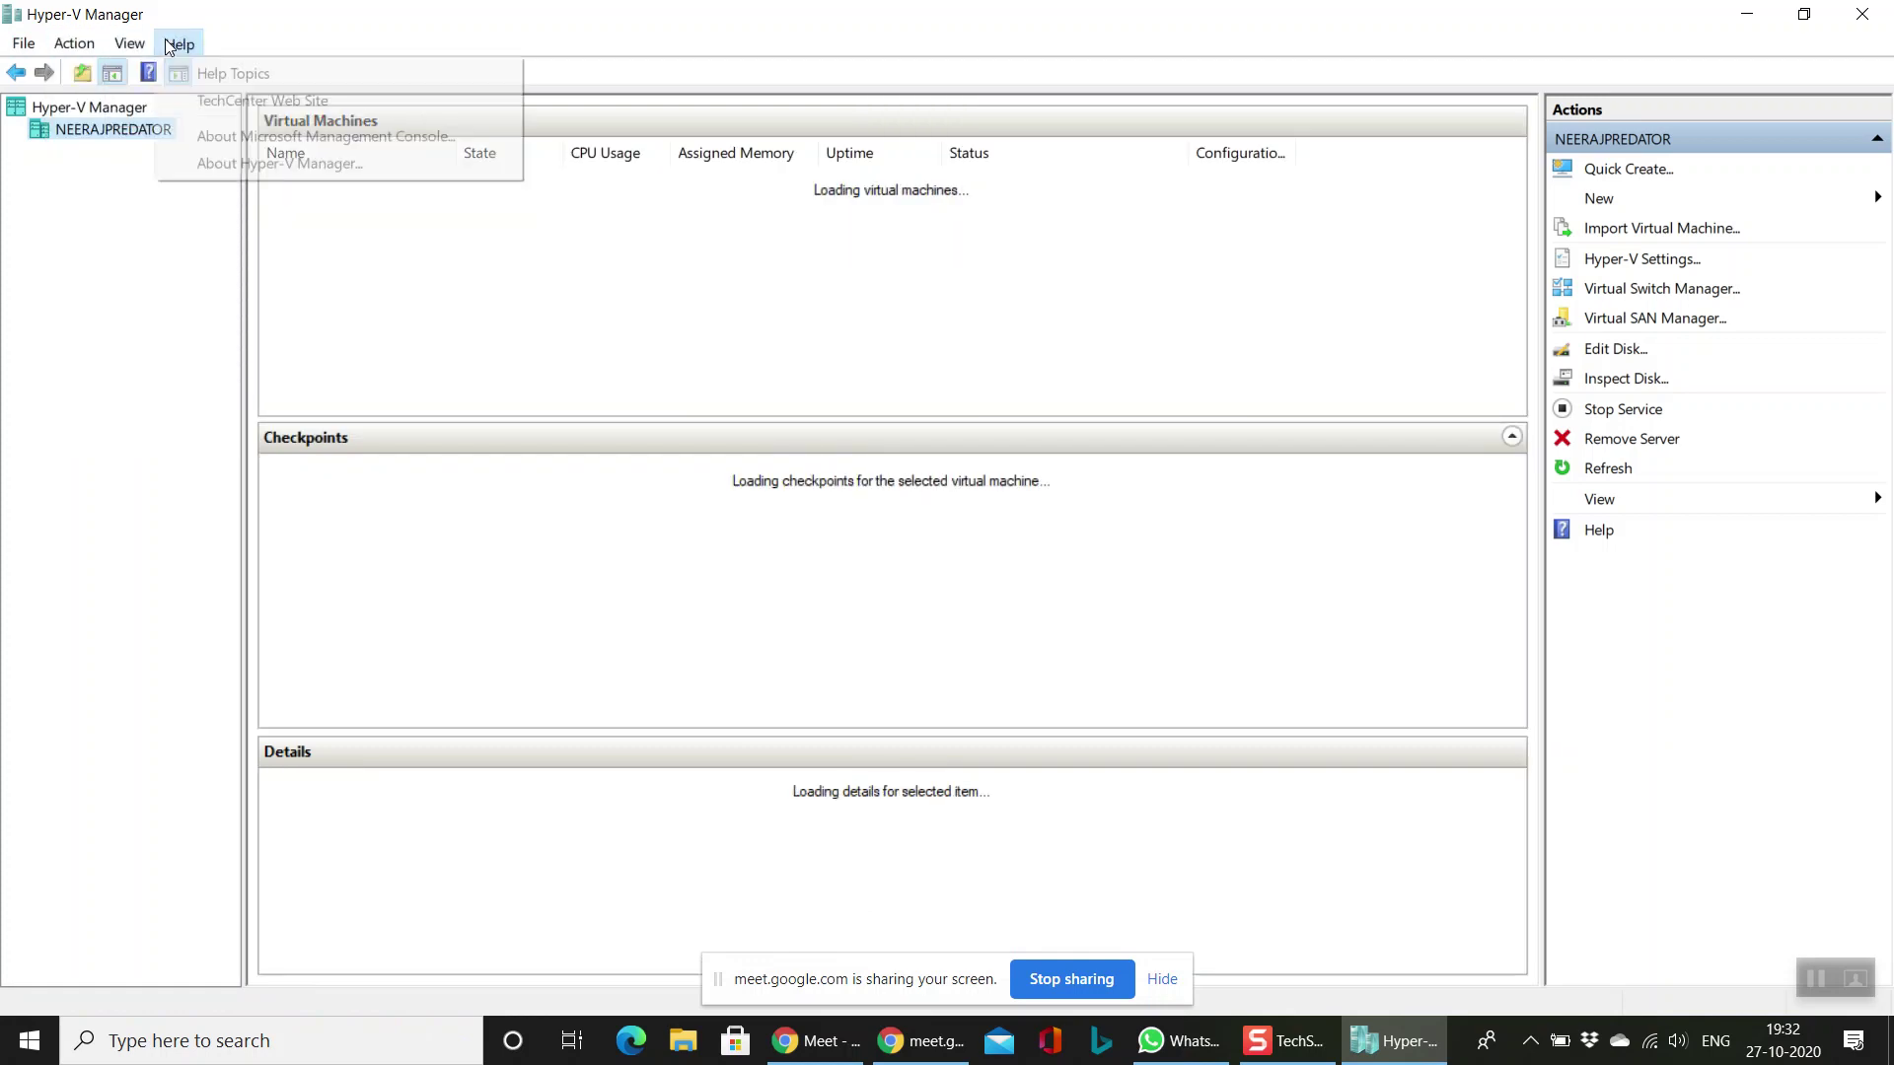
left_click(263, 163)
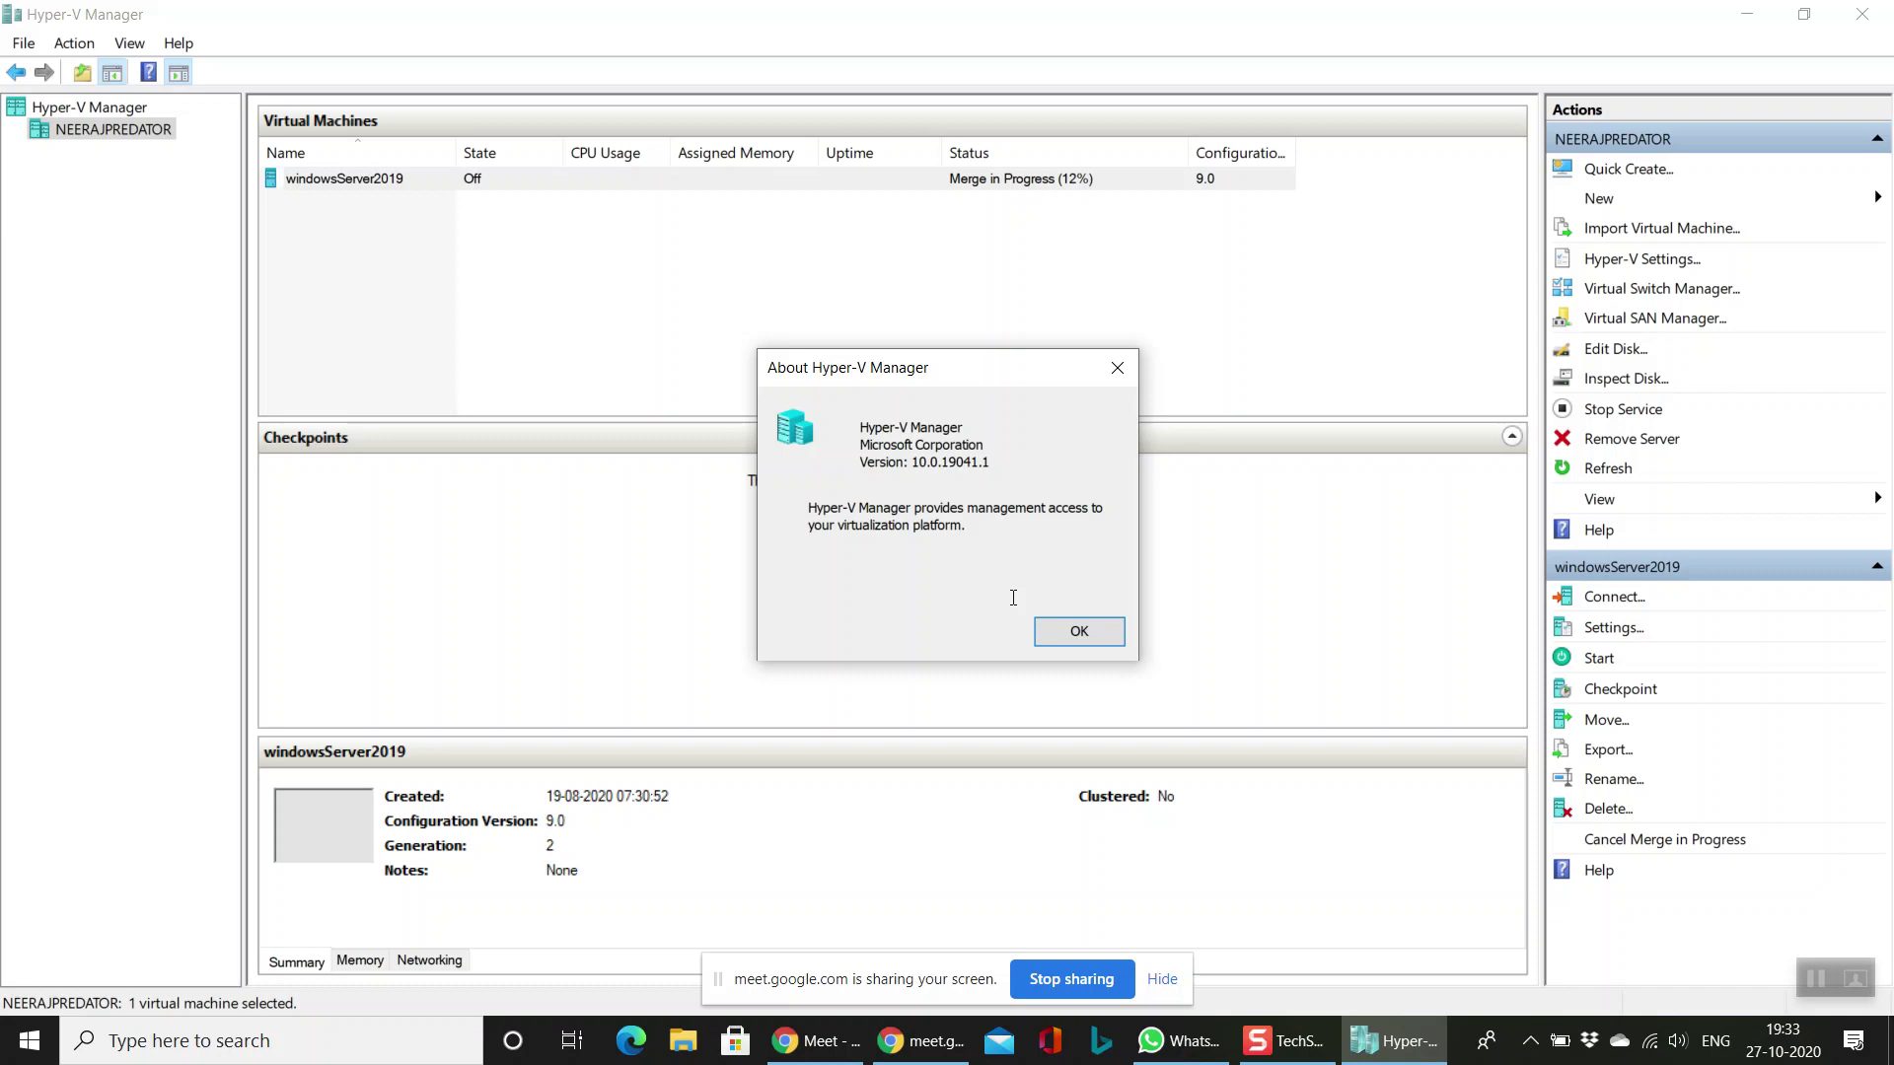
left_click(1079, 632)
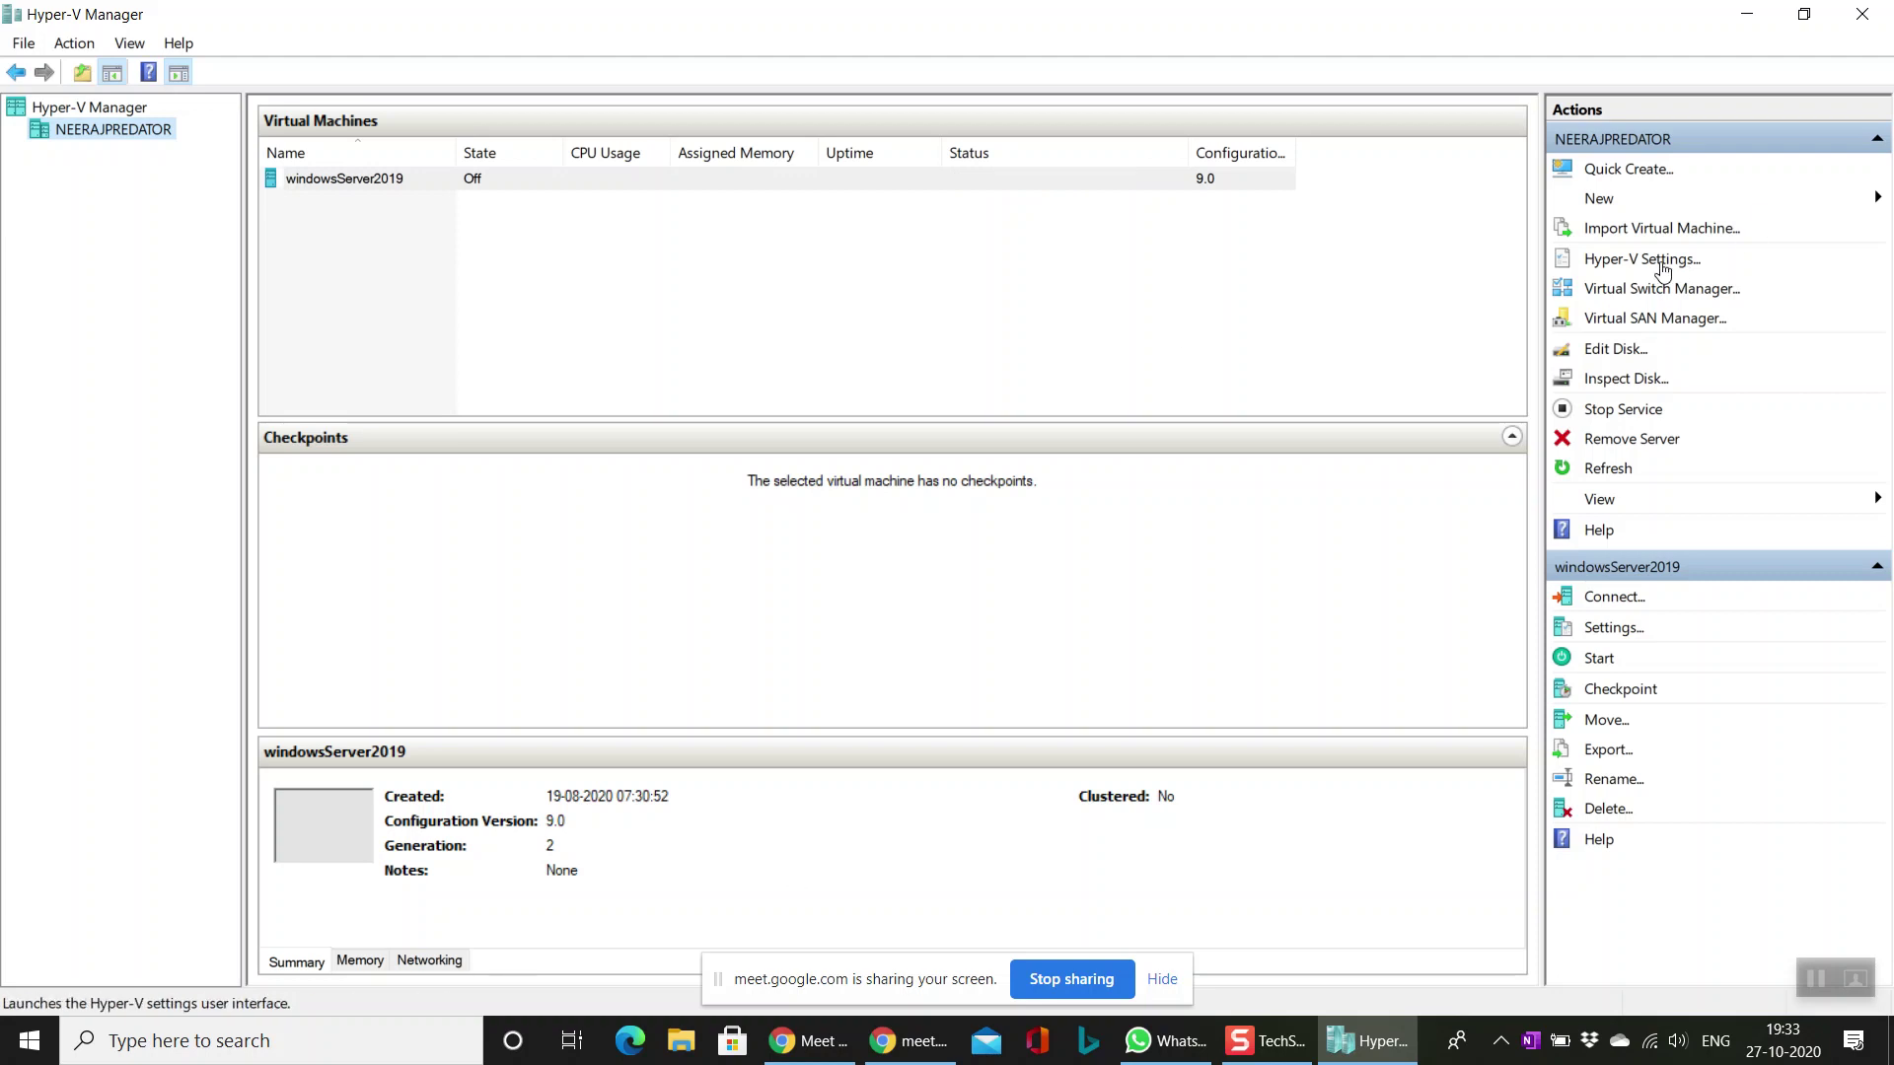
left_click(1747, 15)
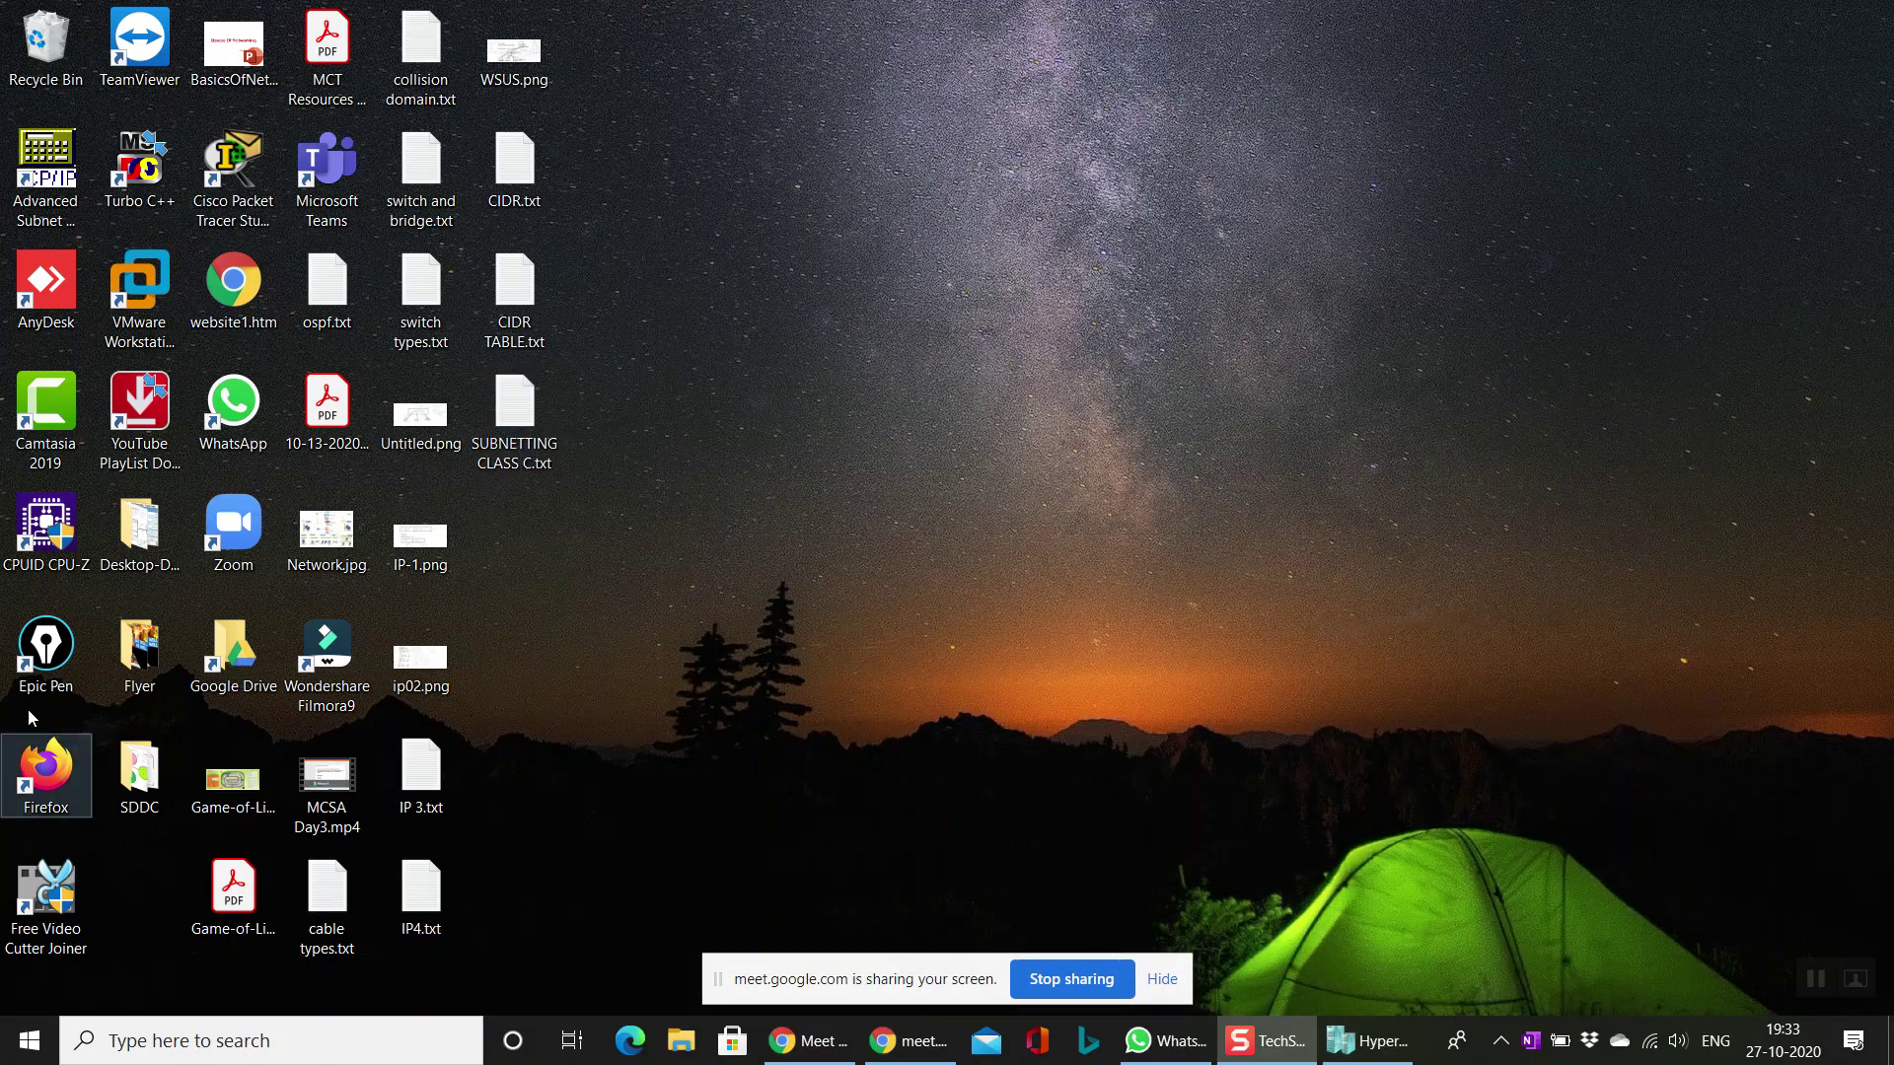
Step: Start Epic Pen with its toolbar on the right edge and open a centred blank Notepad window
double_click(43, 653)
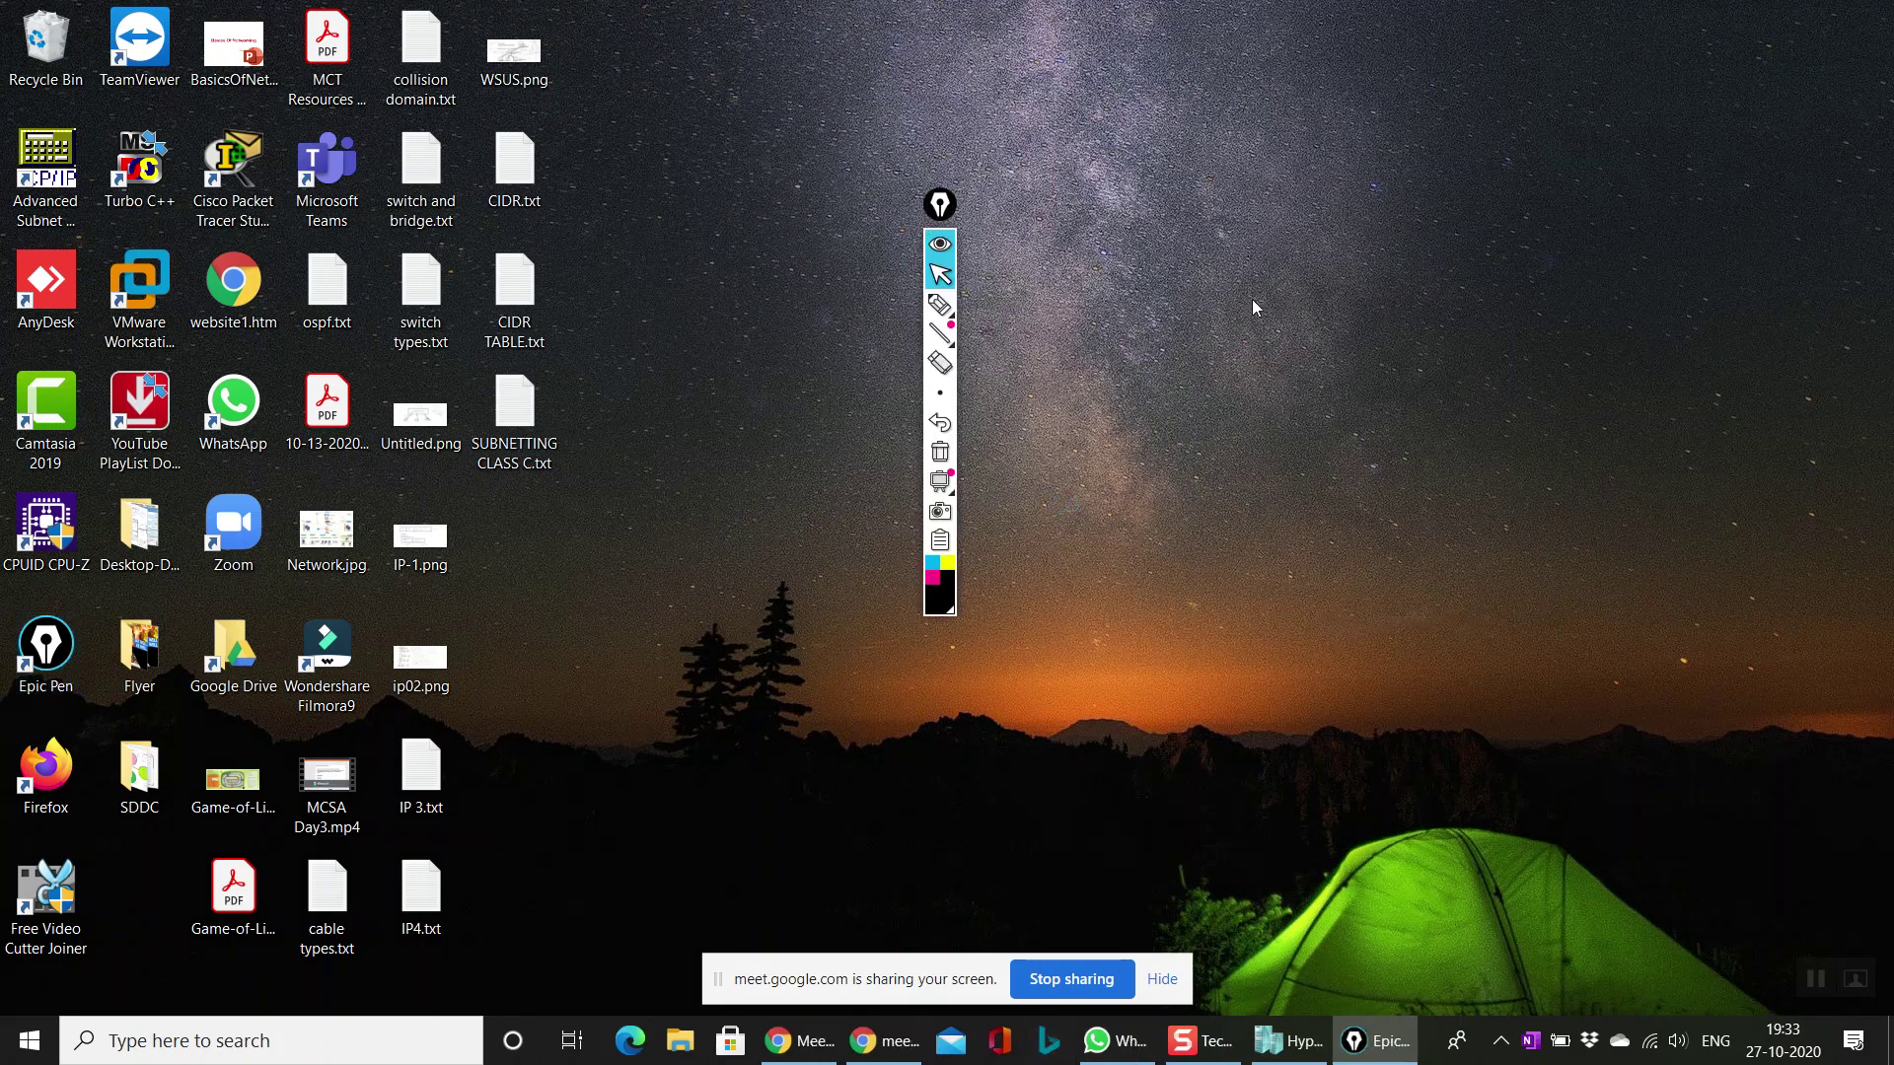
left_click_drag(953, 235, 1869, 537)
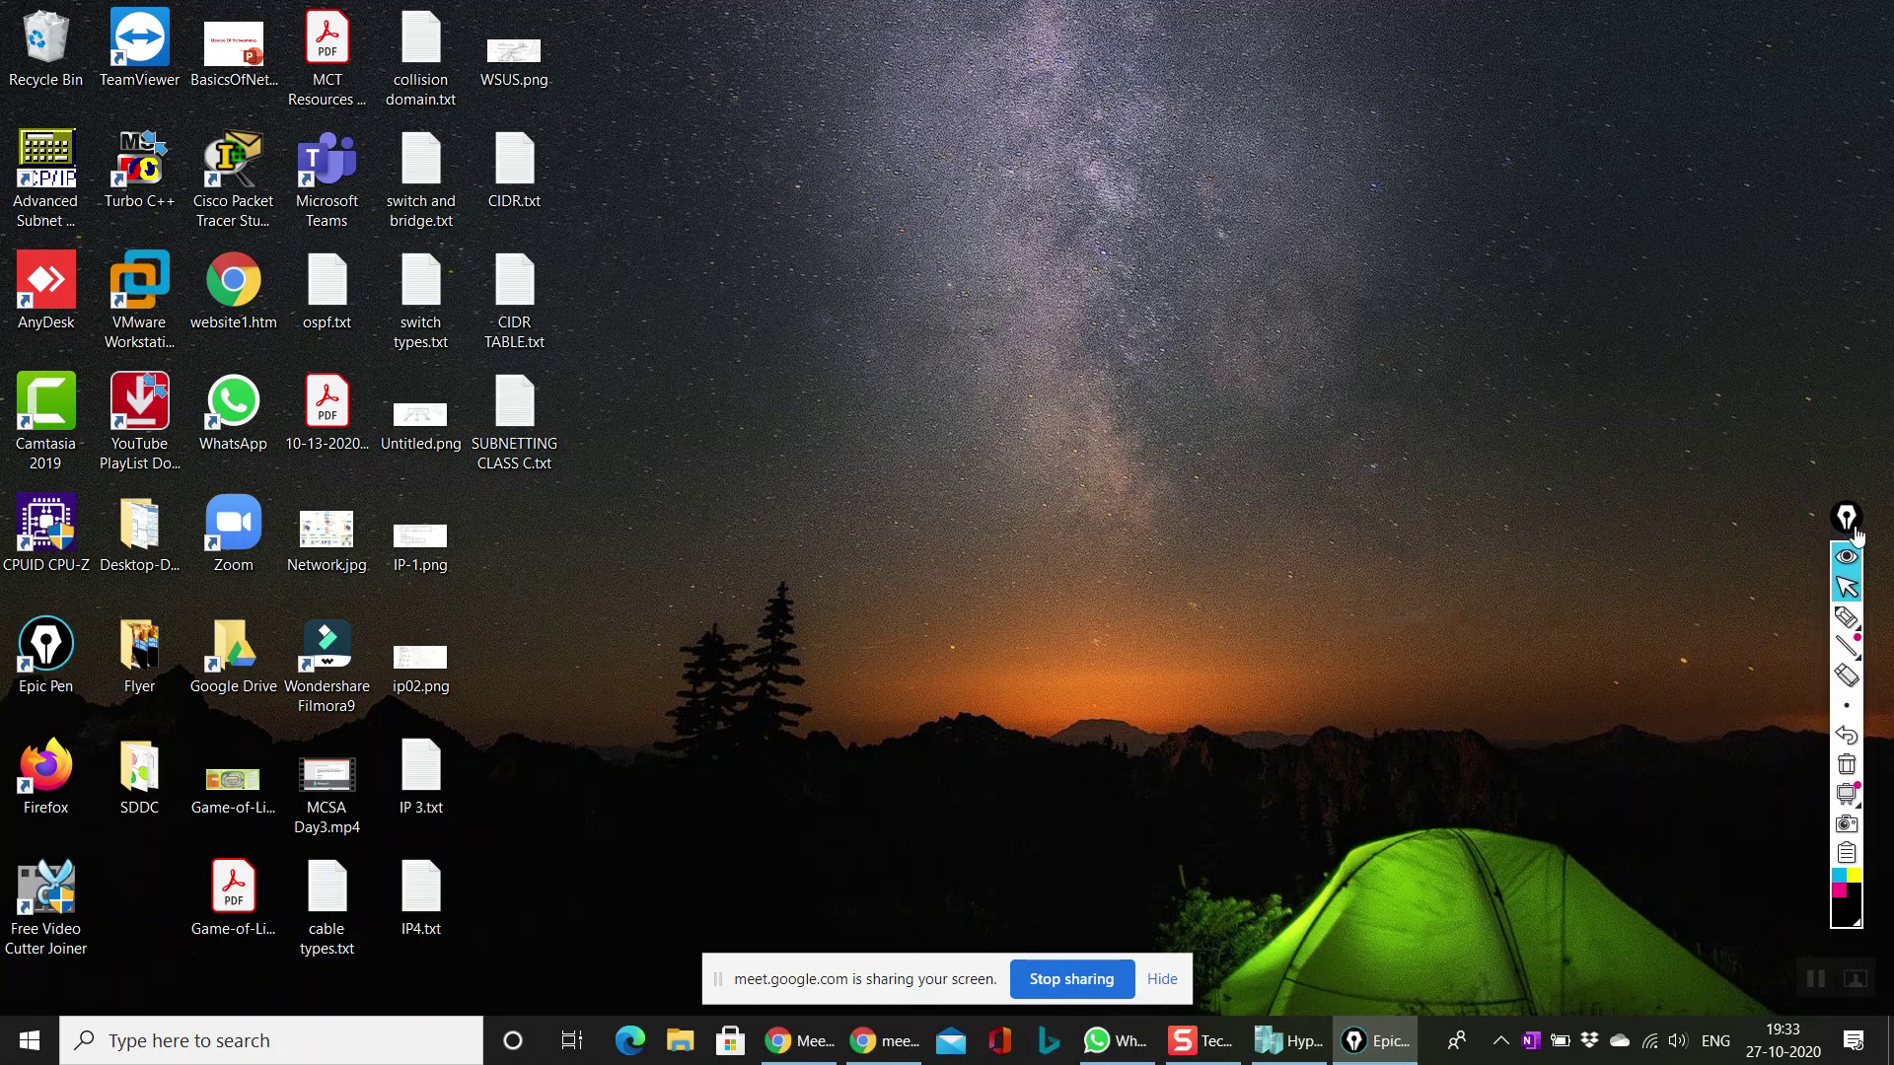
key("super+r")
type("notepad")
key("Return")
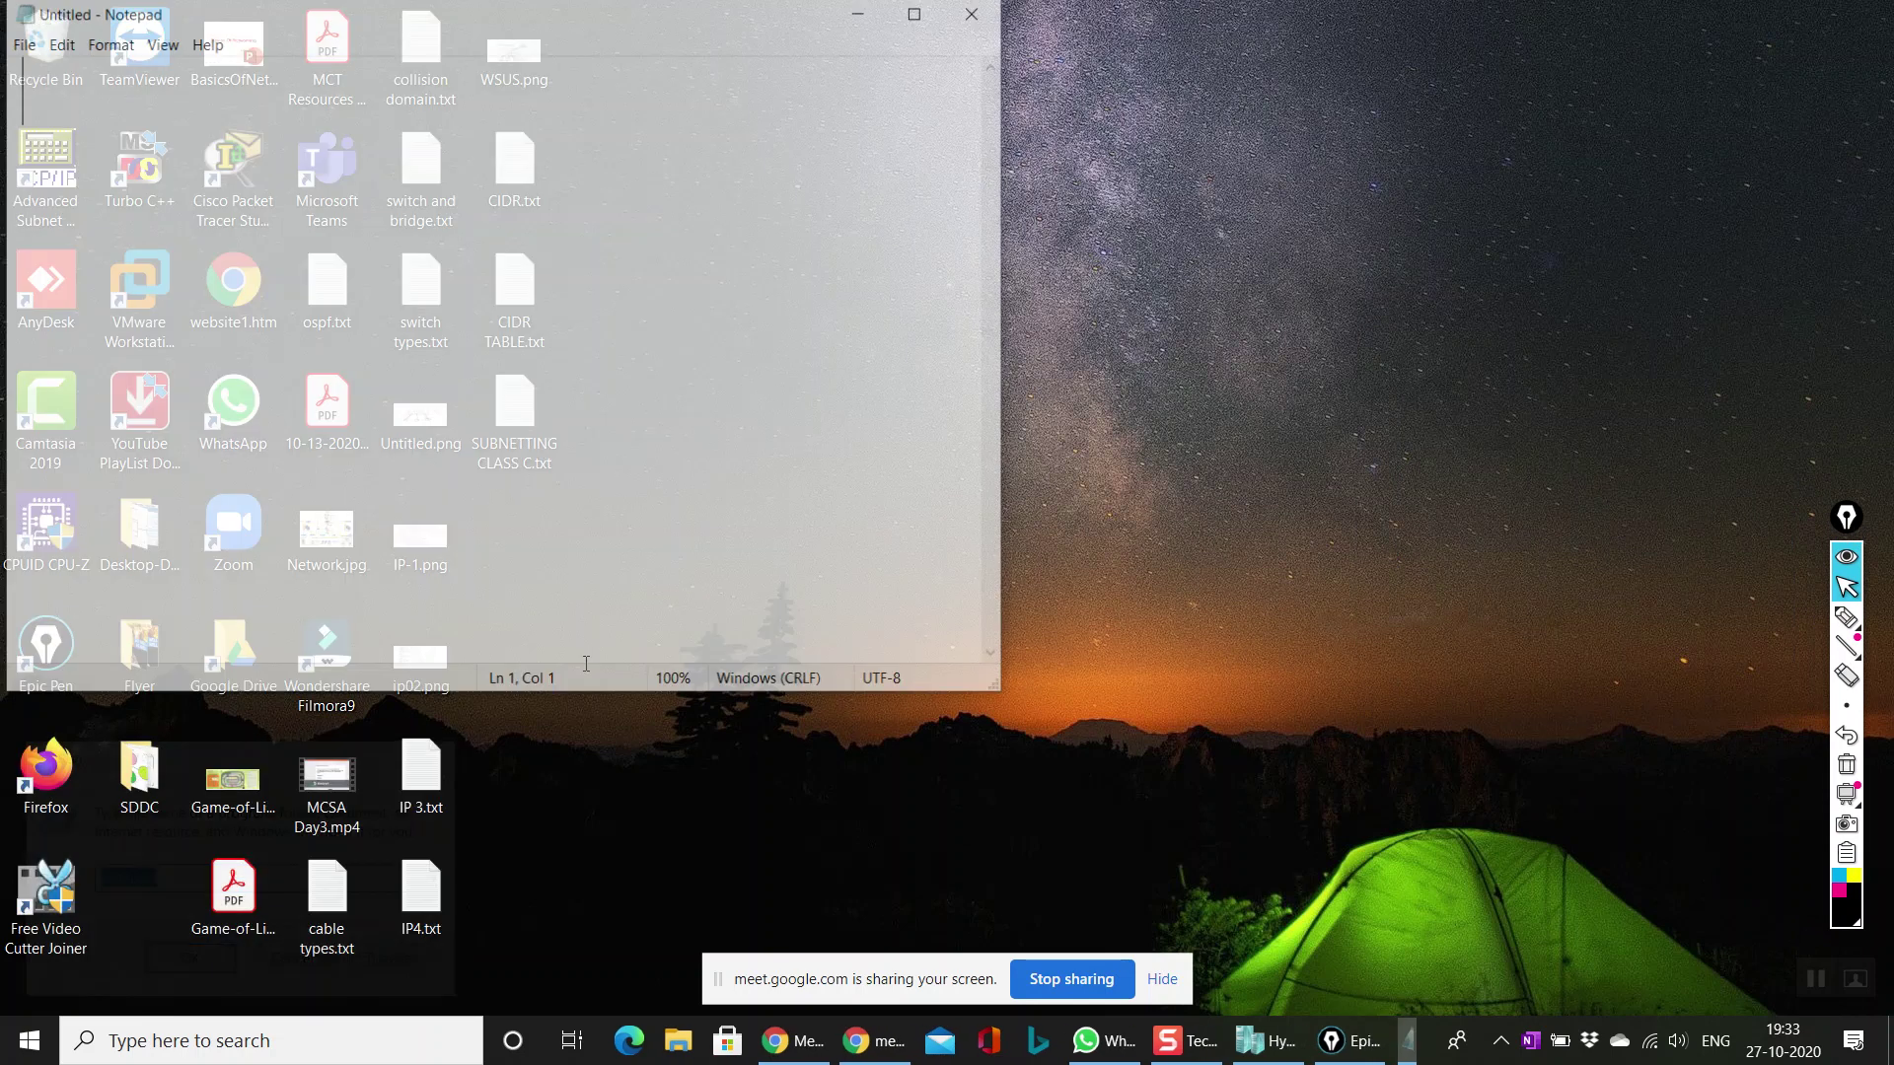
left_click_drag(211, 17, 713, 171)
Step: In capitals, type the headings HYPER - V, HYPERVISIOR, TYPE: 1 and TYPE: 2 on separate lines
key("Caps_Lock")
type("HYPER ")
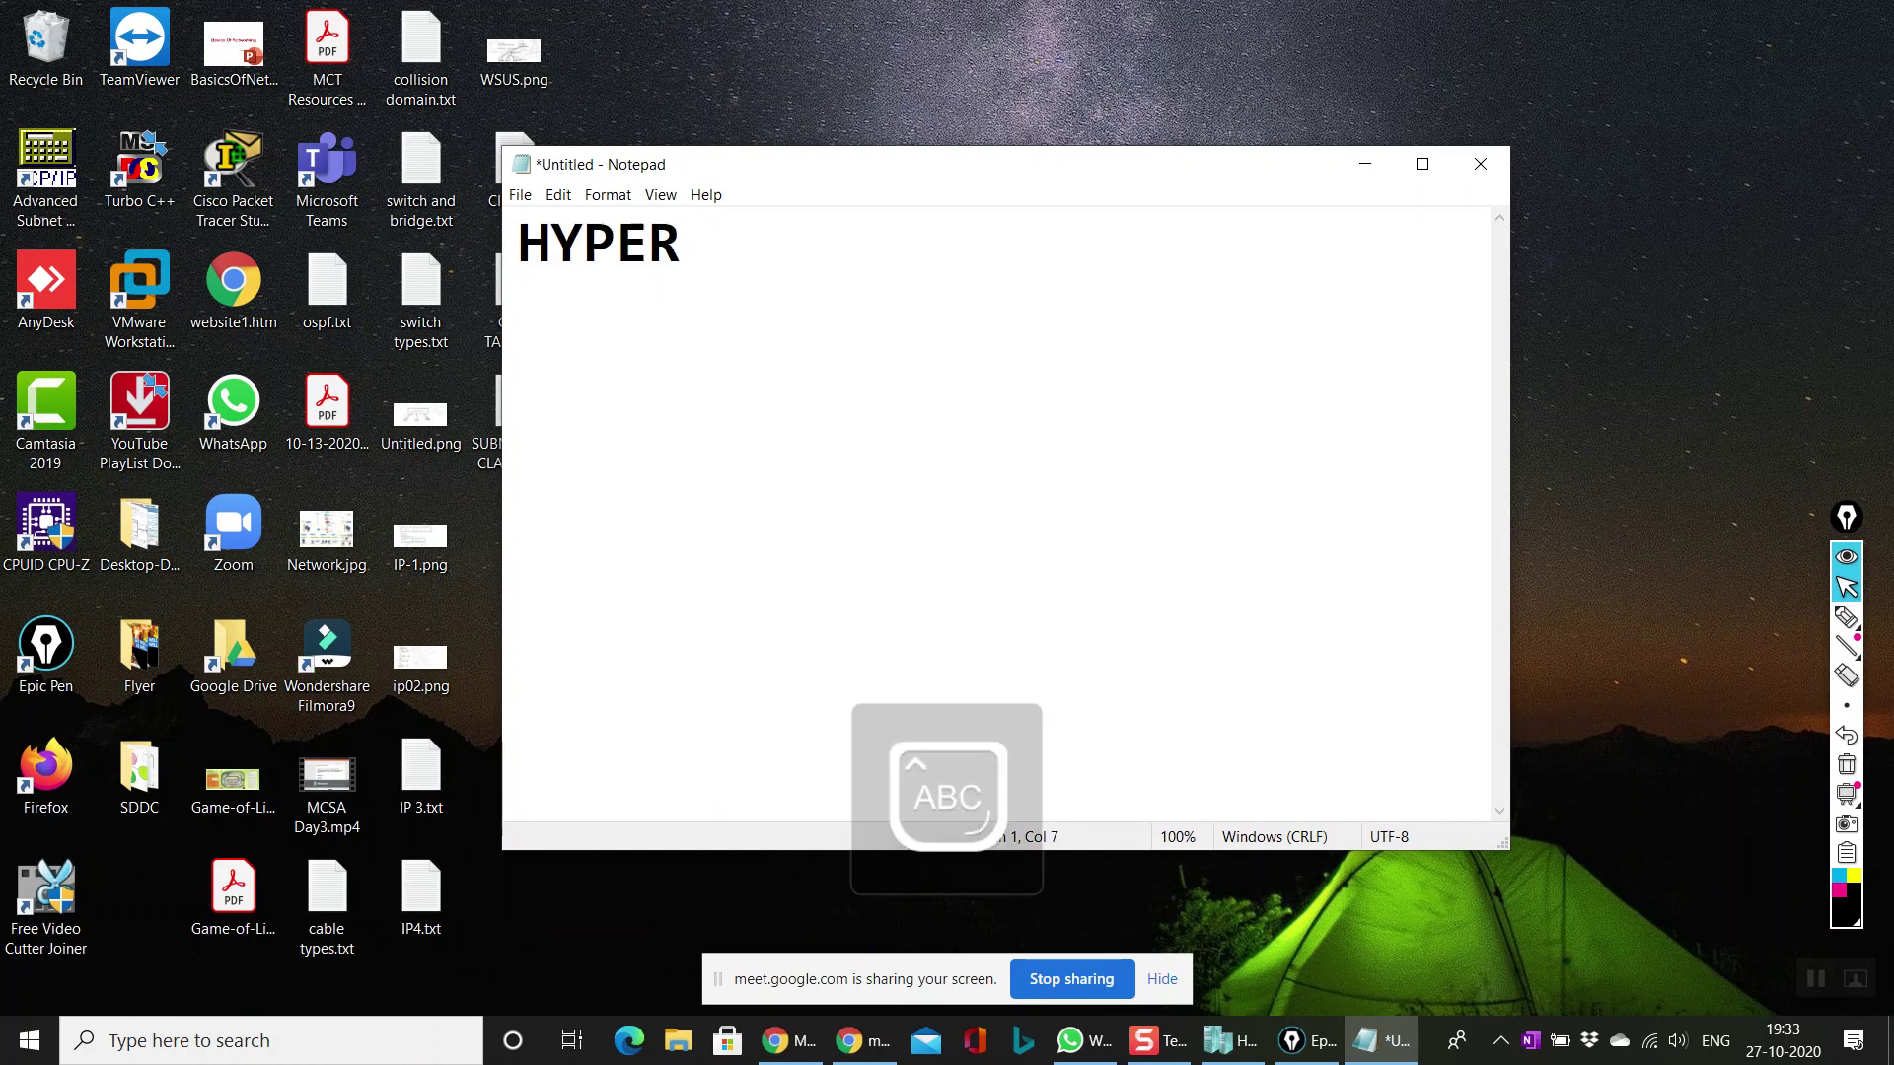
type("- V")
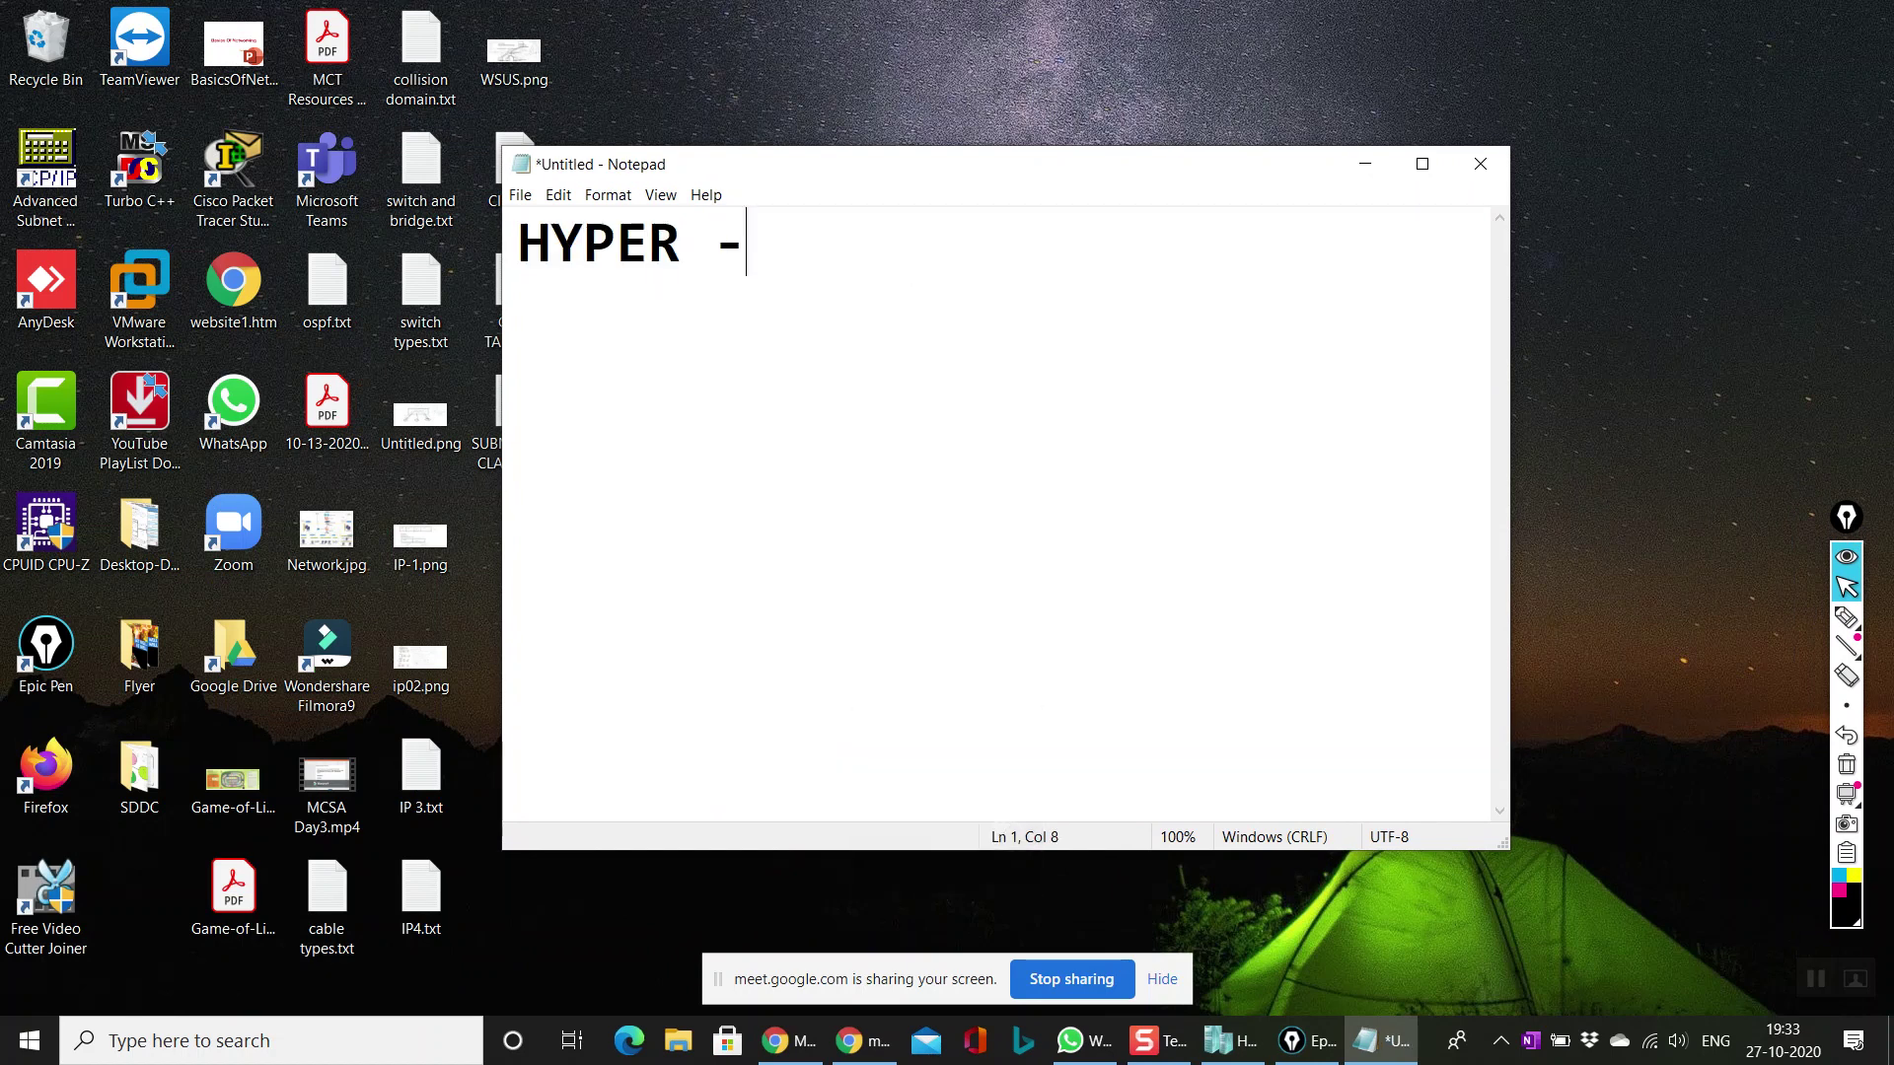
key("Return")
key("Return")
type("HYPERVISIOR")
key("Return")
key("Return")
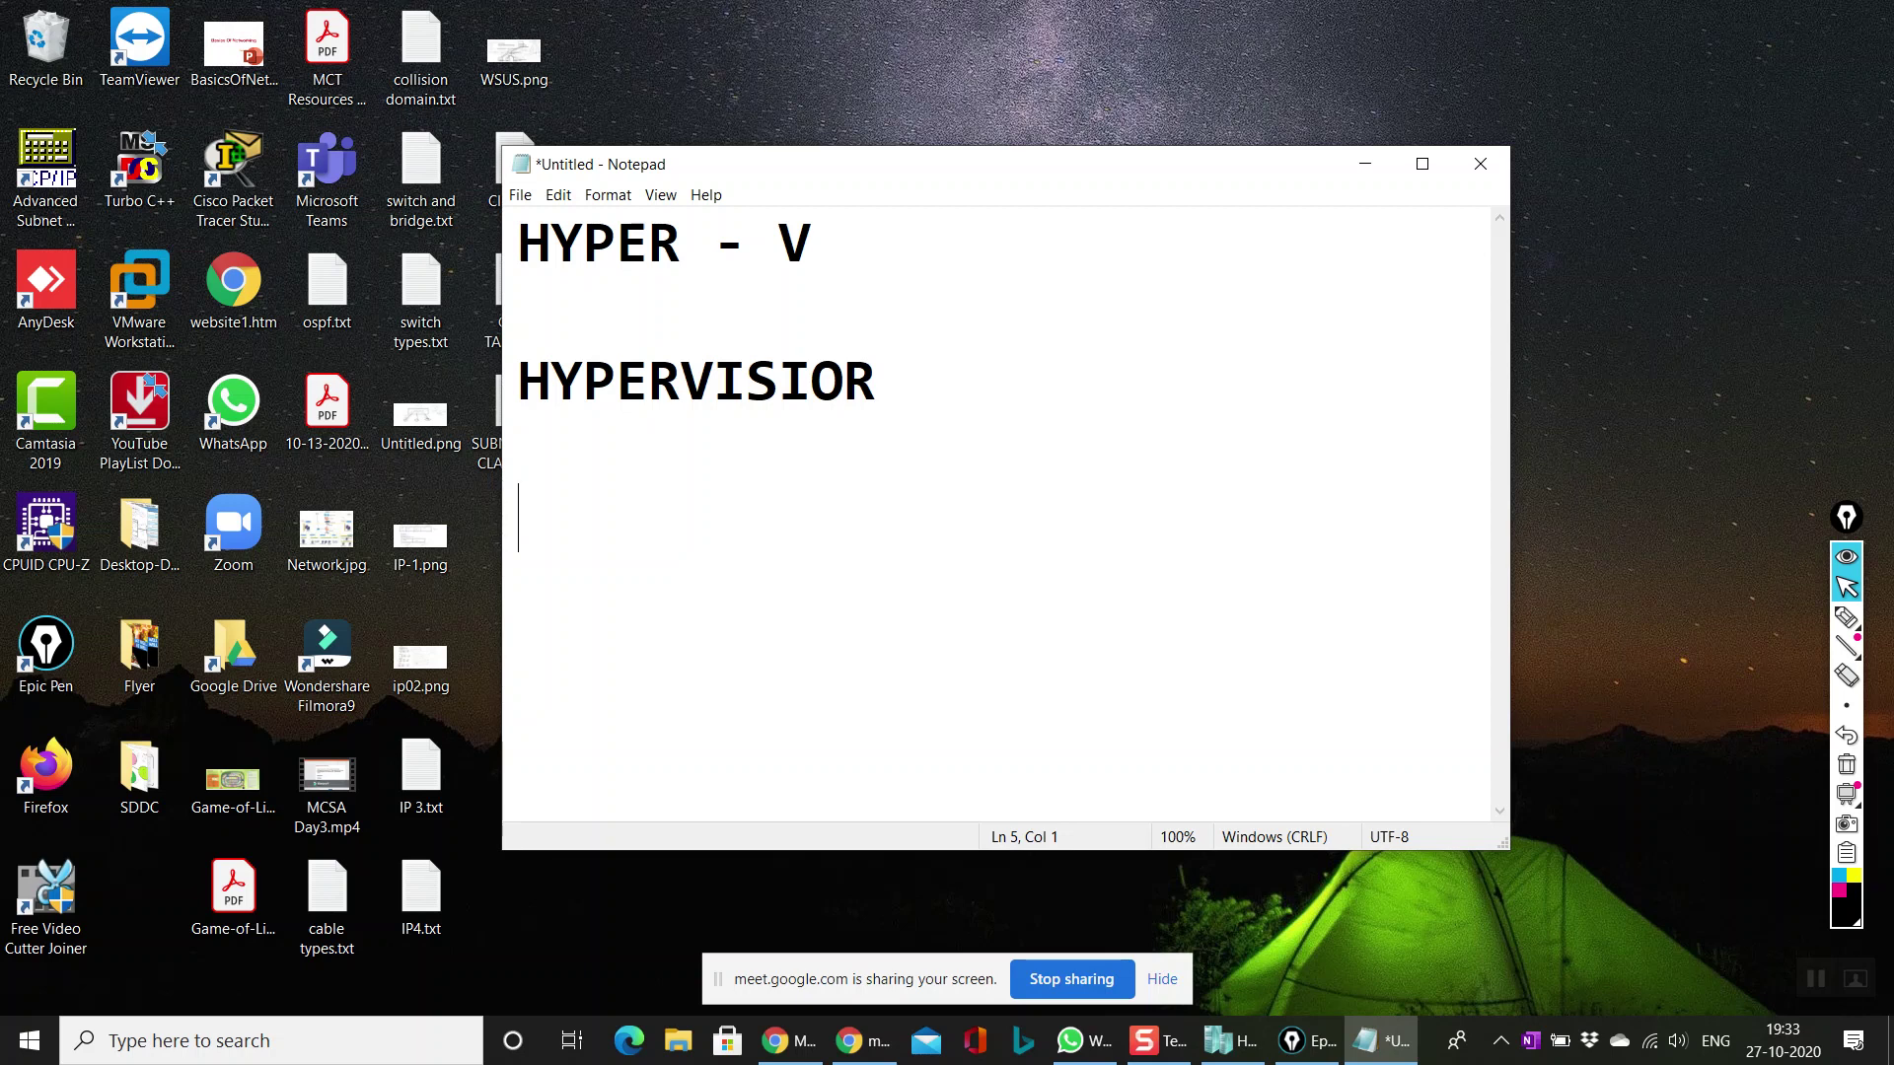
type("TYPE: ")
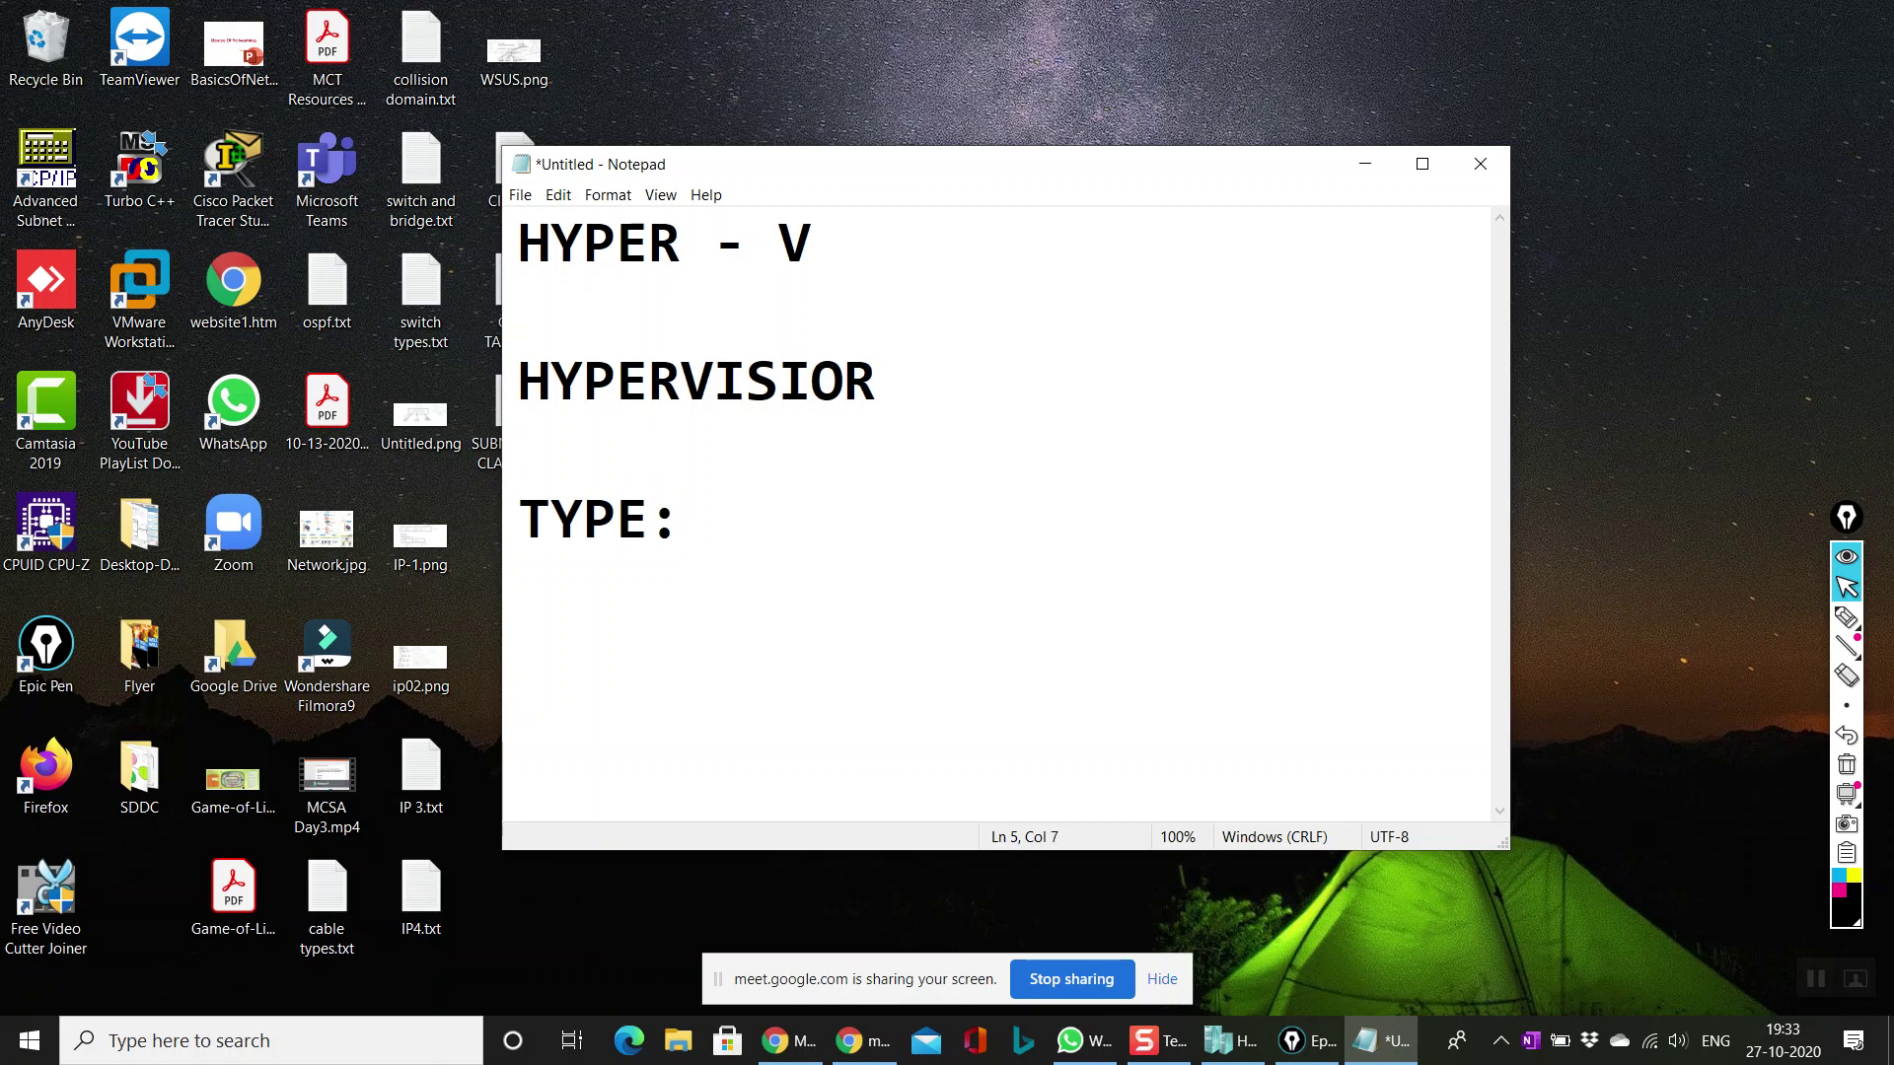
type("1")
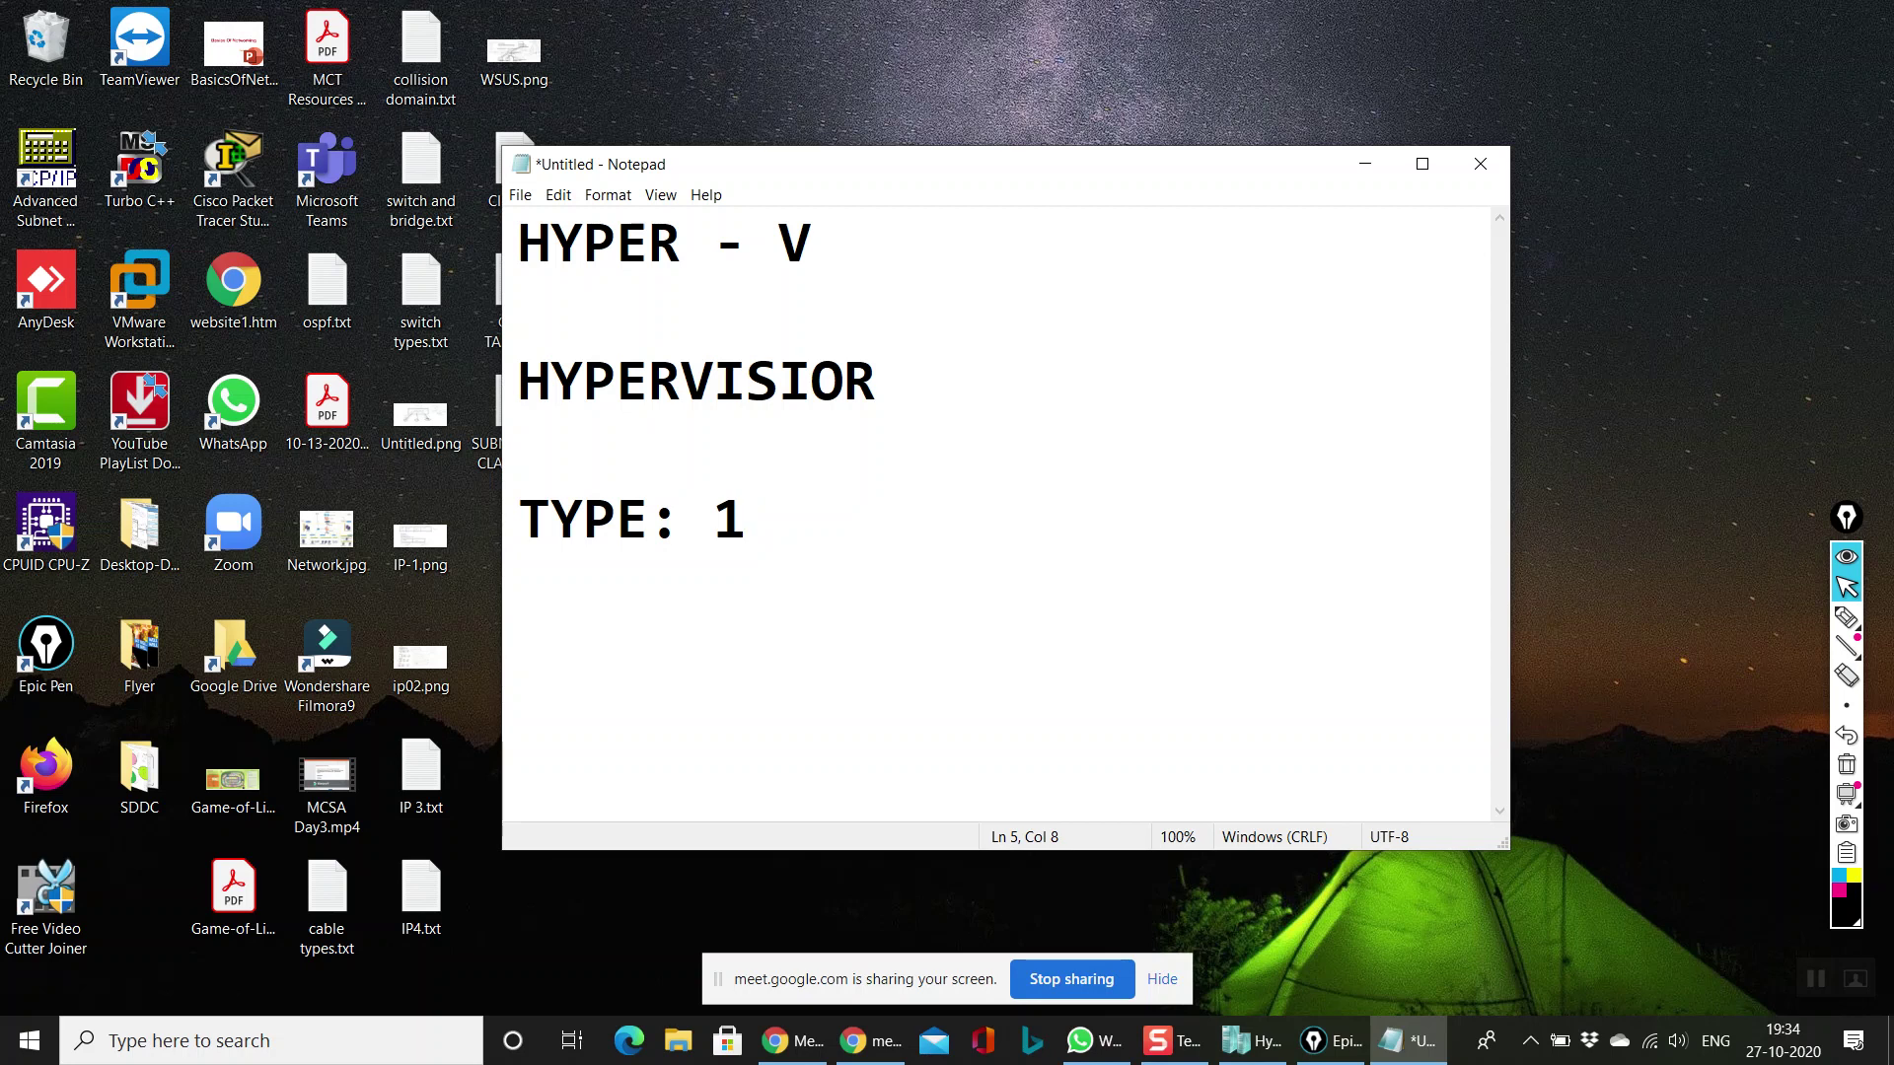
key("Return")
type("TYPE")
key("BackSpace")
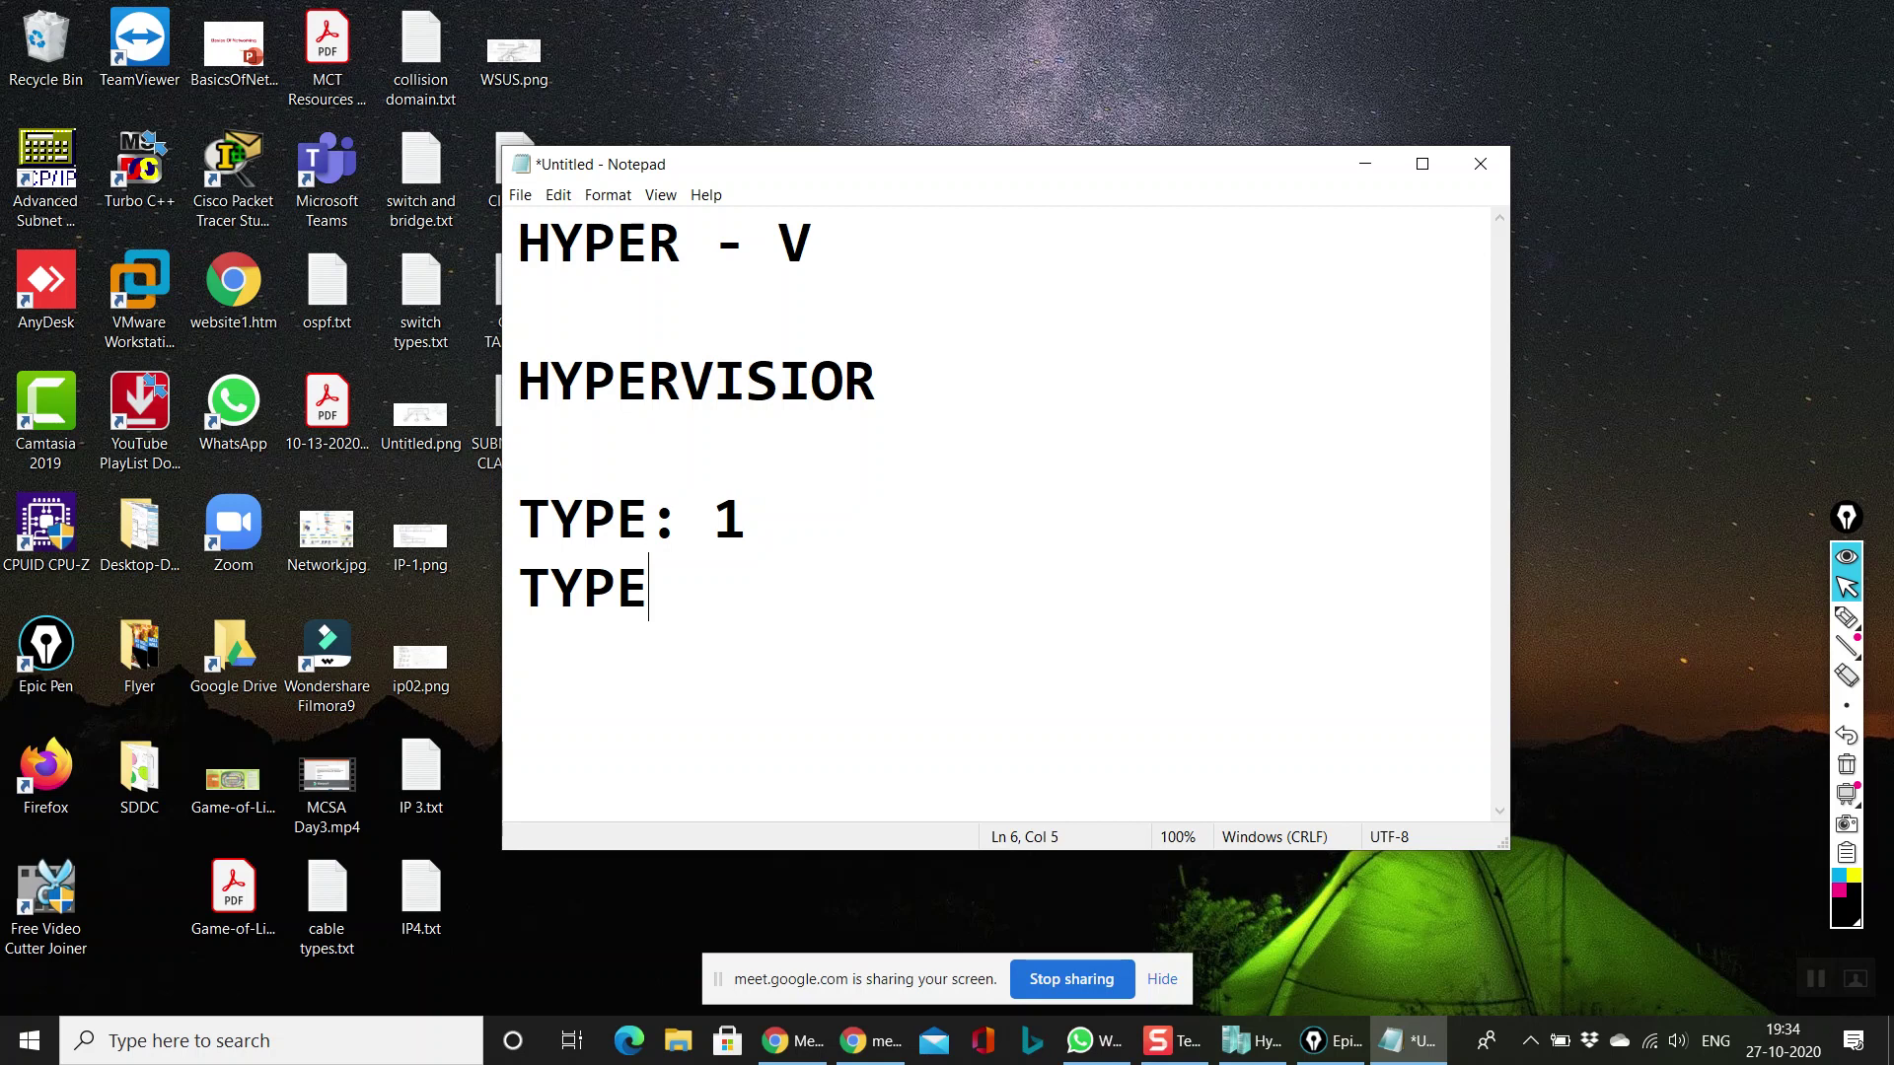
type(": 1")
key("Num_Lock")
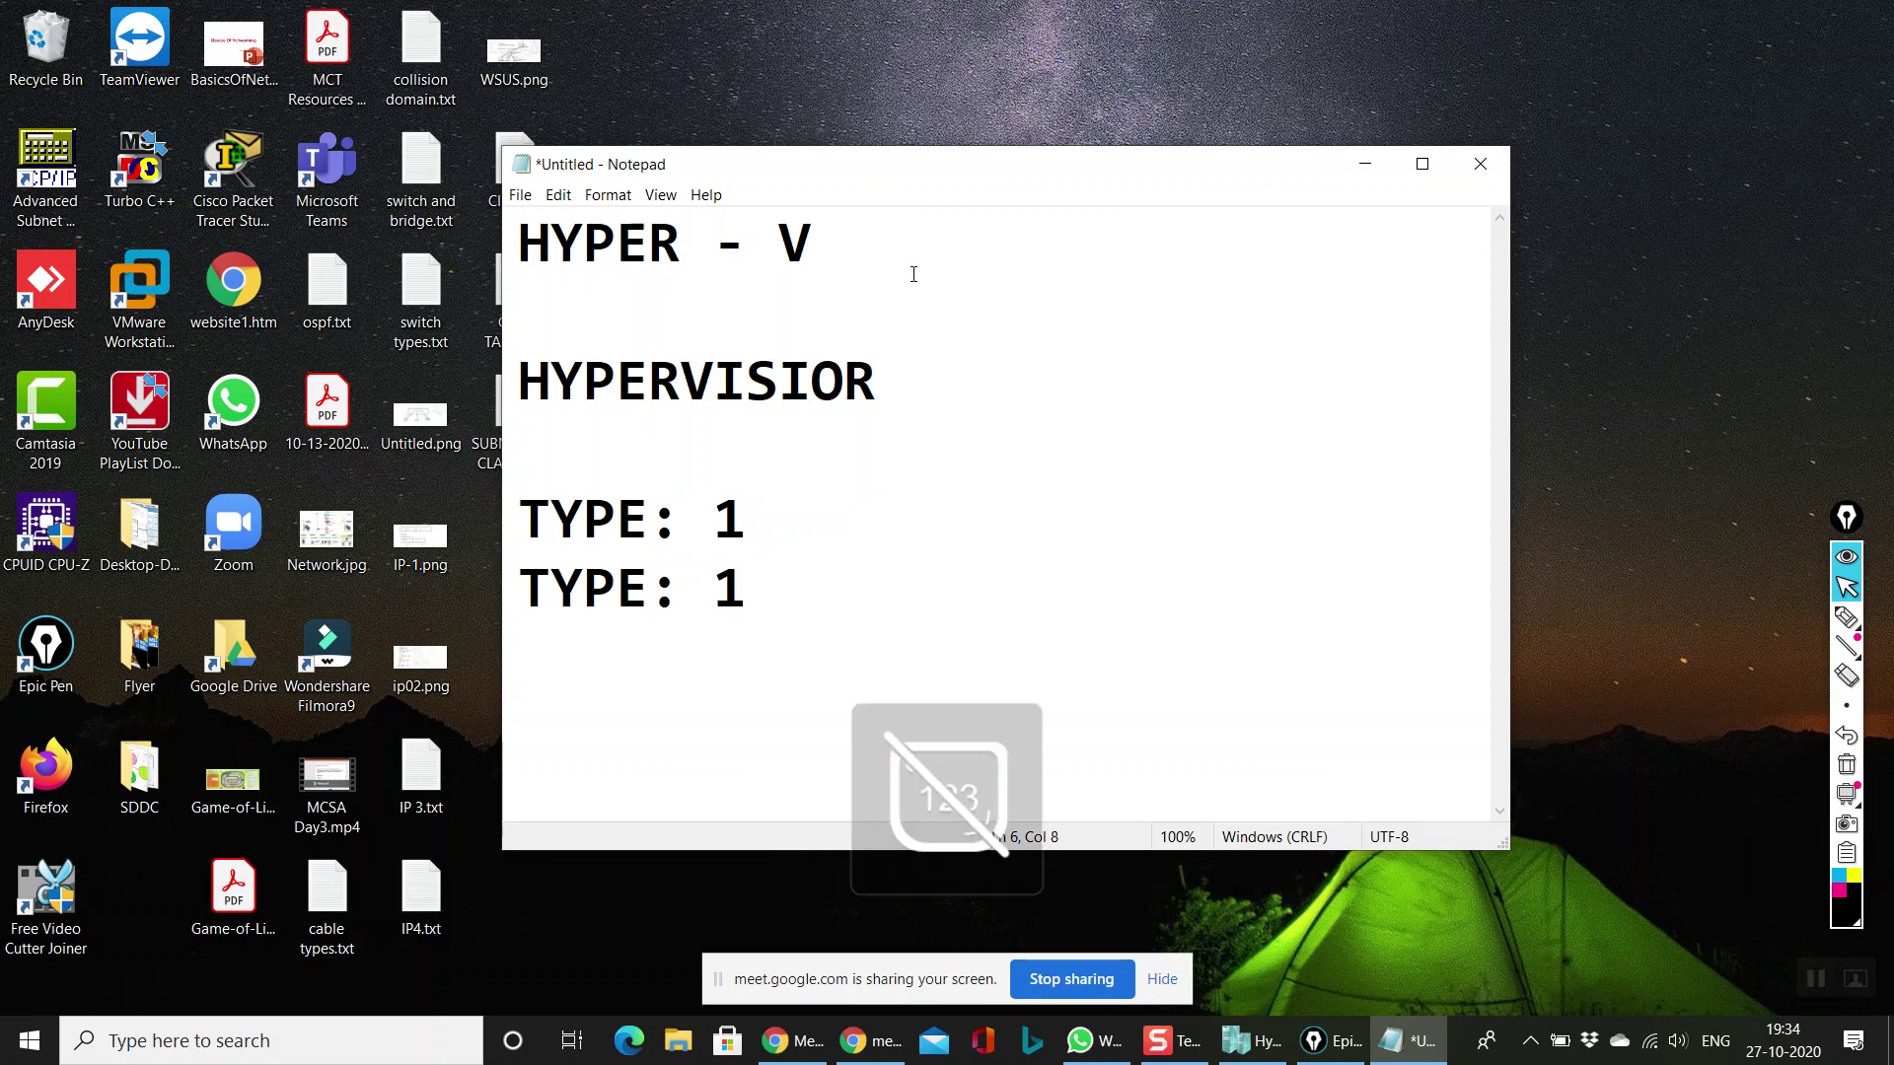
key("BackSpace")
type("2")
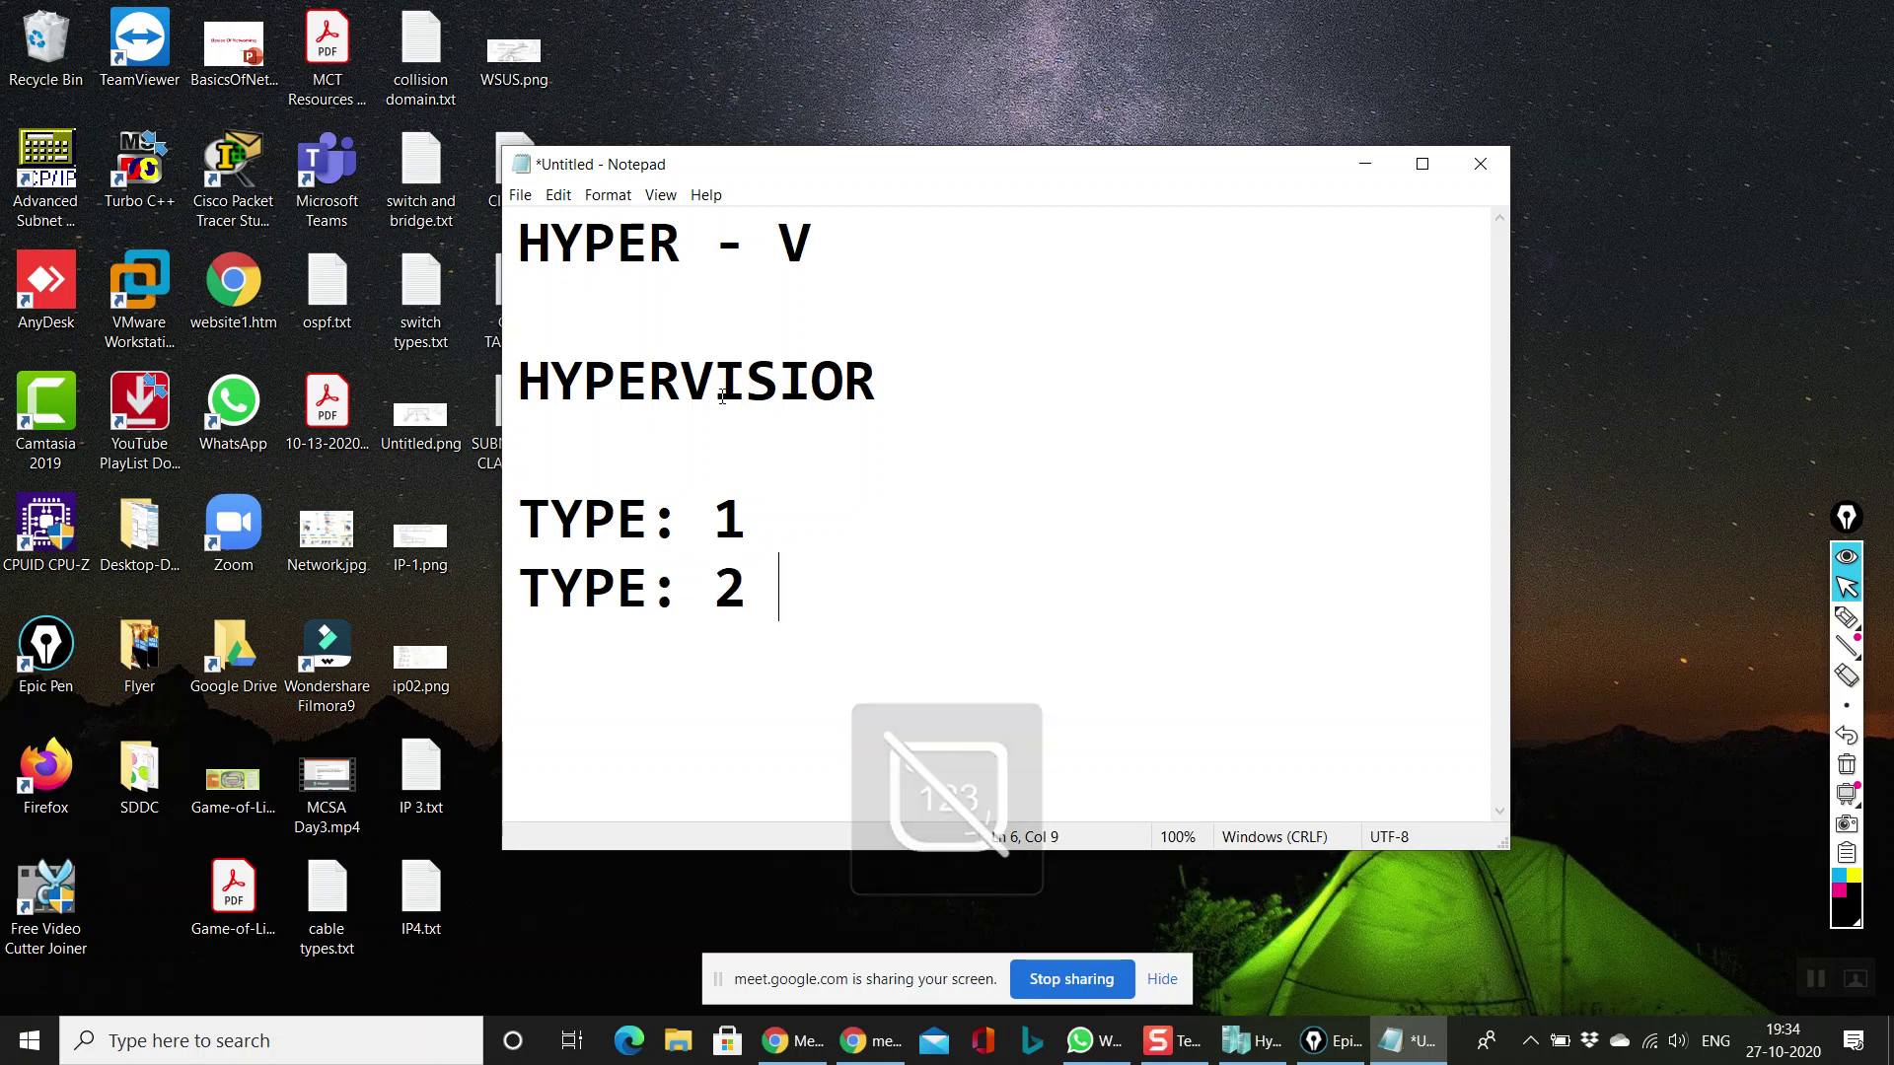
Step: Describe TYPE: 1 as 'IT IS A BARE METAL HYPERVISIOR : INSTALLED AS A OS'
left_click(766, 516)
key("Return")
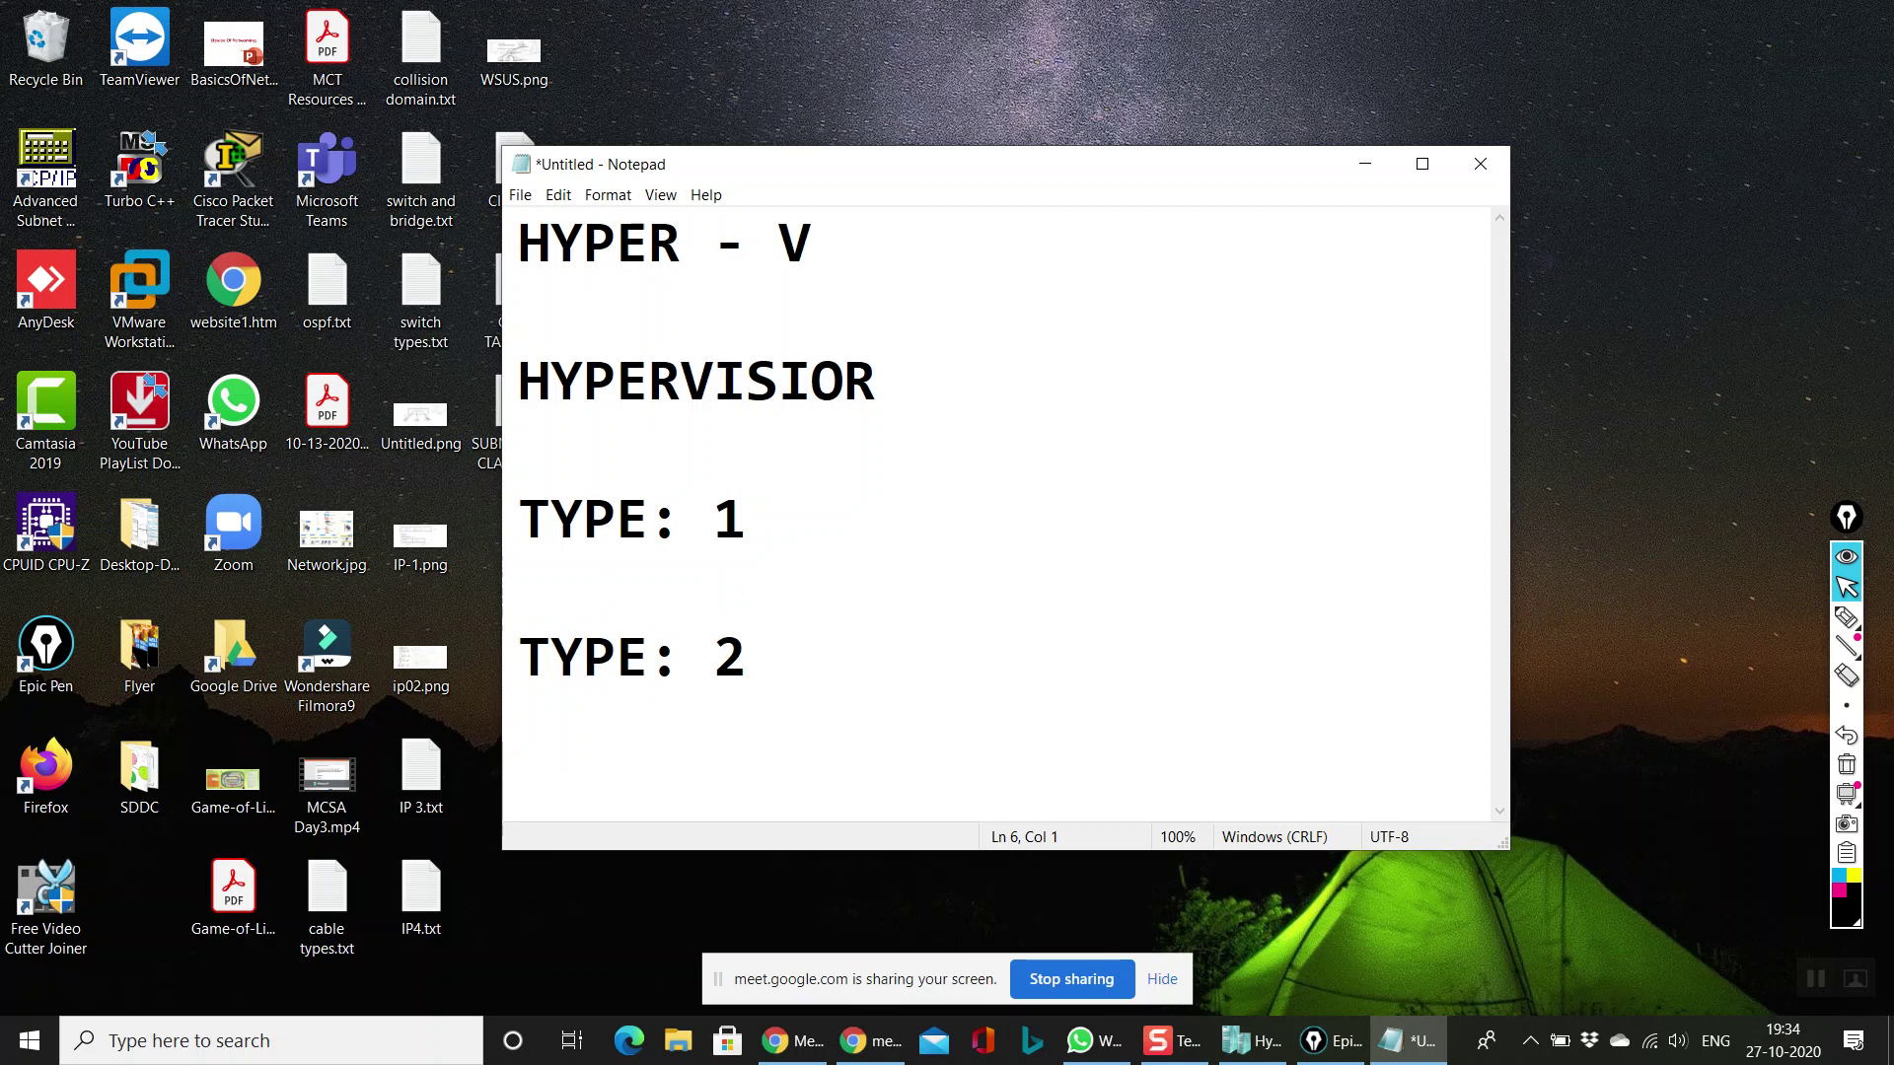
left_click(1029, 527)
left_click(786, 667)
left_click(867, 507)
type(": WORK")
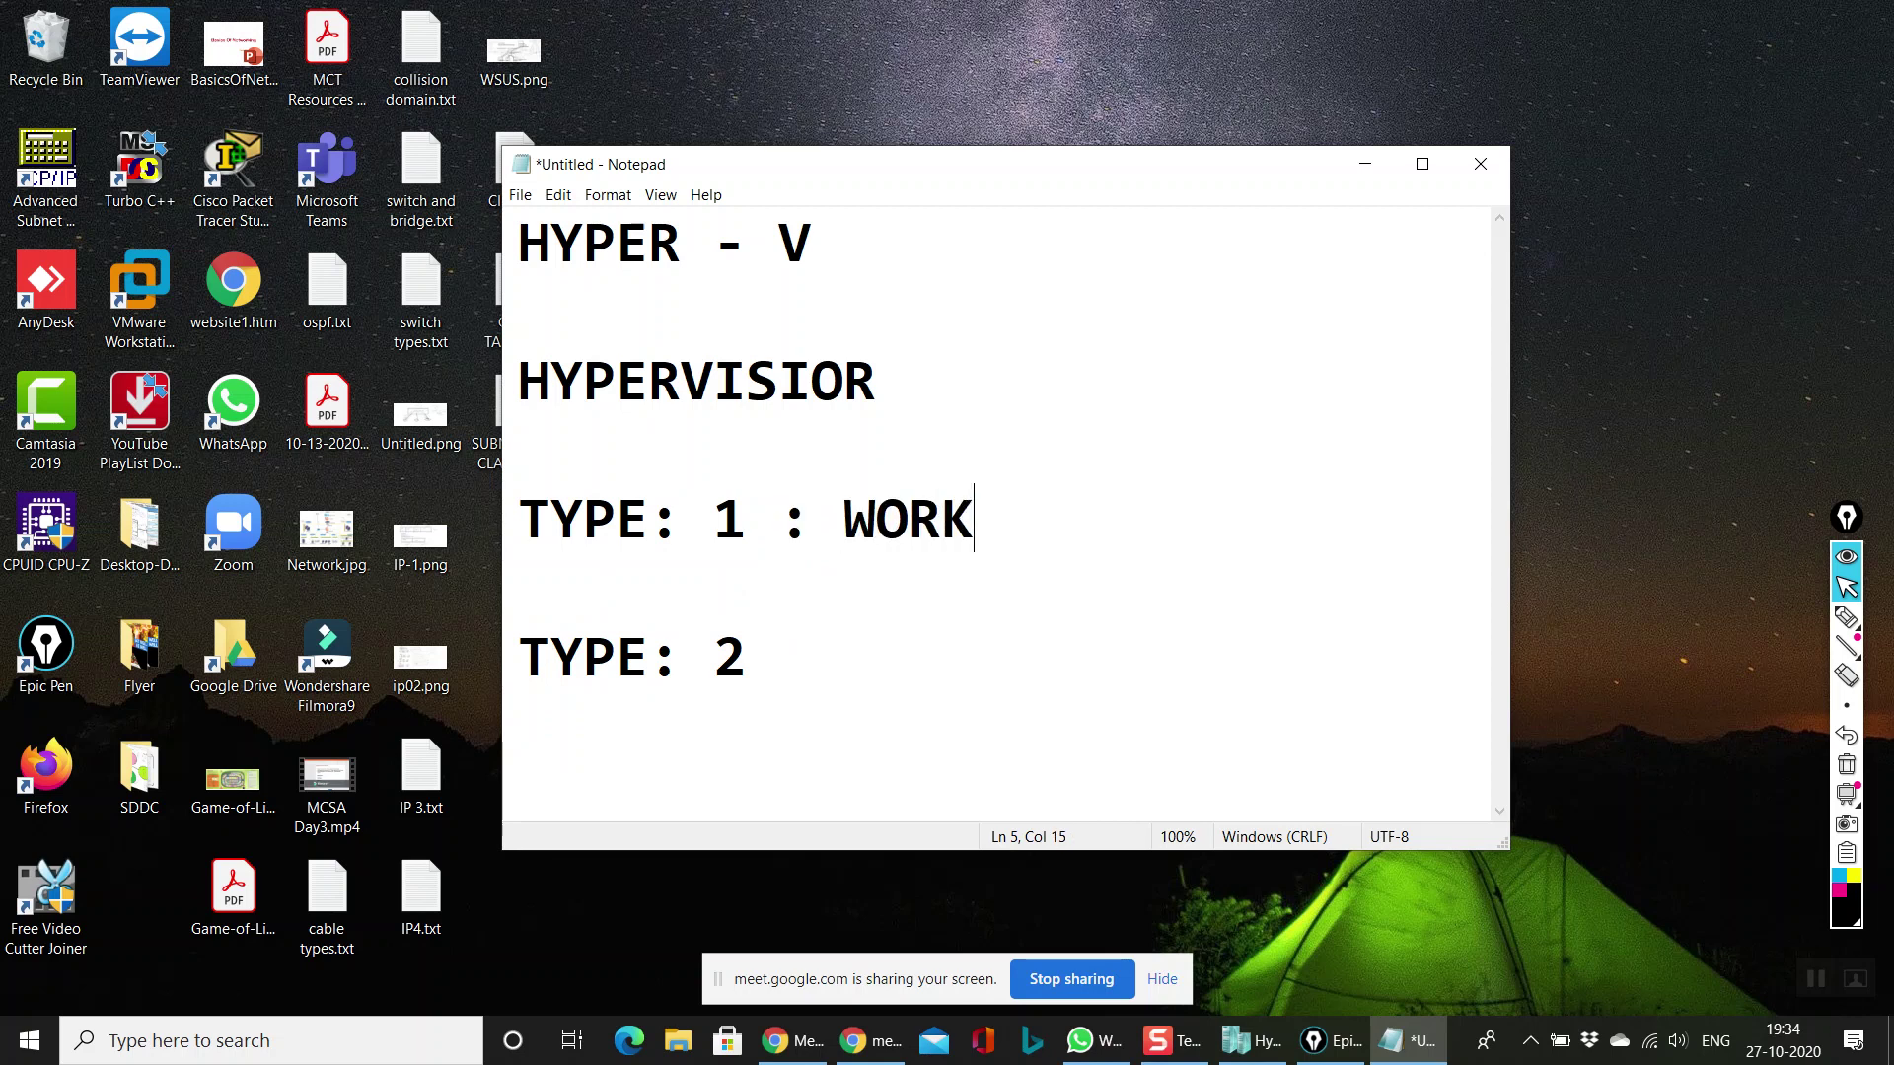
key("BackSpace")
key("BackSpace")
key("BackSpace")
key("BackSpace")
key("BackSpace")
key("BackSpace")
type("ITS IS")
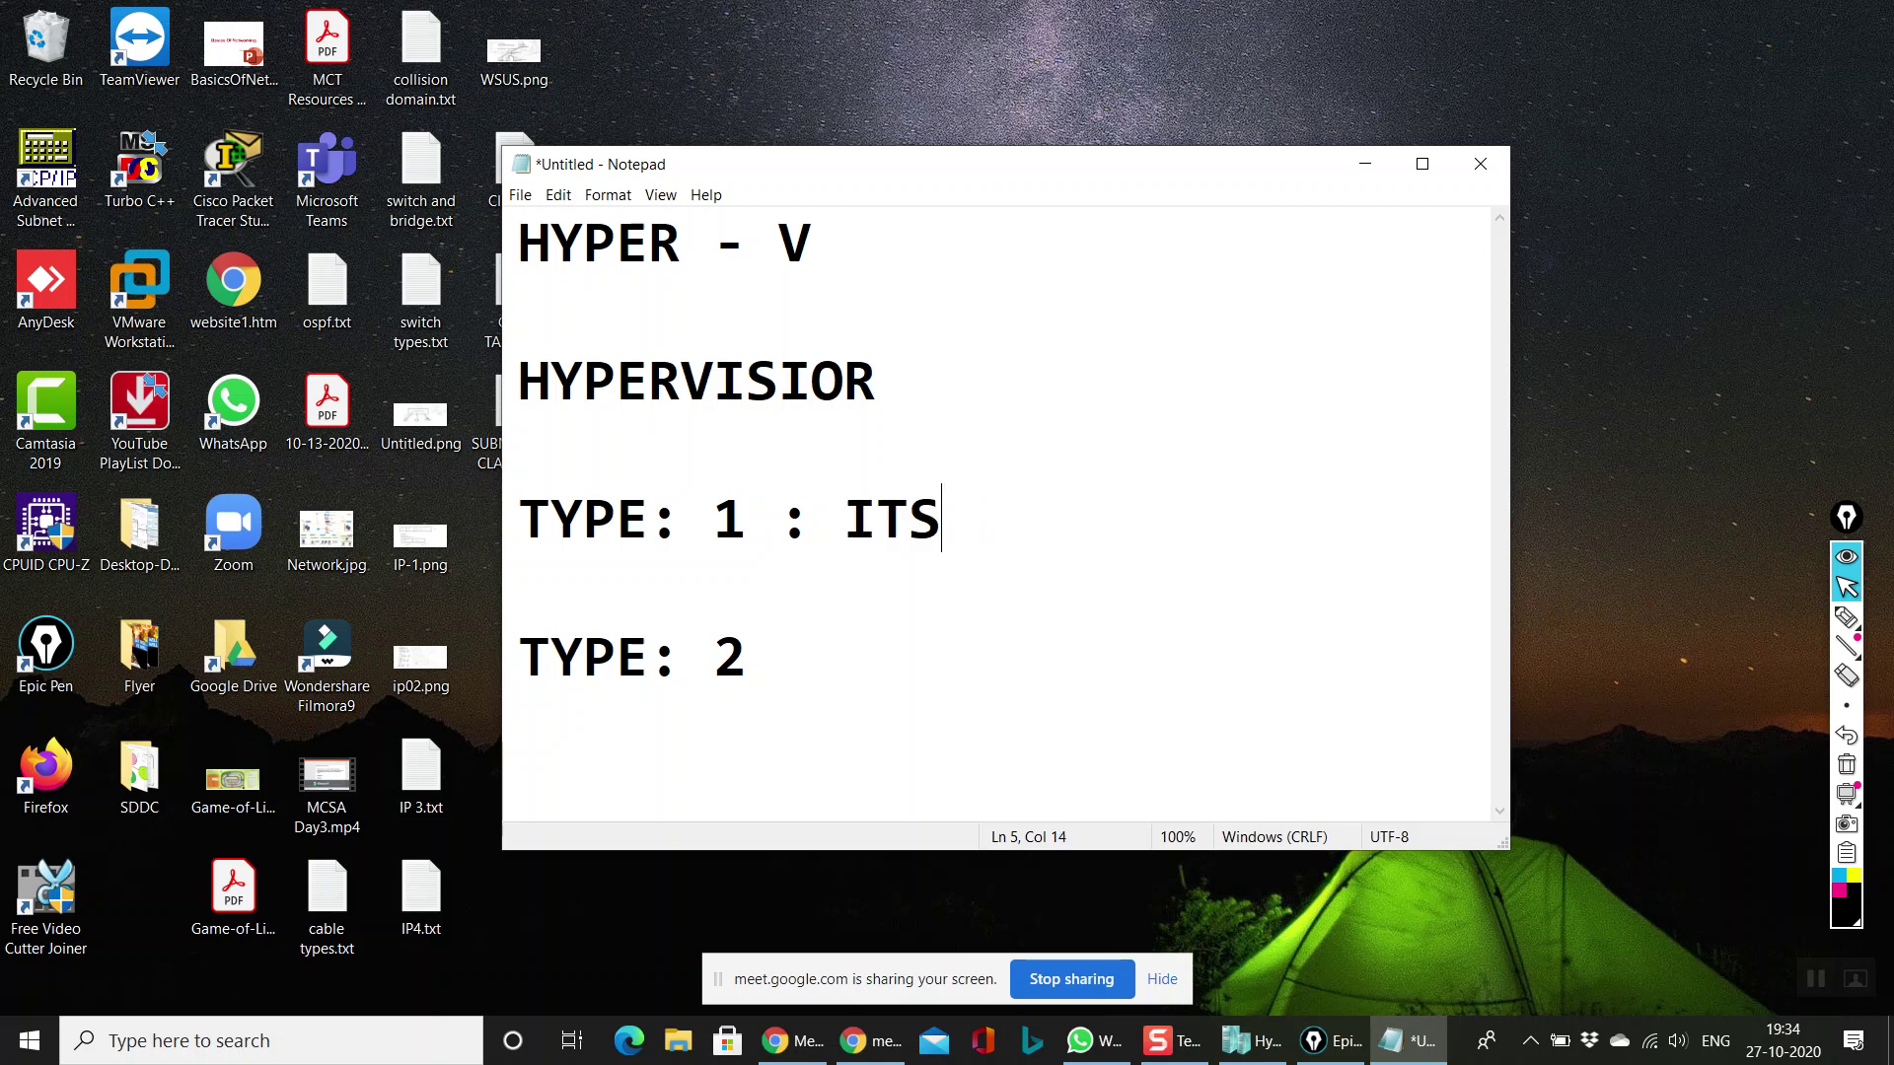
key("BackSpace")
key("BackSpace")
key("BackSpace")
key("BackSpace")
type("IS ")
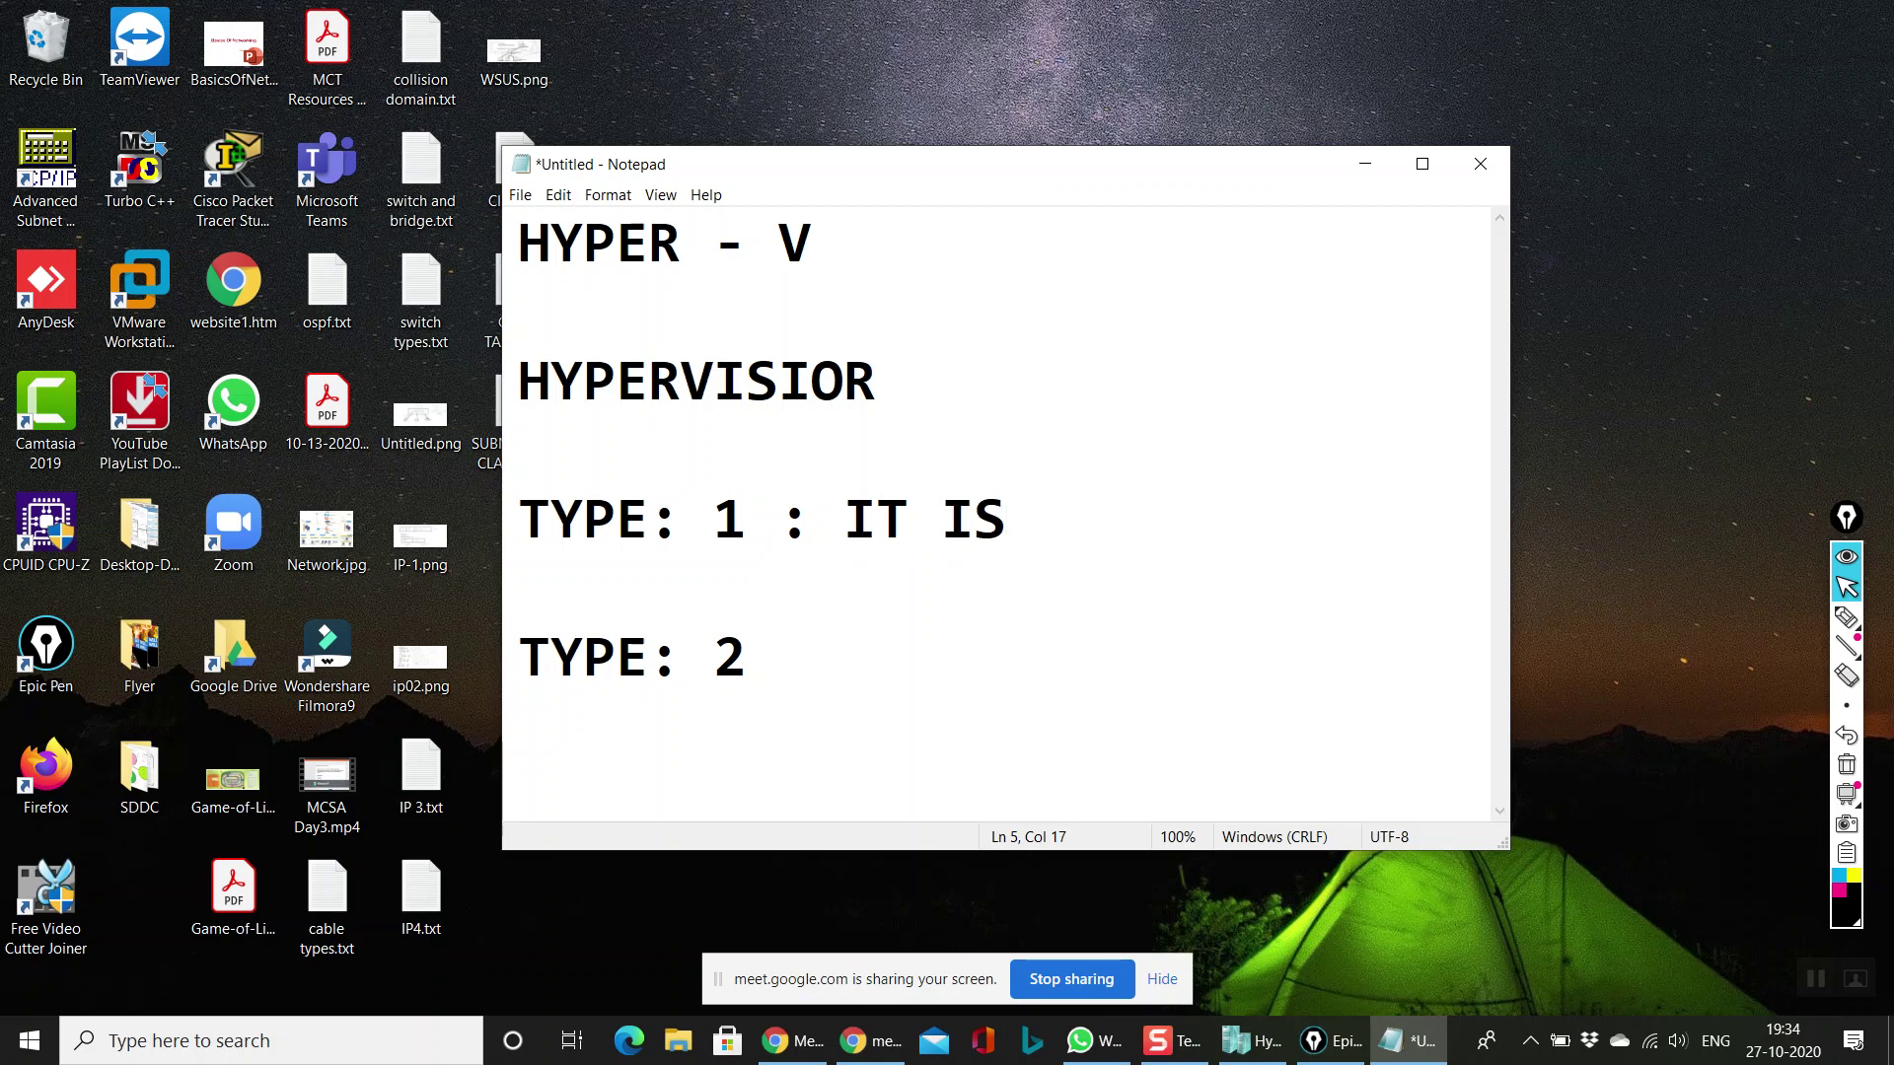
type("A BARE ME")
key("BackSpace")
type("METAL ")
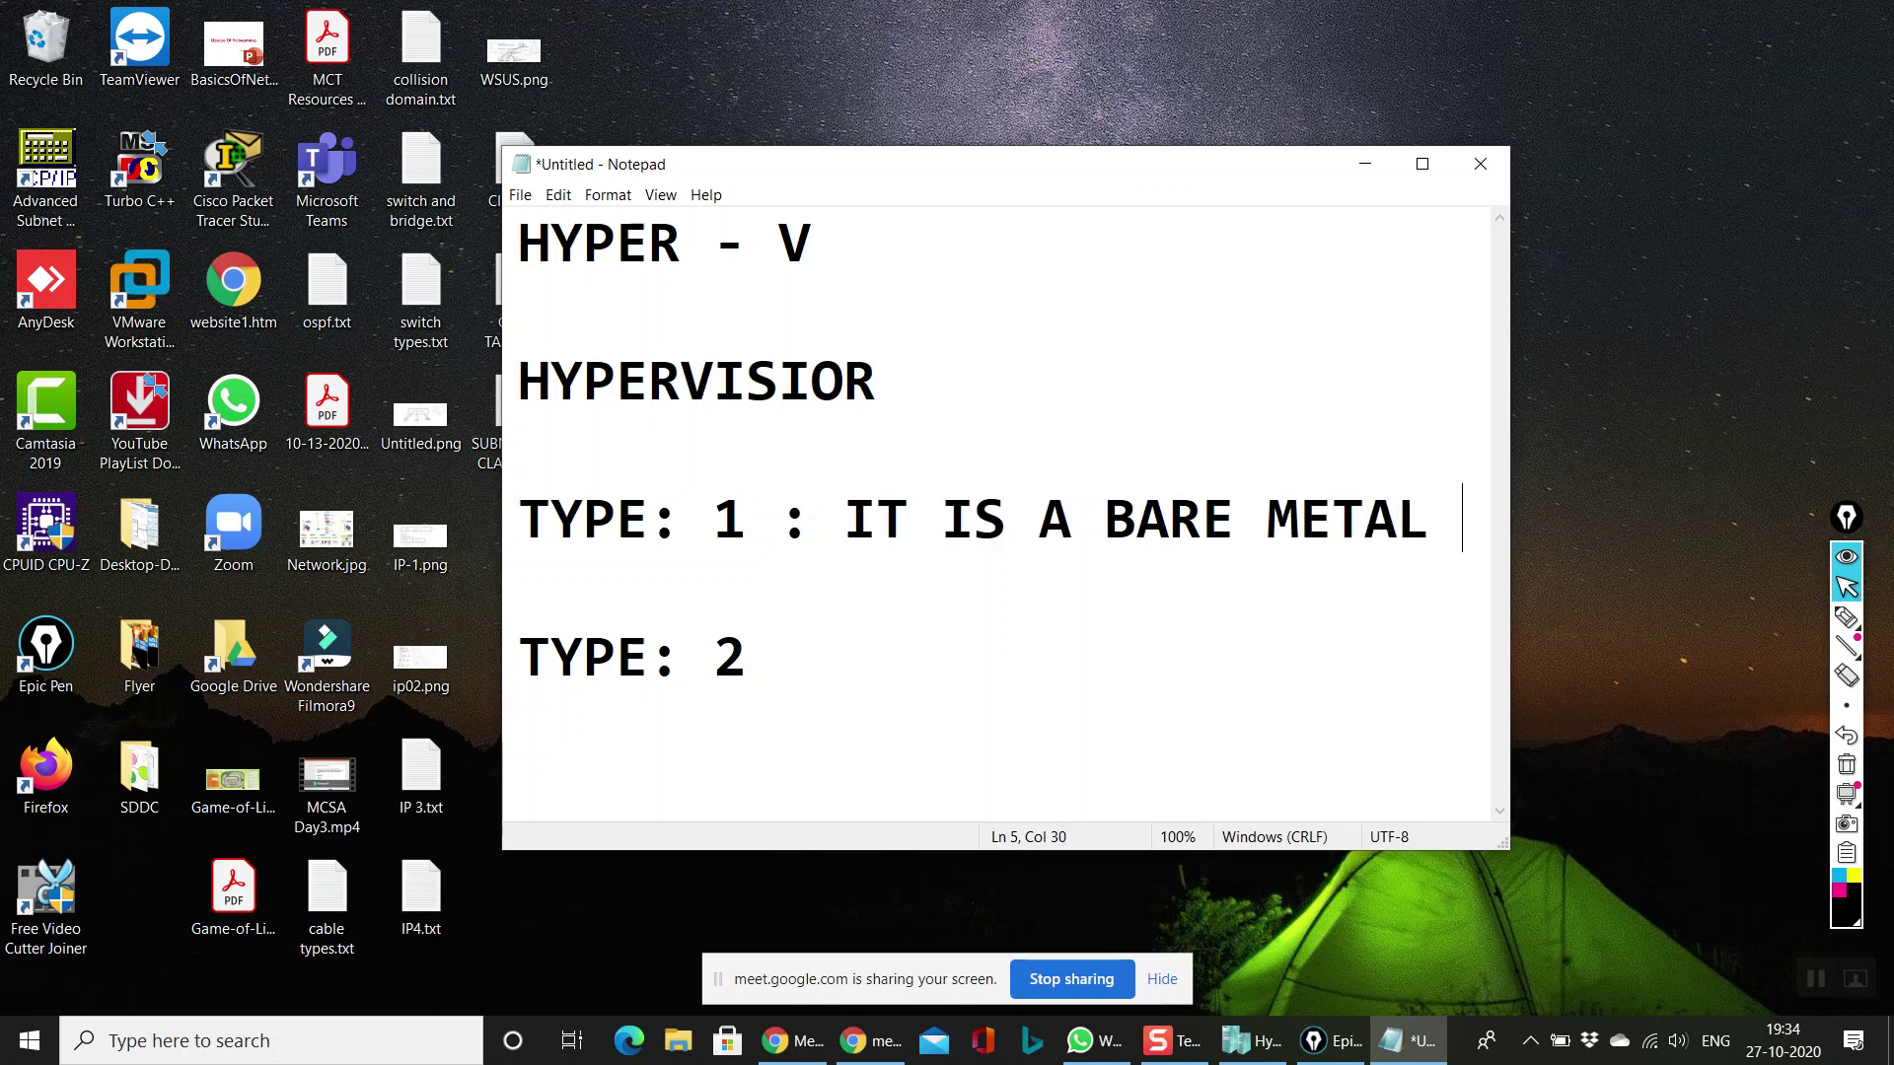
type("HYPERVISIOR")
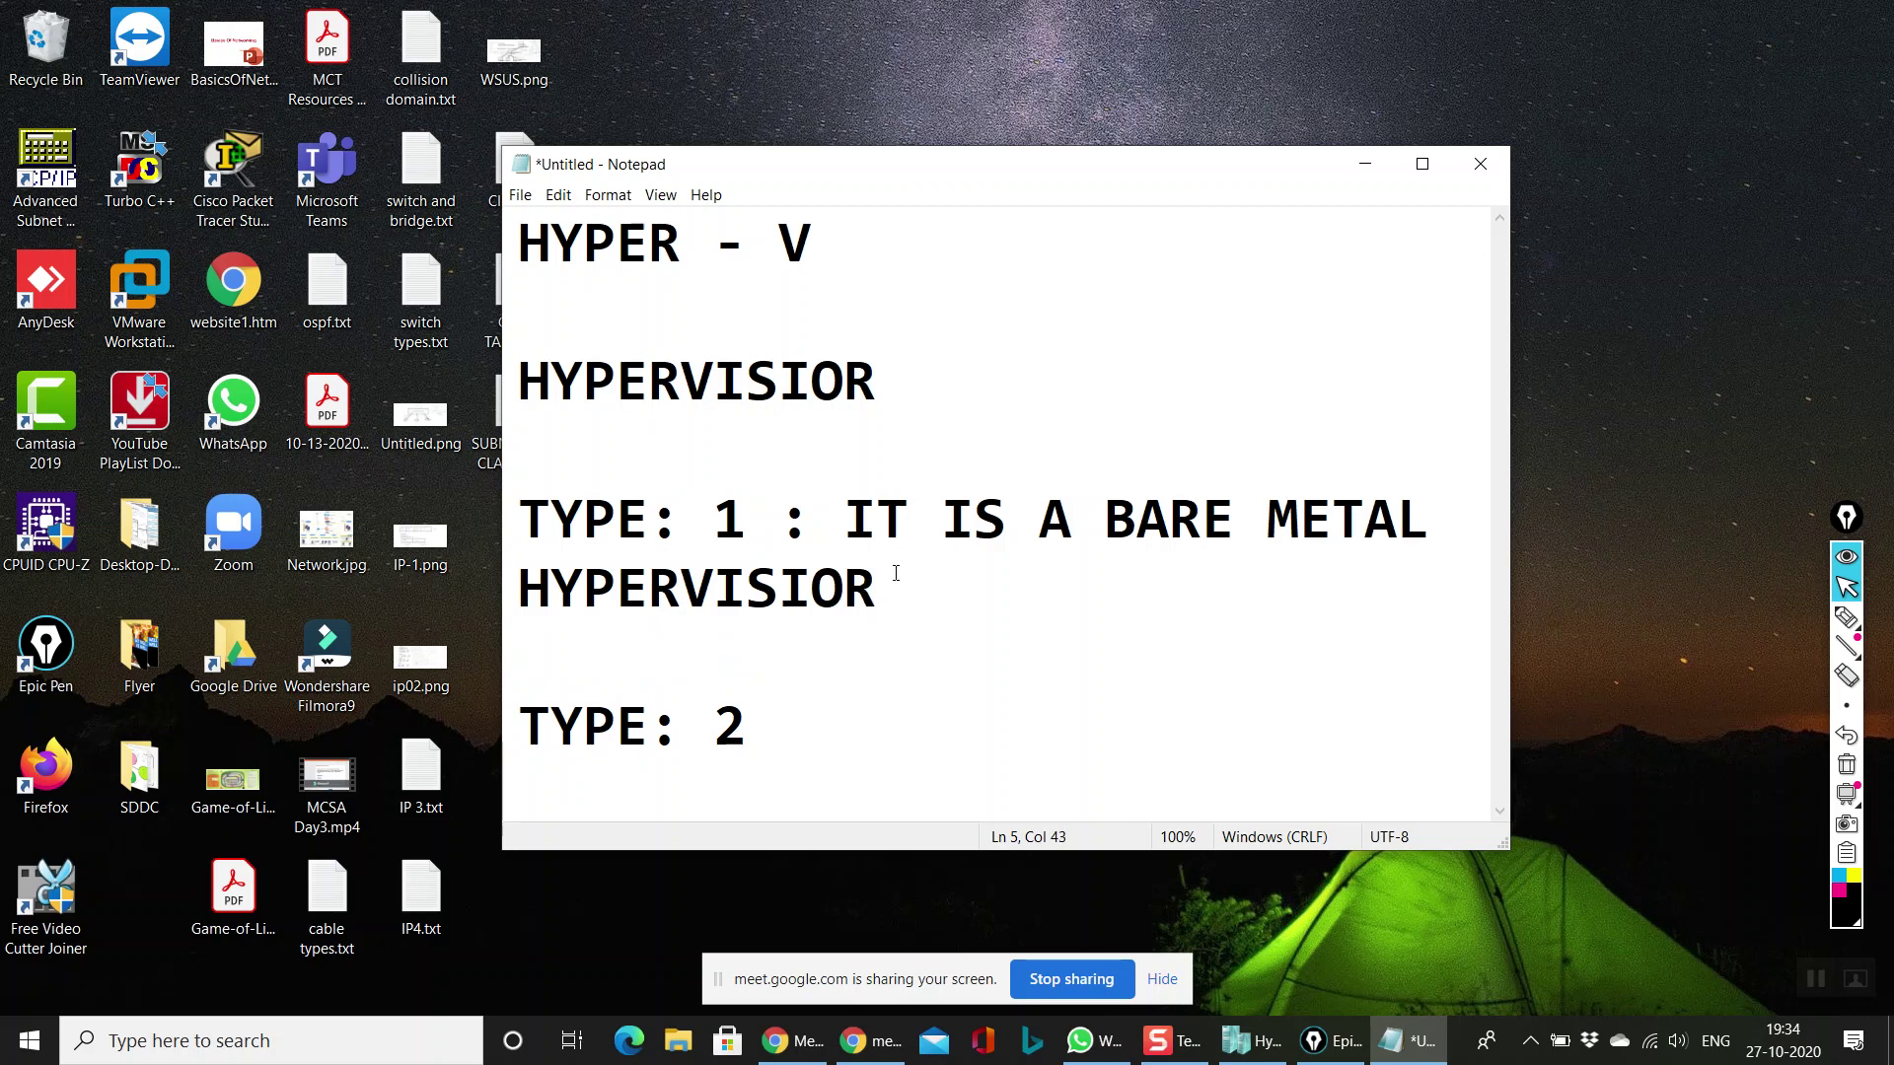
type(": INSTALLE")
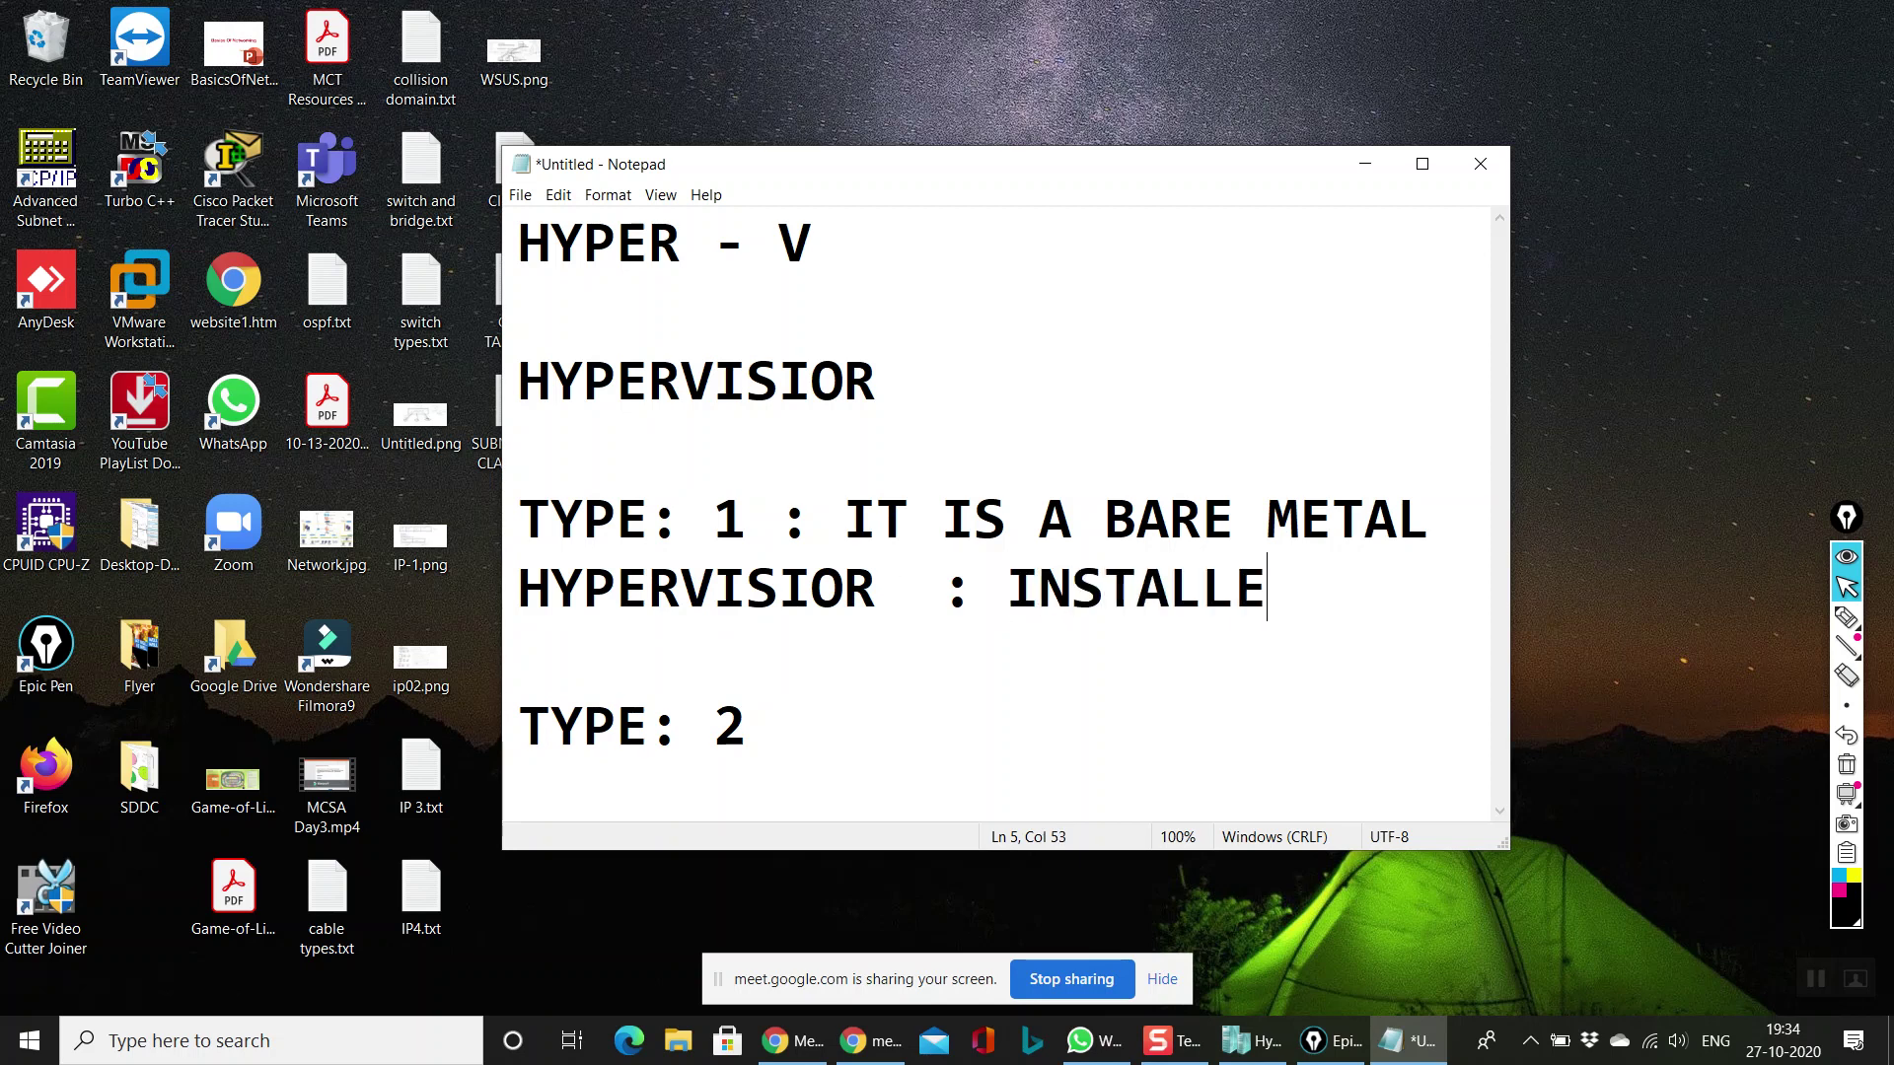
type("D AS A OS")
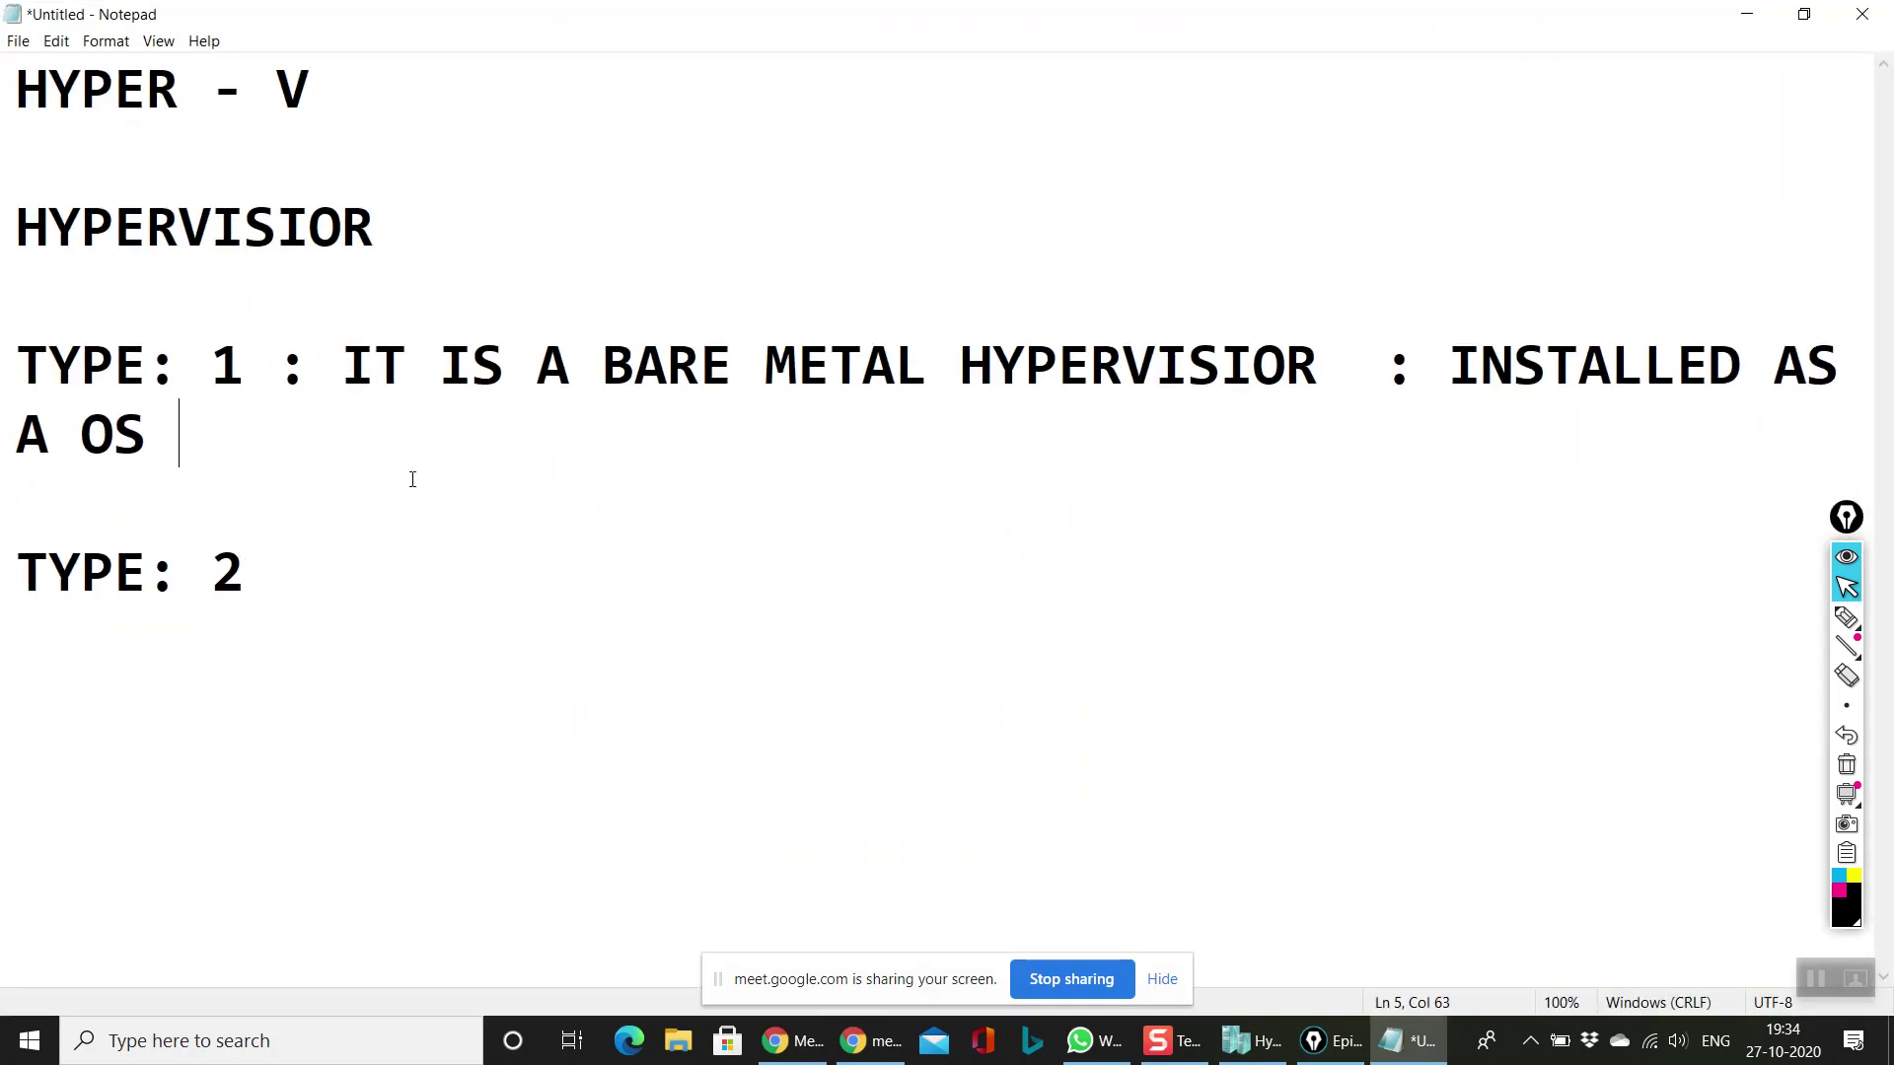
Step: Maximize Notepad and append ': HYPER-V , VMWARE ESXI' as the Type 1 examples
left_click(1422, 163)
type(": ")
type("HYPE")
type("R")
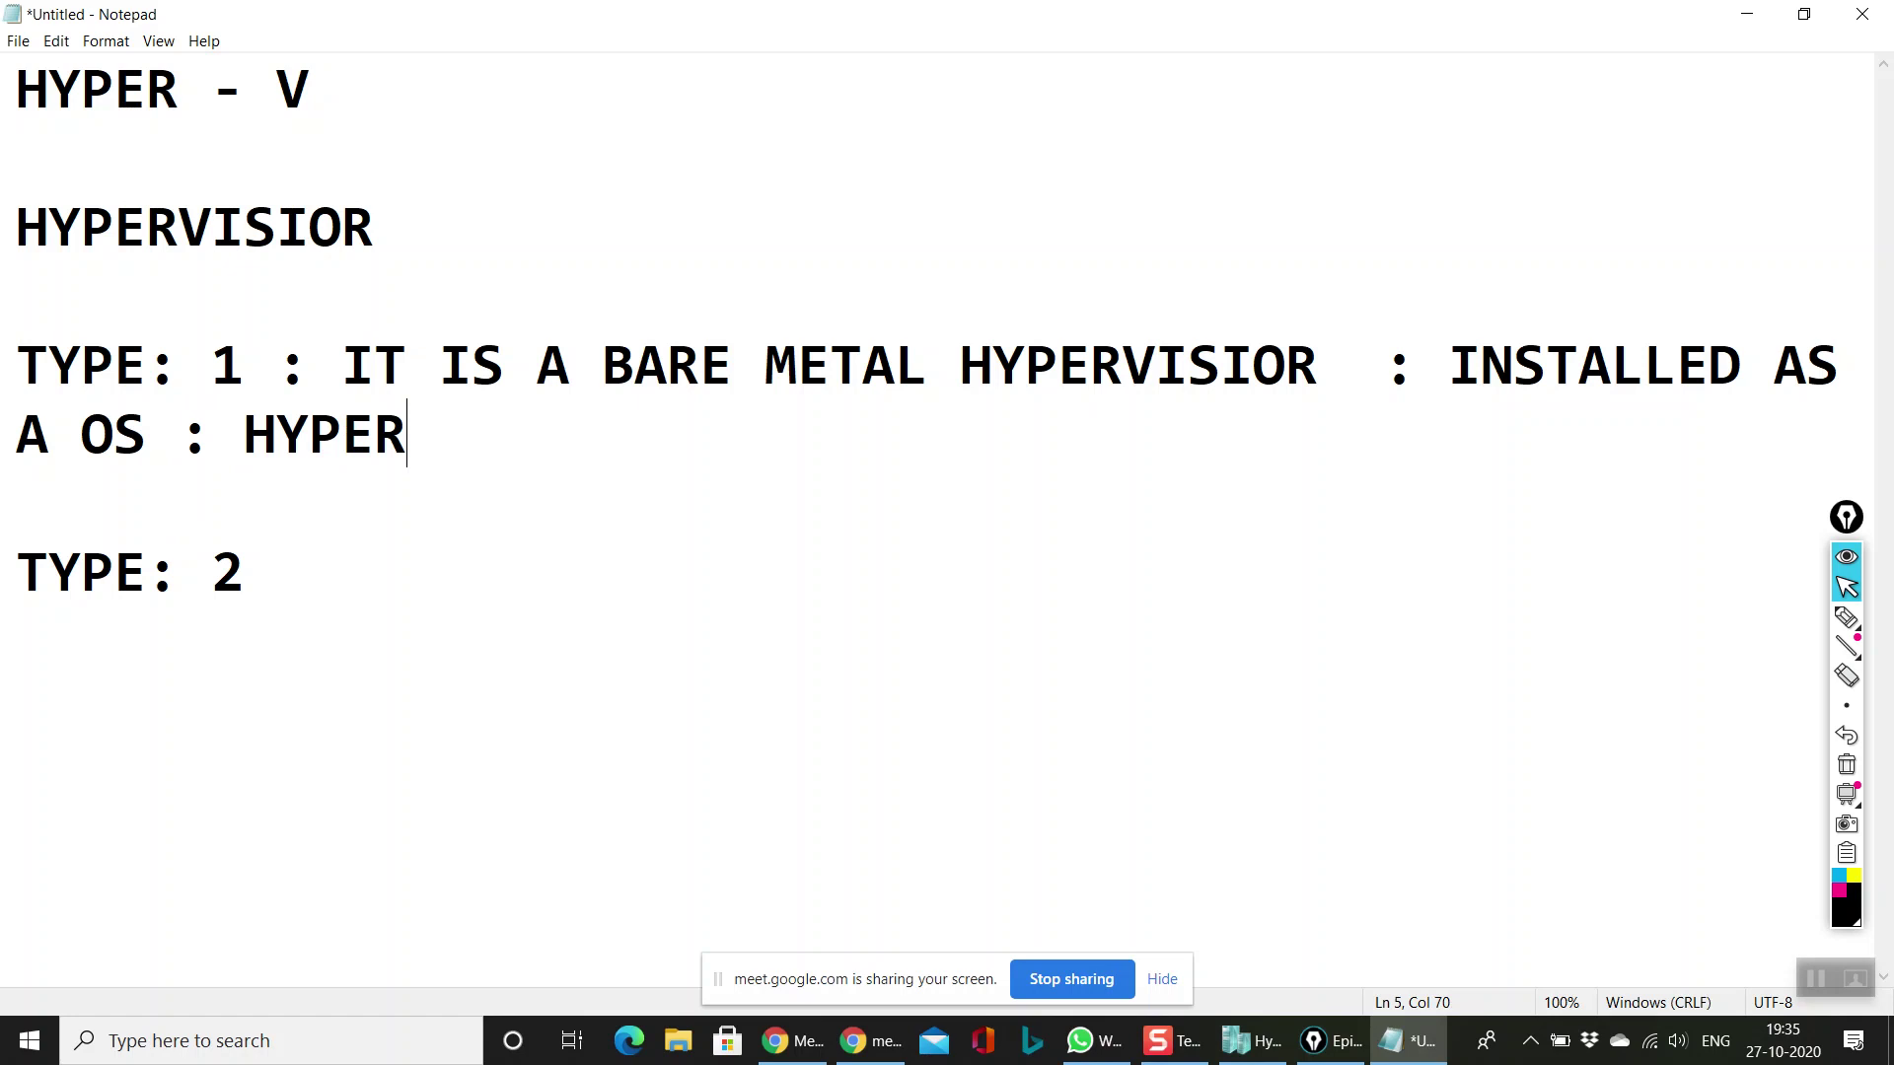
type("-V , VMWARE ESC")
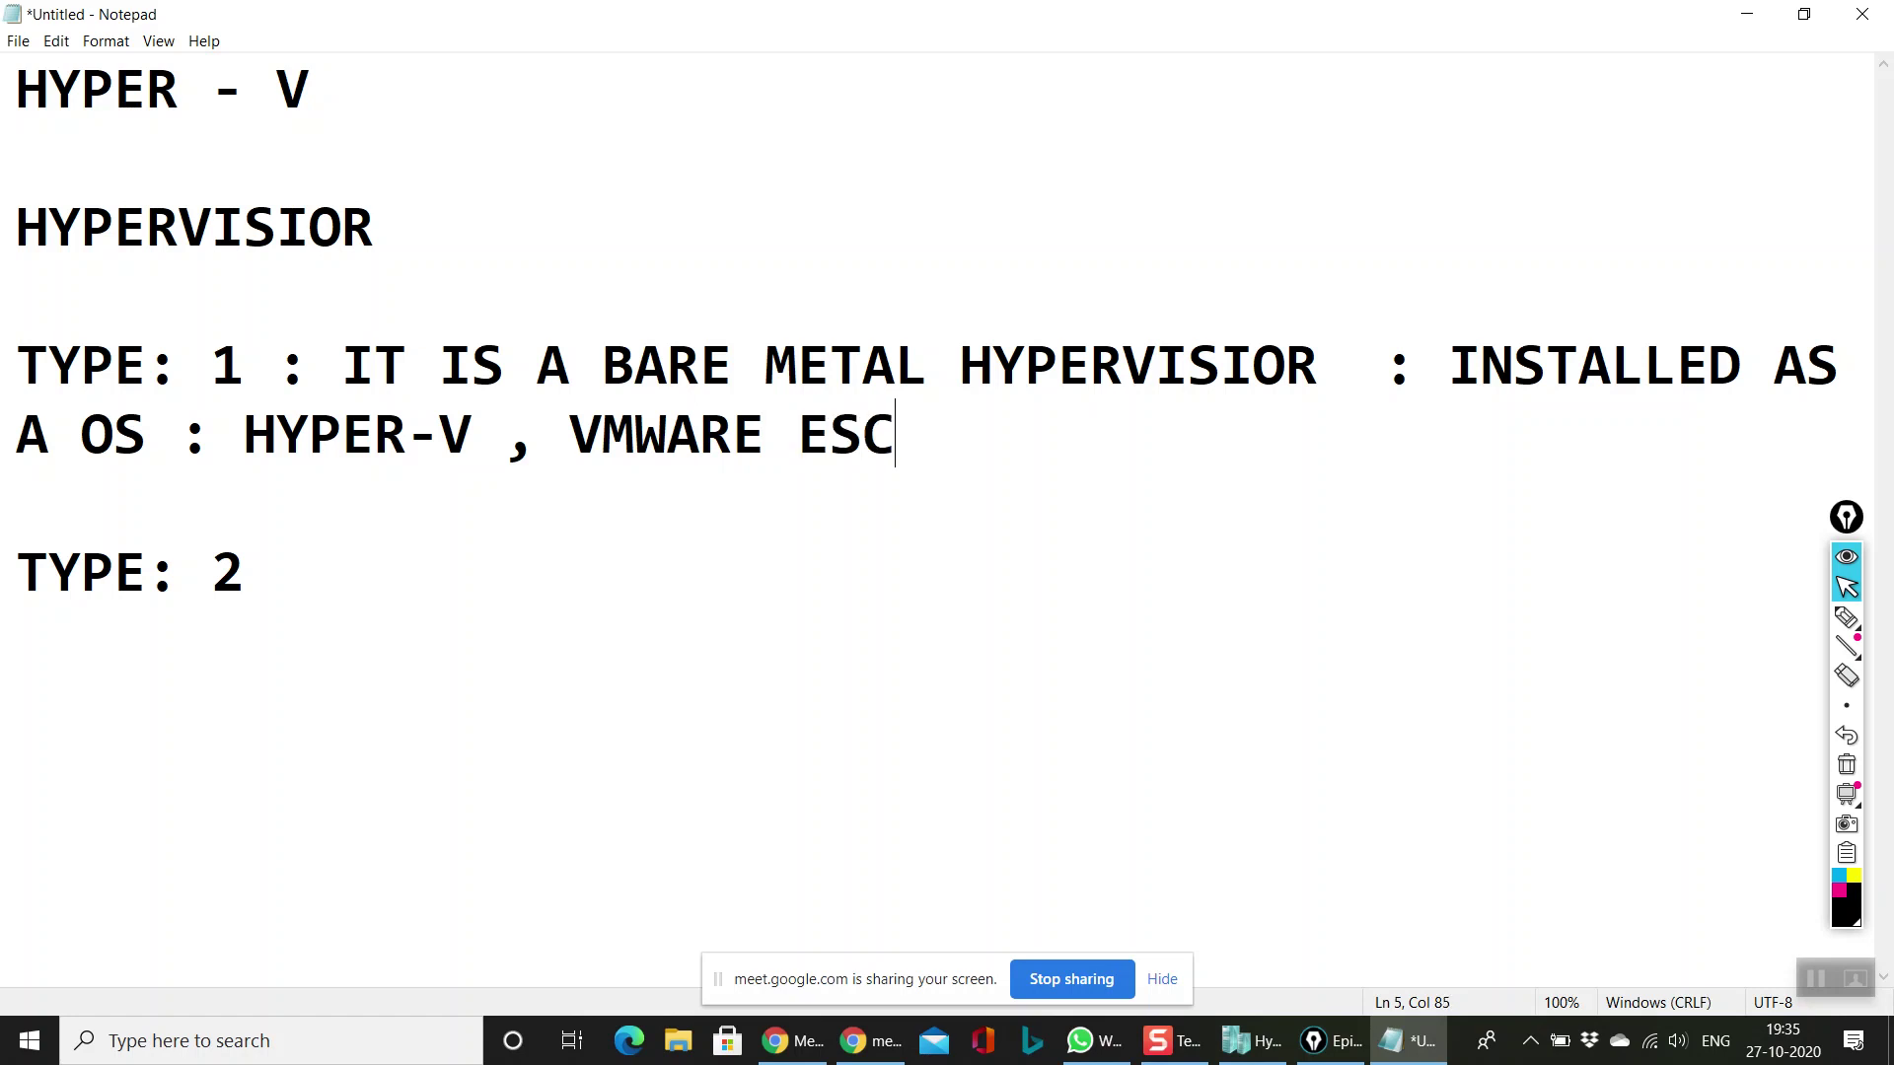
key("BackSpace")
type("XI")
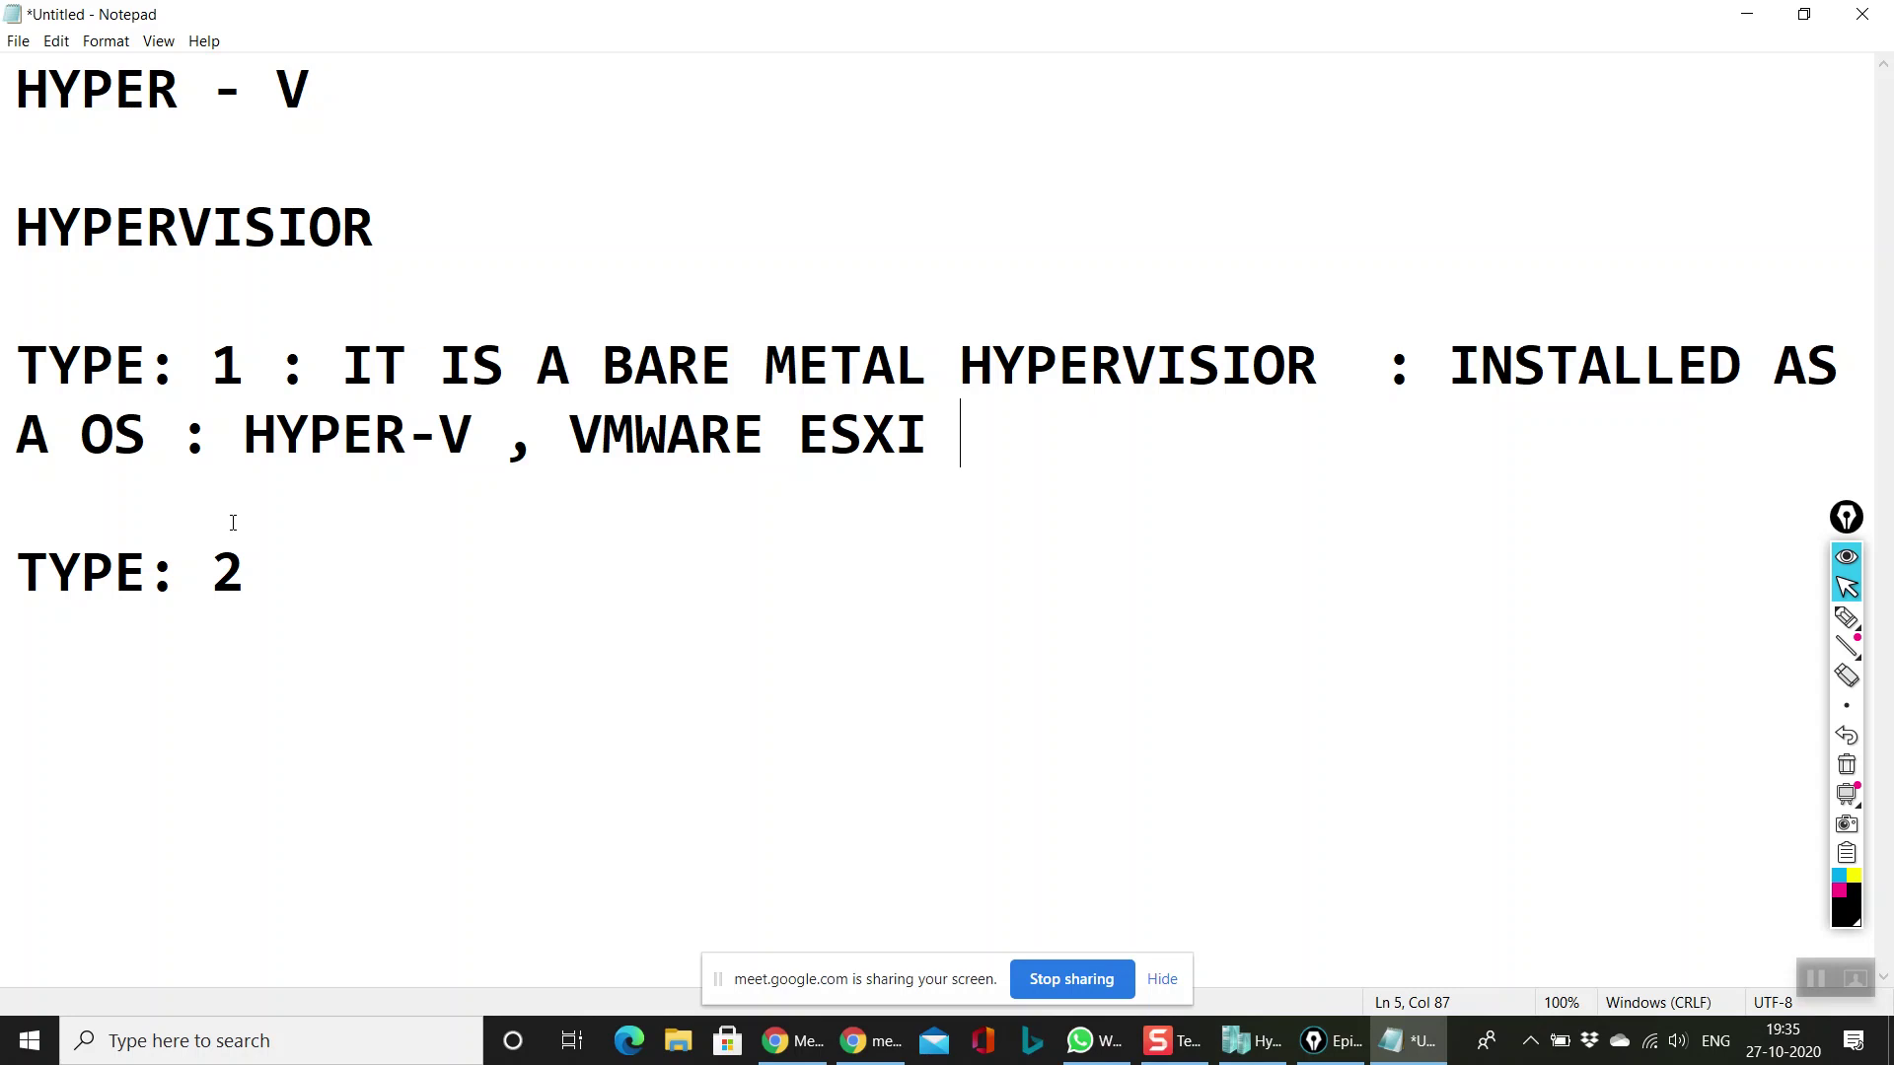
left_click(286, 586)
Step: Add ': REQUIRED A OS , ITS NOT WORK WITHOUT OS' after TYPE: 2
key("Up")
type(";")
key("BackSpace")
left_click(253, 602)
type(": RE")
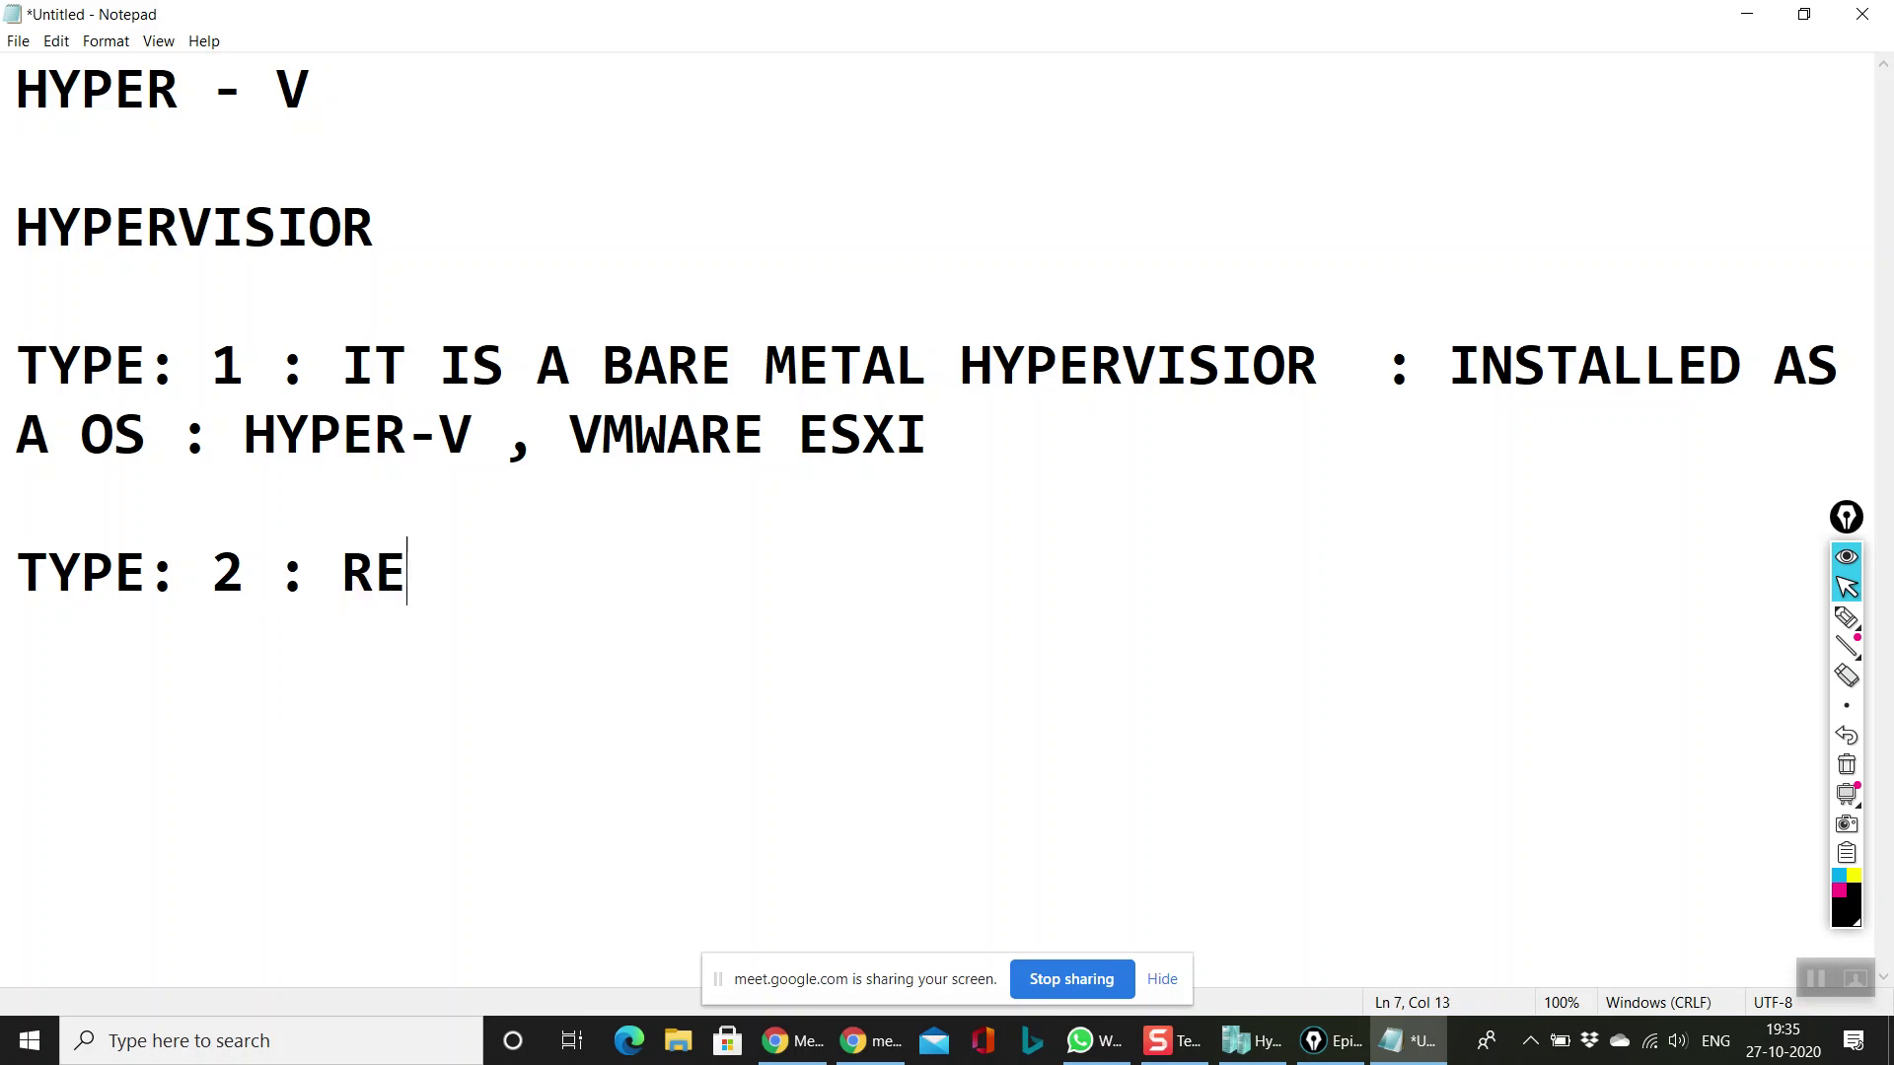
type("QUIRED A O")
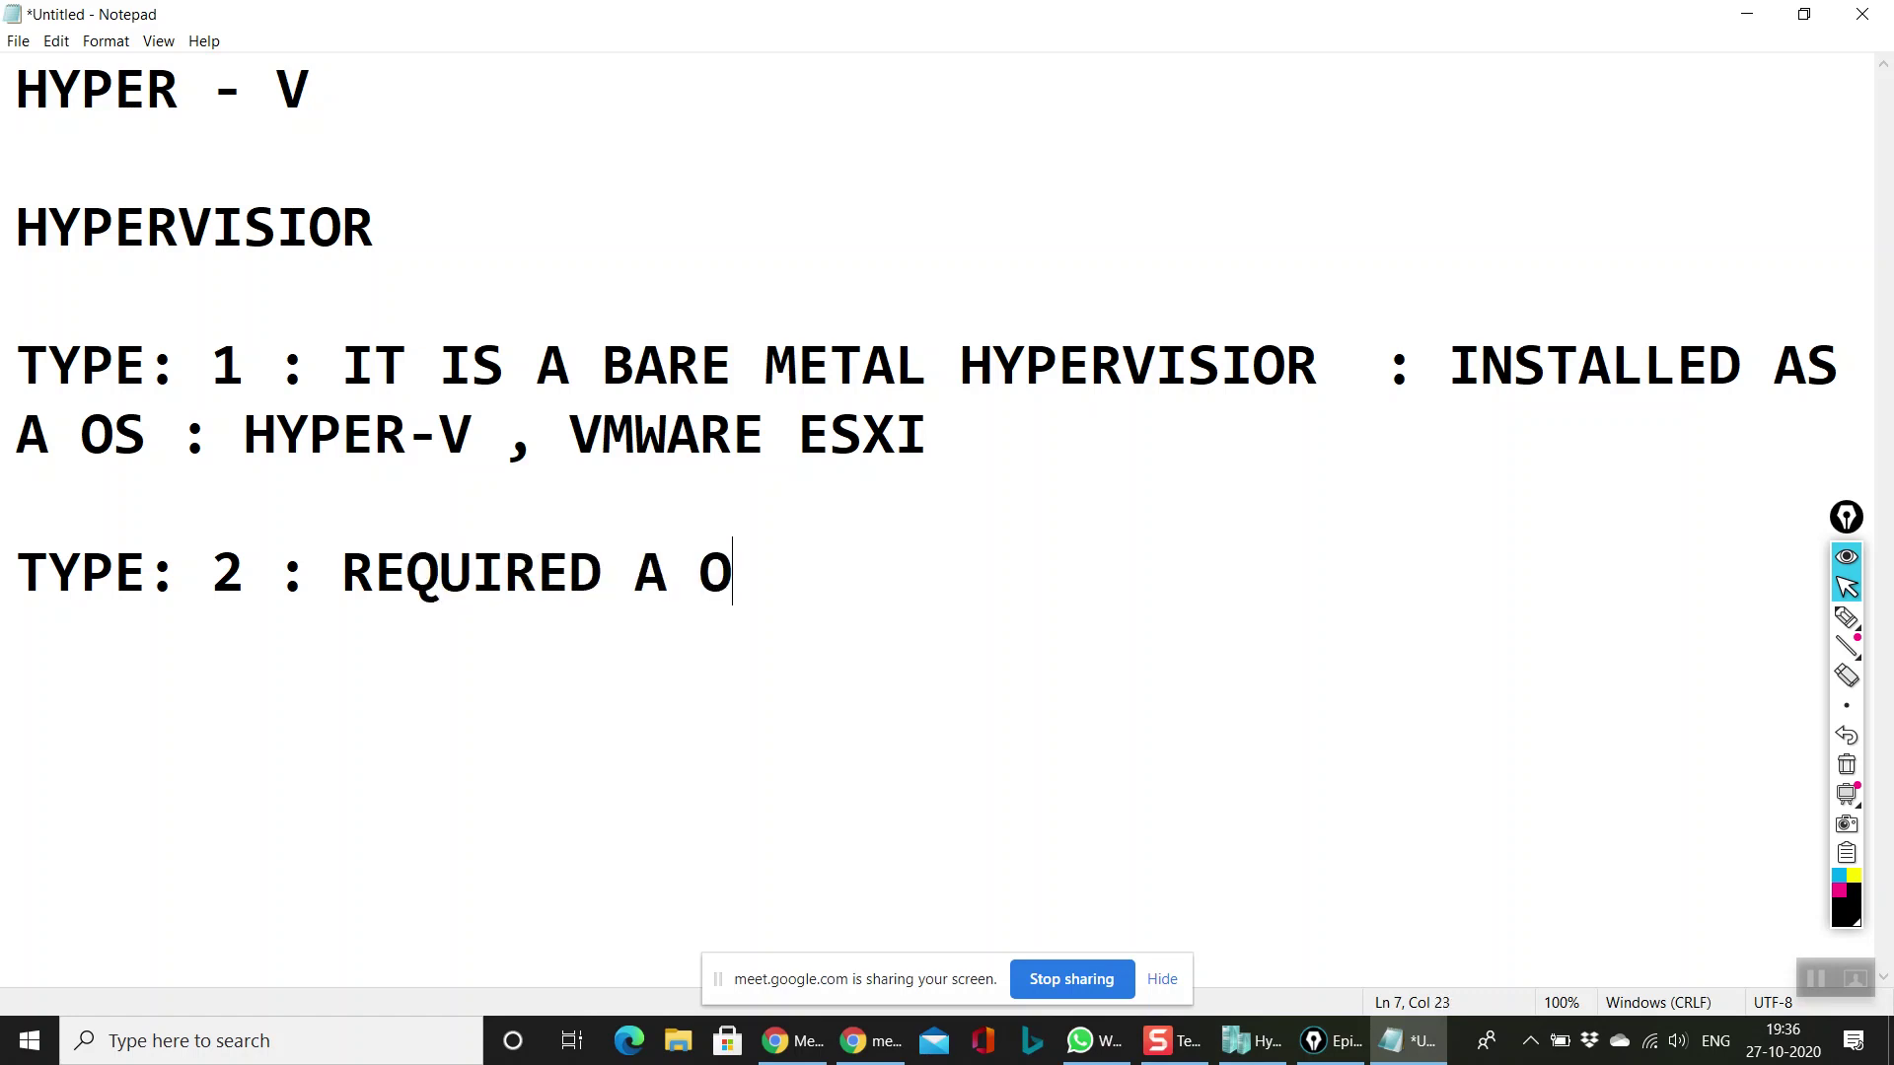
type("S , ITS NOT W")
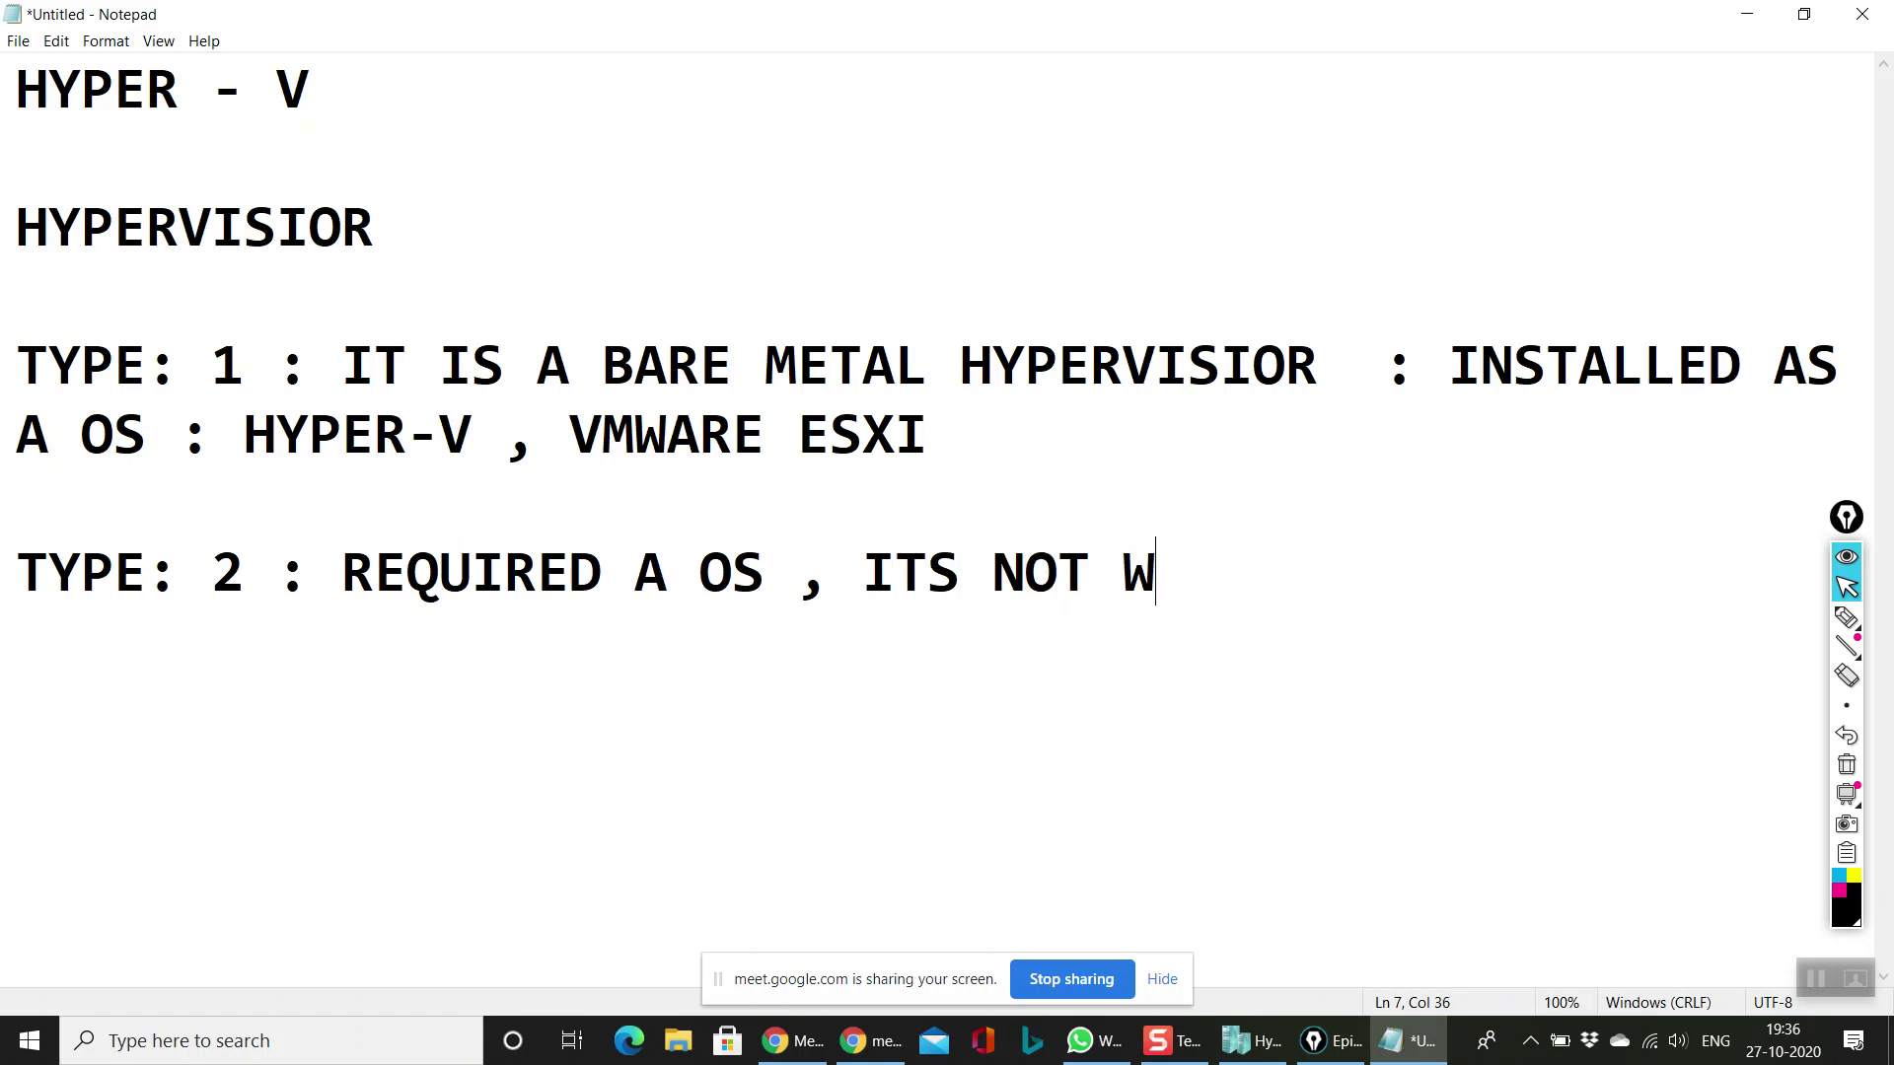
type("ORK WI")
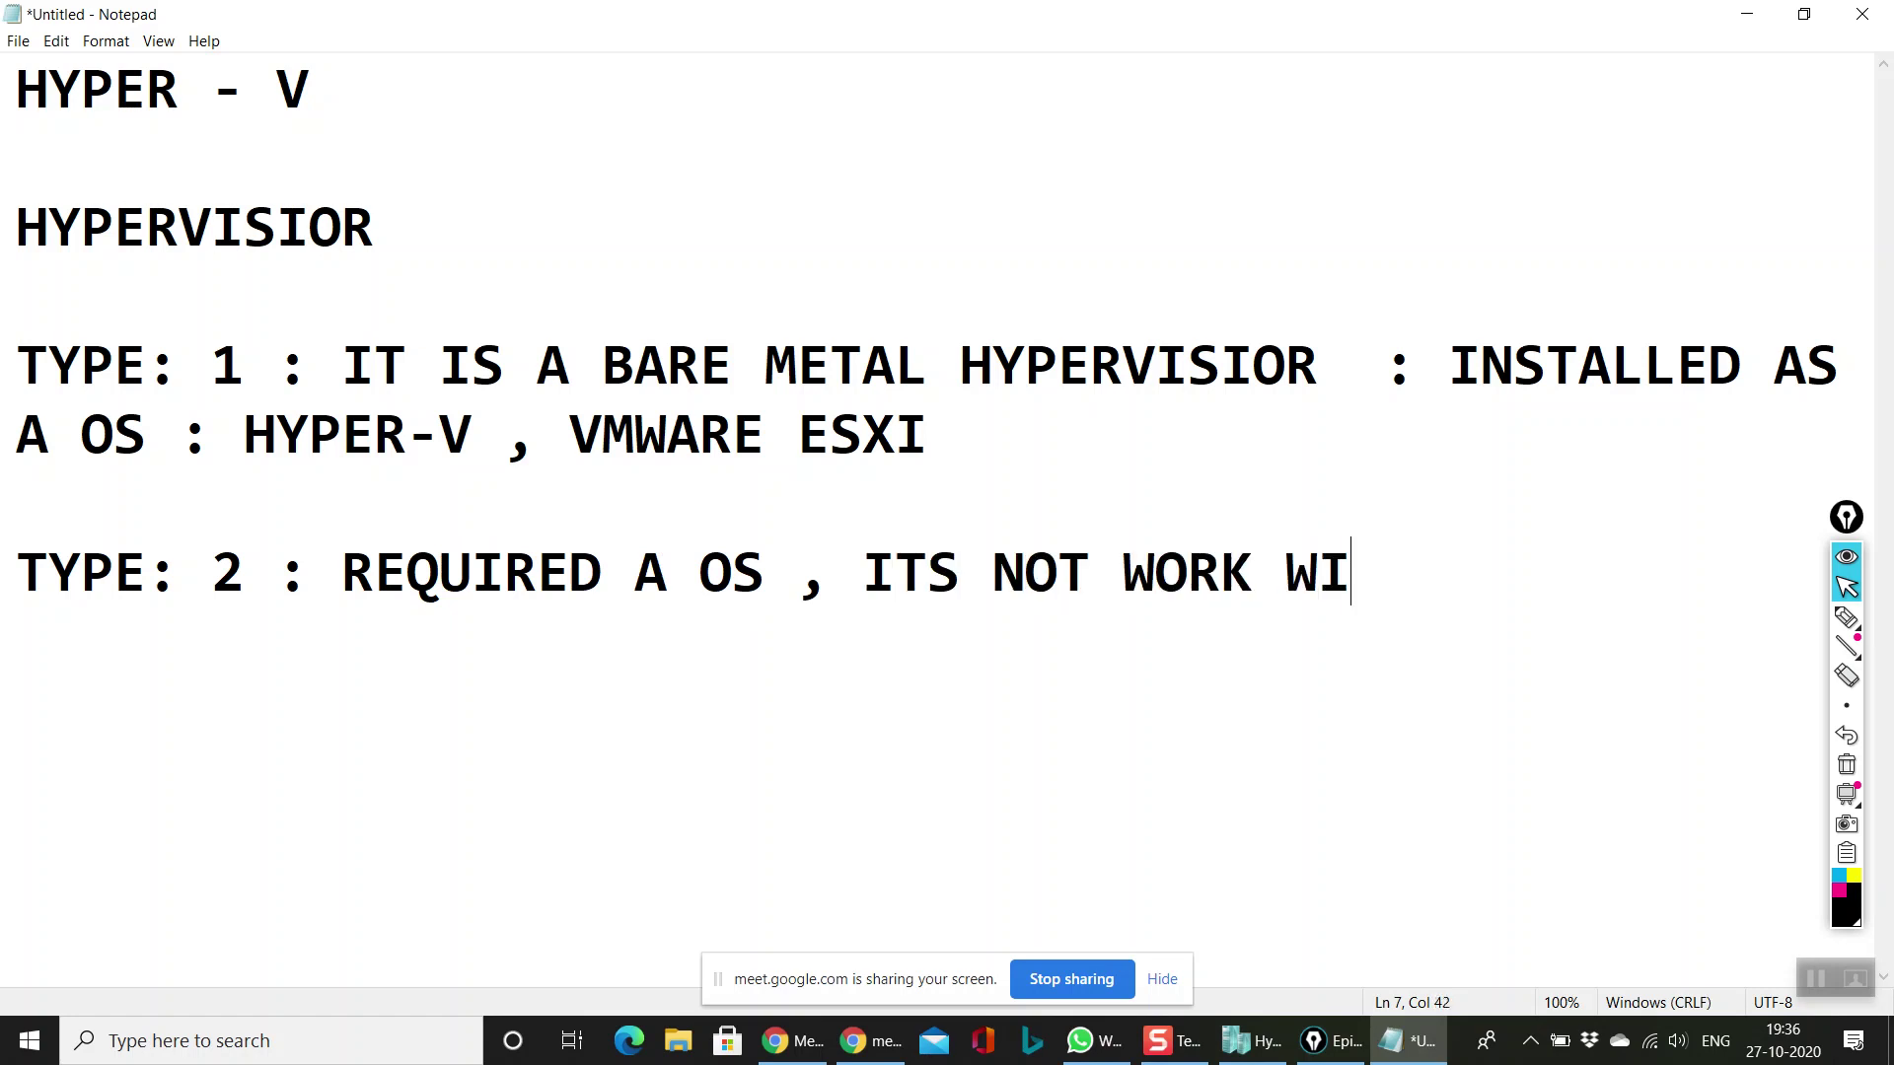
type("THOUT OS")
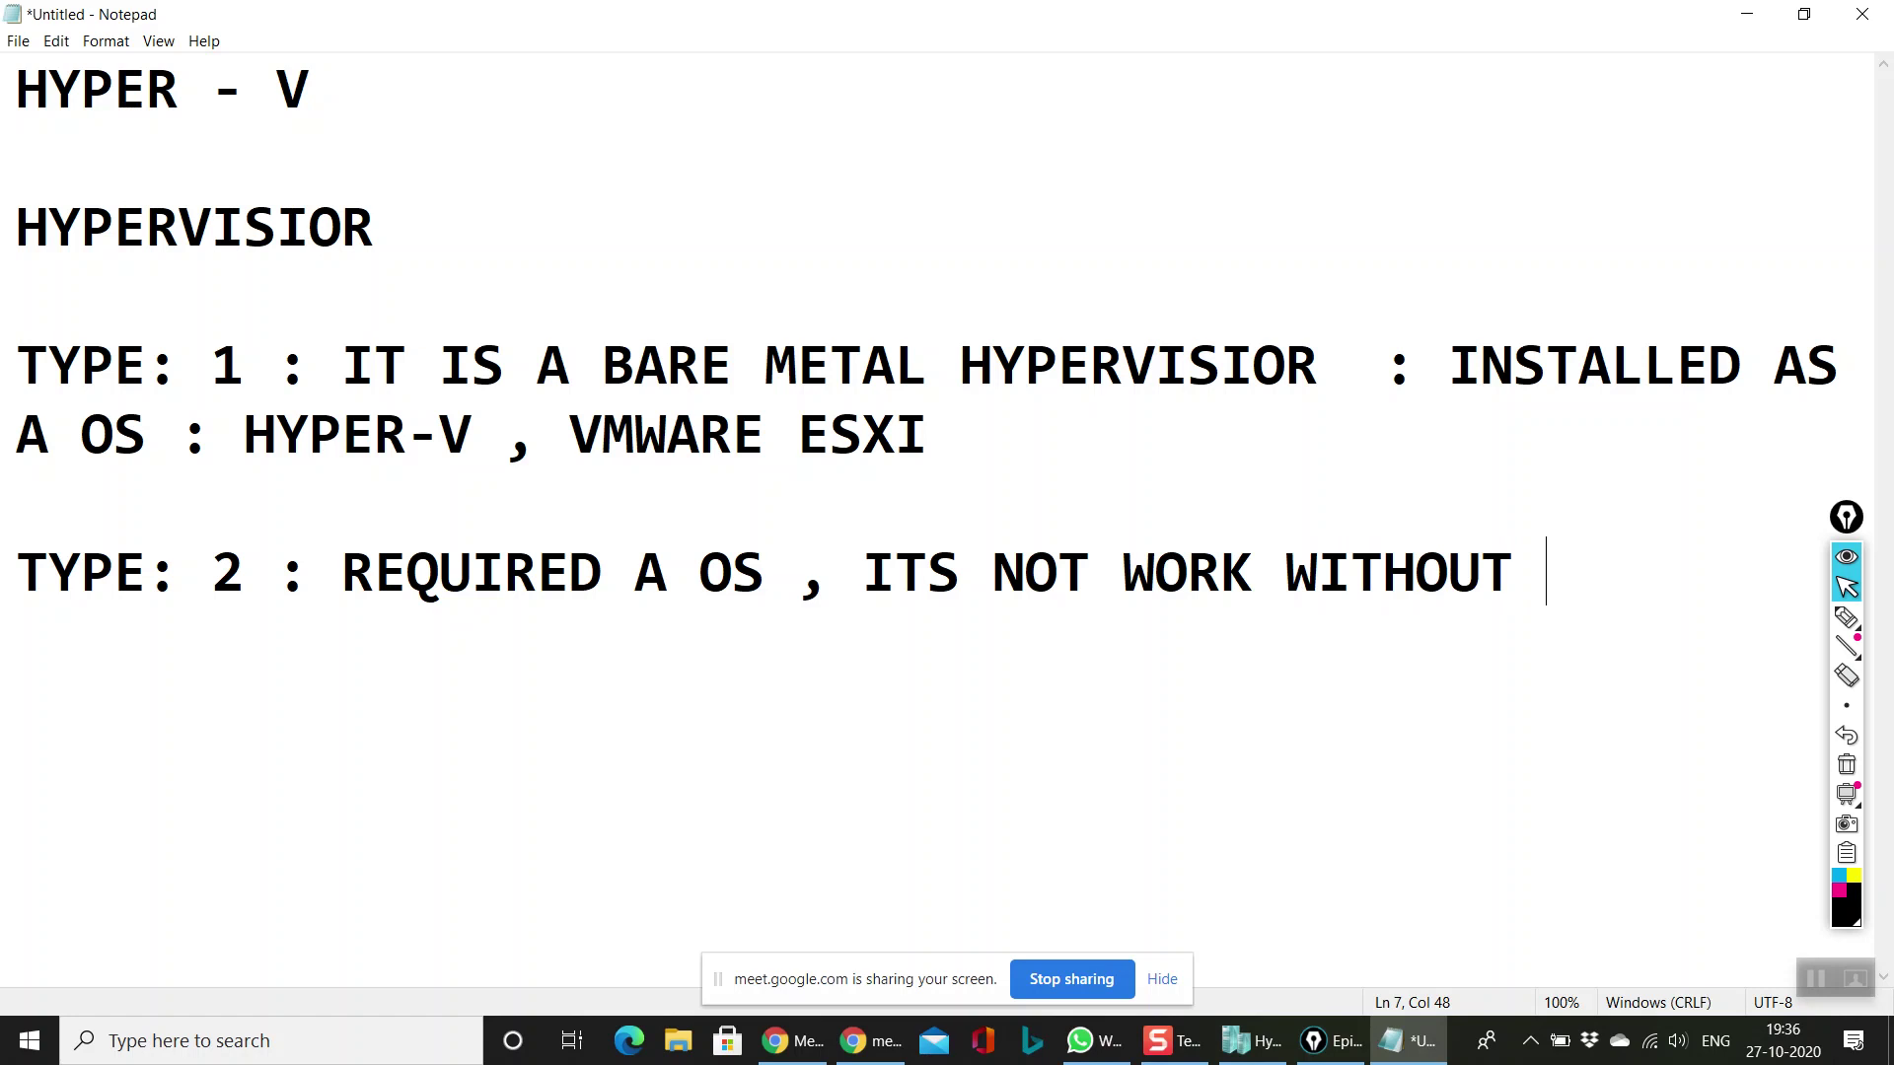
Step: On a new line, type 'IT IS INSTALLED OVER OS ,' and correct the typos
key("Return")
key("Return")
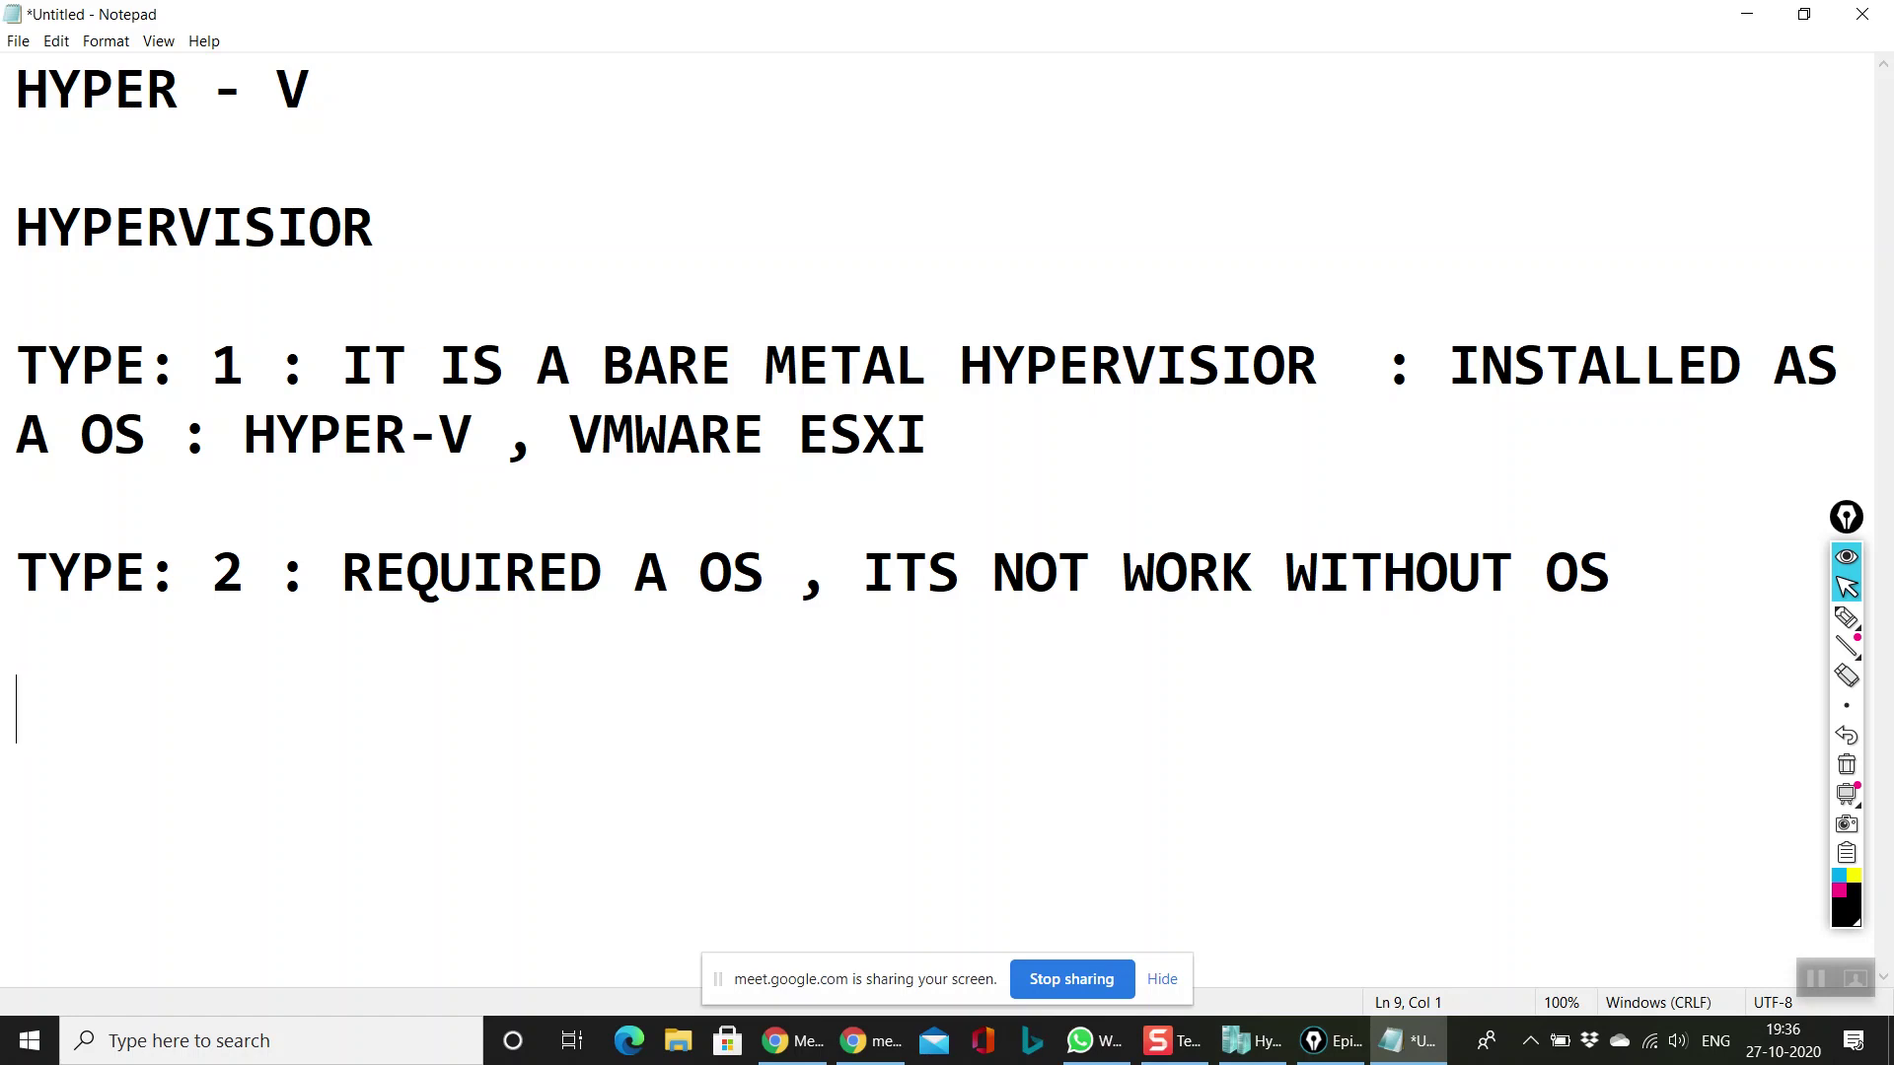
type("ITS")
key("BackSpace")
key("BackSpace")
type("IS INST")
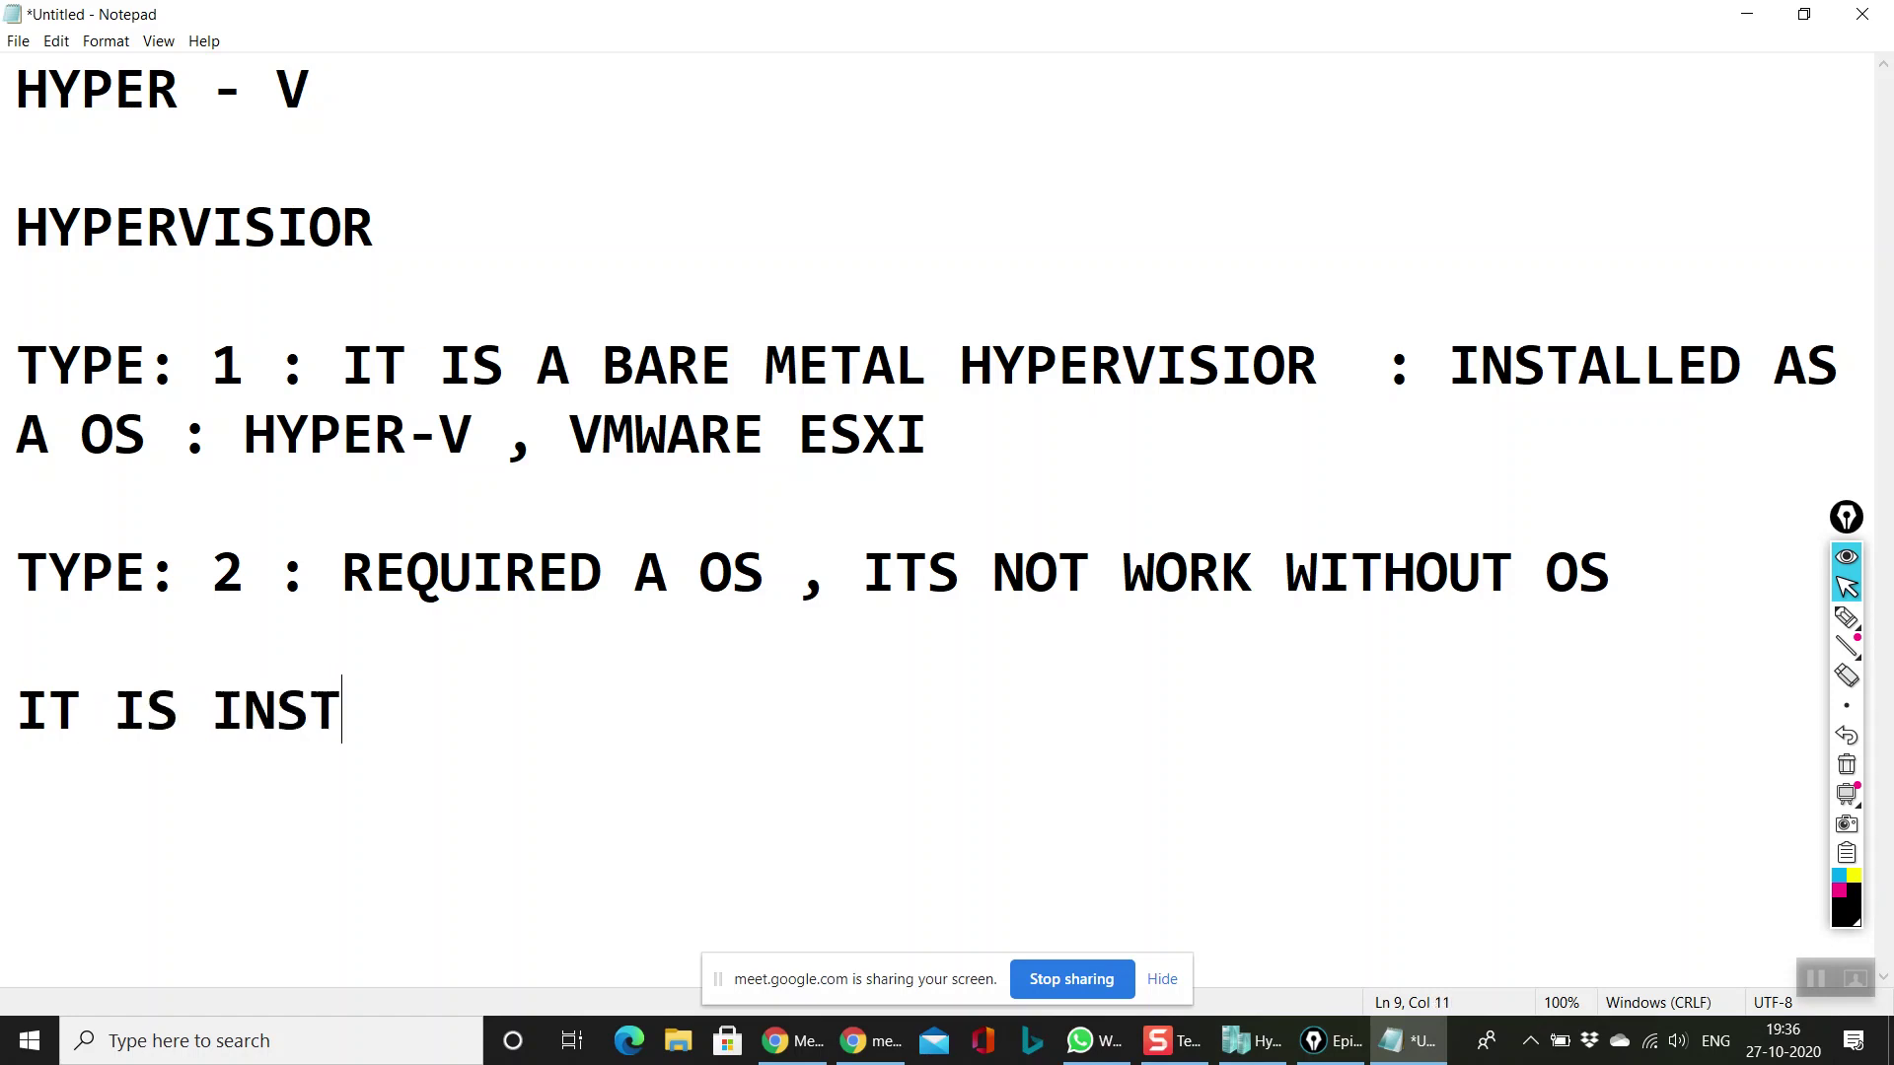
type("LLARE")
key("BackSpace")
key("BackSpace")
key("BackSpace")
type("ED")
key("BackSpace")
key("BackSpace")
type("ED")
key("BackSpace")
key("BackSpace")
key("BackSpace")
key("BackSpace")
key("BackSpace")
type("TALLED")
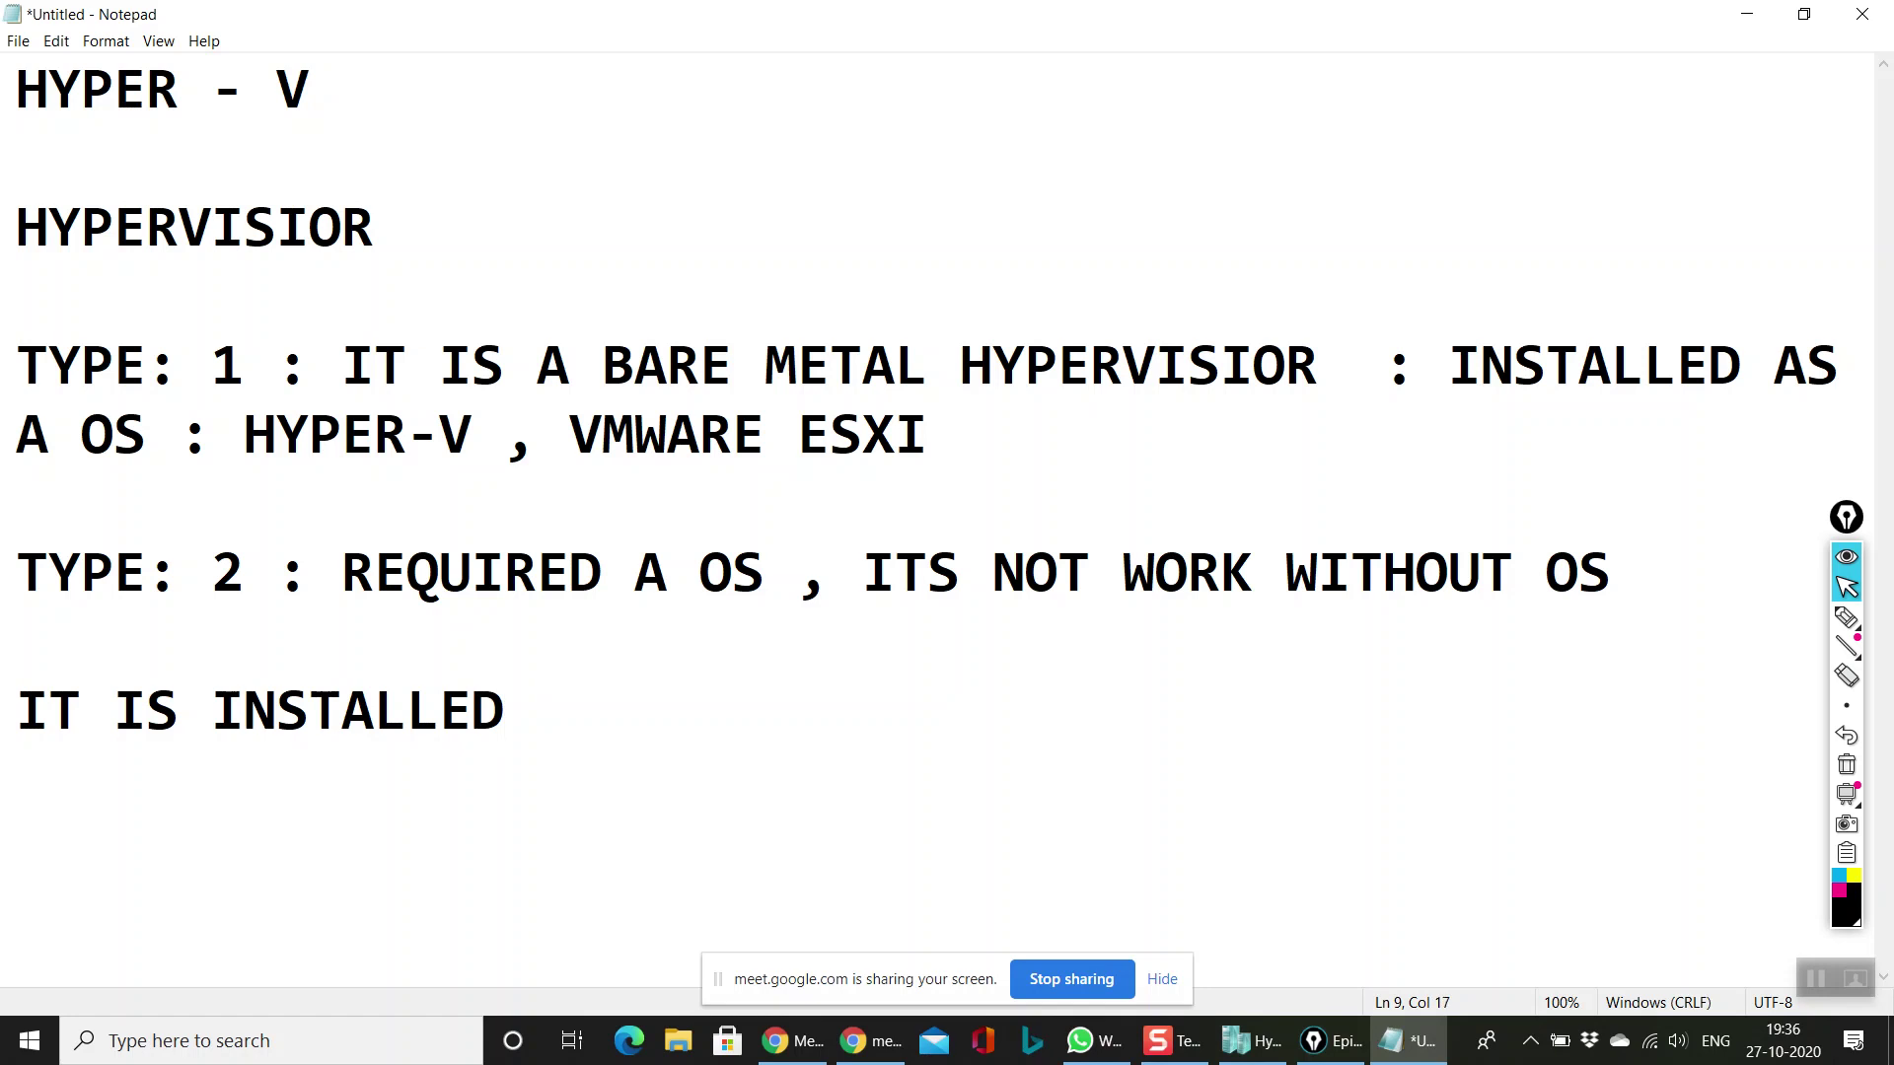
key("BackSpace")
key("BackSpace")
key("BackSpace")
type("D OVER ")
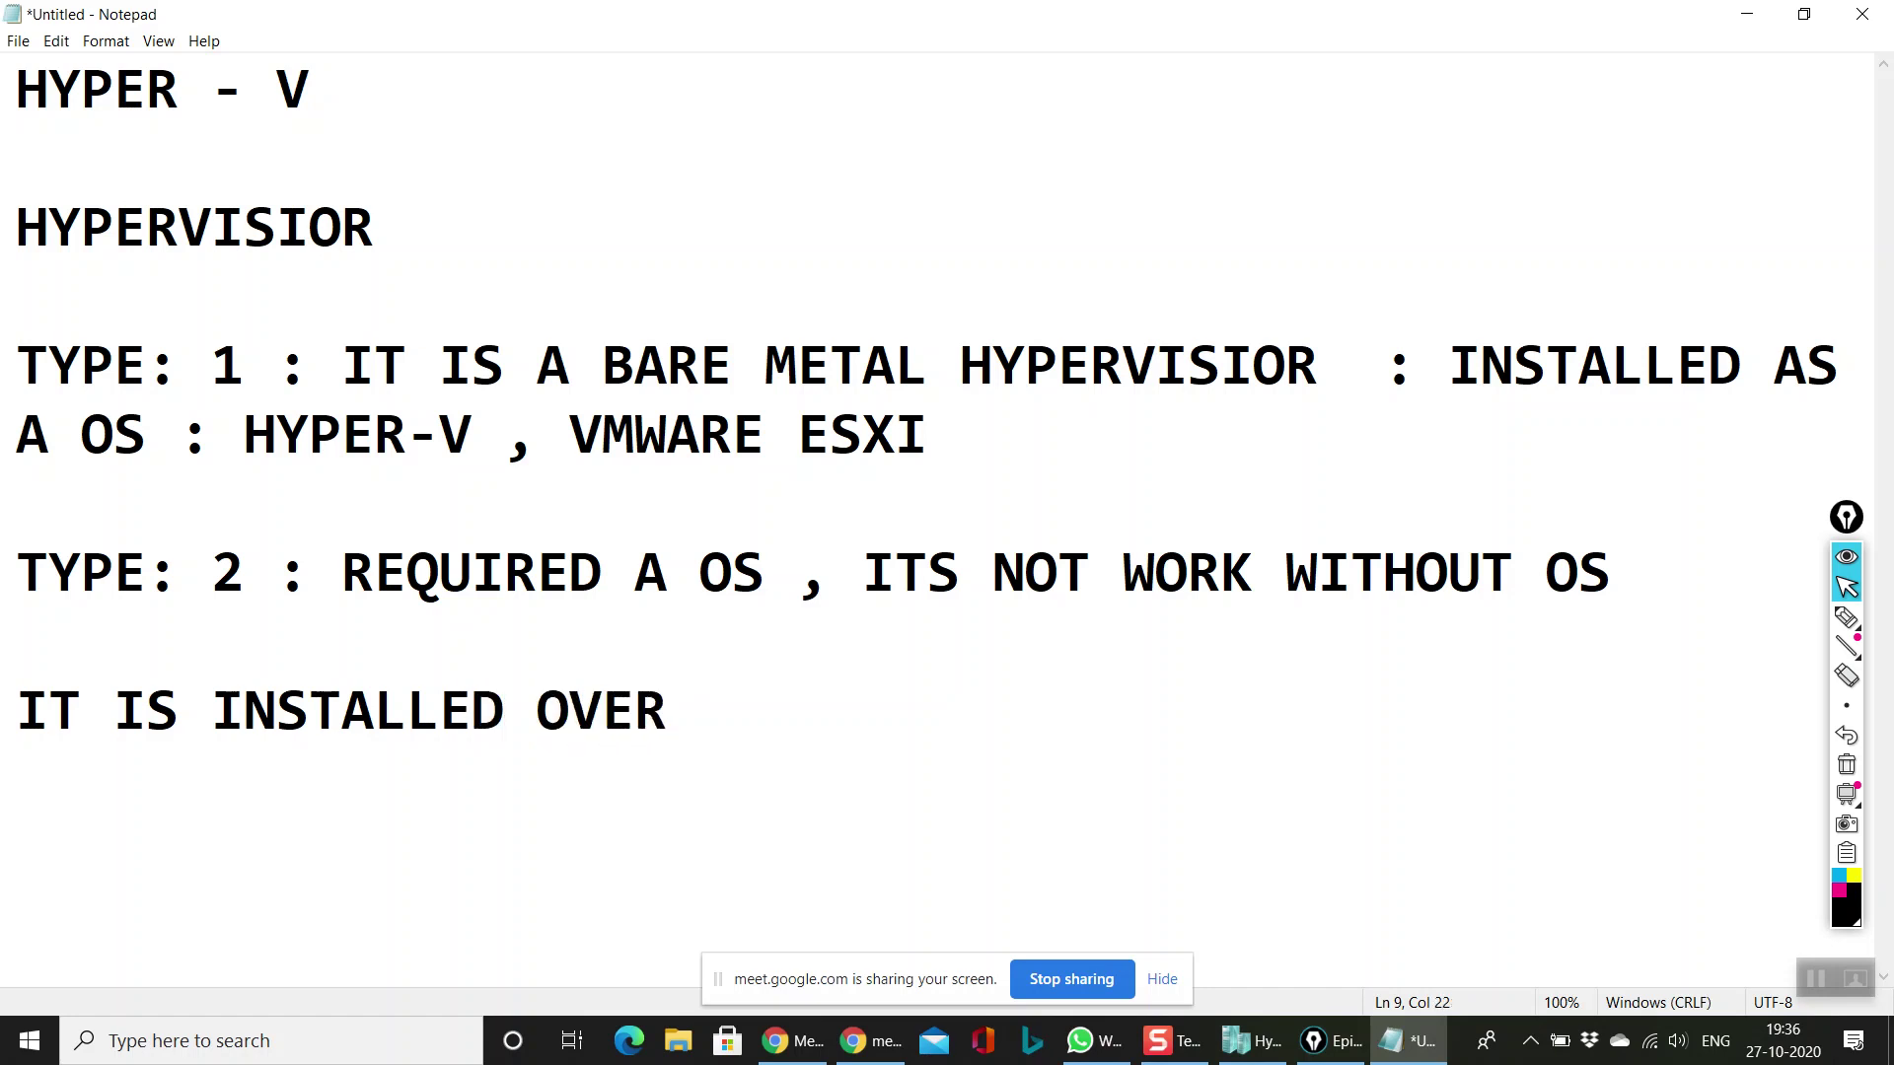
type("OS ,")
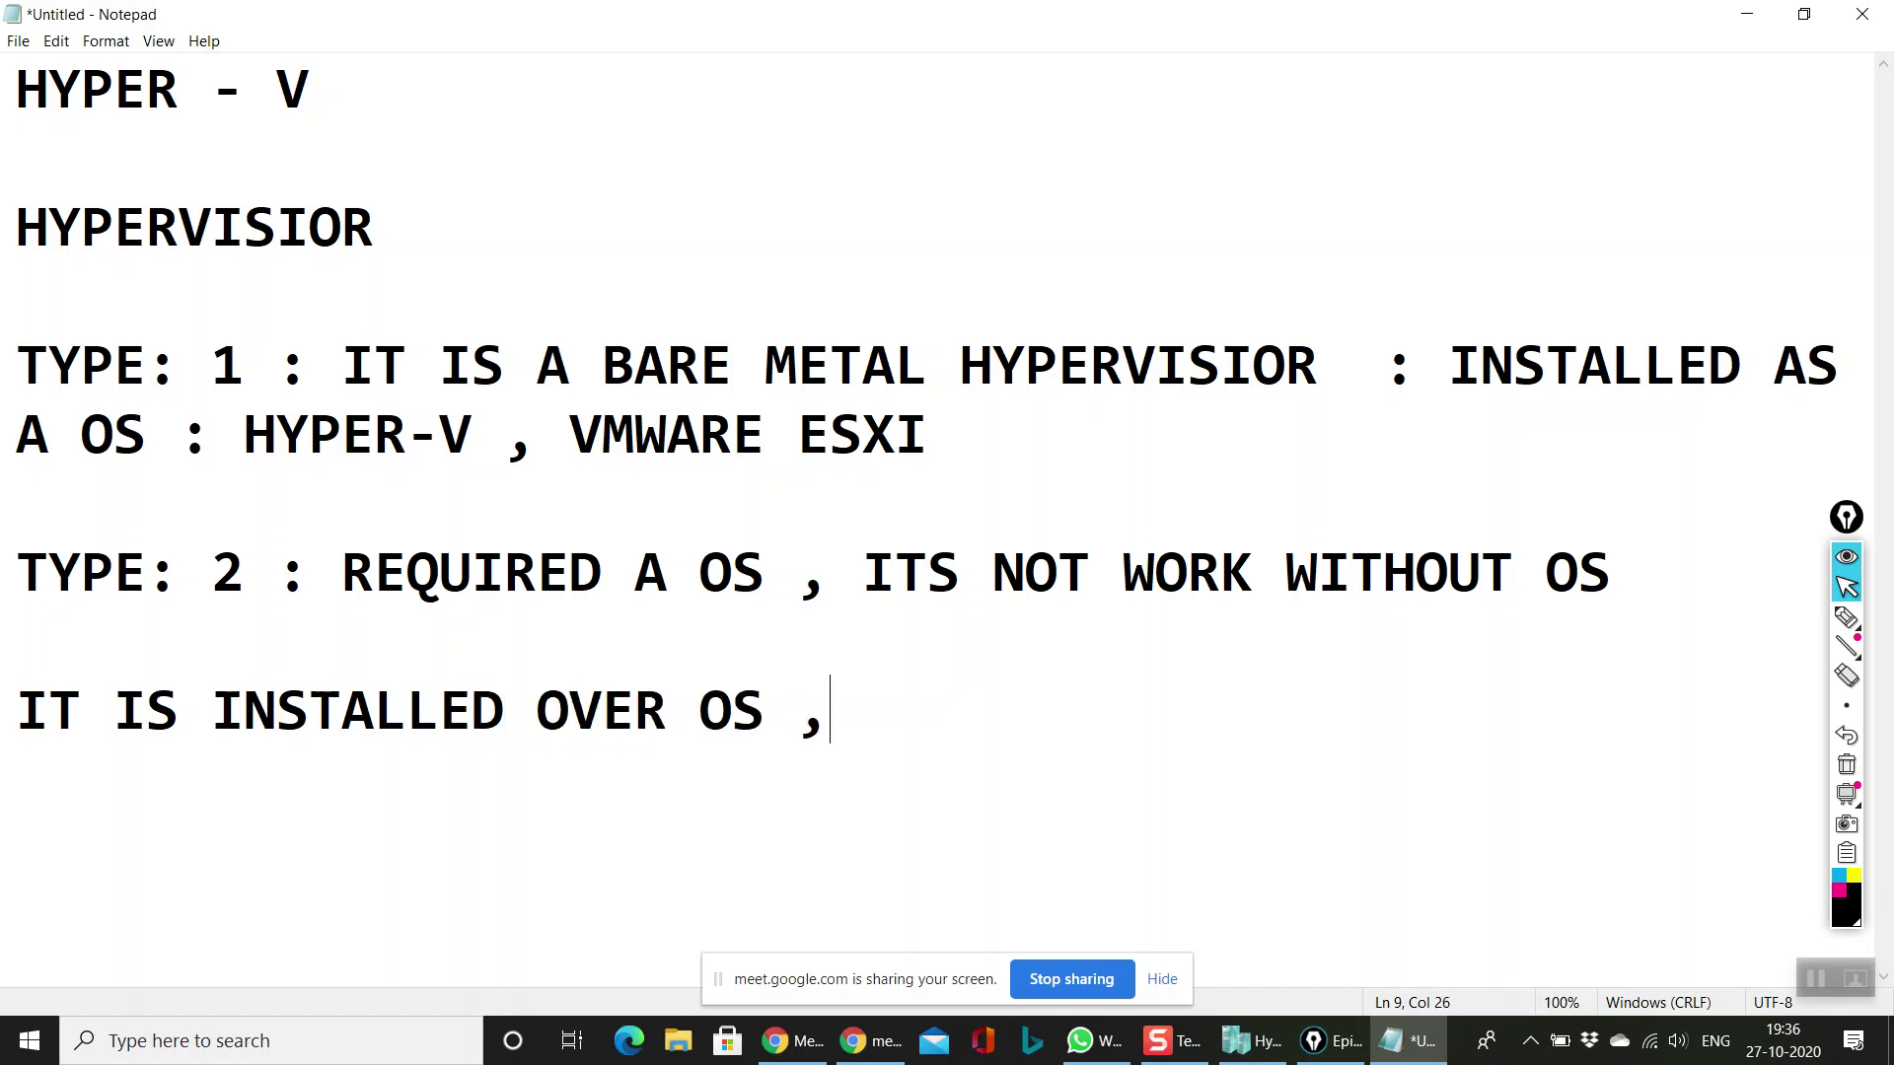
Step: List the examples 'VMWARE WORKSTATION, ORACLE VIRTUAL BOX' and add blank lines around them
key("Return")
type("VMWARE")
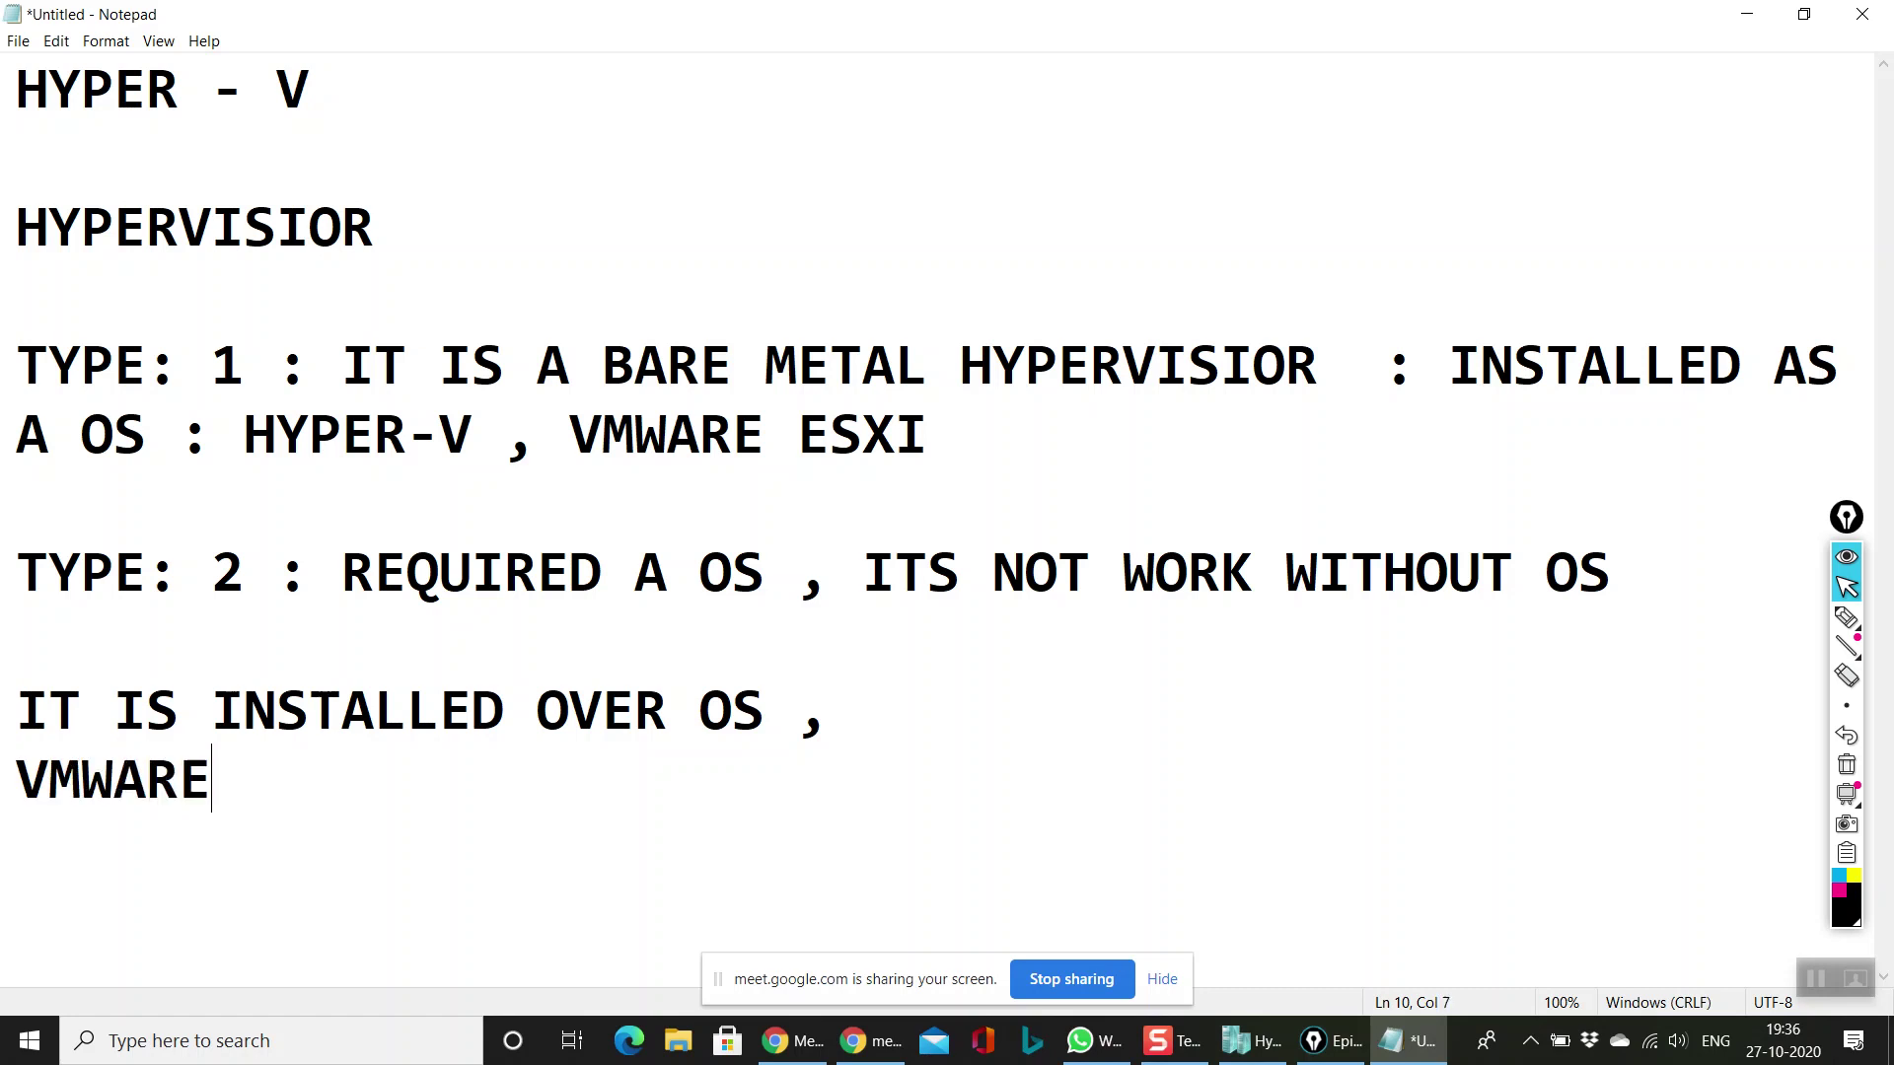
type(" WORK")
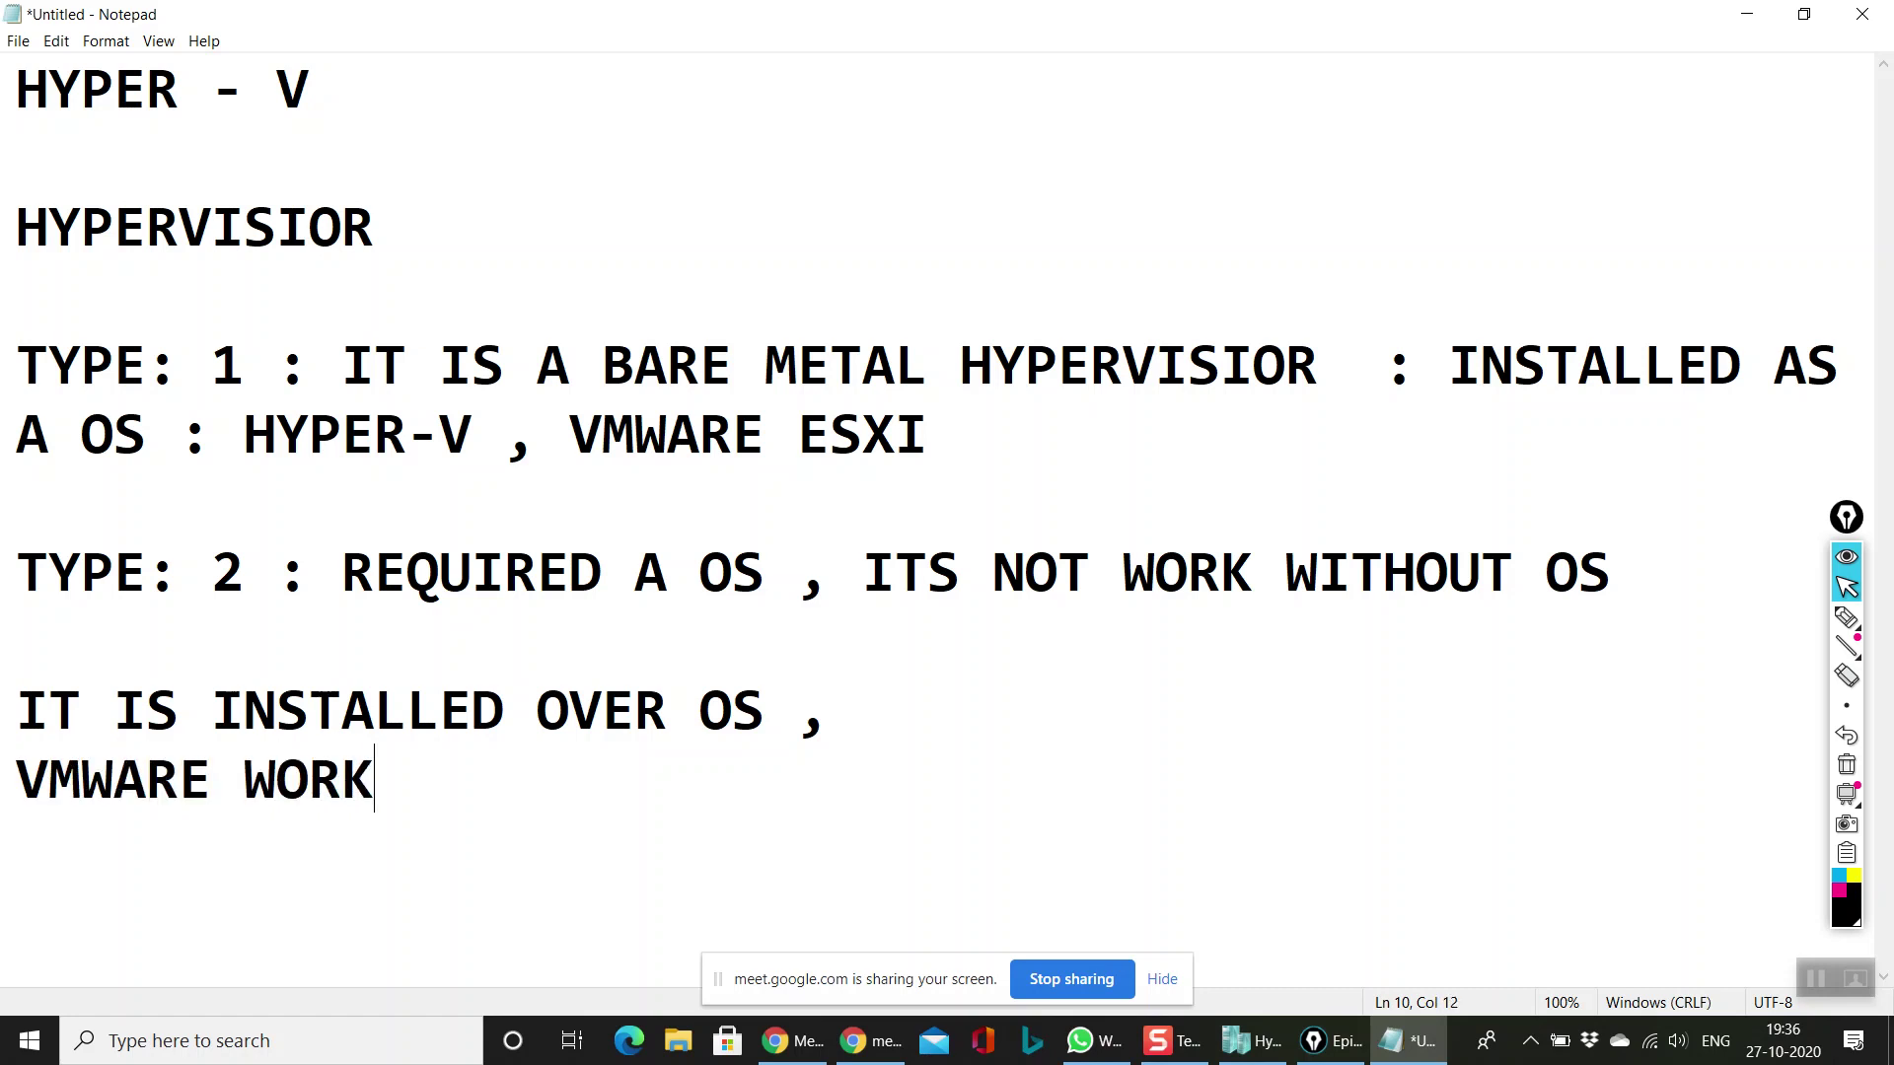
type("STATION,")
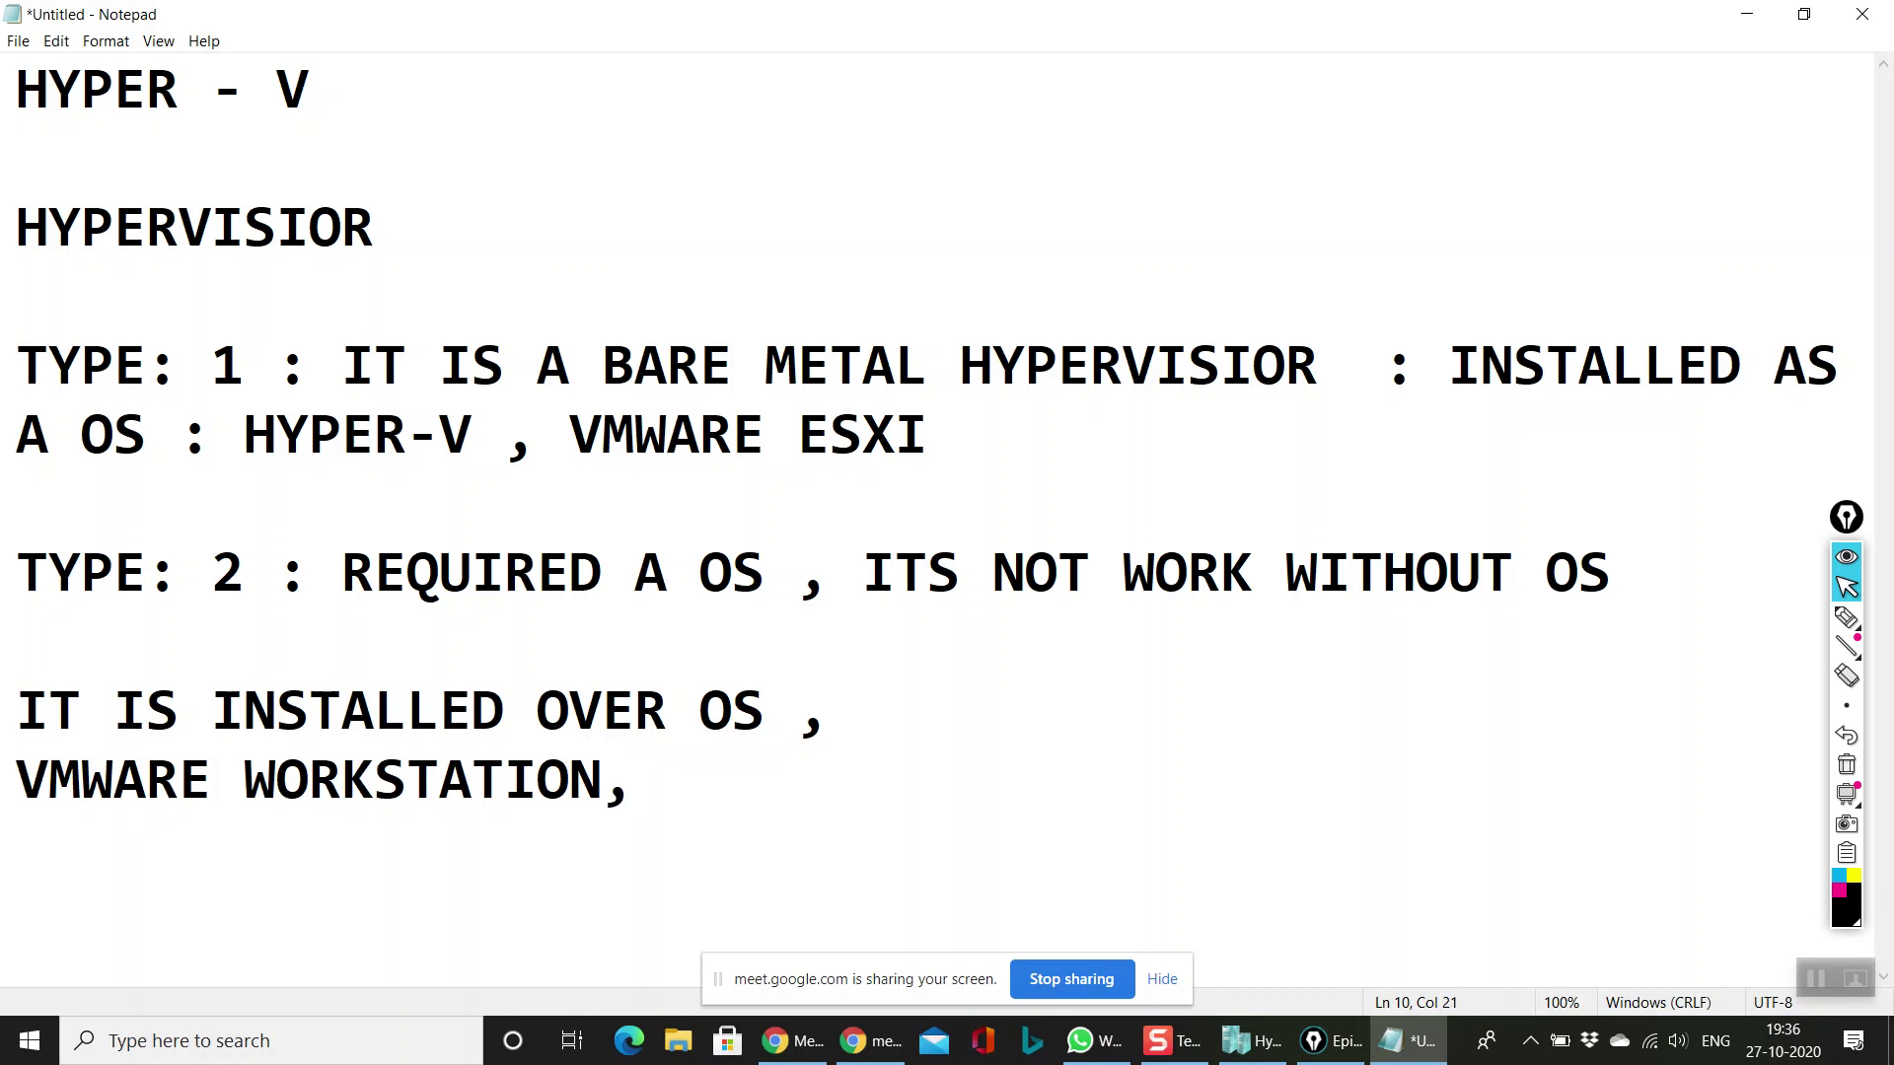
type(" VIRTAL")
key("BackSpace")
key("BackSpace")
key("BackSpace")
type("T")
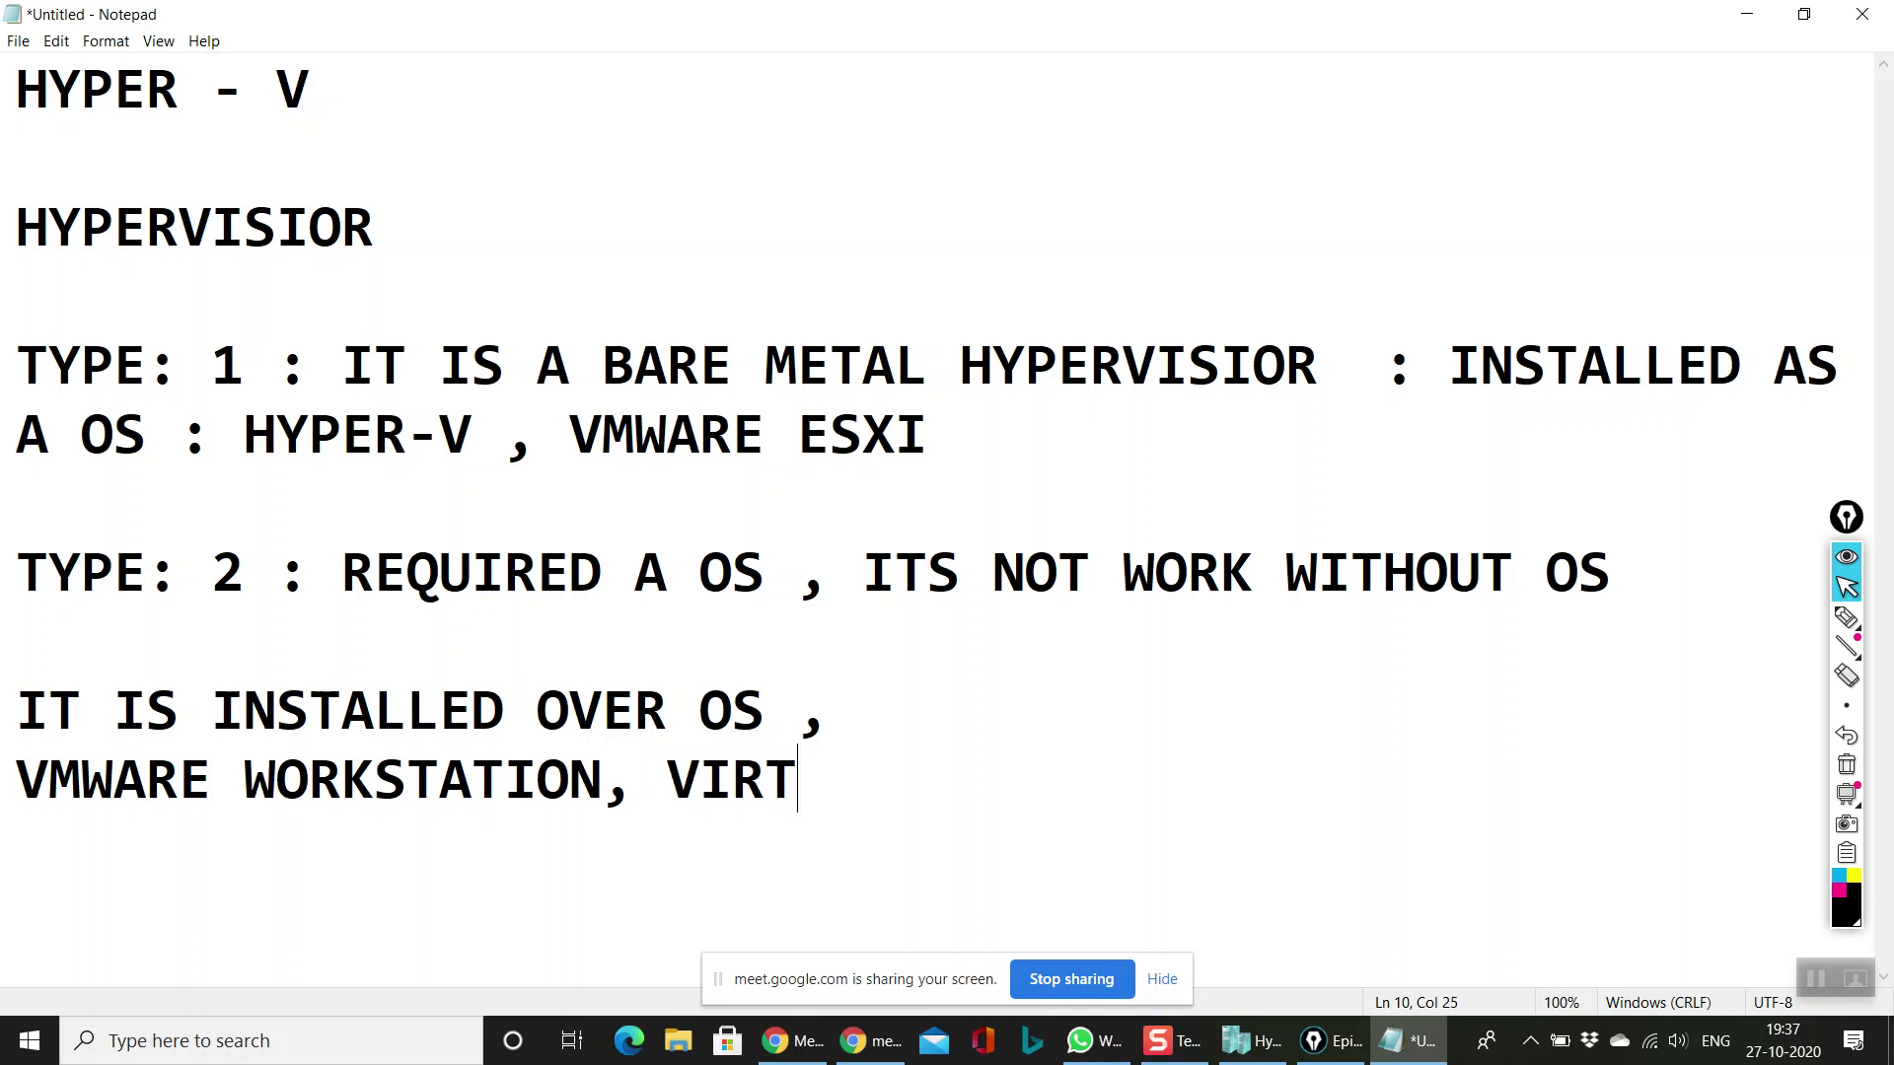
type("UAL BOX")
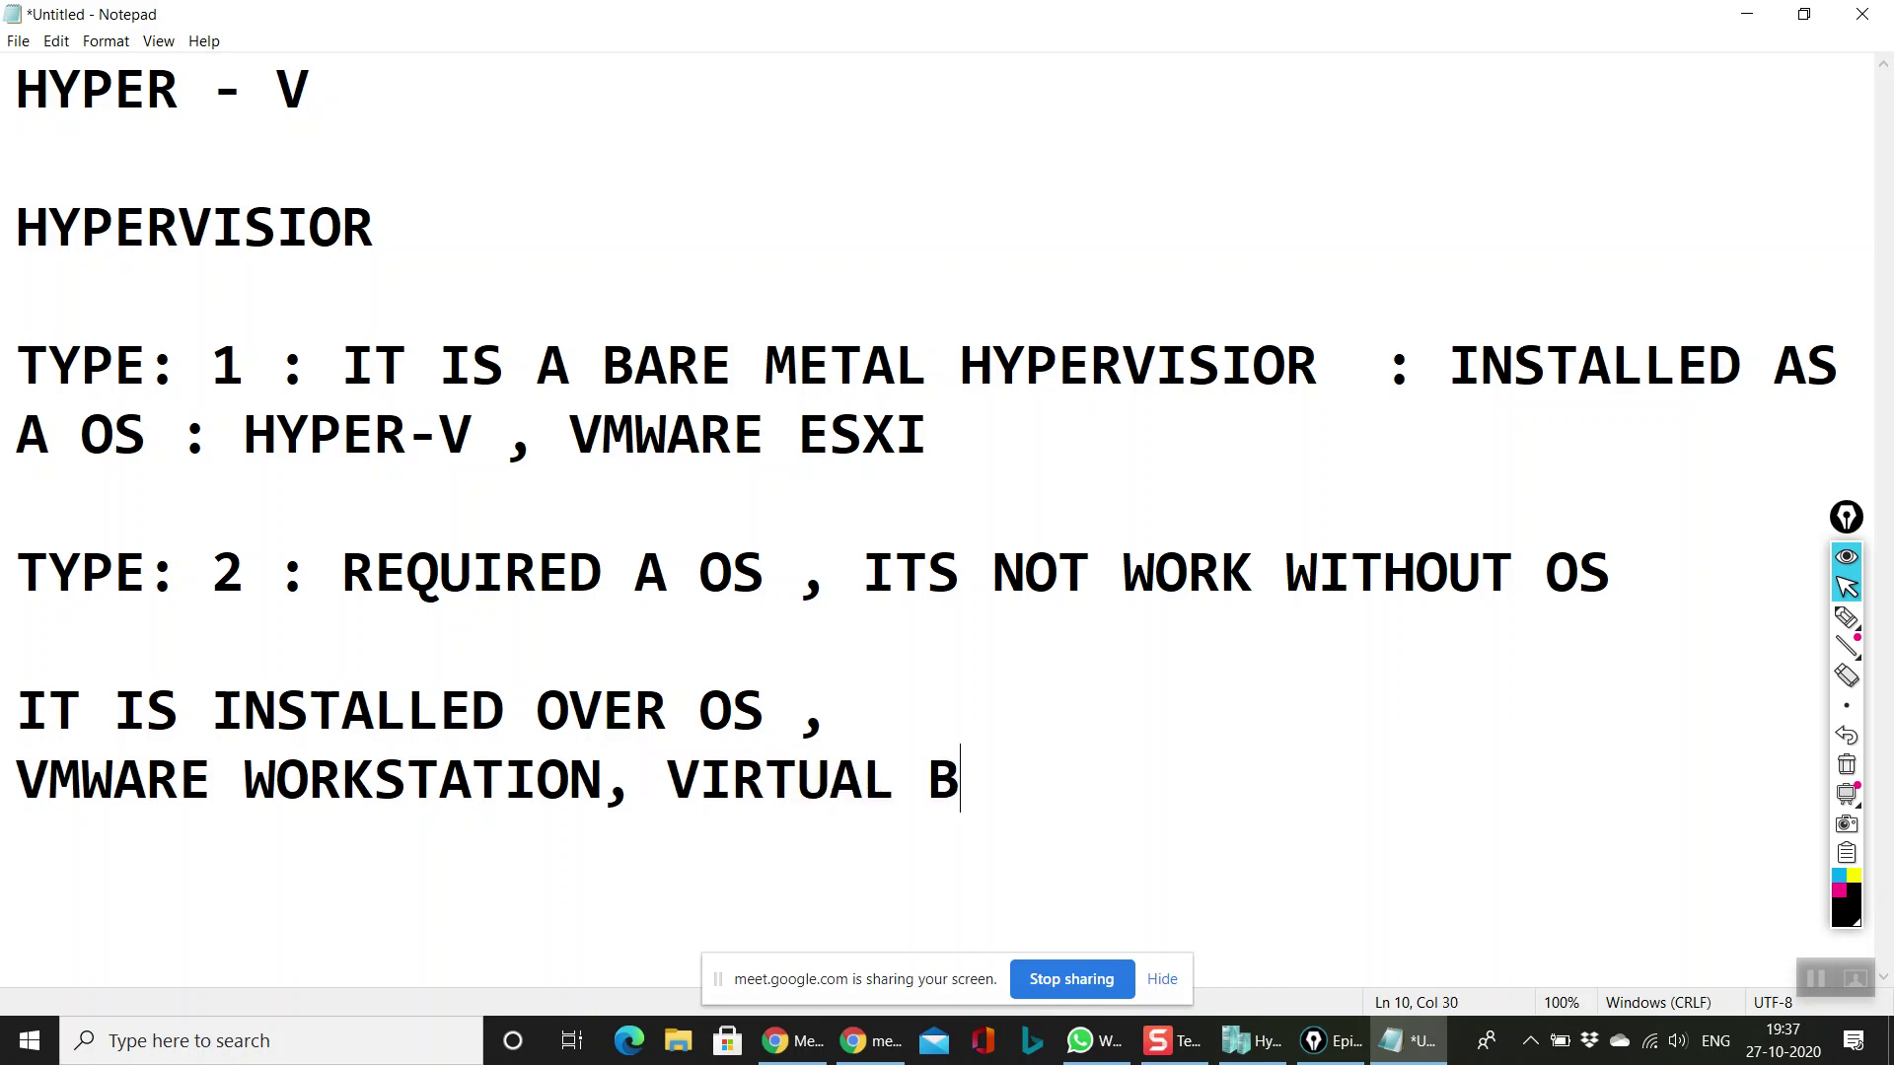
key("Left")
key("Left")
key("Left")
key("Left")
key("Left")
key("Left")
key("Left")
key("Left")
key("Left")
key("Left")
key("Left")
key("Left")
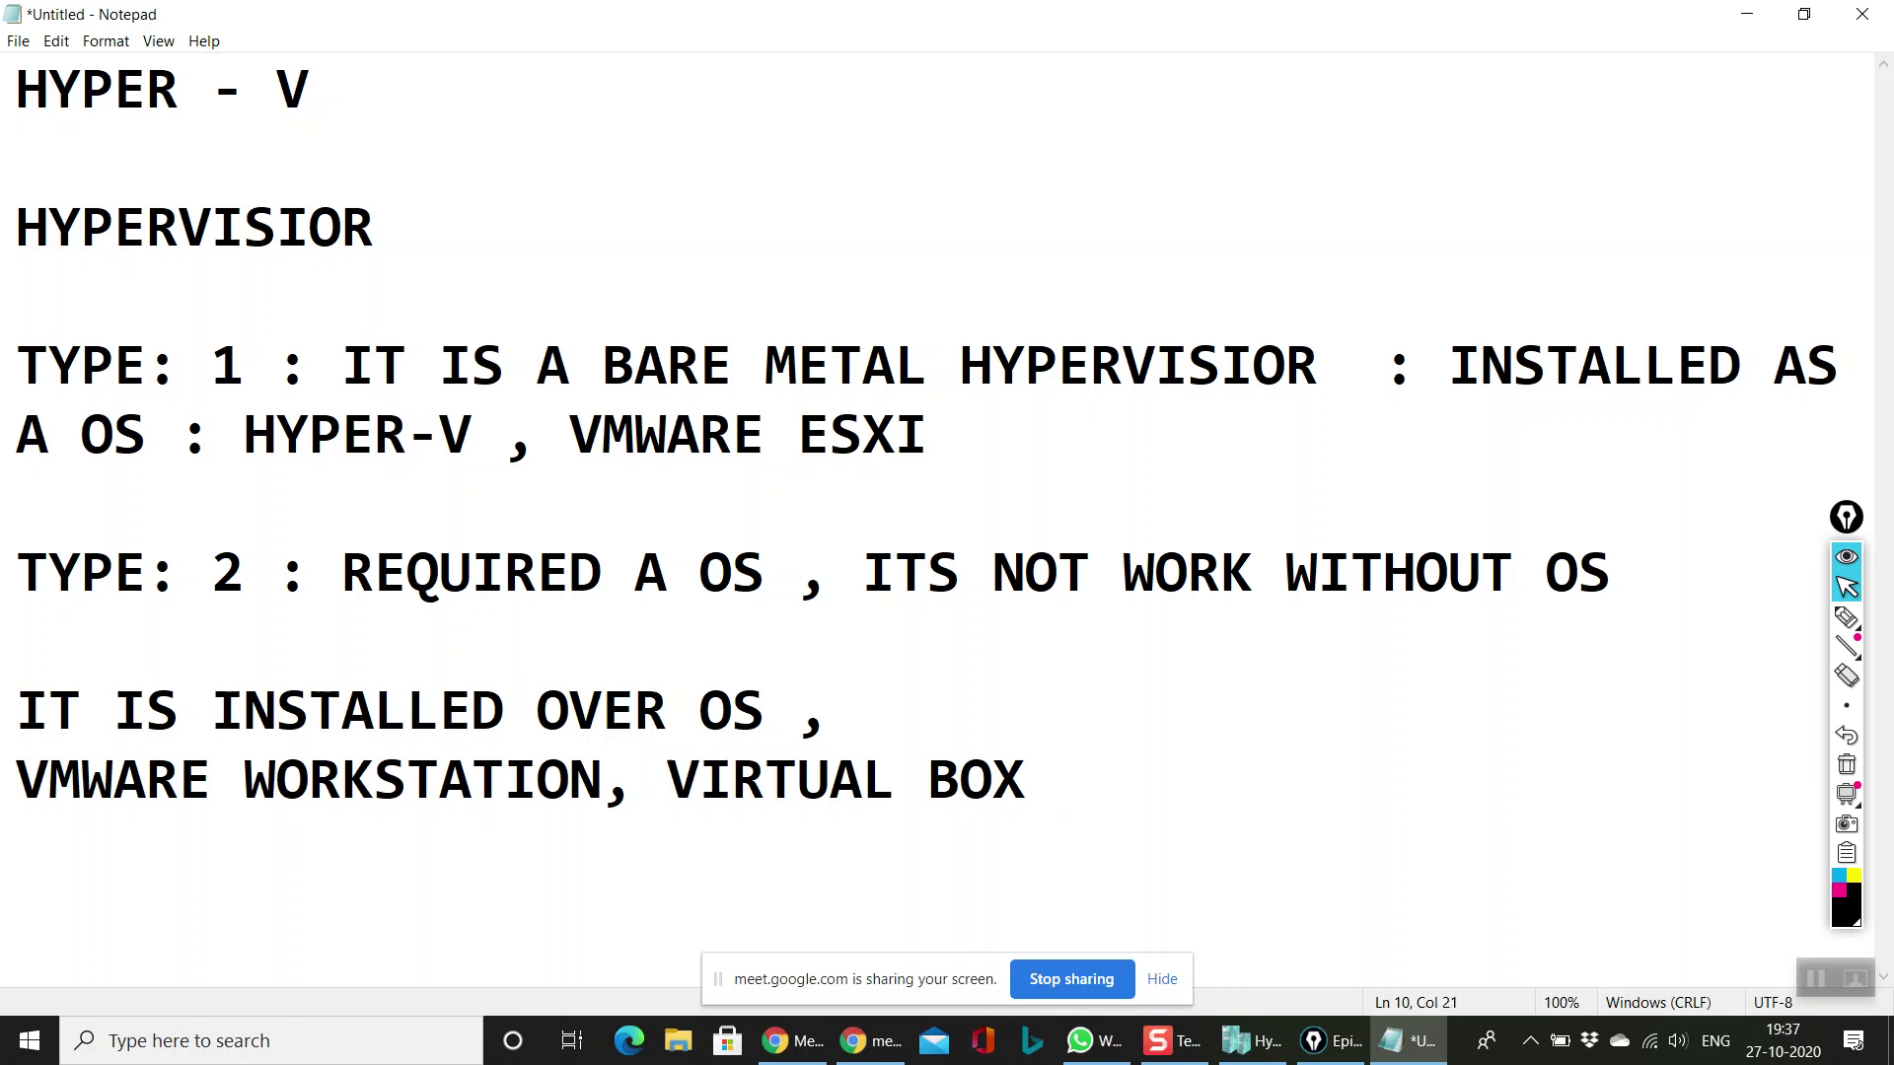
type("ORACLE")
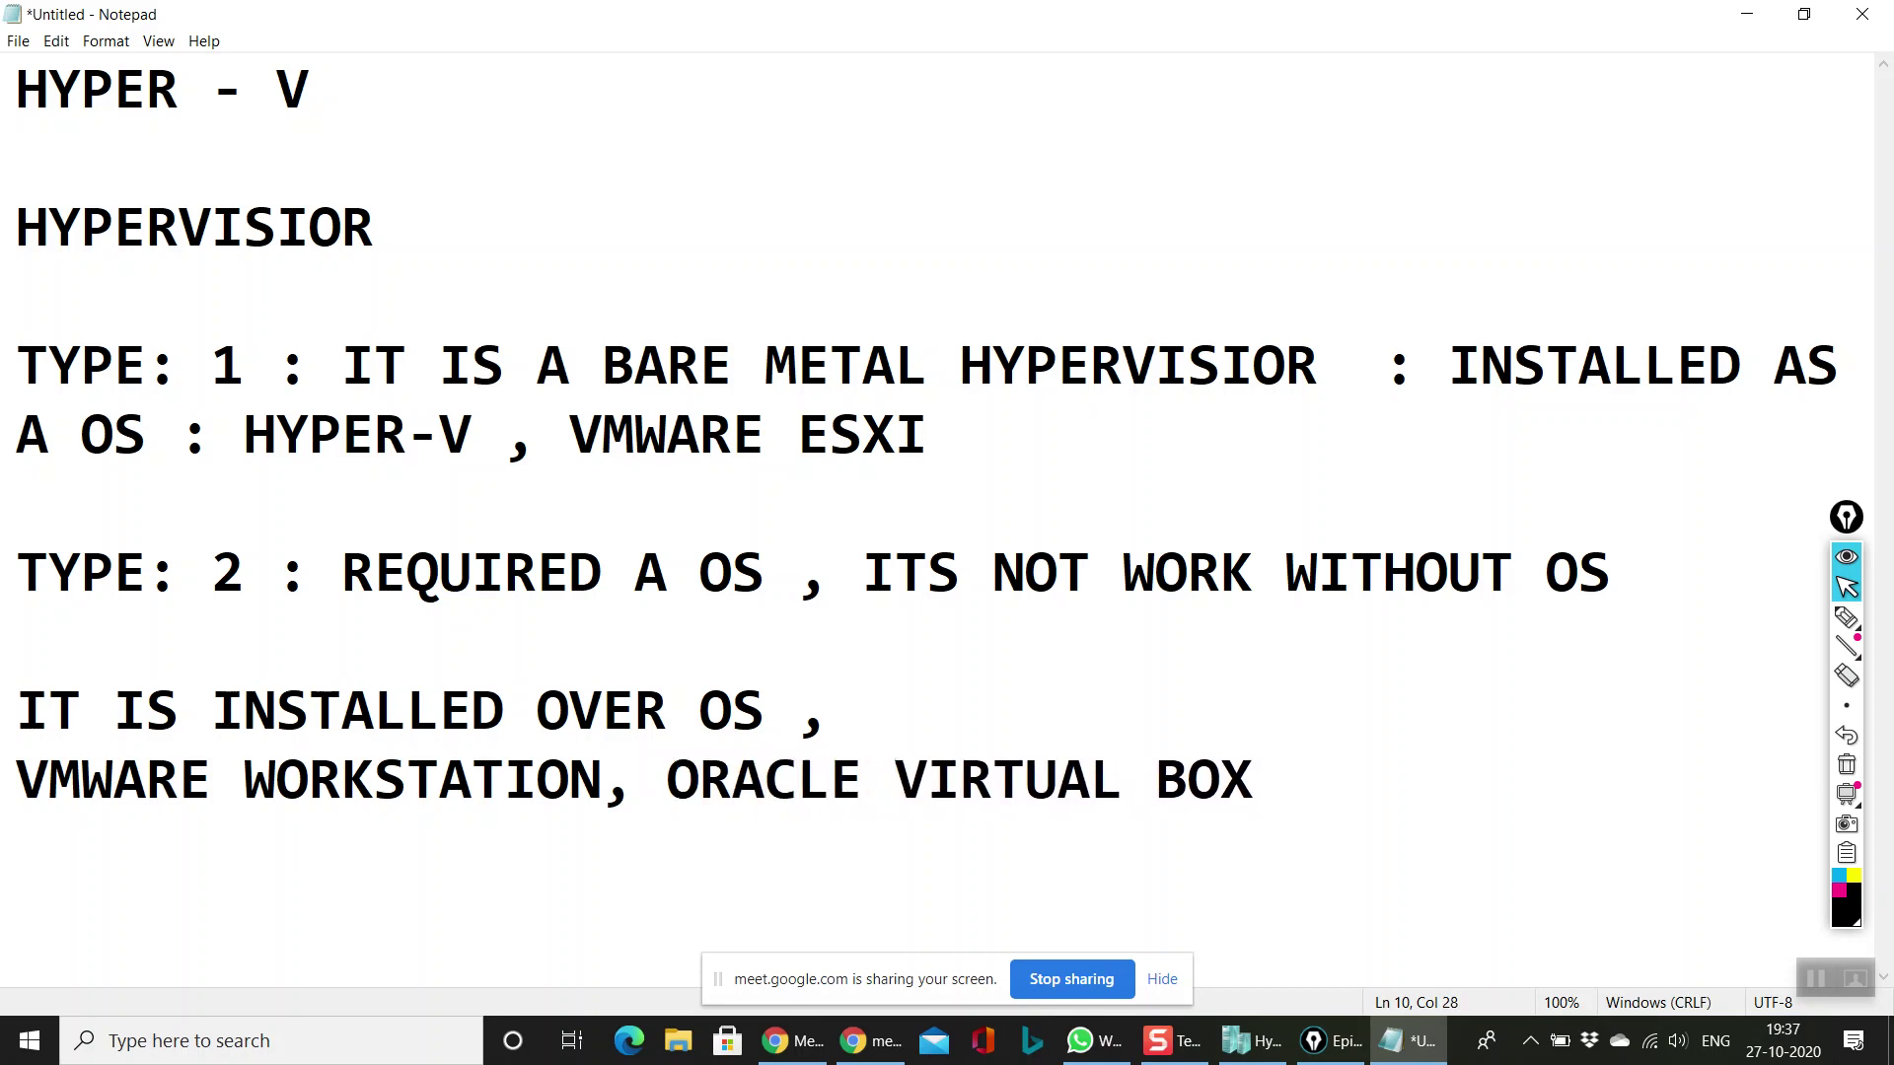
left_click(430, 439)
key("Right")
key("Right")
key("Right")
key("Right")
left_click(240, 528)
left_click(1285, 768)
key("BackSpace")
key("BackSpace")
key("Return")
key("Return")
key("Return")
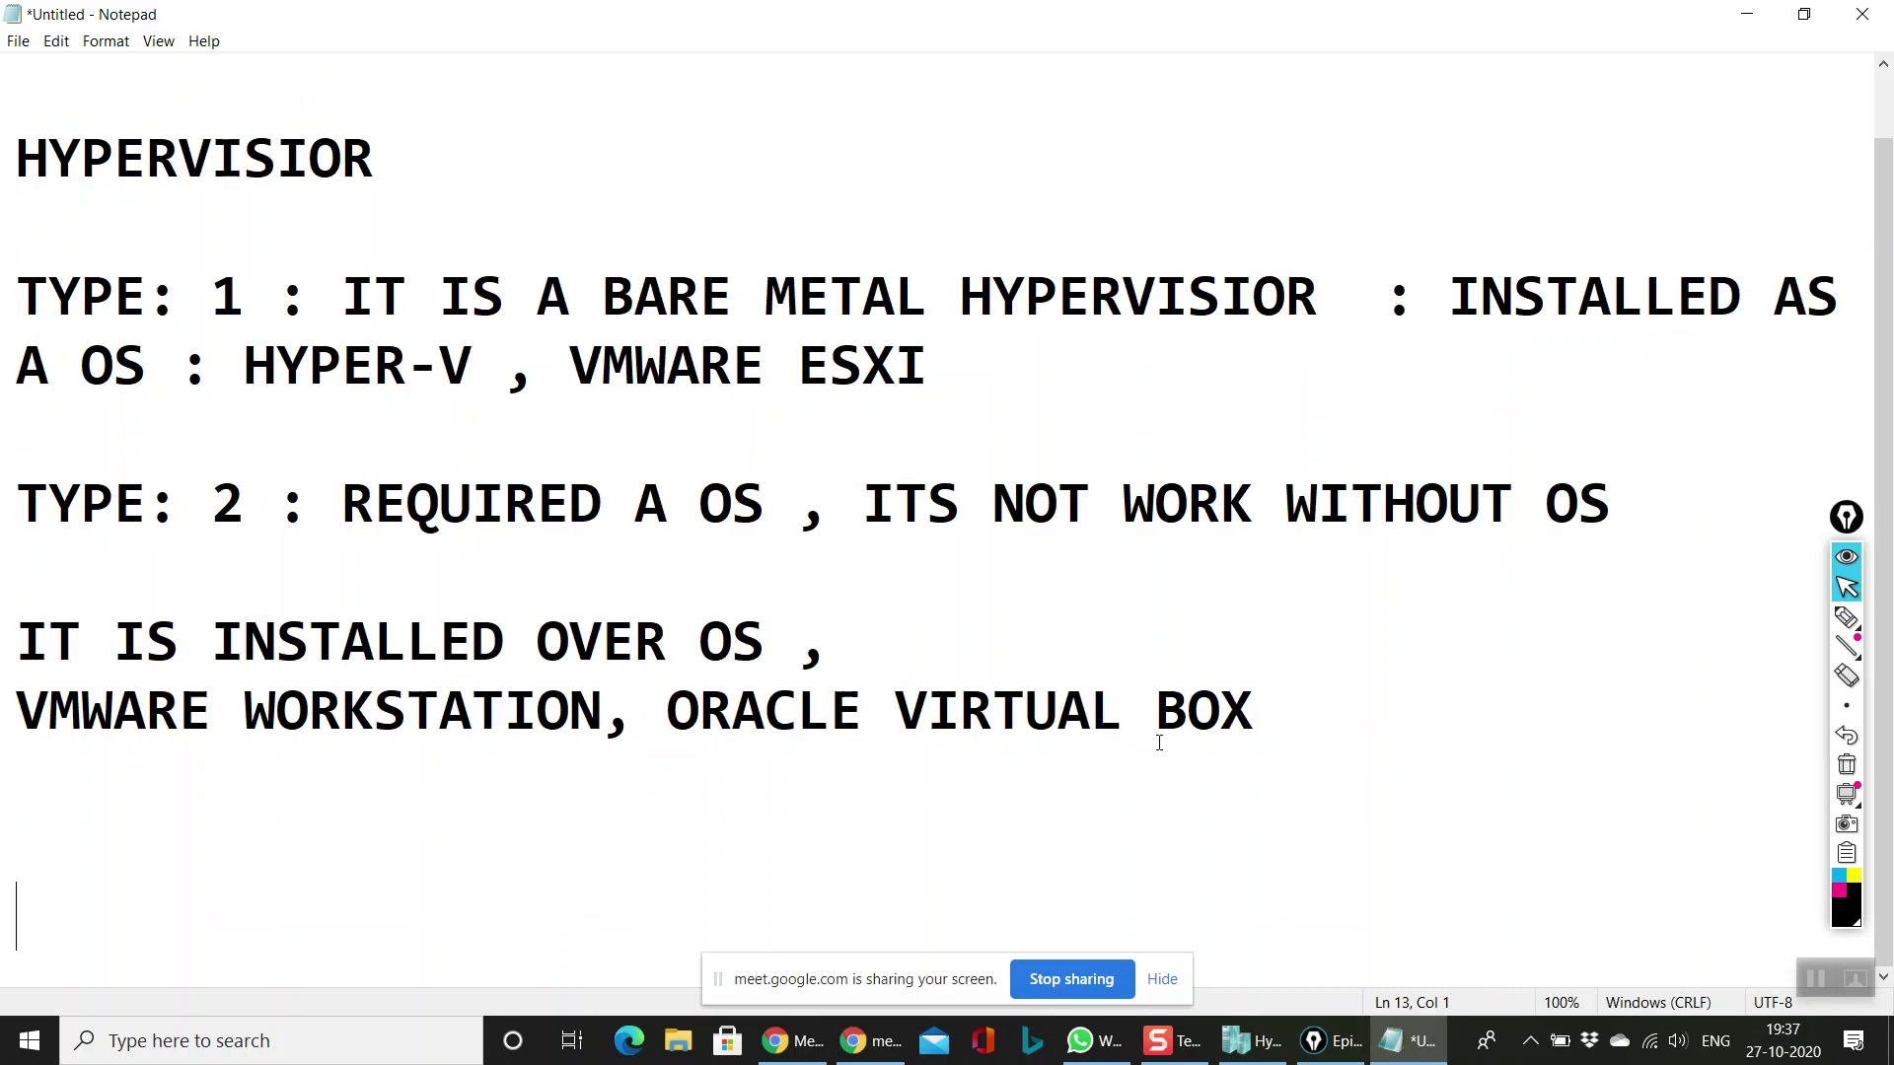
left_click(885, 632)
key("Return")
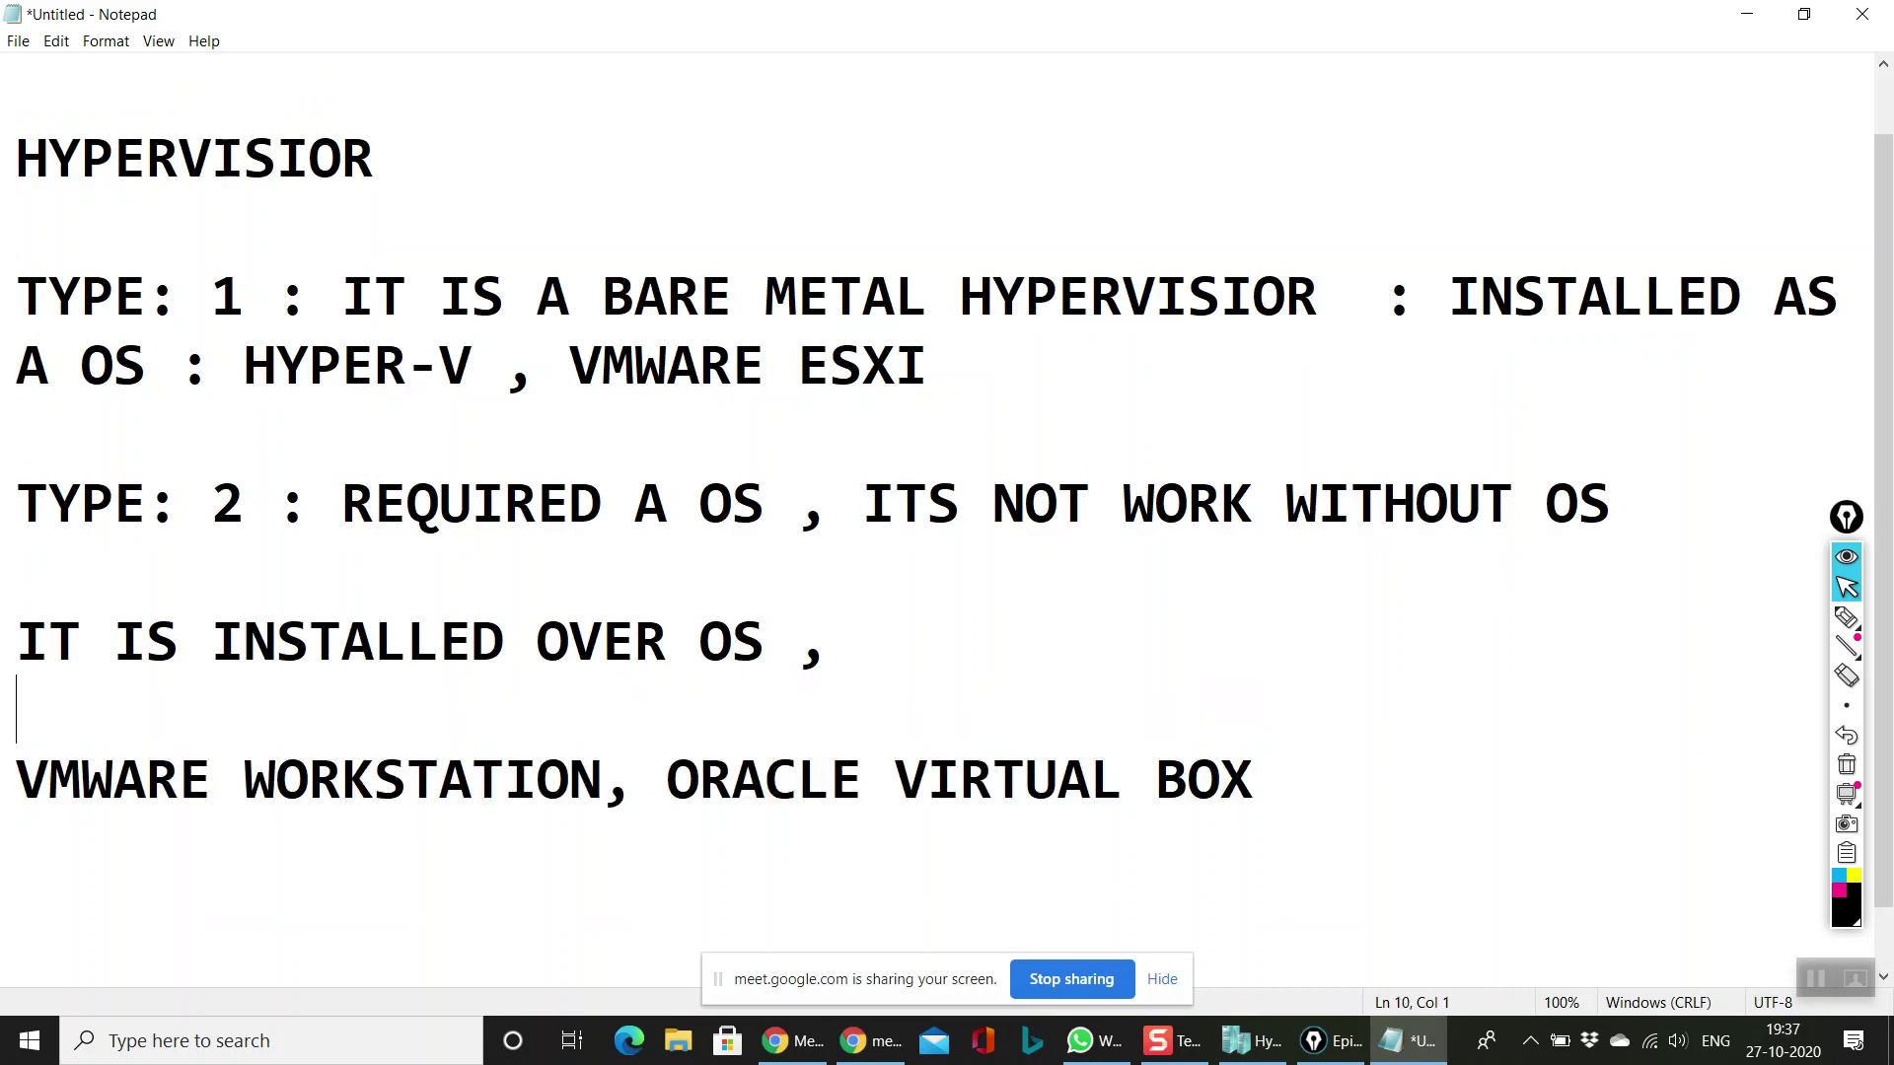
Step: Highlight TYPE: 1, VMWARE ESXI, INSTALLED OVER OS and OS in turn to point them out
left_click_drag(263, 283, 15, 296)
left_click(699, 365)
left_click(1017, 372)
left_click_drag(1017, 372, 473, 366)
left_click(605, 572)
left_click_drag(834, 641, 15, 636)
left_click(765, 641)
left_click_drag(765, 503, 668, 498)
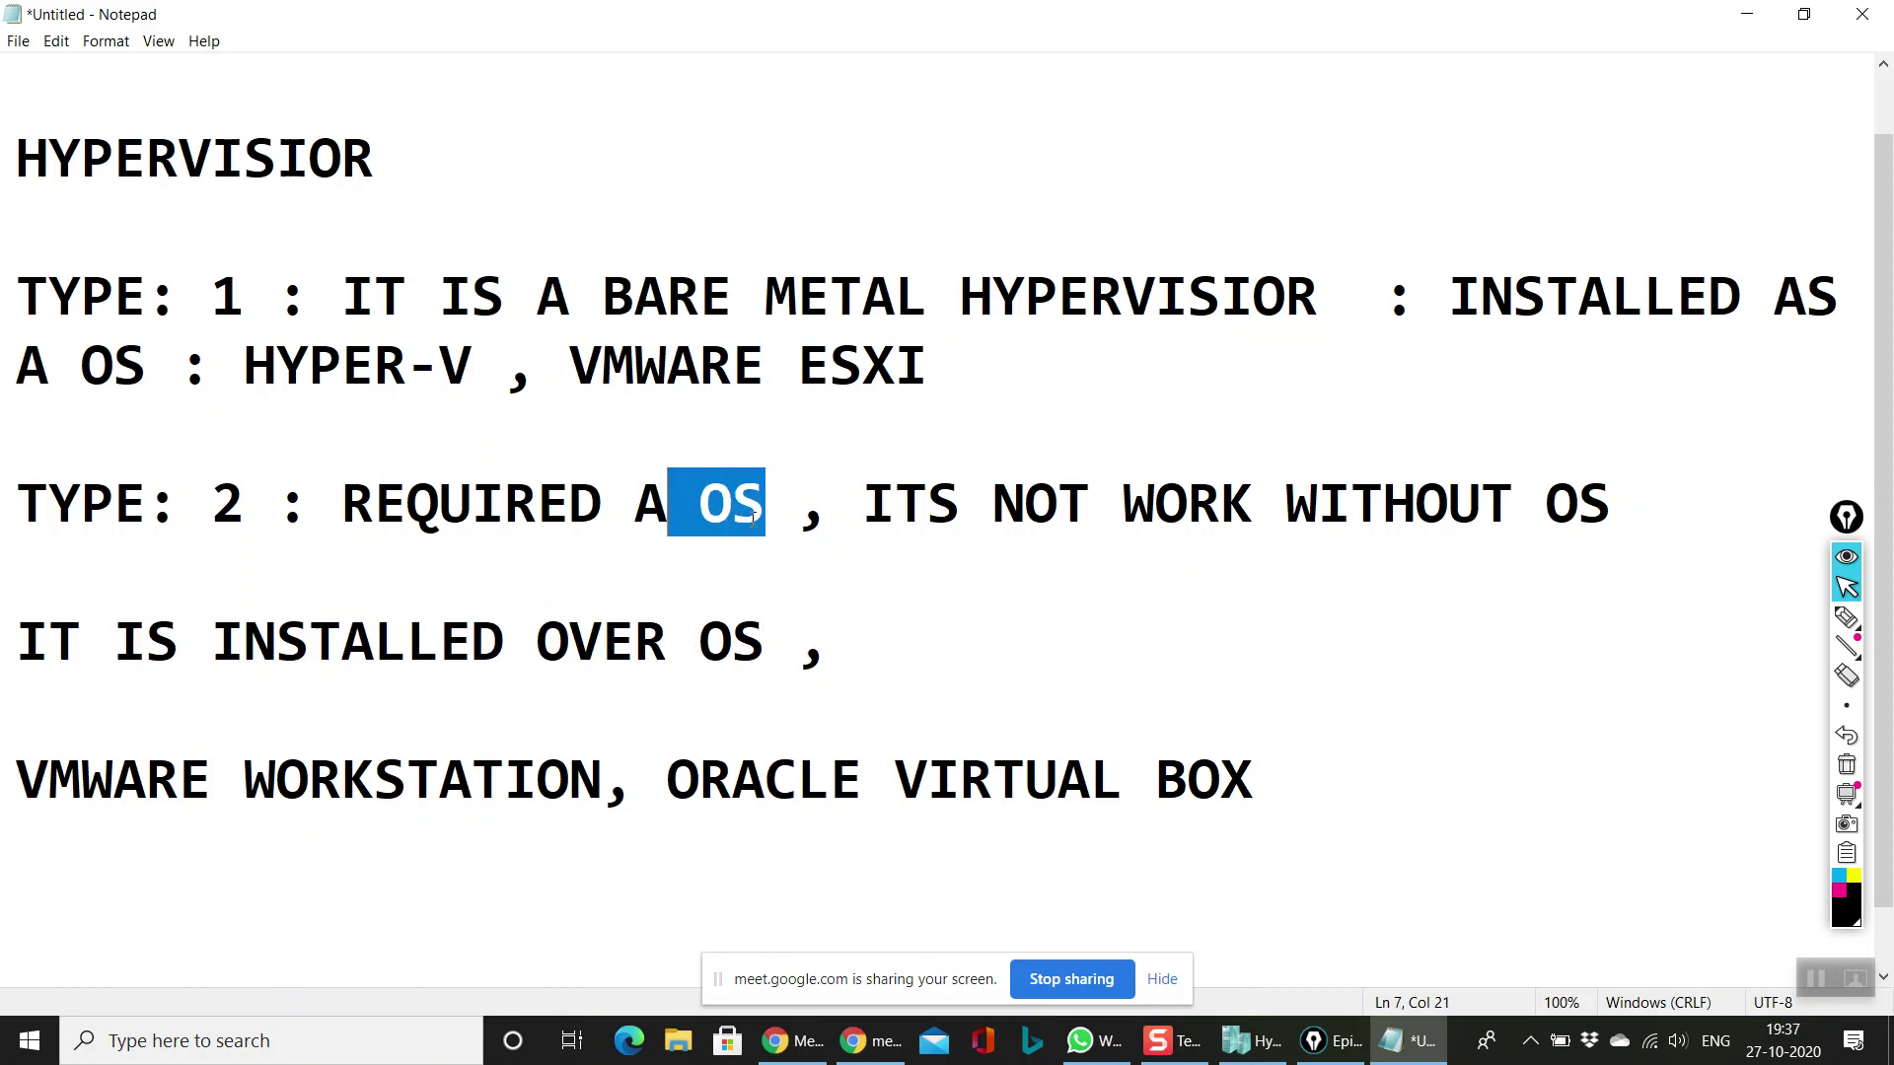
left_click(779, 513)
double_click(779, 513)
left_click(935, 601)
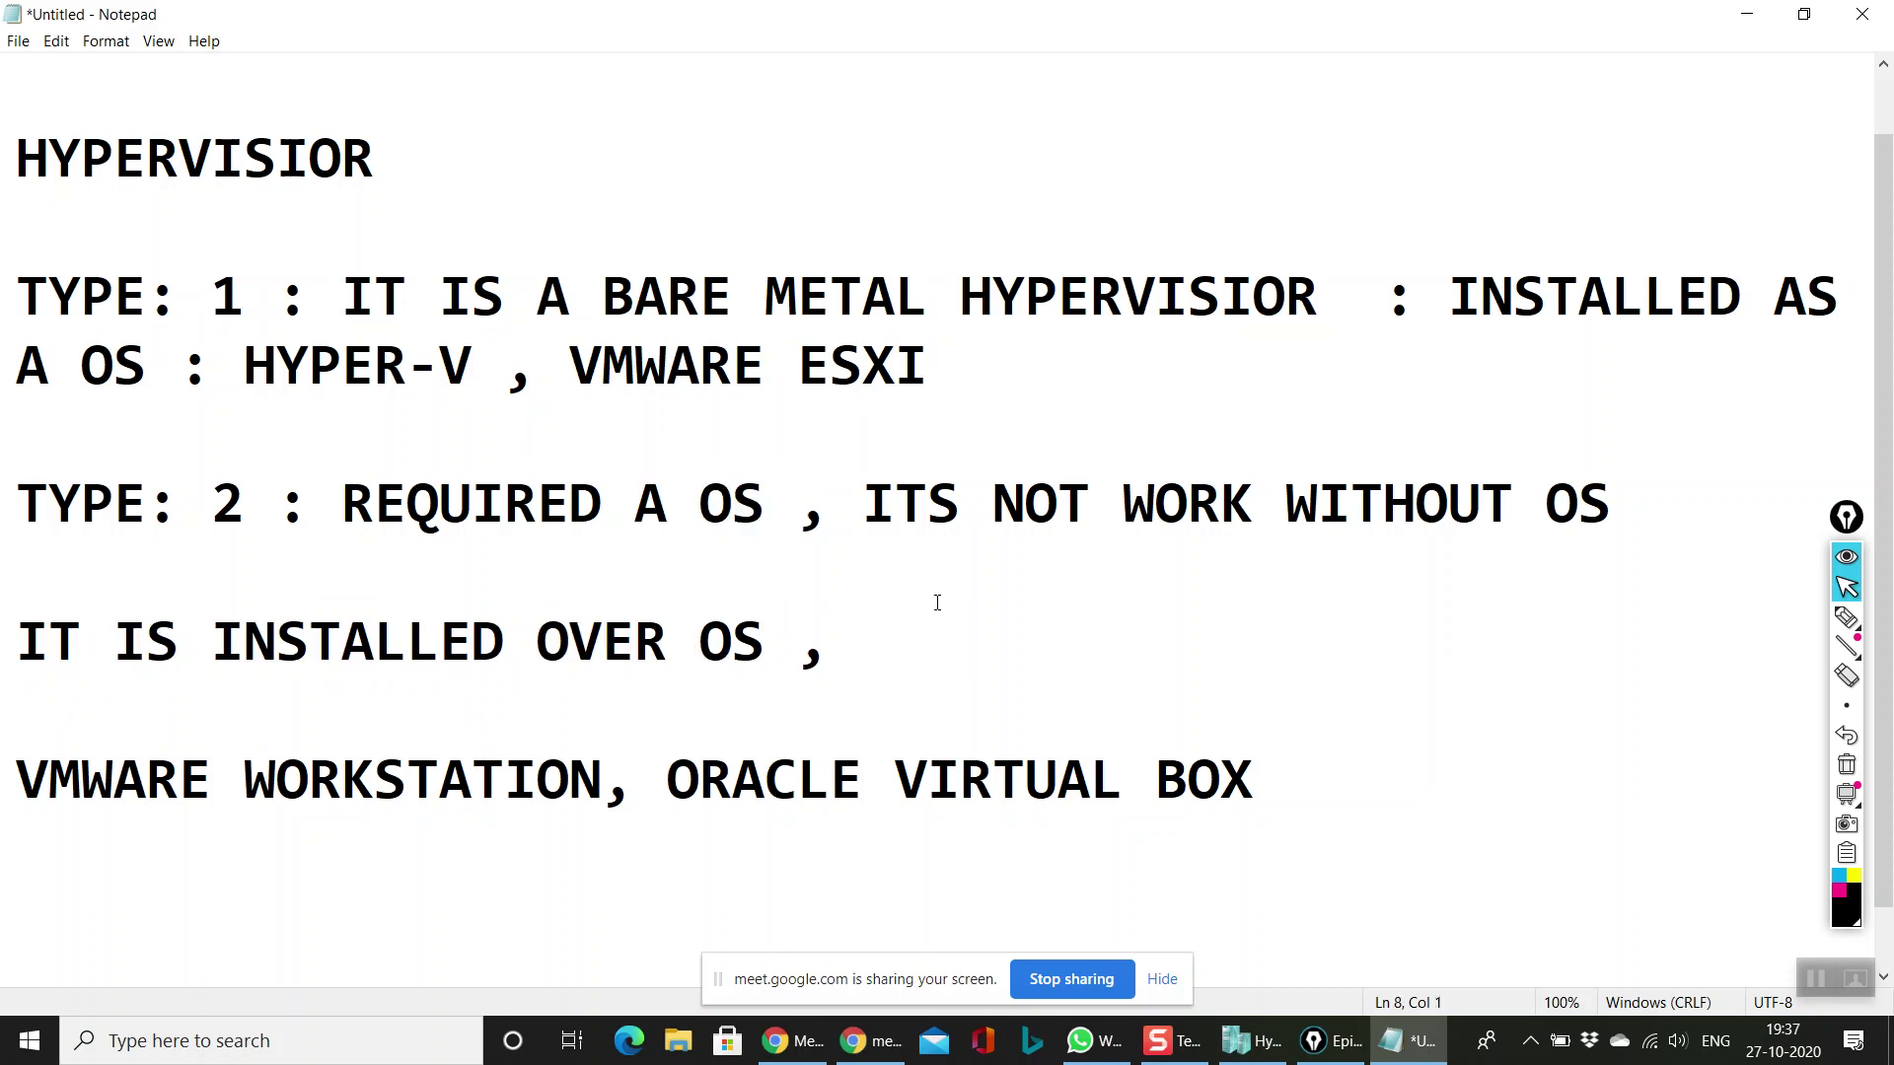
left_click(935, 645)
Step: Save the notes via File > Save under the name HYPERVISOR, then minimize Notepad
left_click(12, 41)
left_click(40, 143)
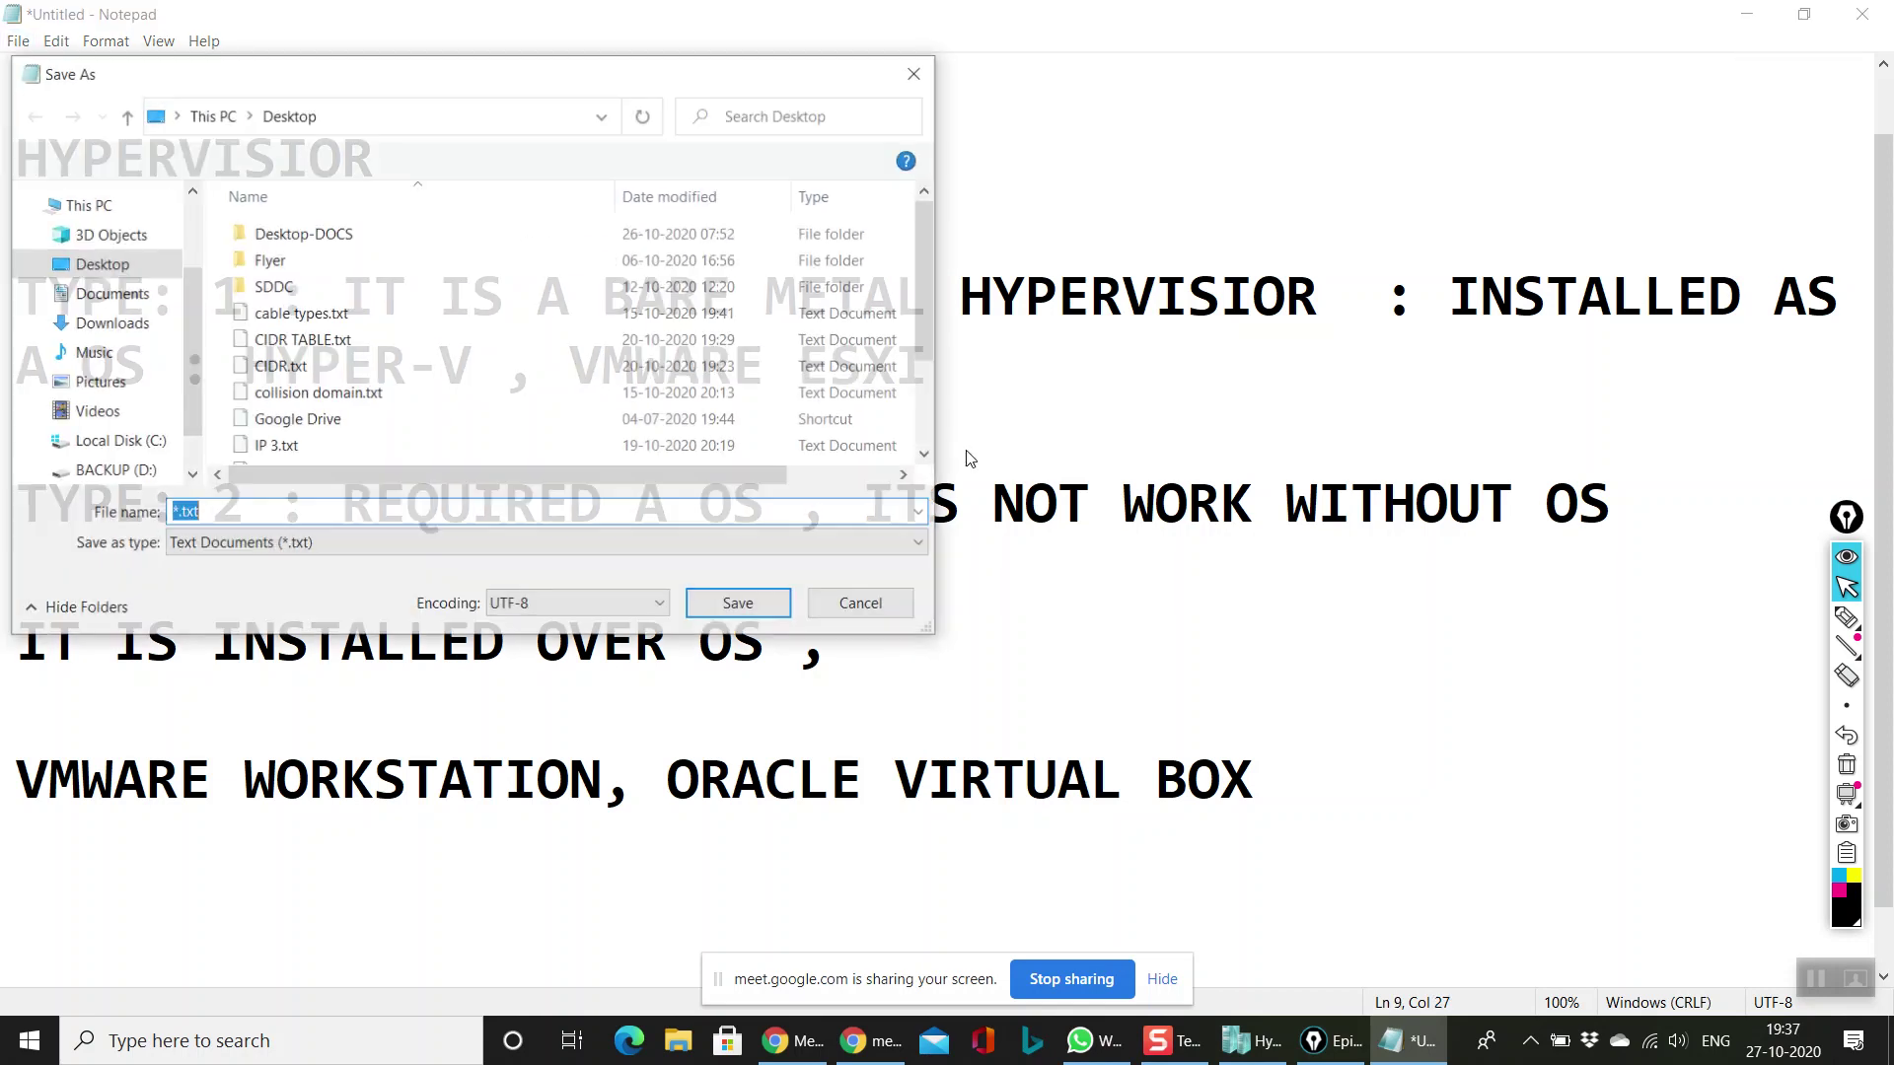
key("BackSpace")
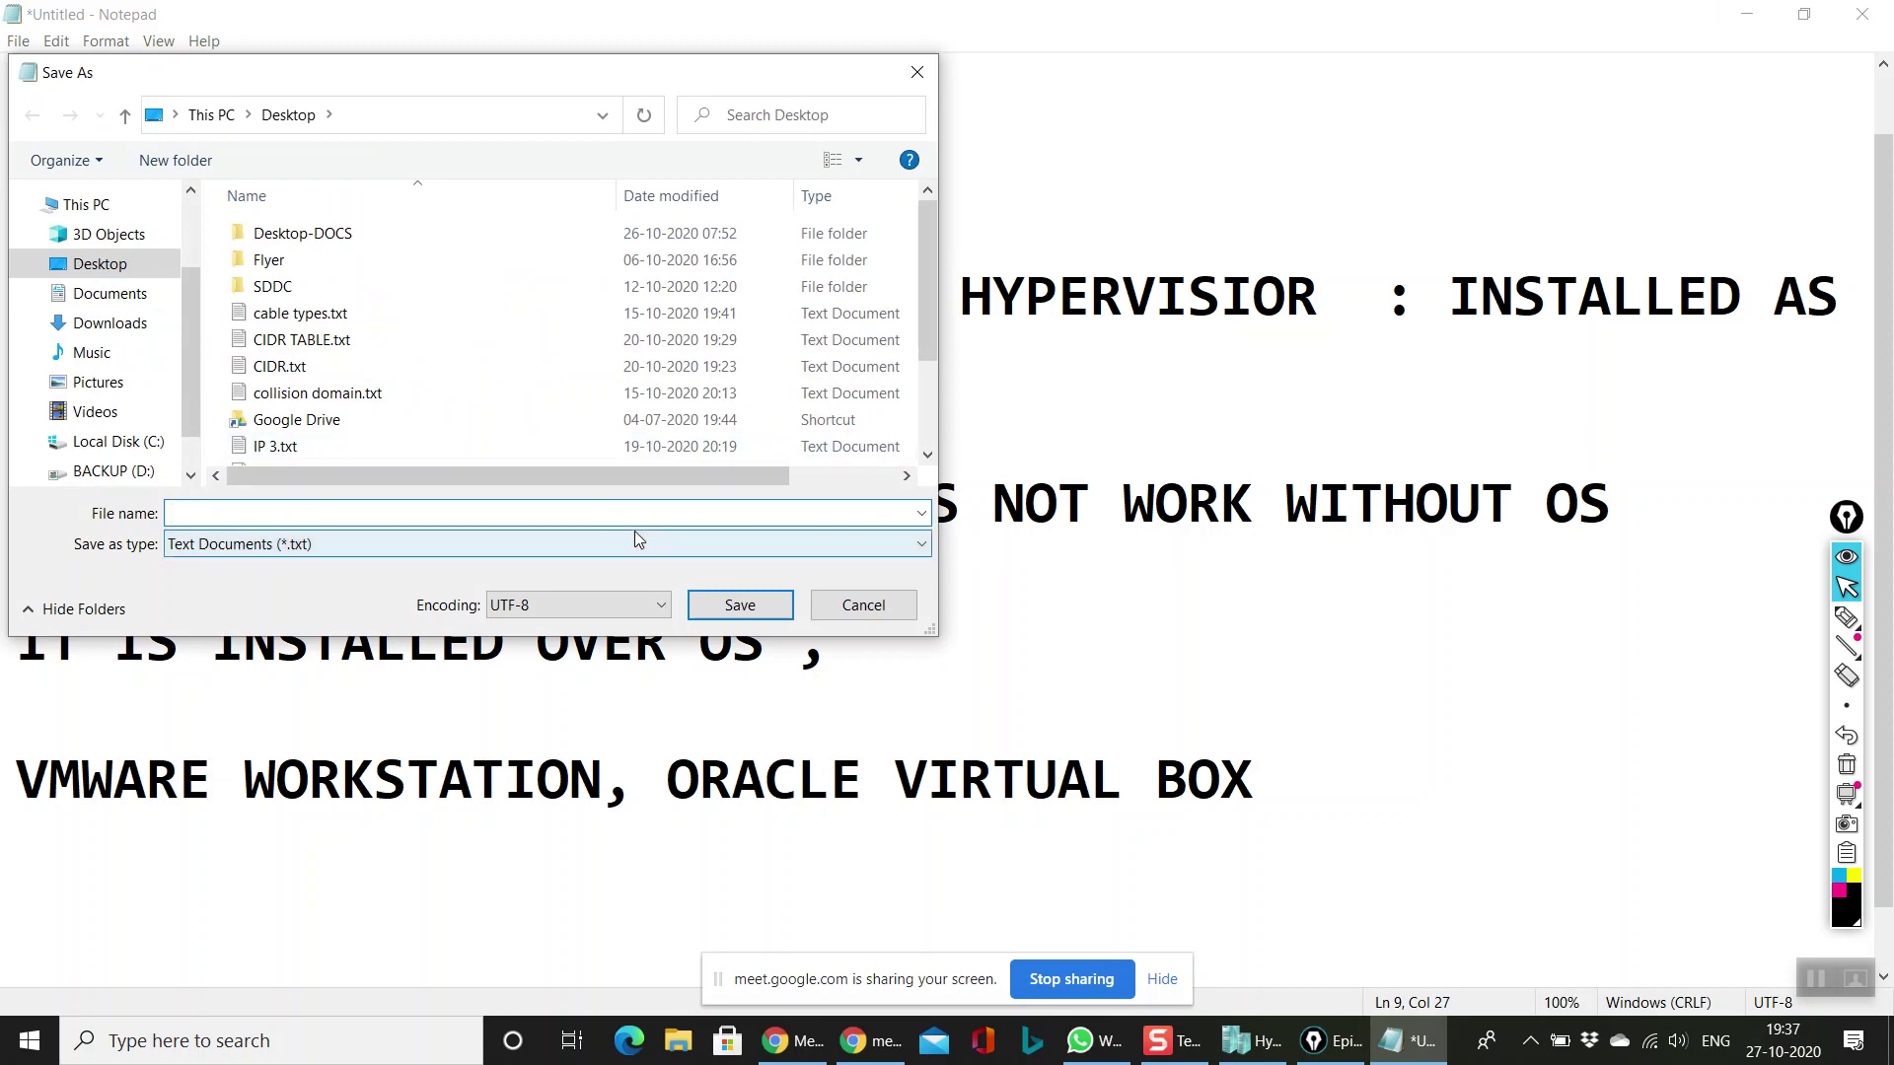
type("HYPERVISOR")
key("Return")
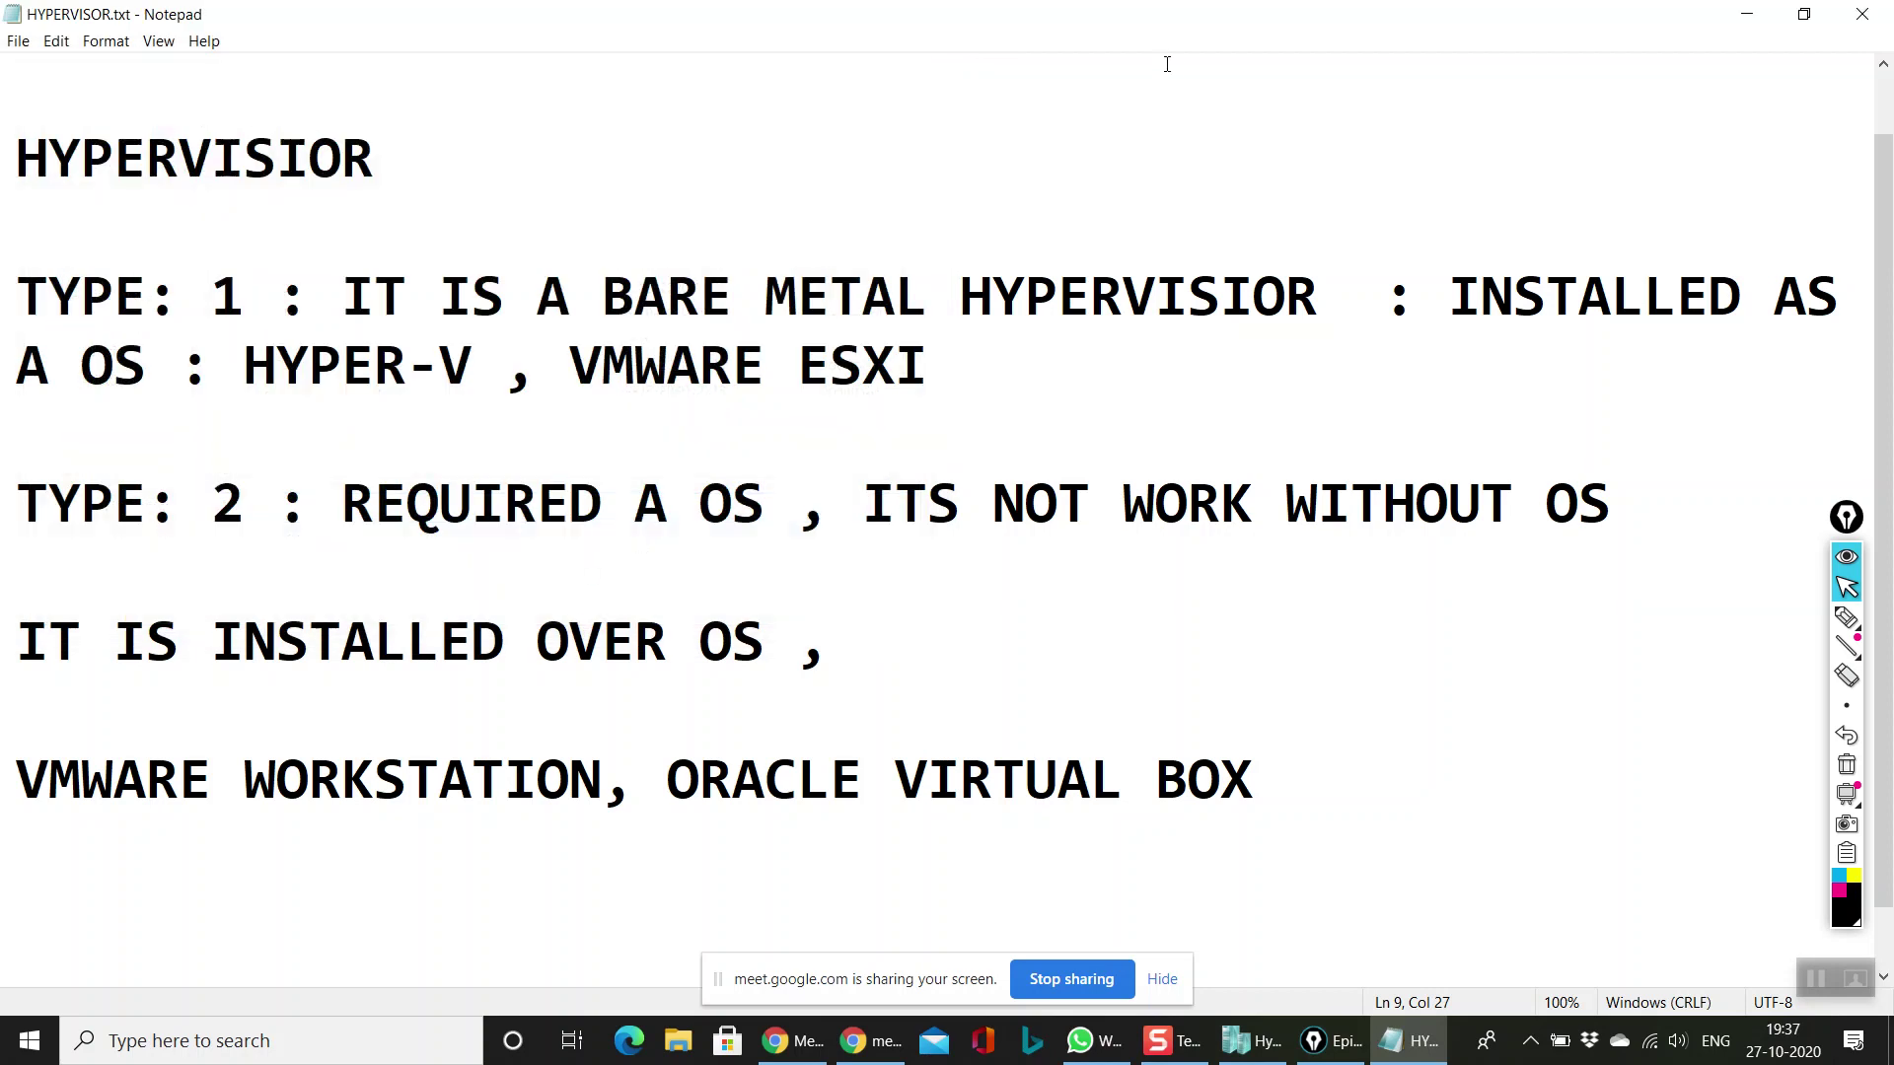
left_click(1747, 14)
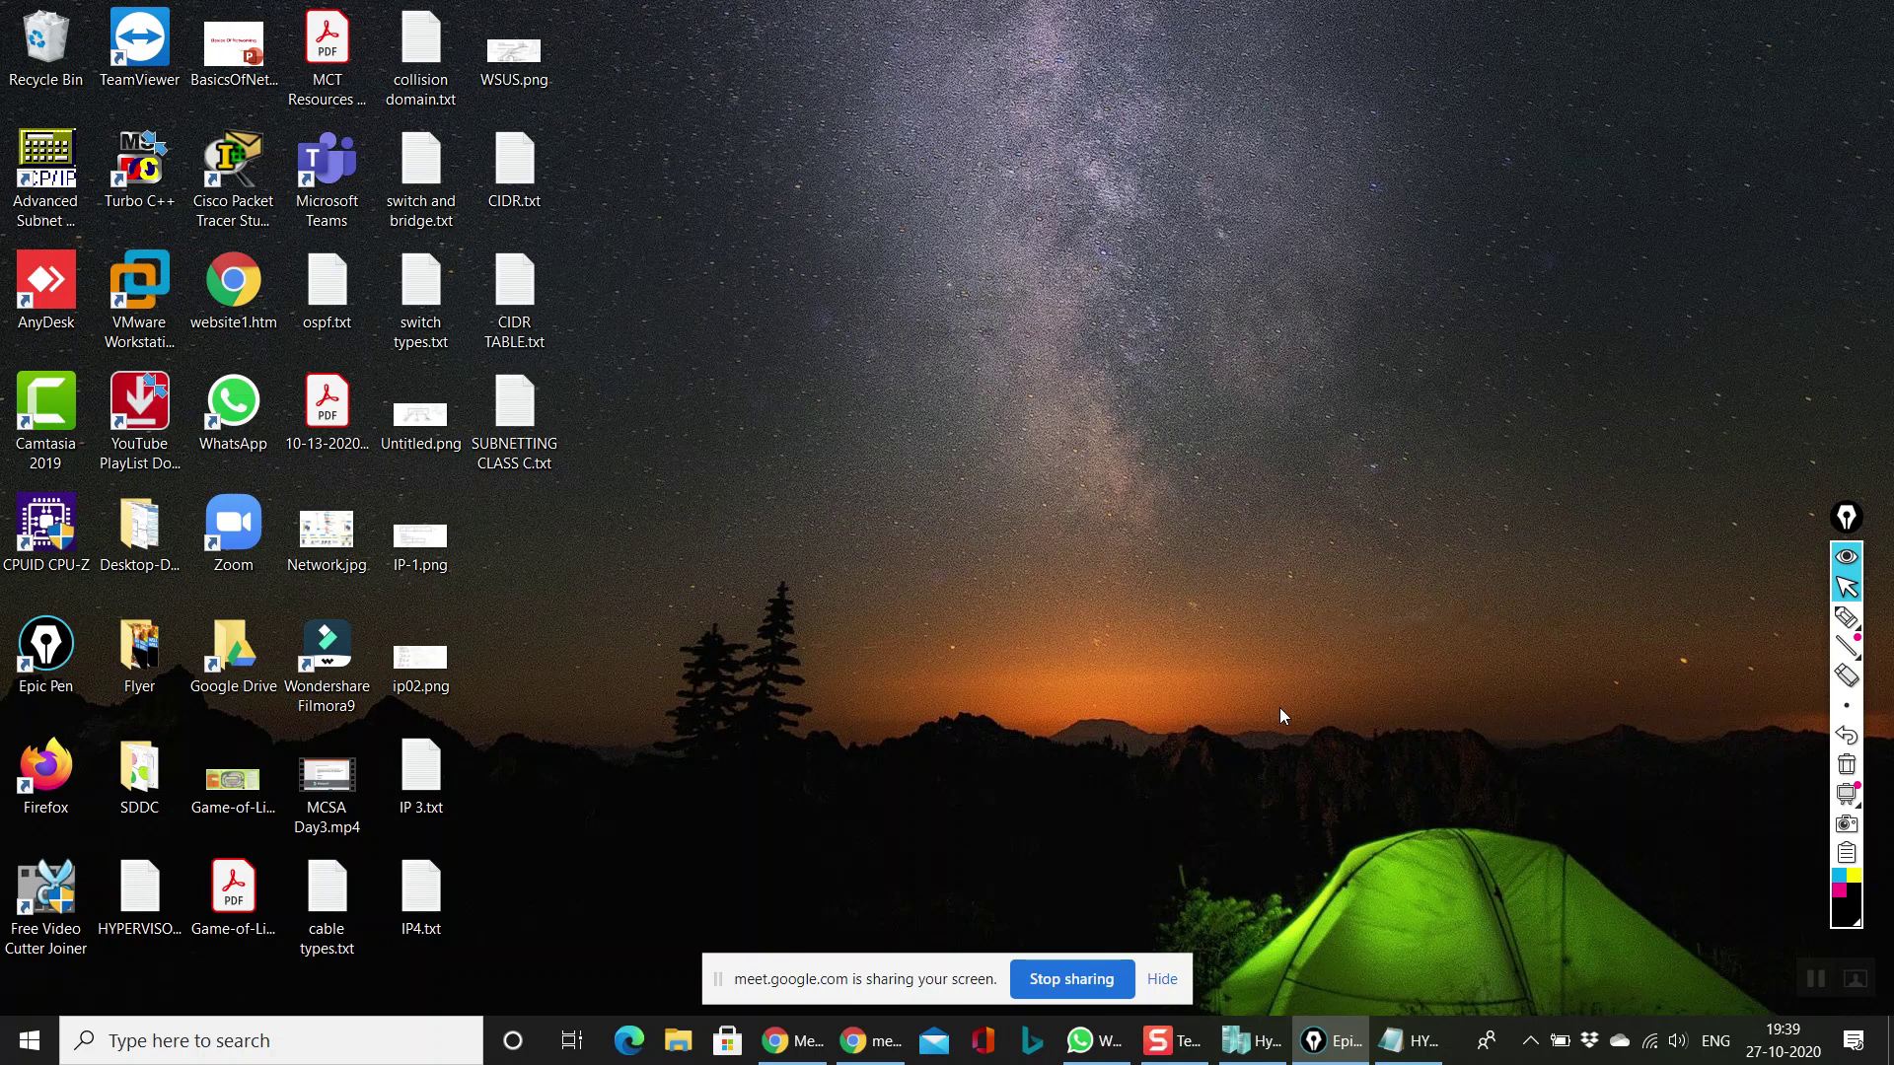
Step: Open the Services console by running SERVICES.MSC
left_click(1529, 1040)
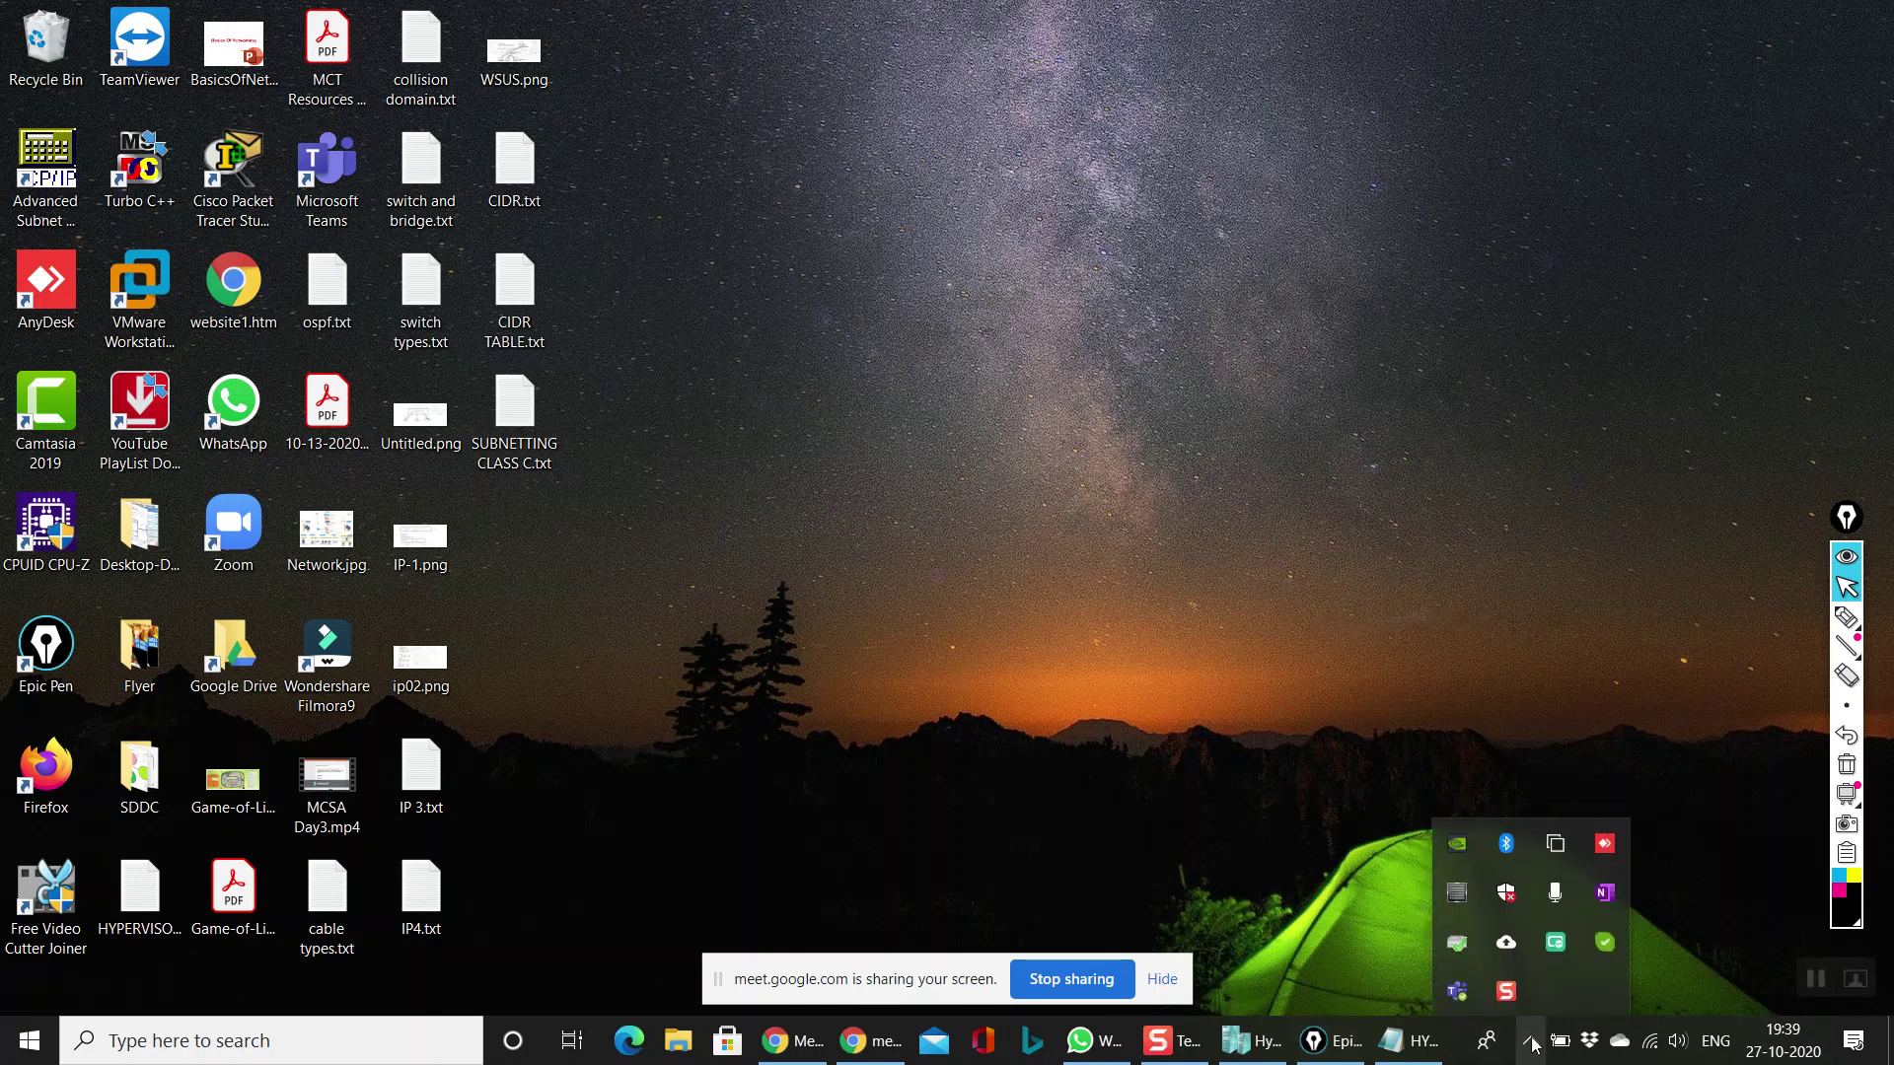
left_click(1133, 587)
key("super+r")
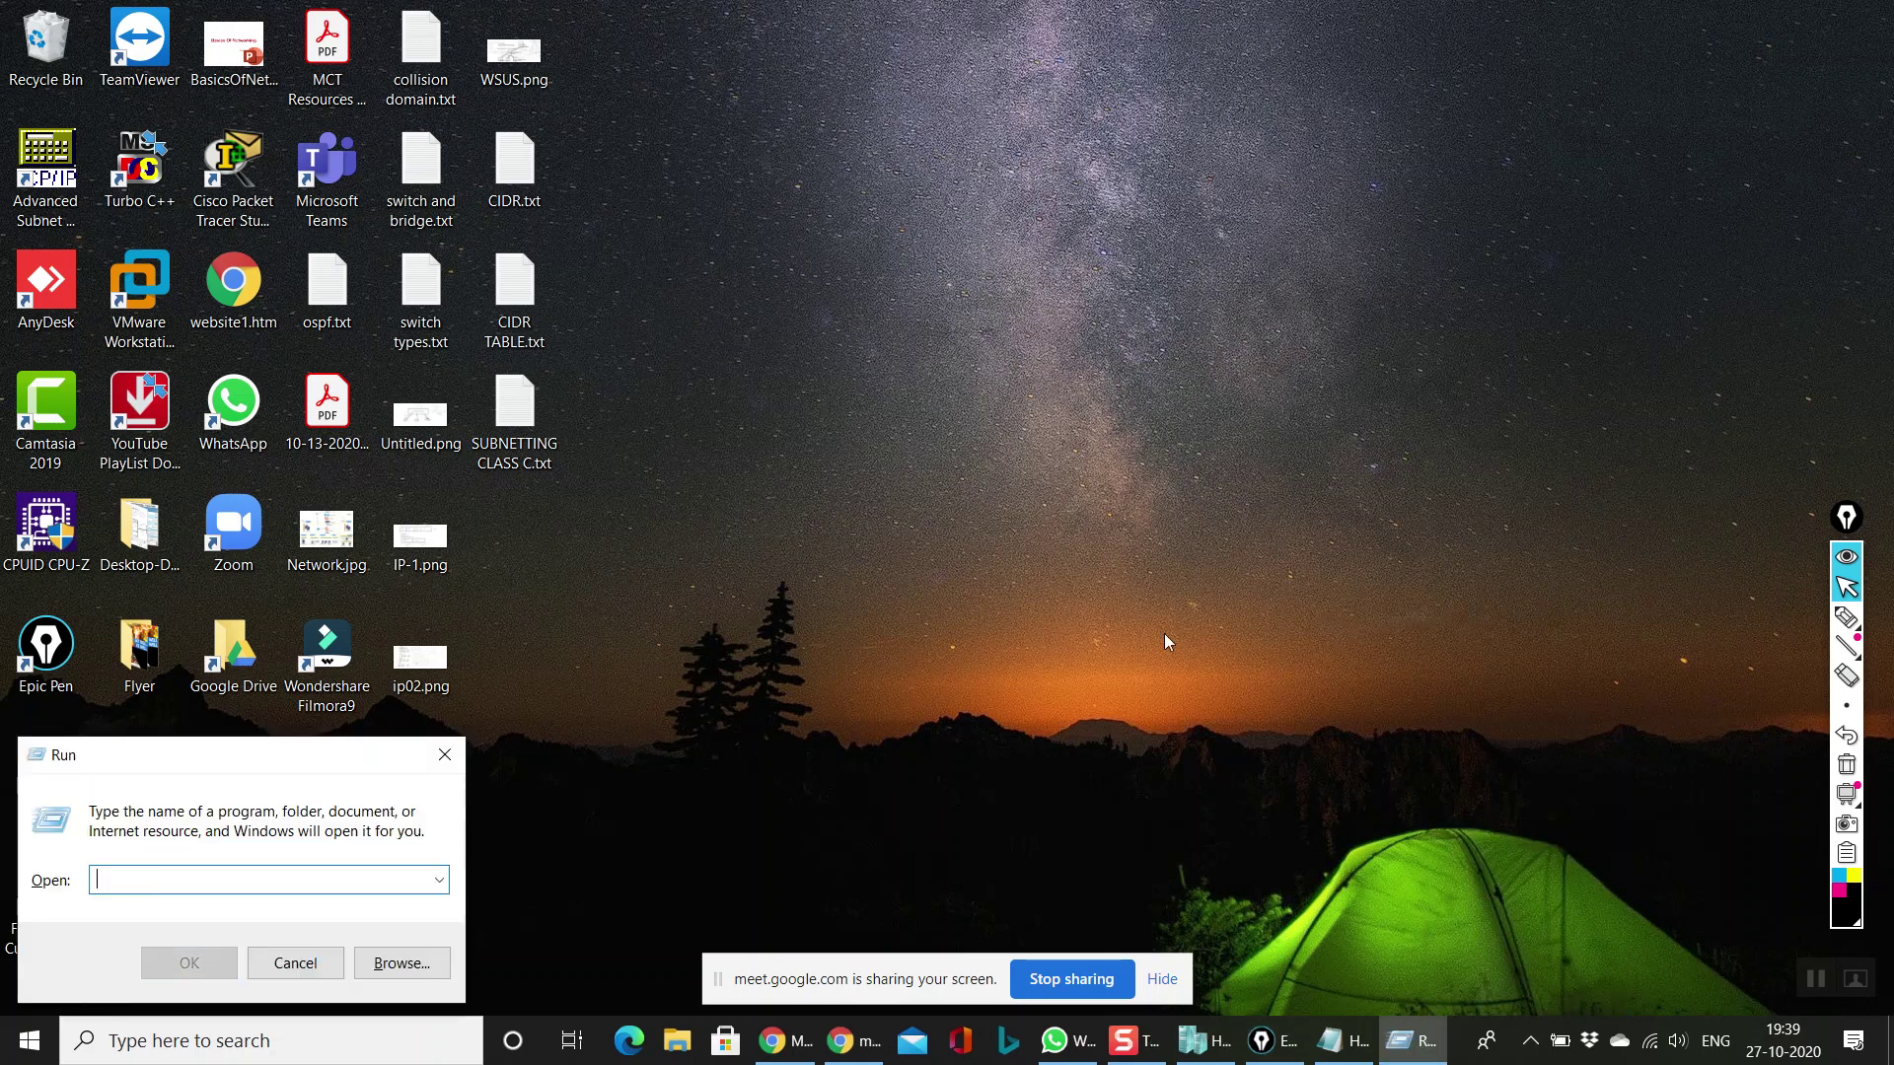
type("SERVICES")
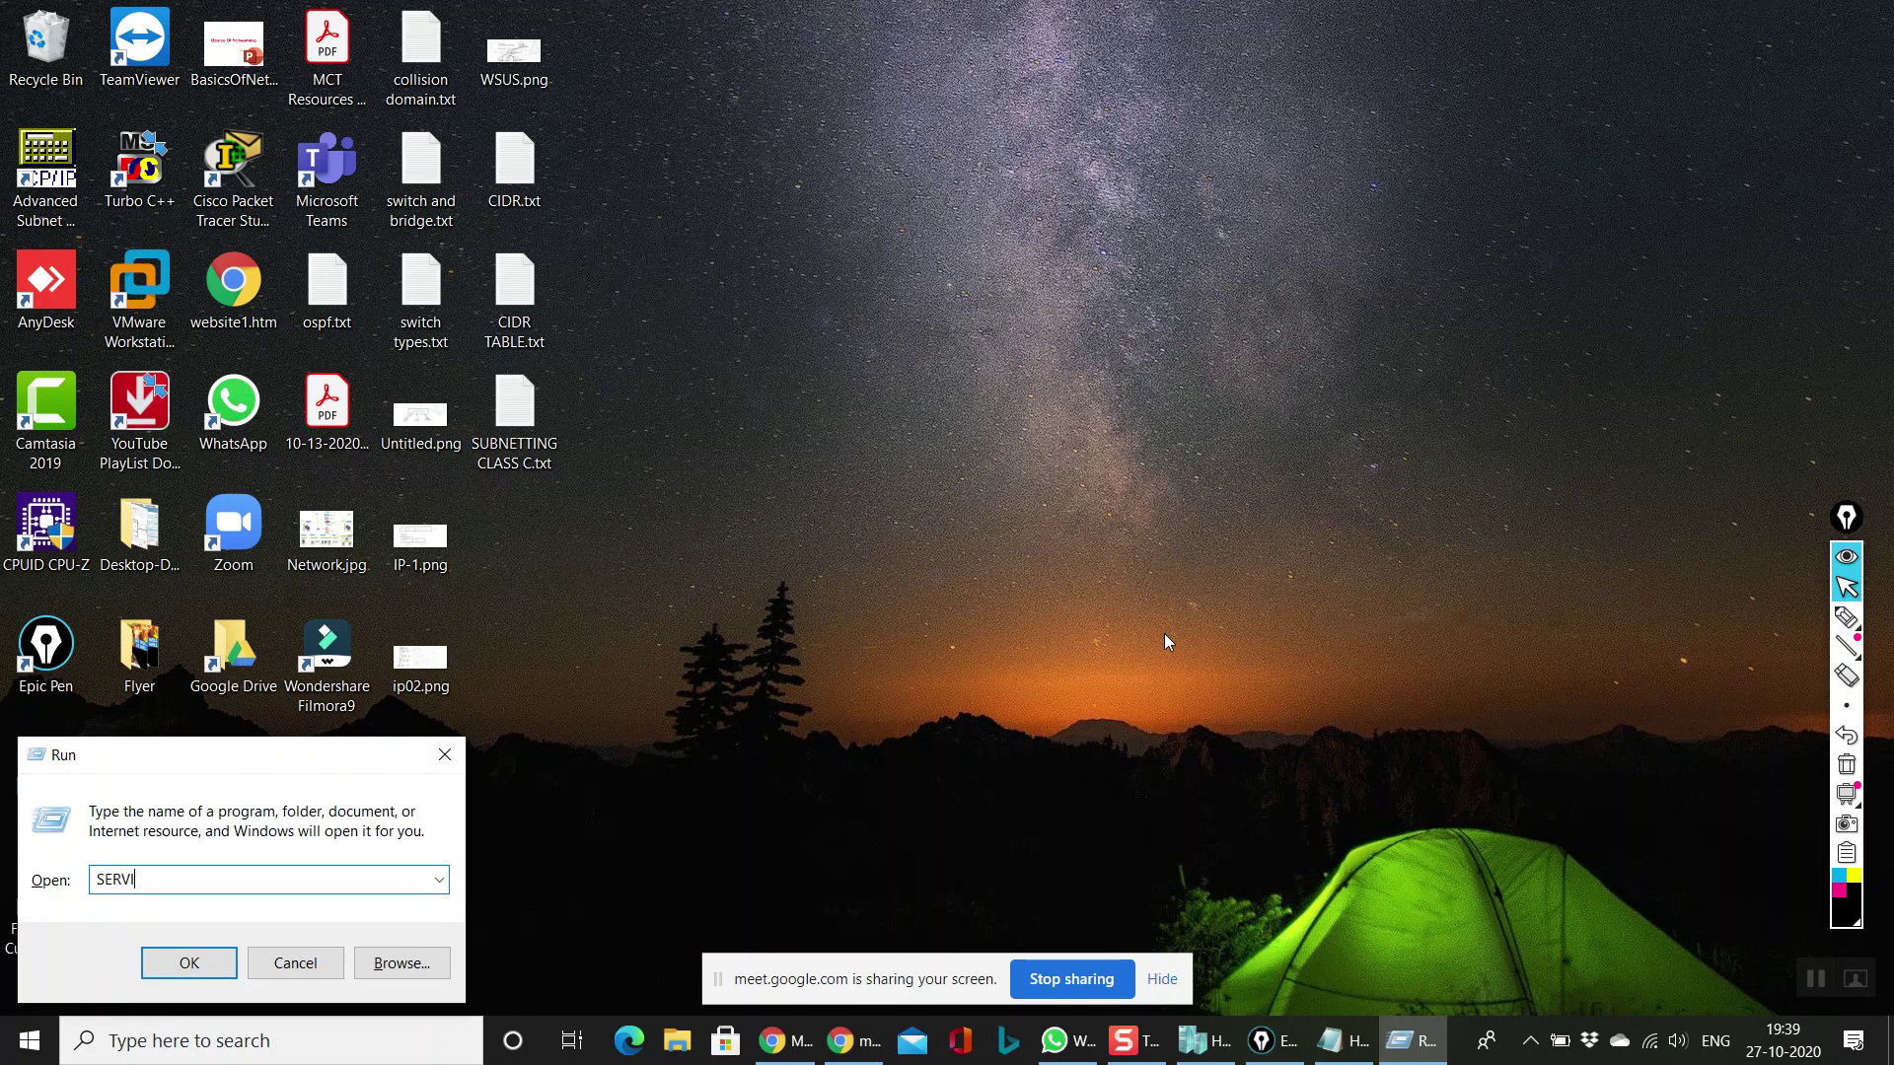
type(".MSC")
key("Return")
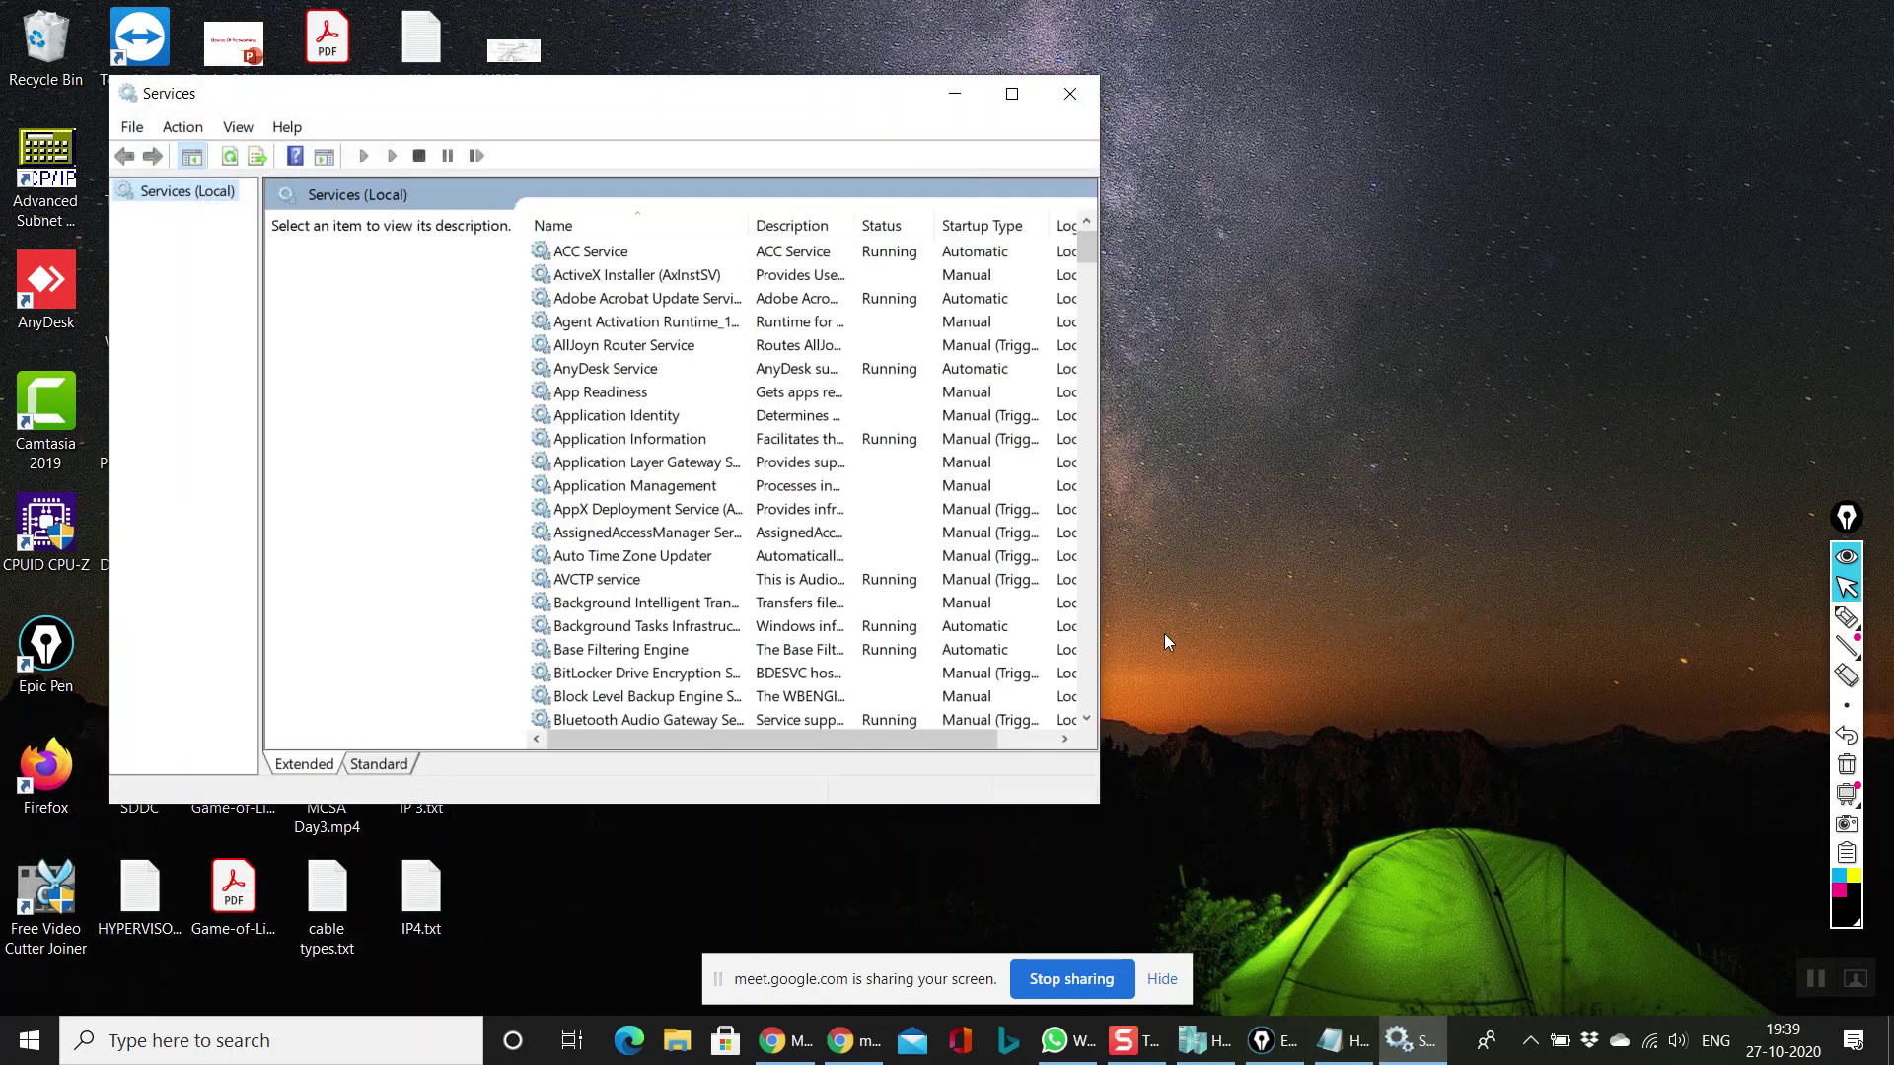
key("Caps_Lock")
Step: Jump to the services starting with H and widen the Name column
left_click(1025, 102)
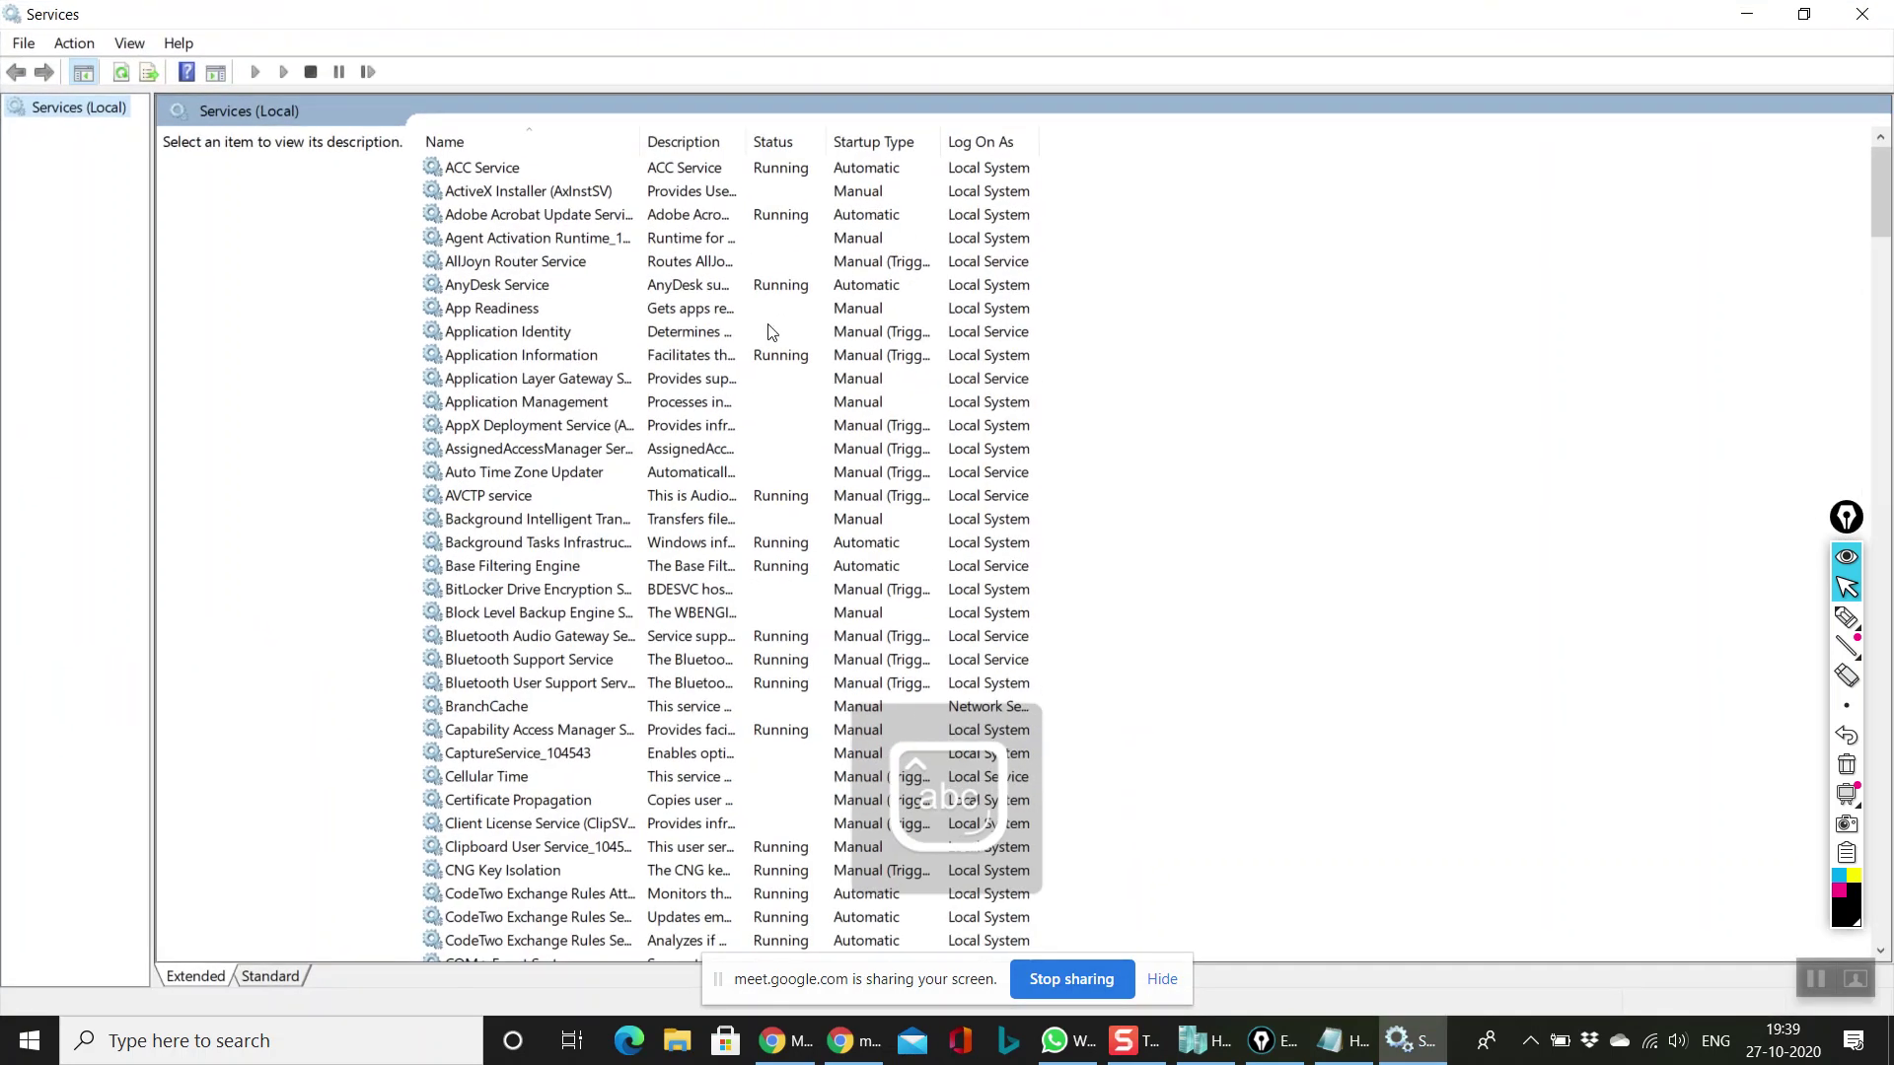
left_click(756, 333)
key("h")
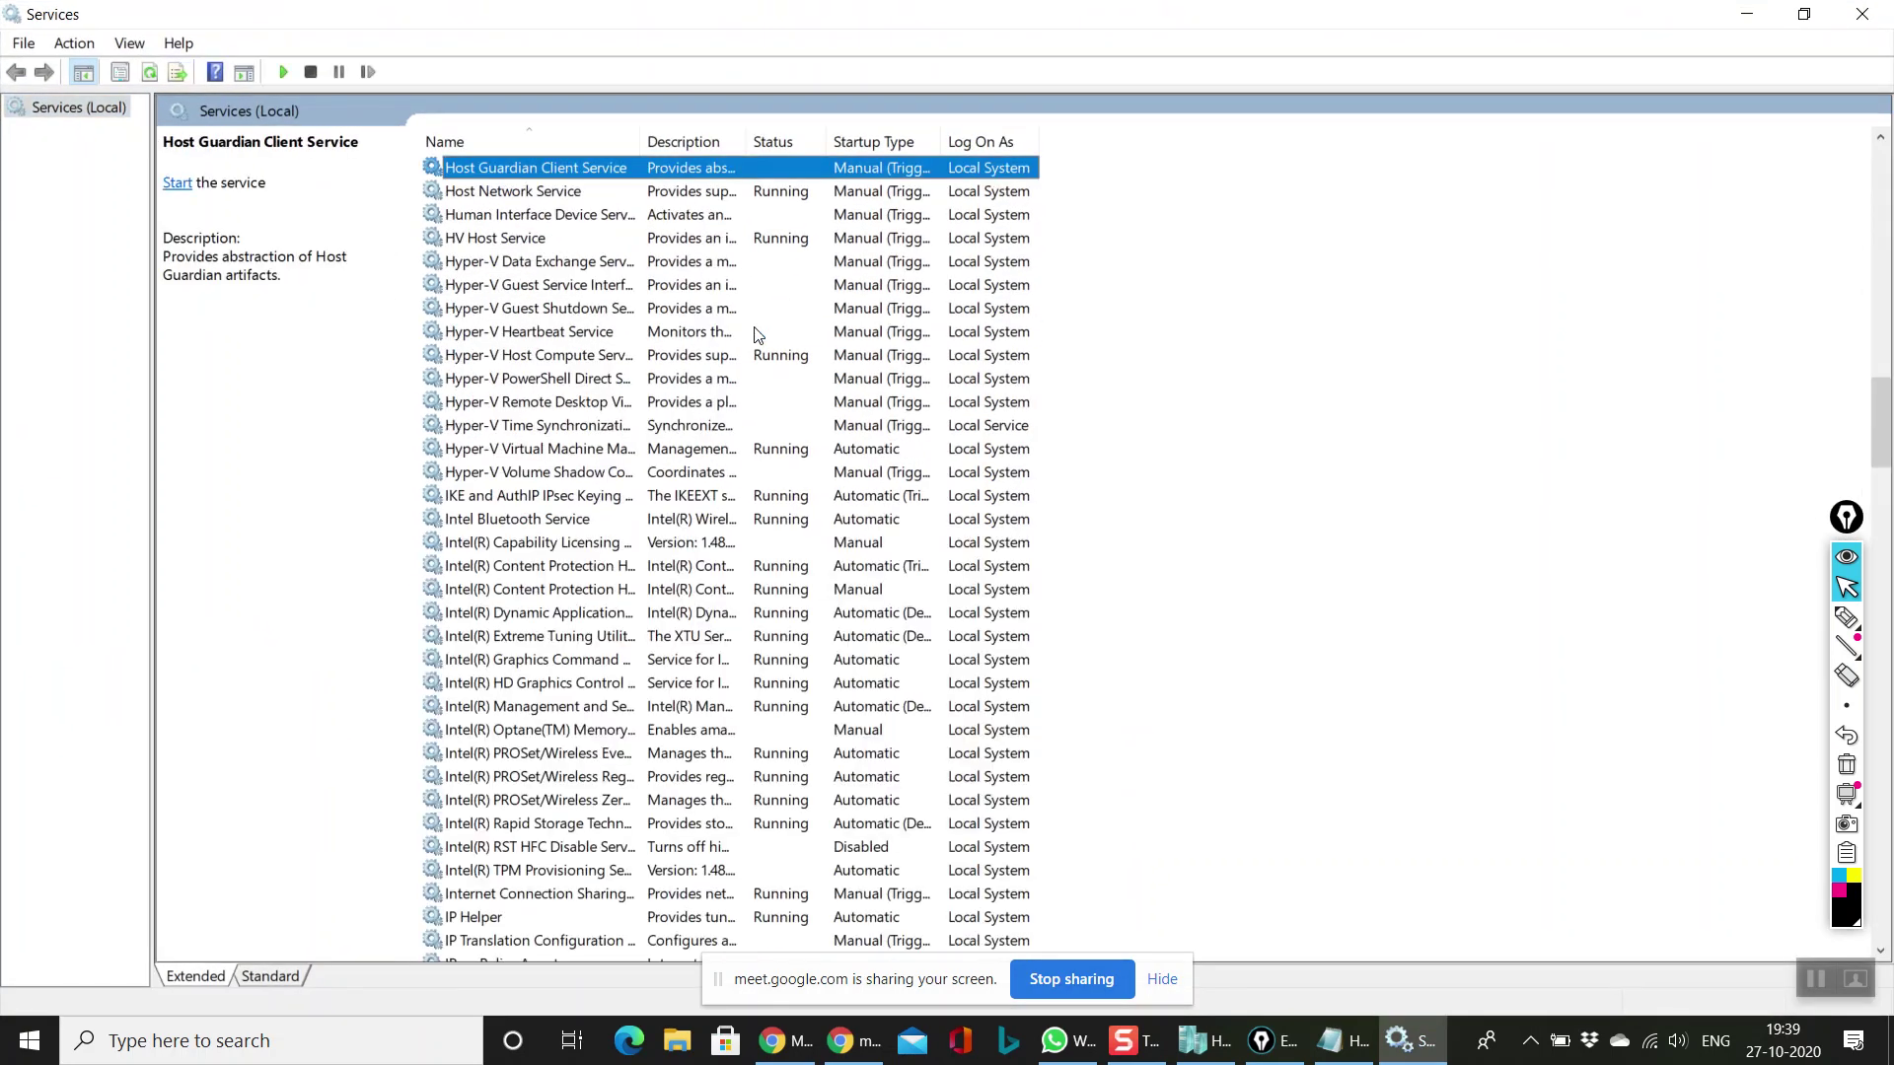
left_click_drag(639, 141, 953, 141)
Step: Read the descriptions of Hyper-V Data Exchange, HV Host, Host Compute, Virtual Machine Management and Host Network services
left_click(529, 263)
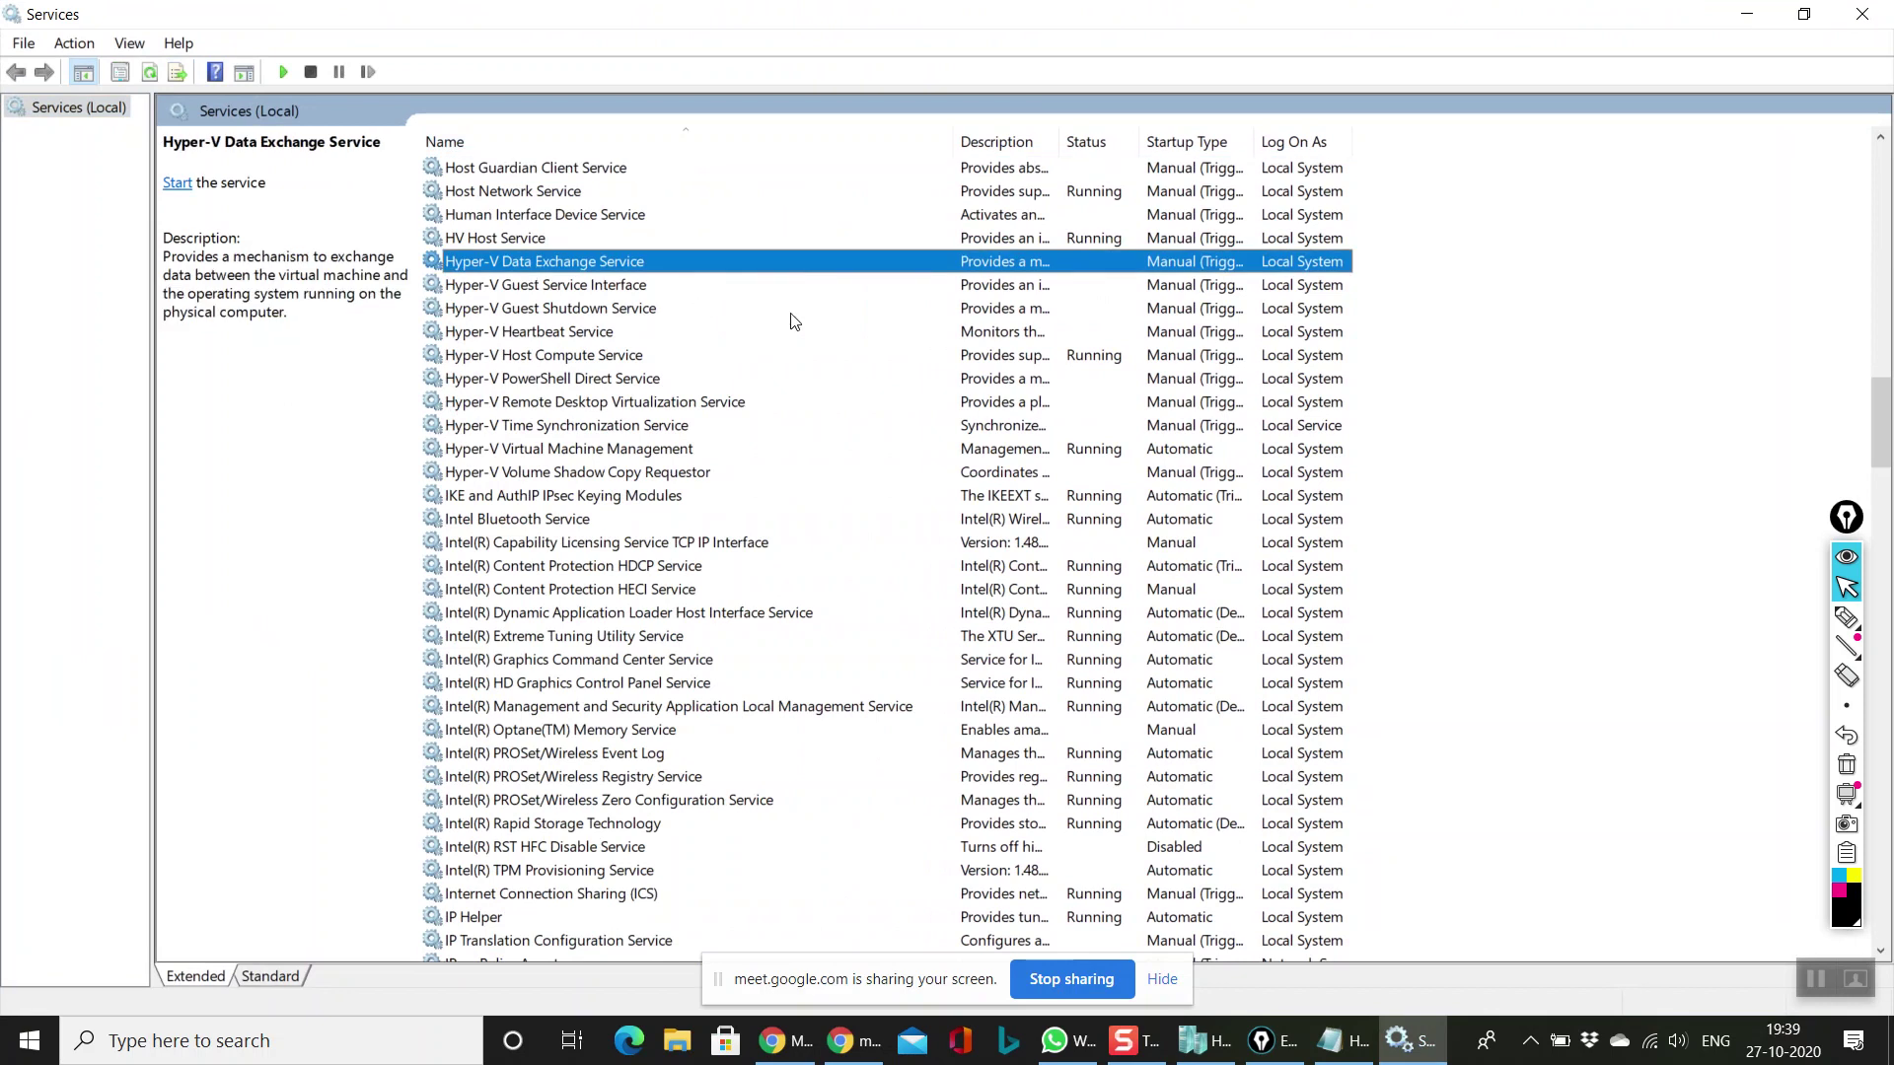
key("Up")
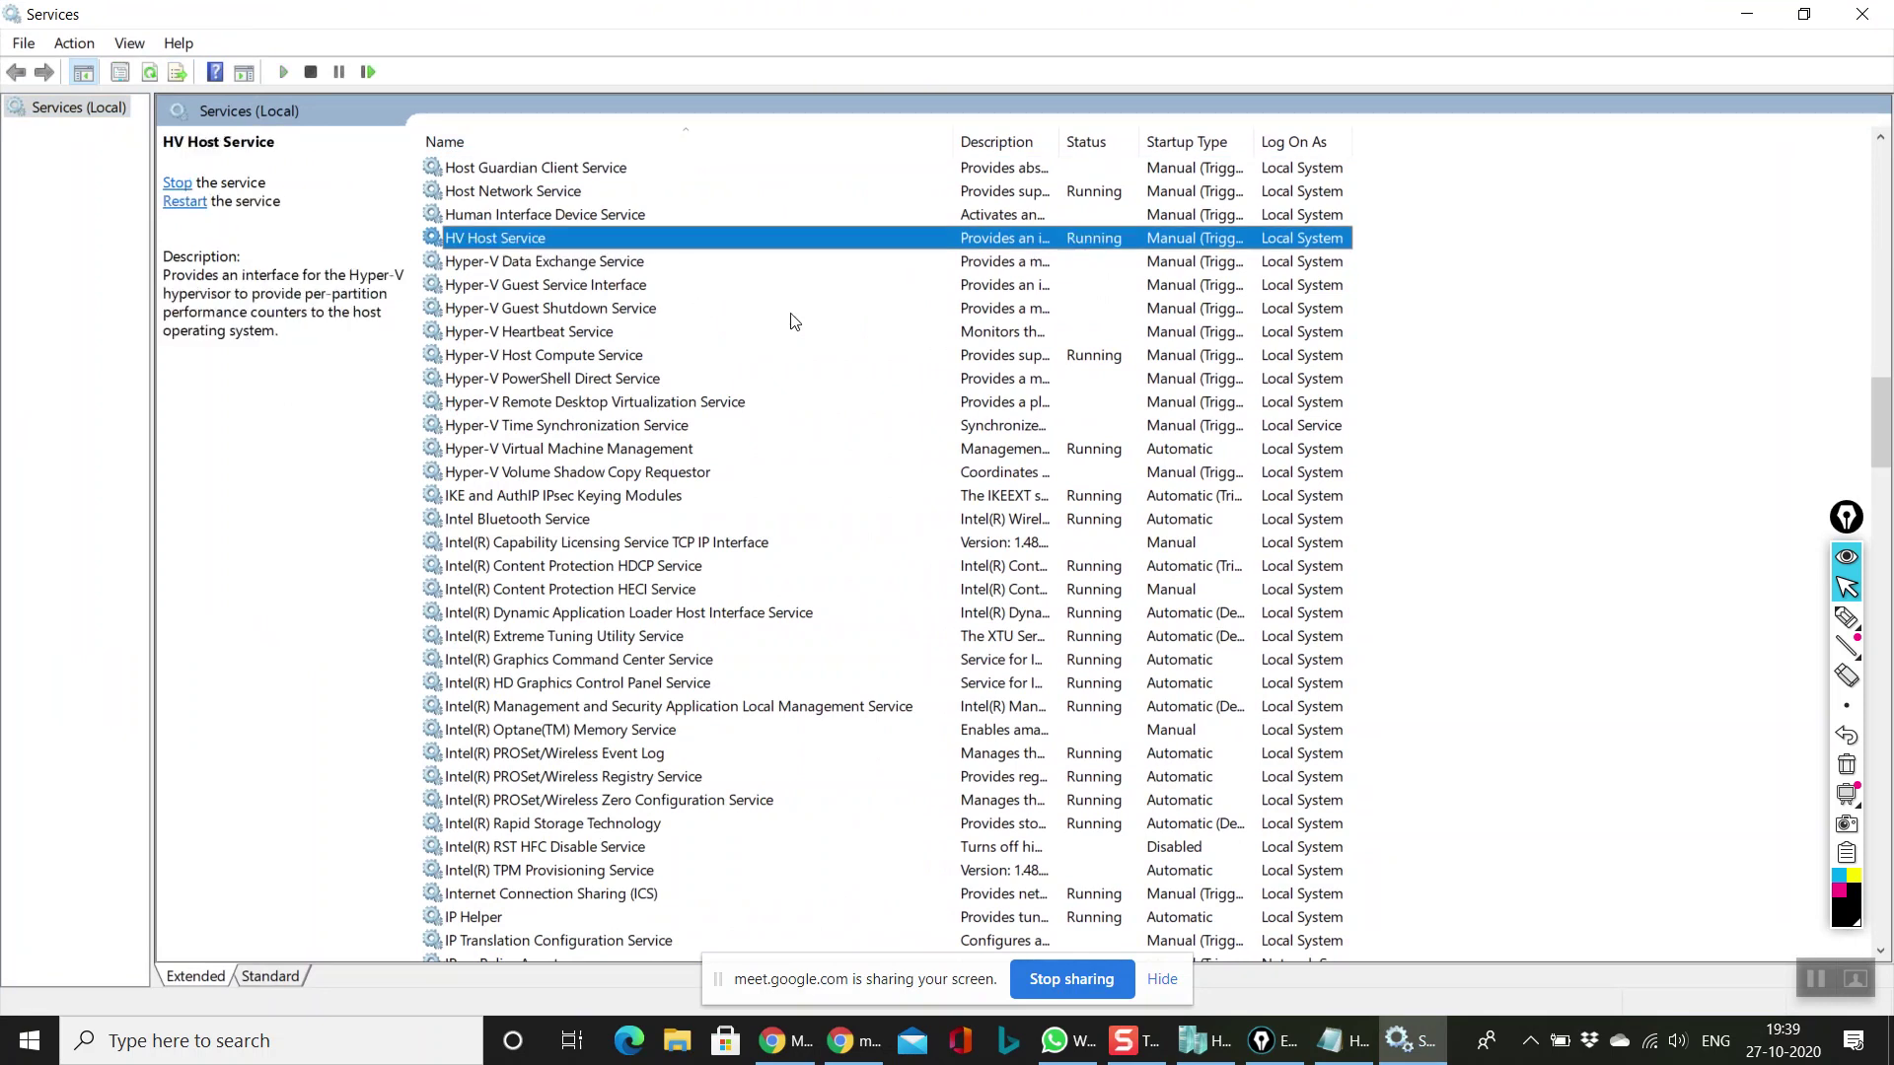
key("Down")
key("Down")
key("Down")
key("Down")
key("Down")
key("Down")
key("Down")
key("Down")
key("Down")
key("Down")
key("Up")
key("Up")
key("Up")
key("Up")
key("Up")
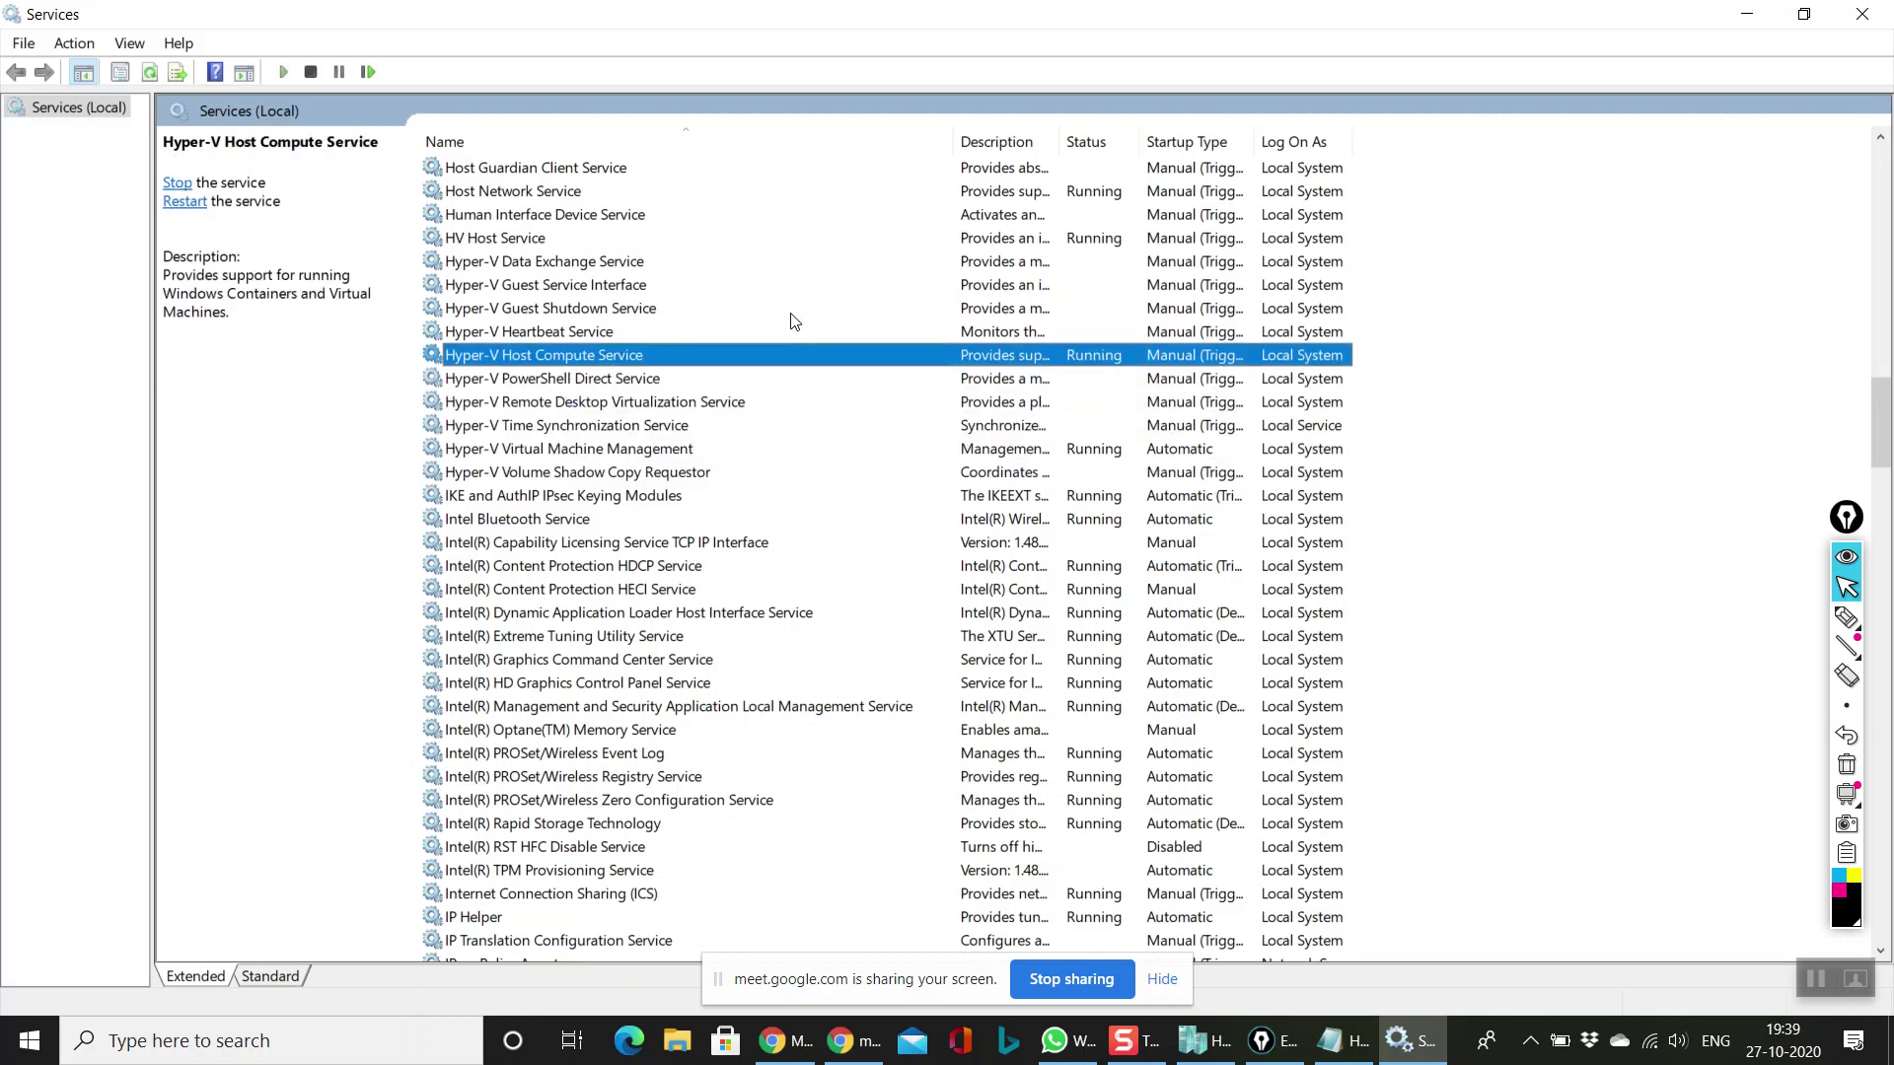
key("Up")
key("Up")
key("Up")
key("Up")
key("Up")
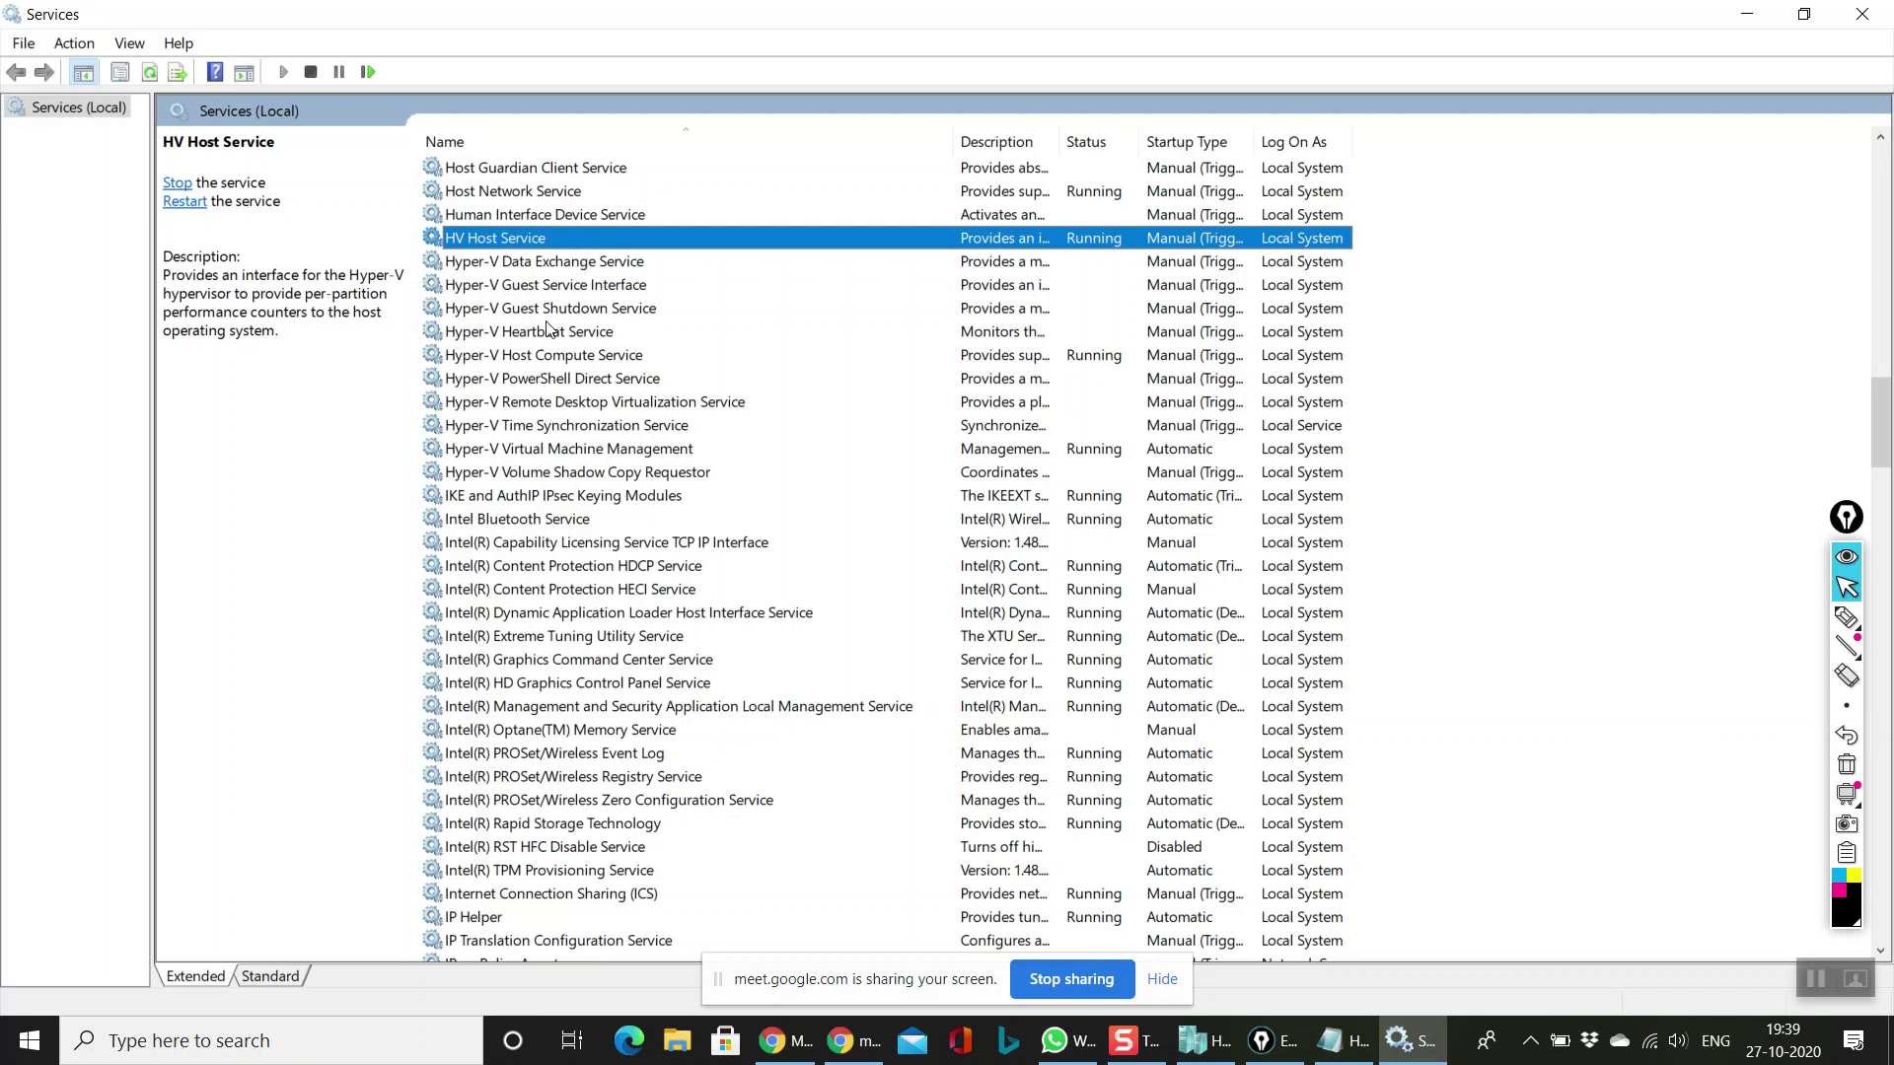
key("Down")
key("Down")
key("Down")
key("Down")
key("Down")
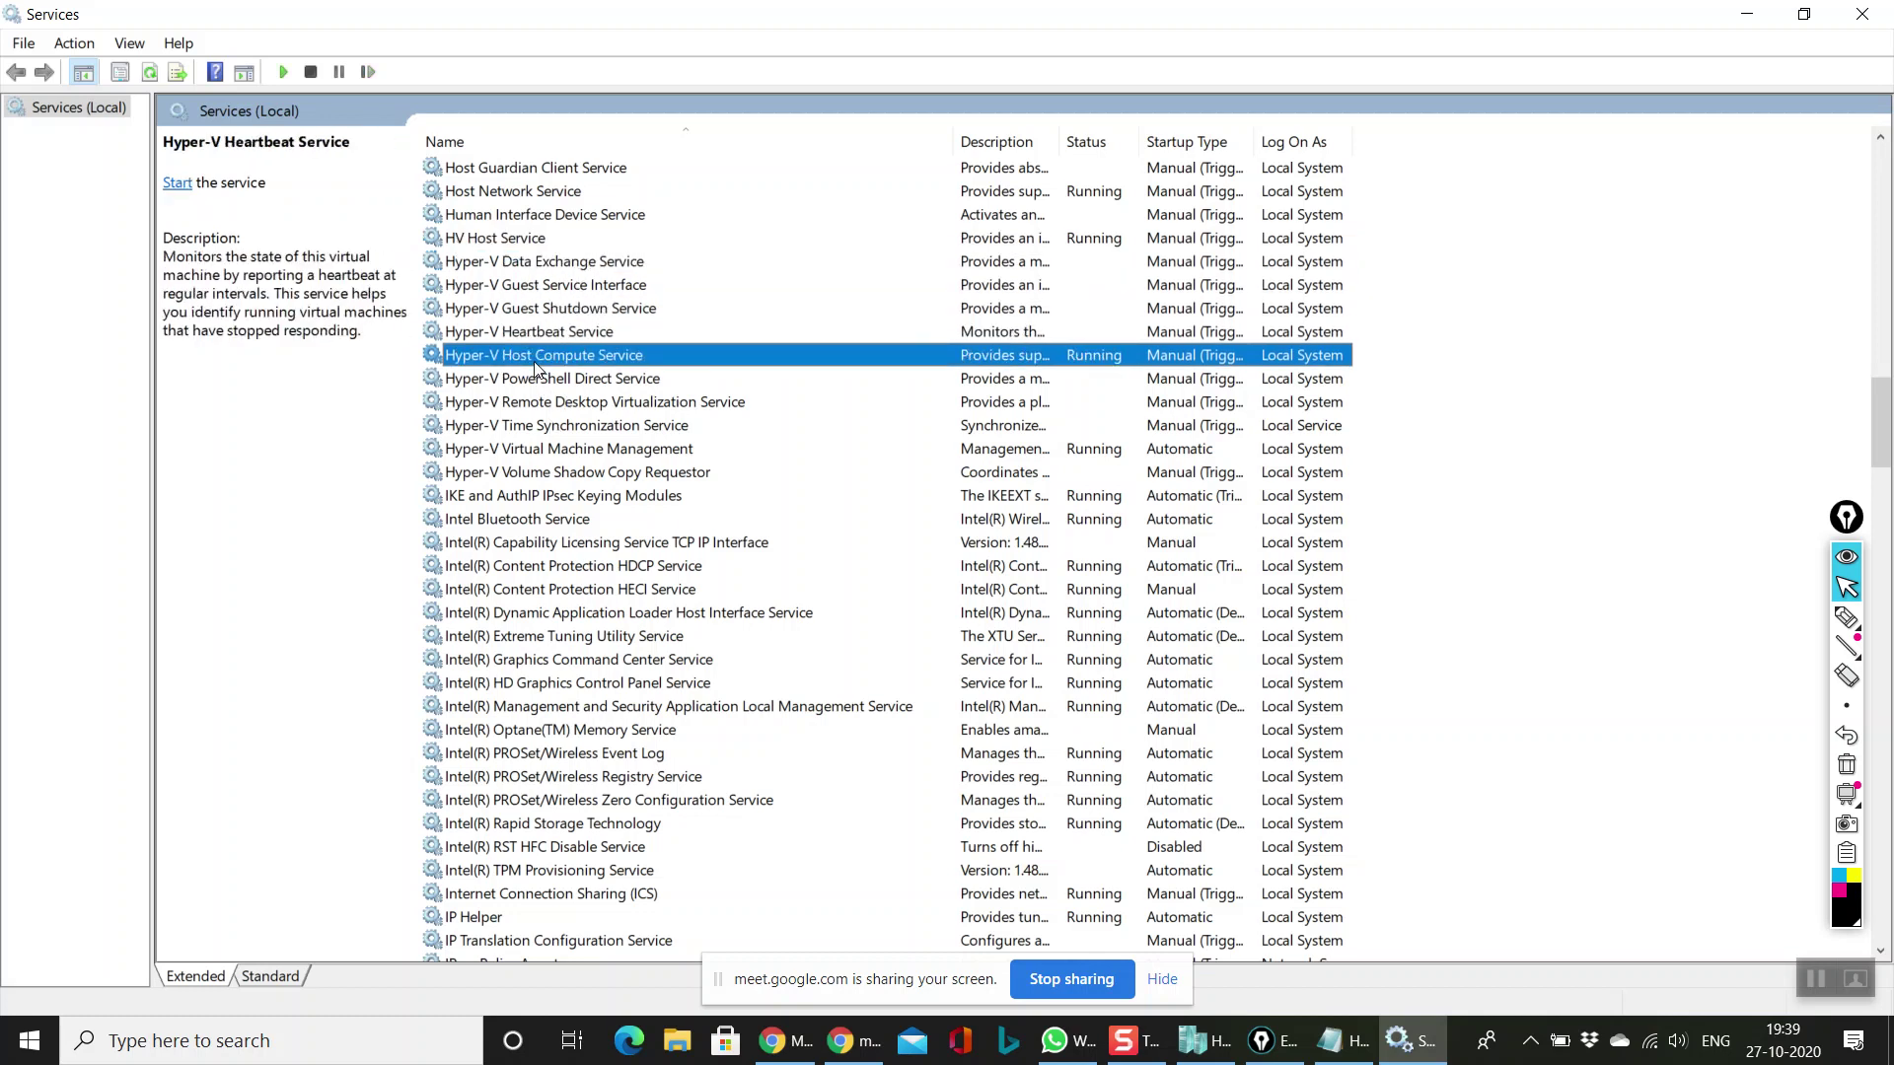
key("Down")
key("Down")
key("Down")
key("Down")
key("Down")
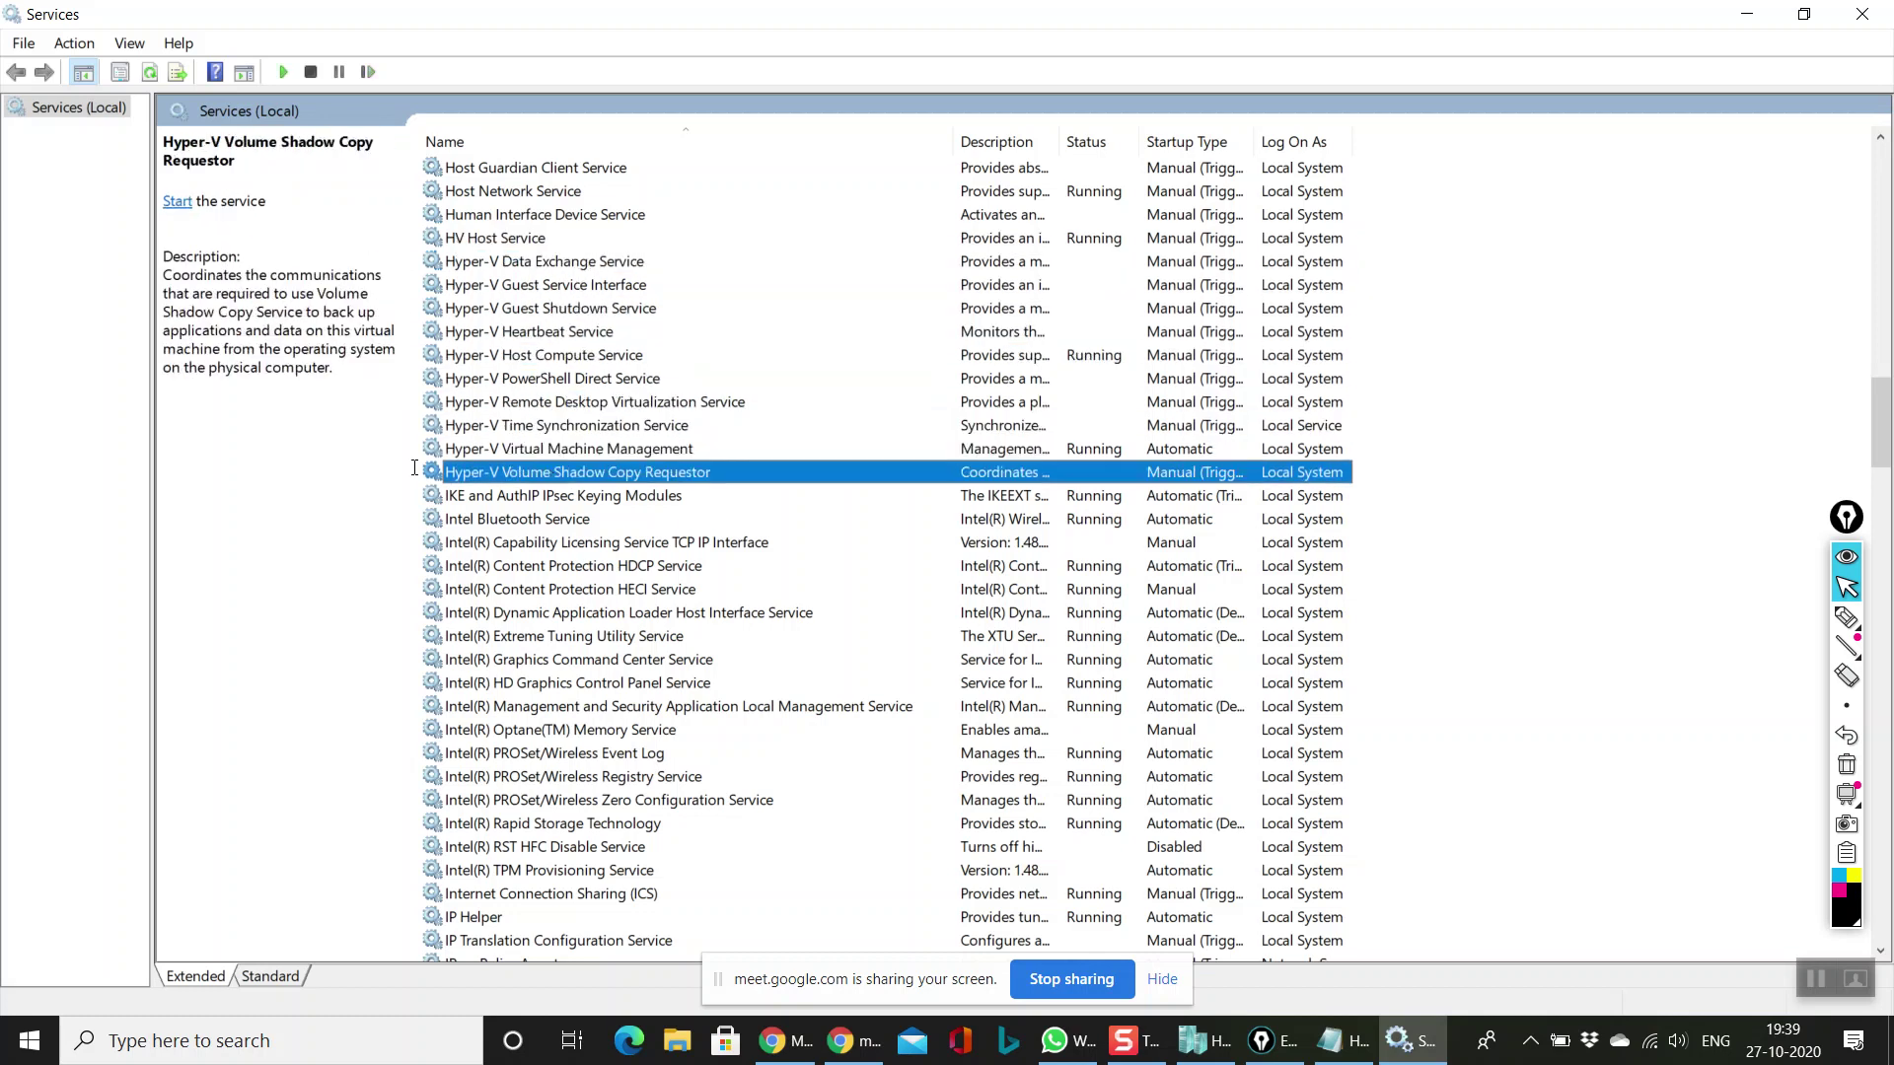
left_click(558, 455)
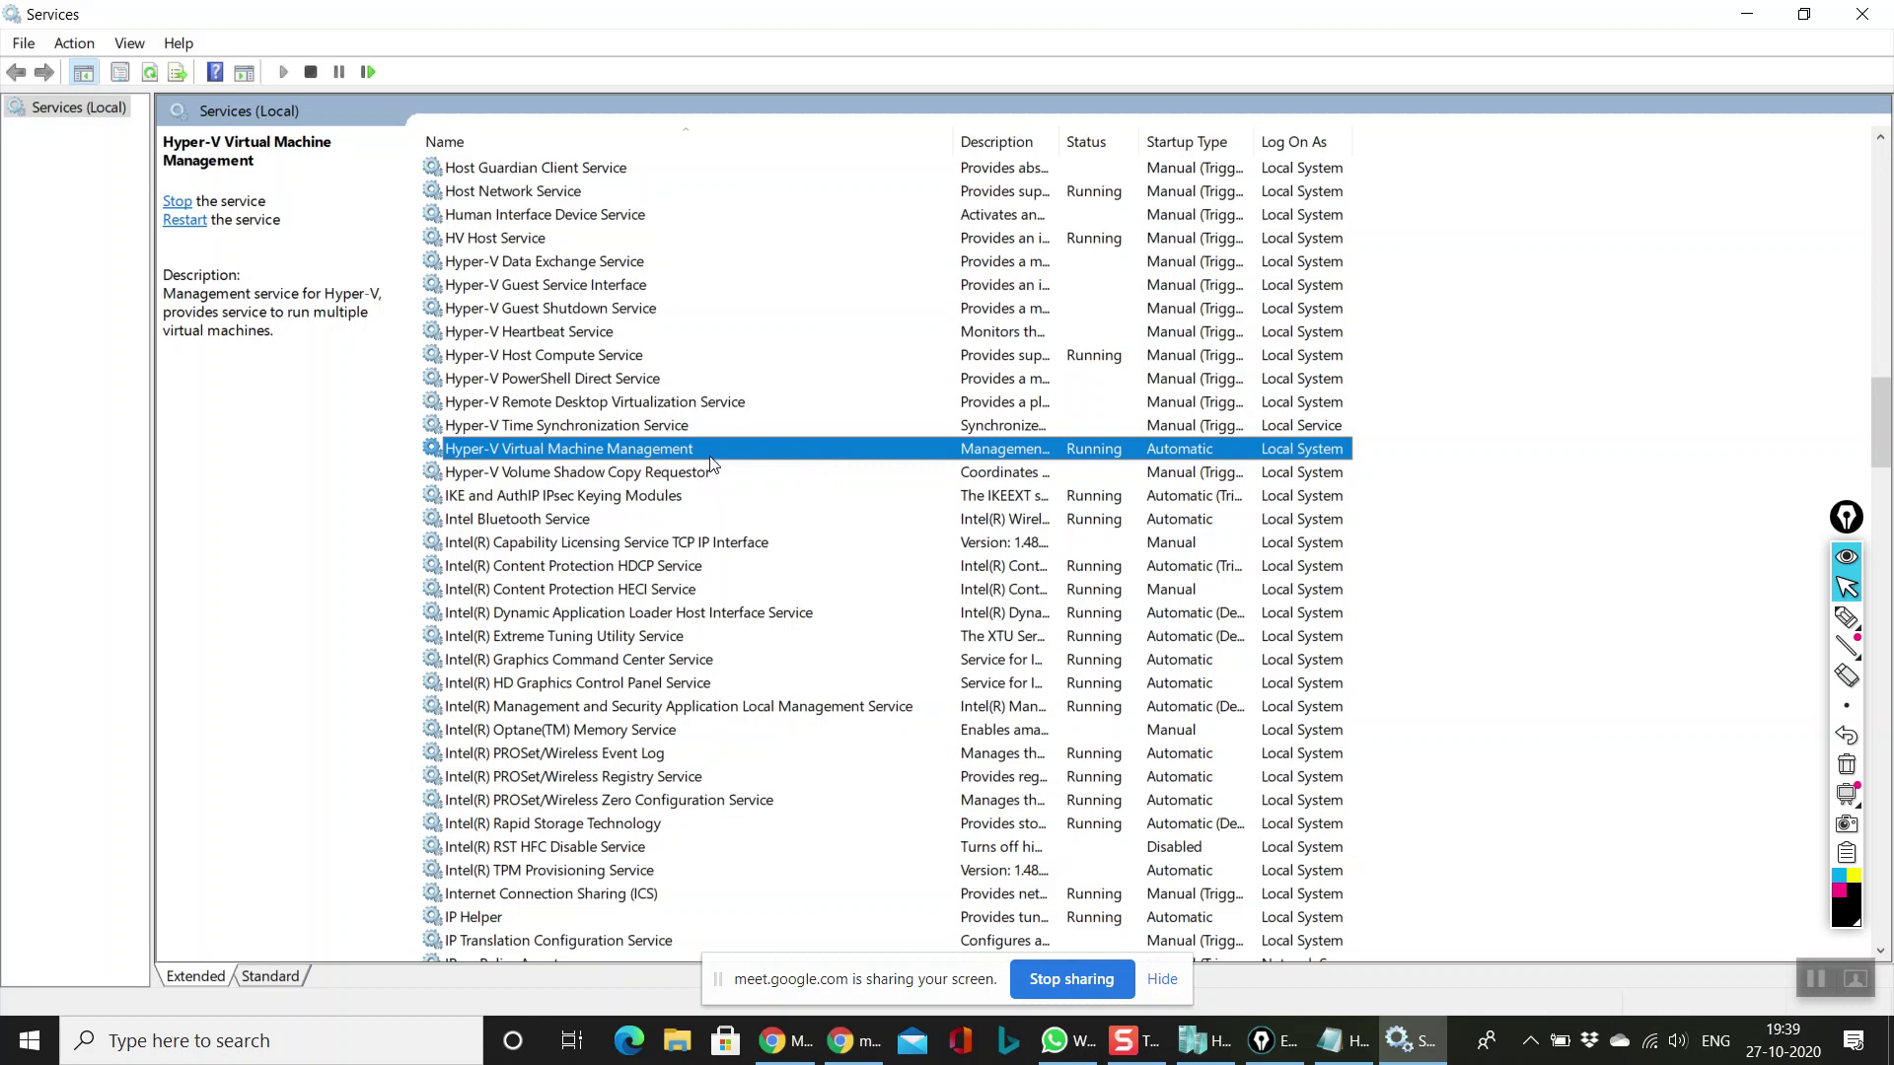
left_click(1068, 361)
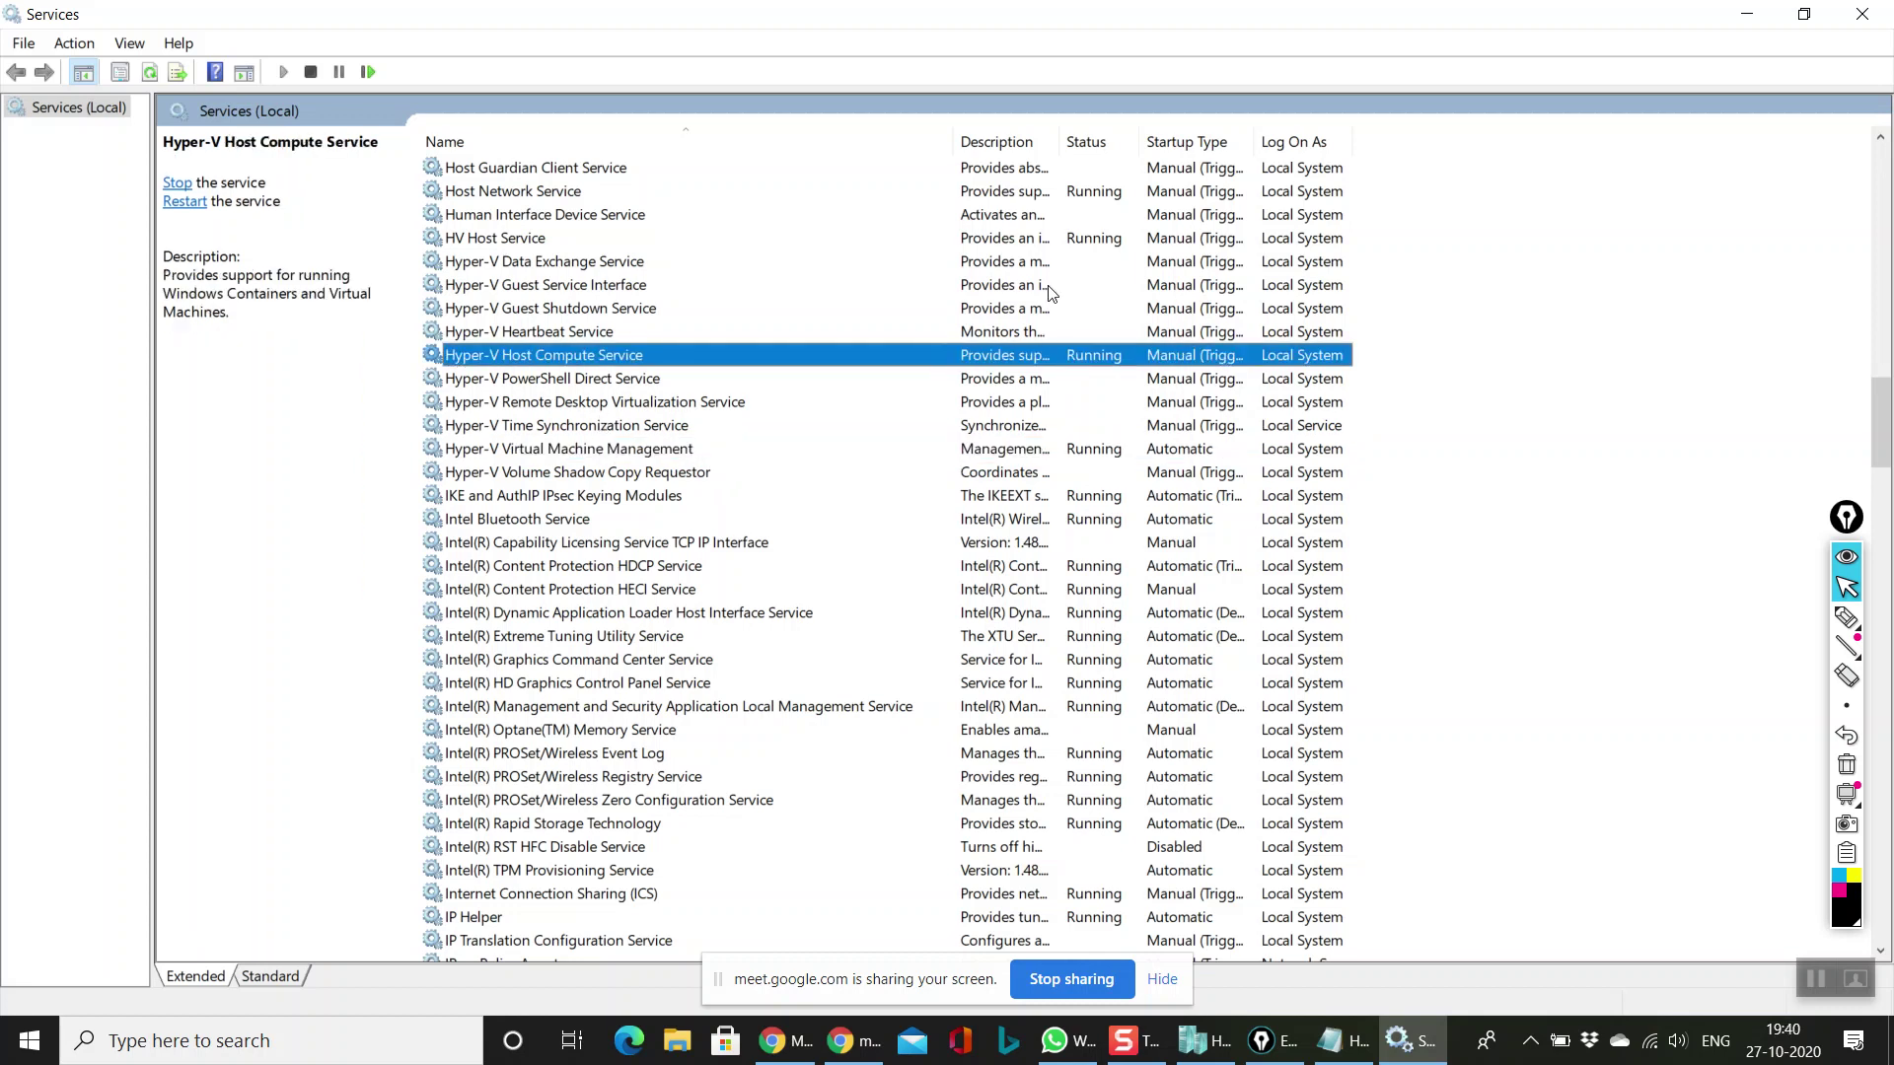
left_click(1083, 240)
left_click(1099, 195)
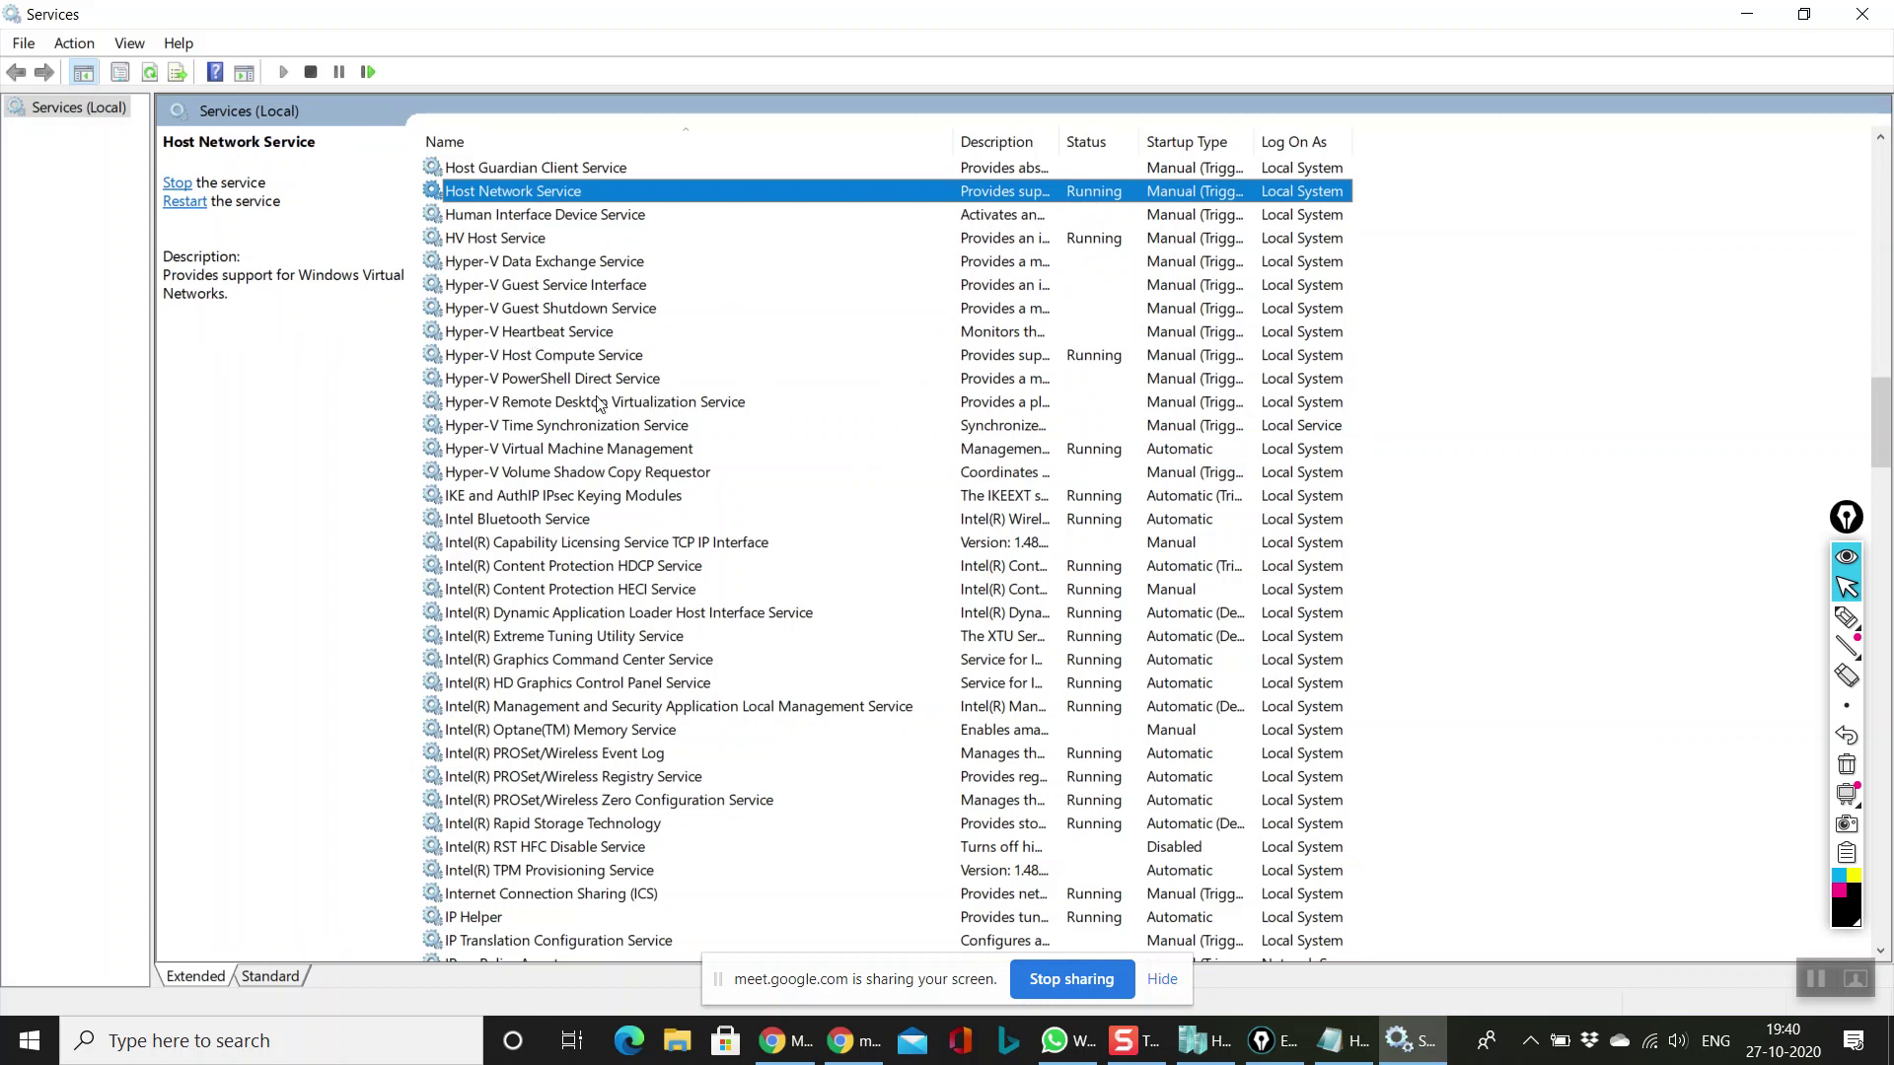
Step: Close Services and refresh the desktop
left_click(1862, 13)
right_click(997, 407)
left_click(1062, 476)
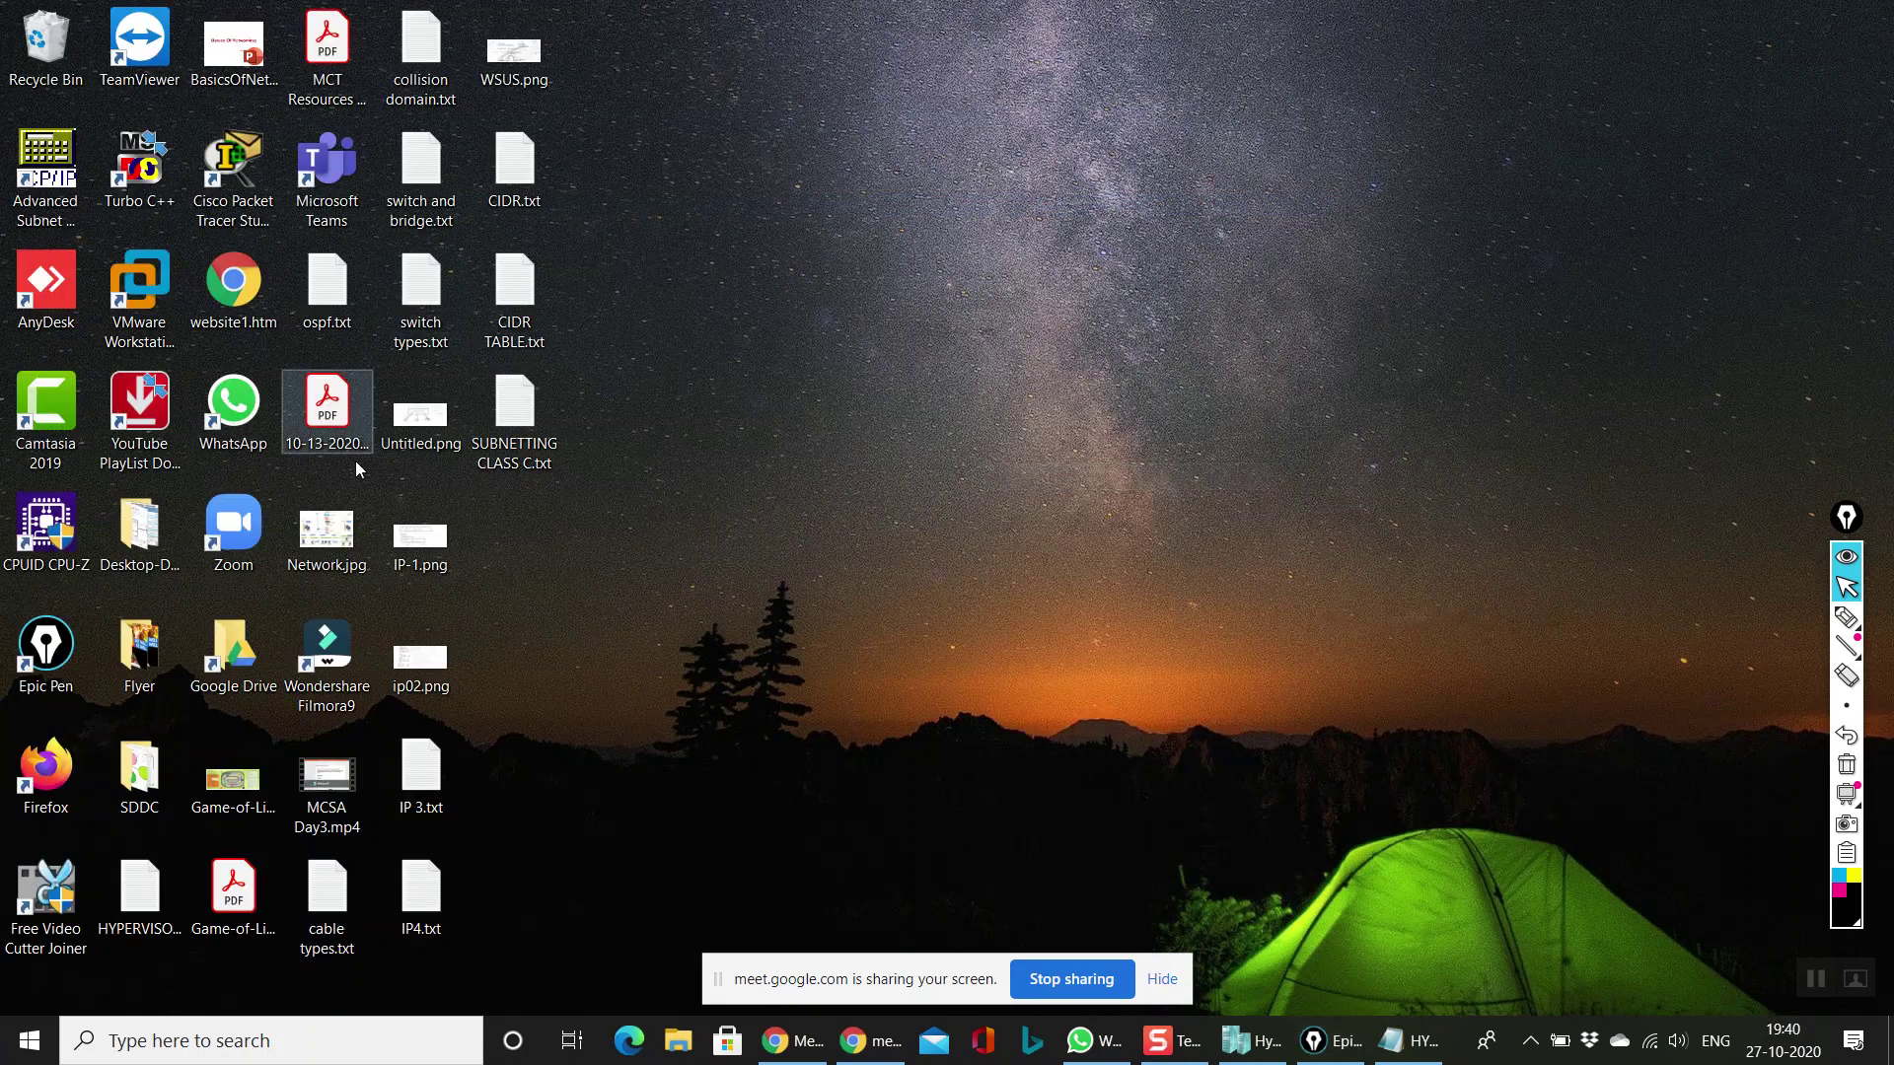
Step: Briefly restore and minimize Hyper-V Manager, then launch VMware Workstation Pro from its desktop shortcut
left_click(163, 314)
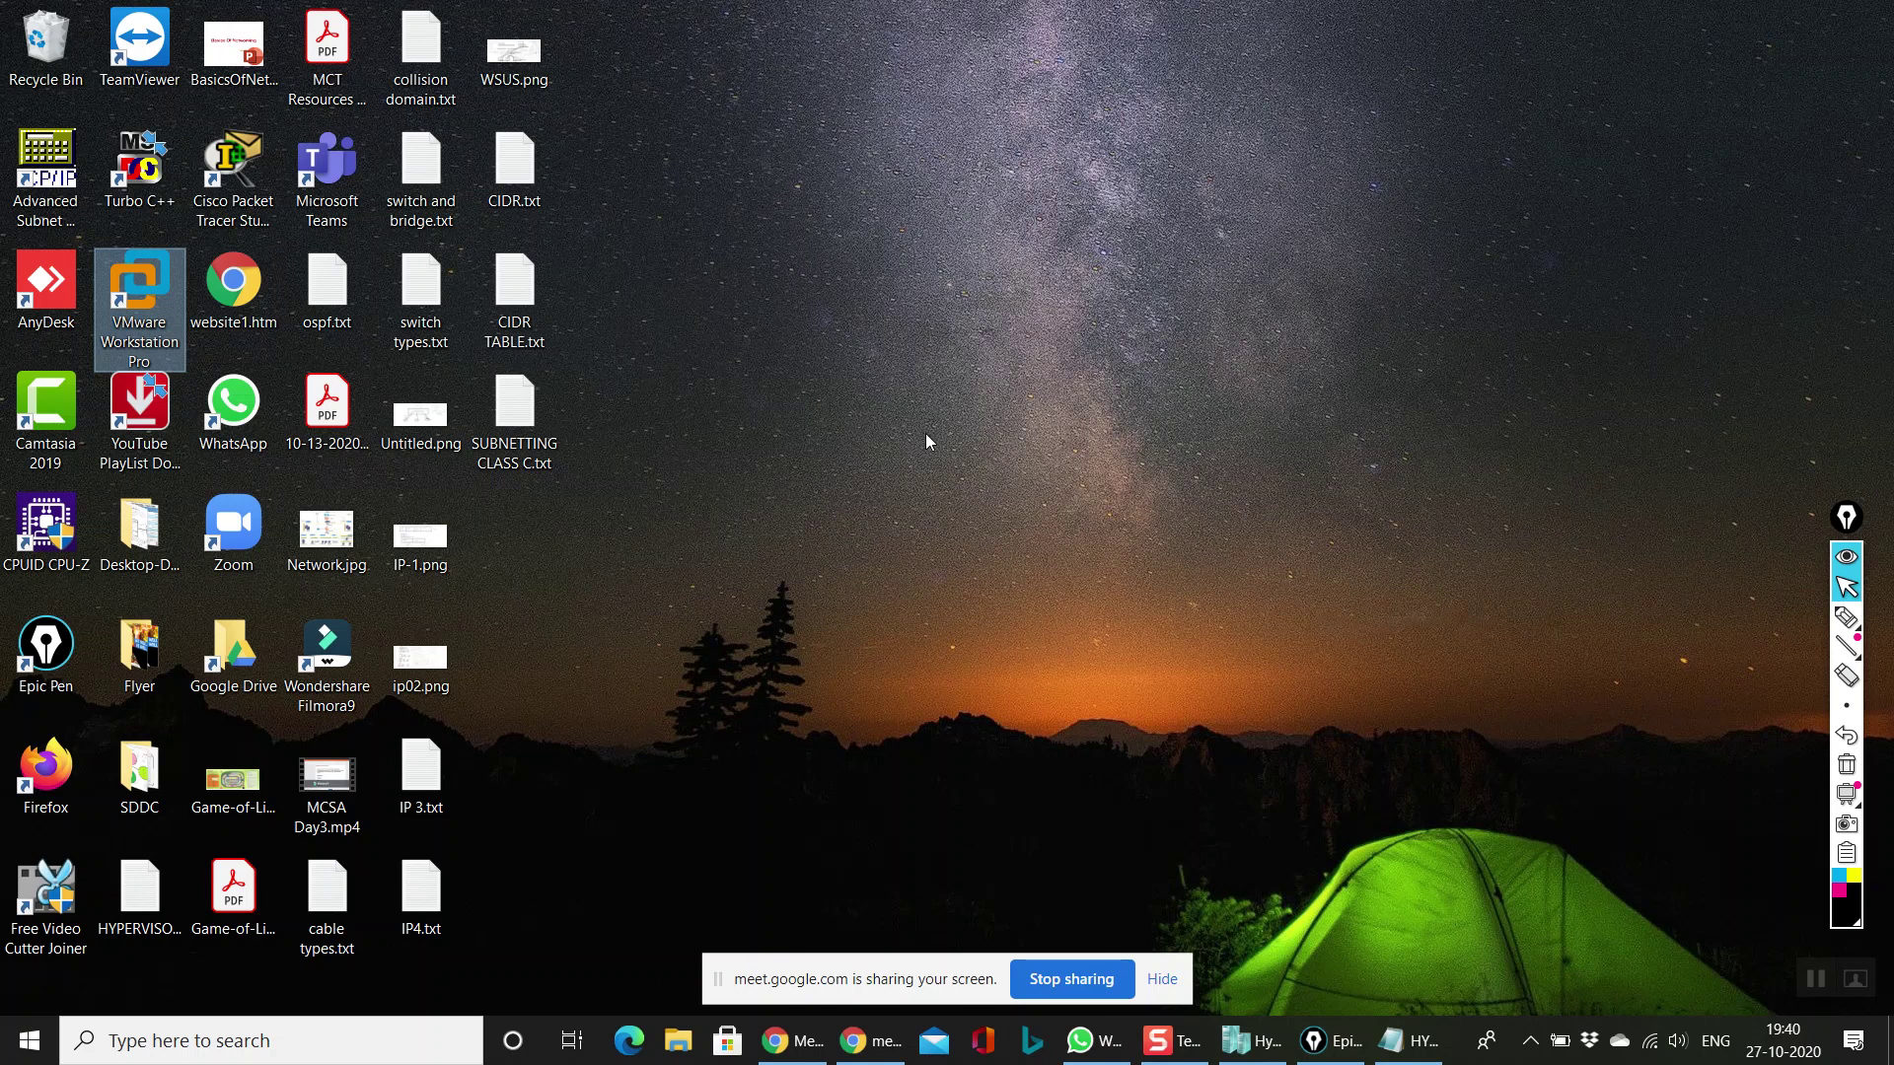
left_click(1255, 1053)
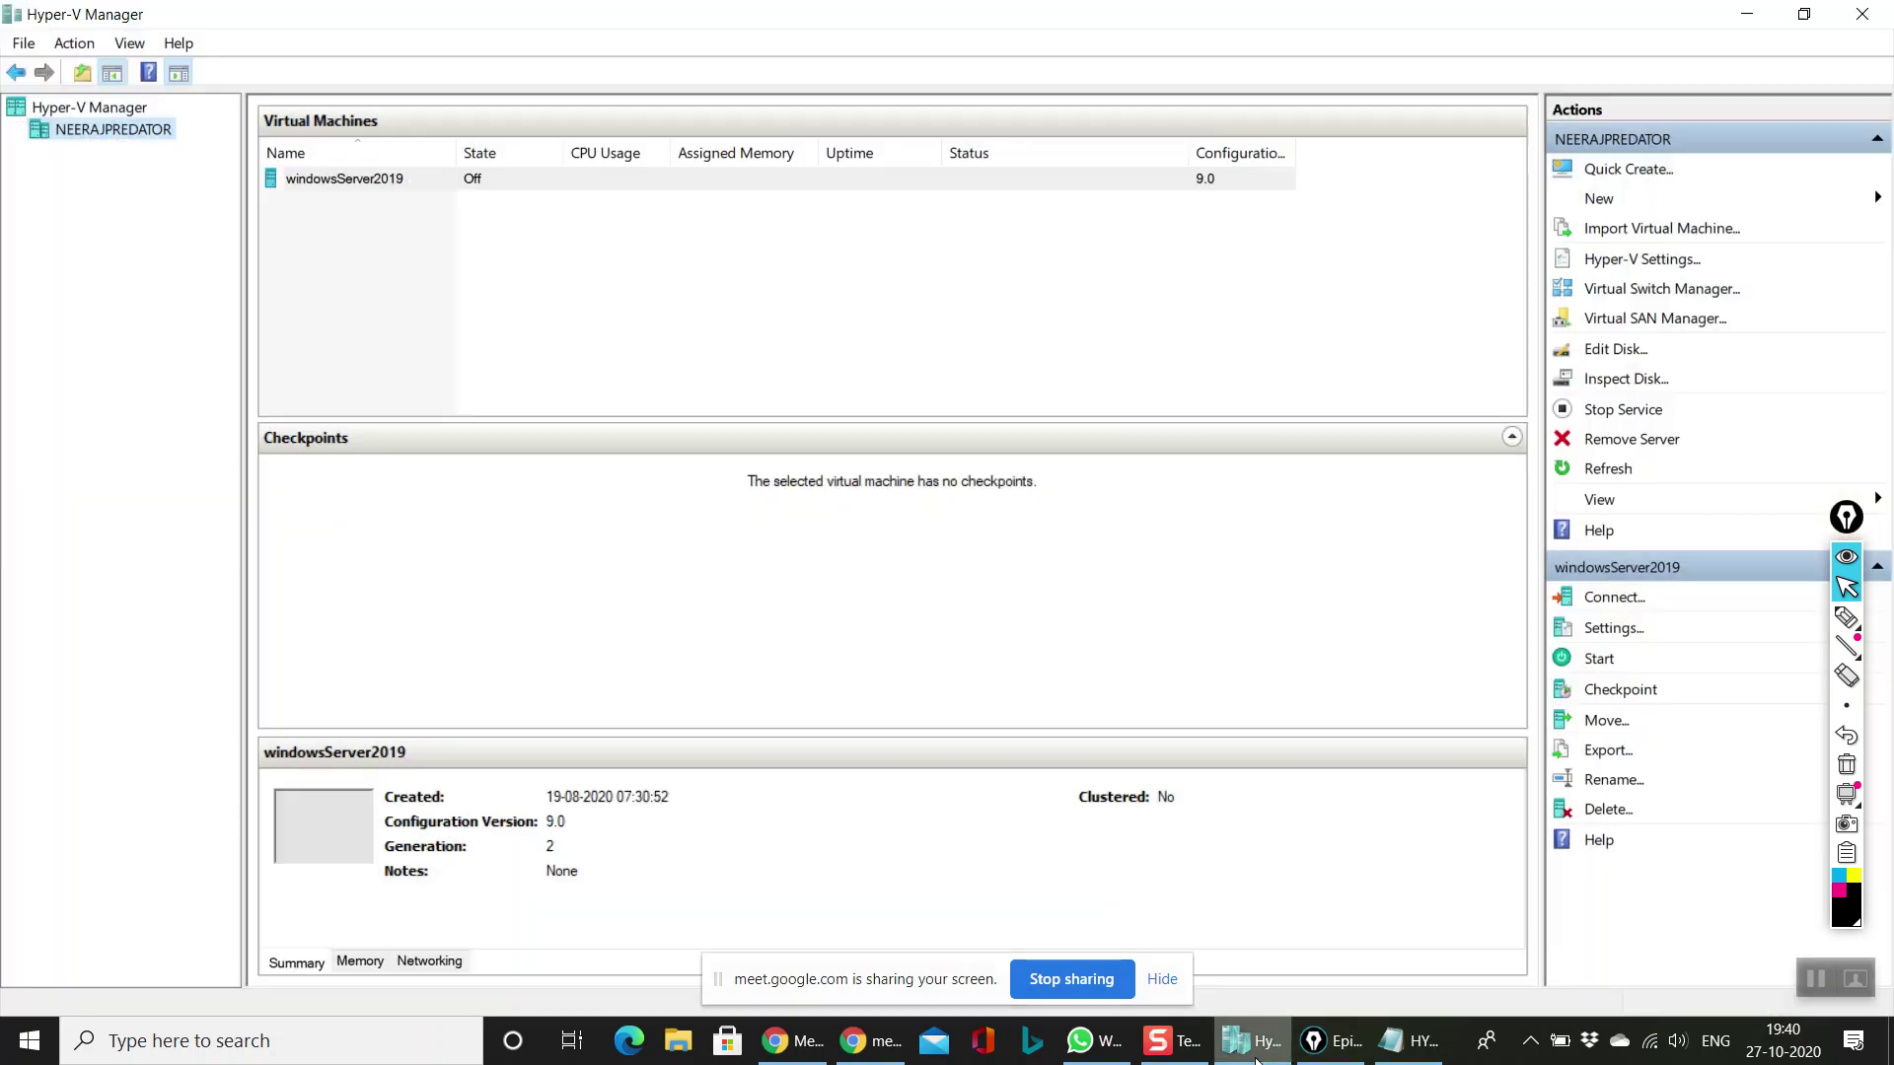
left_click(1255, 1054)
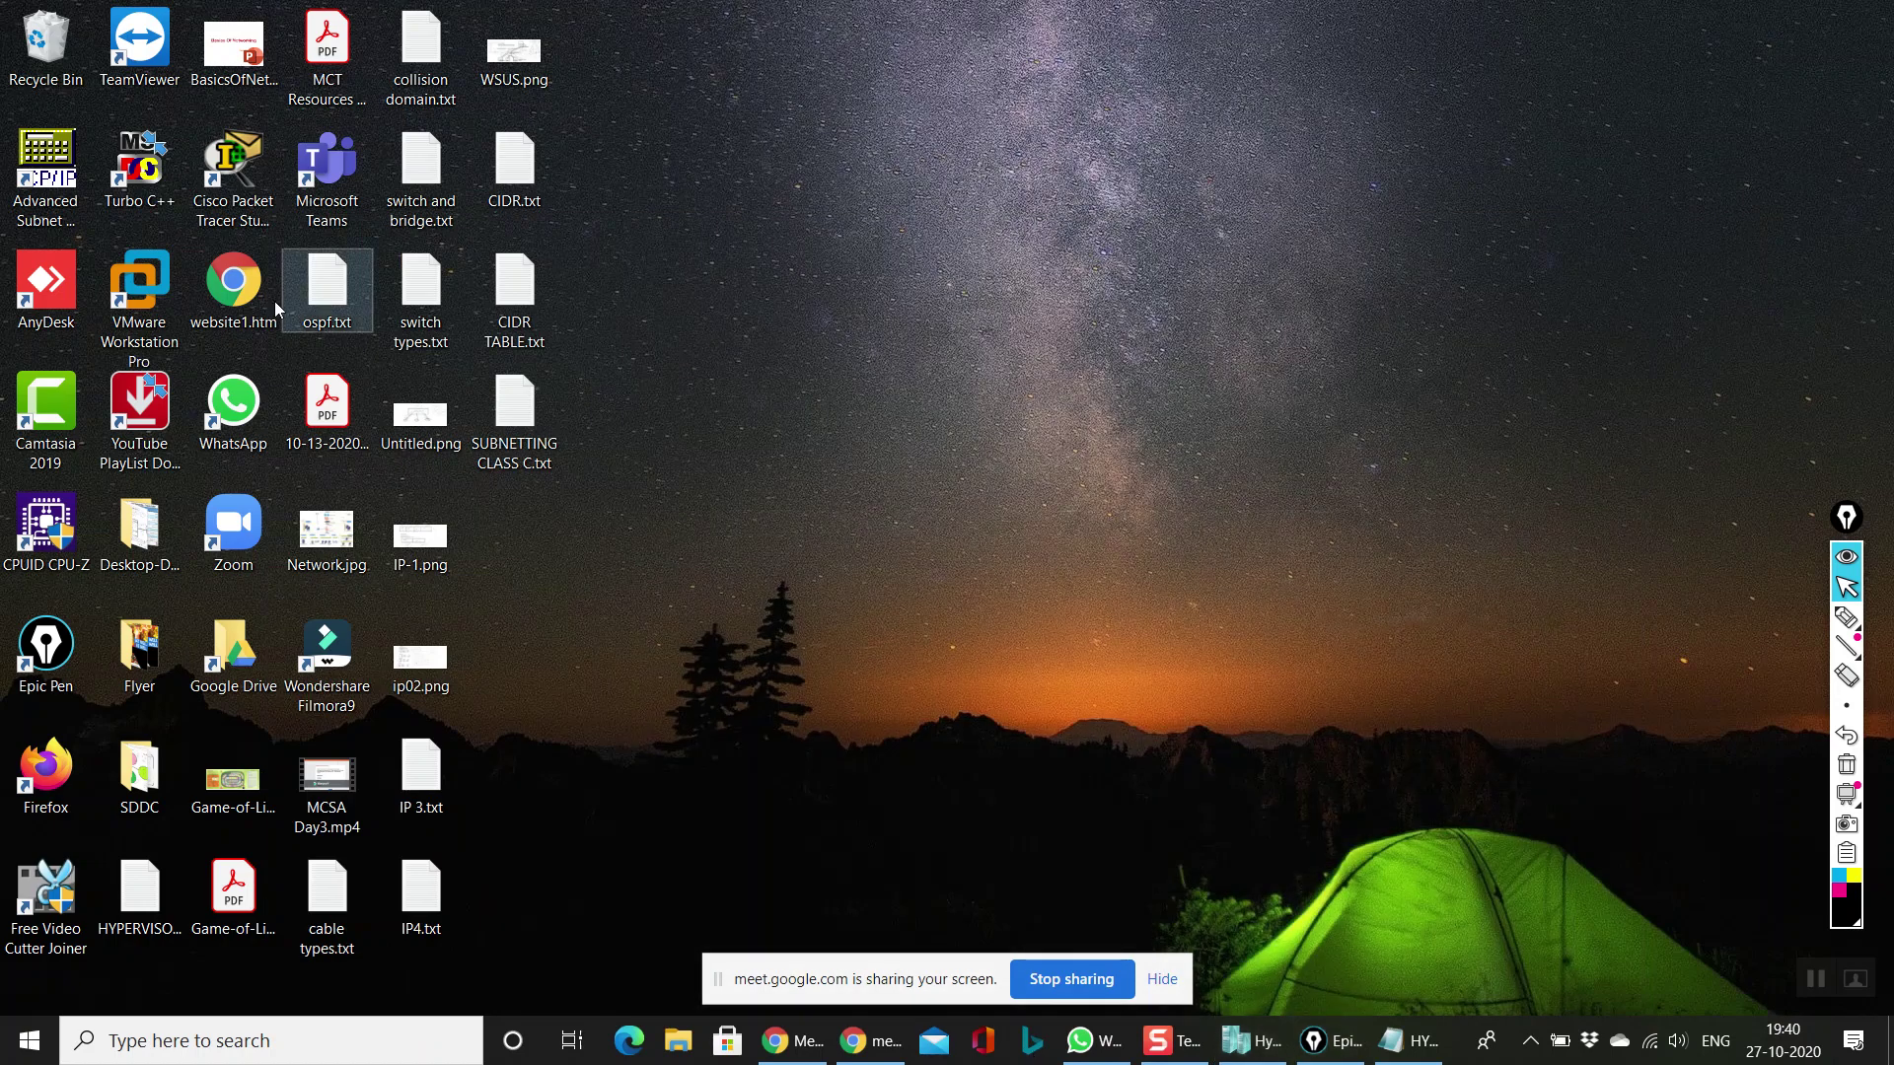
left_click(178, 338)
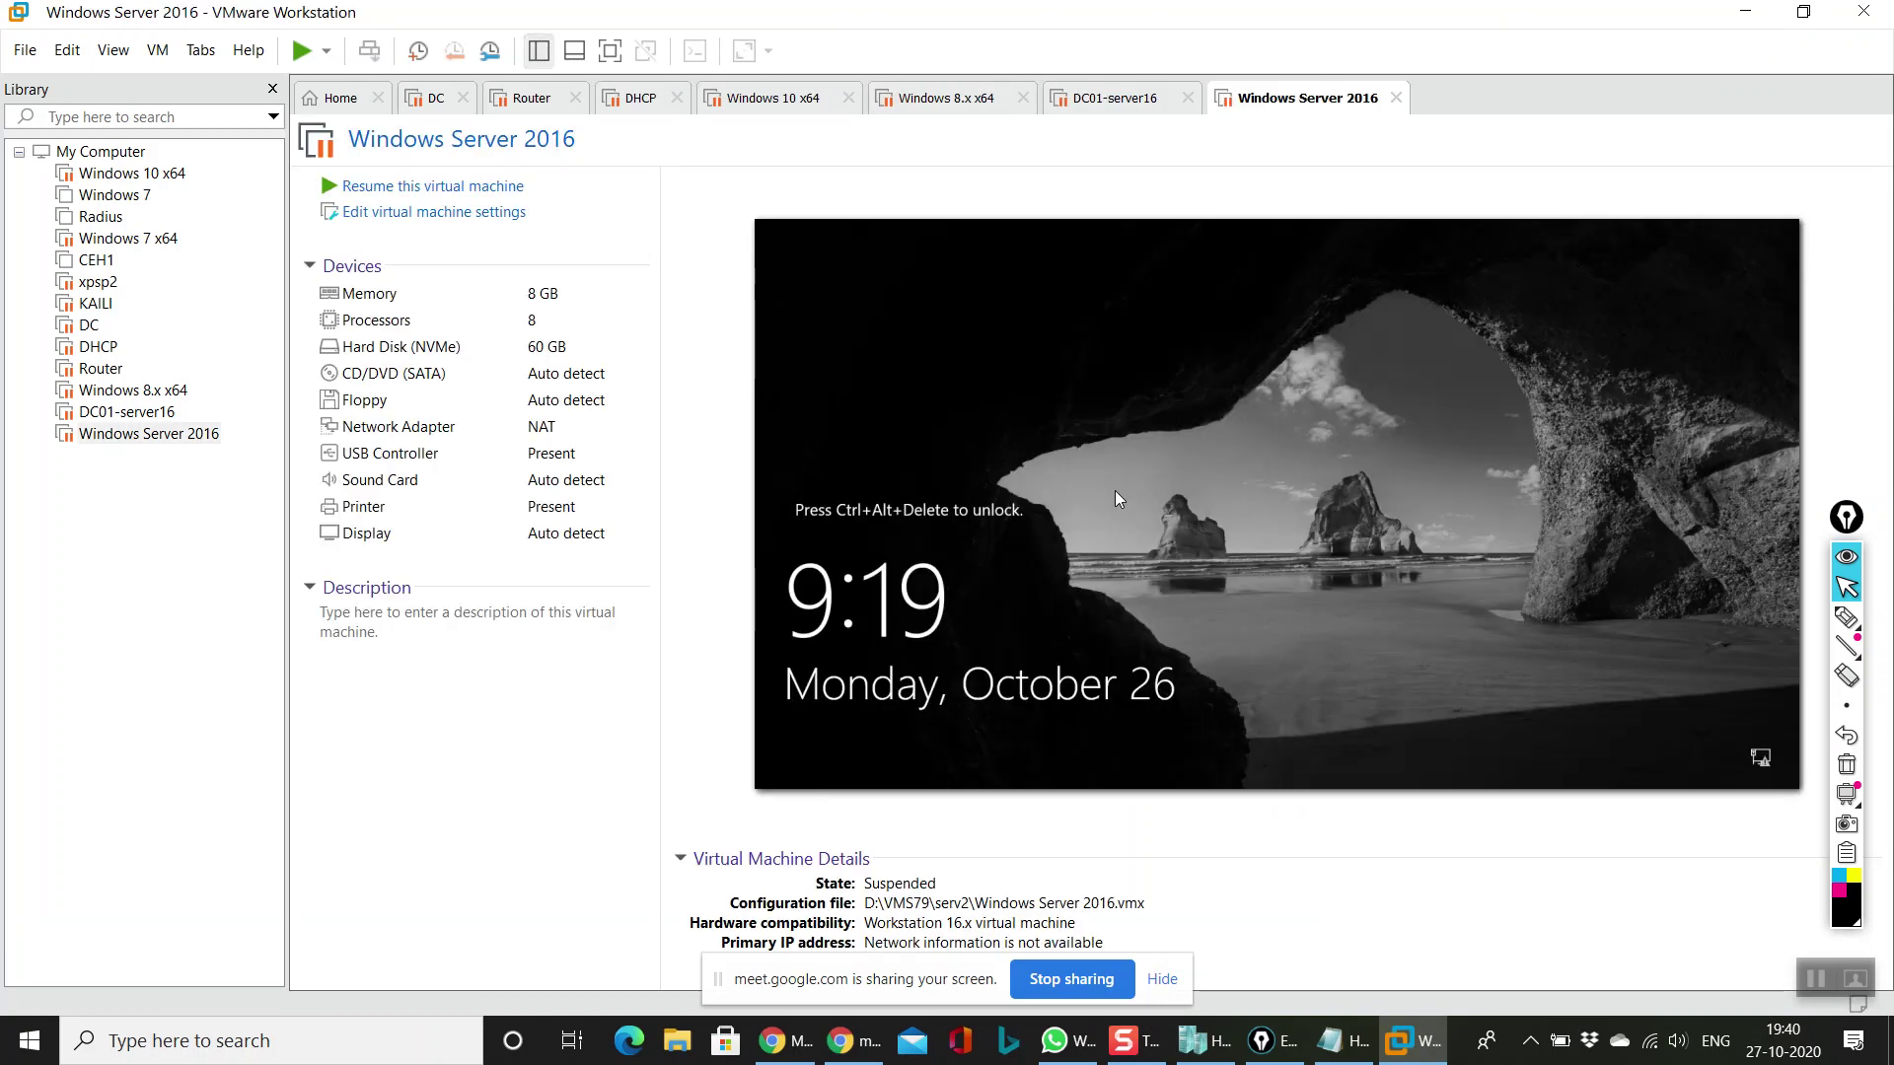
Step: Try resuming Windows Server 2016 despite the processor warning, dismiss the start failure, and close VMware Workstation
left_click(355, 188)
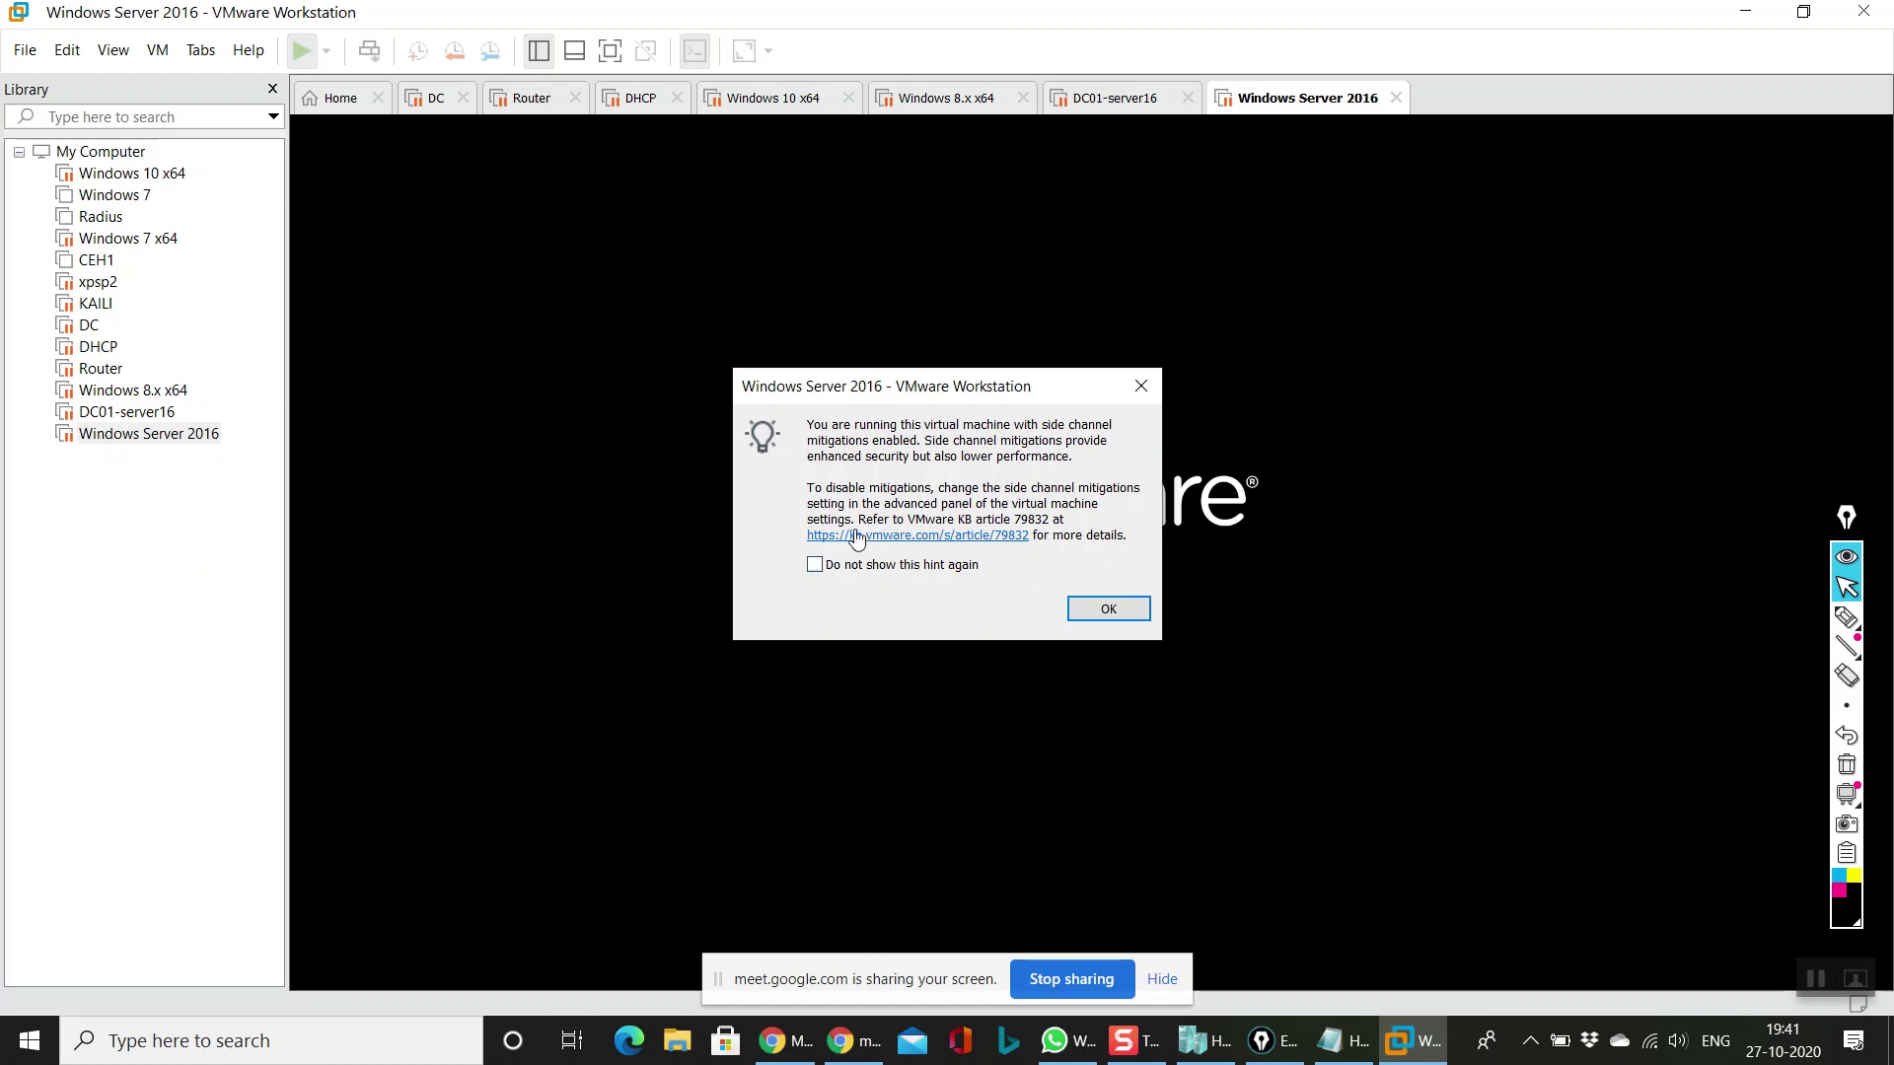
left_click(1142, 616)
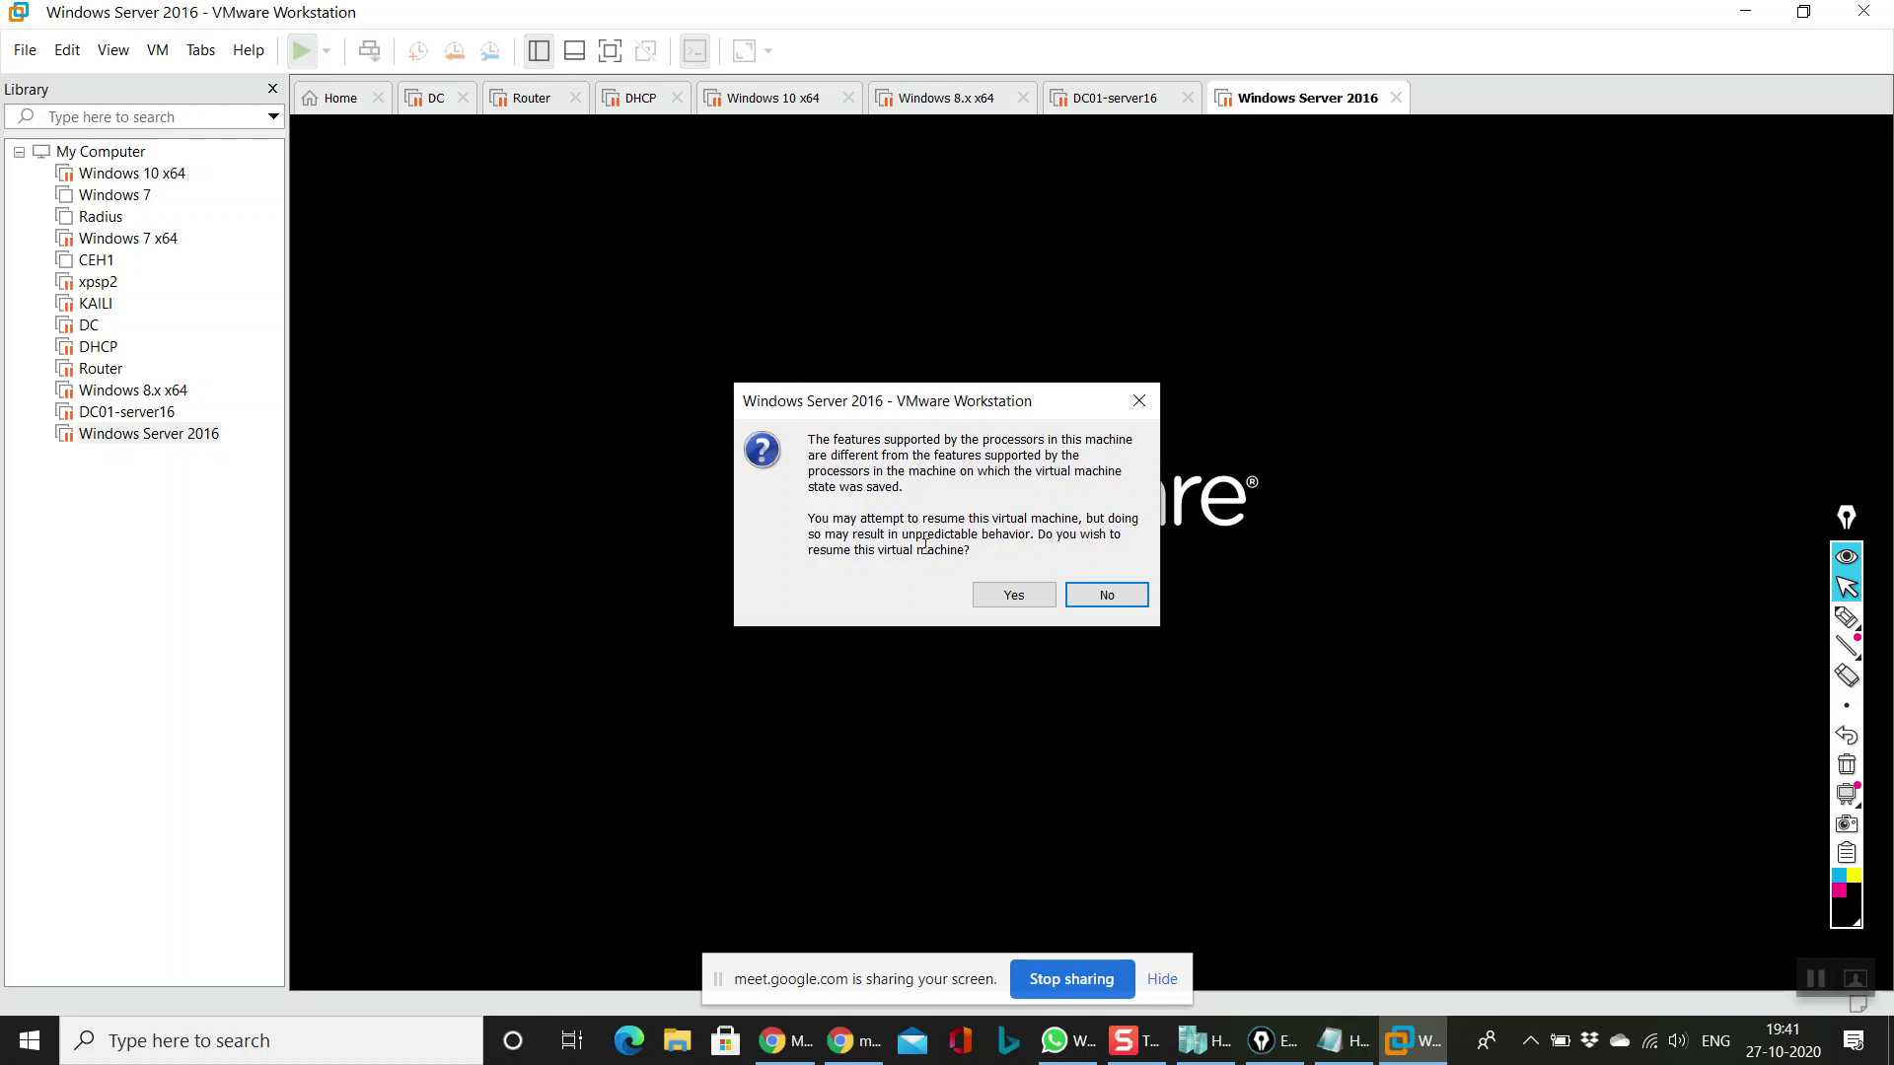
left_click(1002, 598)
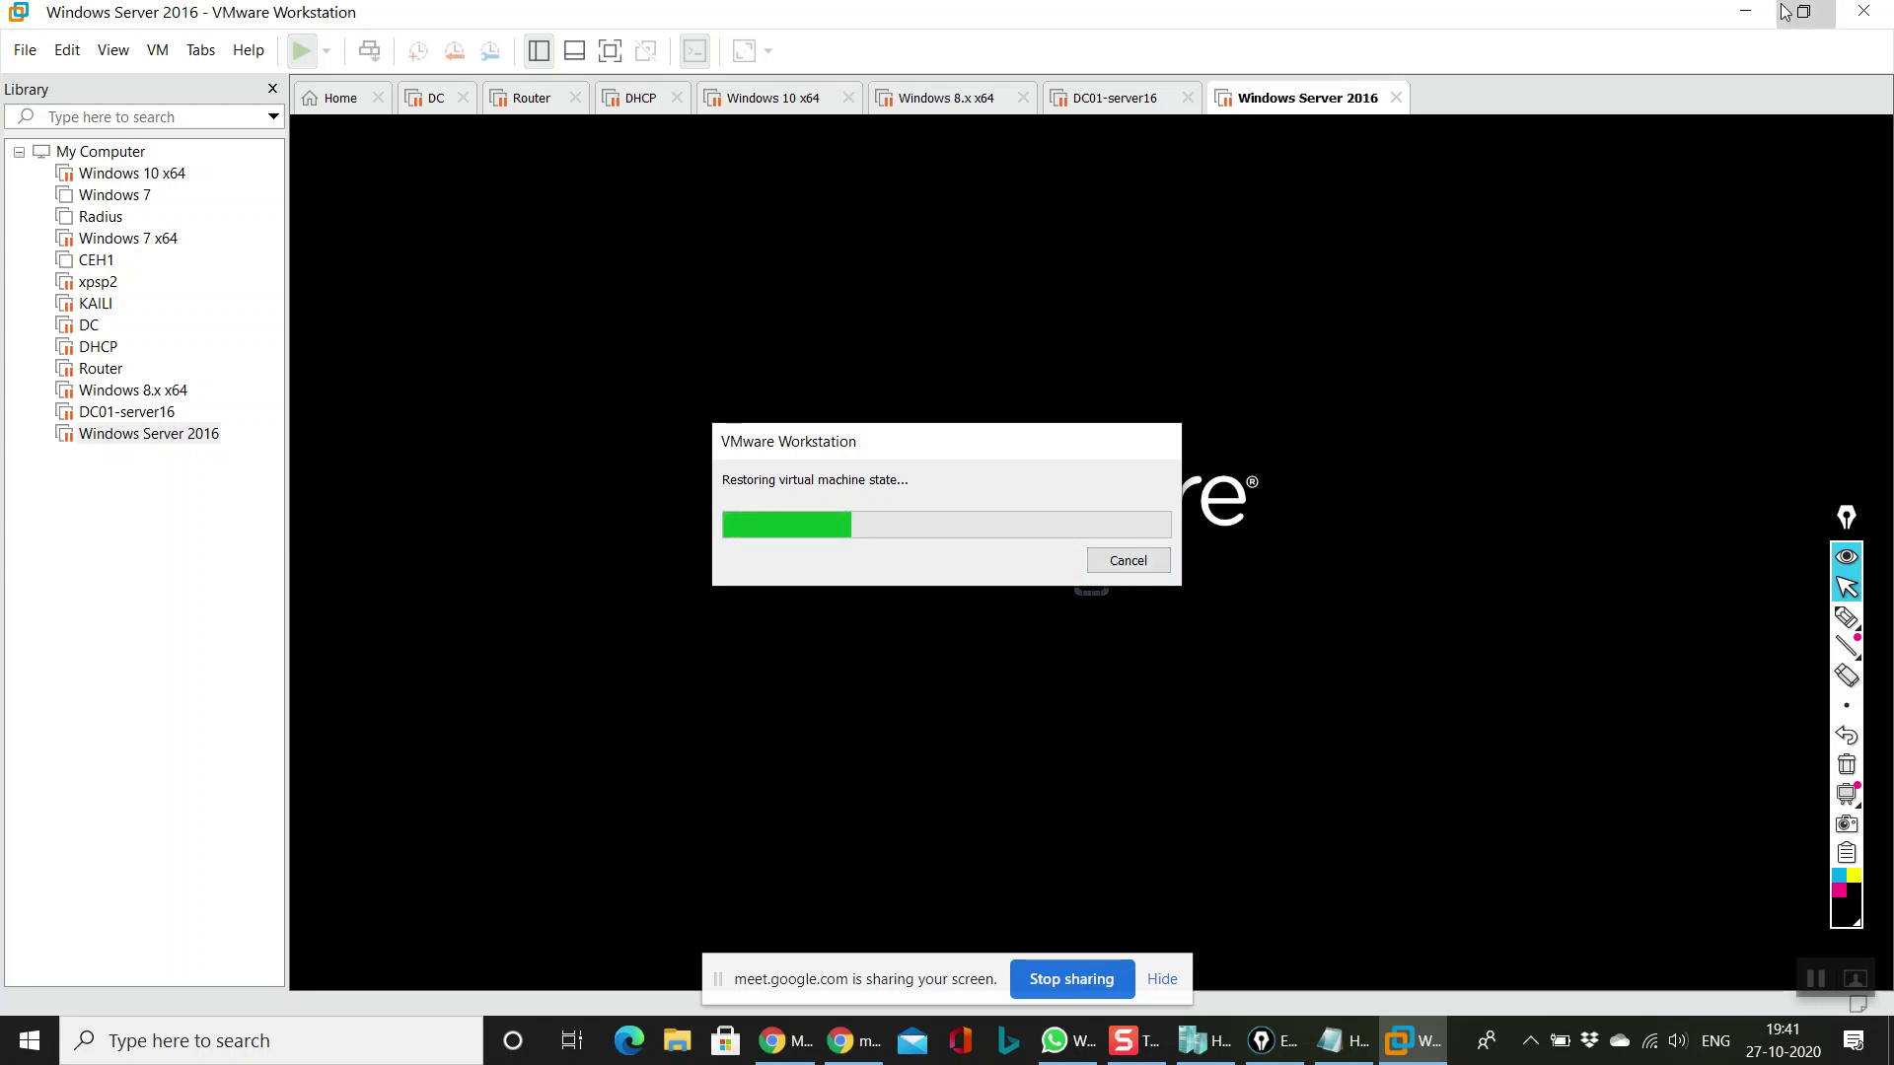
left_click(1160, 570)
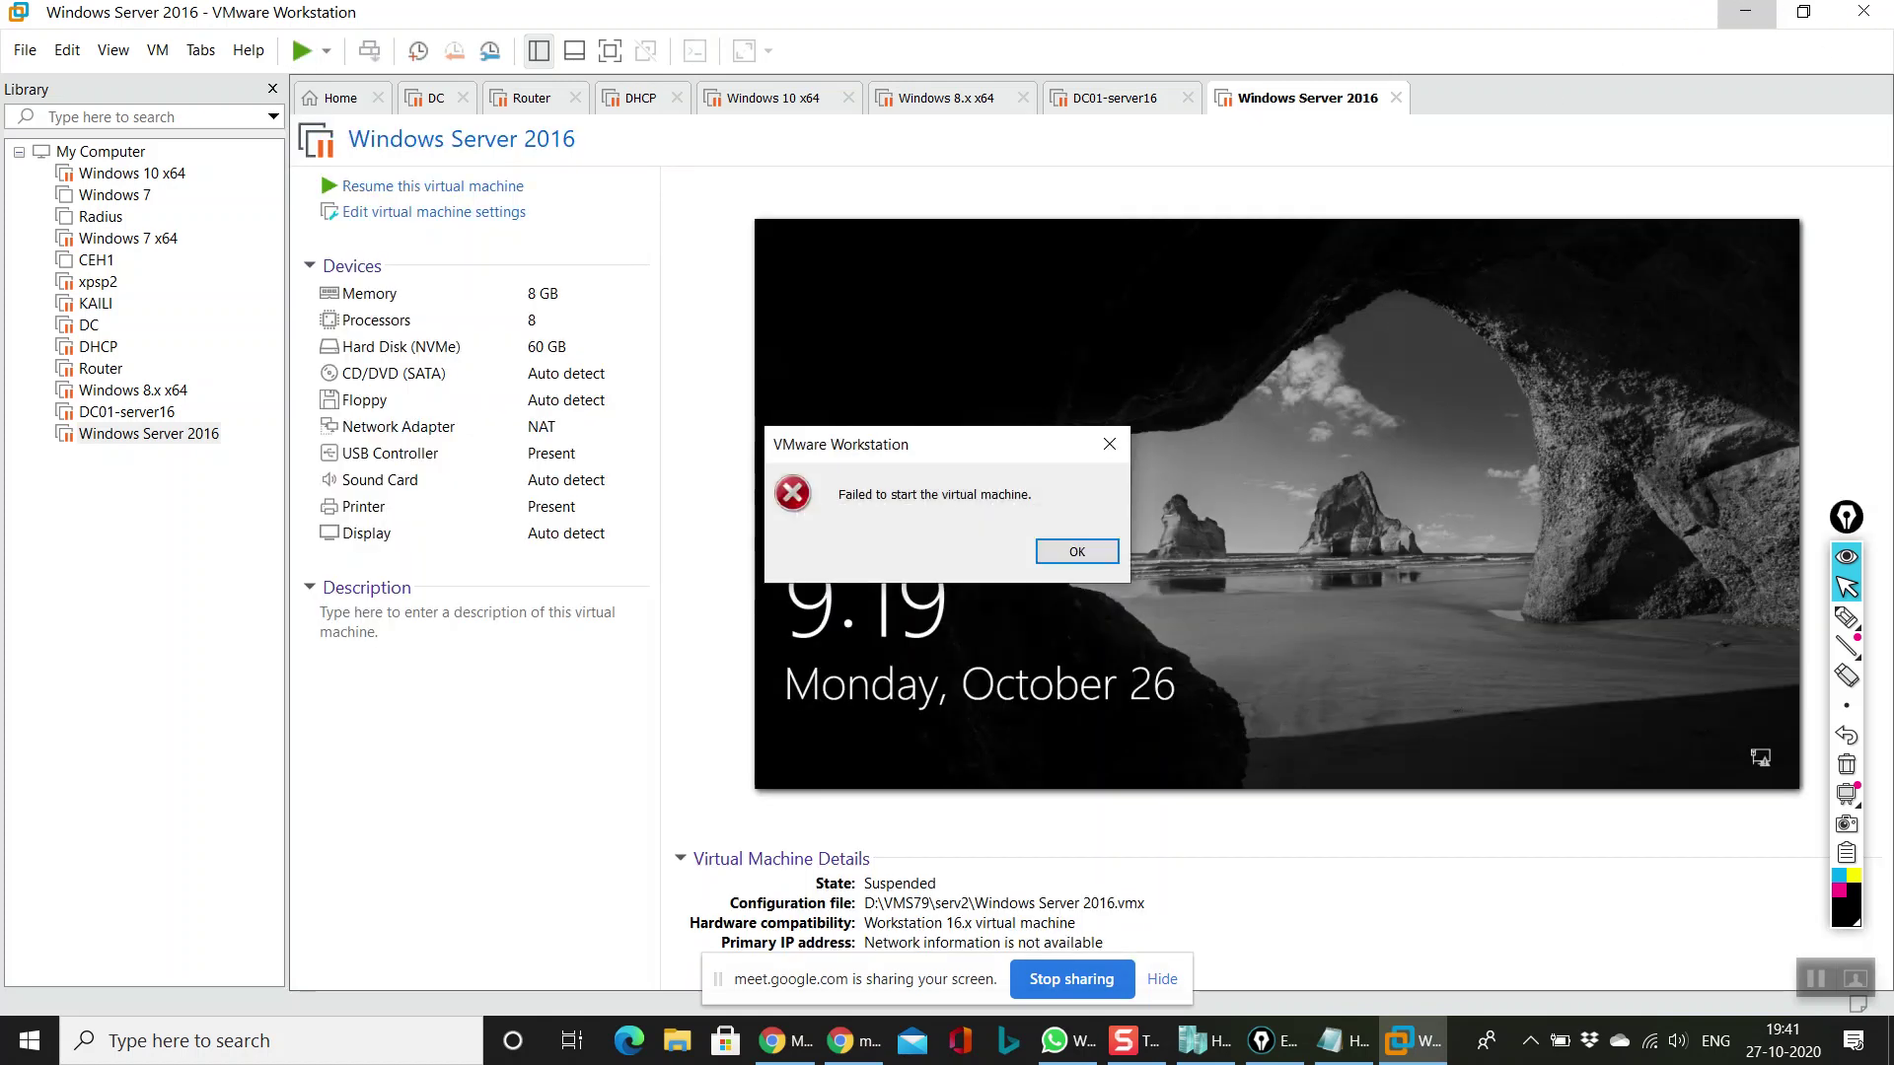
left_click(1077, 551)
left_click(1863, 11)
Step: Refresh the desktop and bring Hyper-V Manager back to the front showing windowsServer2019
right_click(919, 399)
left_click(1016, 475)
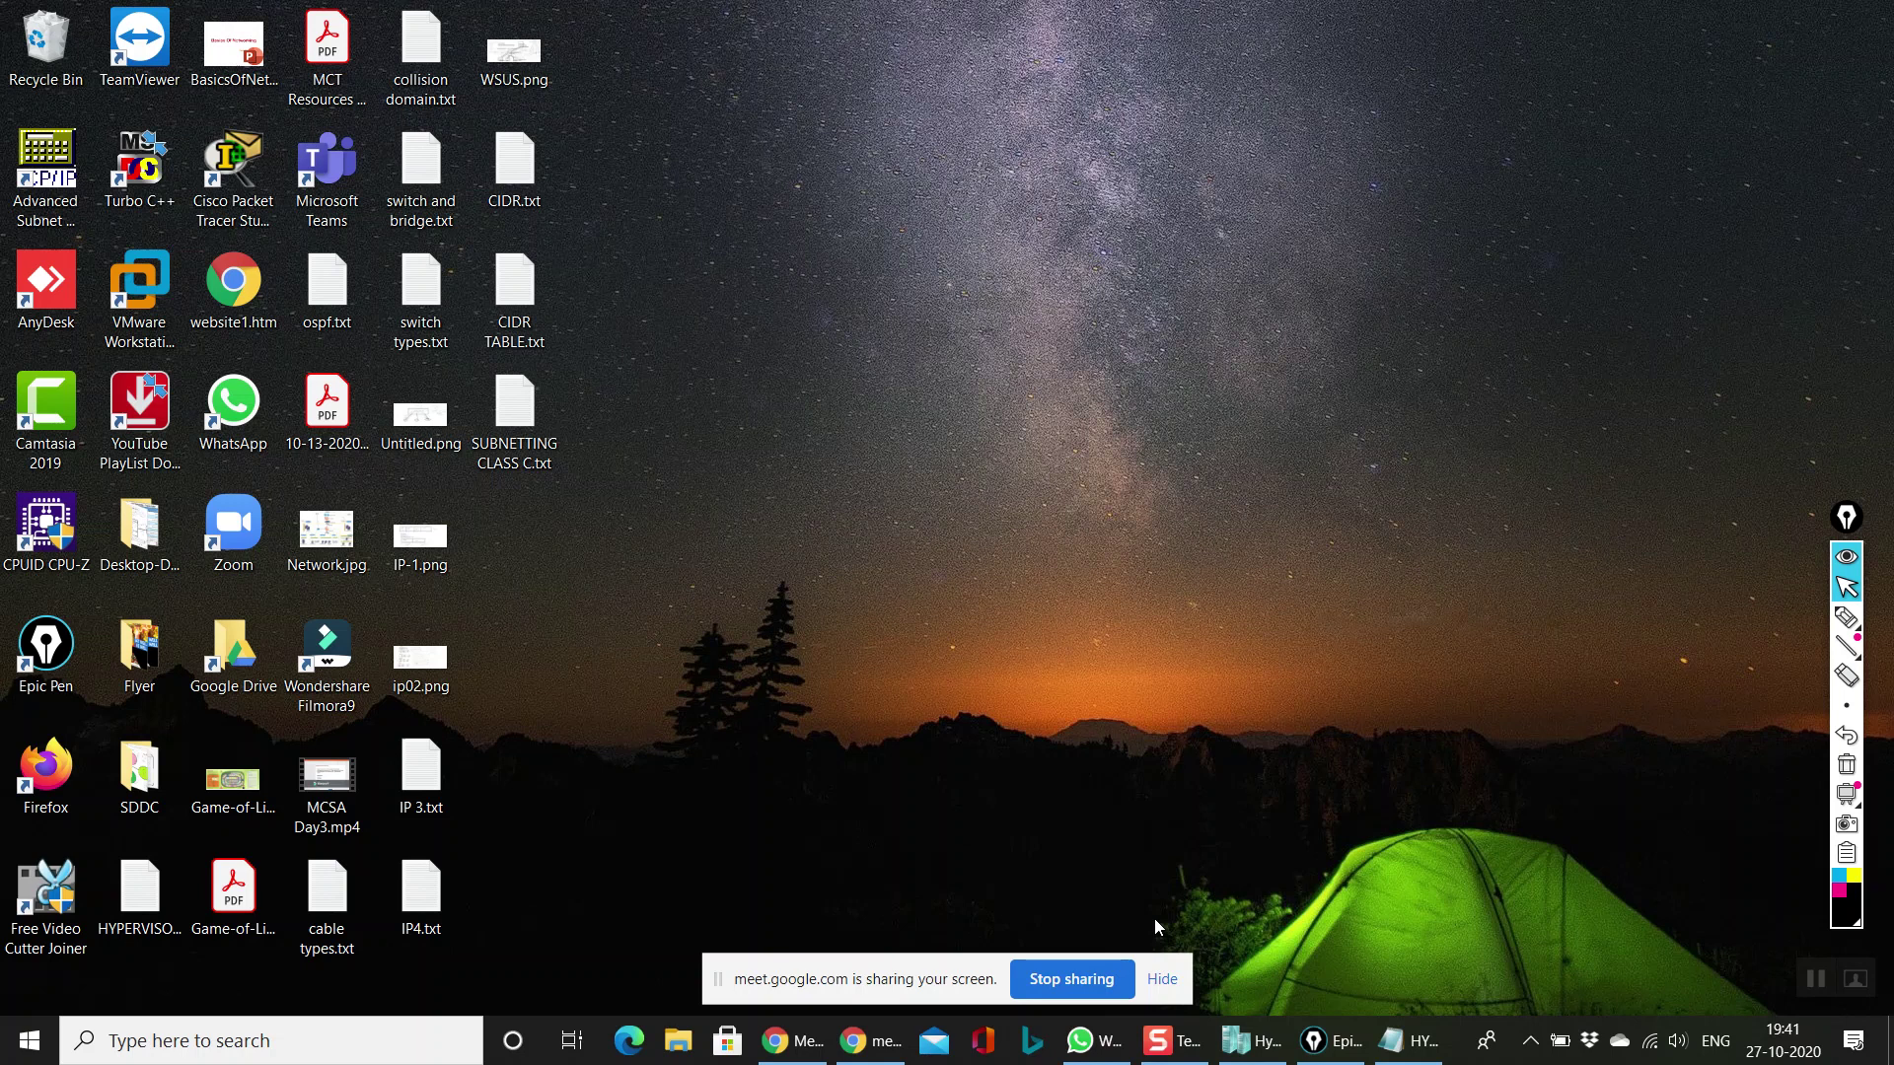
left_click(1245, 1042)
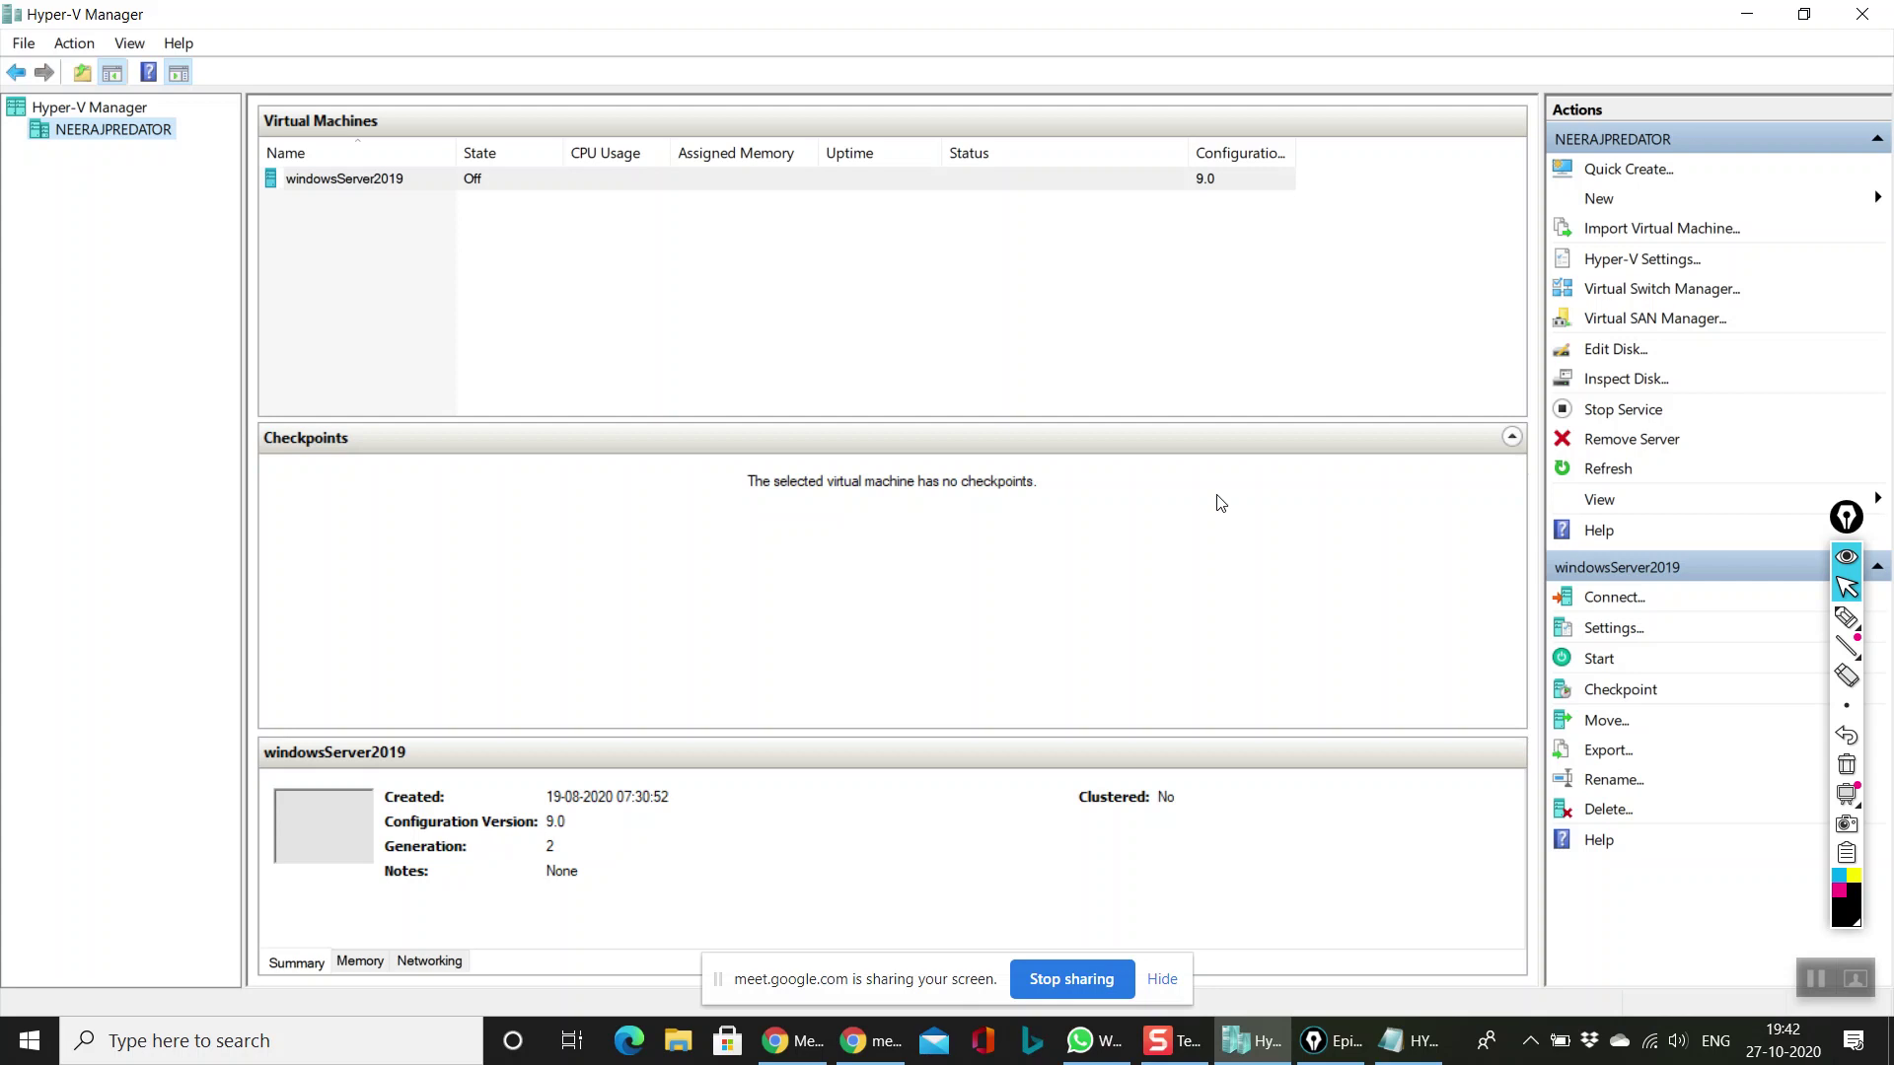
left_click(530, 244)
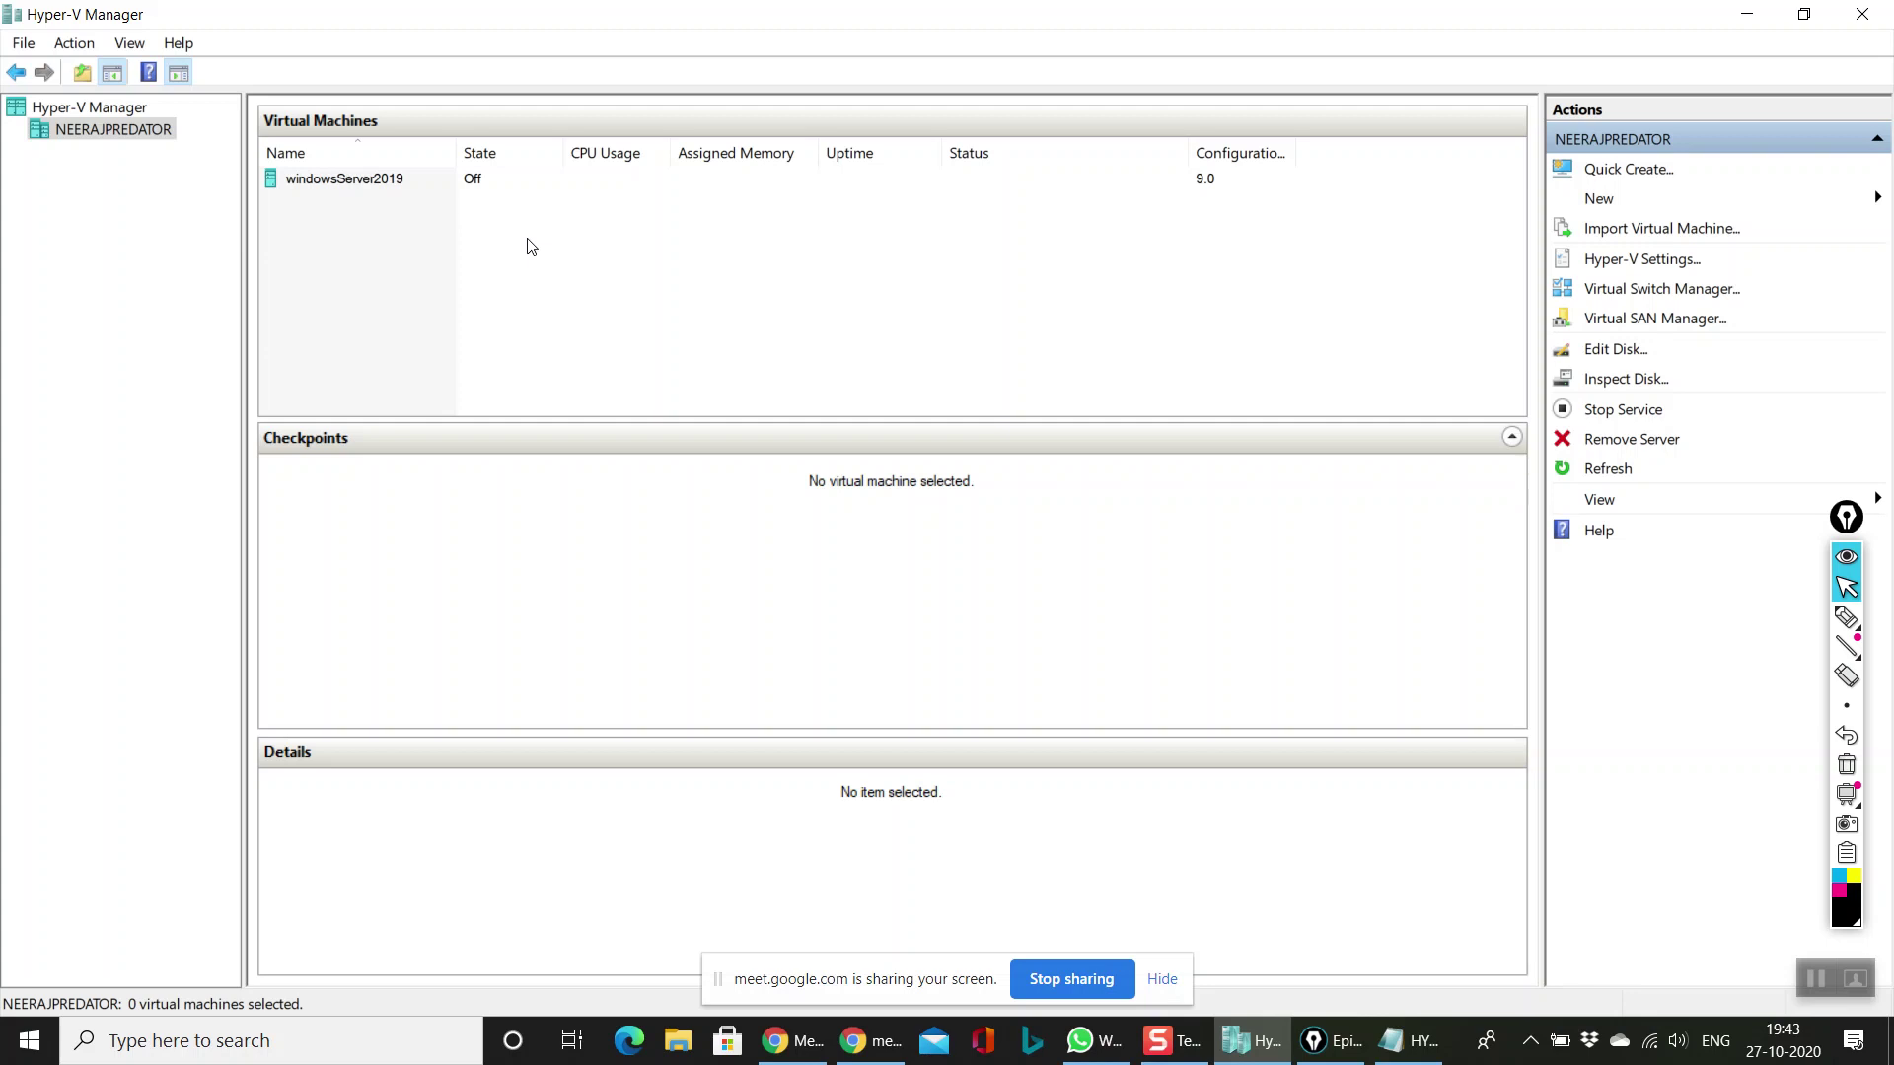
left_click(349, 182)
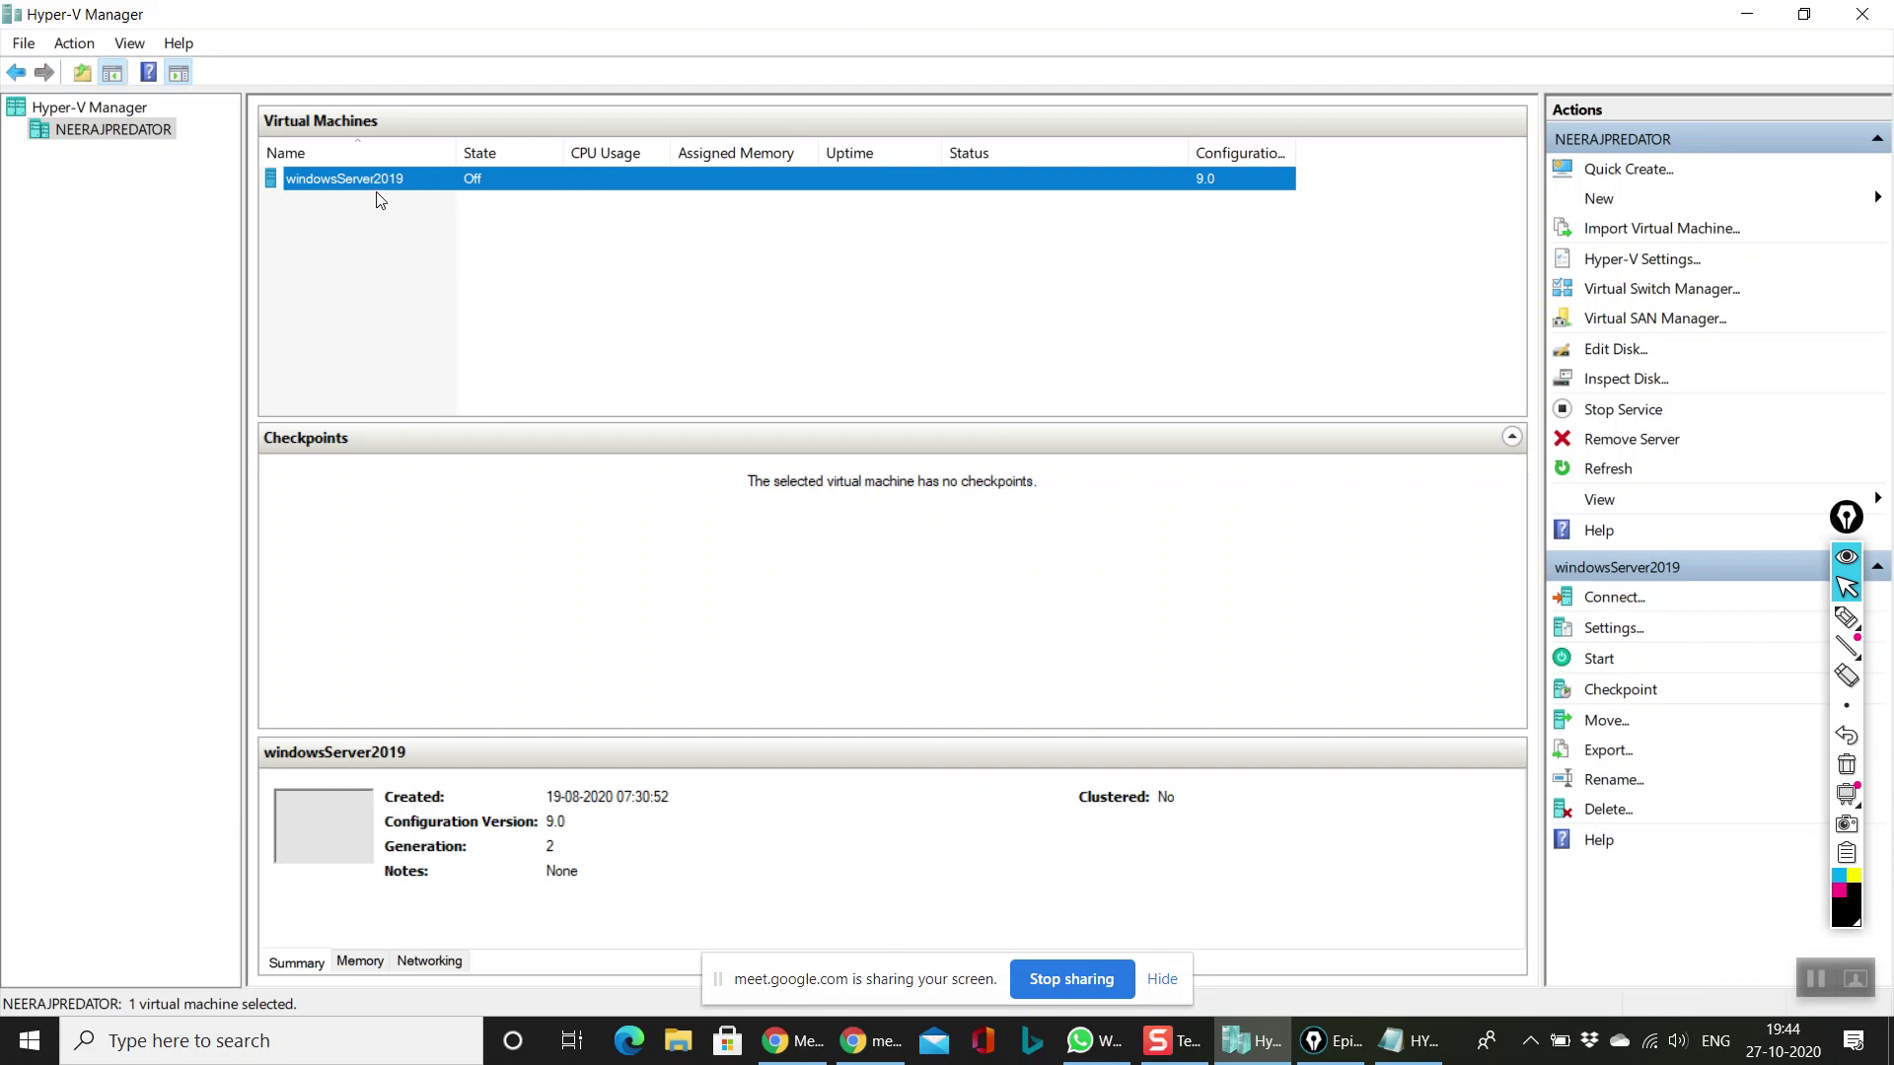
Step: Power on windowsServer2019, connect its console at 1366 by 768, and sign in with the Administrator password
double_click(381, 187)
left_click(756, 372)
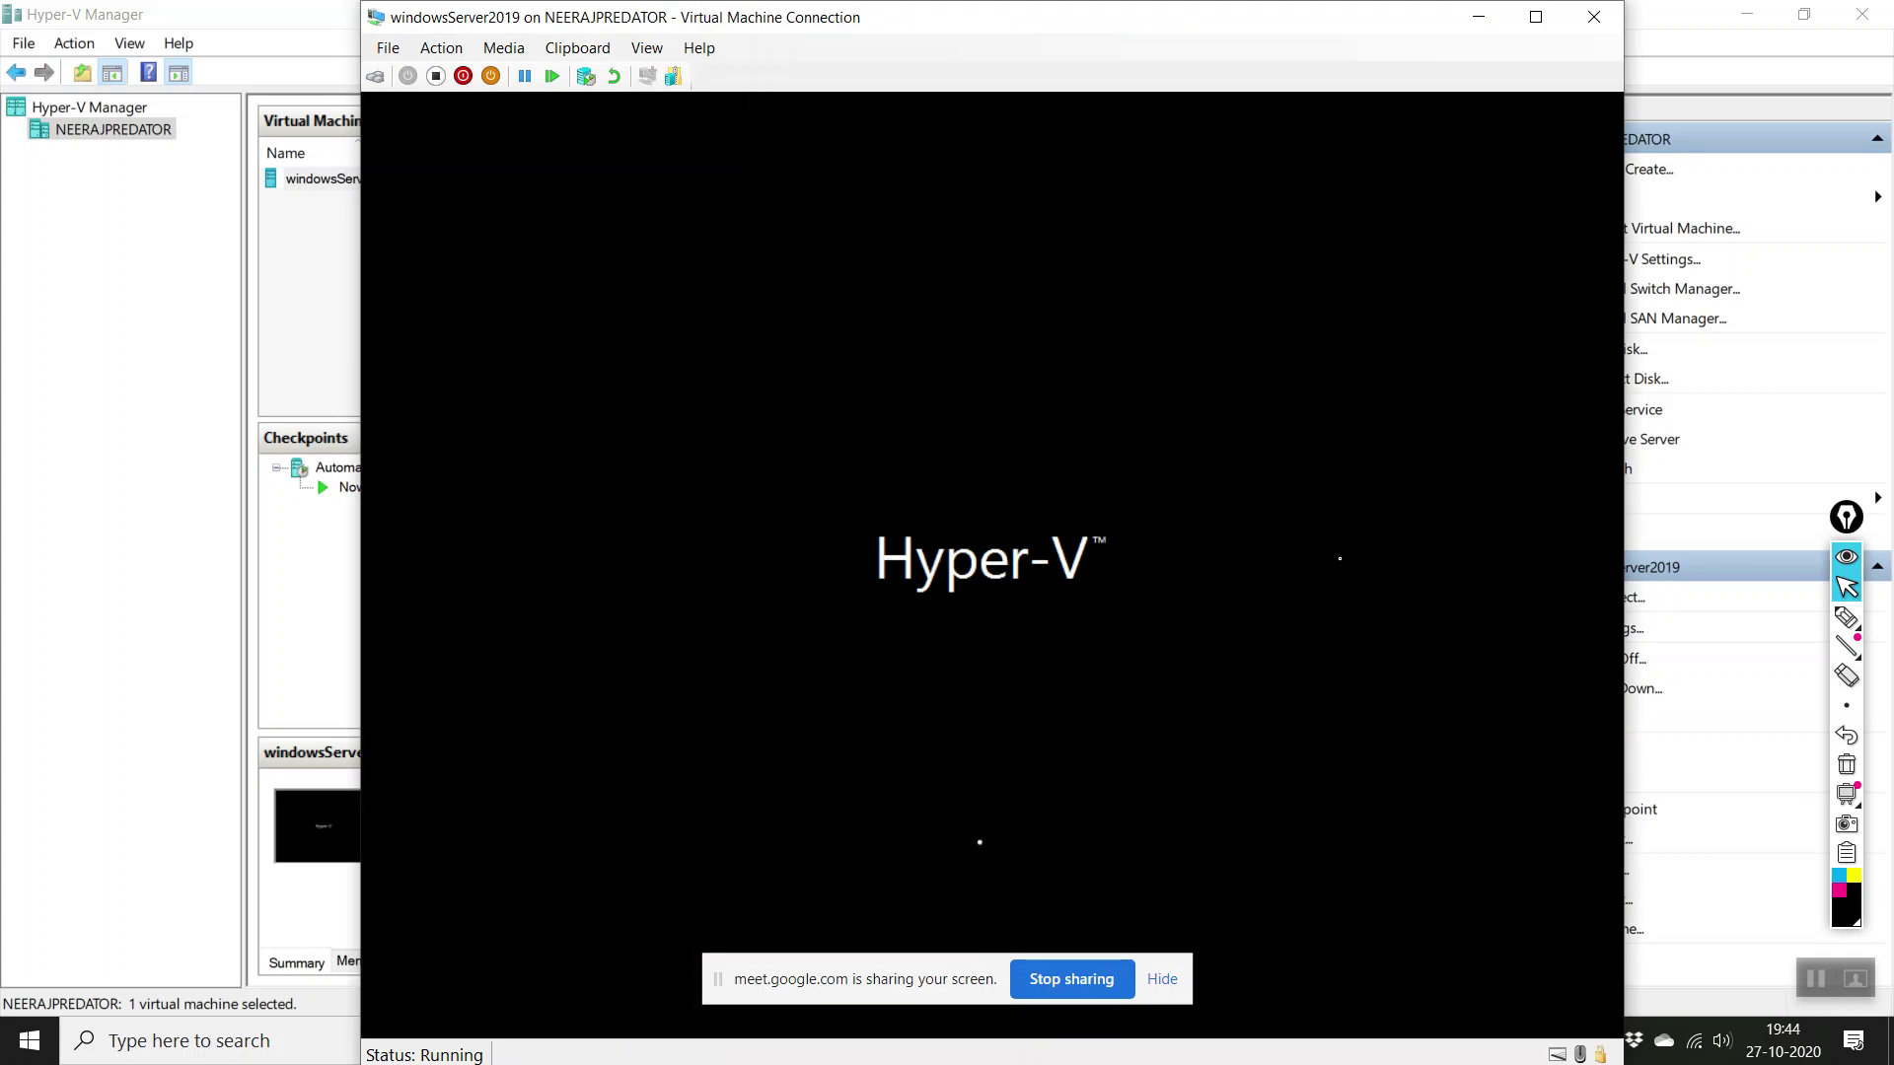
left_click(1171, 988)
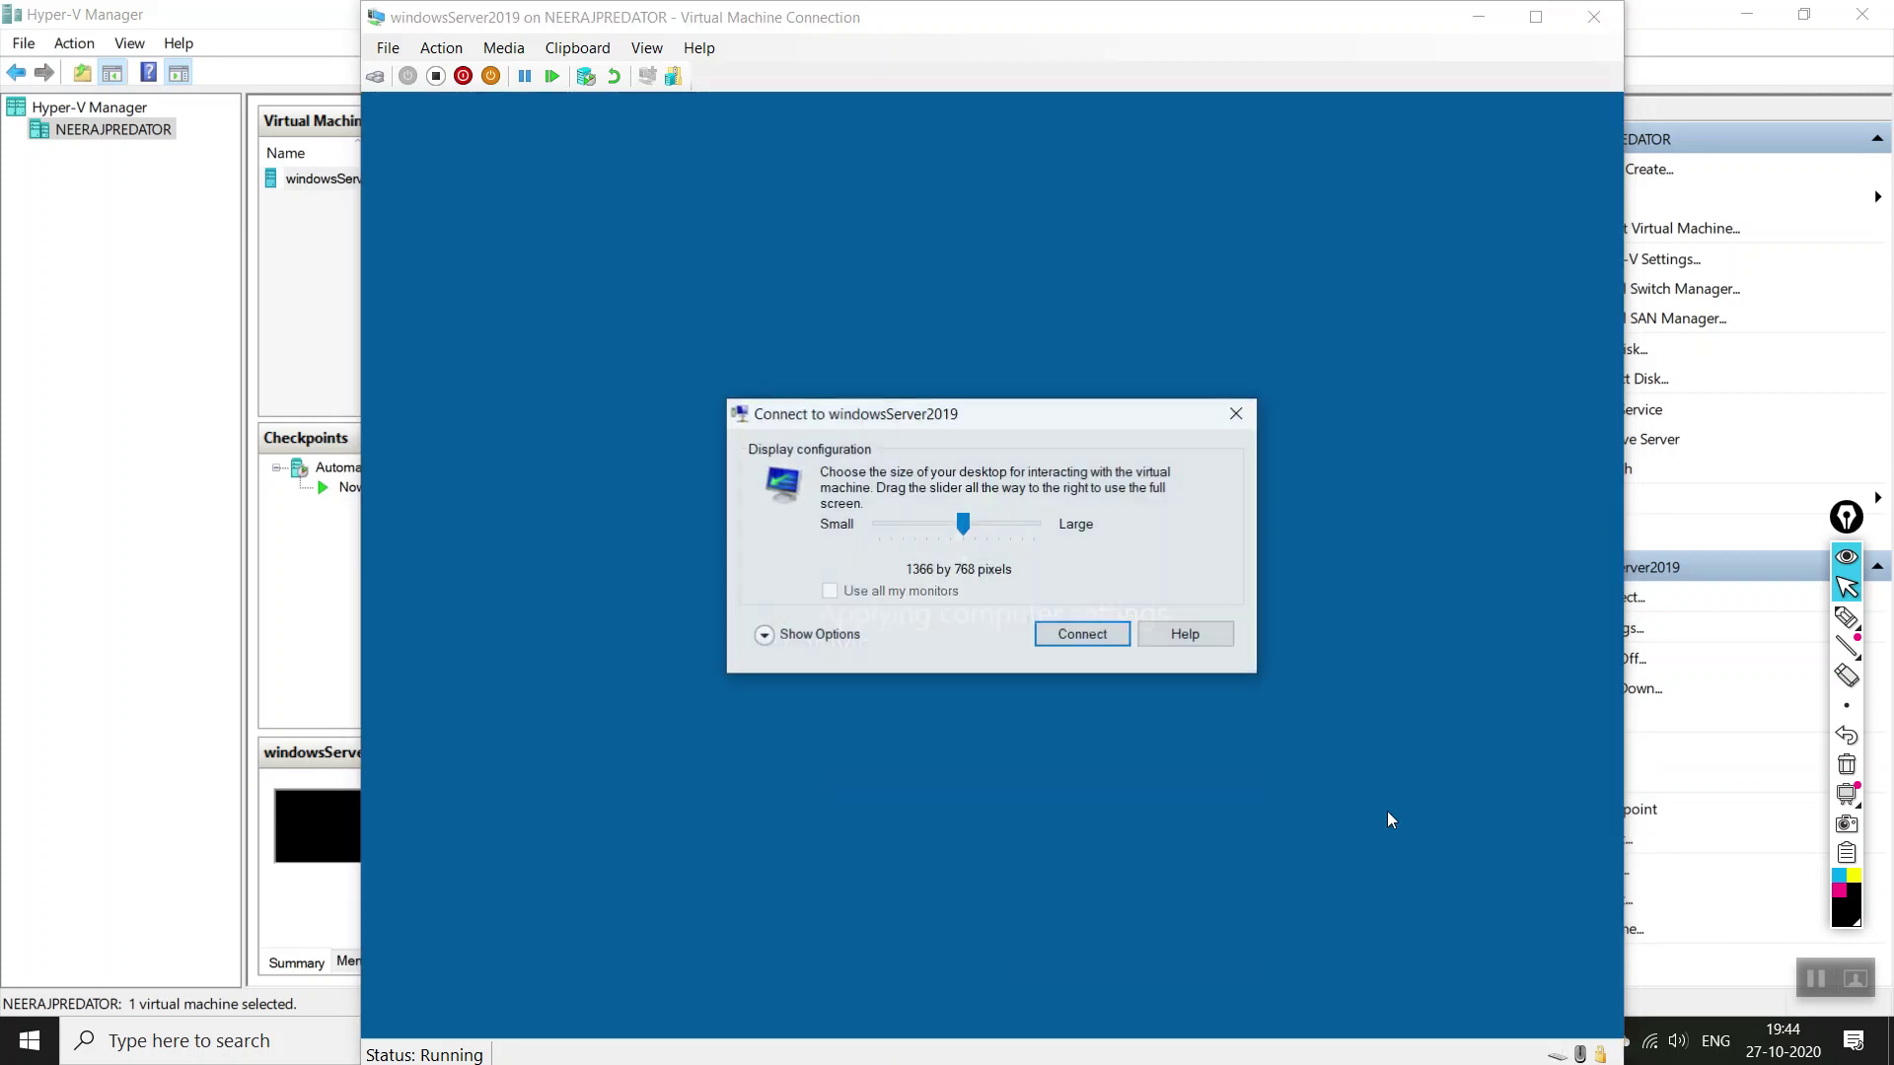
left_click(1105, 636)
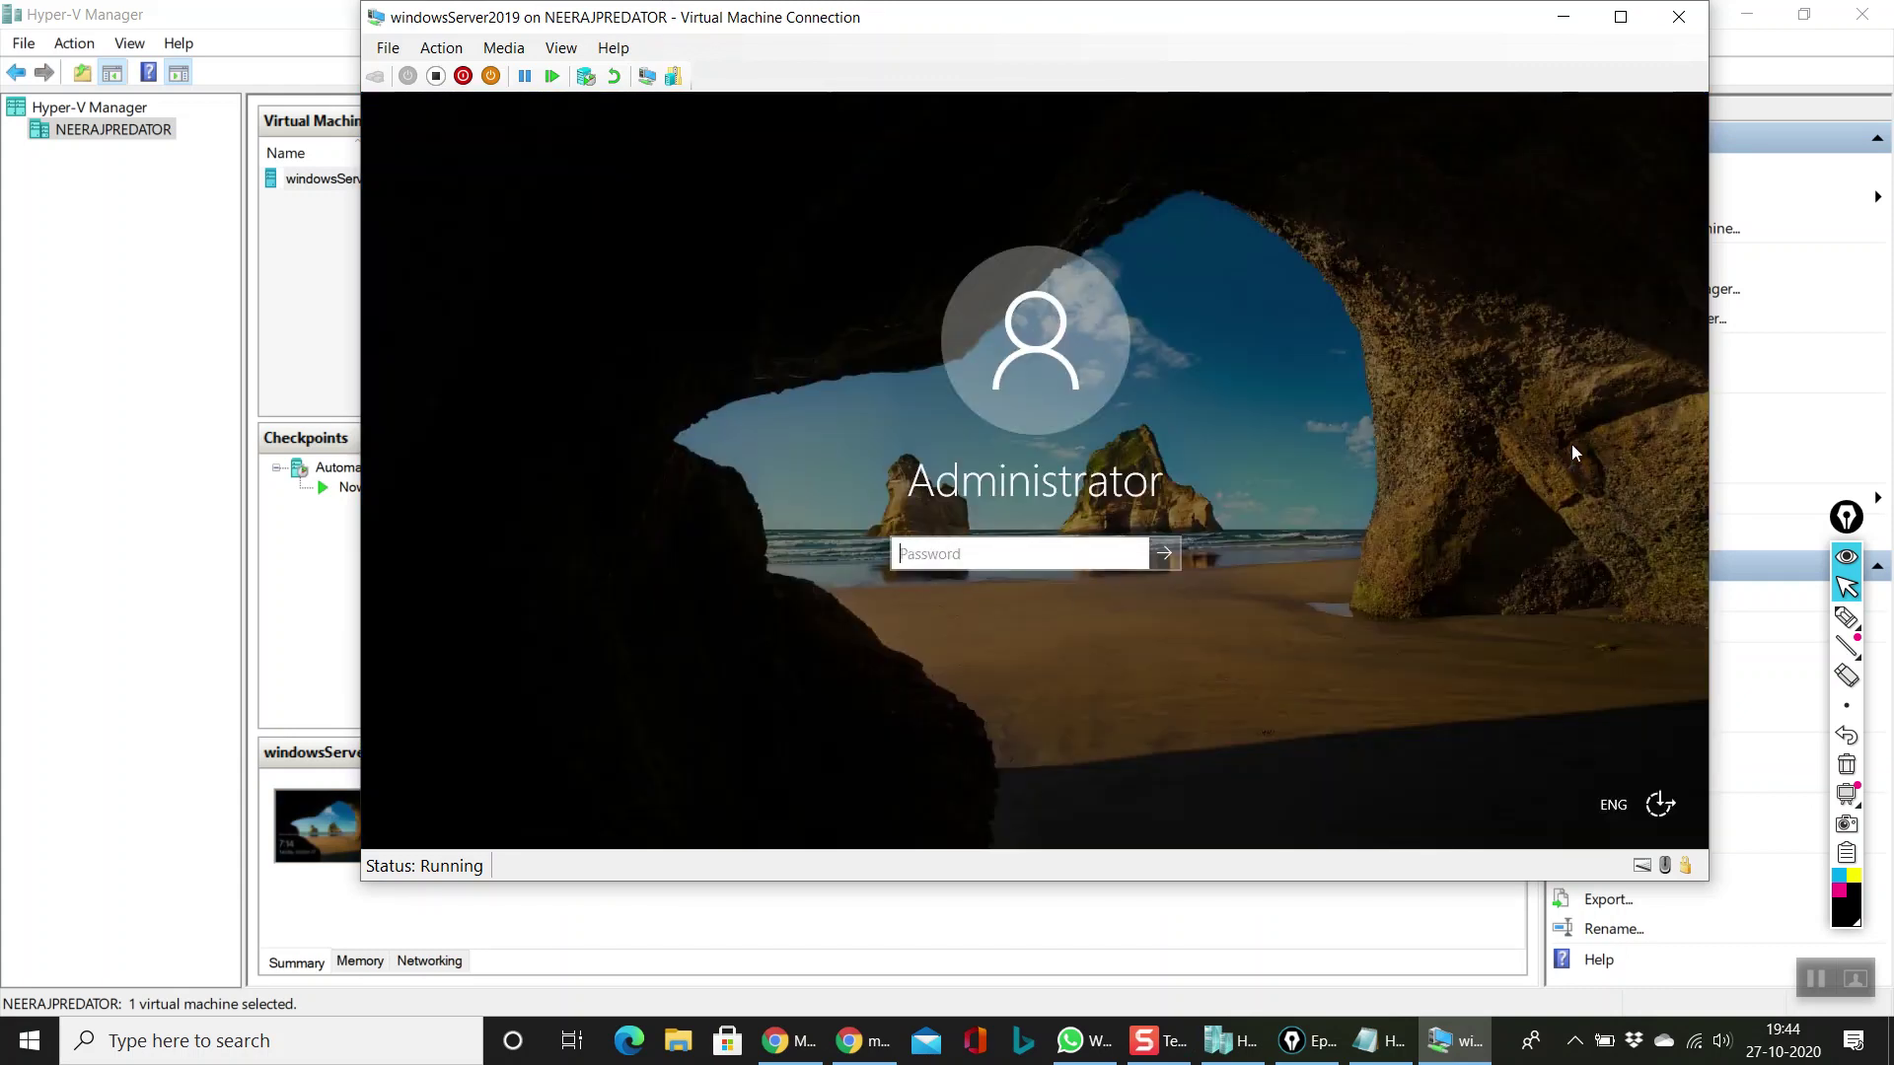
type("P@ssw0rd")
key("Return")
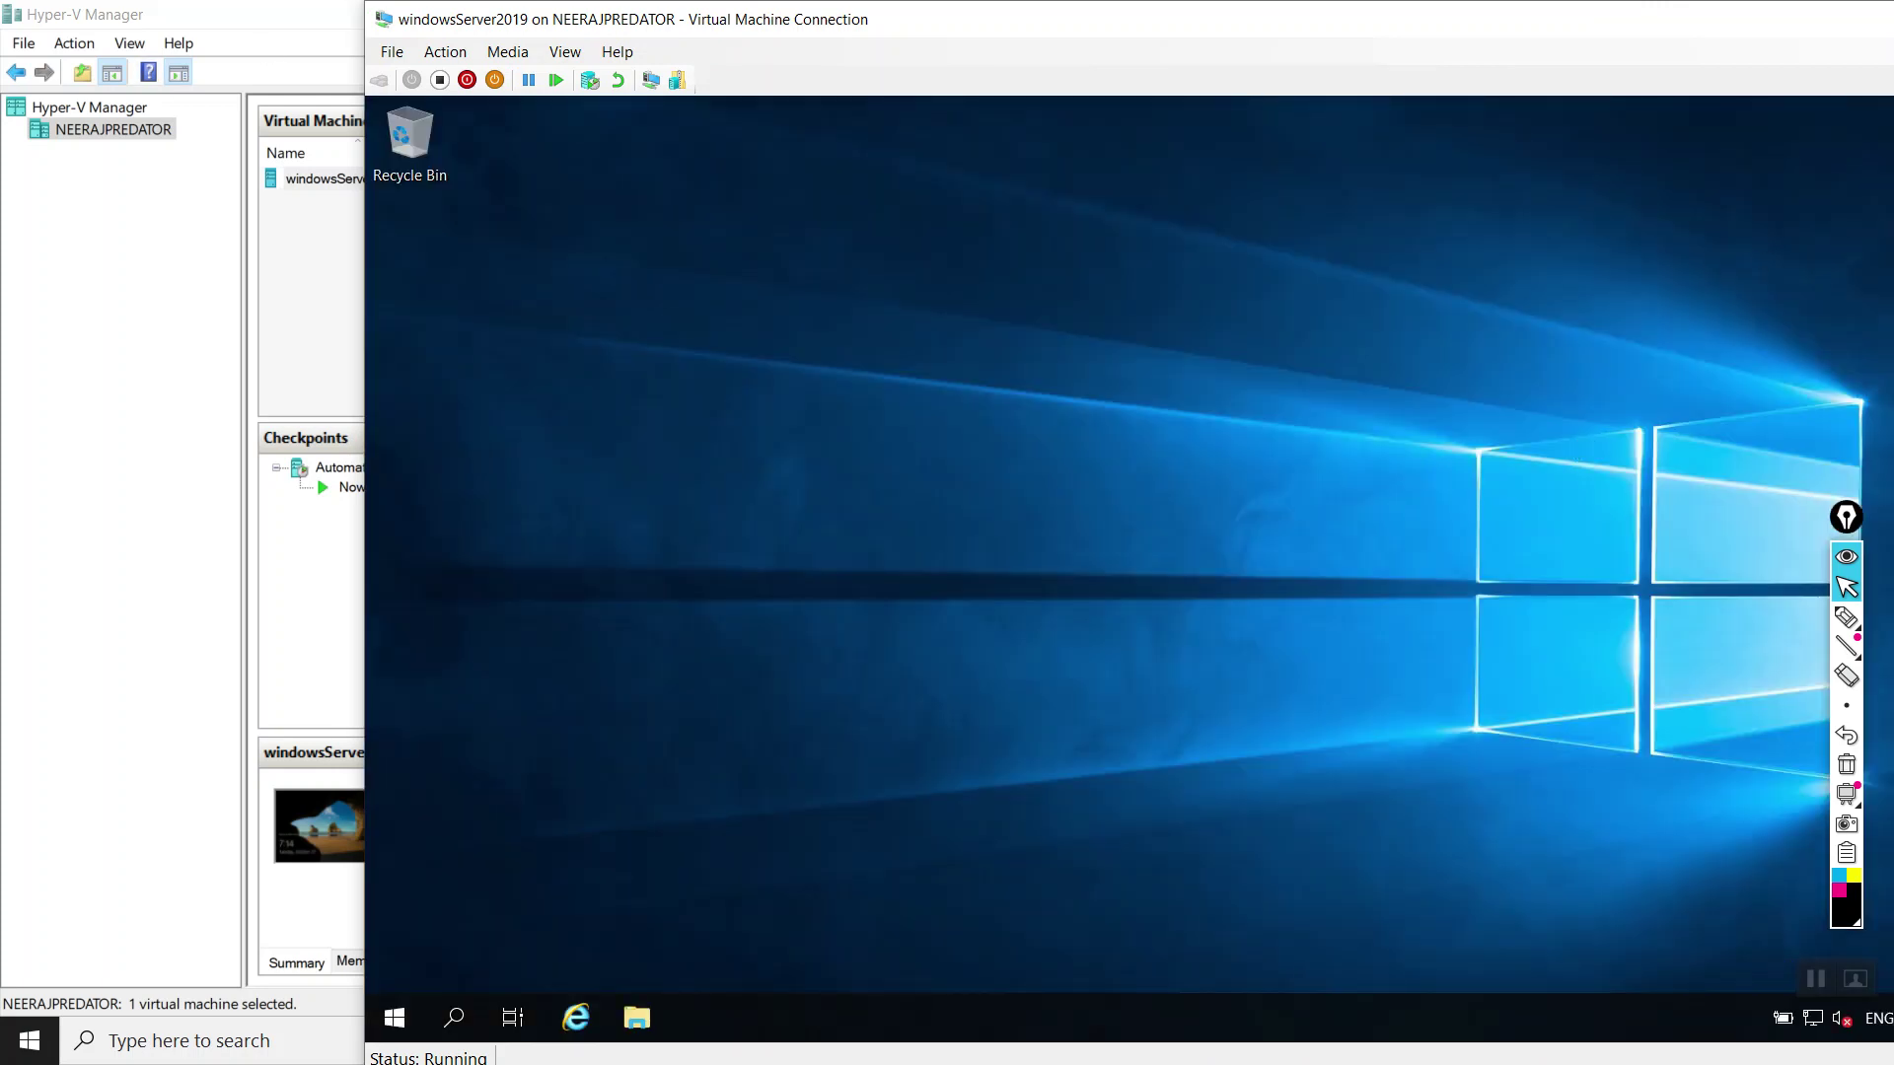
Step: Maximize the VM window, answer the network discovery prompt and permanently dismiss the Windows Admin Center prompt
double_click(806, 23)
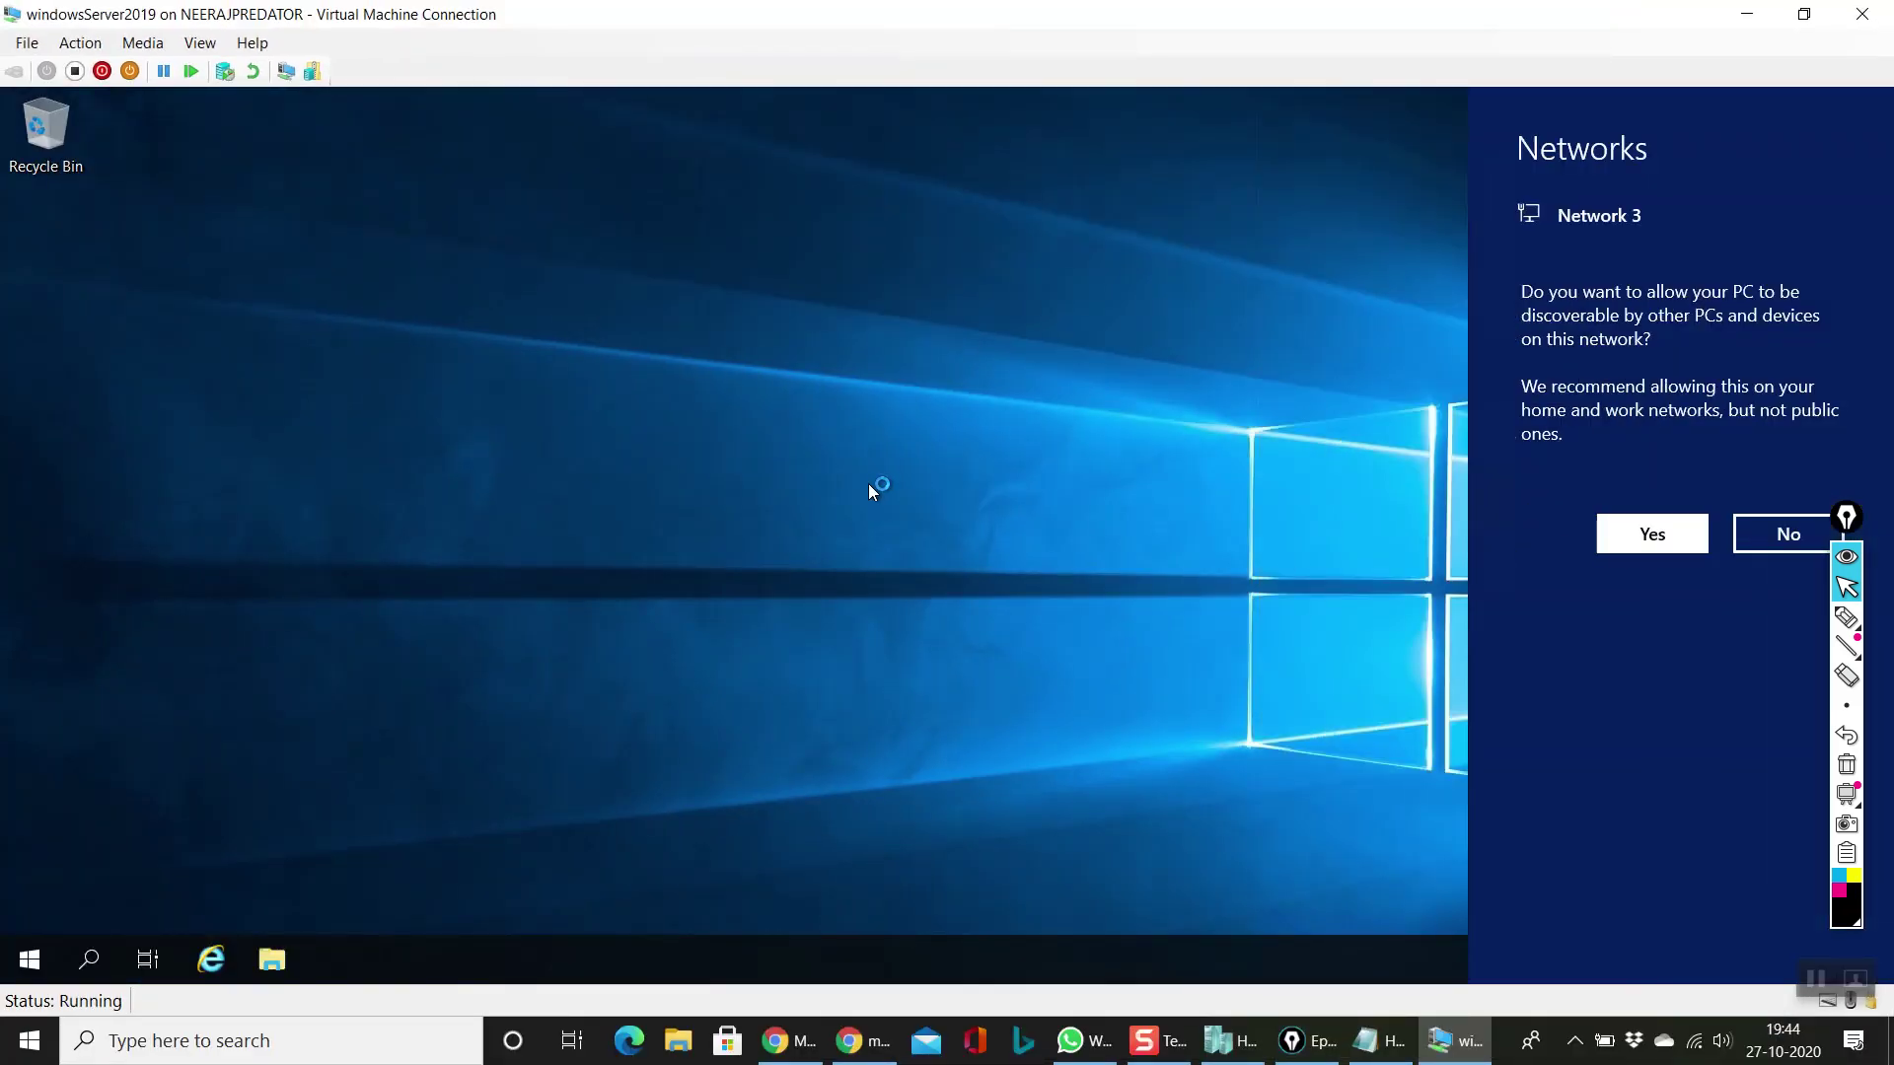
left_click(868, 484)
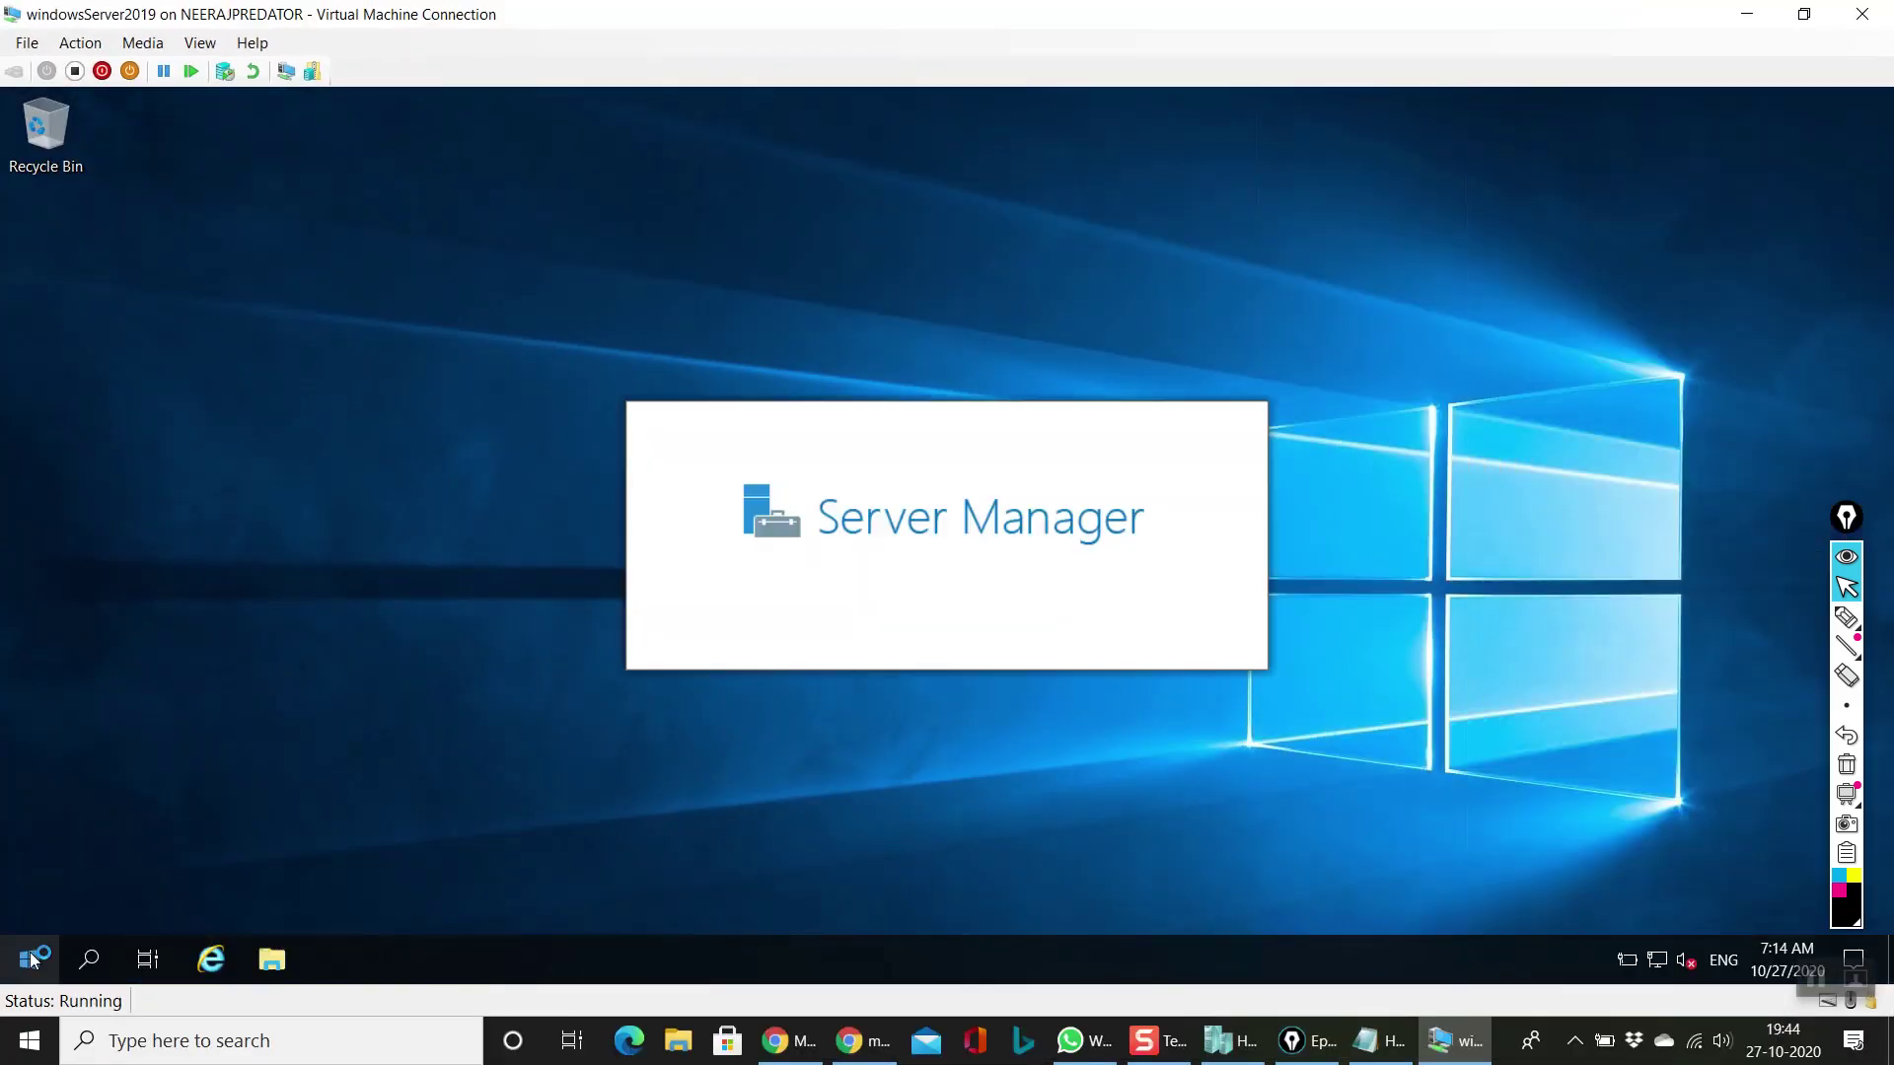
left_click(31, 949)
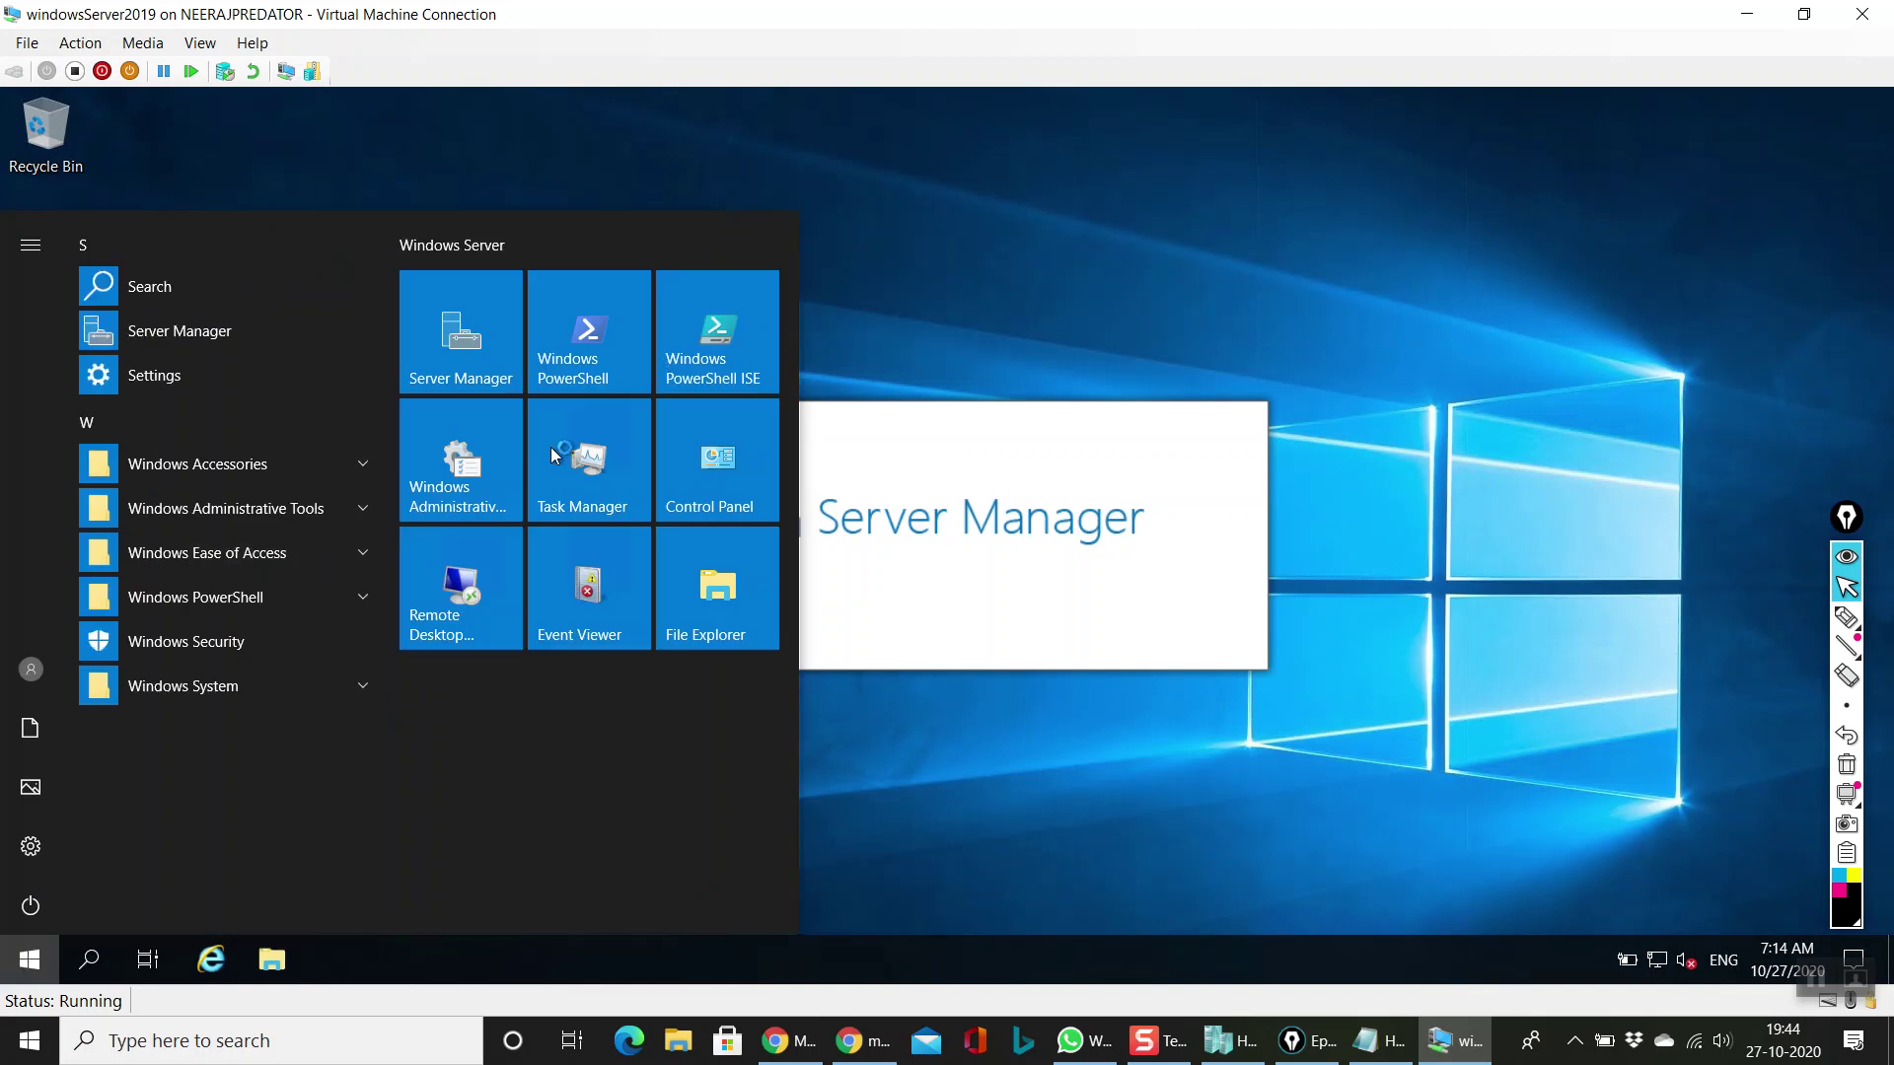
left_click(1025, 179)
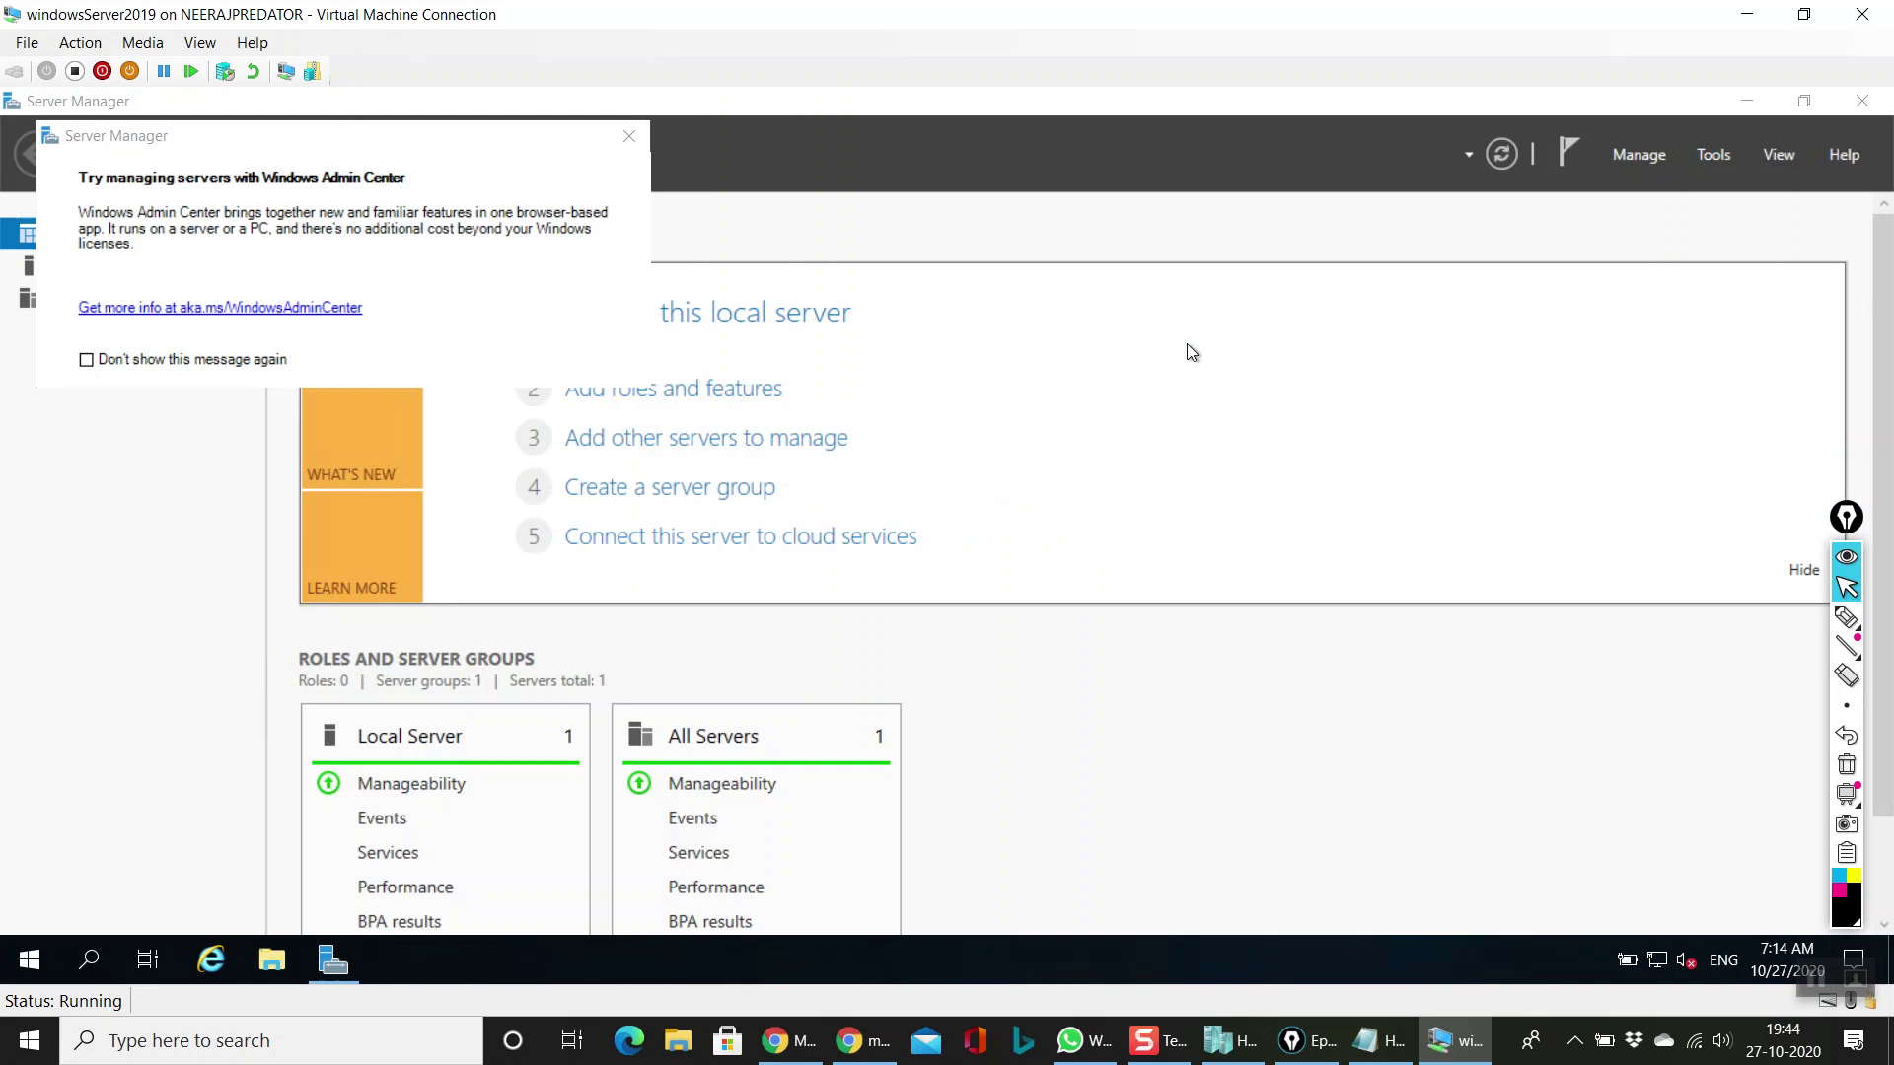
left_click(213, 362)
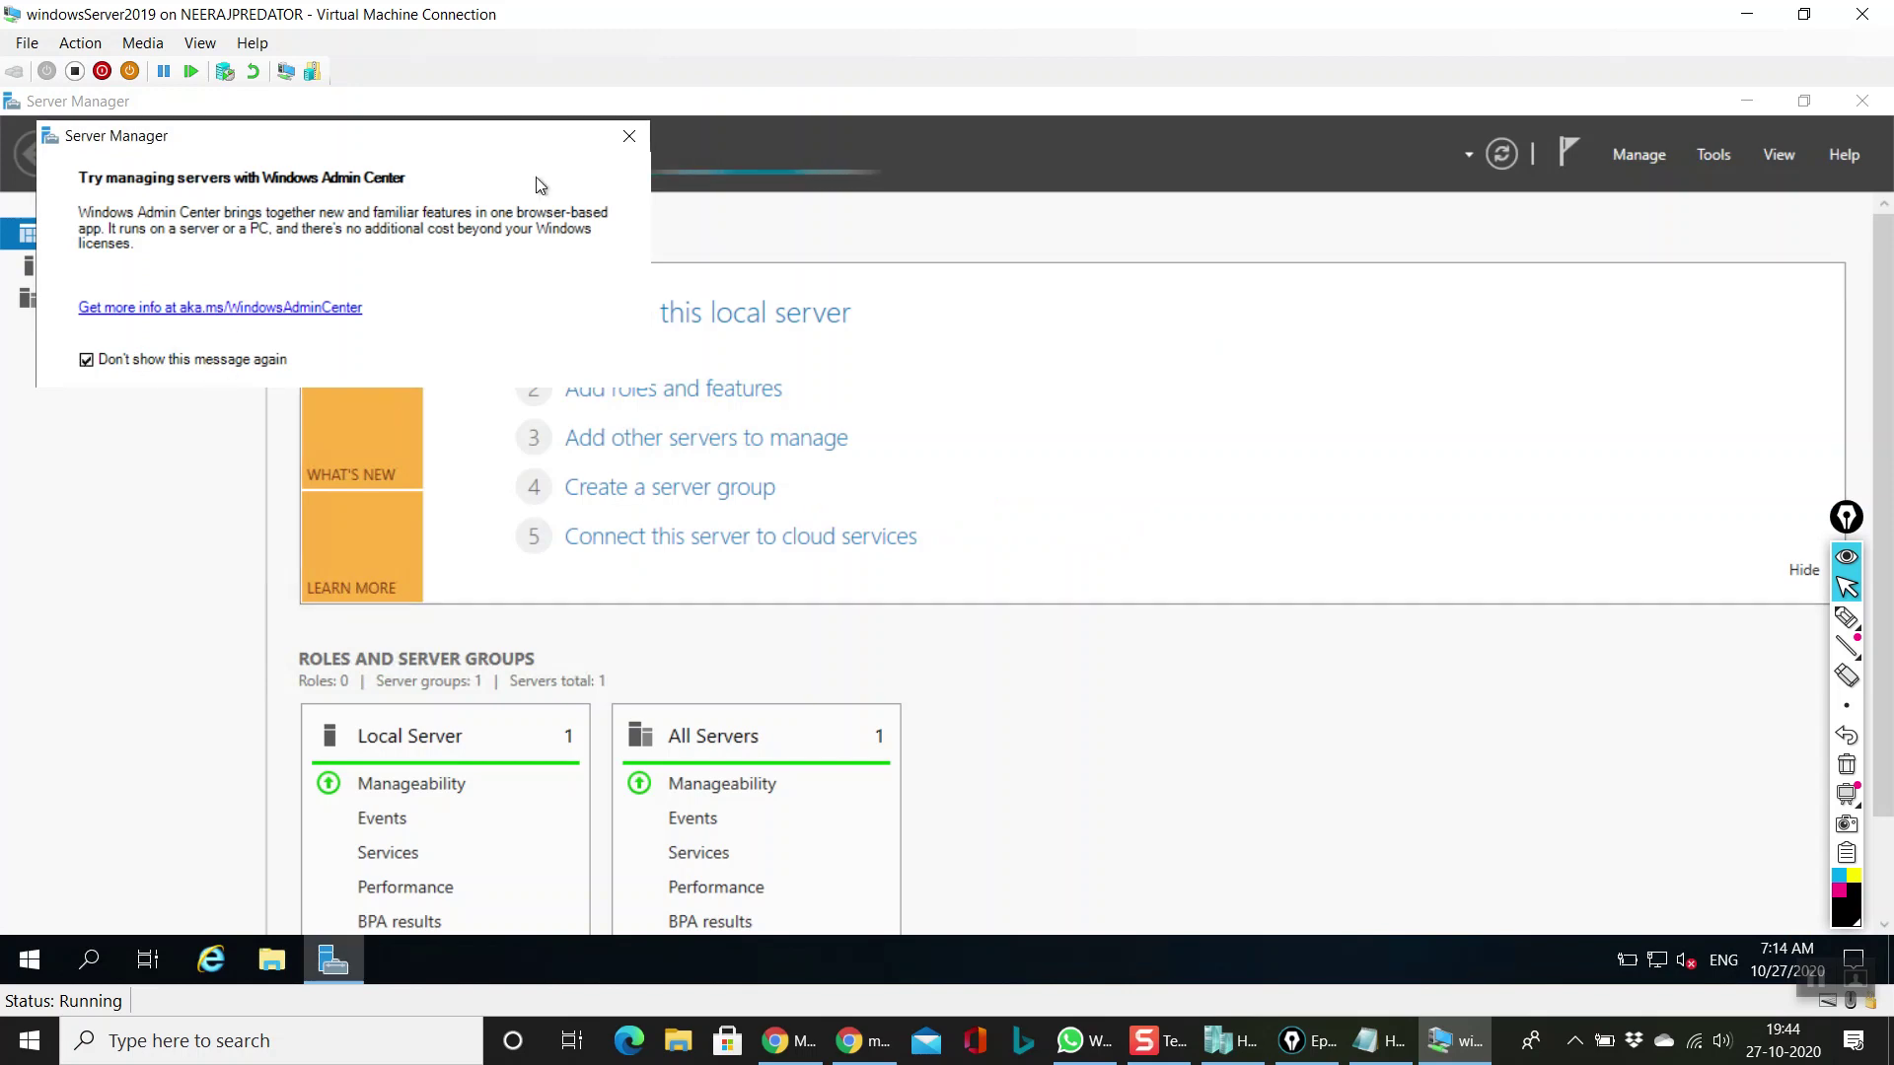
left_click(628, 136)
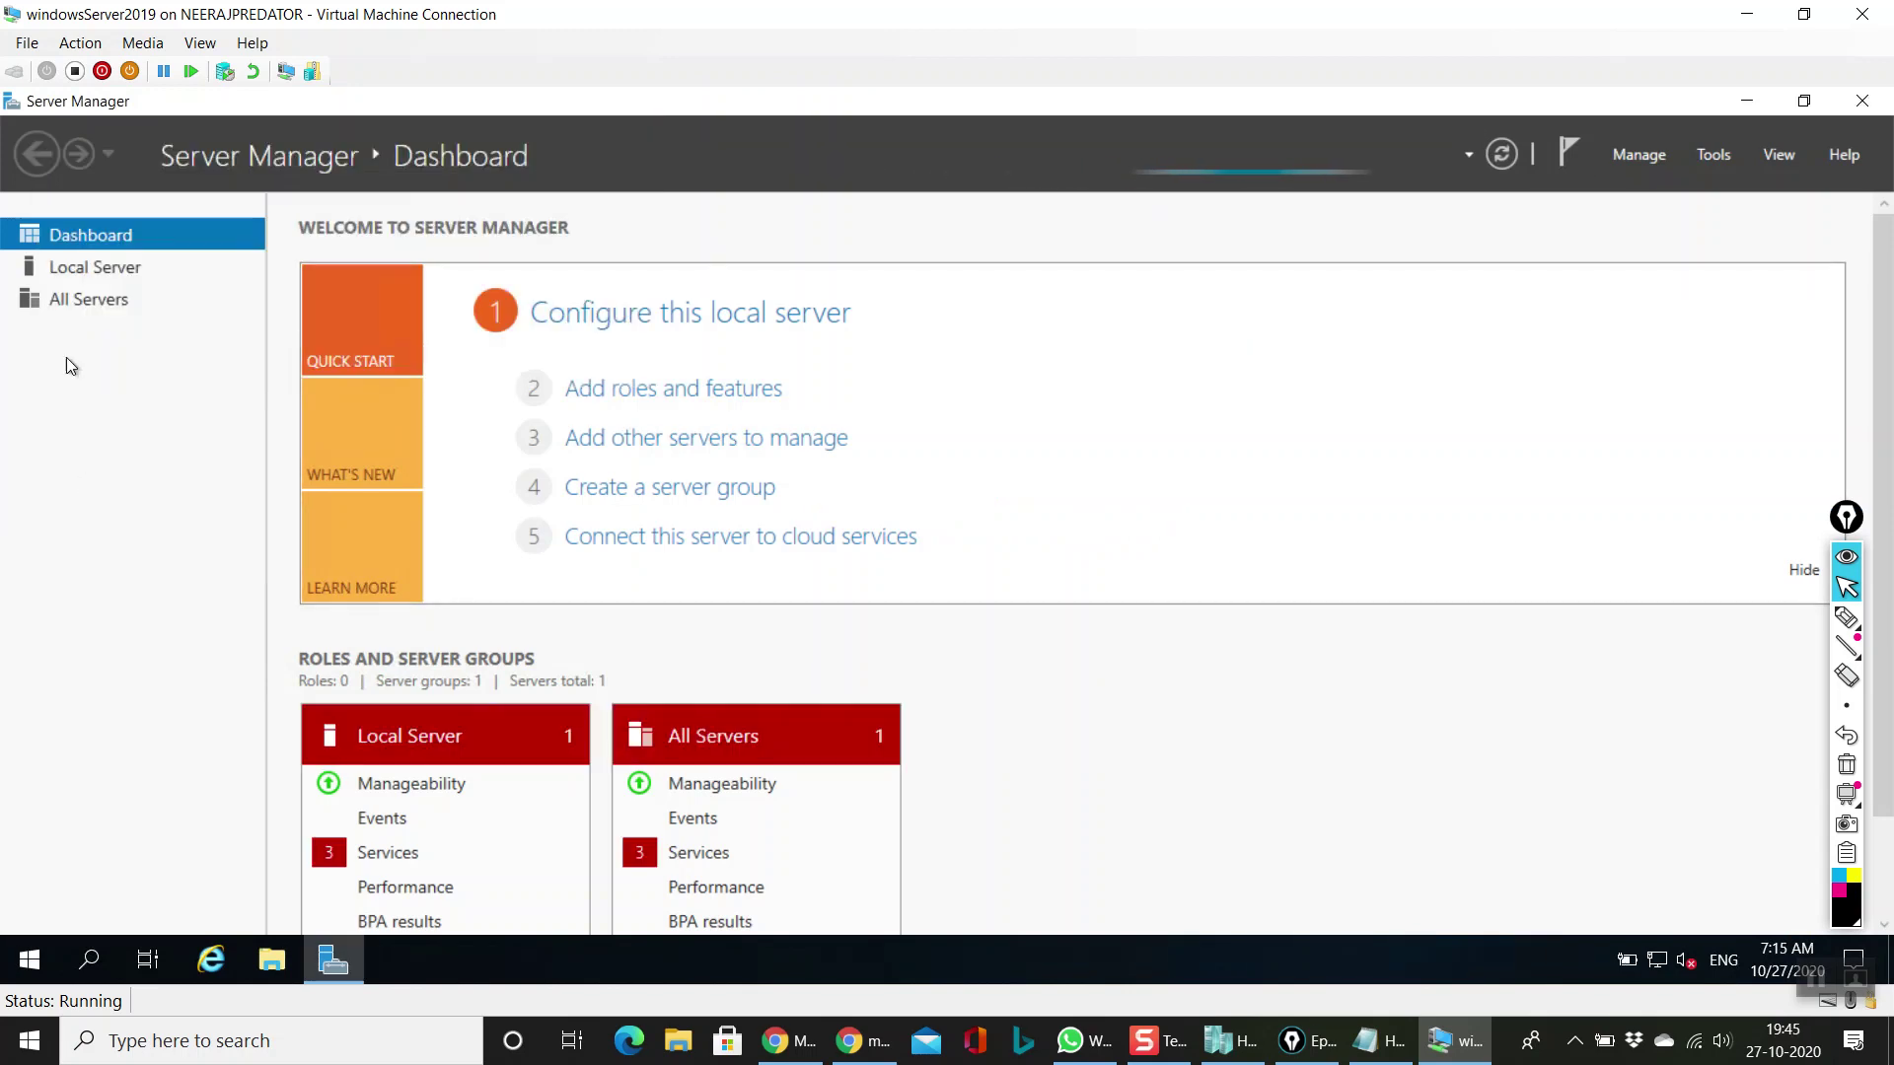
Step: Restore Server Manager and the console window to smaller sizes and move the console aside
scroll(1884, 603, "down", 3)
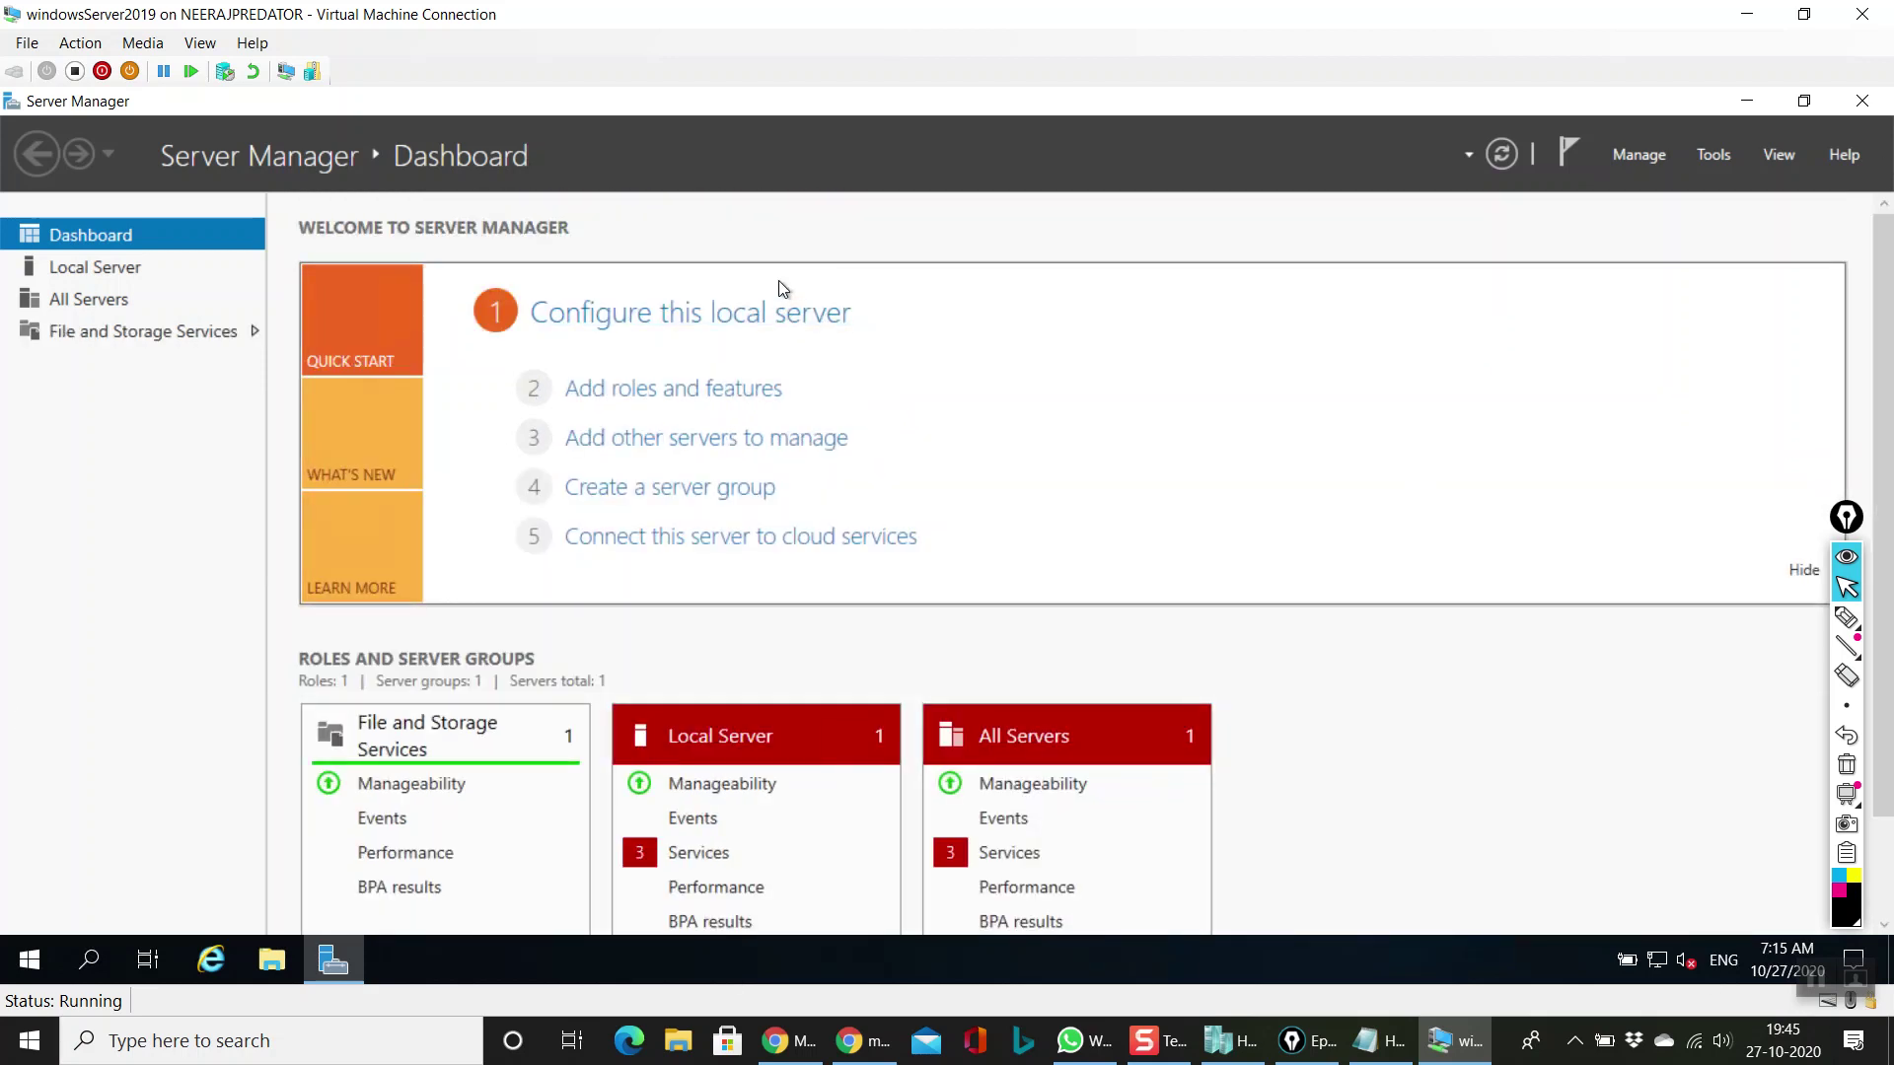
left_click(1803, 101)
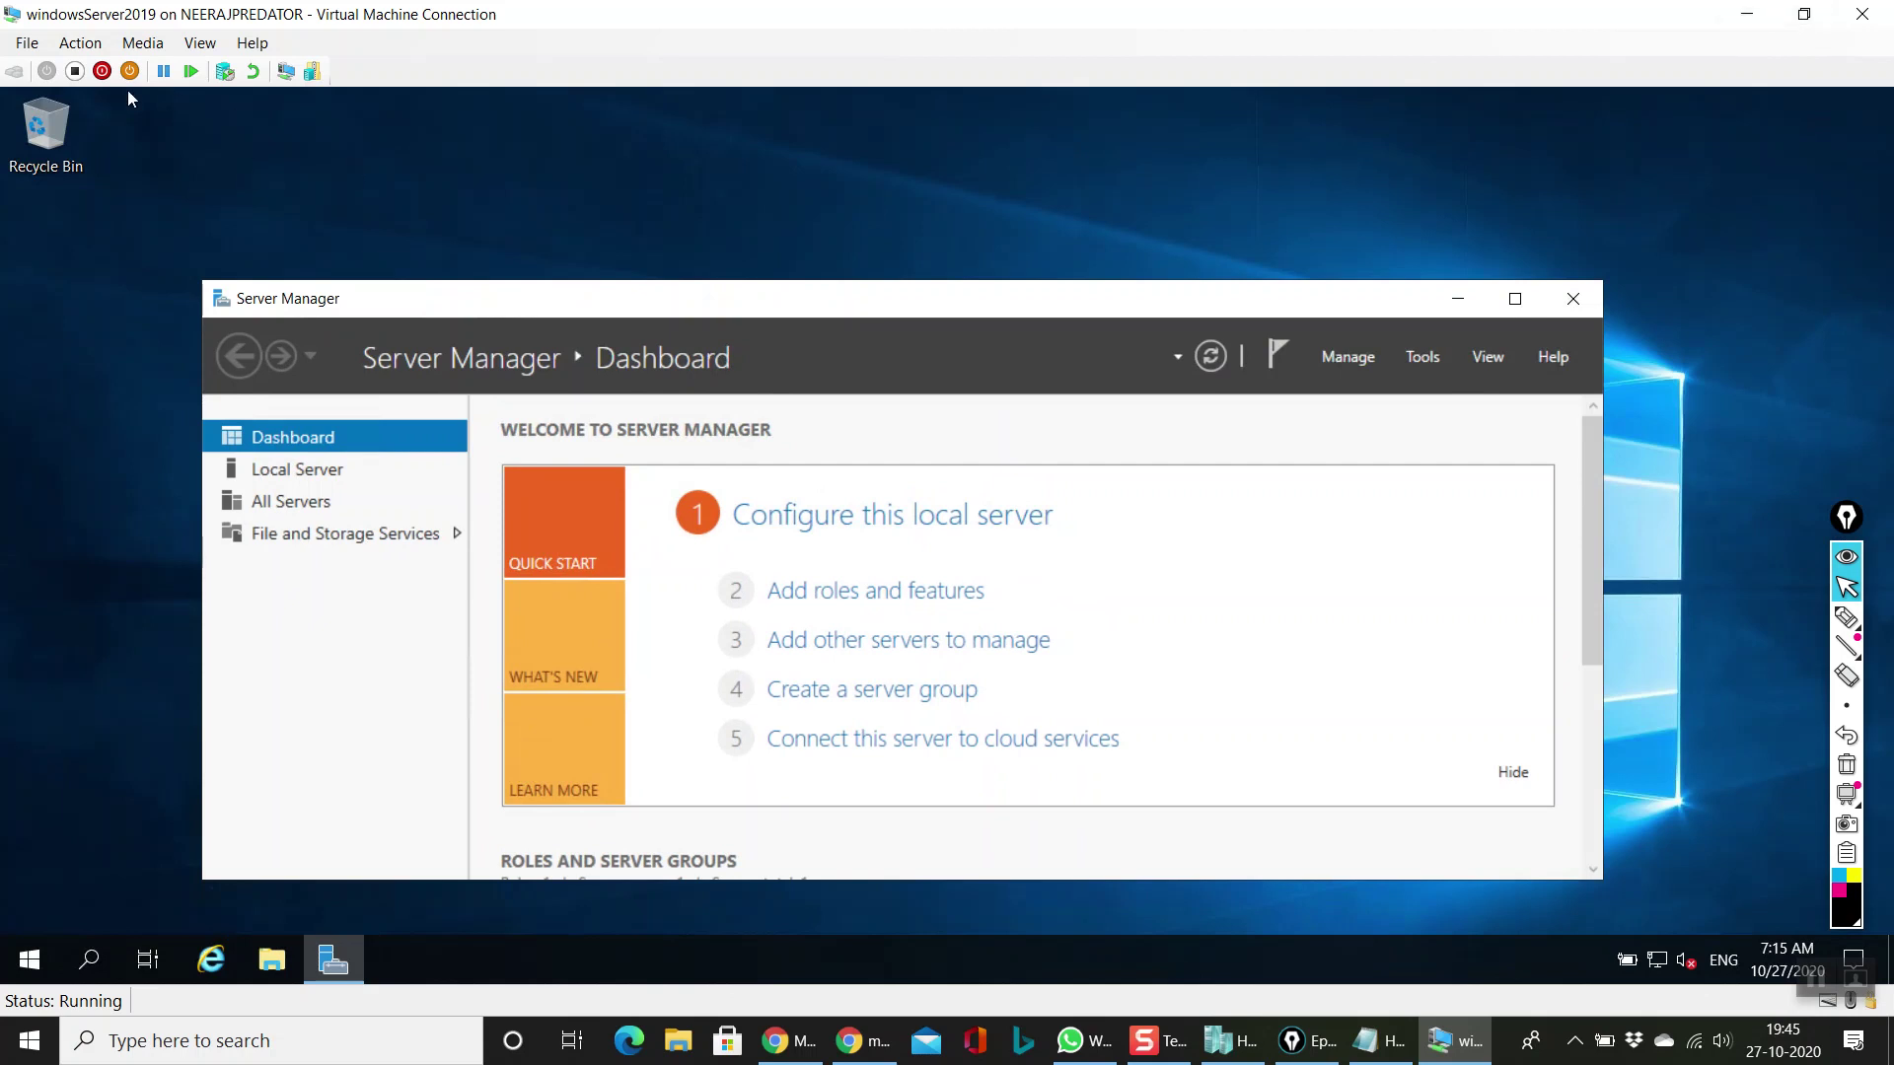
left_click(1803, 14)
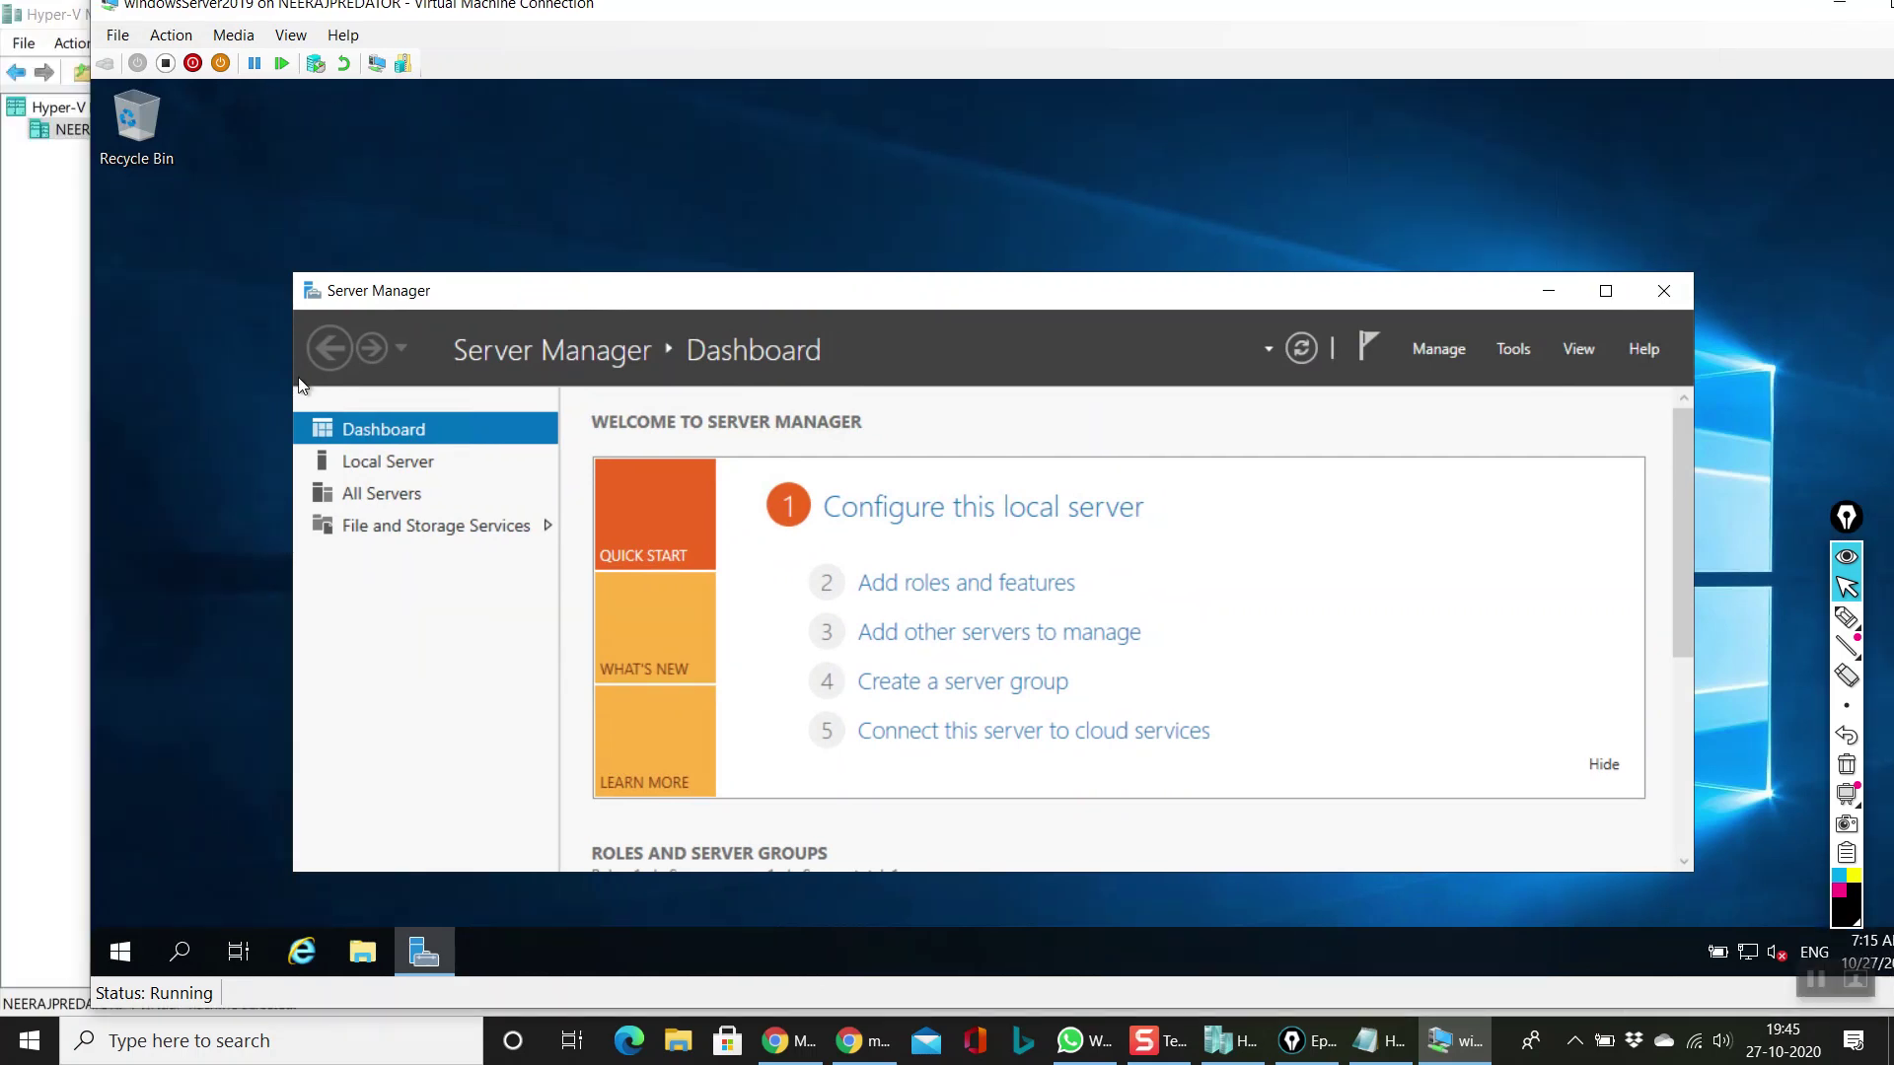
left_click_drag(775, 15, 631, 248)
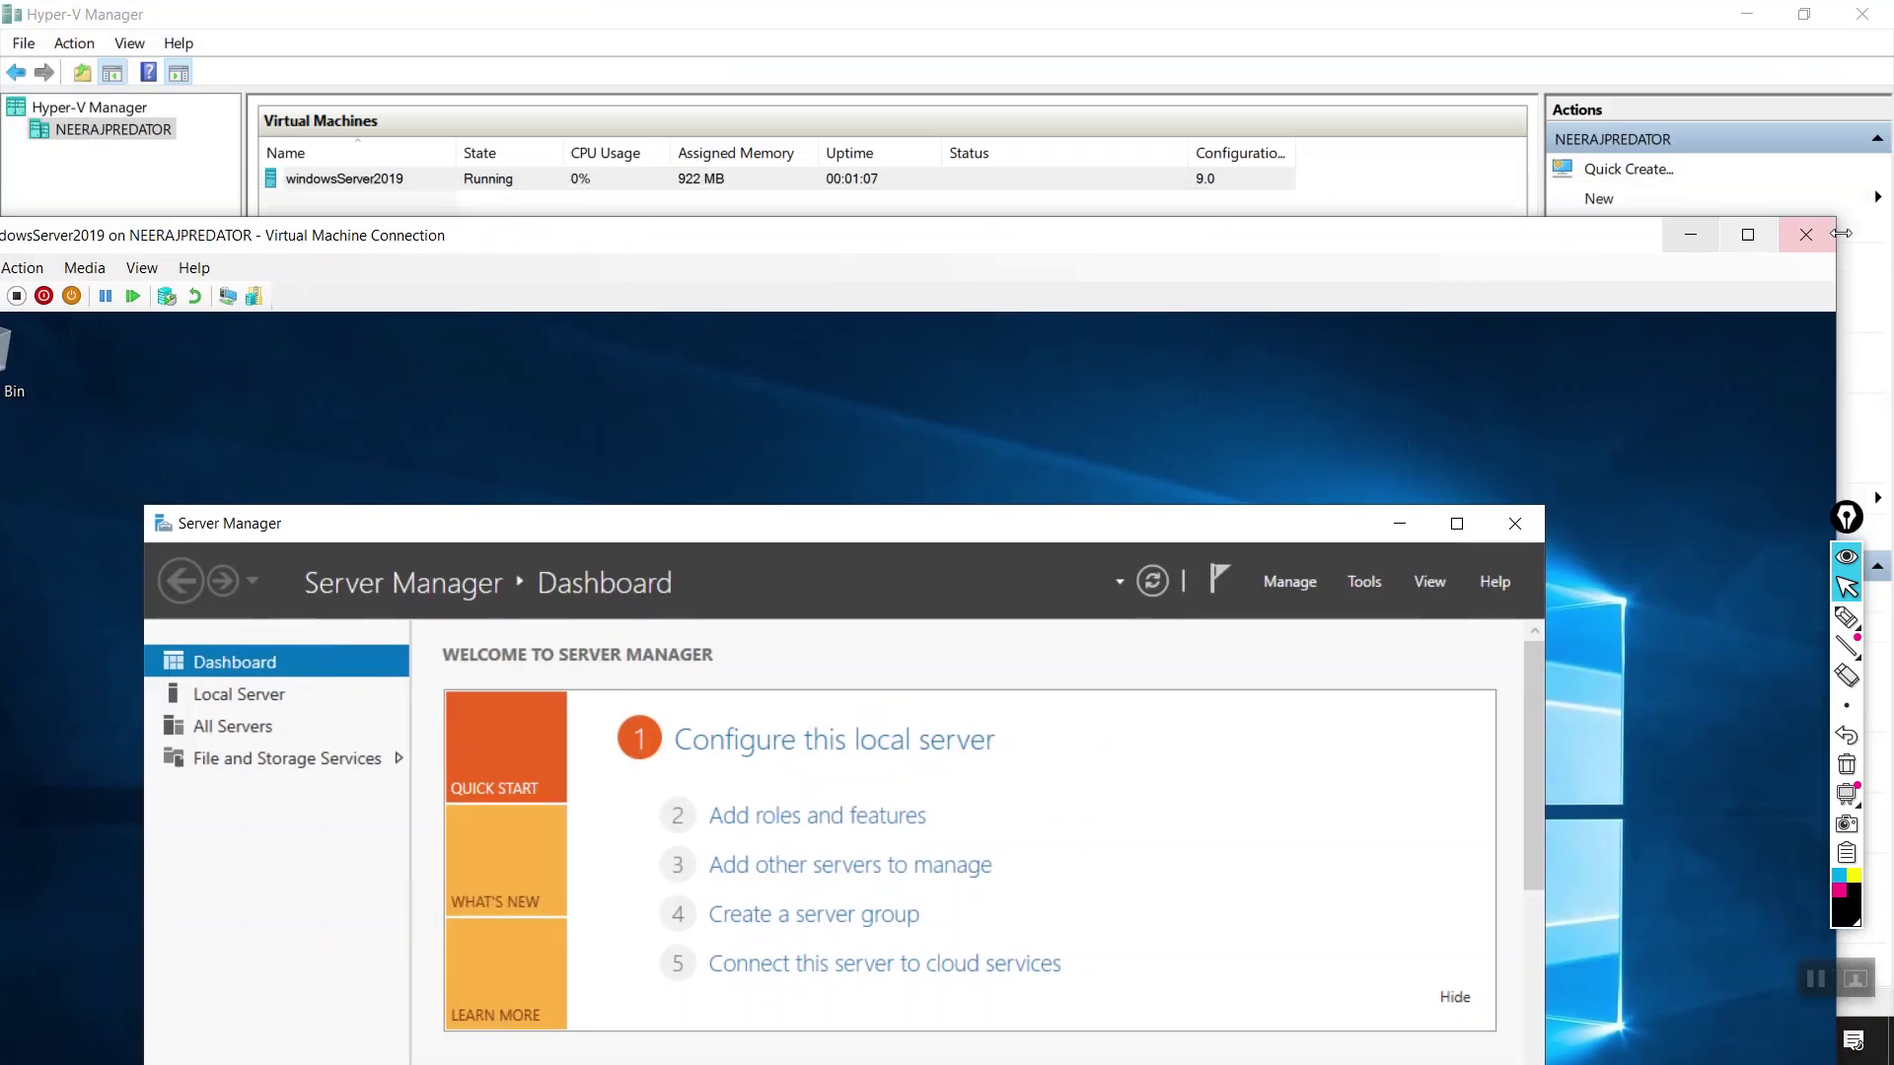
Step: Close the windowsServer2019 console window, then close Hyper-V Manager while the VM keeps running
left_click(1803, 235)
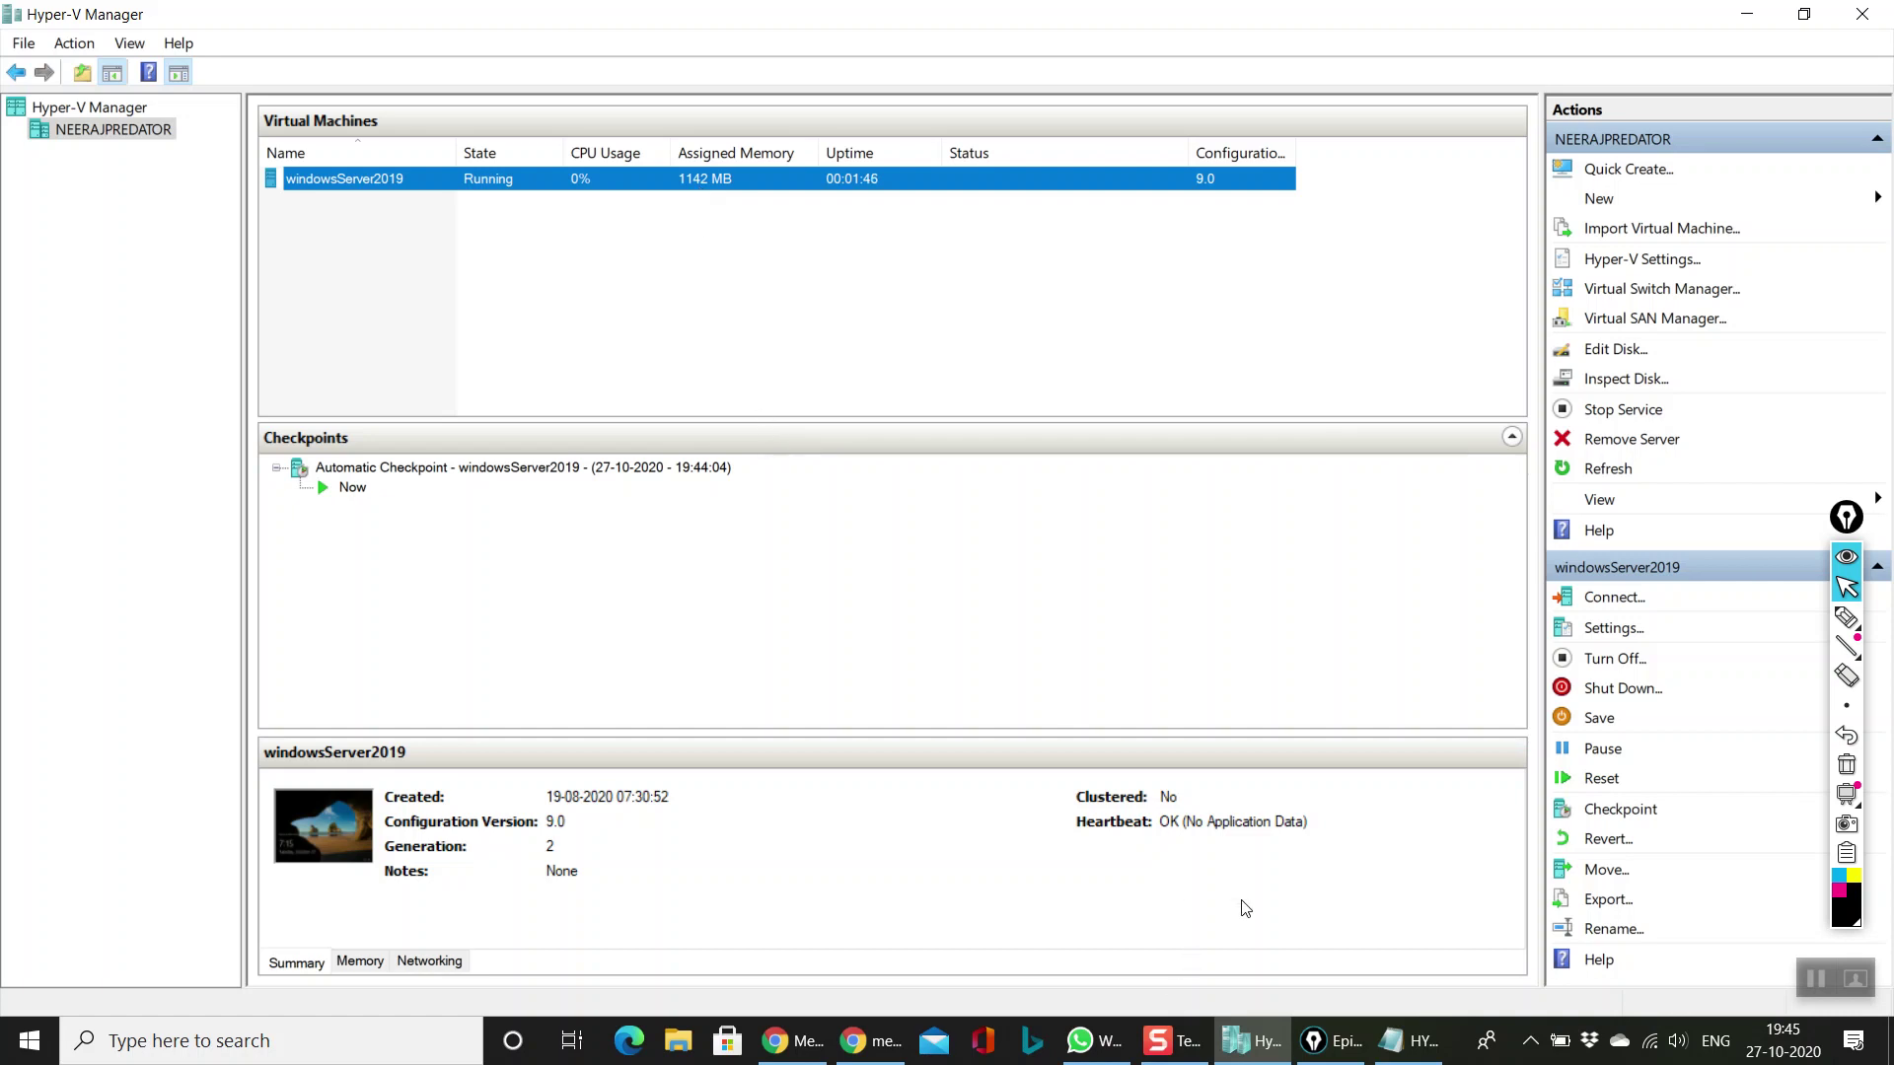
left_click(1257, 1046)
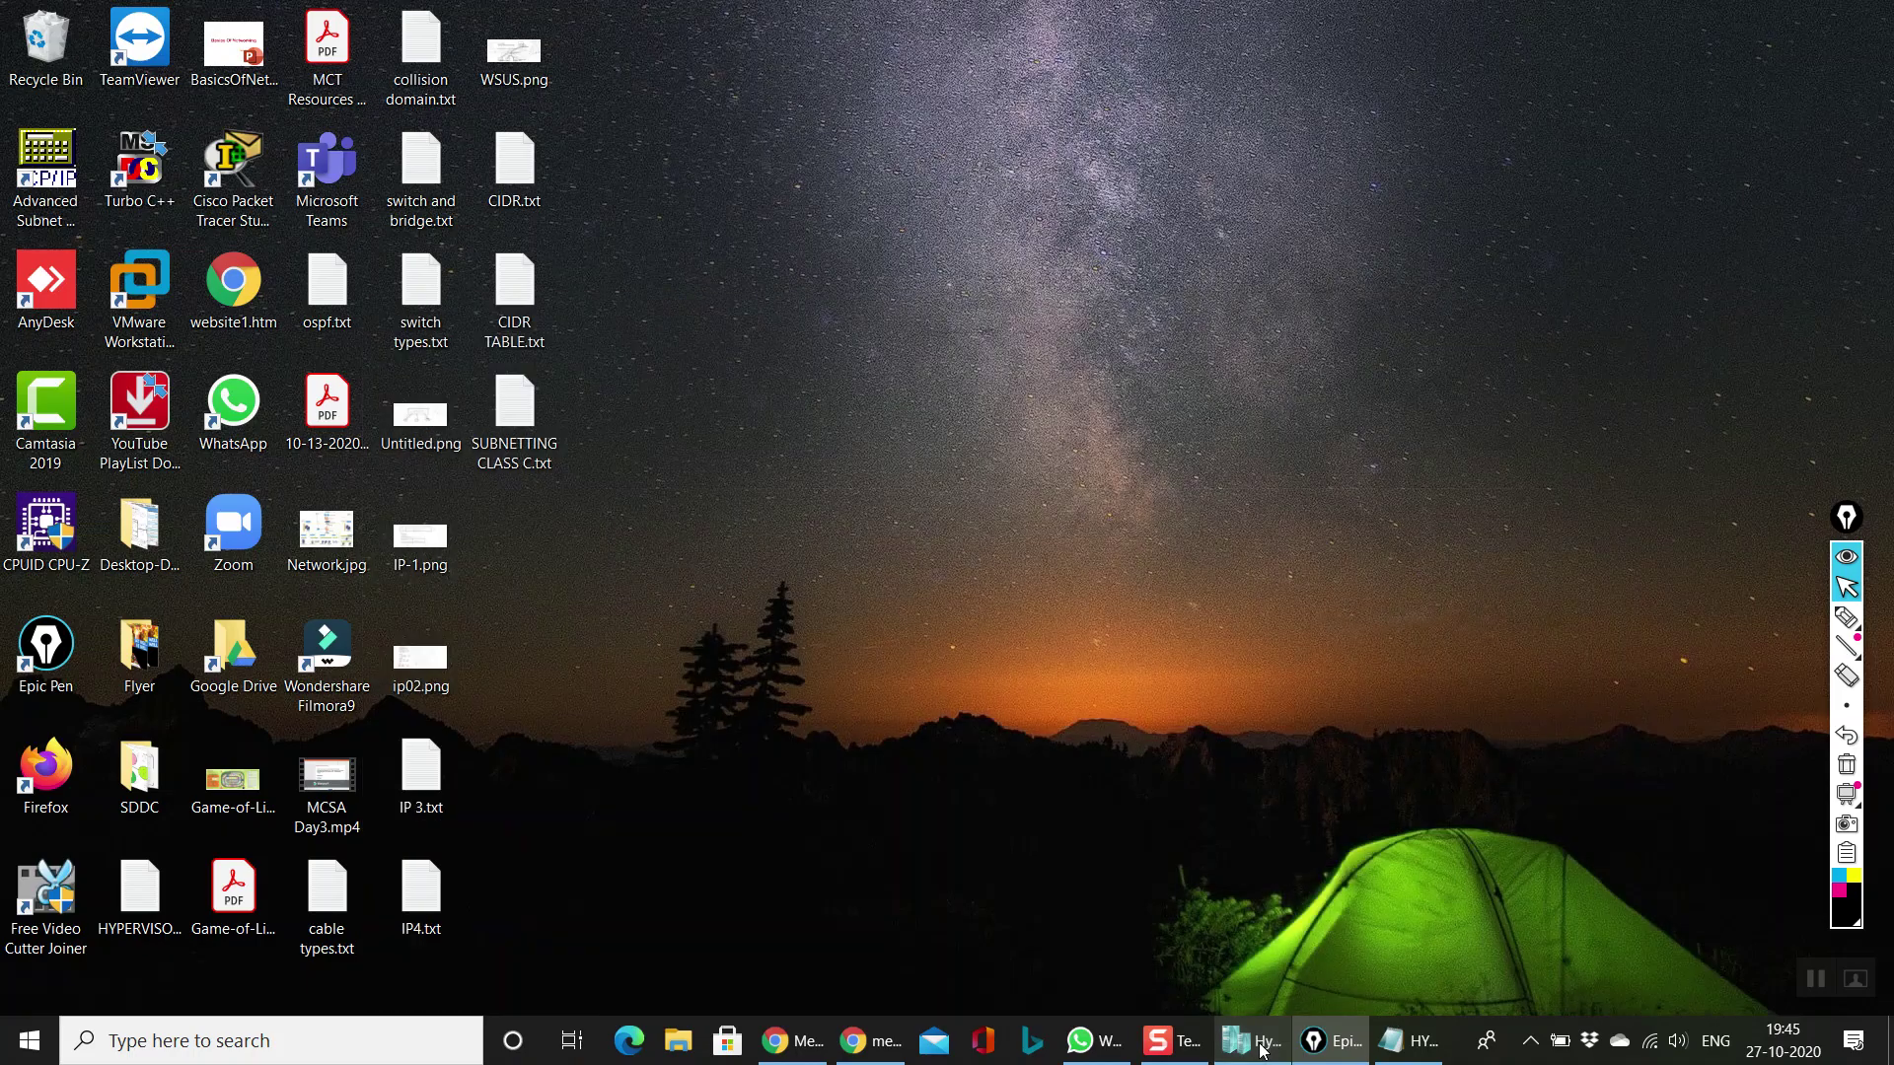
left_click(1262, 1050)
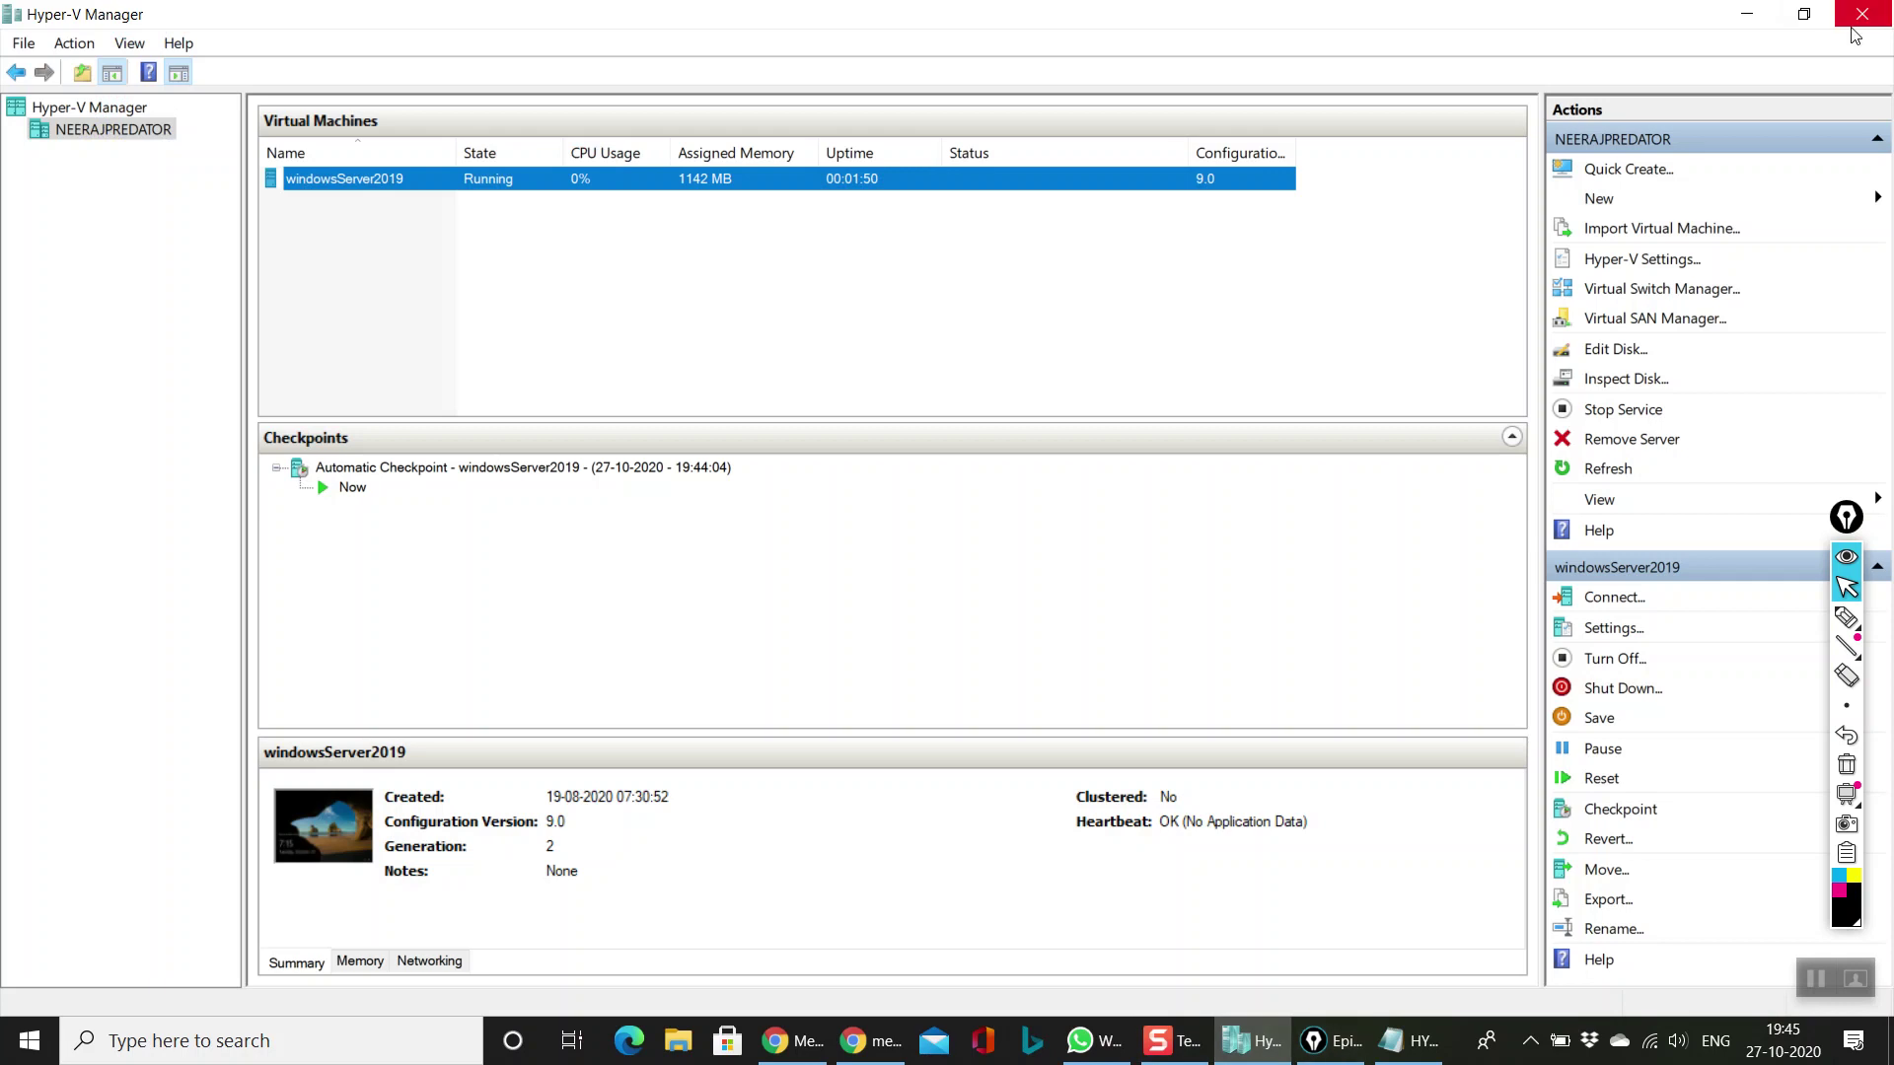
left_click(1862, 14)
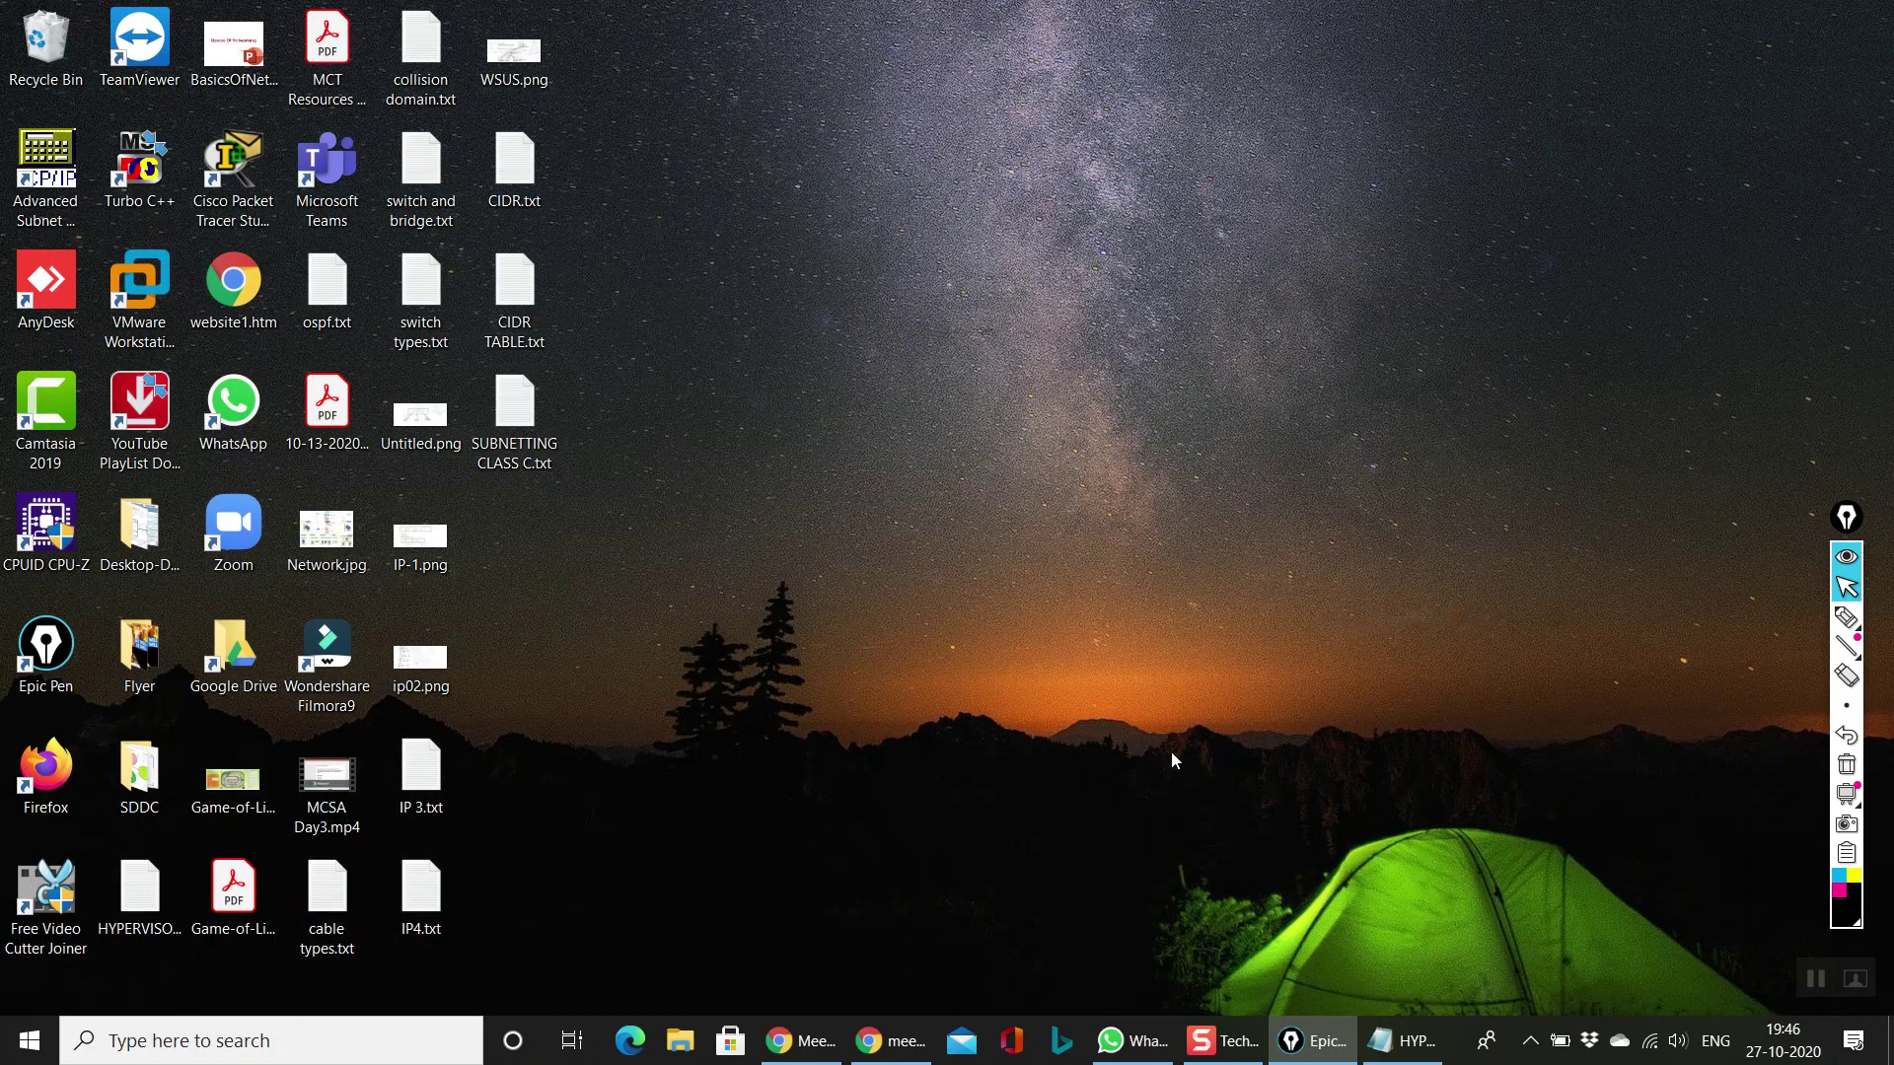
Step: Launch Hyper-V Manager by searching 'hyp', select windowsServer2019, then close it again
left_click(1530, 1041)
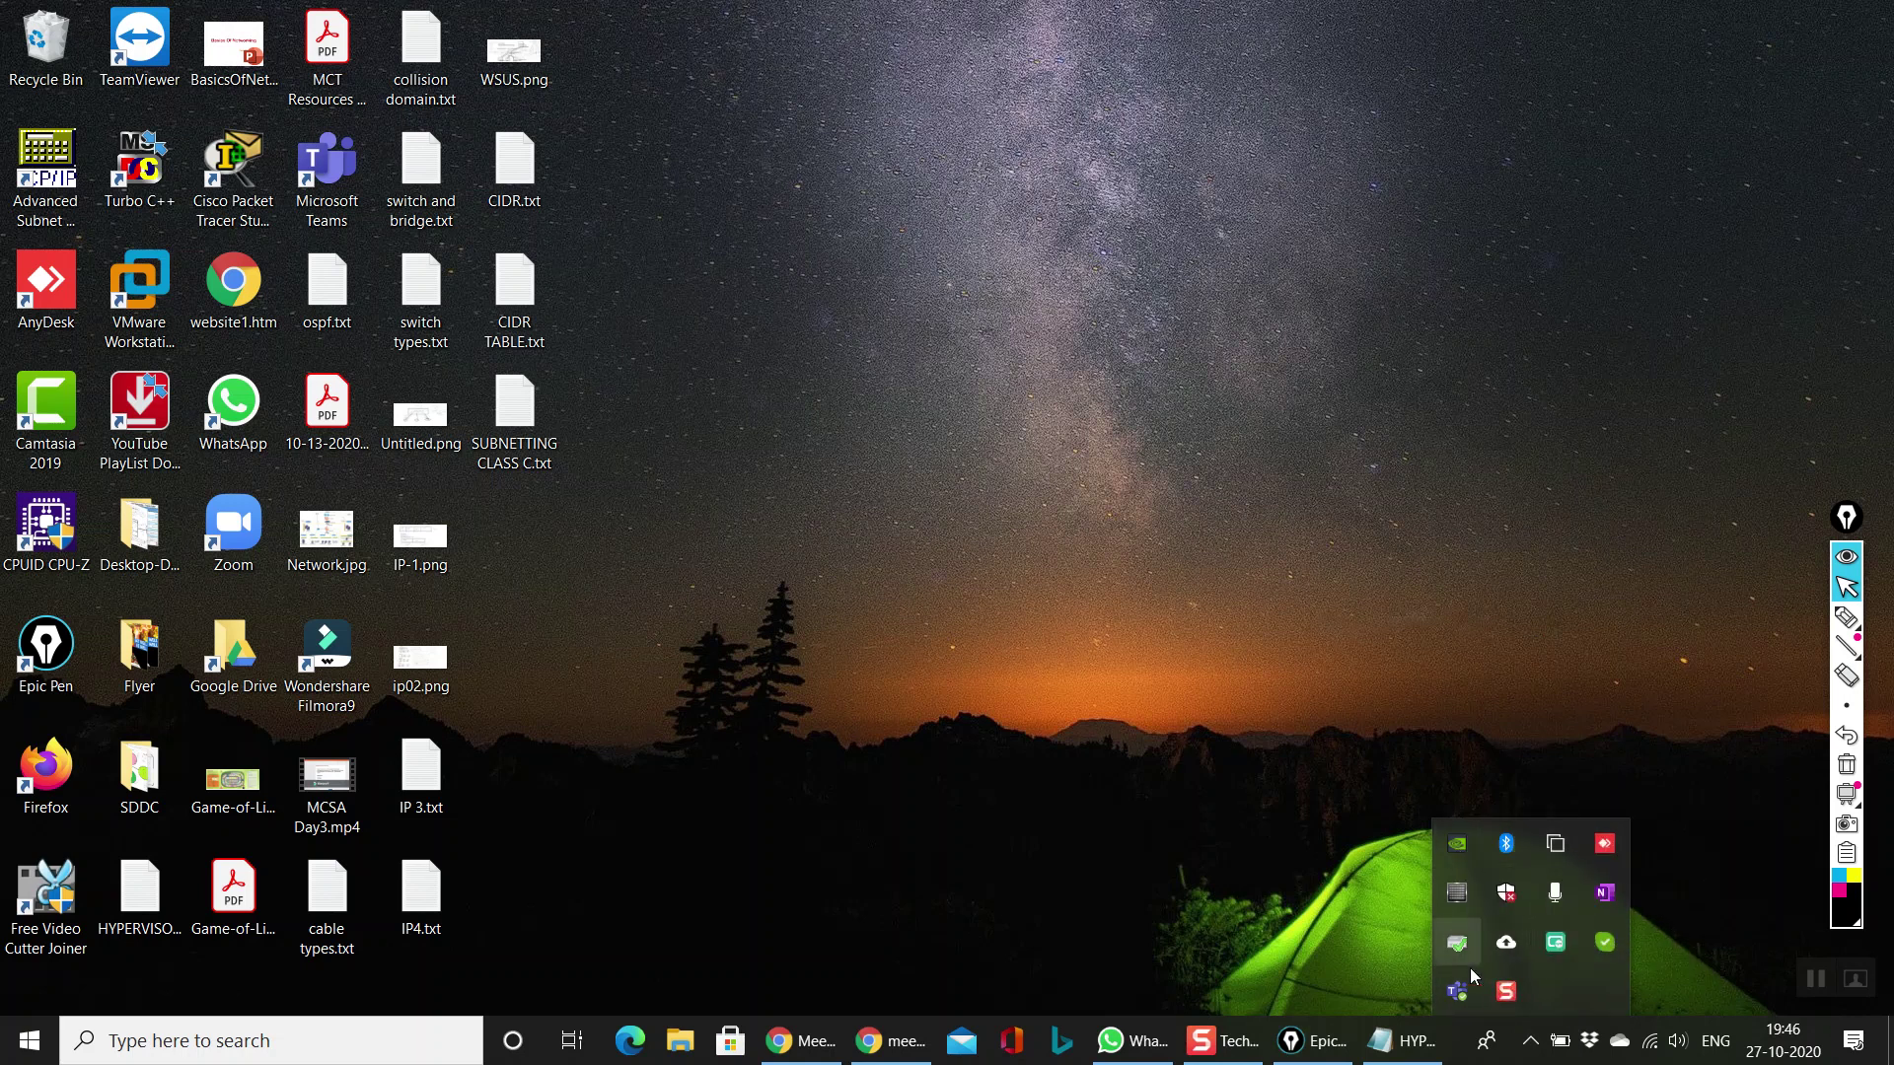
left_click(1193, 821)
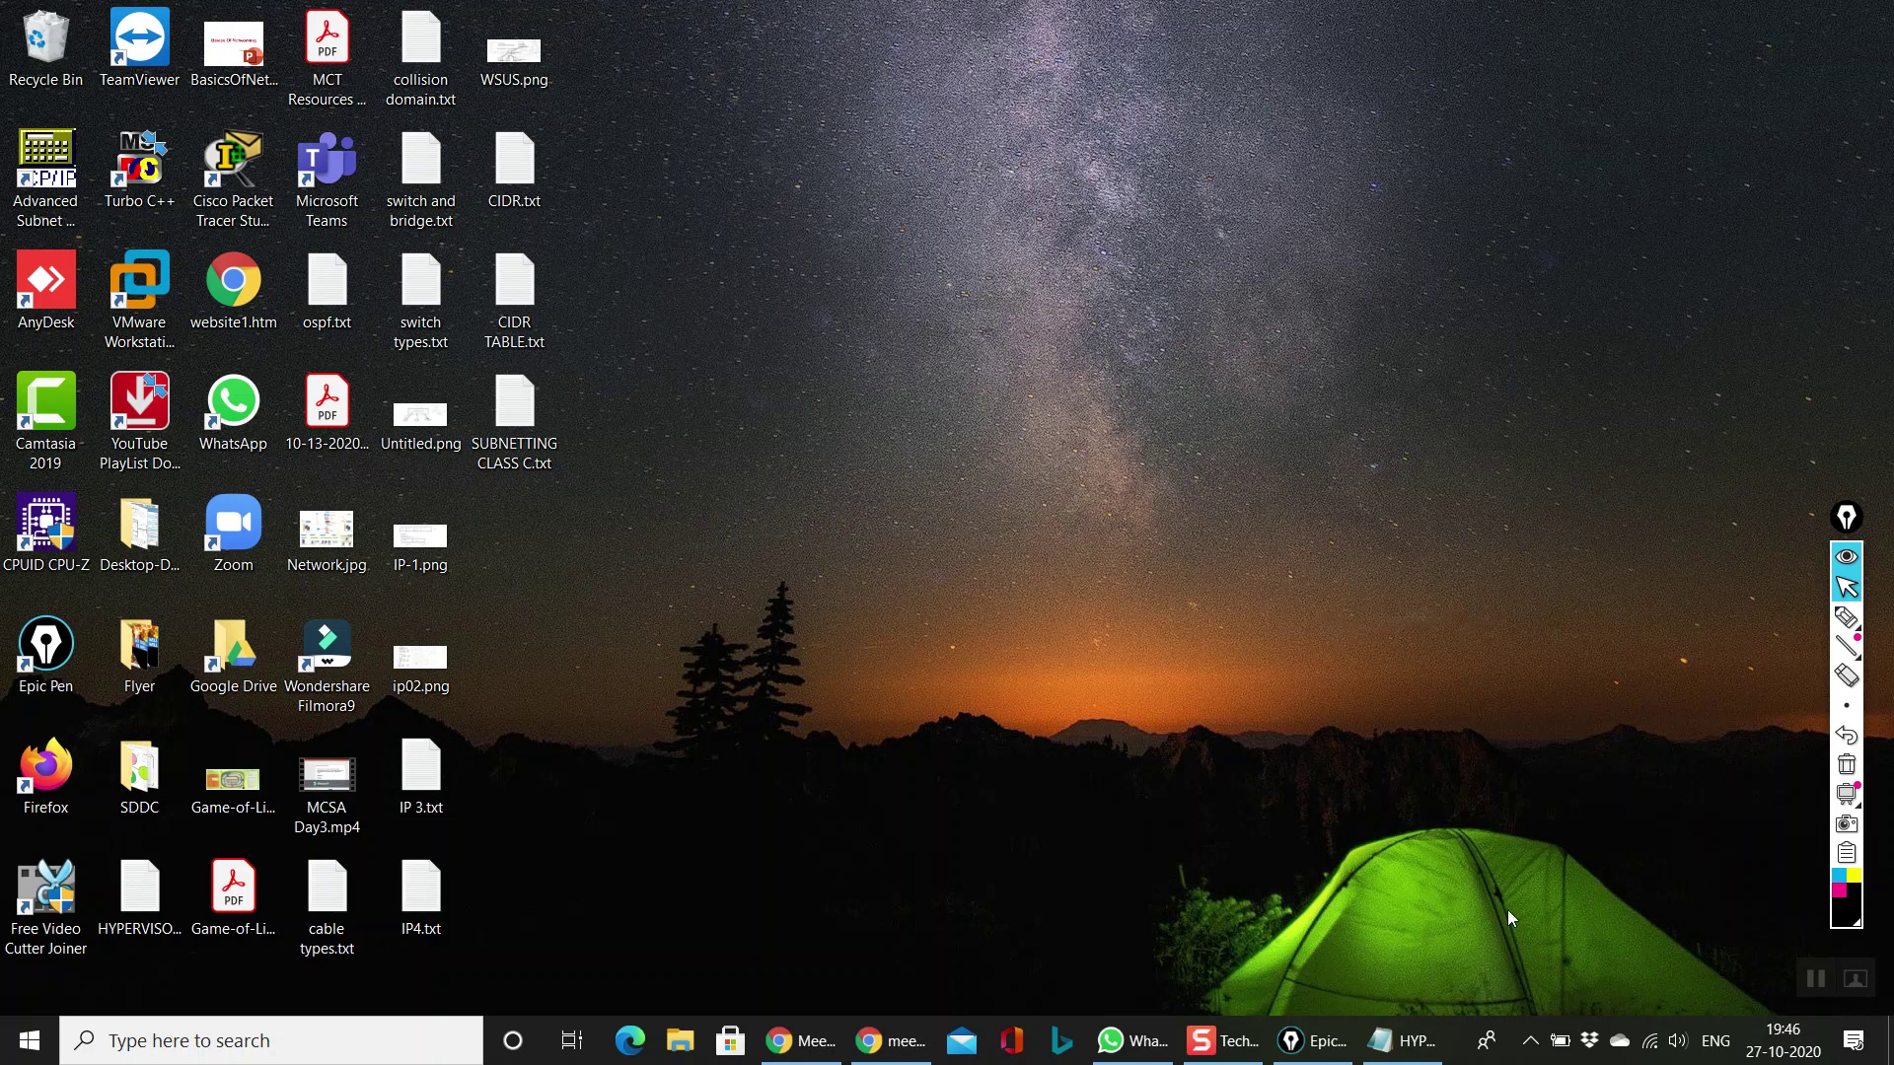
left_click(279, 1043)
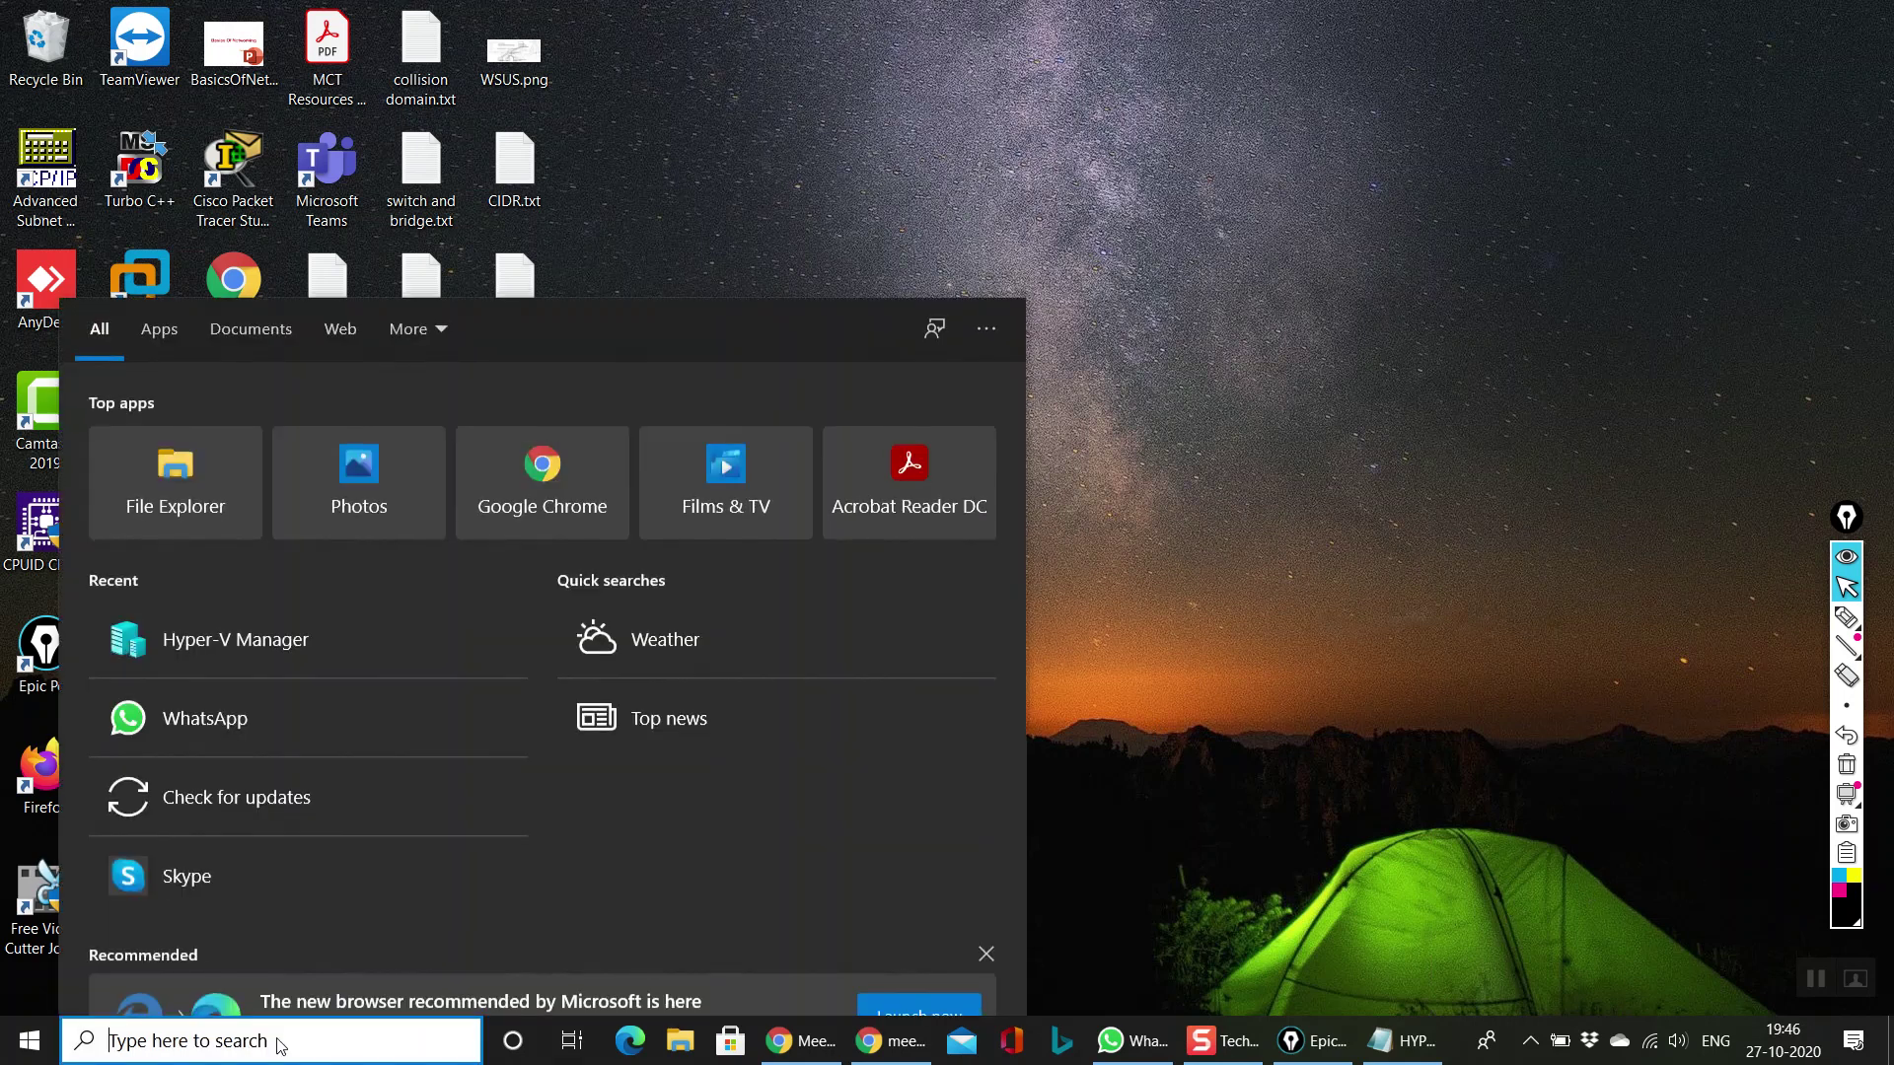
type("hyp")
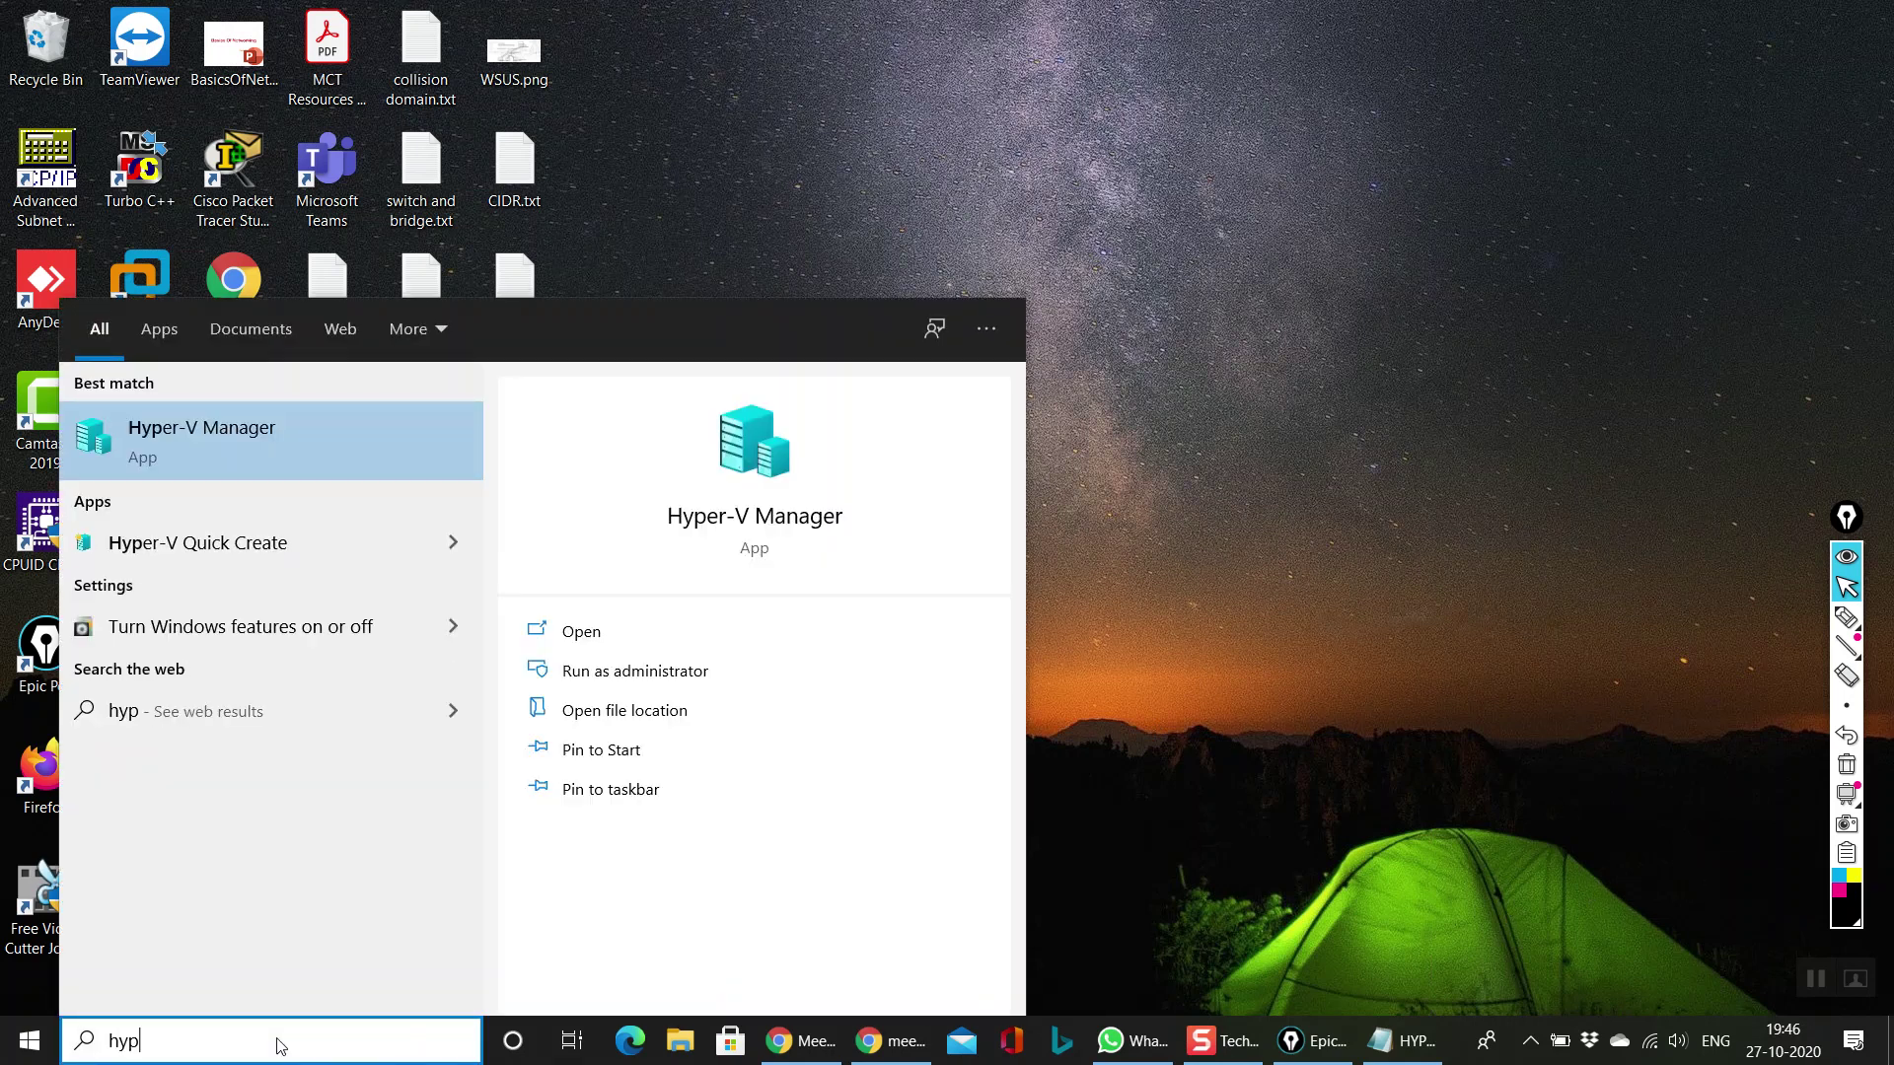
left_click(353, 454)
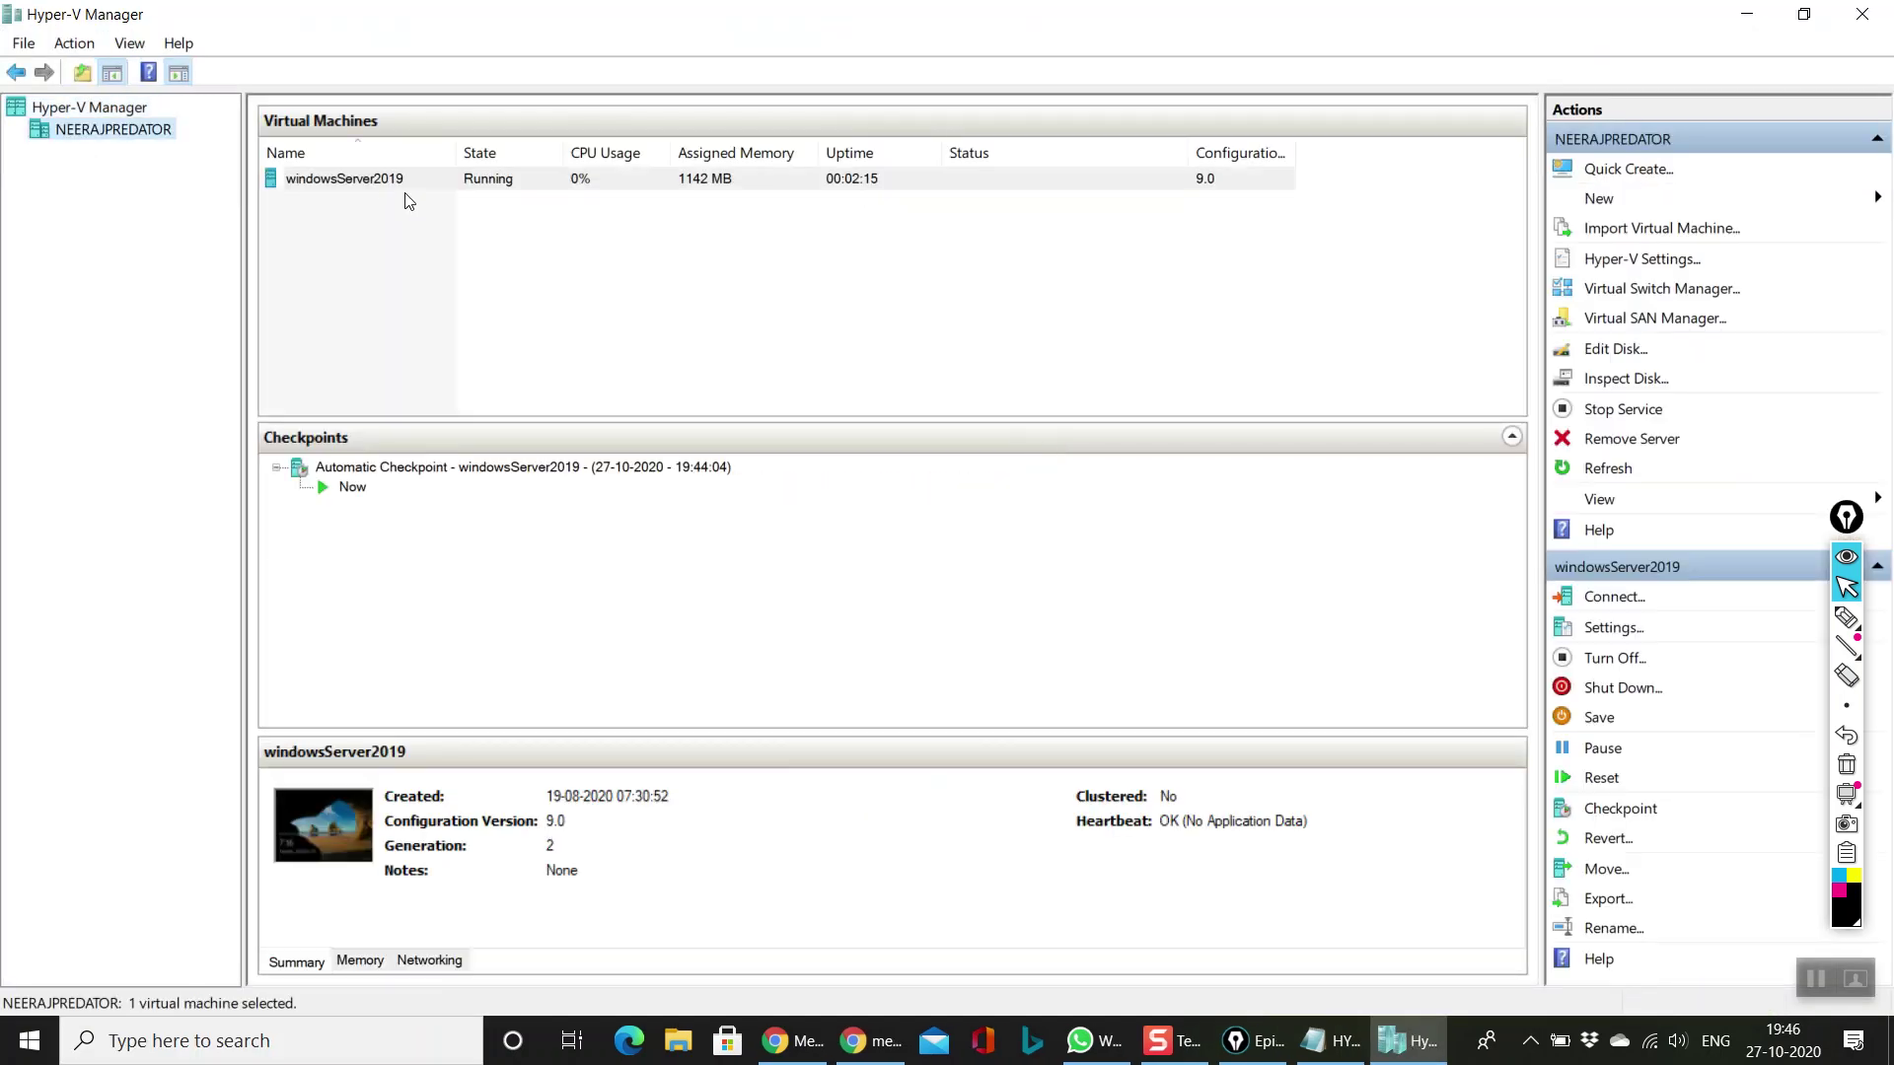
left_click(428, 180)
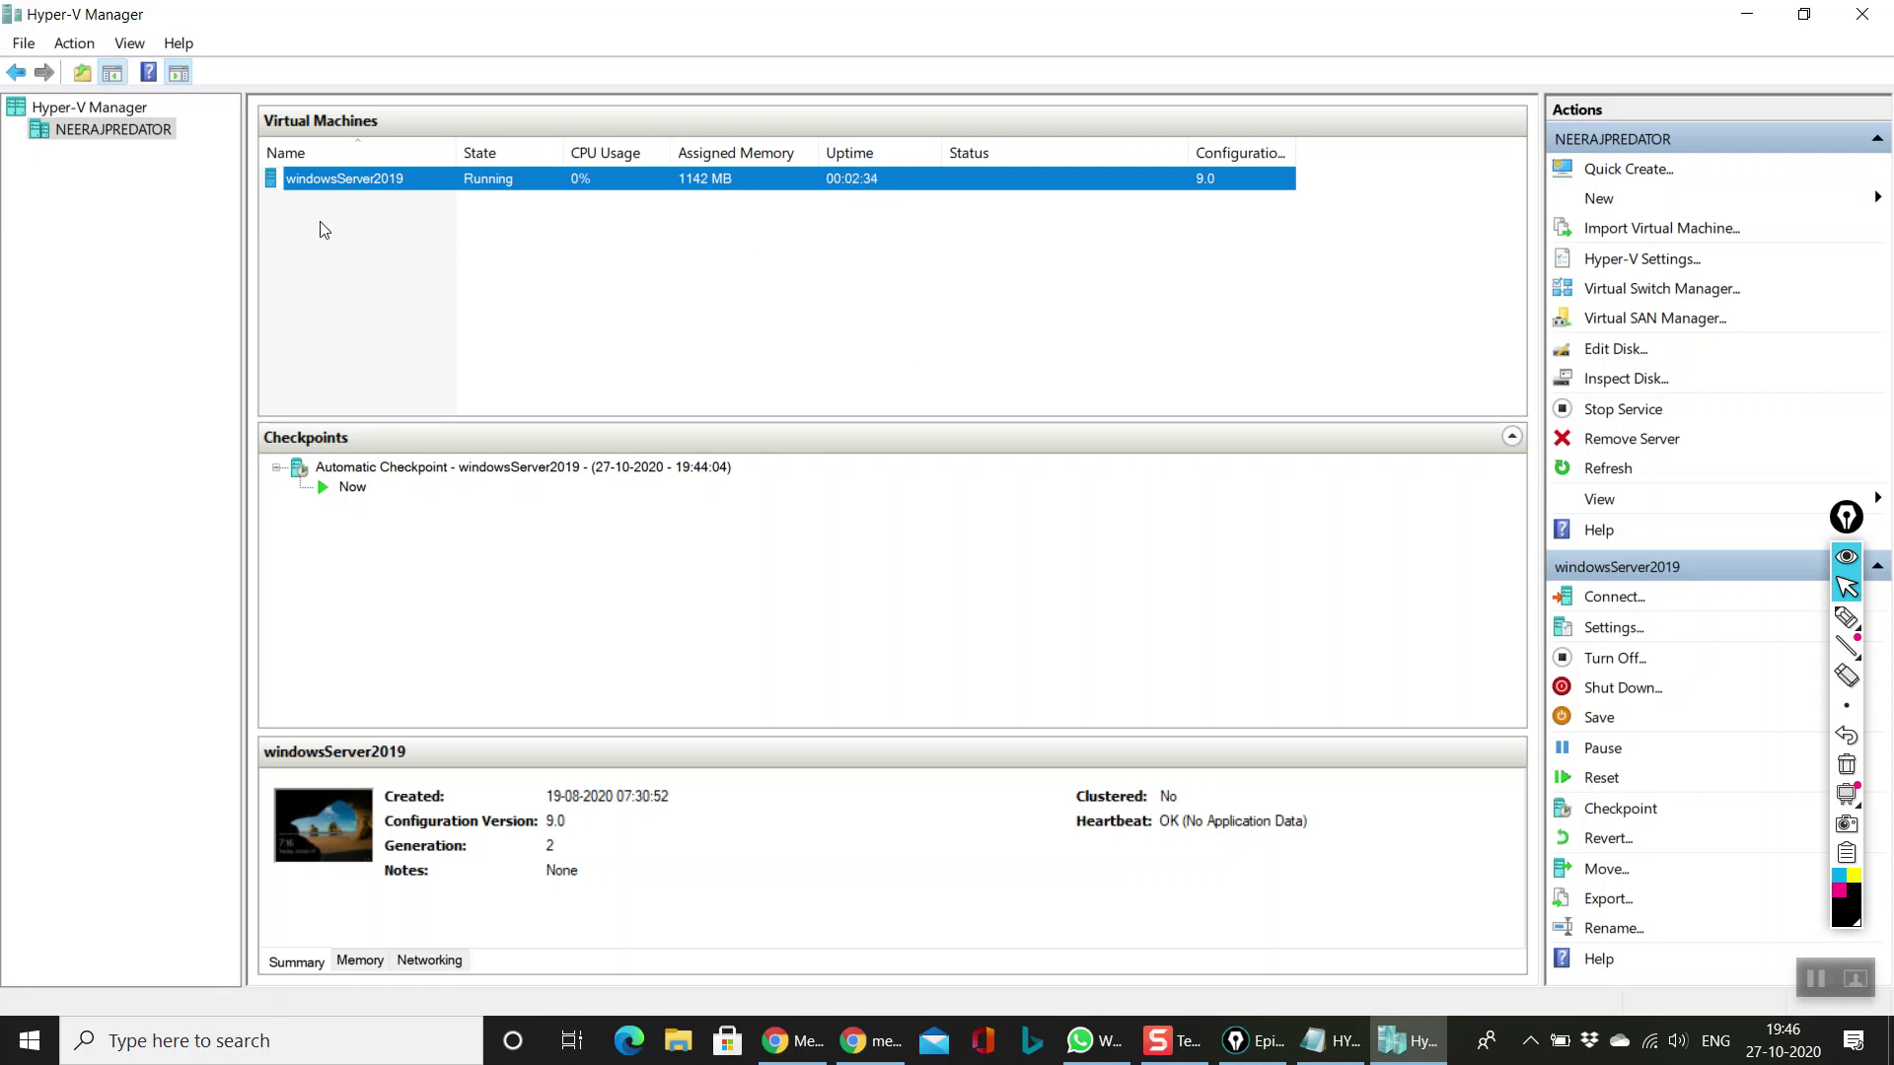
left_click(1862, 14)
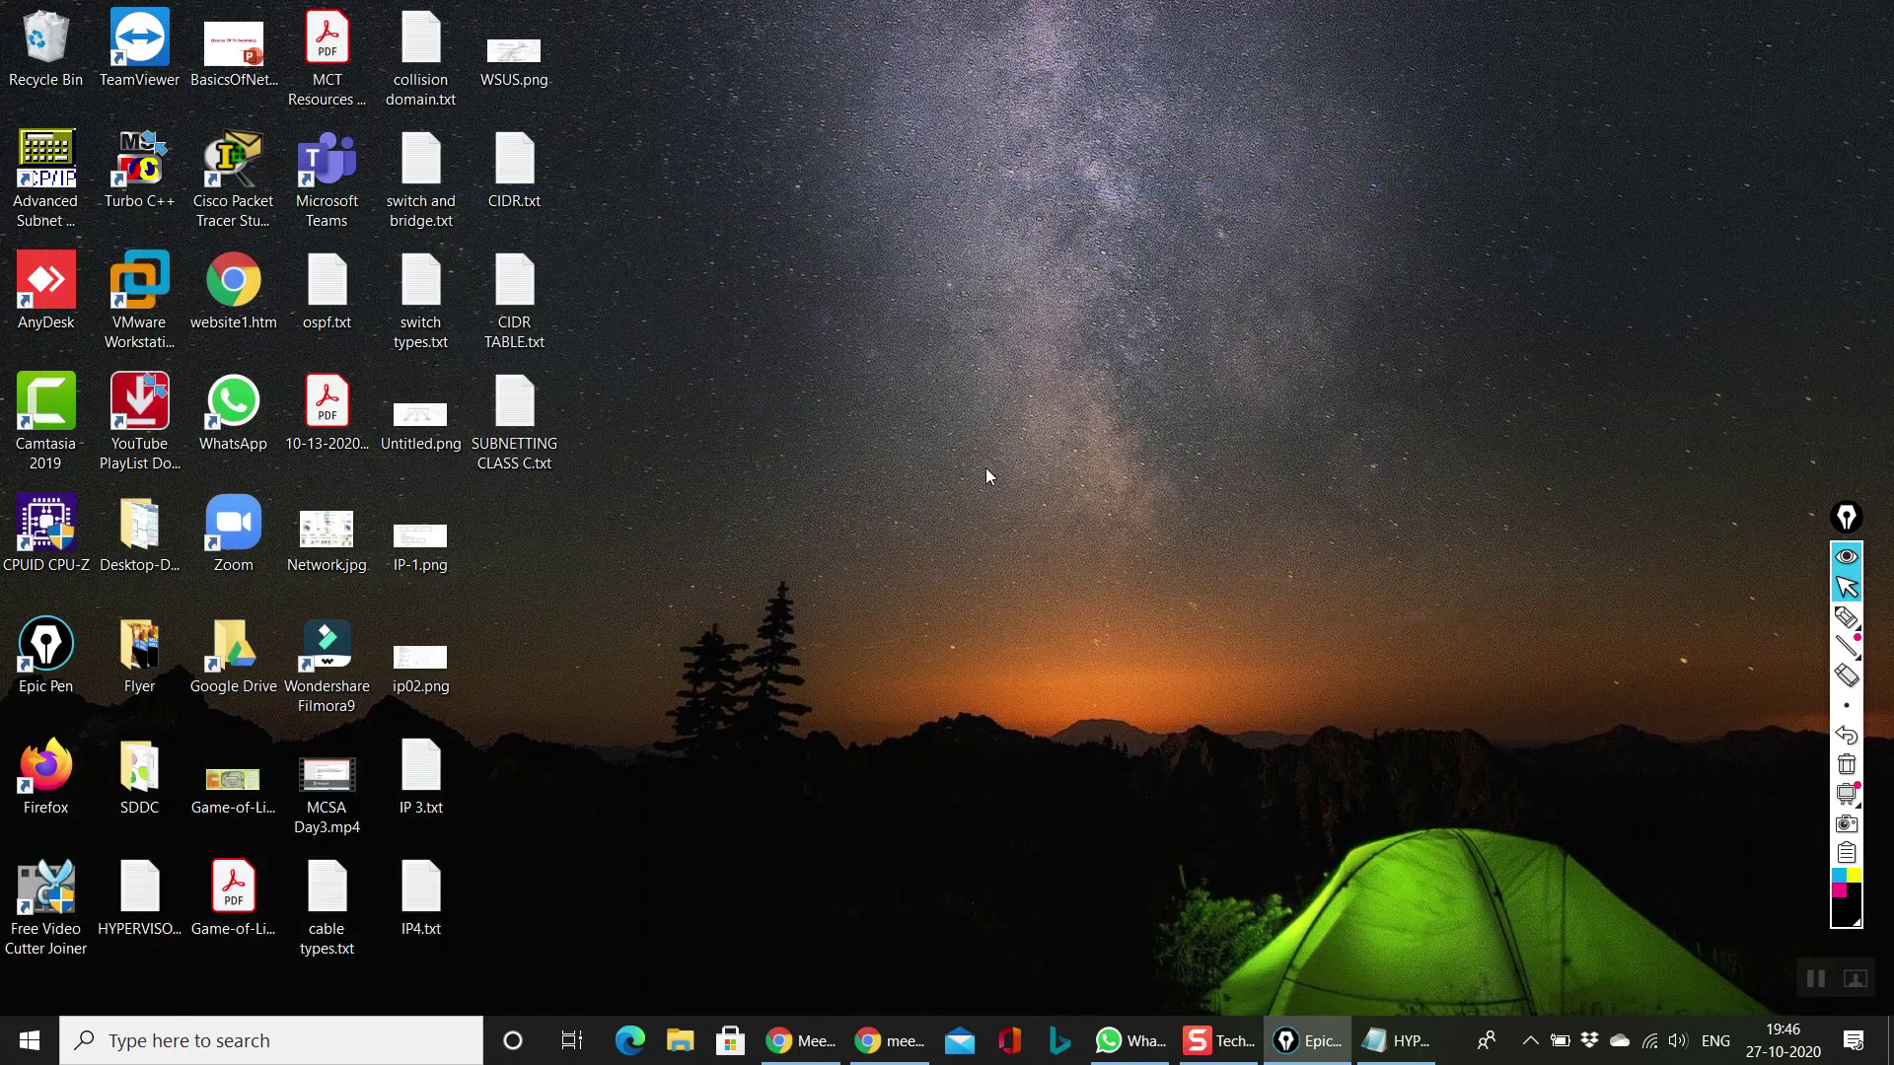
Step: Search 'hy' from the Start menu and launch Hyper-V Manager from Best match
left_click(1530, 1041)
left_click(1032, 536)
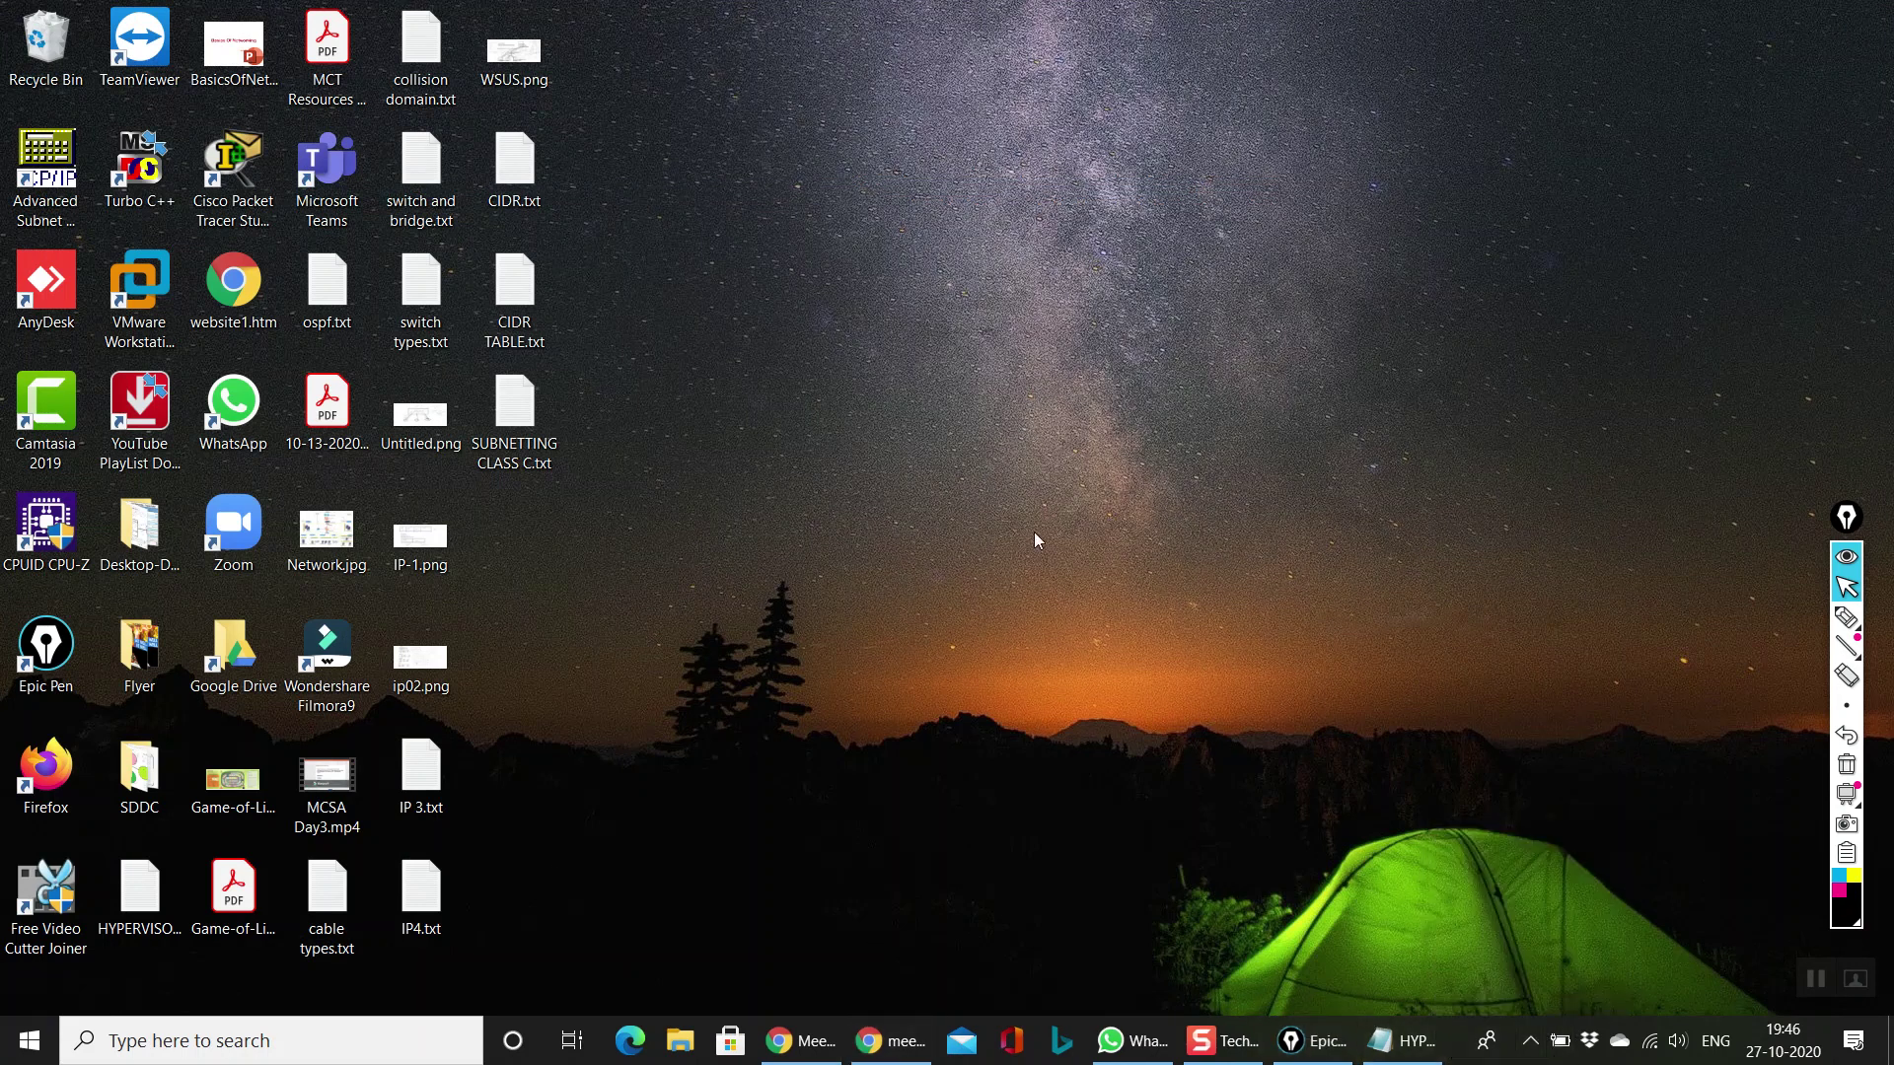
left_click(30, 1041)
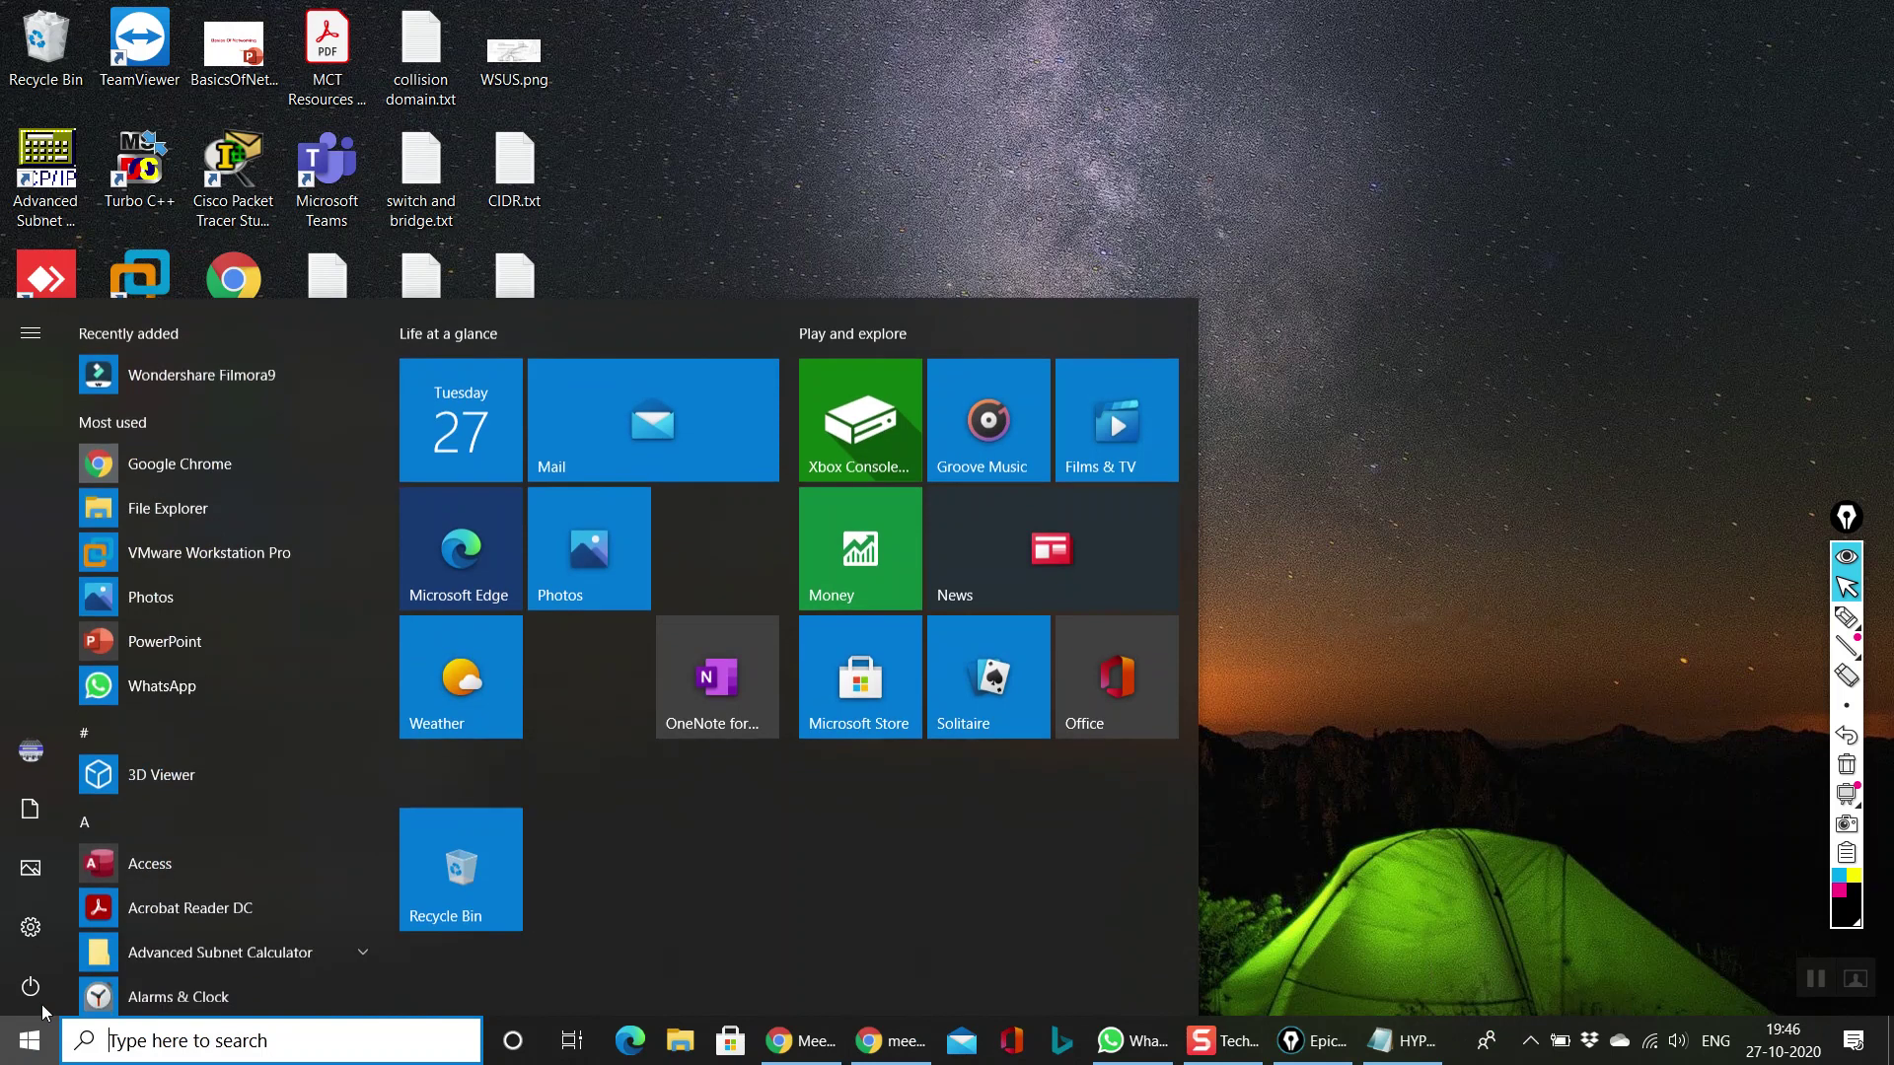
left_click(407, 1047)
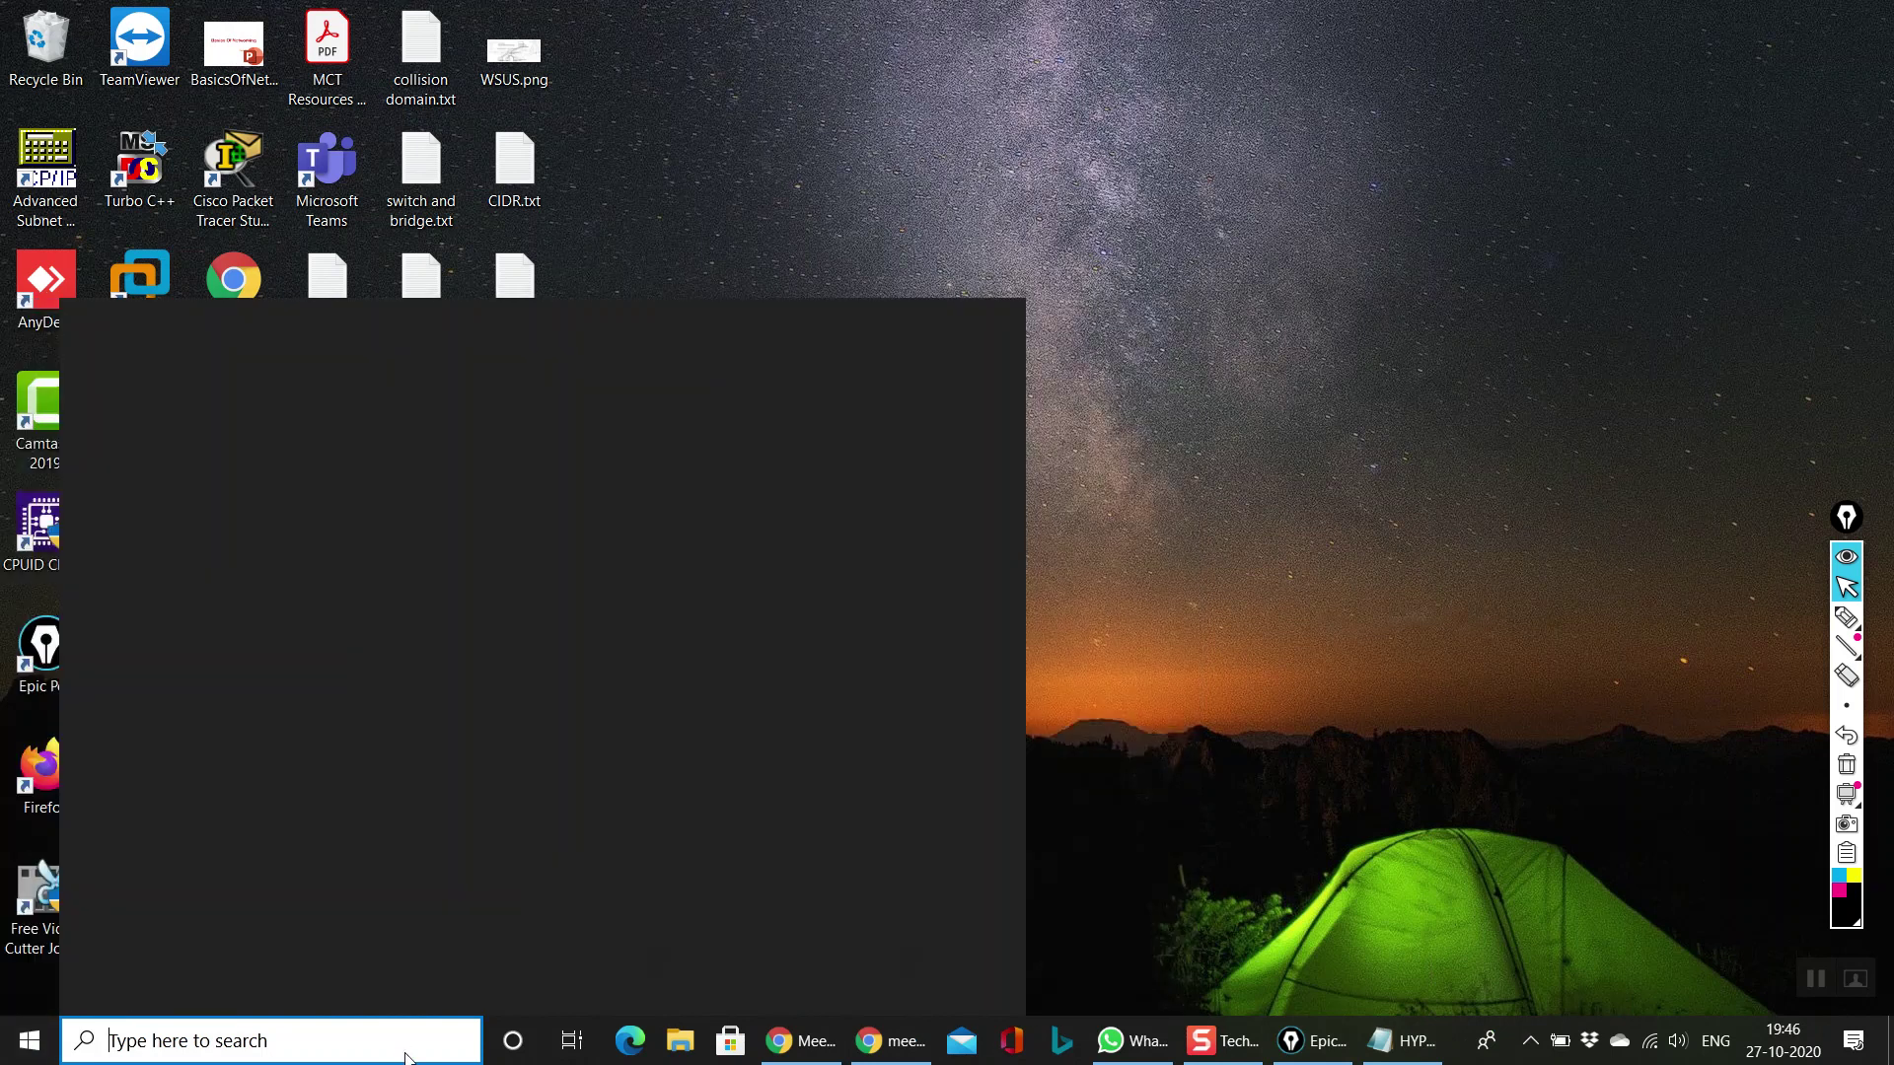
type("hy")
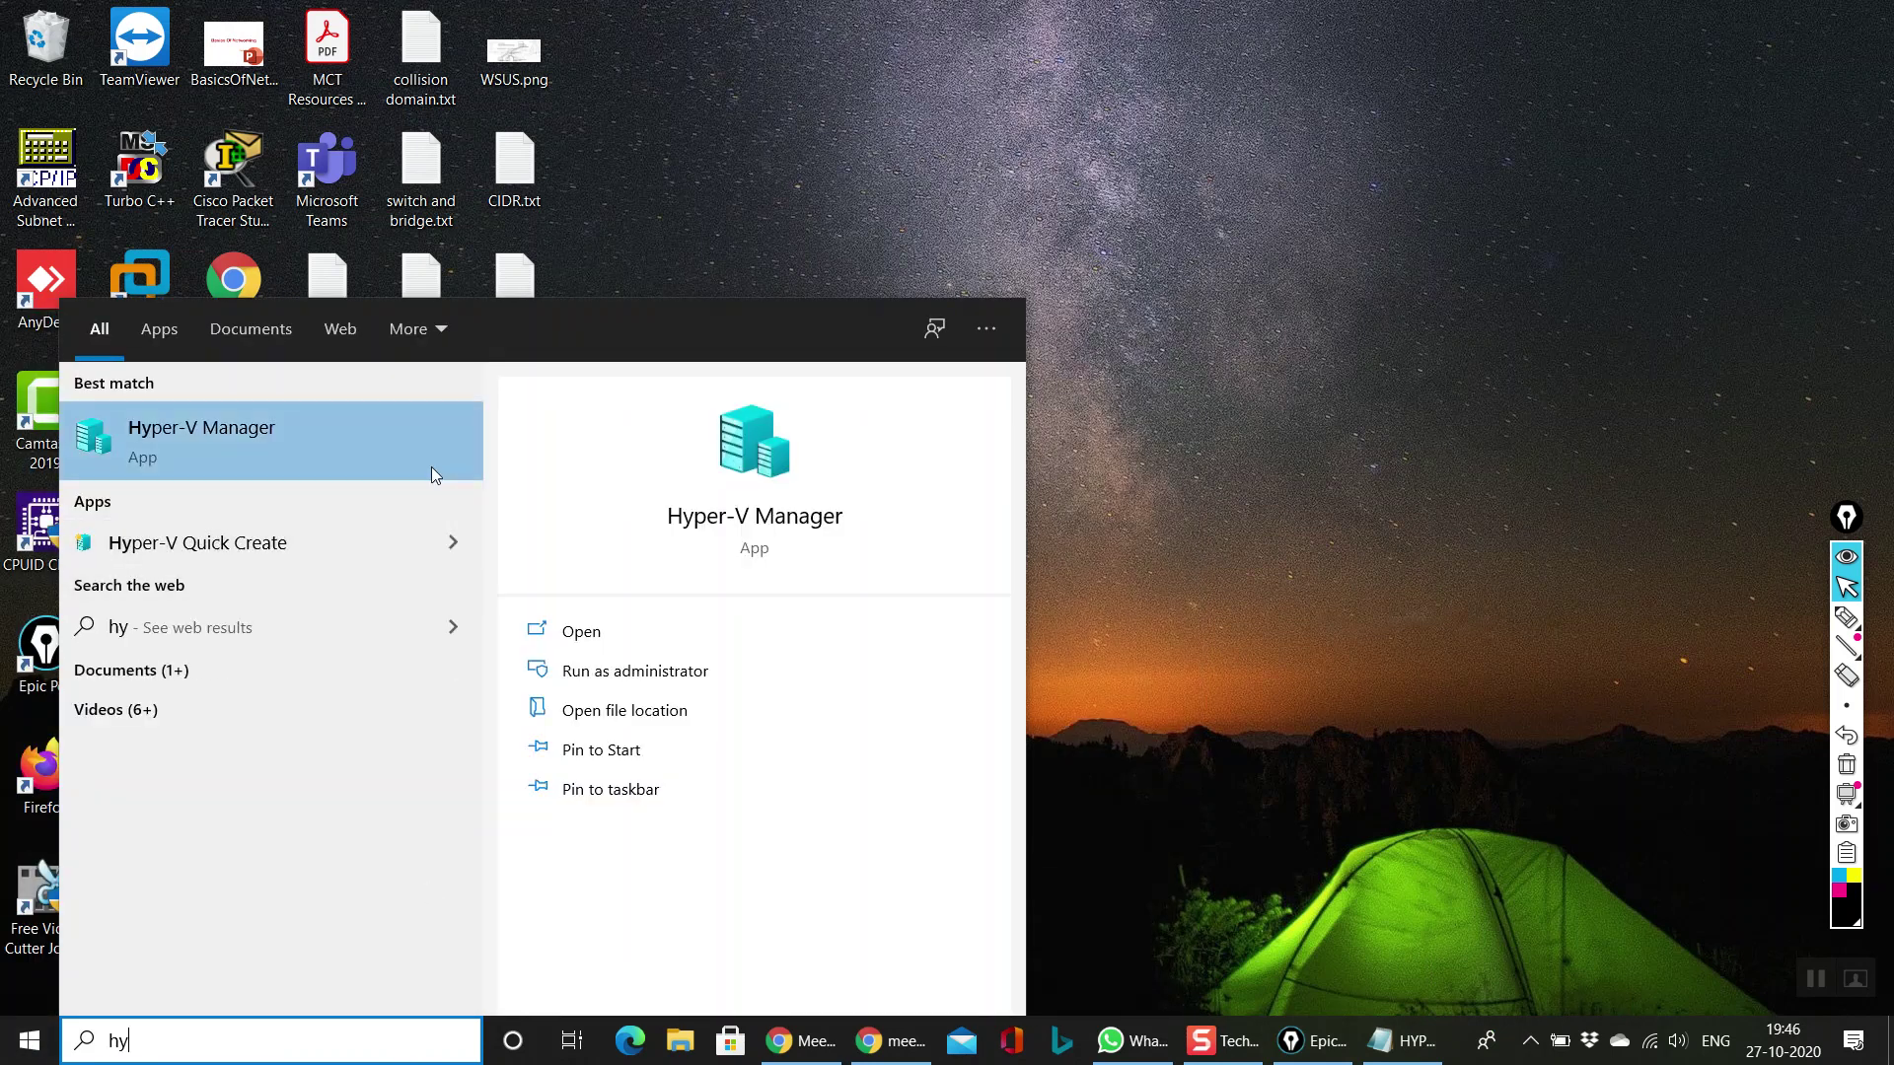
left_click(430, 463)
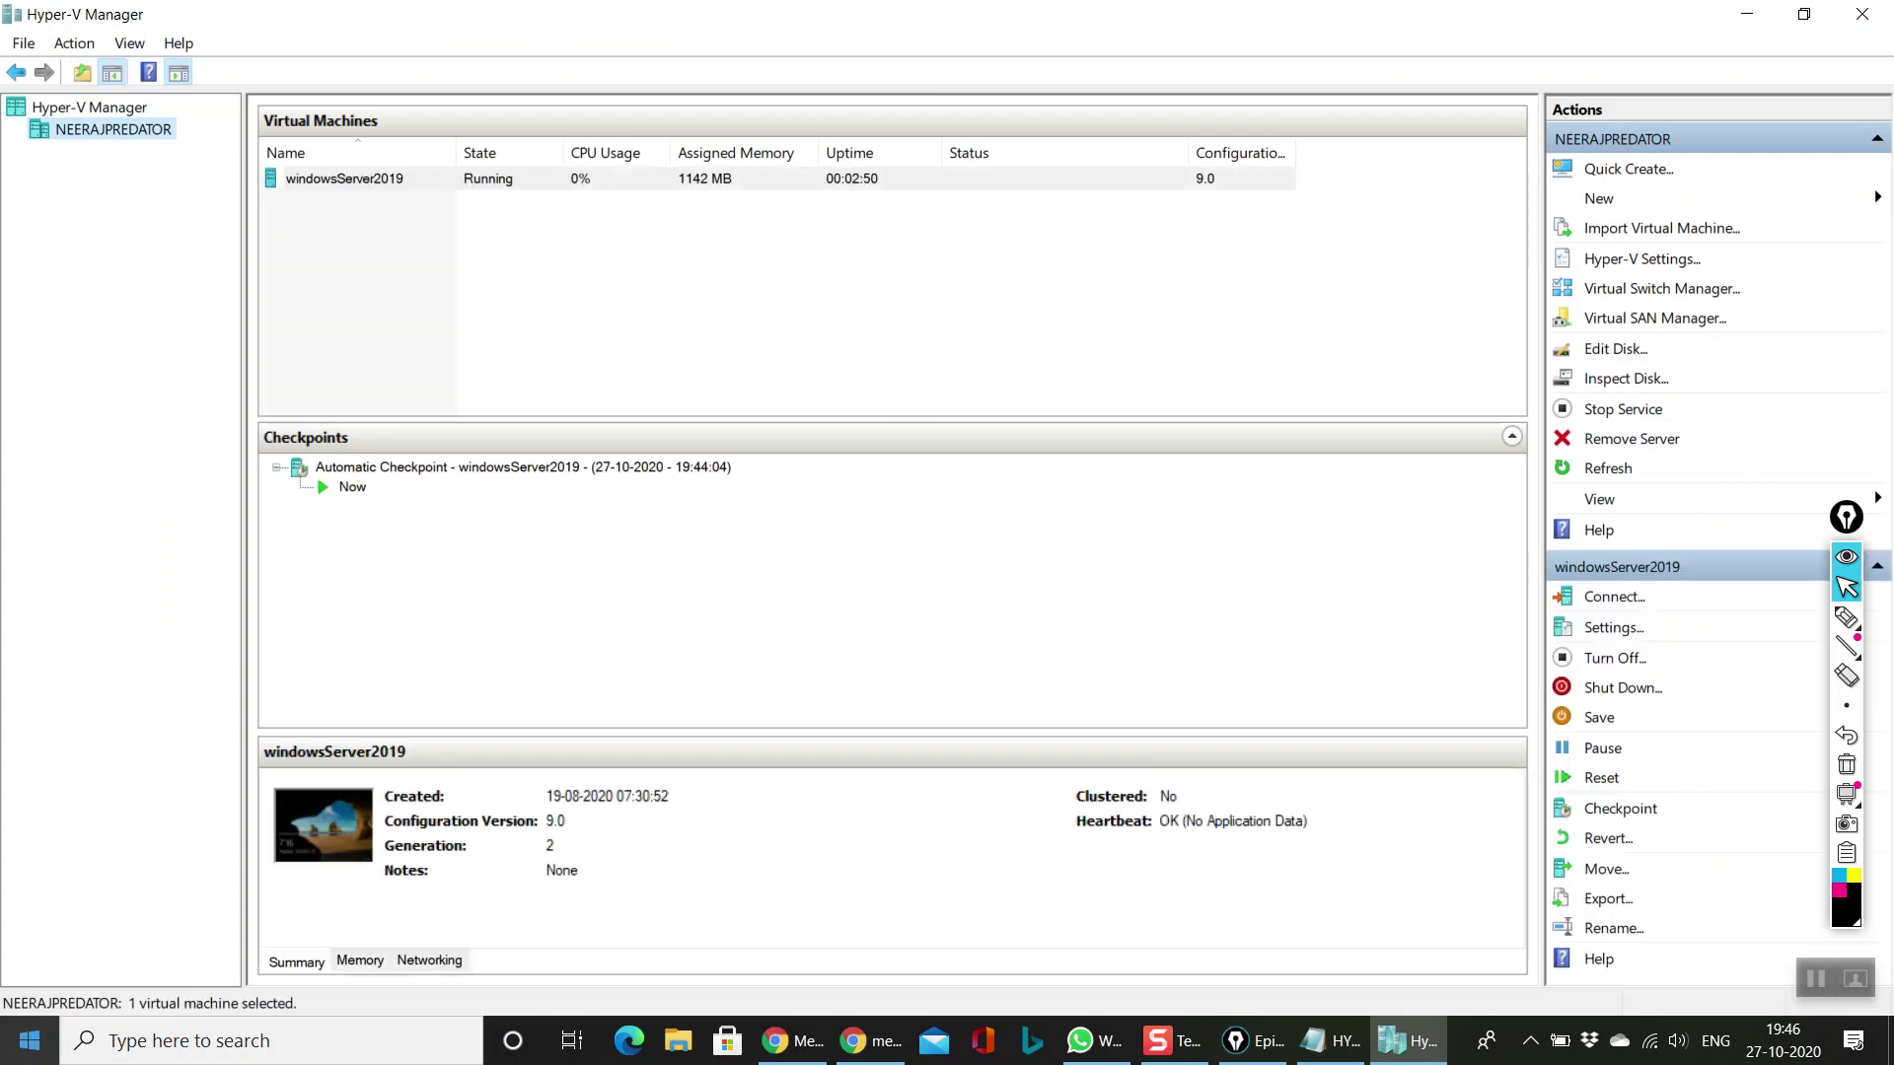
left_click(406, 186)
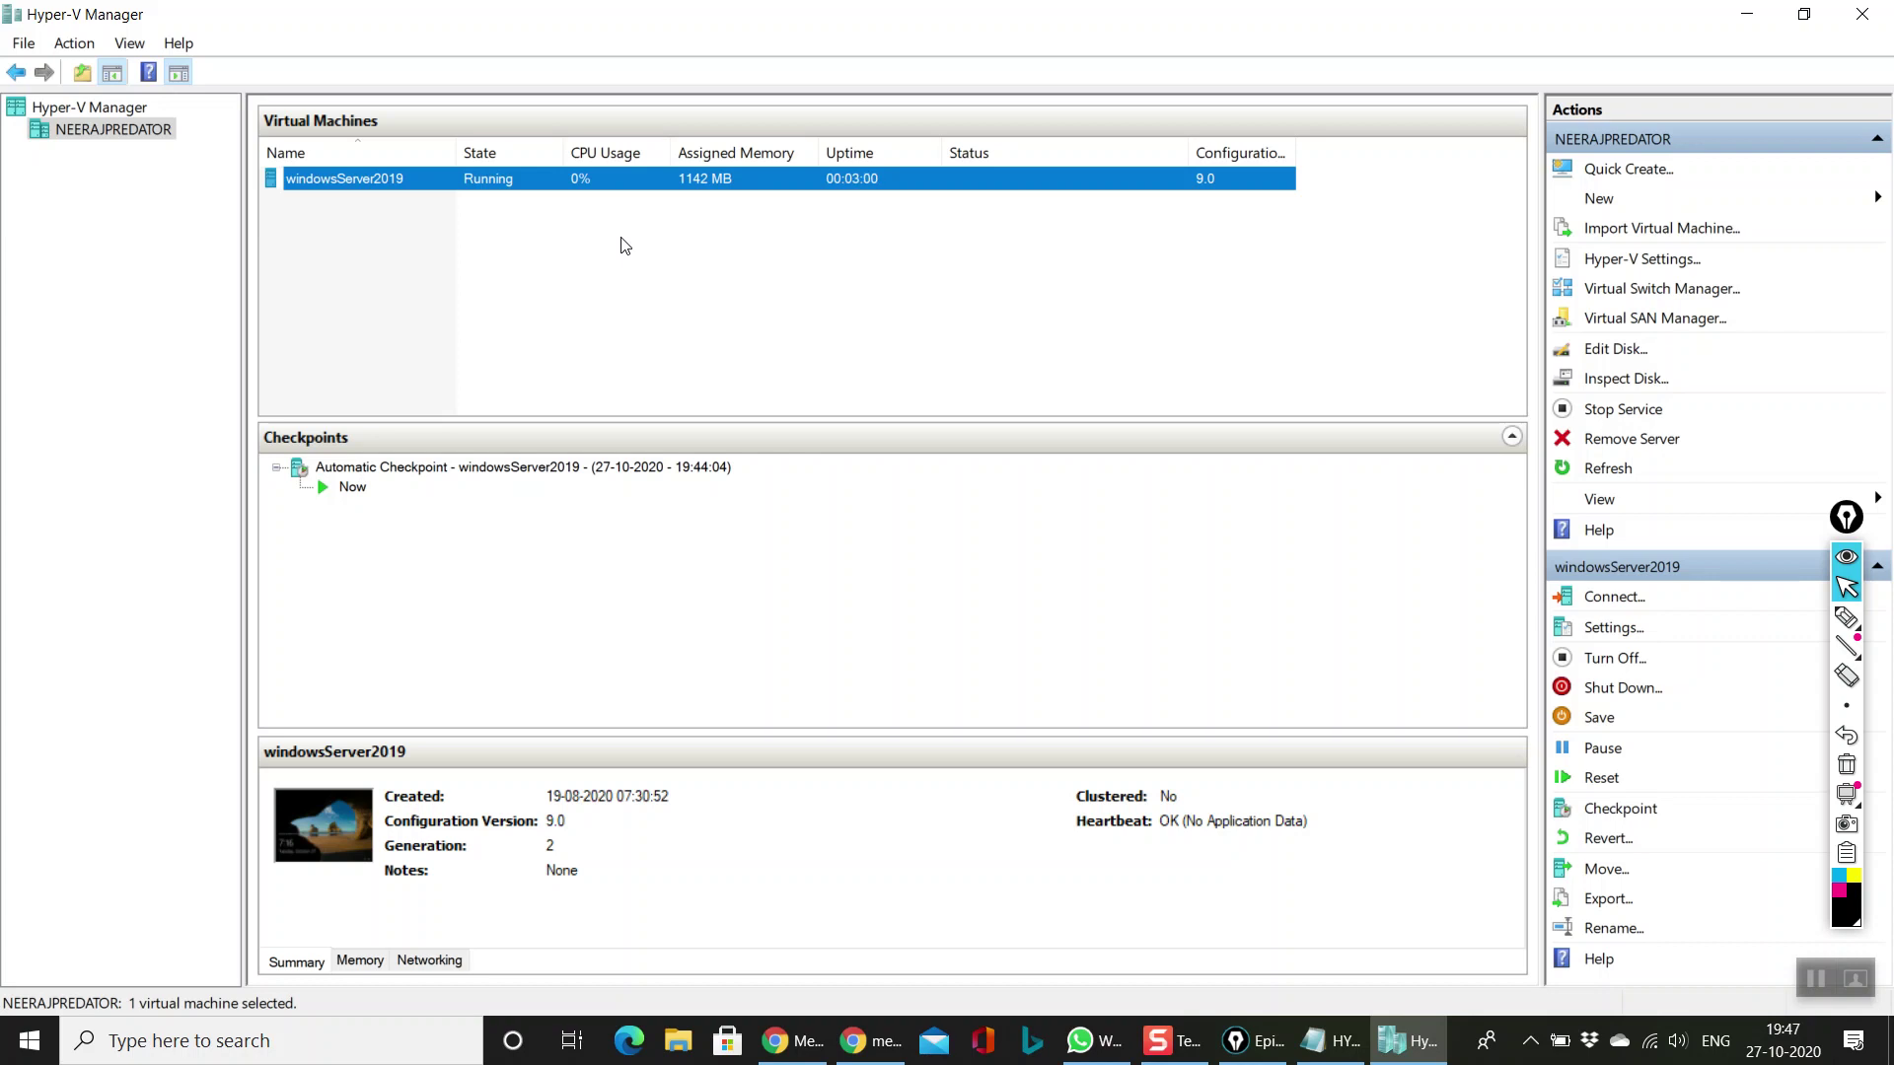
right_click(313, 186)
left_click(382, 203)
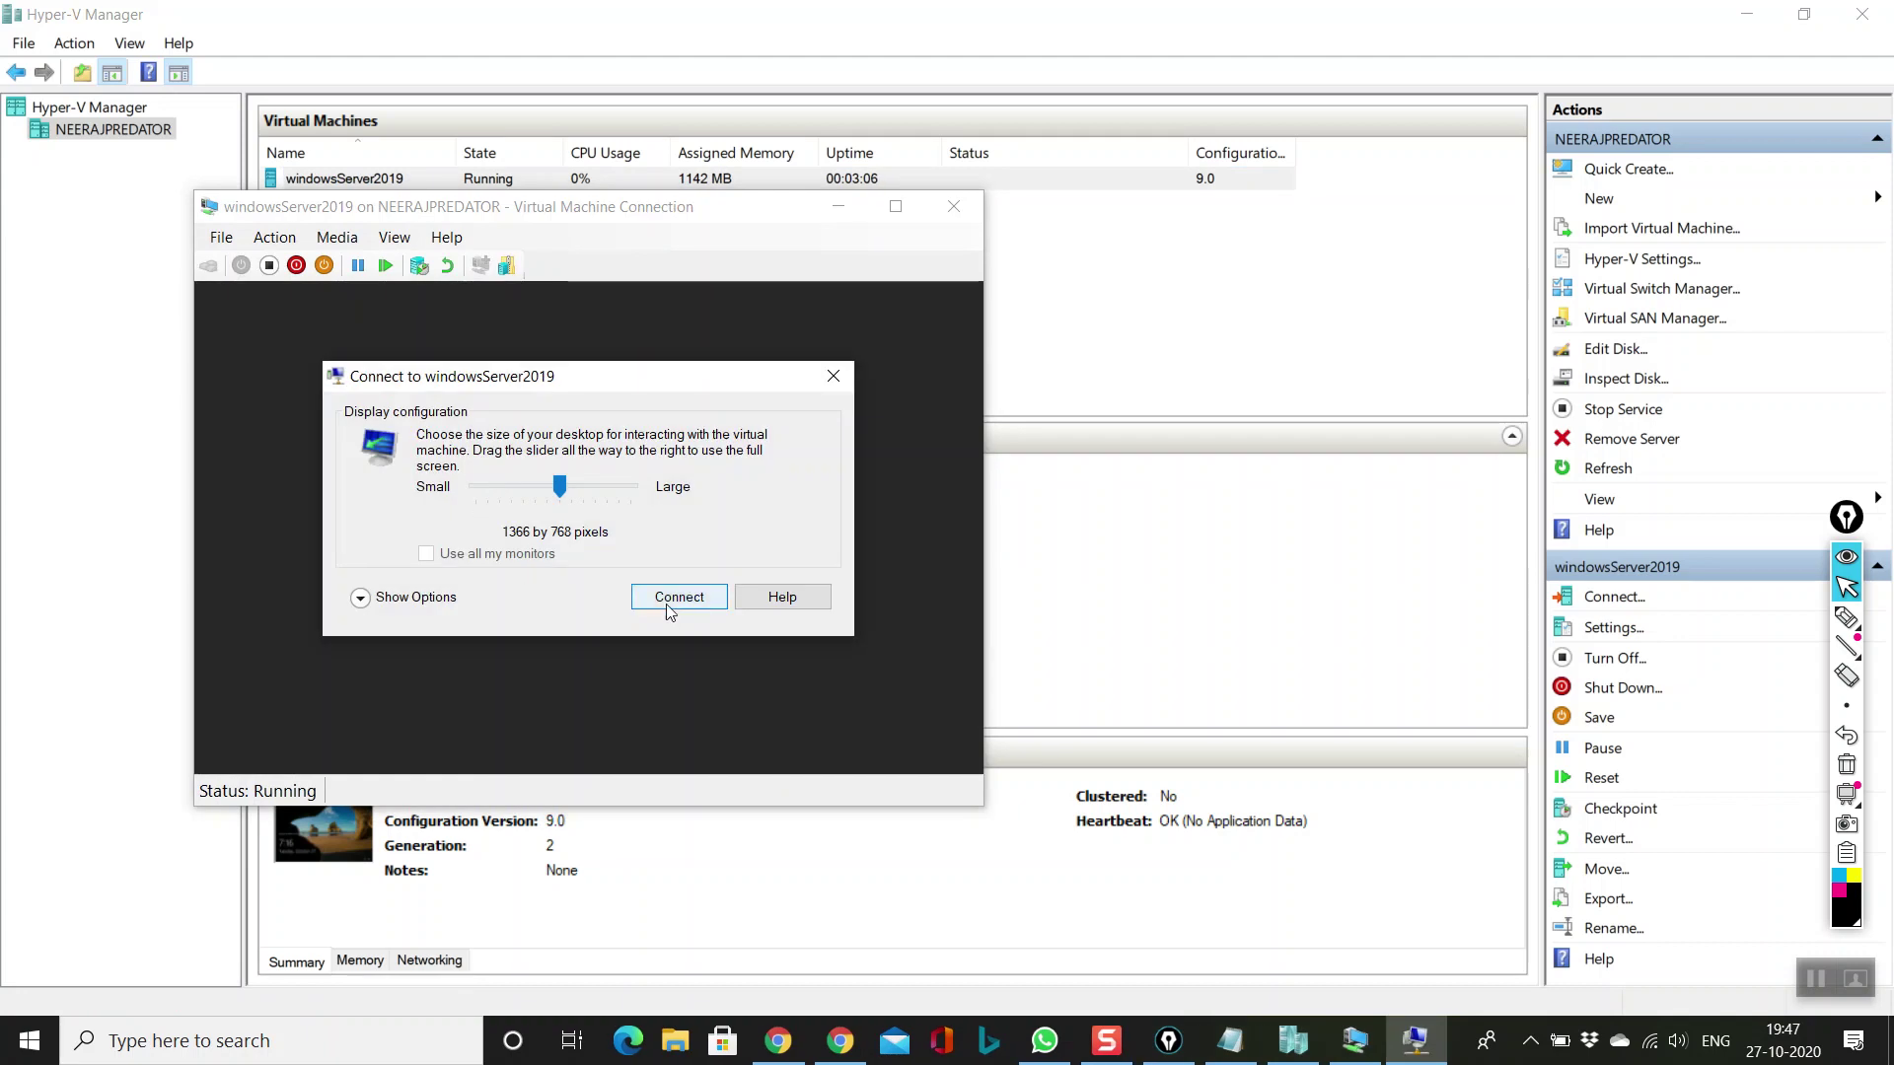
left_click(676, 598)
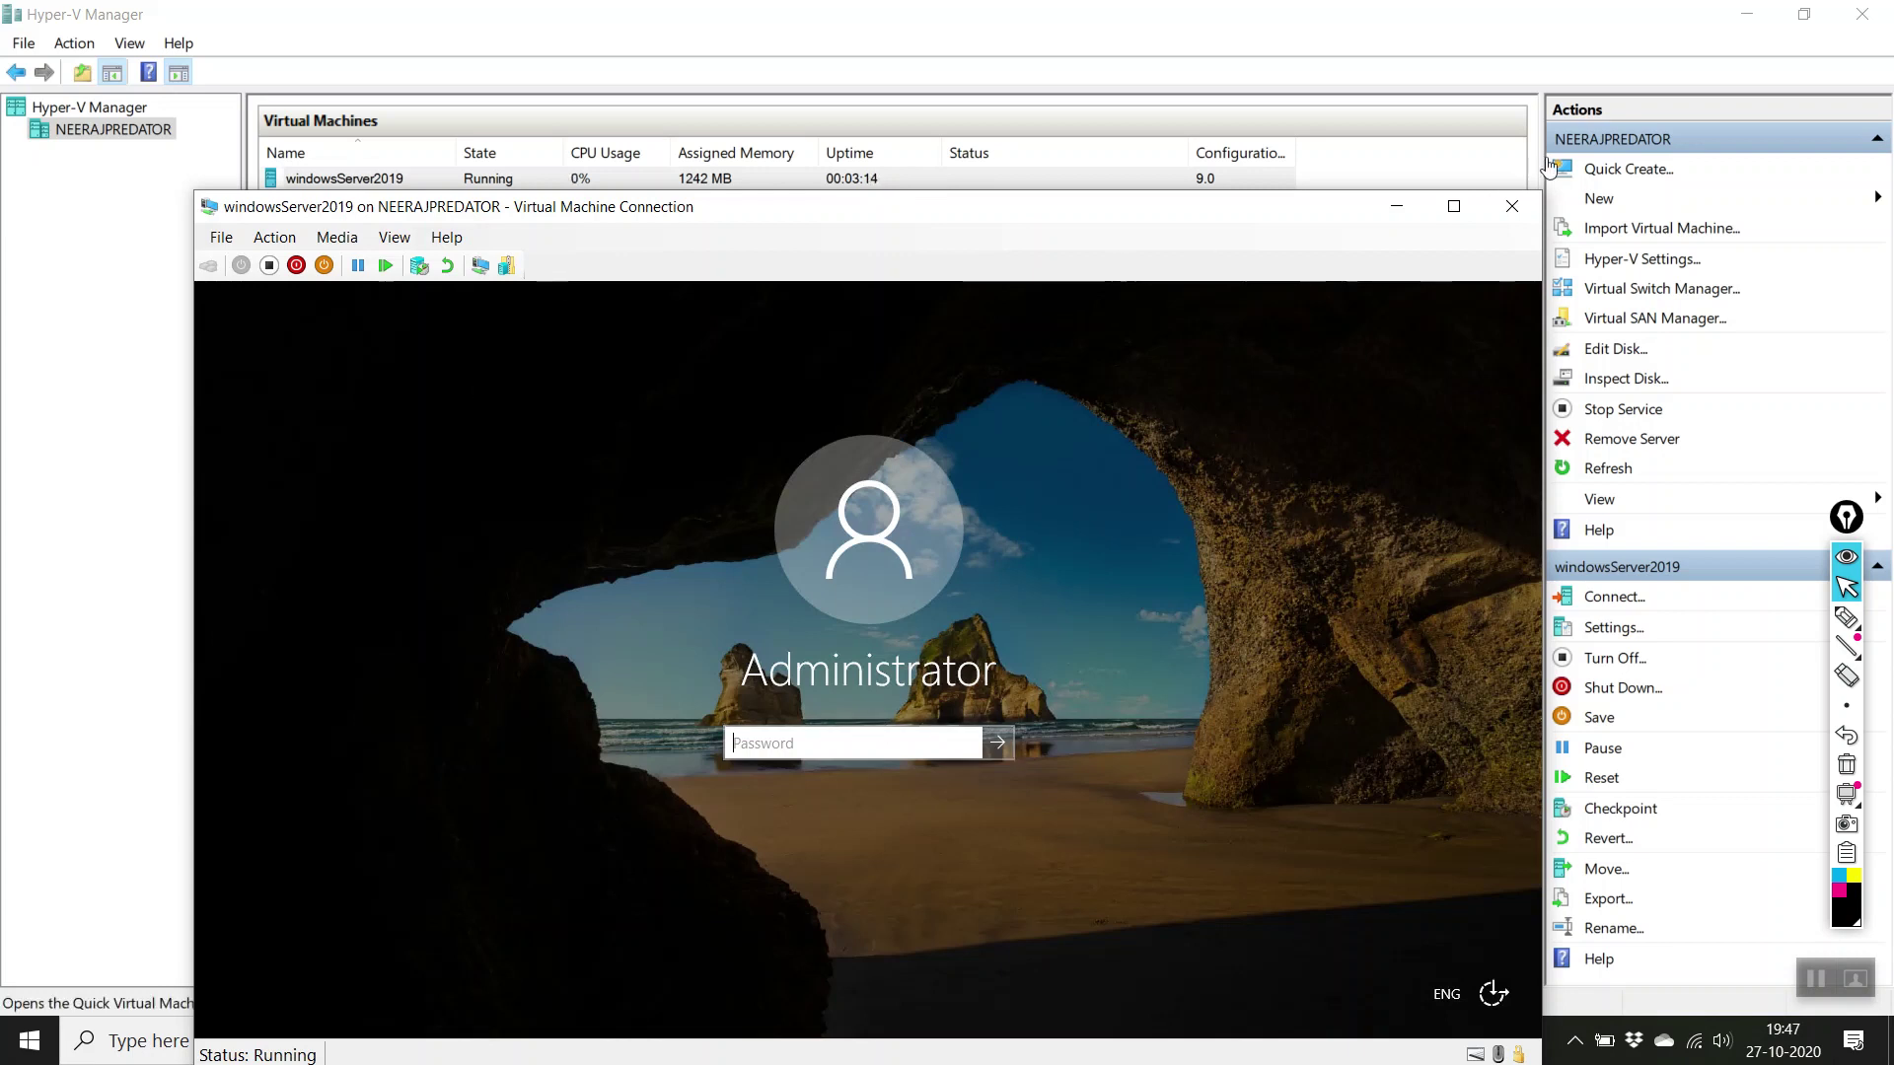
left_click(1512, 213)
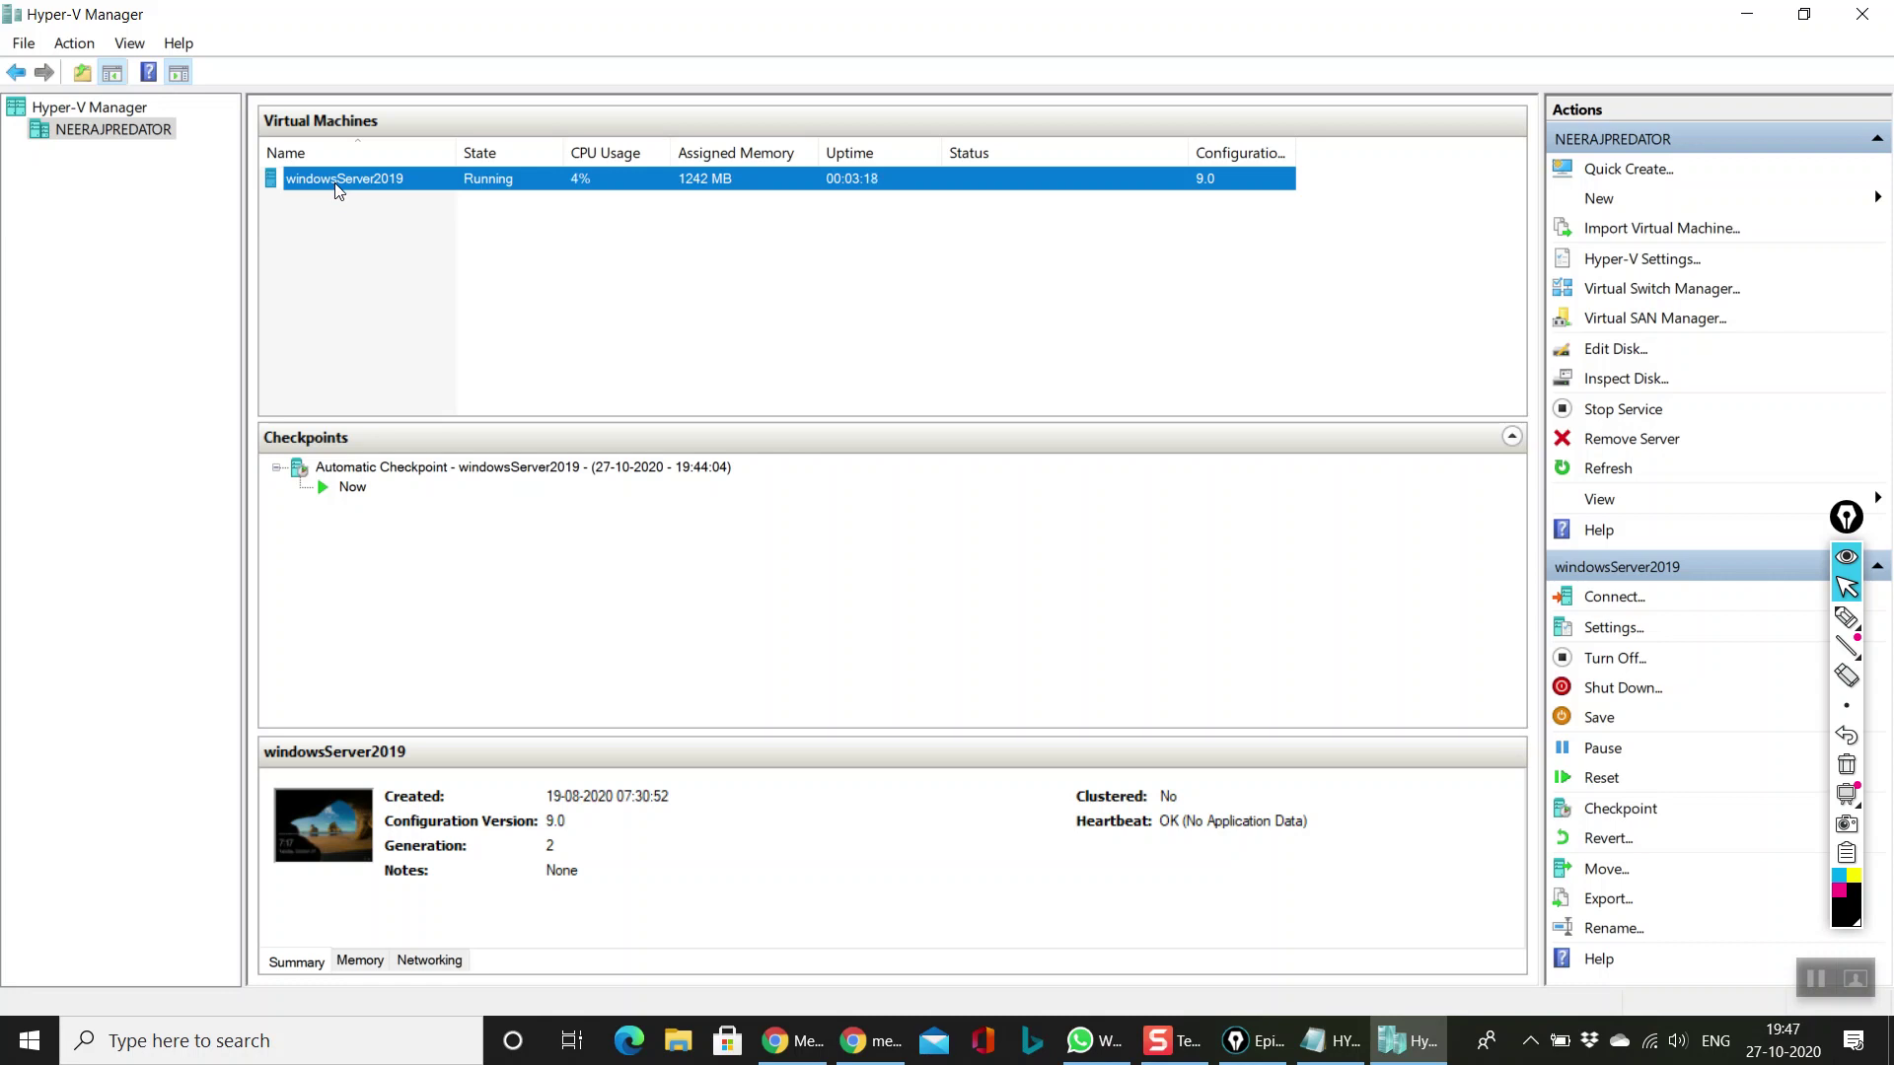
right_click(337, 187)
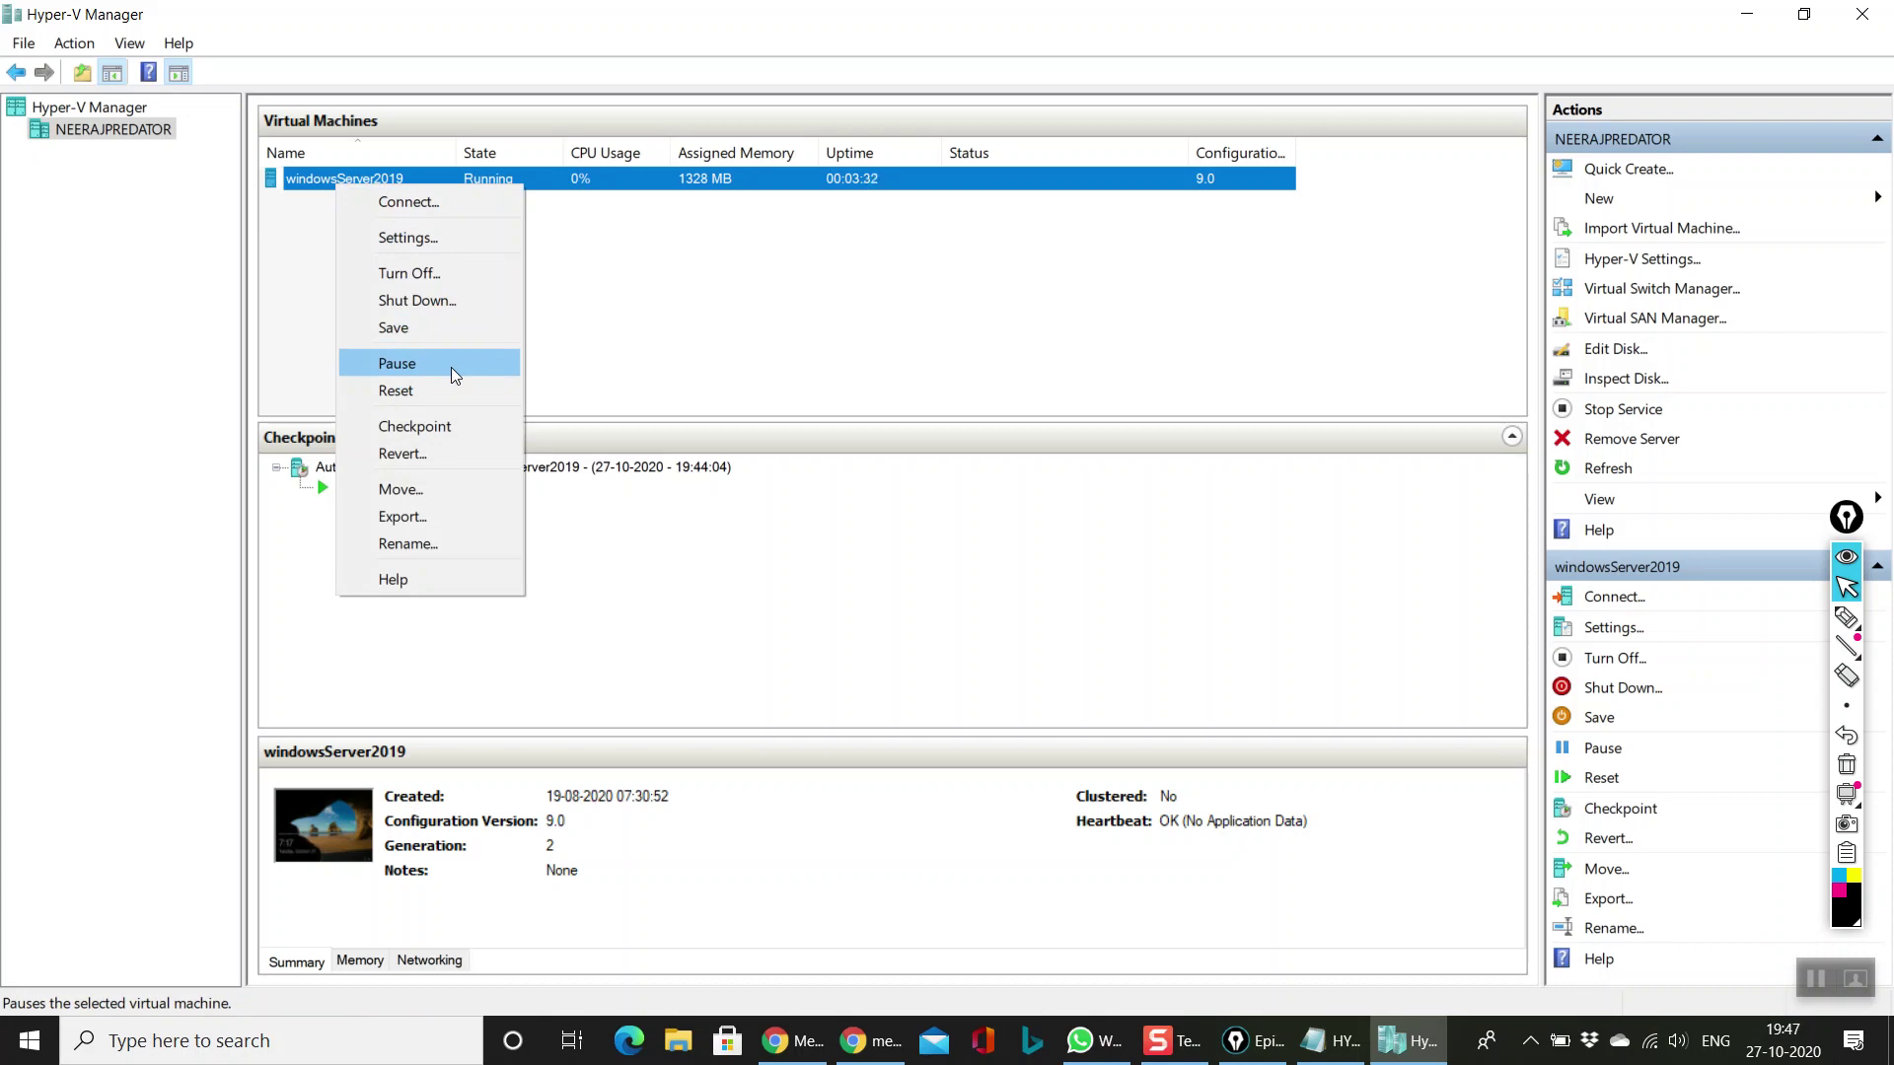
left_click(451, 367)
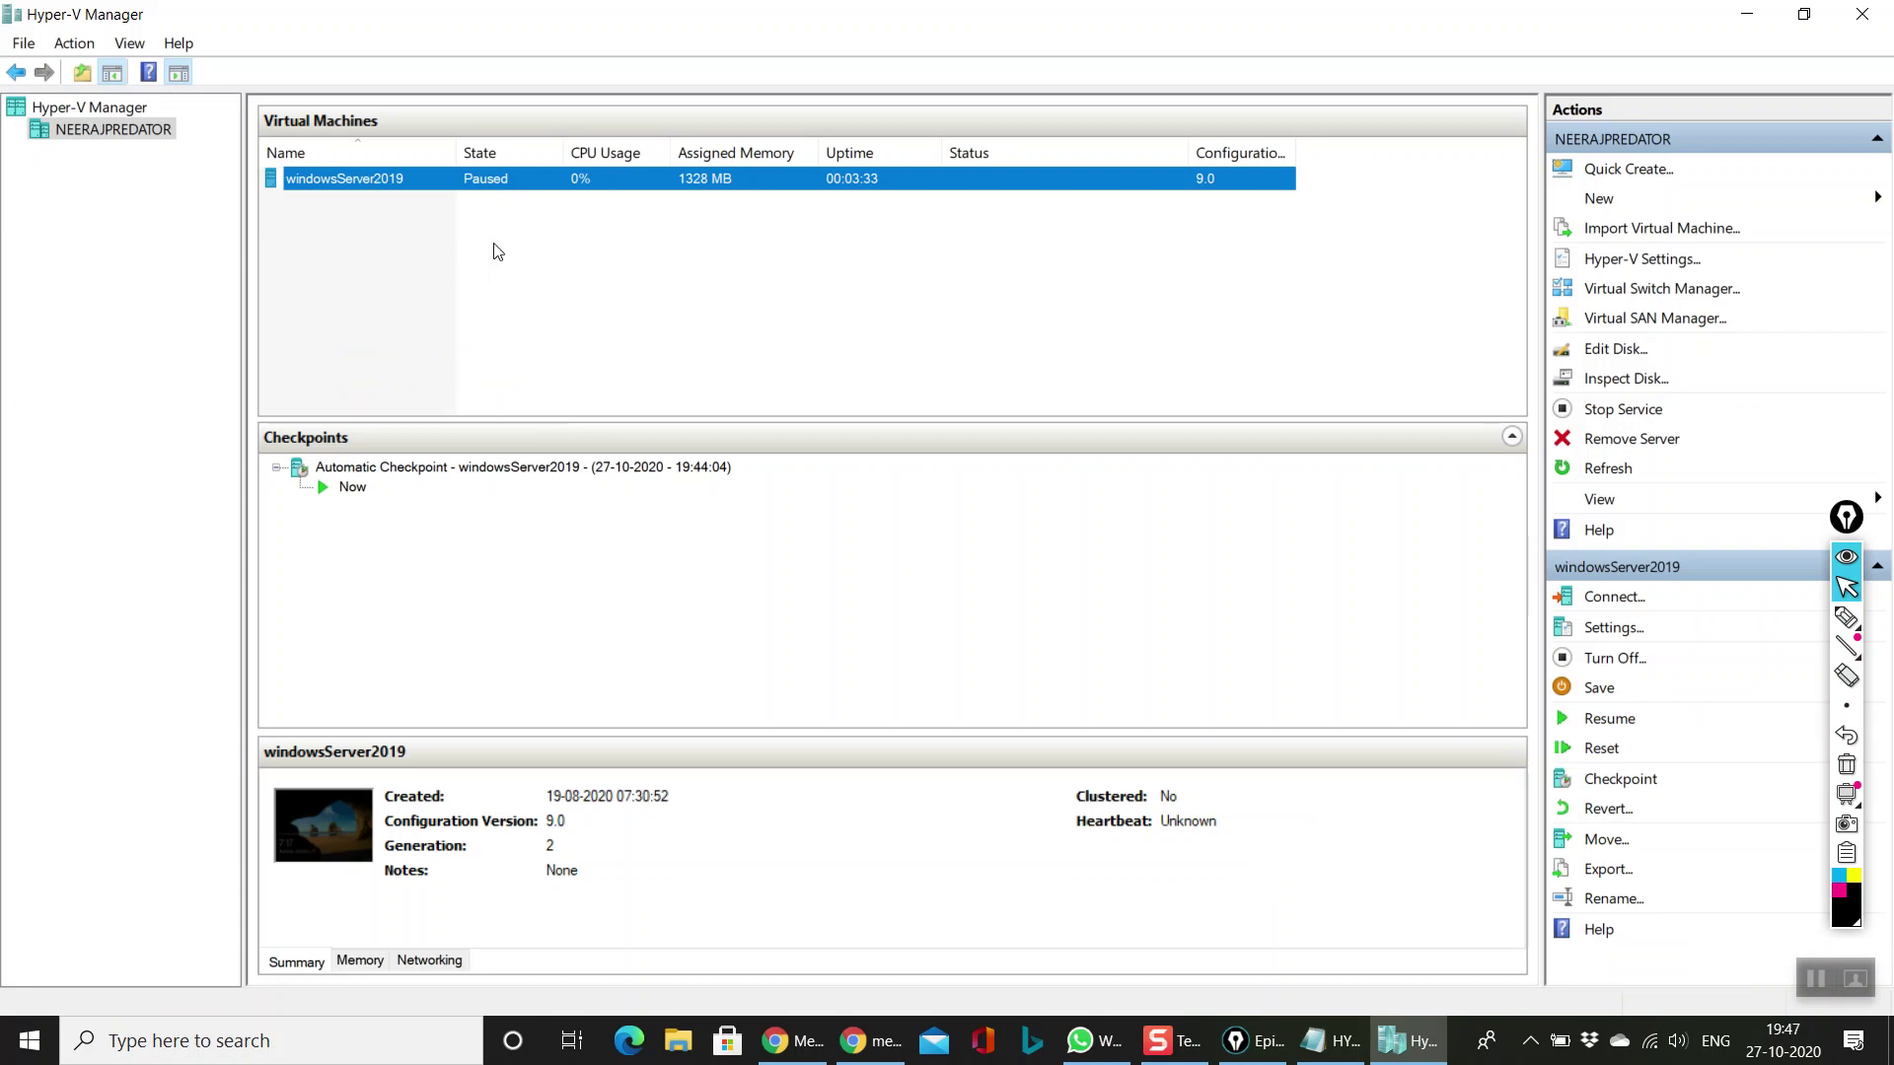
left_click(680, 233)
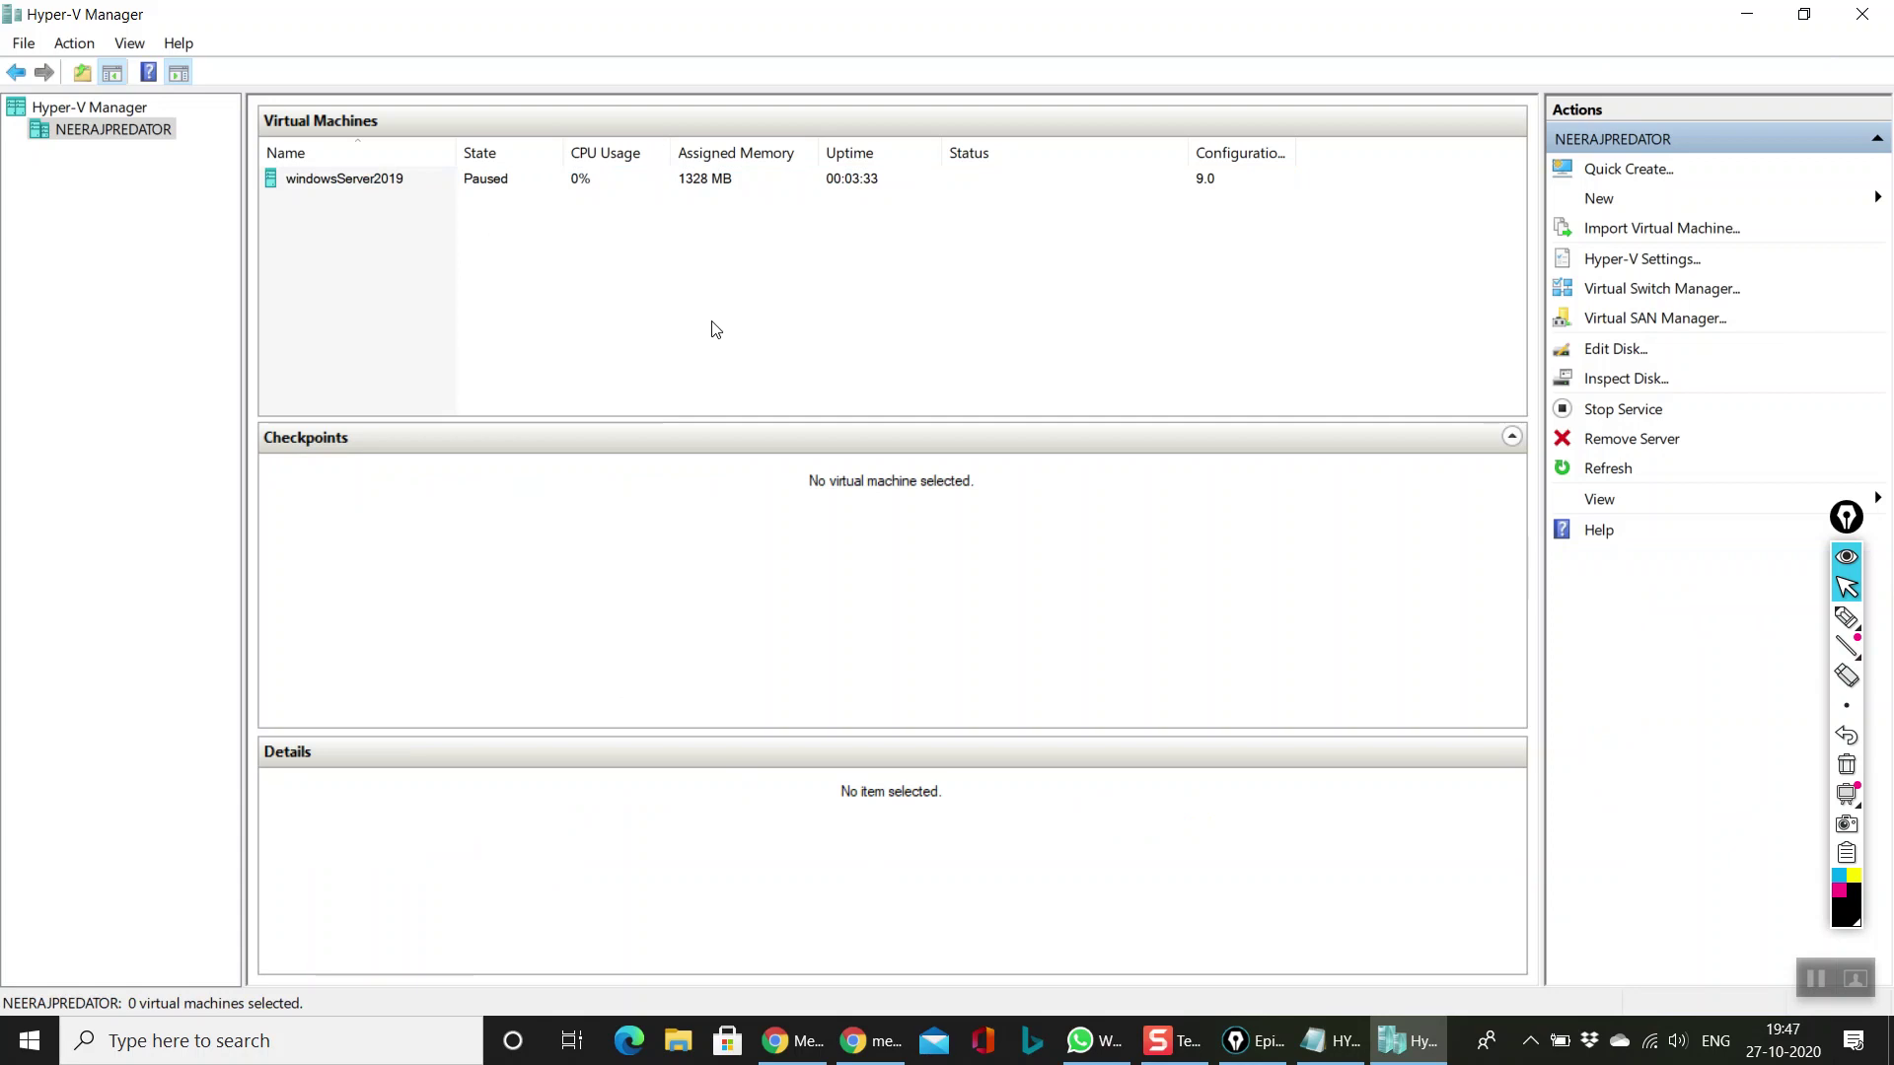
Step: With the paused windowsServer2019 selected, start Quick Create for a new virtual machine
left_click(623, 179)
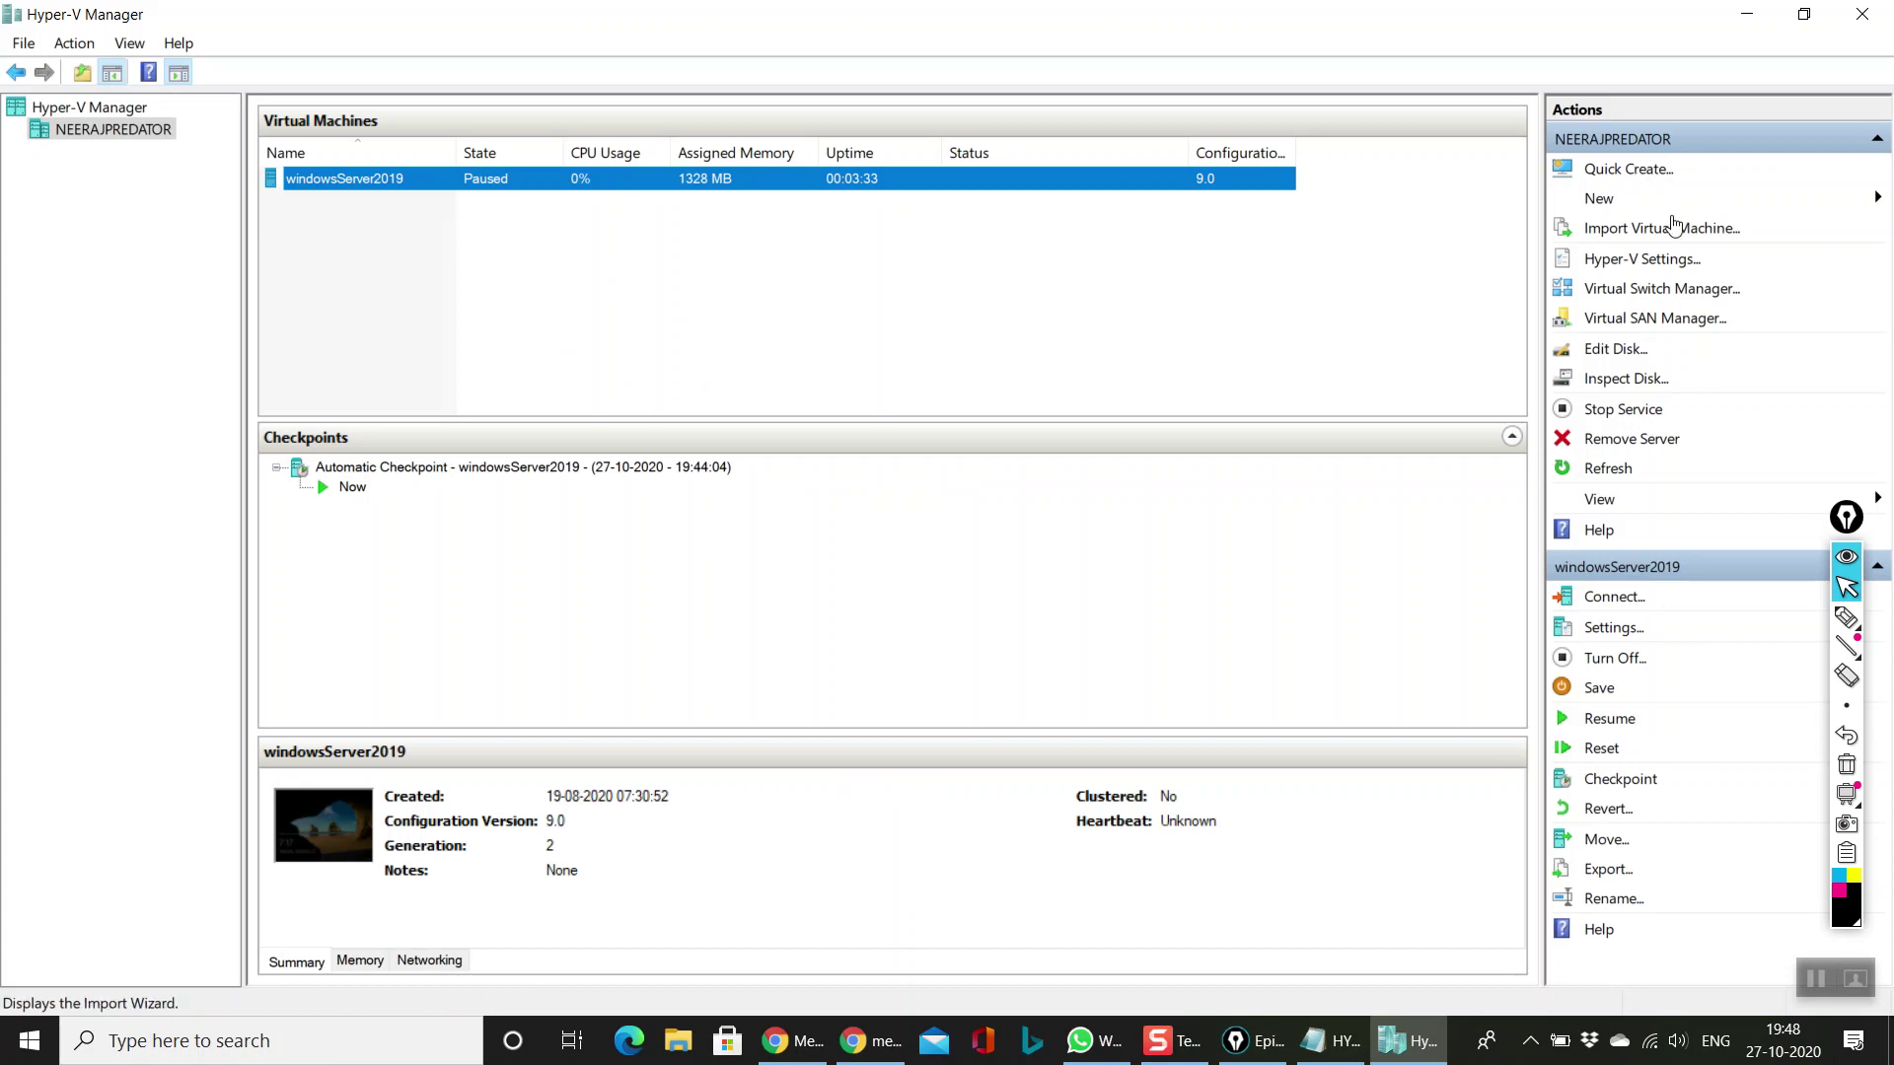
left_click(1867, 200)
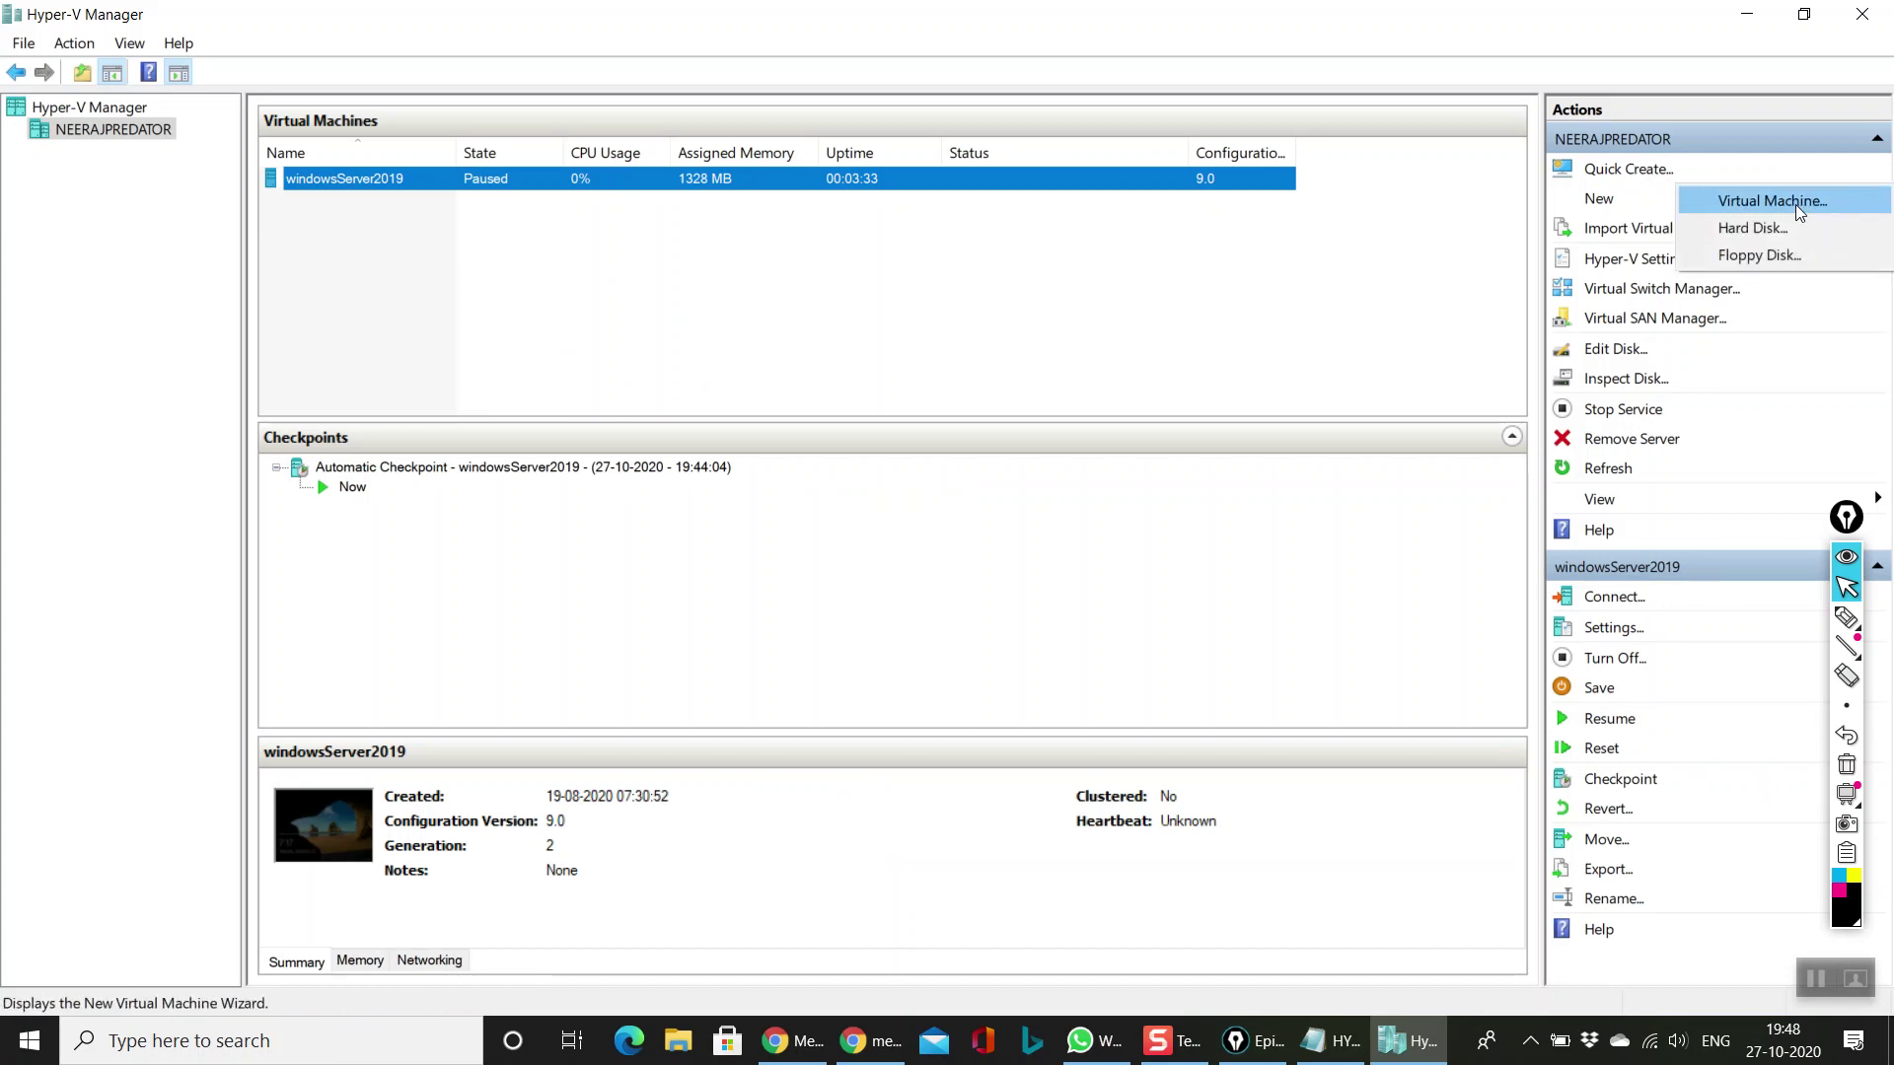
left_click(1302, 321)
left_click(1626, 173)
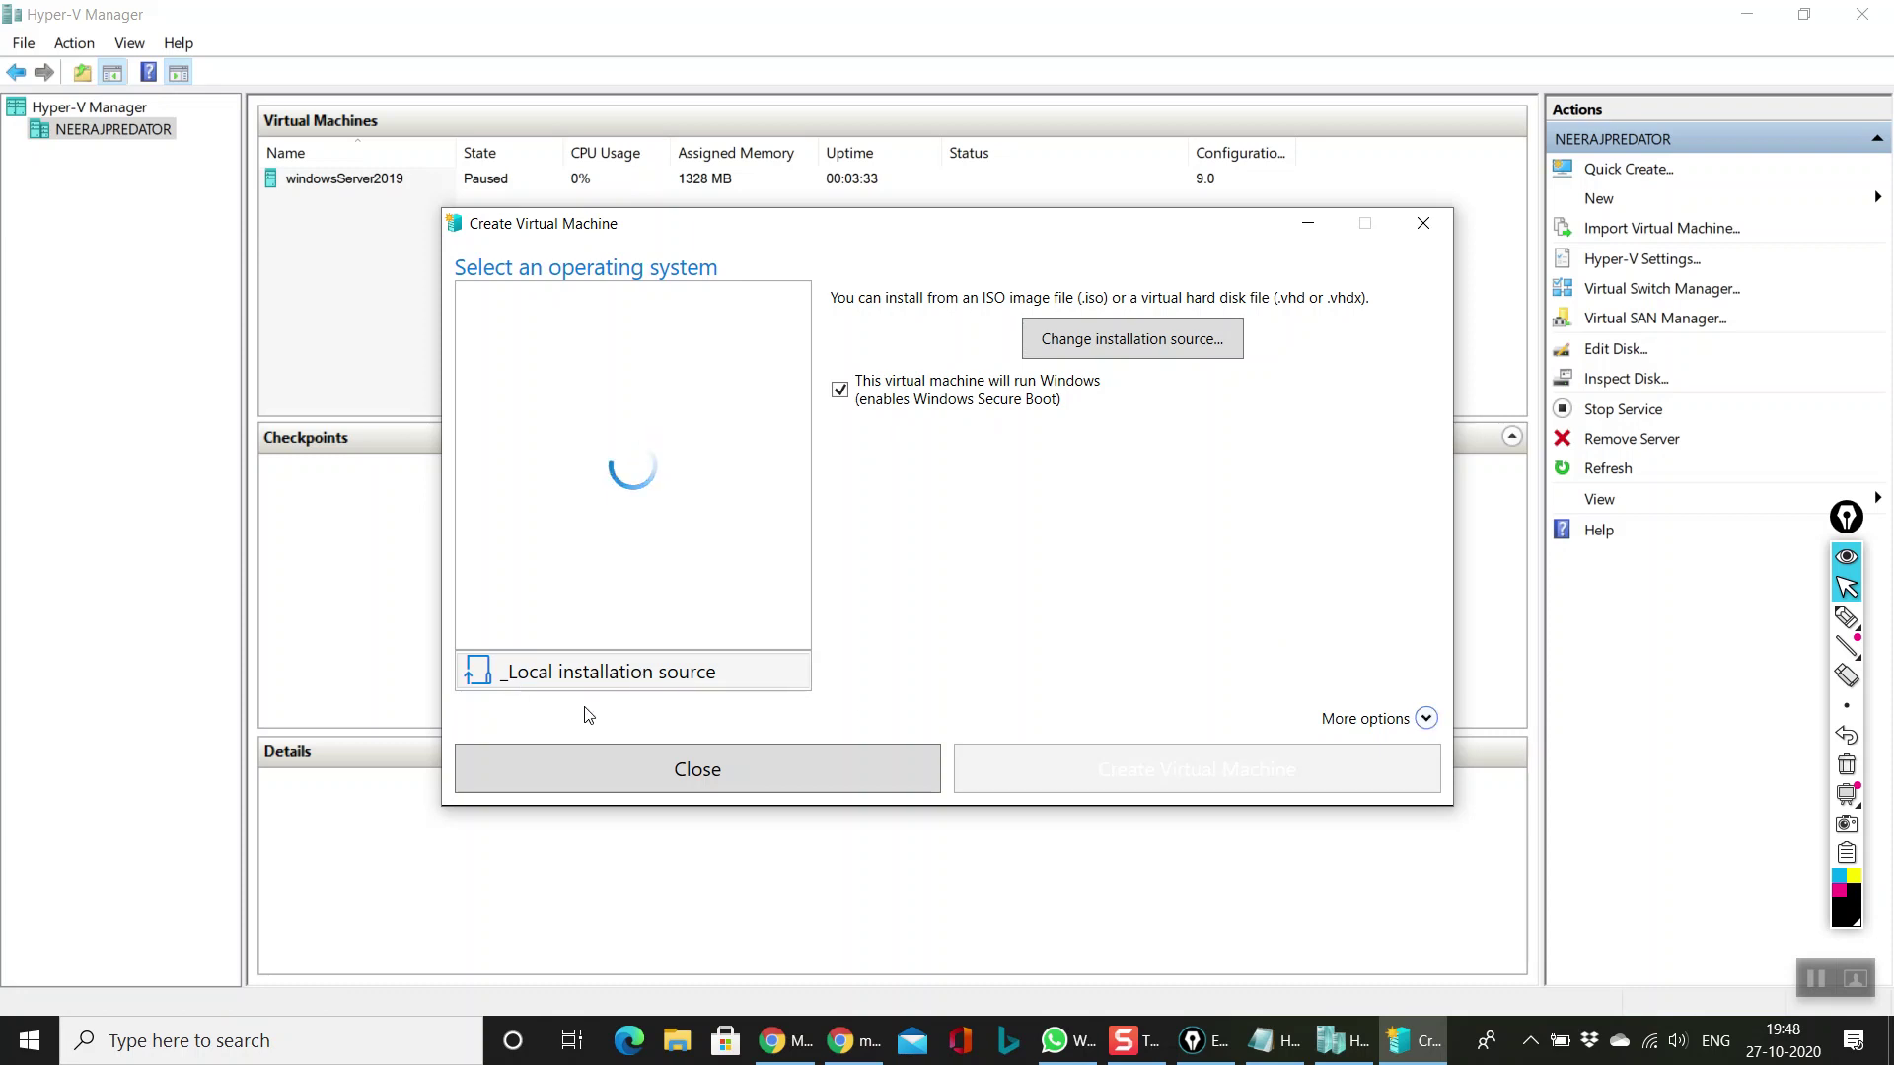
Step: Choose Local installation source and expand More options to show name and network settings
left_click(609, 679)
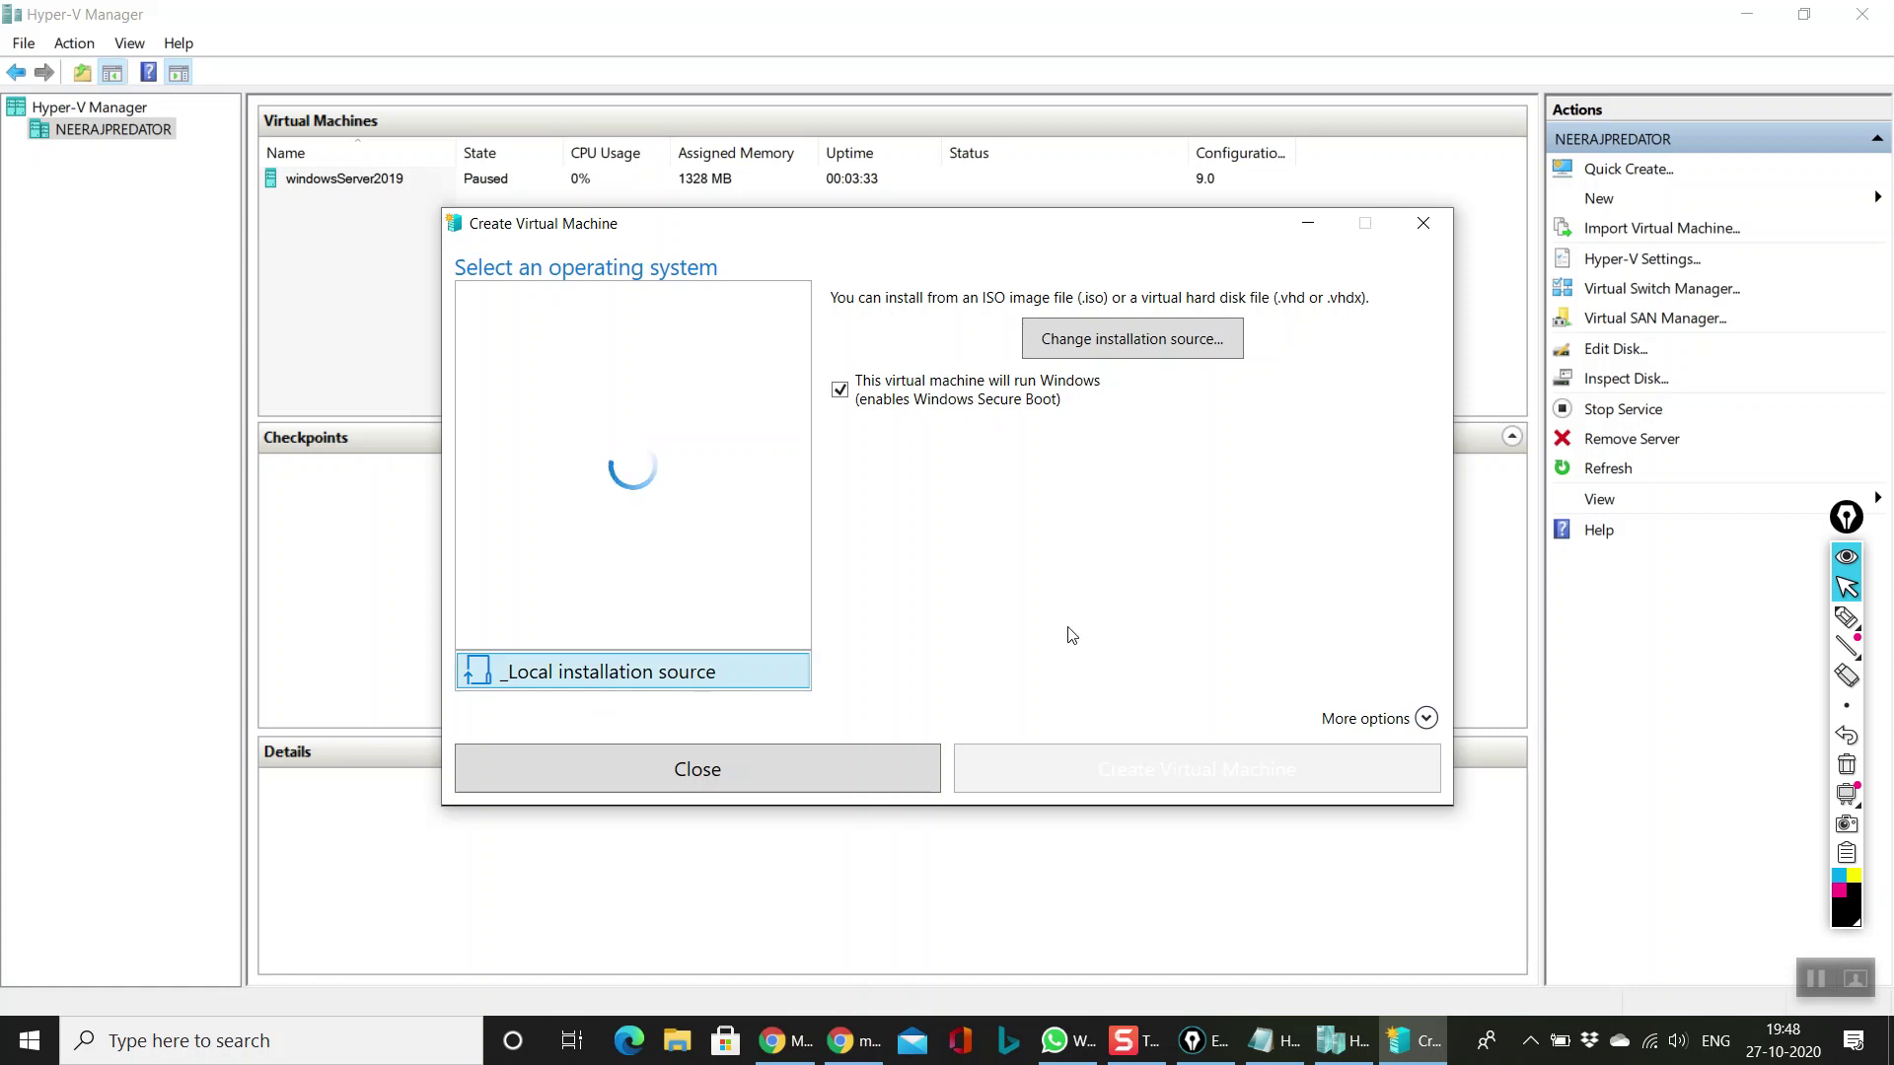
left_click(1424, 720)
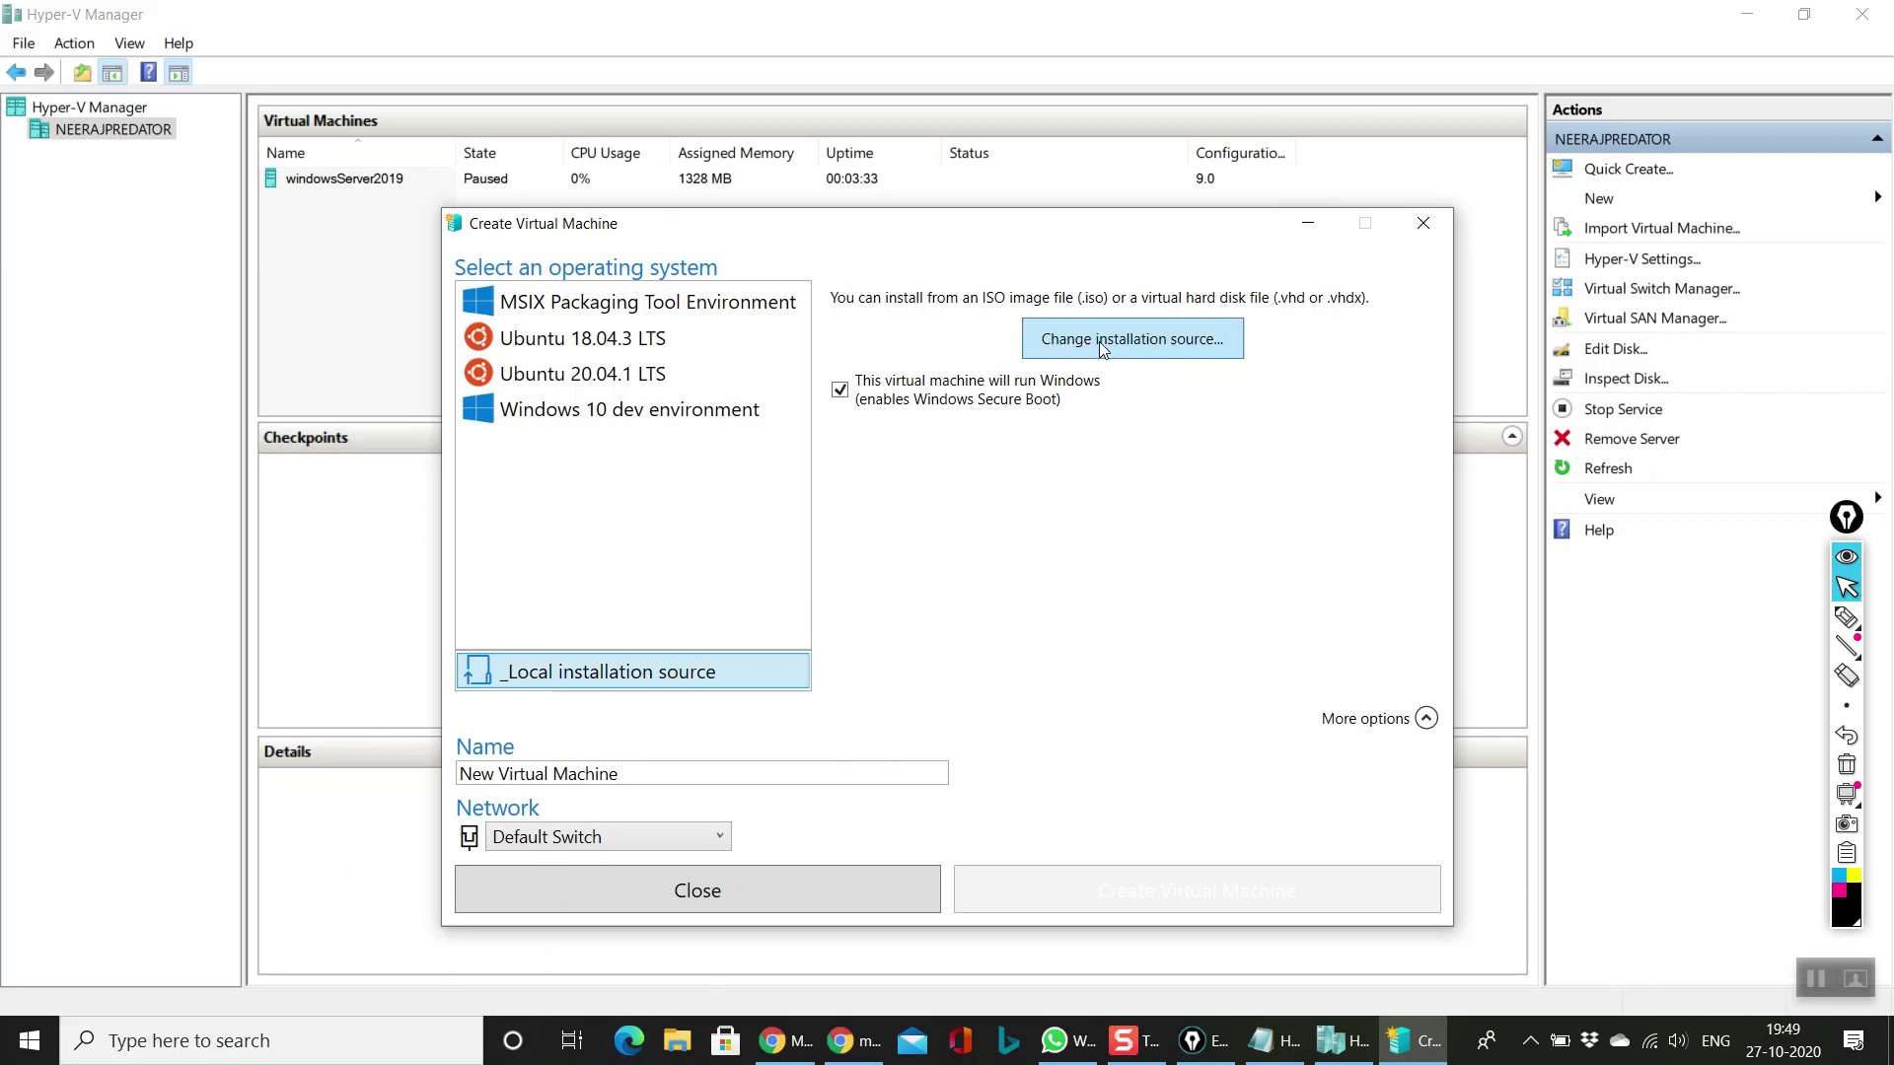
Step: Browse to BACKUP (D:) > SERVER_OS and use the August 2019 Windows Server 2019 ISO as installation source
left_click(1197, 342)
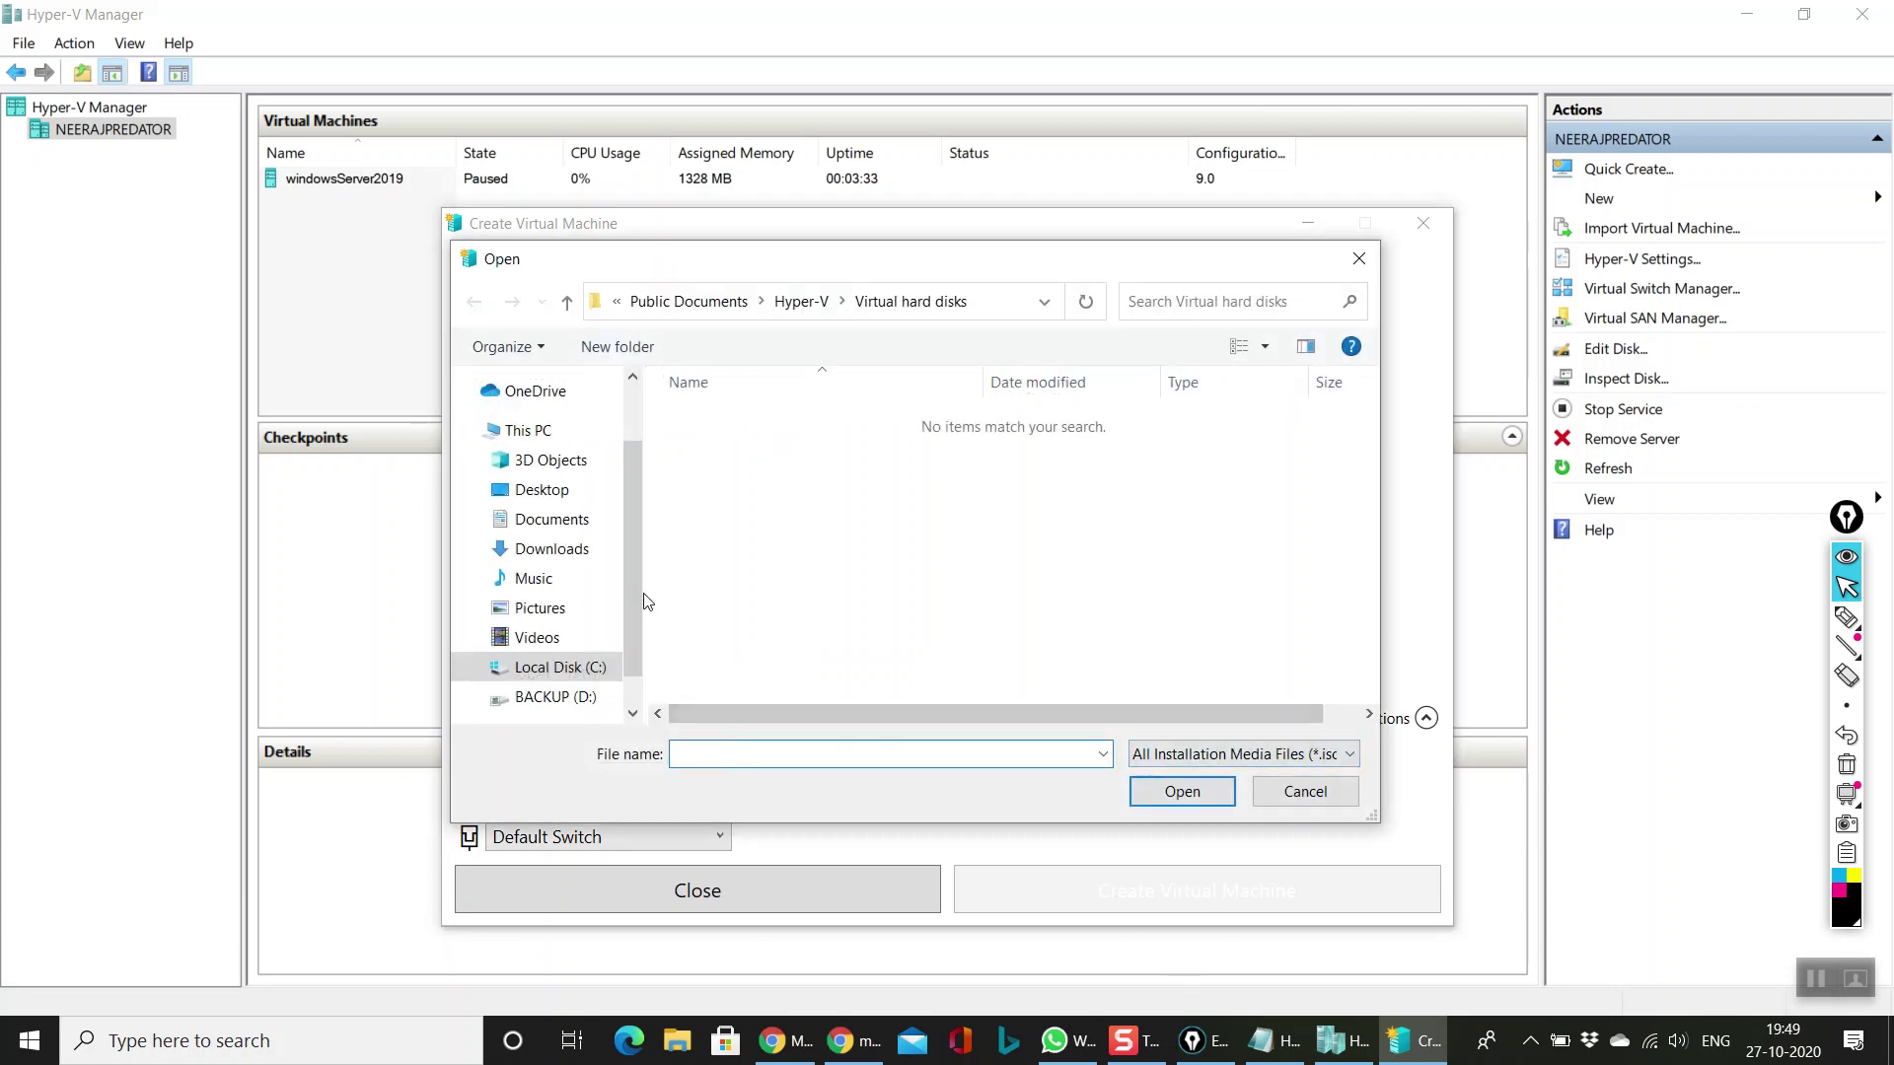
scroll(627, 643, "down", 1)
left_click(556, 657)
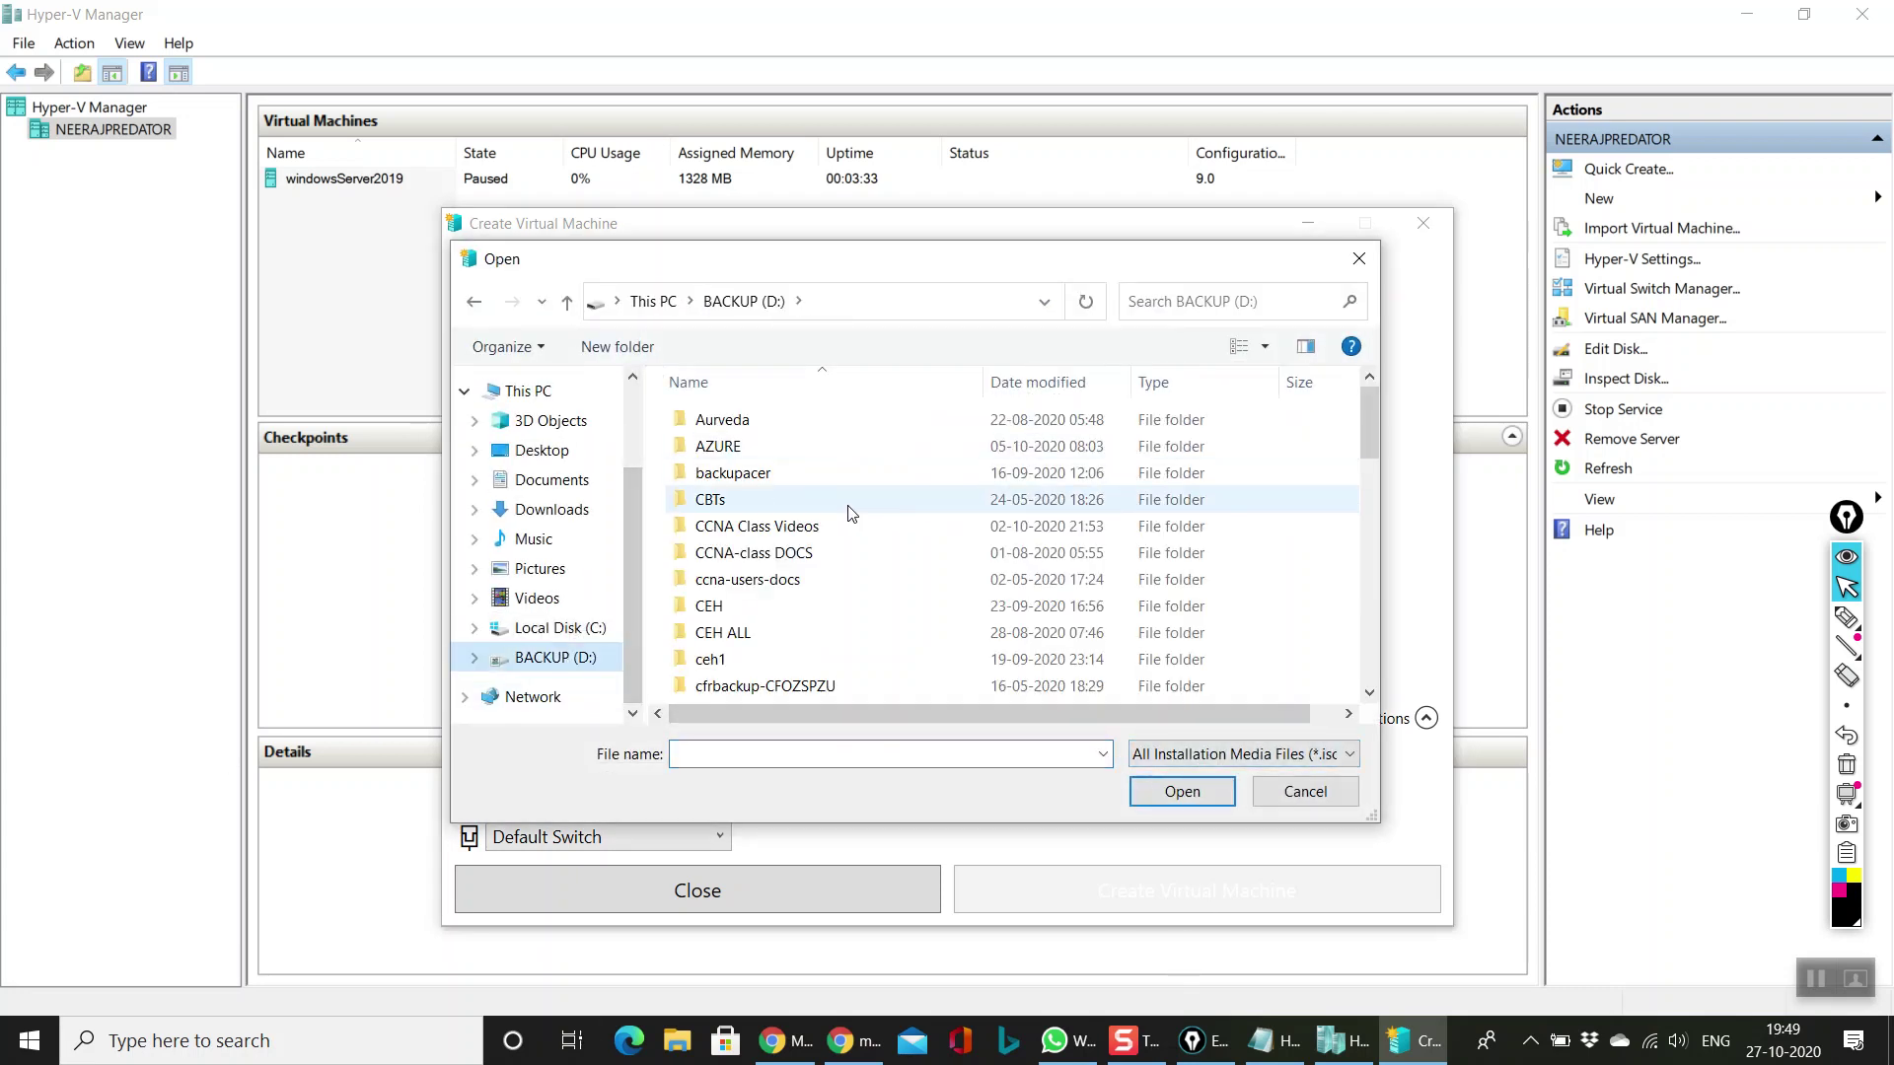
left_click_drag(1364, 412, 1389, 592)
double_click(829, 606)
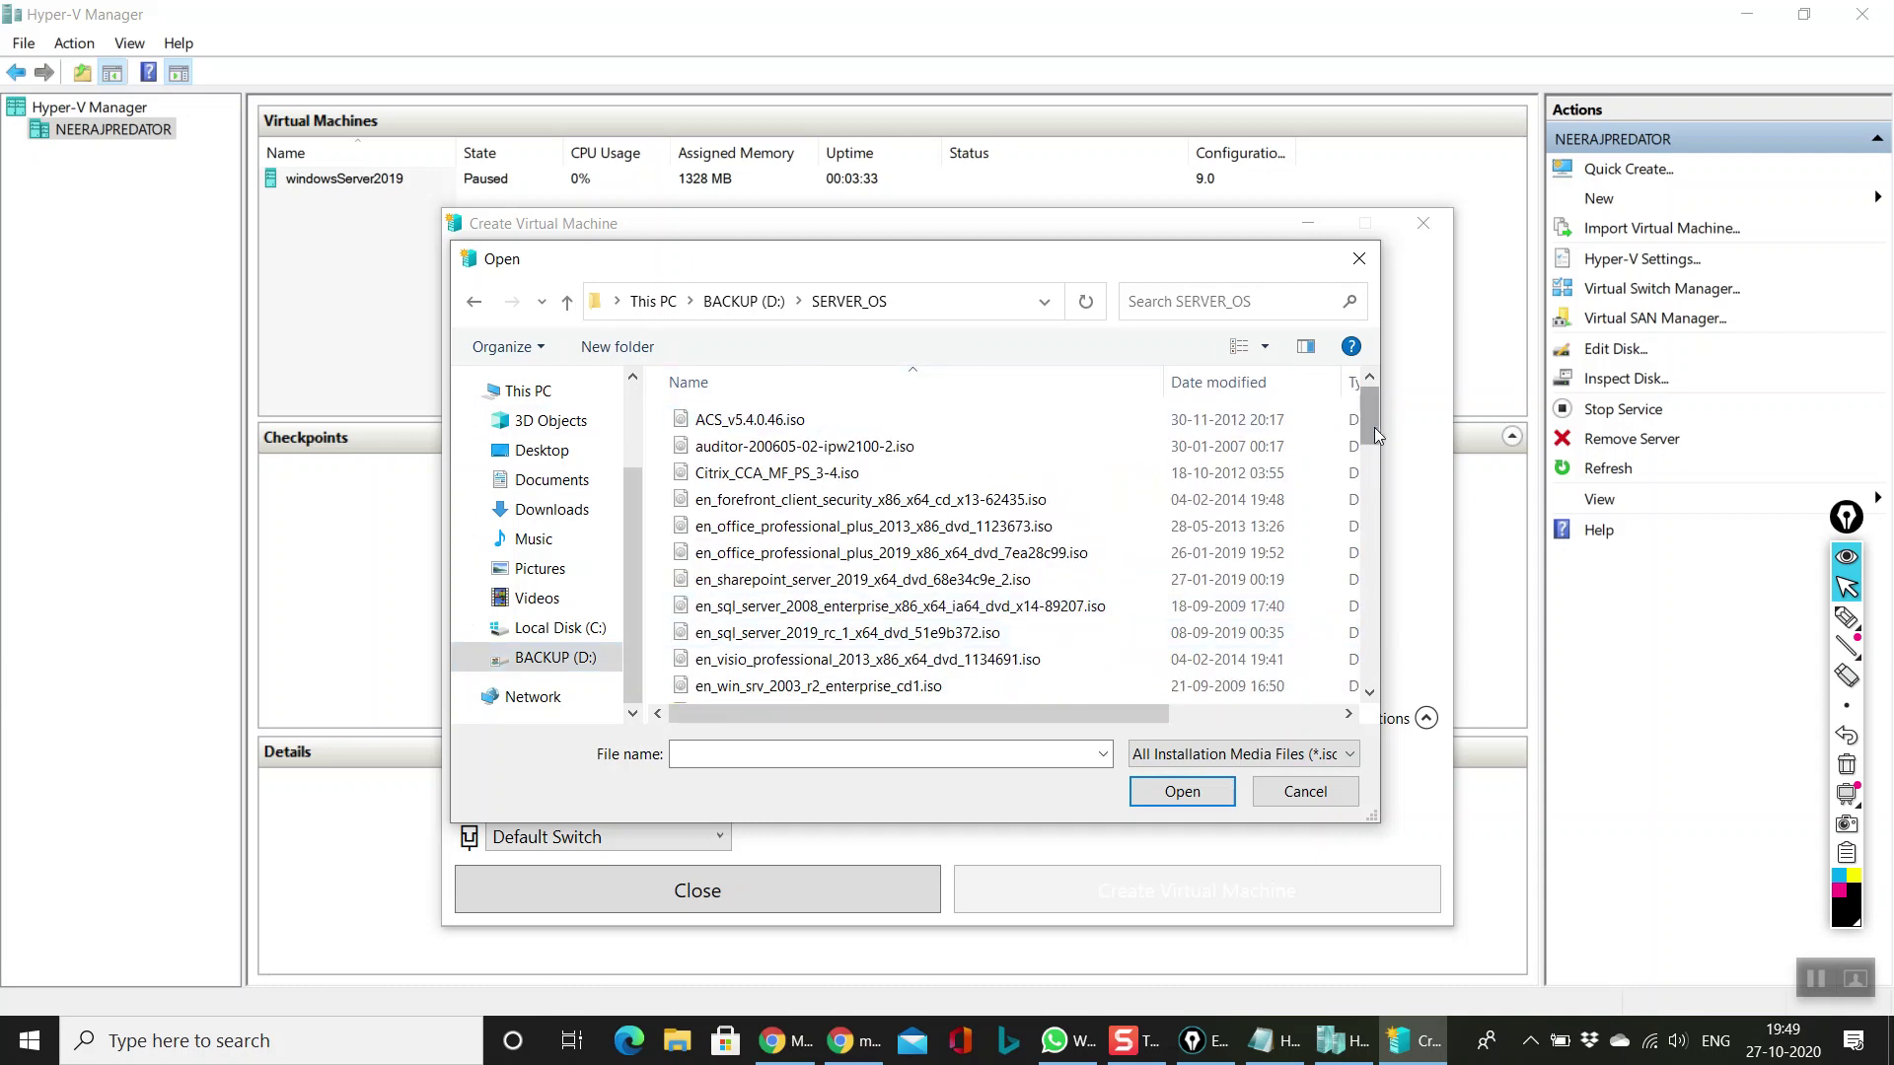
left_click_drag(1369, 410, 1369, 533)
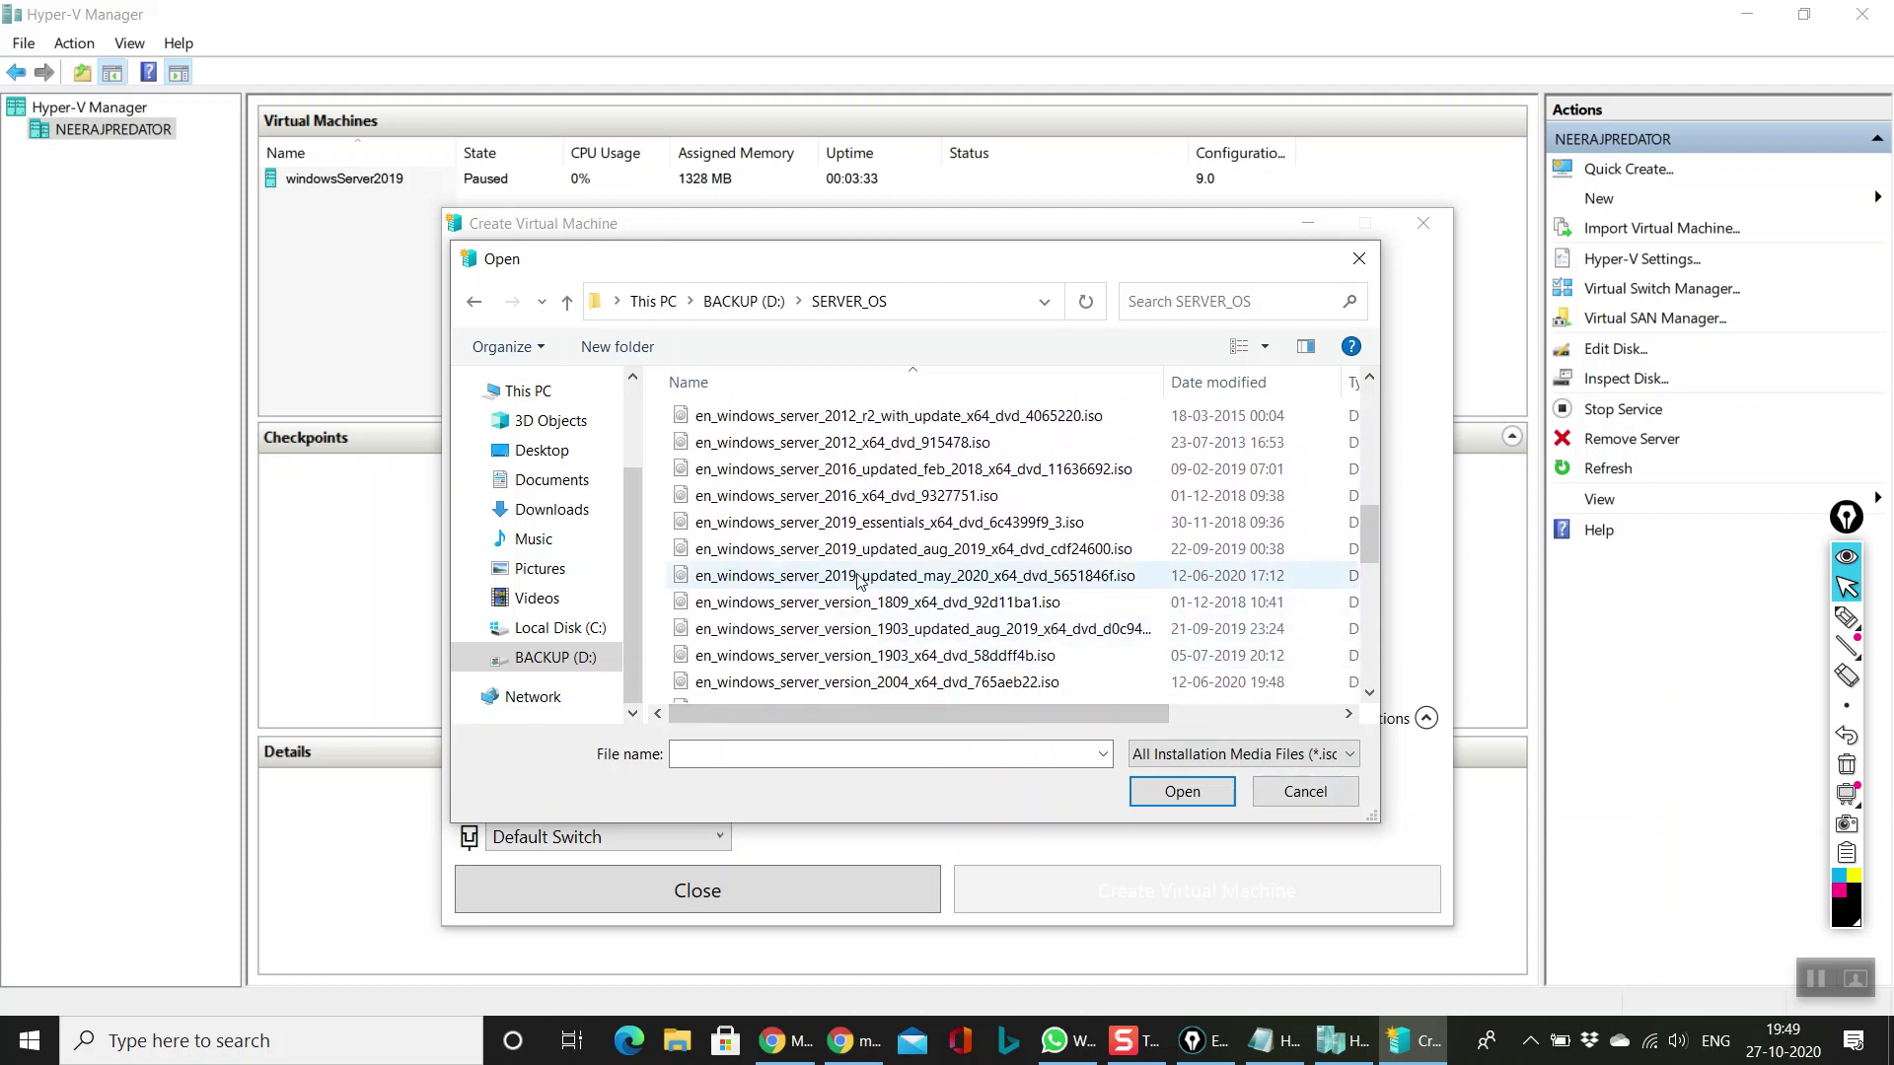
left_click(844, 527)
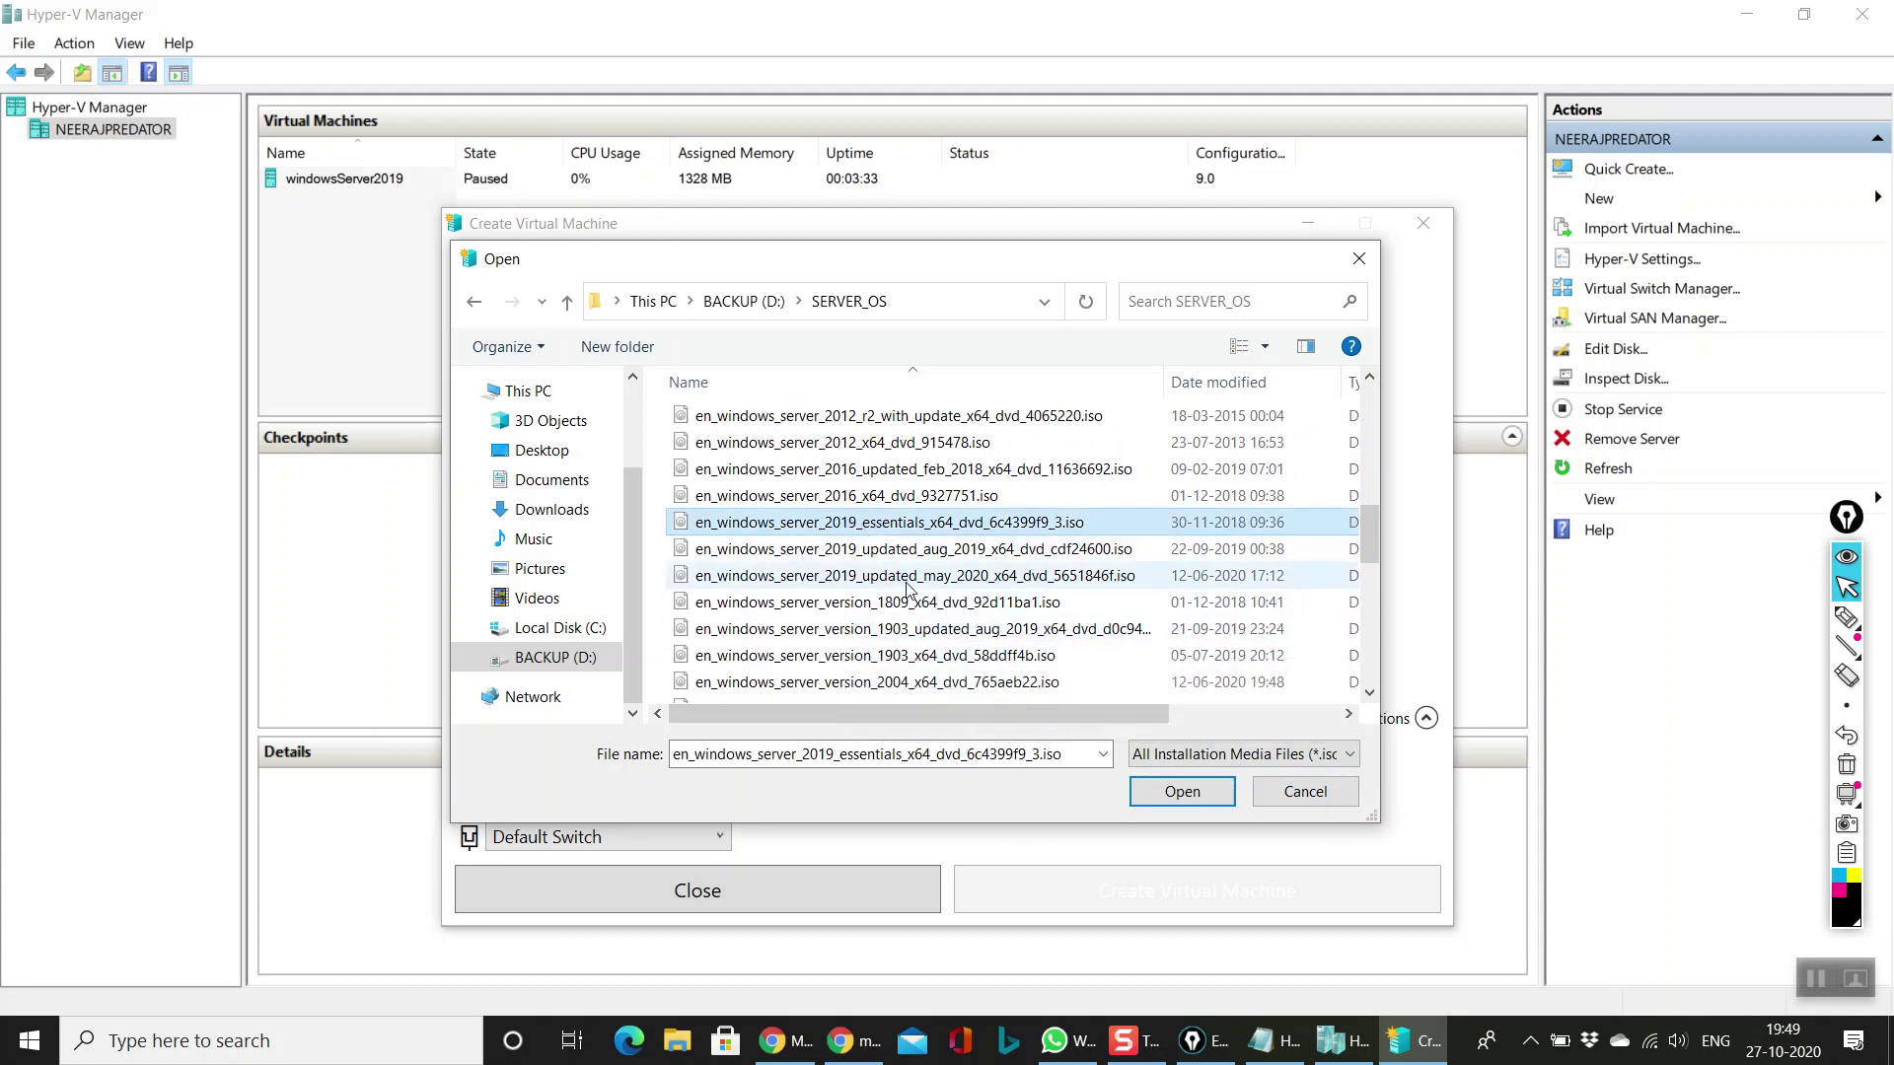
left_click(814, 580)
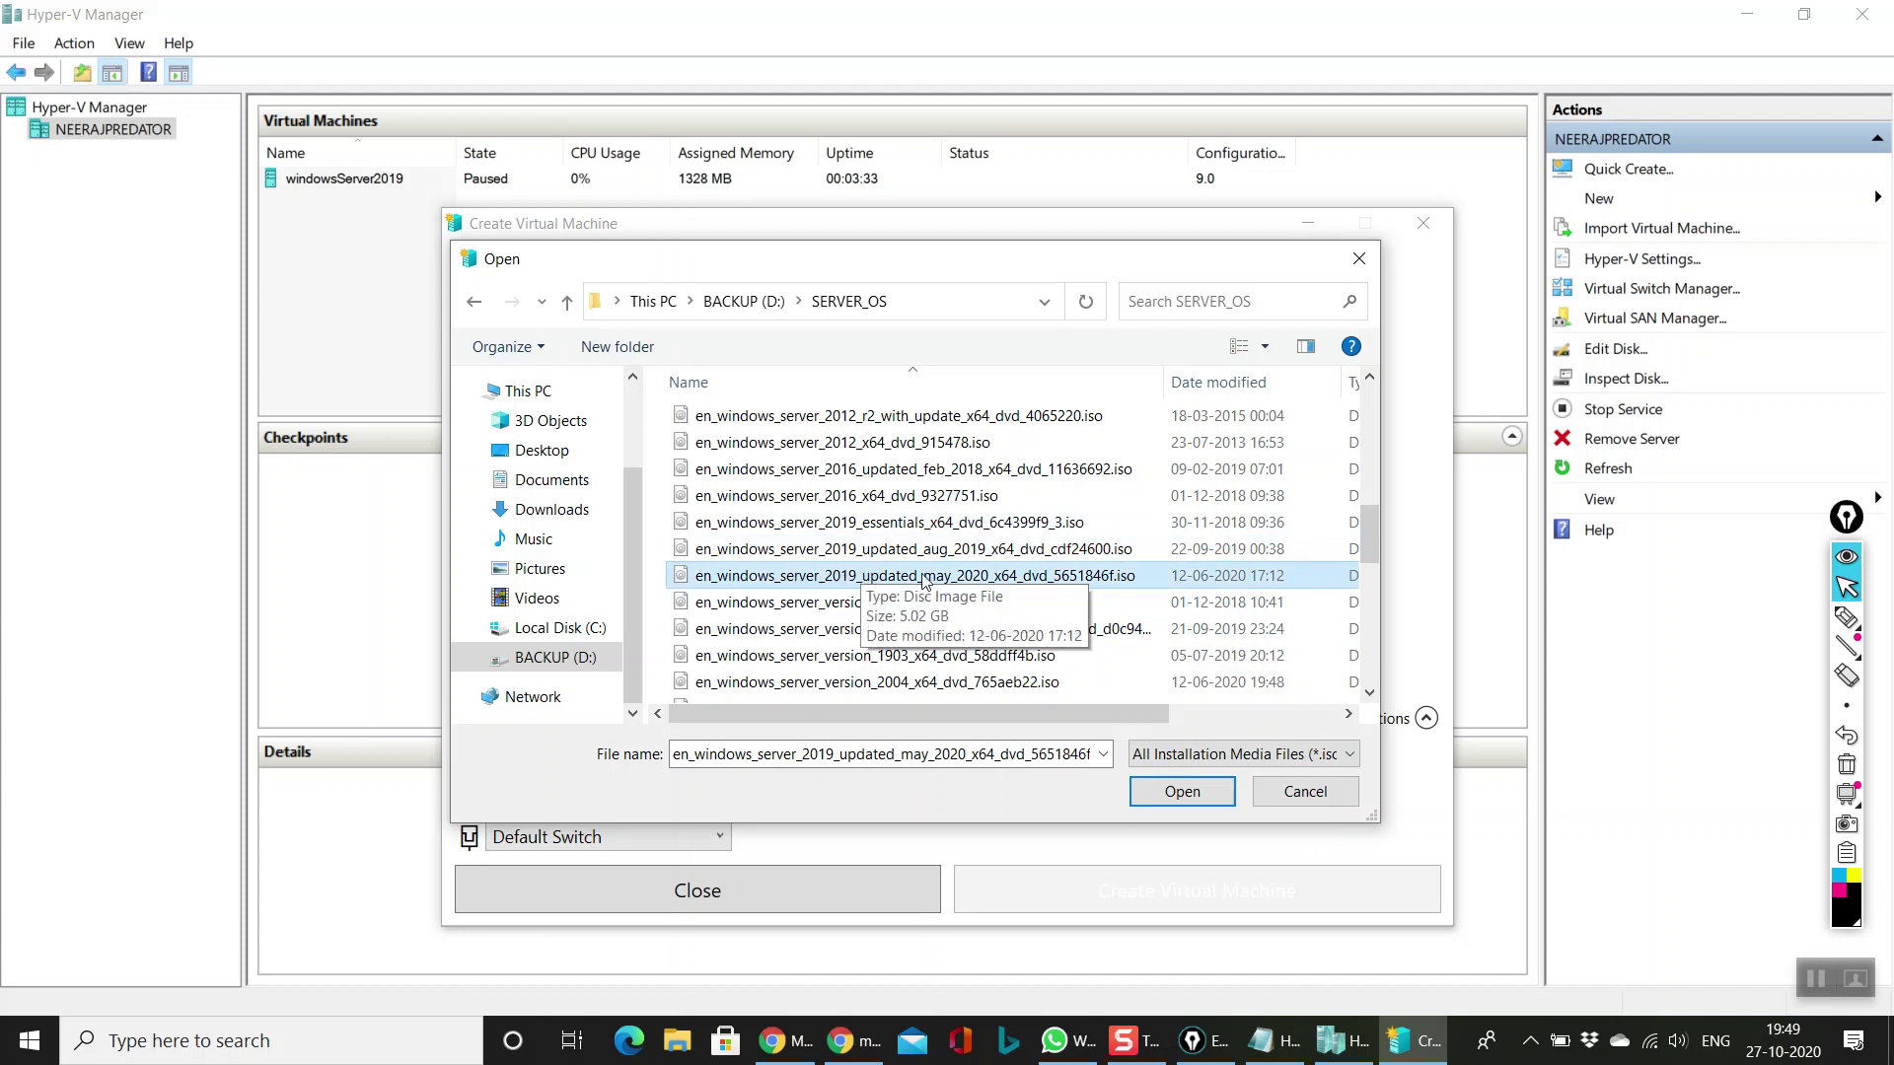
left_click(947, 555)
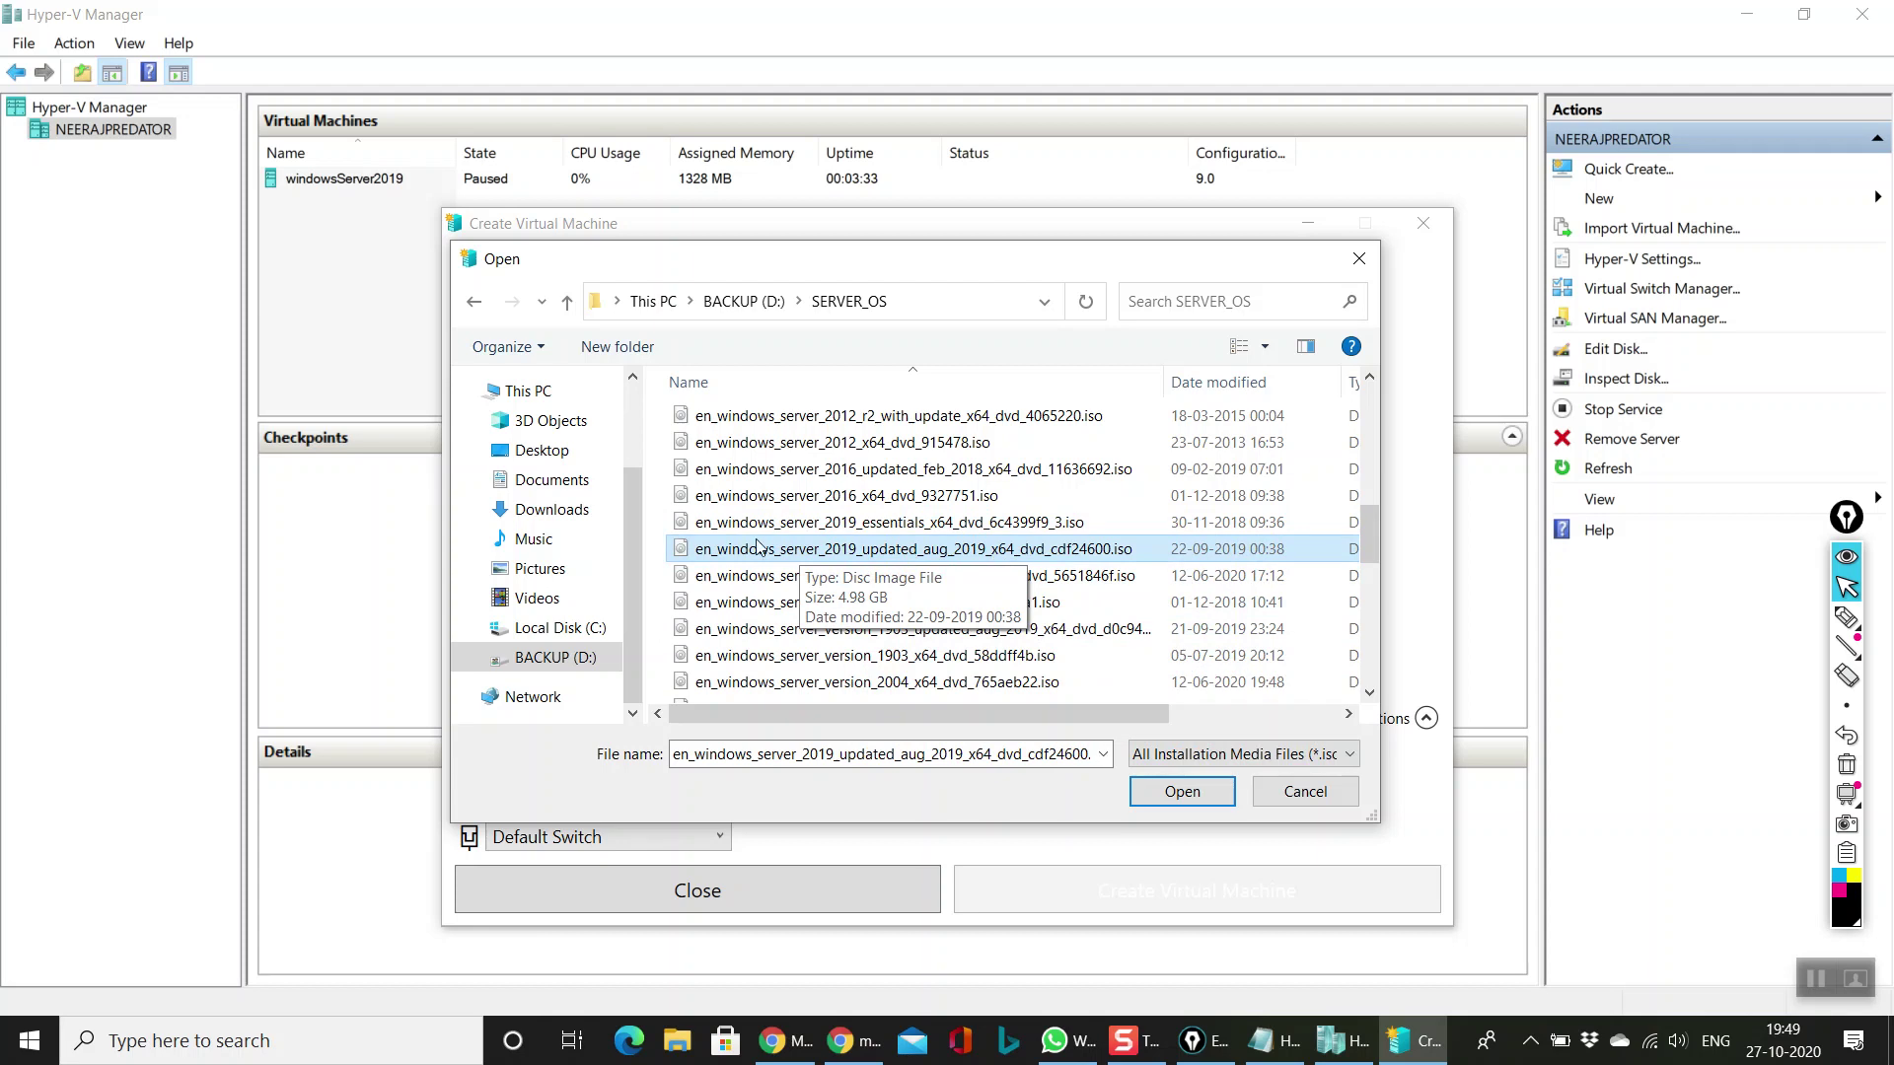
left_click(1170, 792)
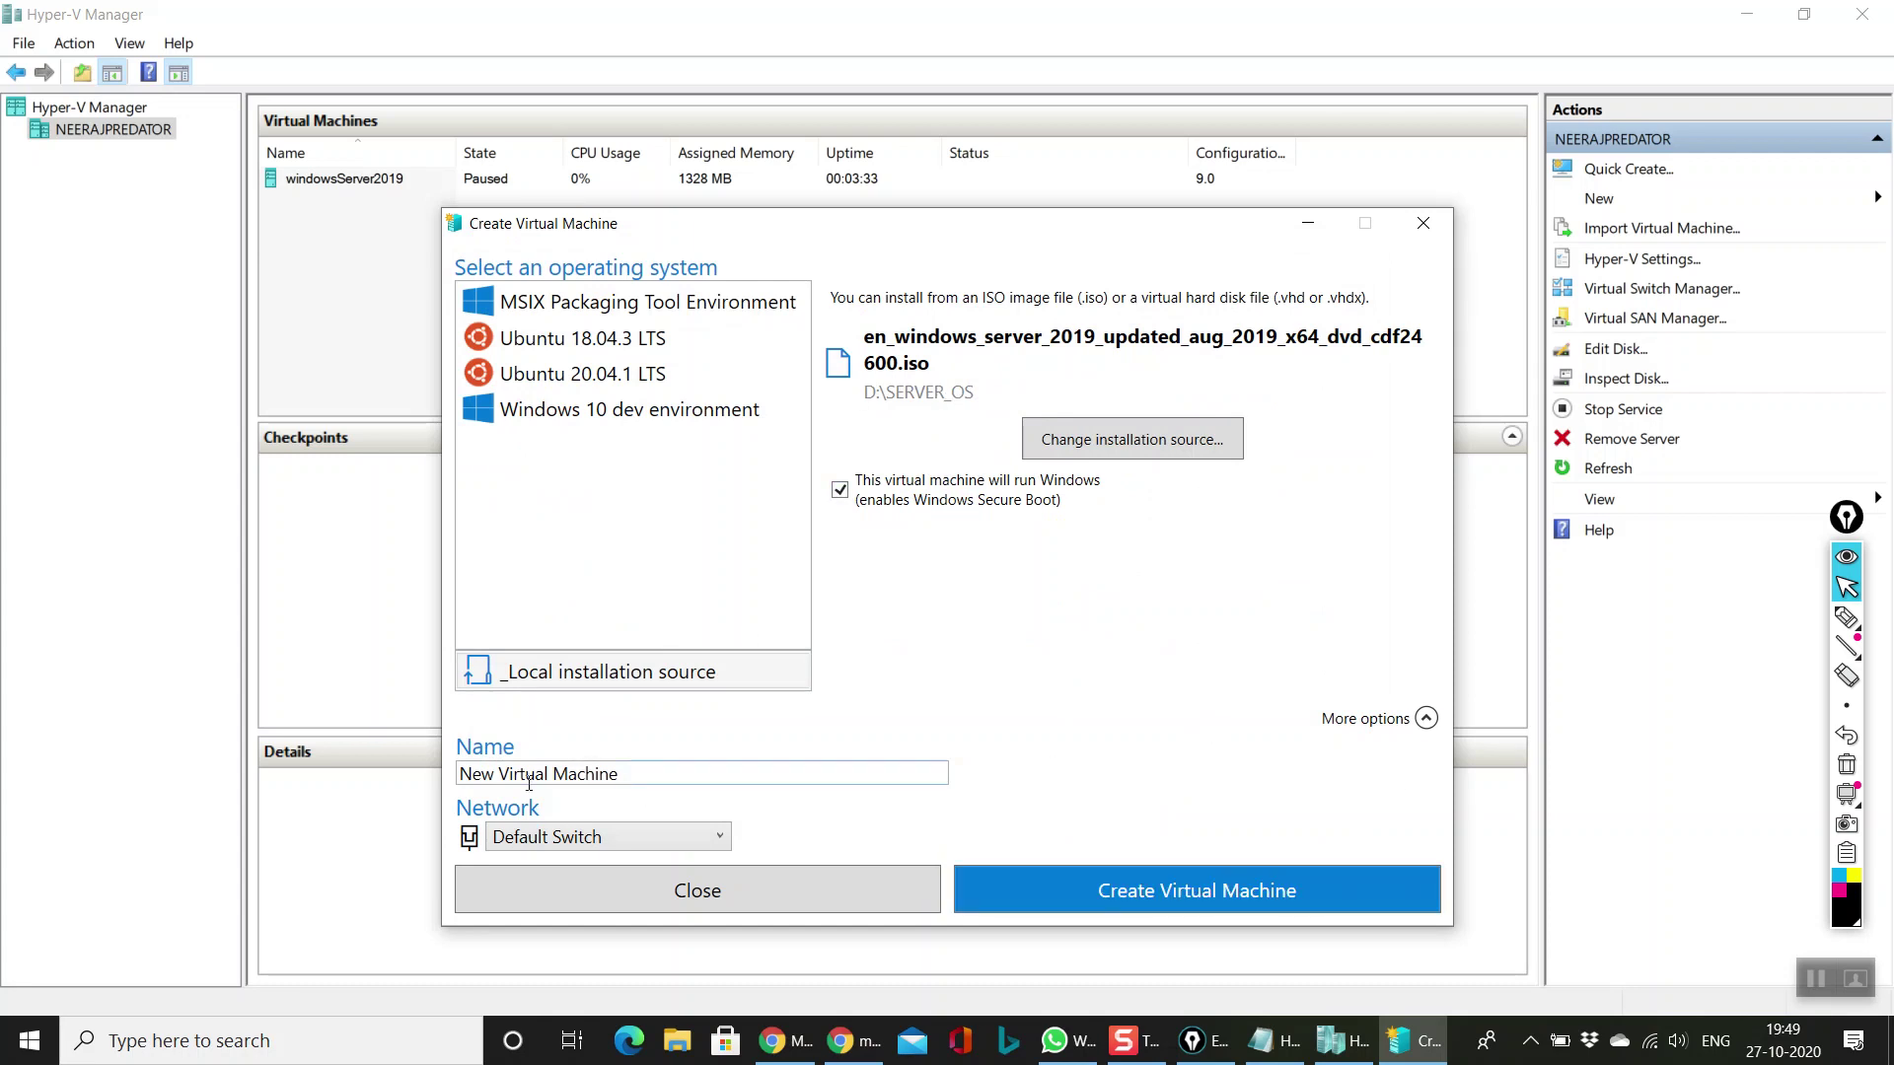
Step: Replace the default name with windows2019VM and create the virtual machine
triple_click(656, 778)
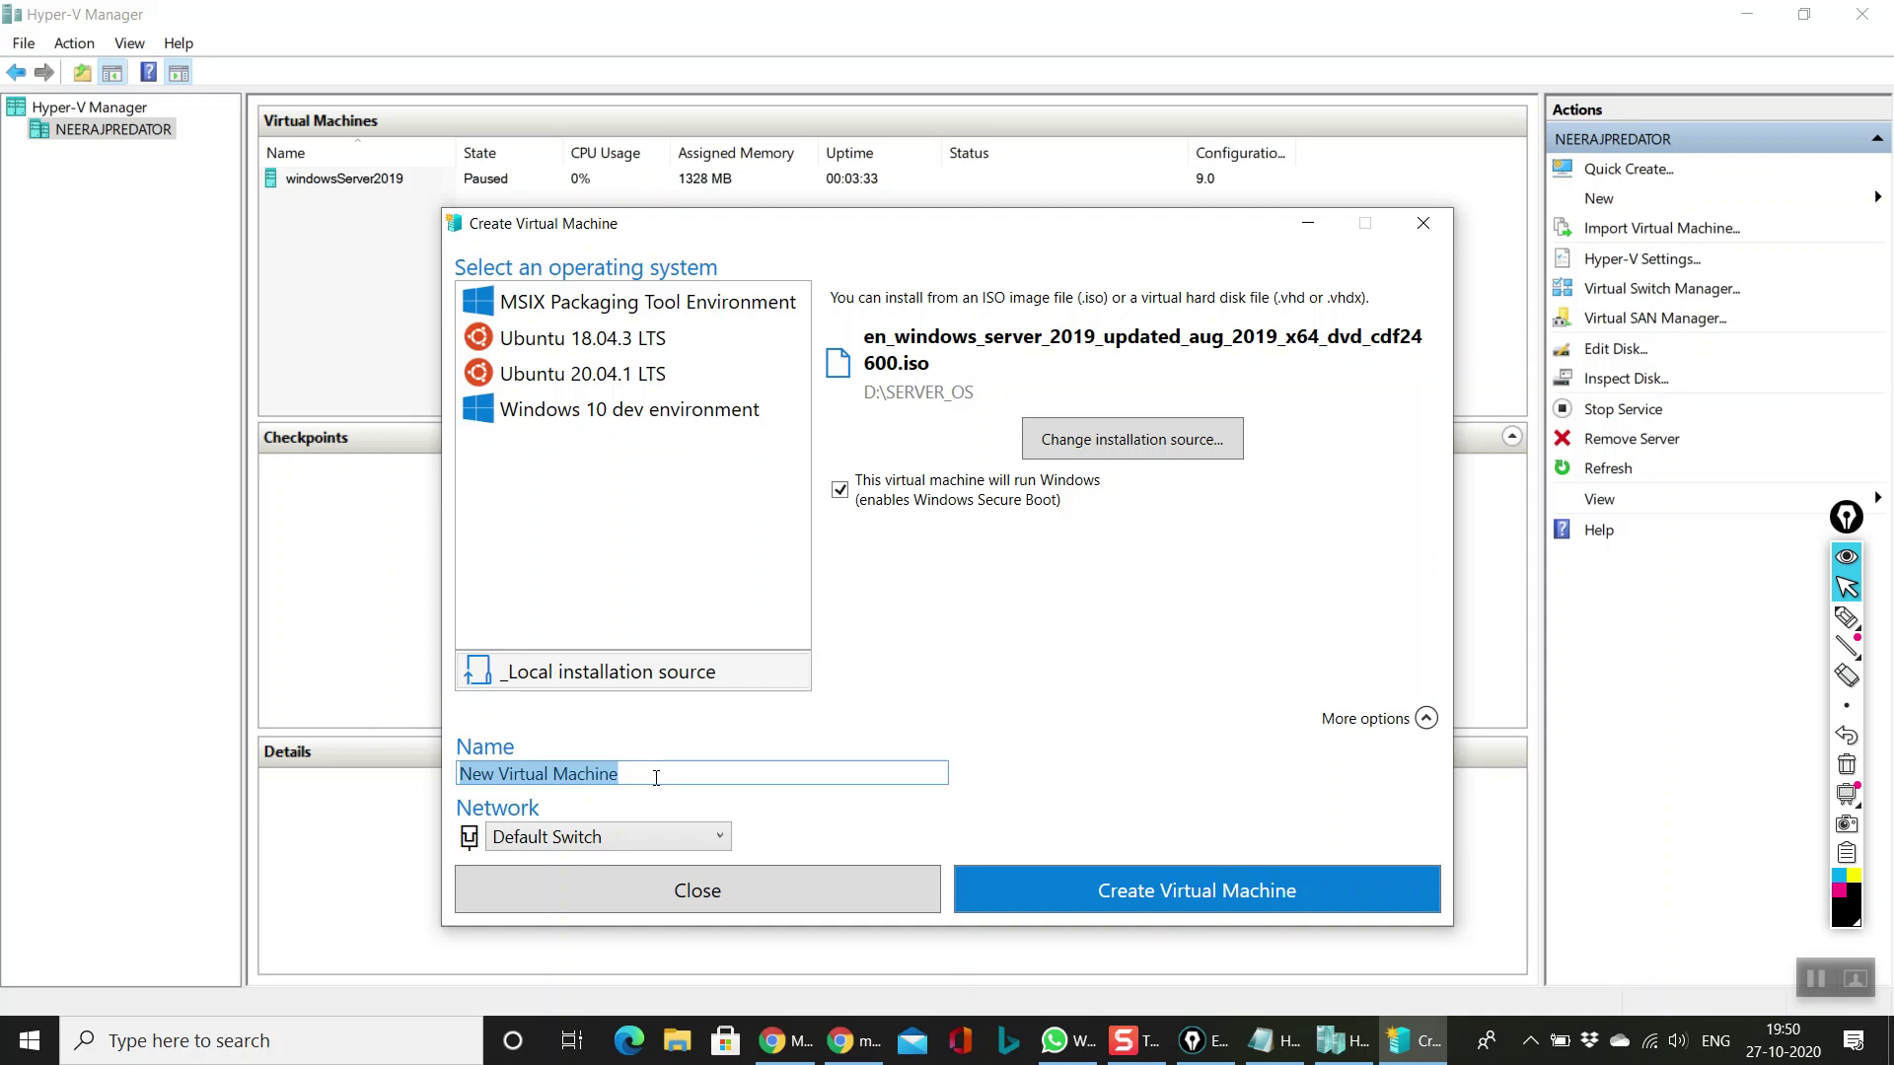
key("BackSpace")
type("wi")
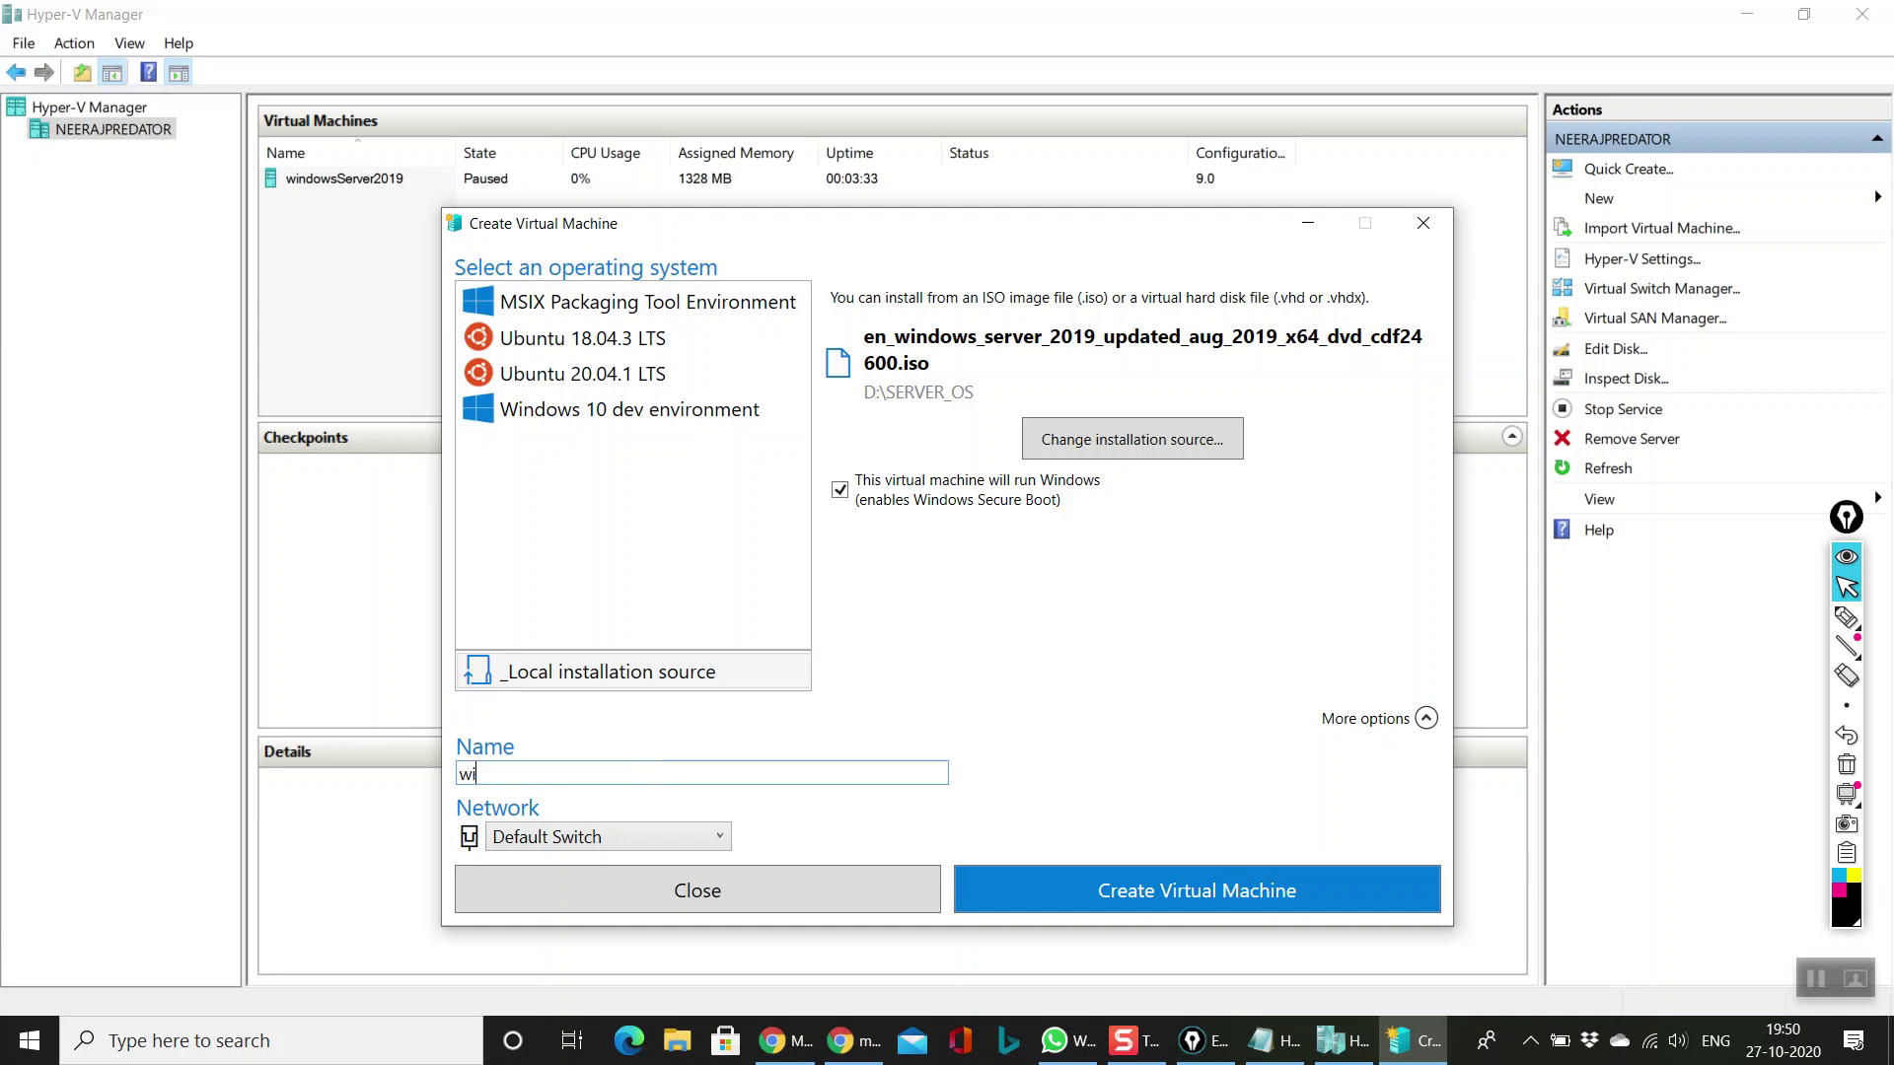
type("ndows2019")
type("VM")
left_click(1049, 886)
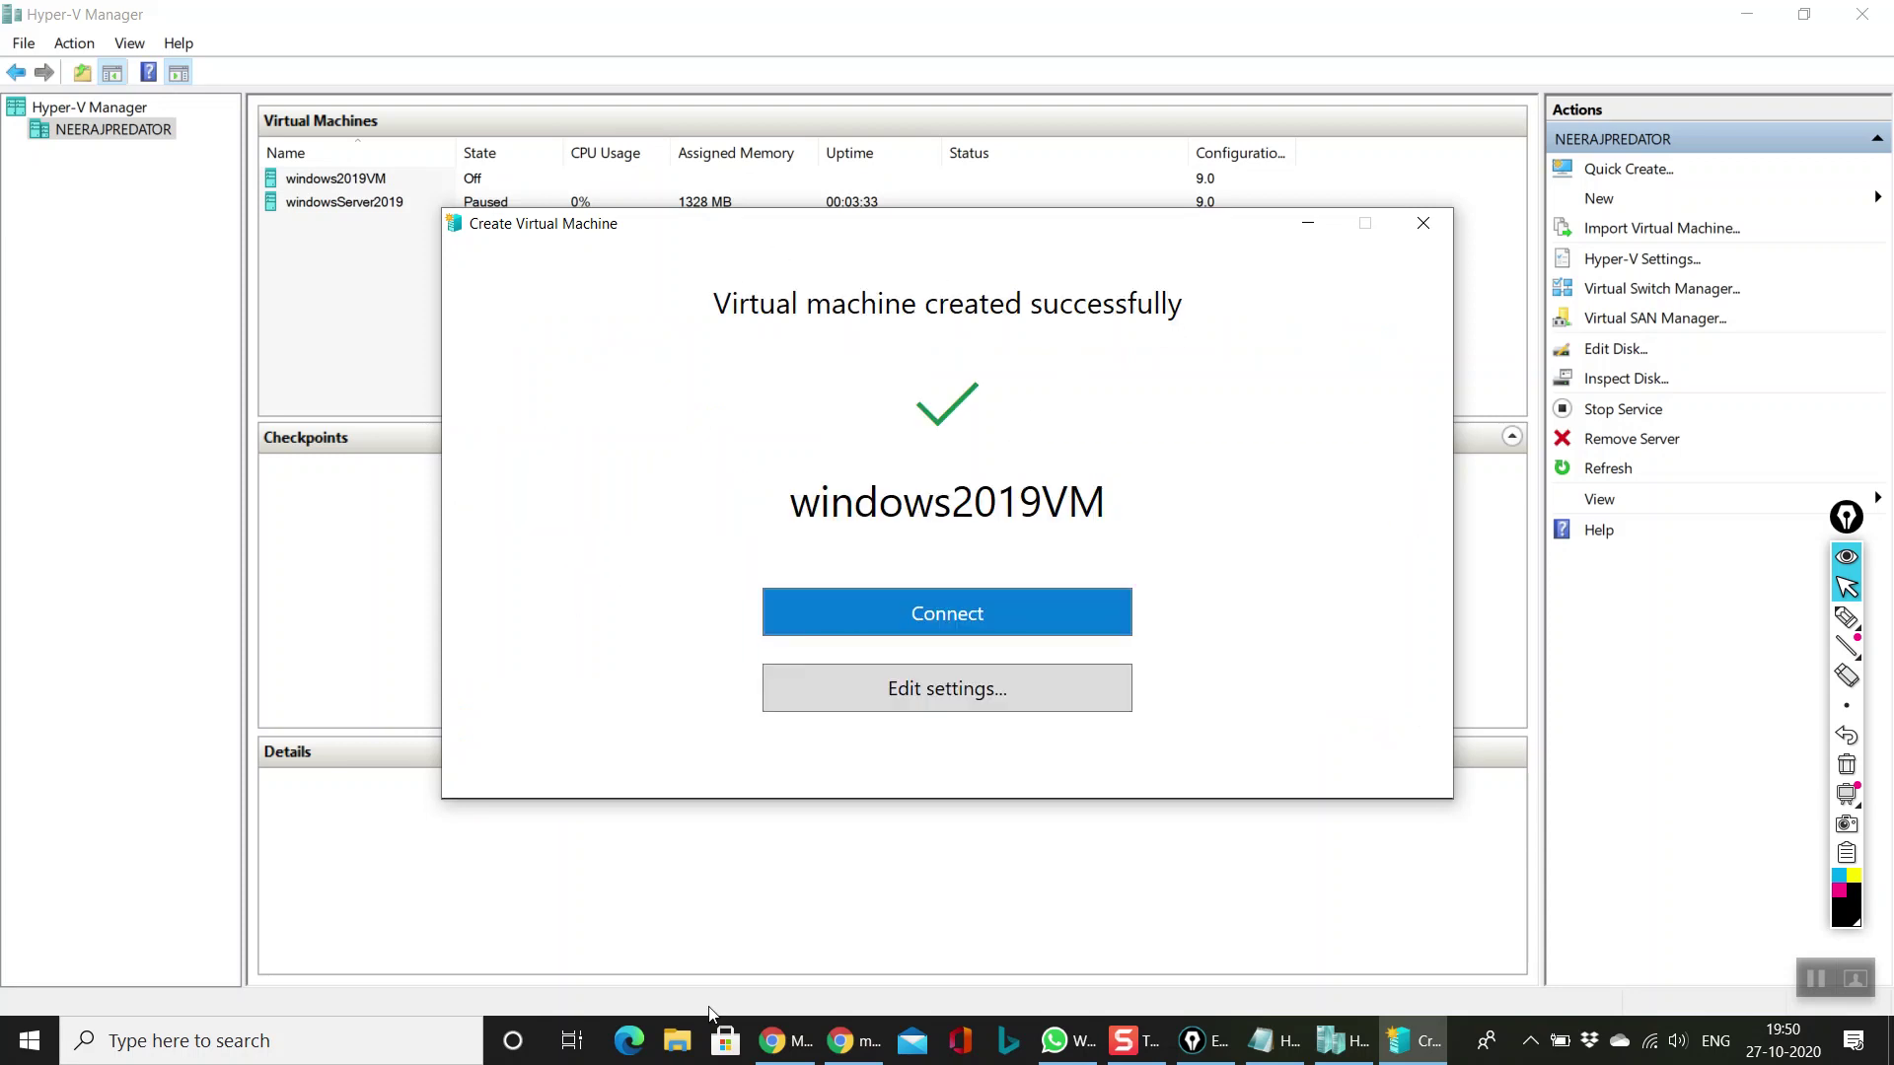
Step: Open windows2019VM's settings and inspect its 2048 MB RAM and minimum/maximum memory values
left_click(914, 594)
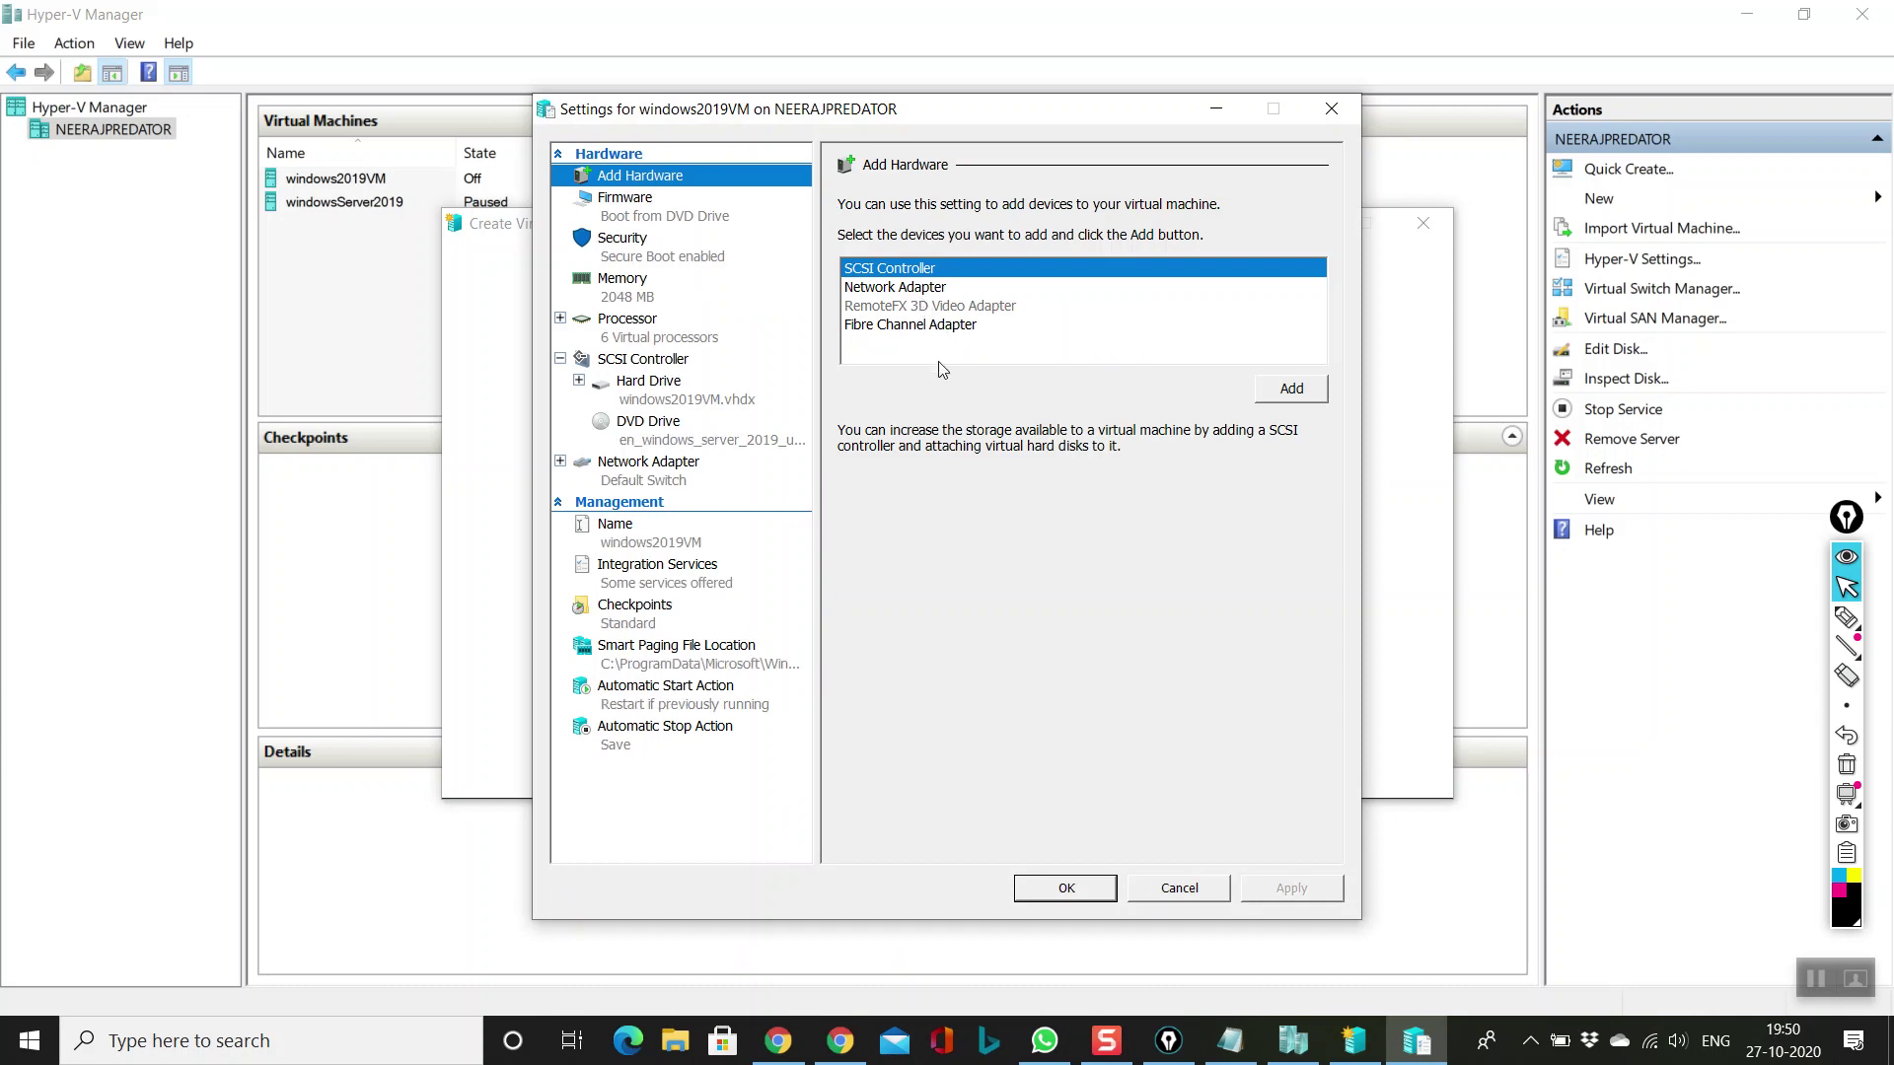
left_click(646, 296)
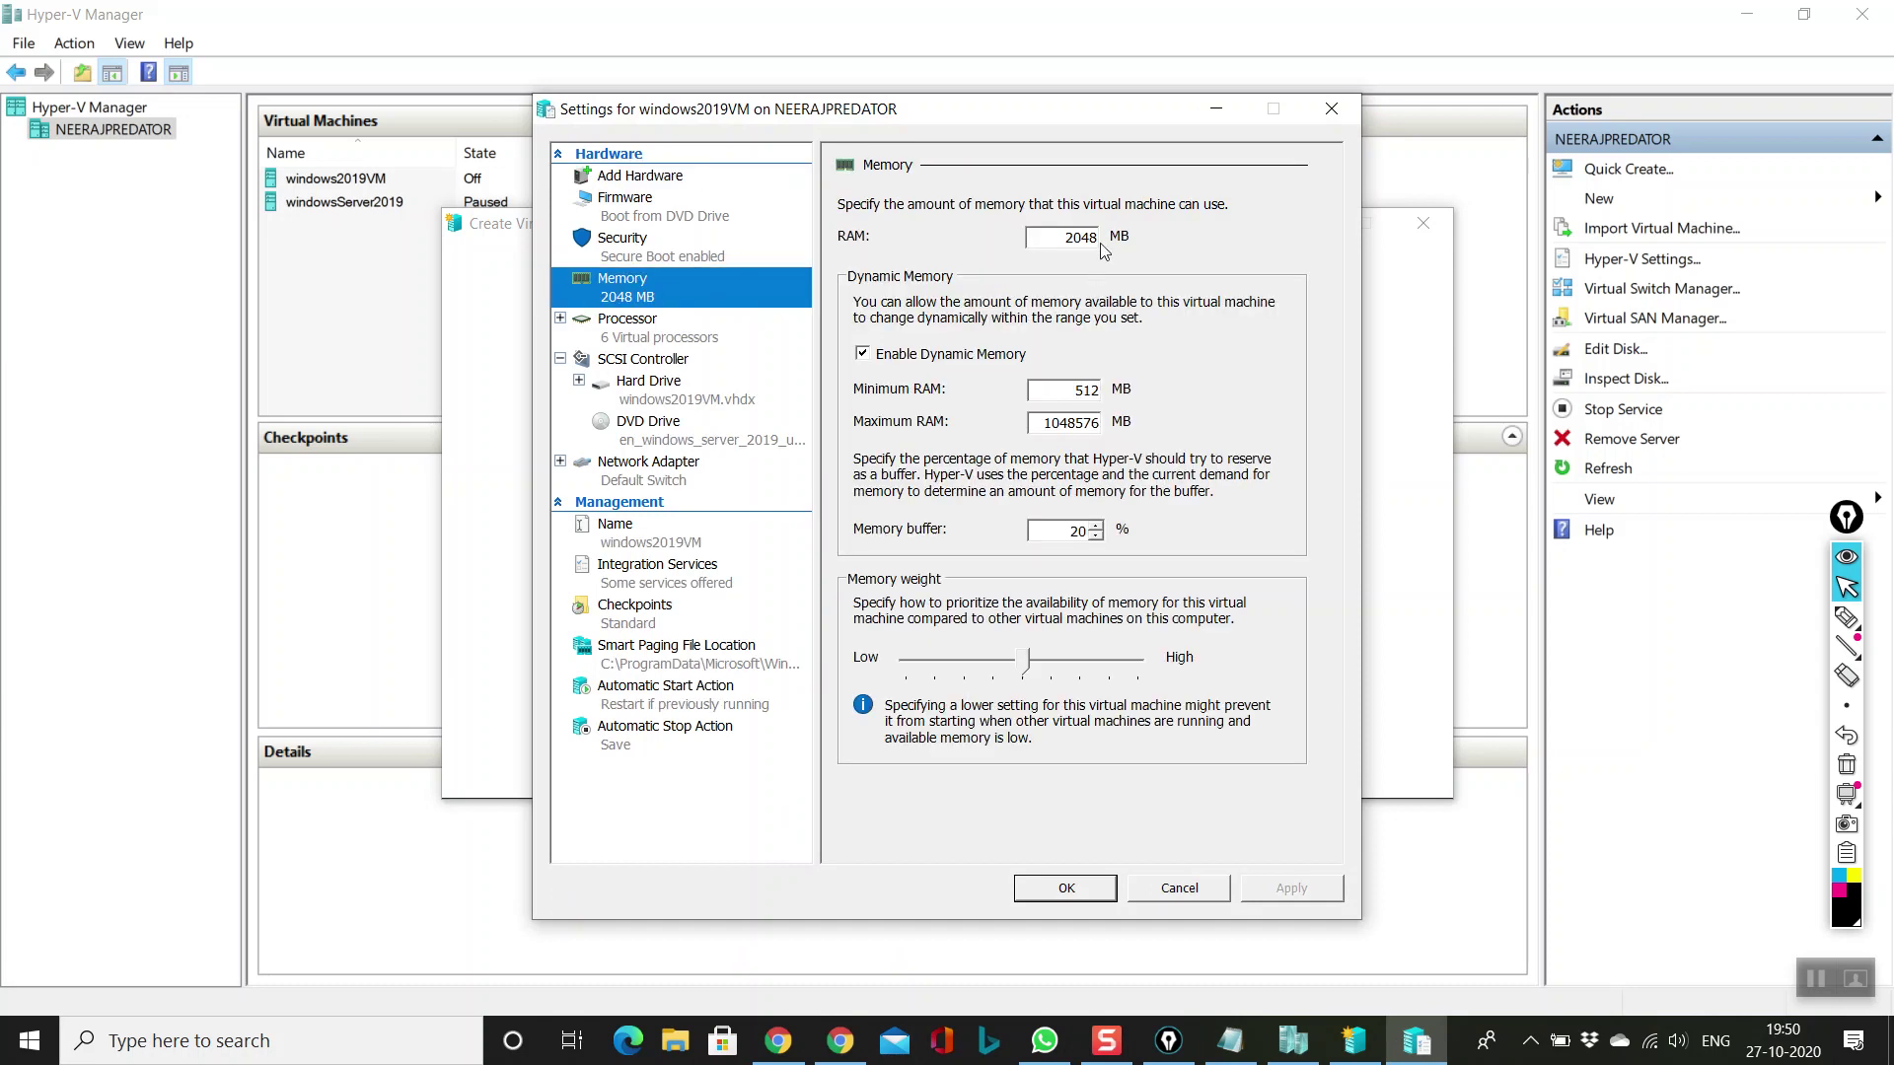
key("Tab")
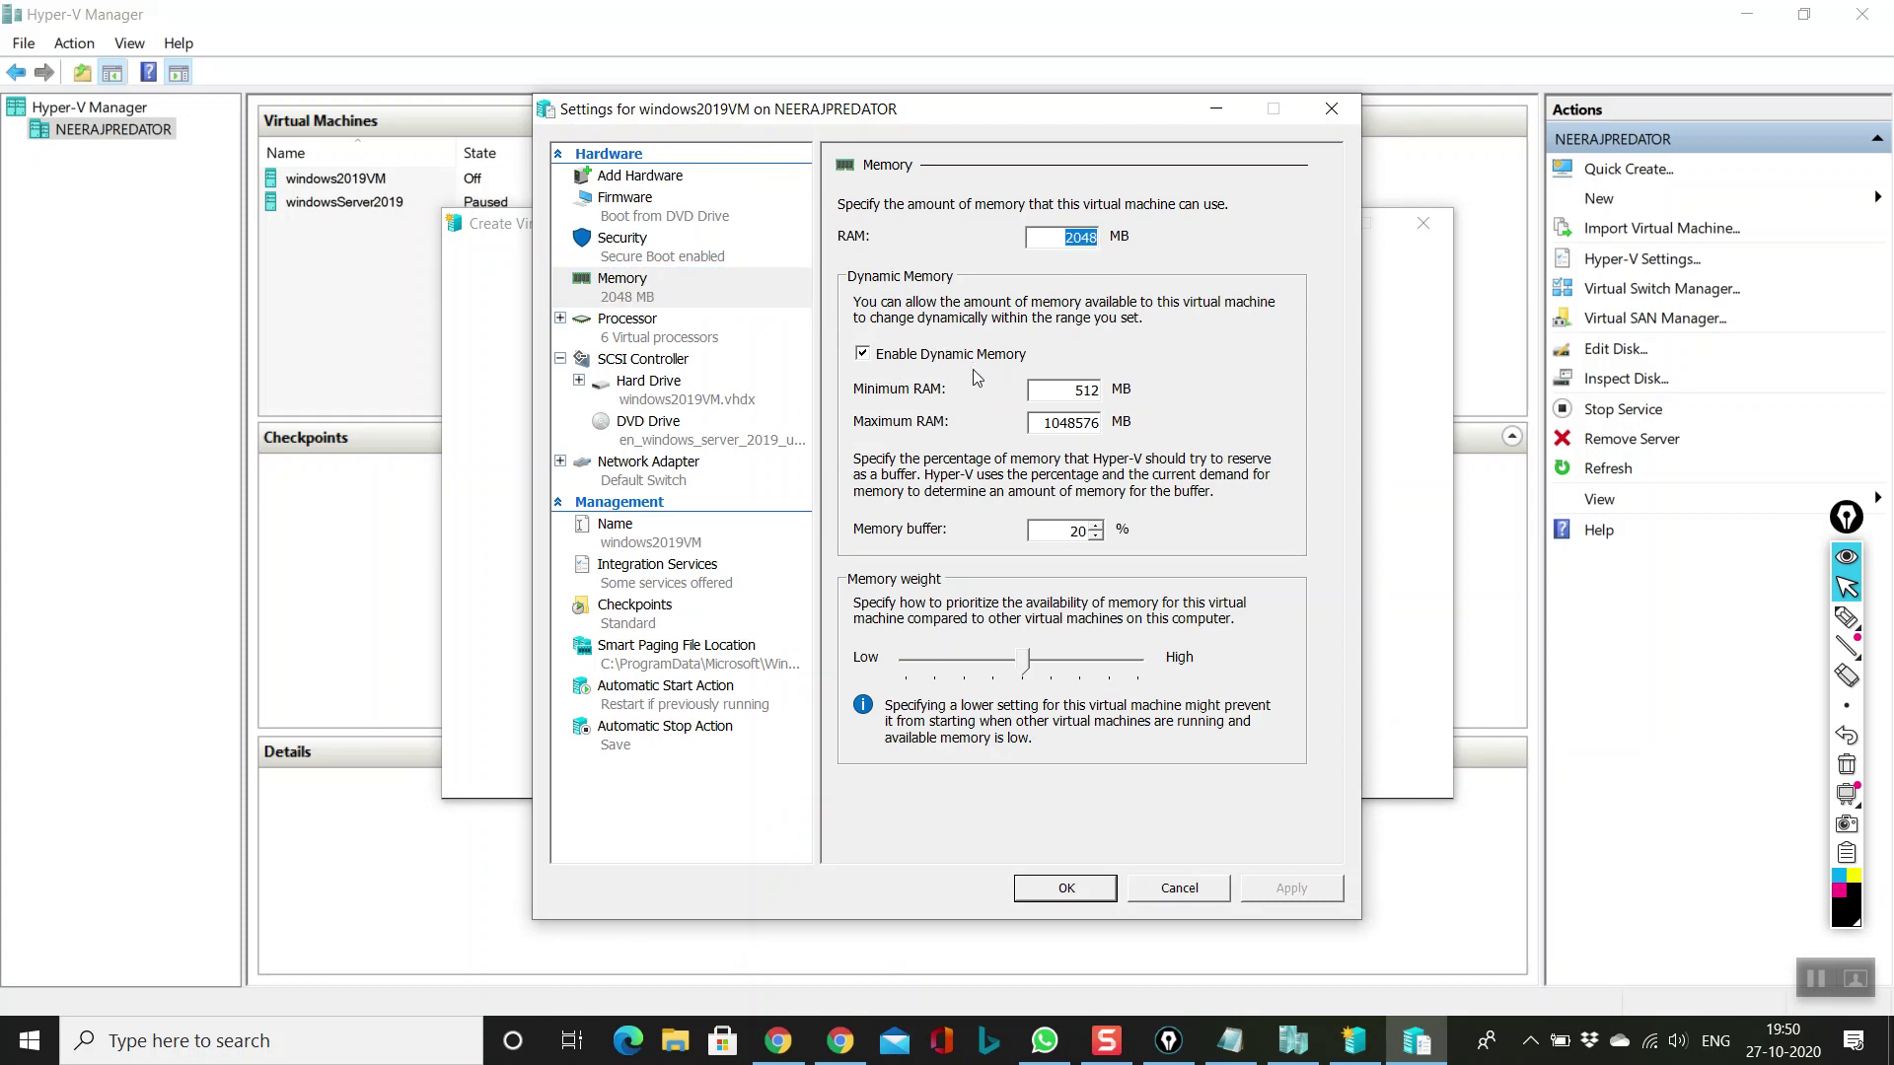
left_click(1050, 390)
left_click_drag(1044, 423, 1110, 422)
left_click_drag(1064, 237, 1099, 238)
left_click(1061, 238)
Step: Check the Processor page showing 6 virtual processors
left_click(636, 335)
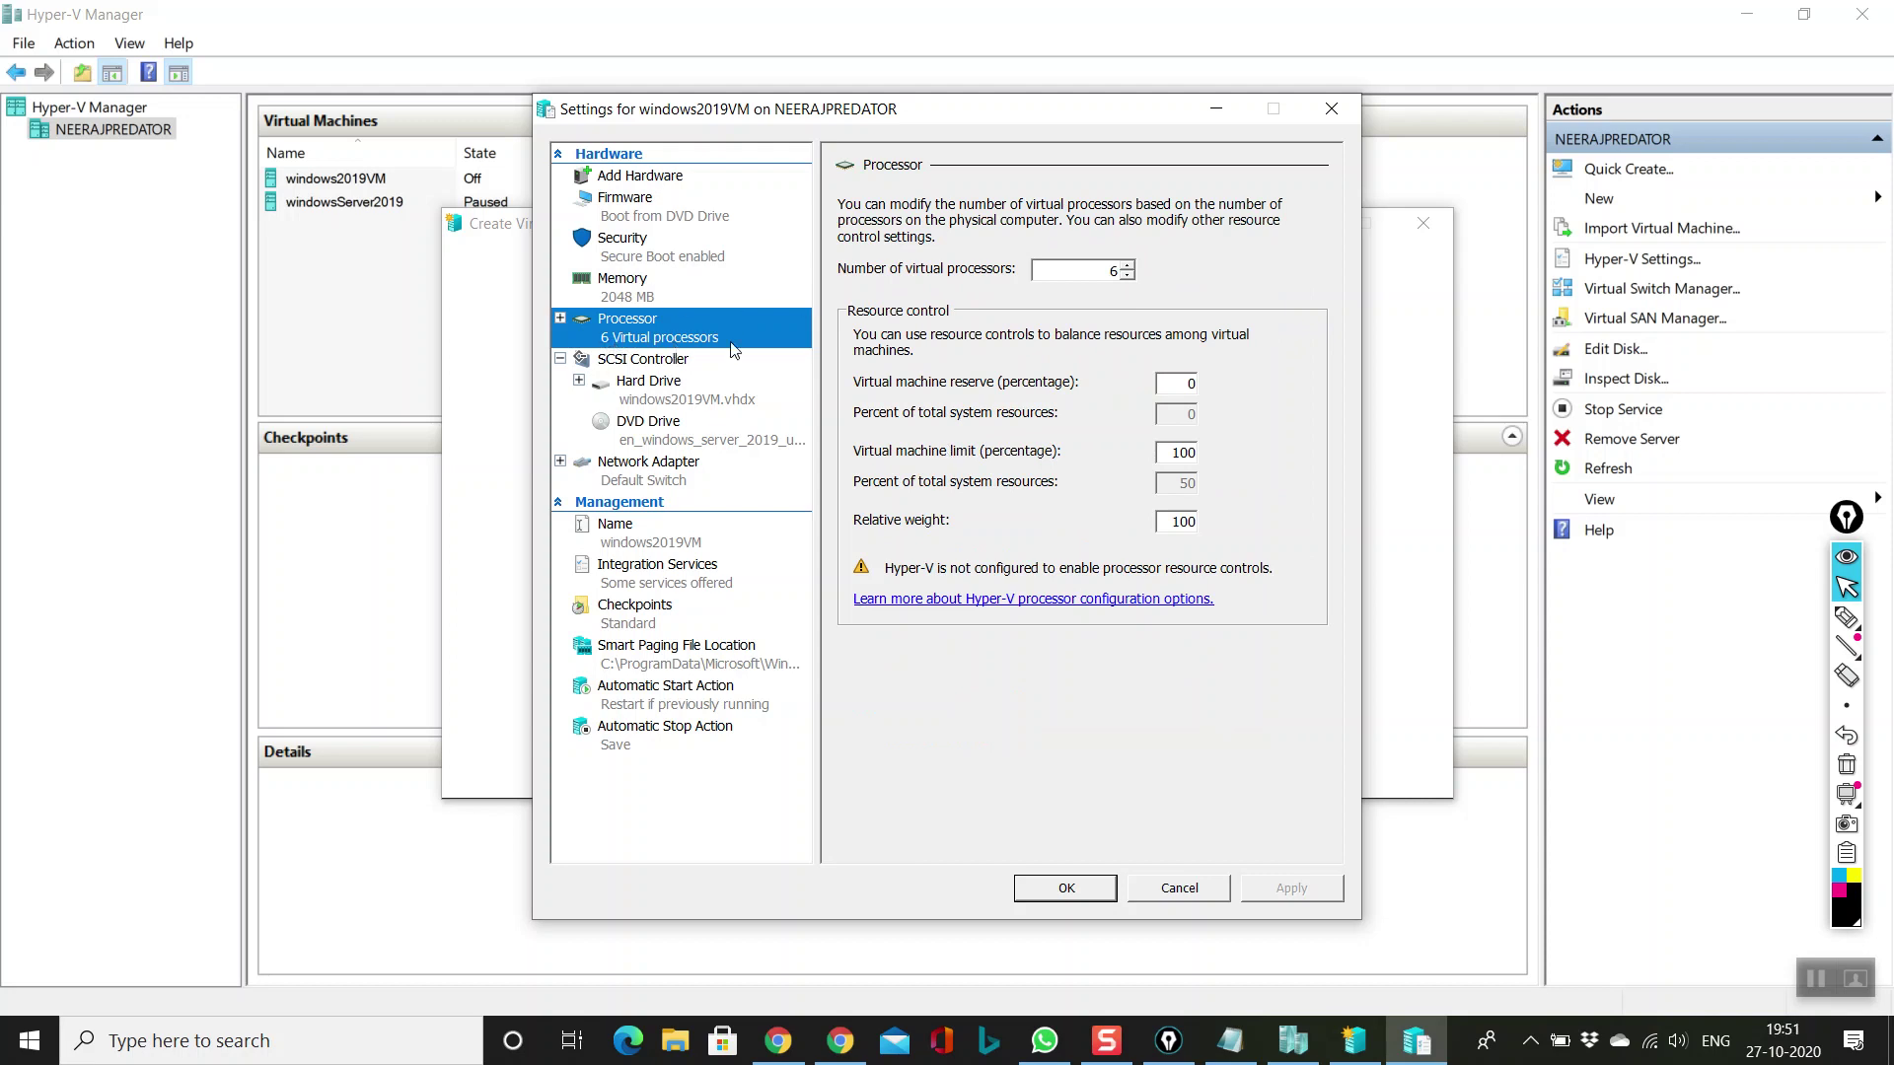
left_click(1079, 274)
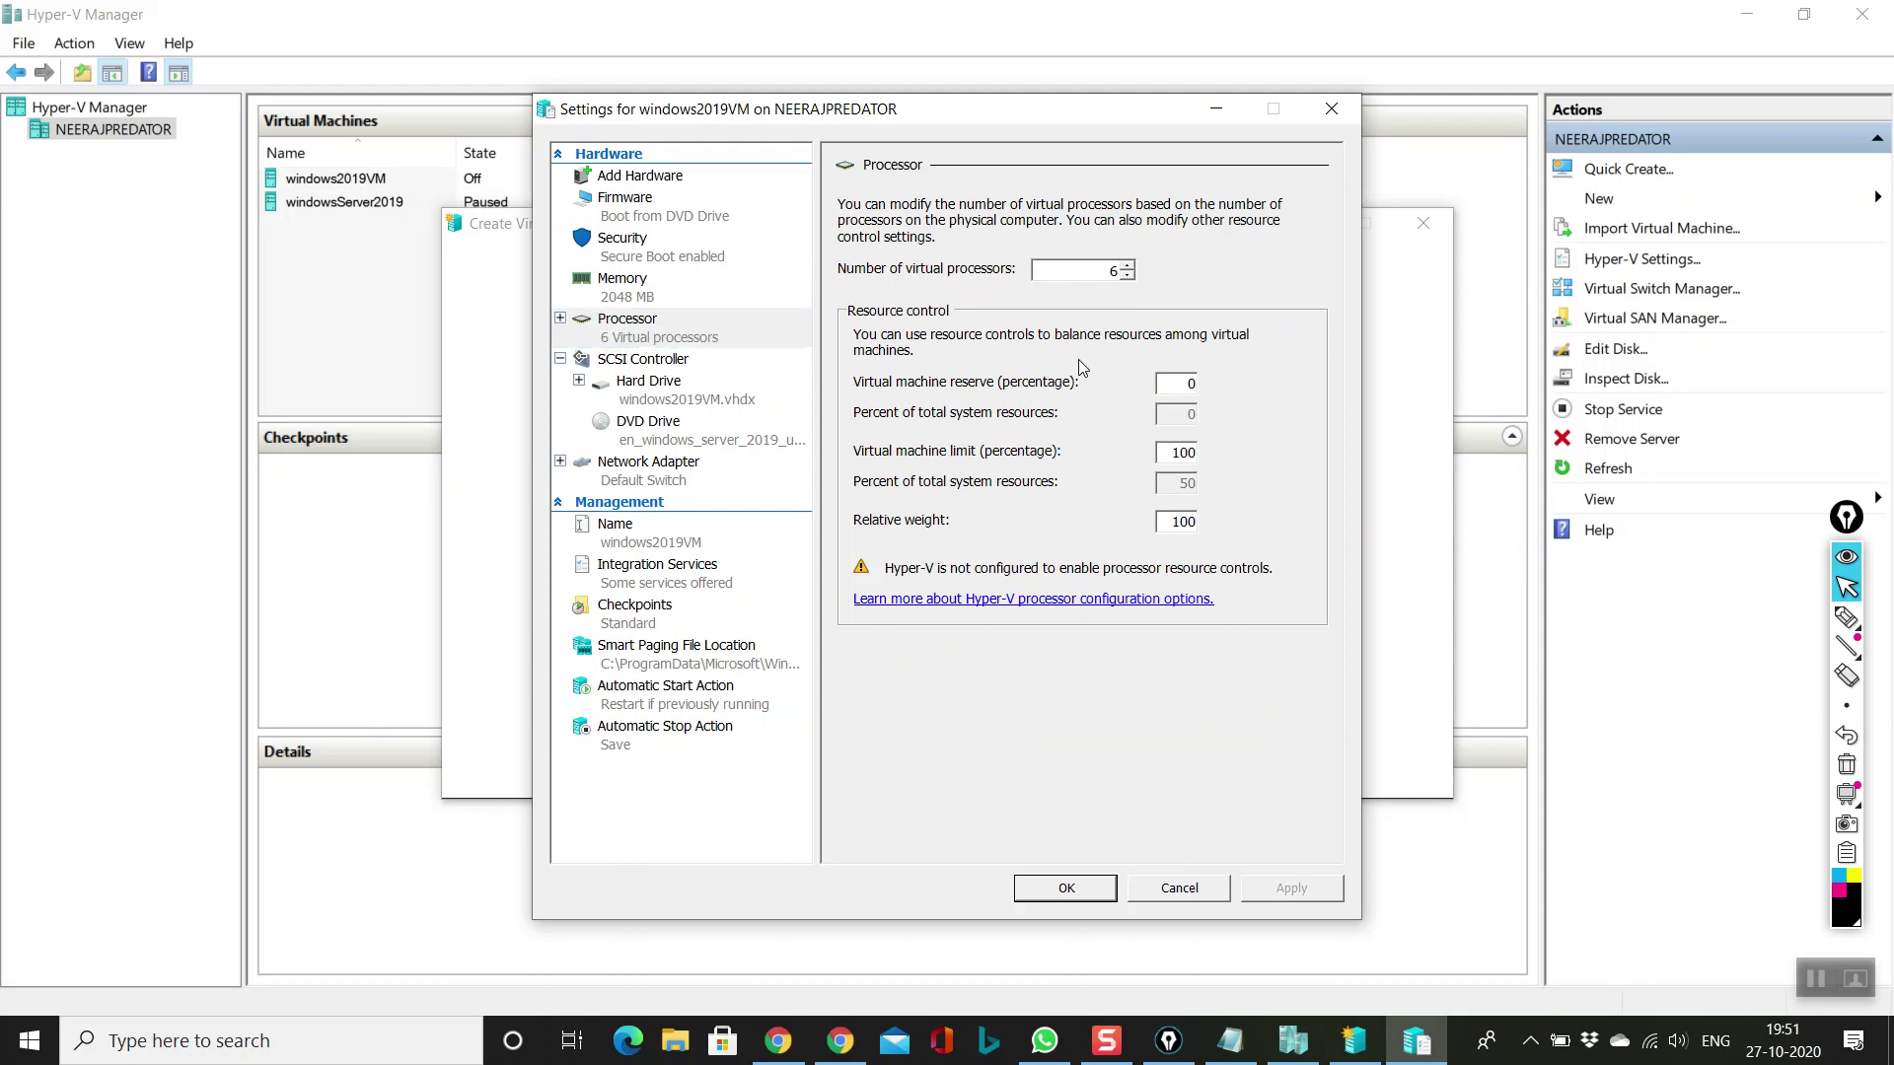
double_click(1112, 270)
Step: Inspect windows2019VM's hard drive settings and its .vhdx disk path
left_click(696, 346)
left_click(653, 396)
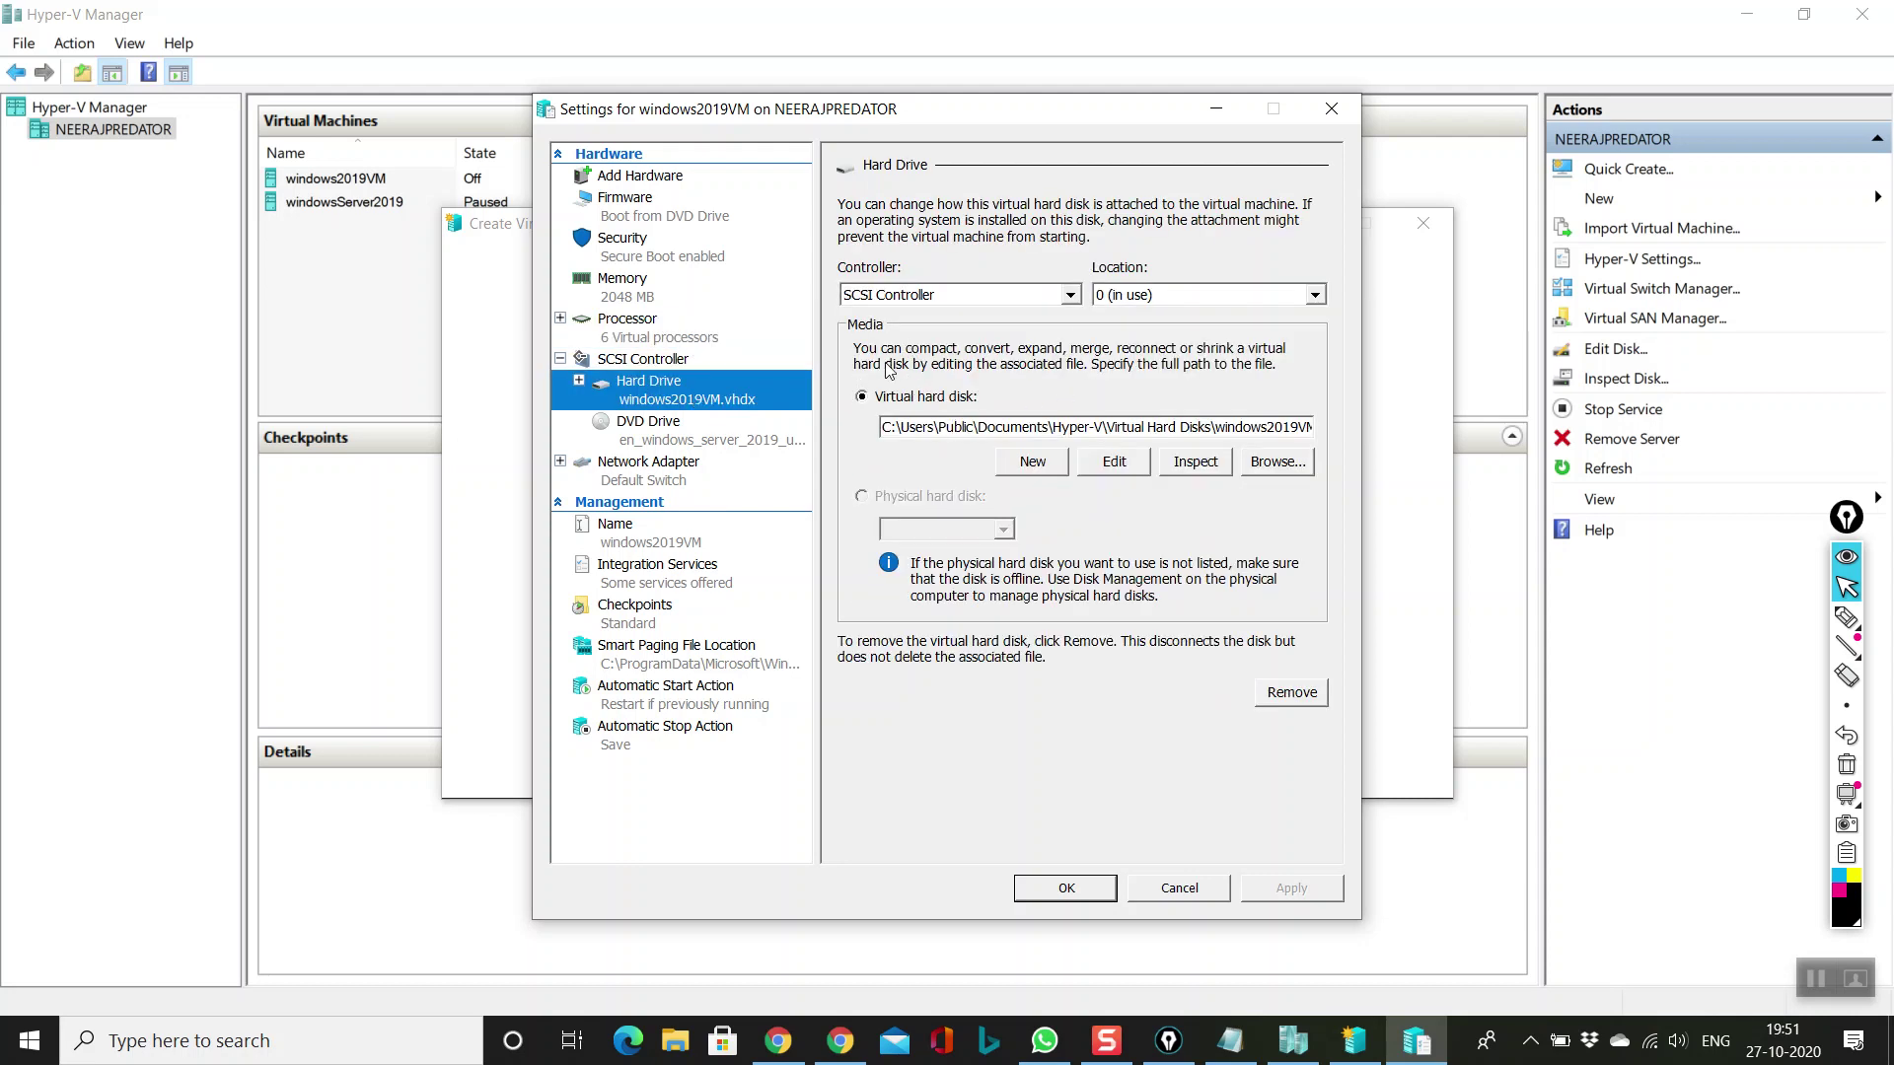
left_click_drag(1254, 427, 1359, 426)
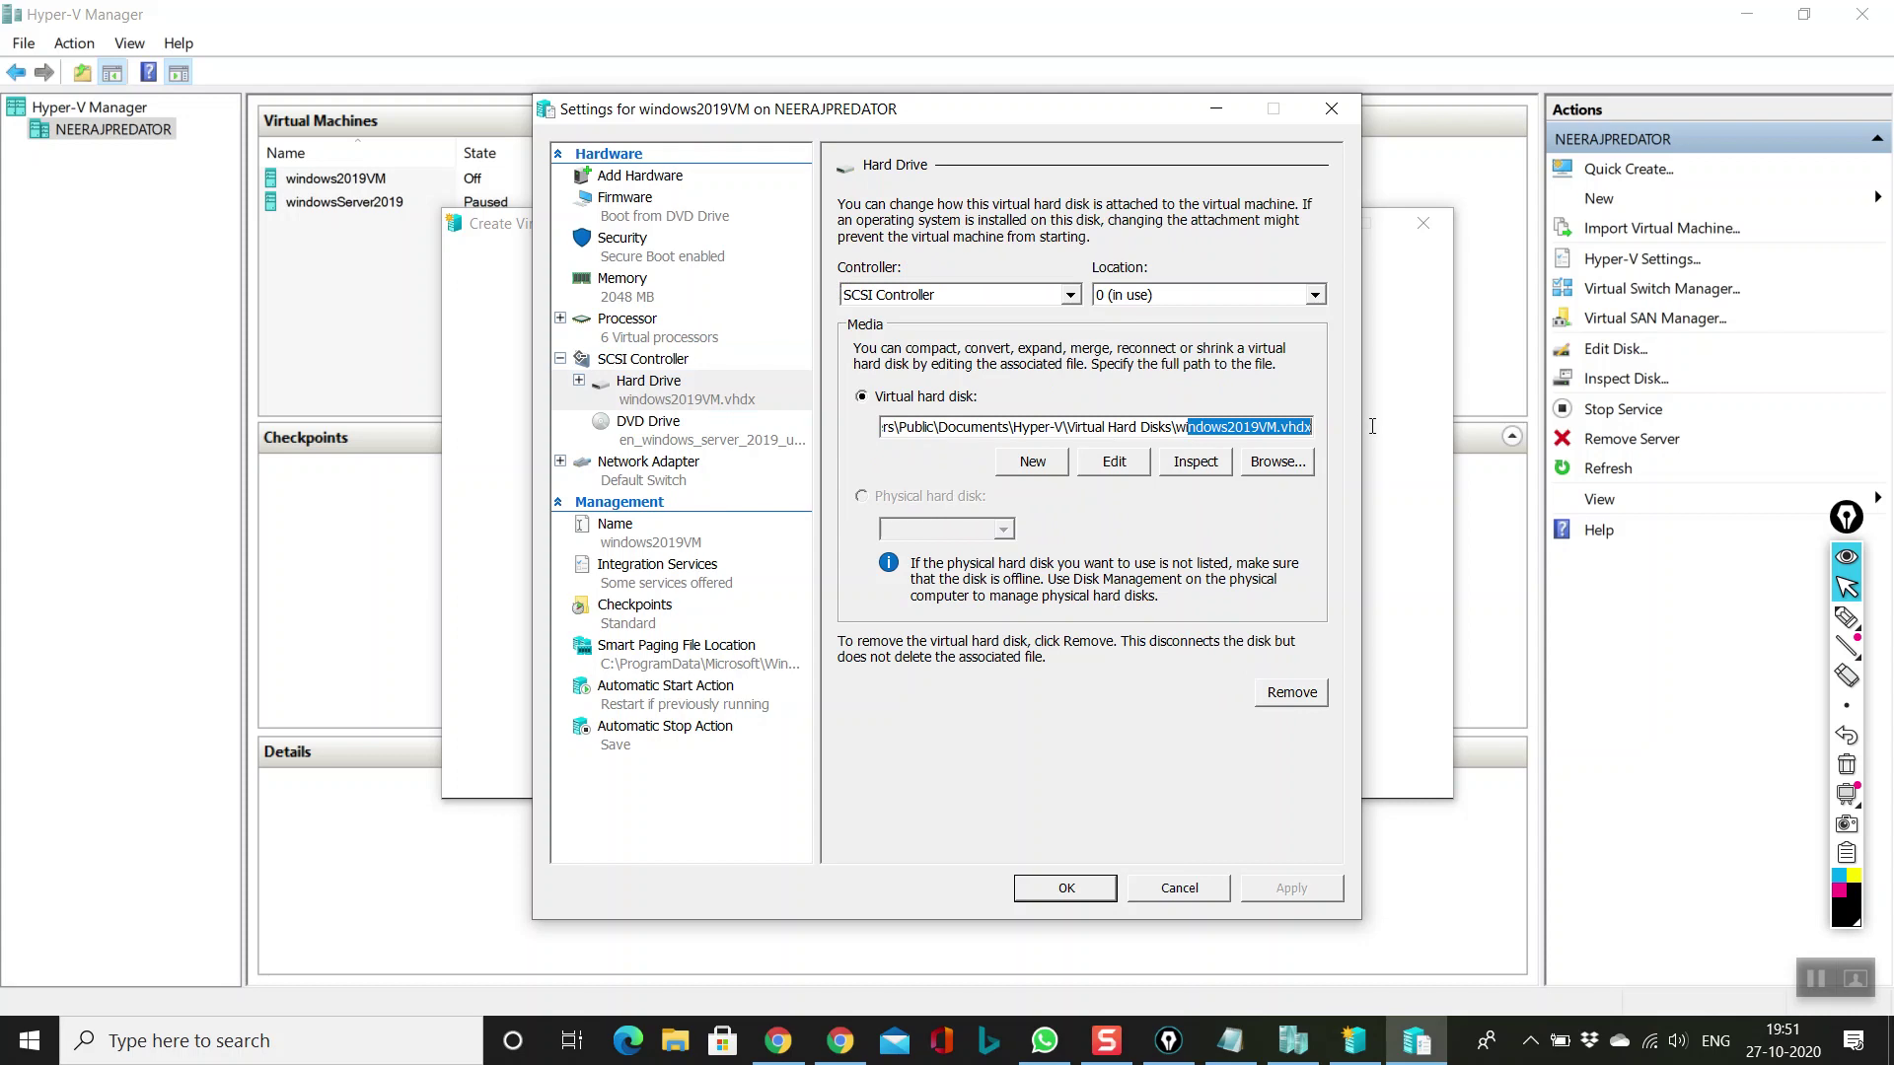
left_click(1277, 429)
left_click_drag(1312, 427, 1281, 427)
left_click(1314, 432)
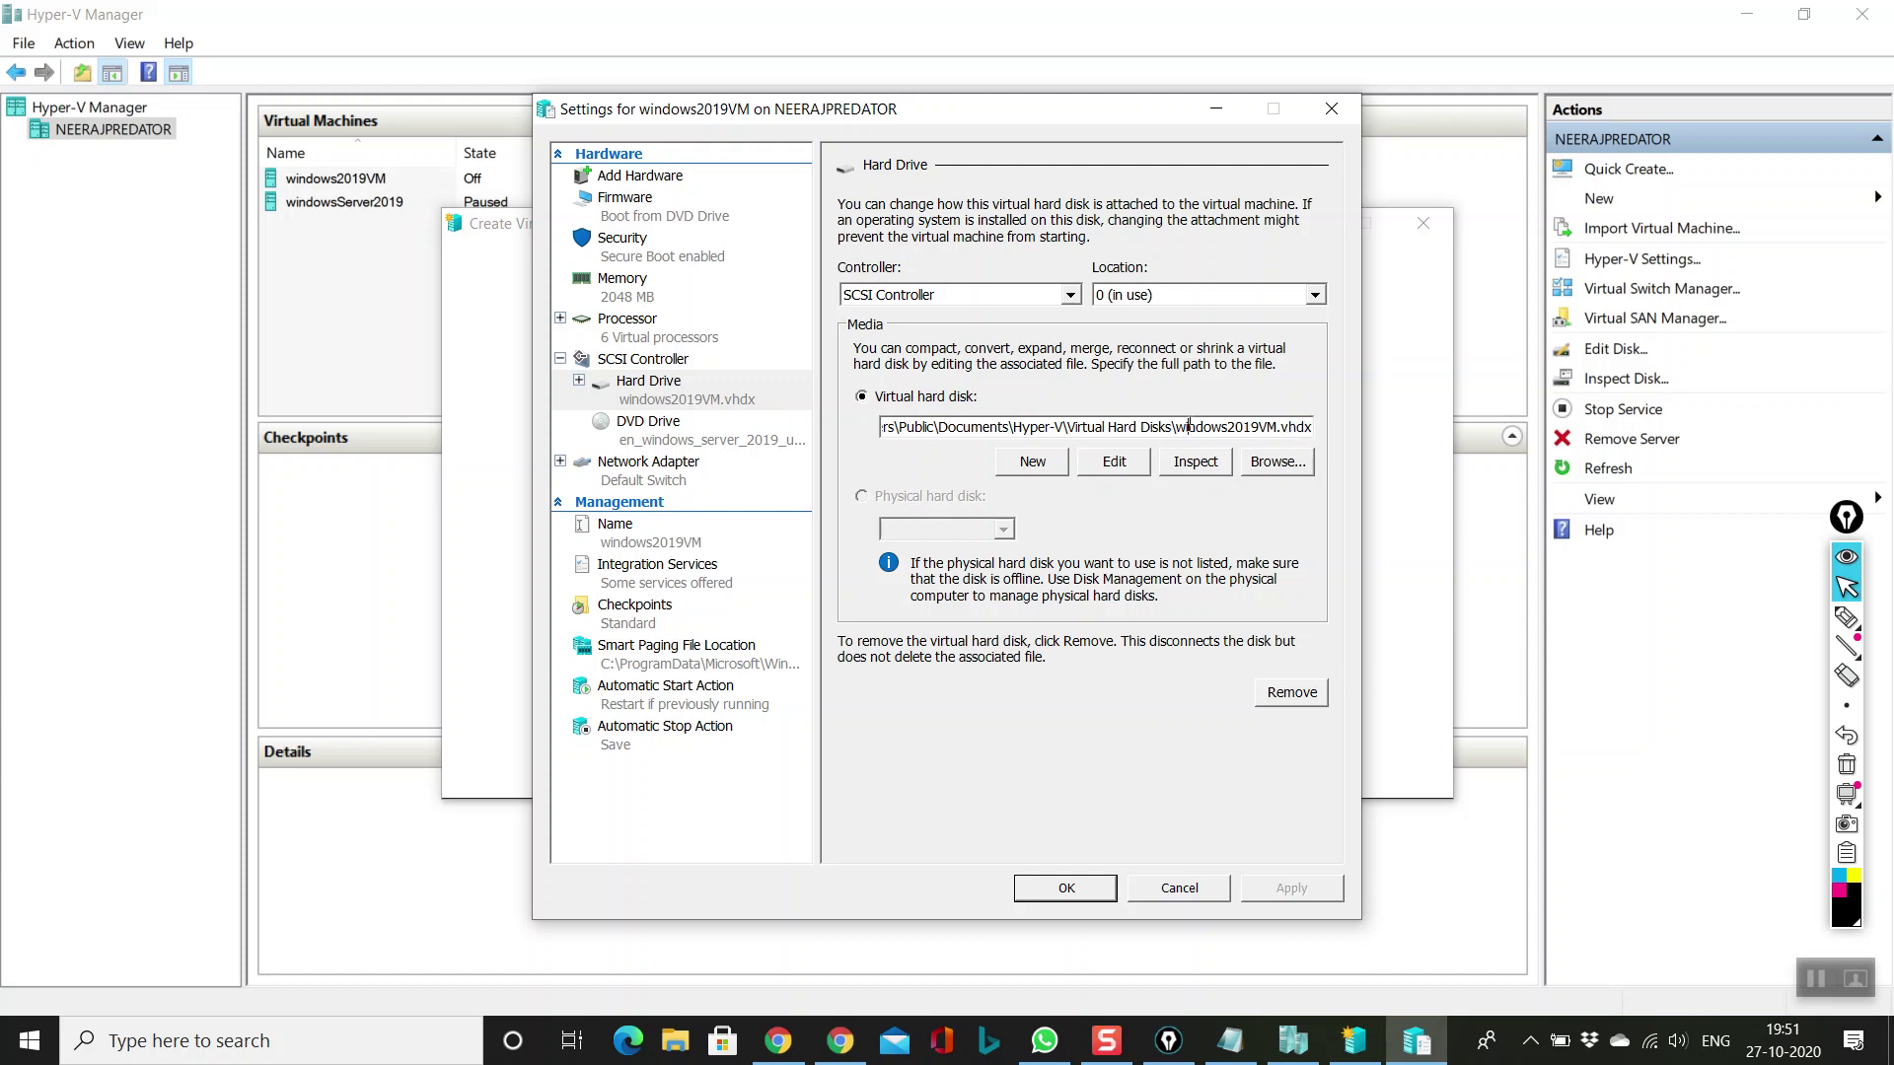
Step: Check the DVD image, keep the network adapter on Default Switch, apply, and connect
left_click(619, 444)
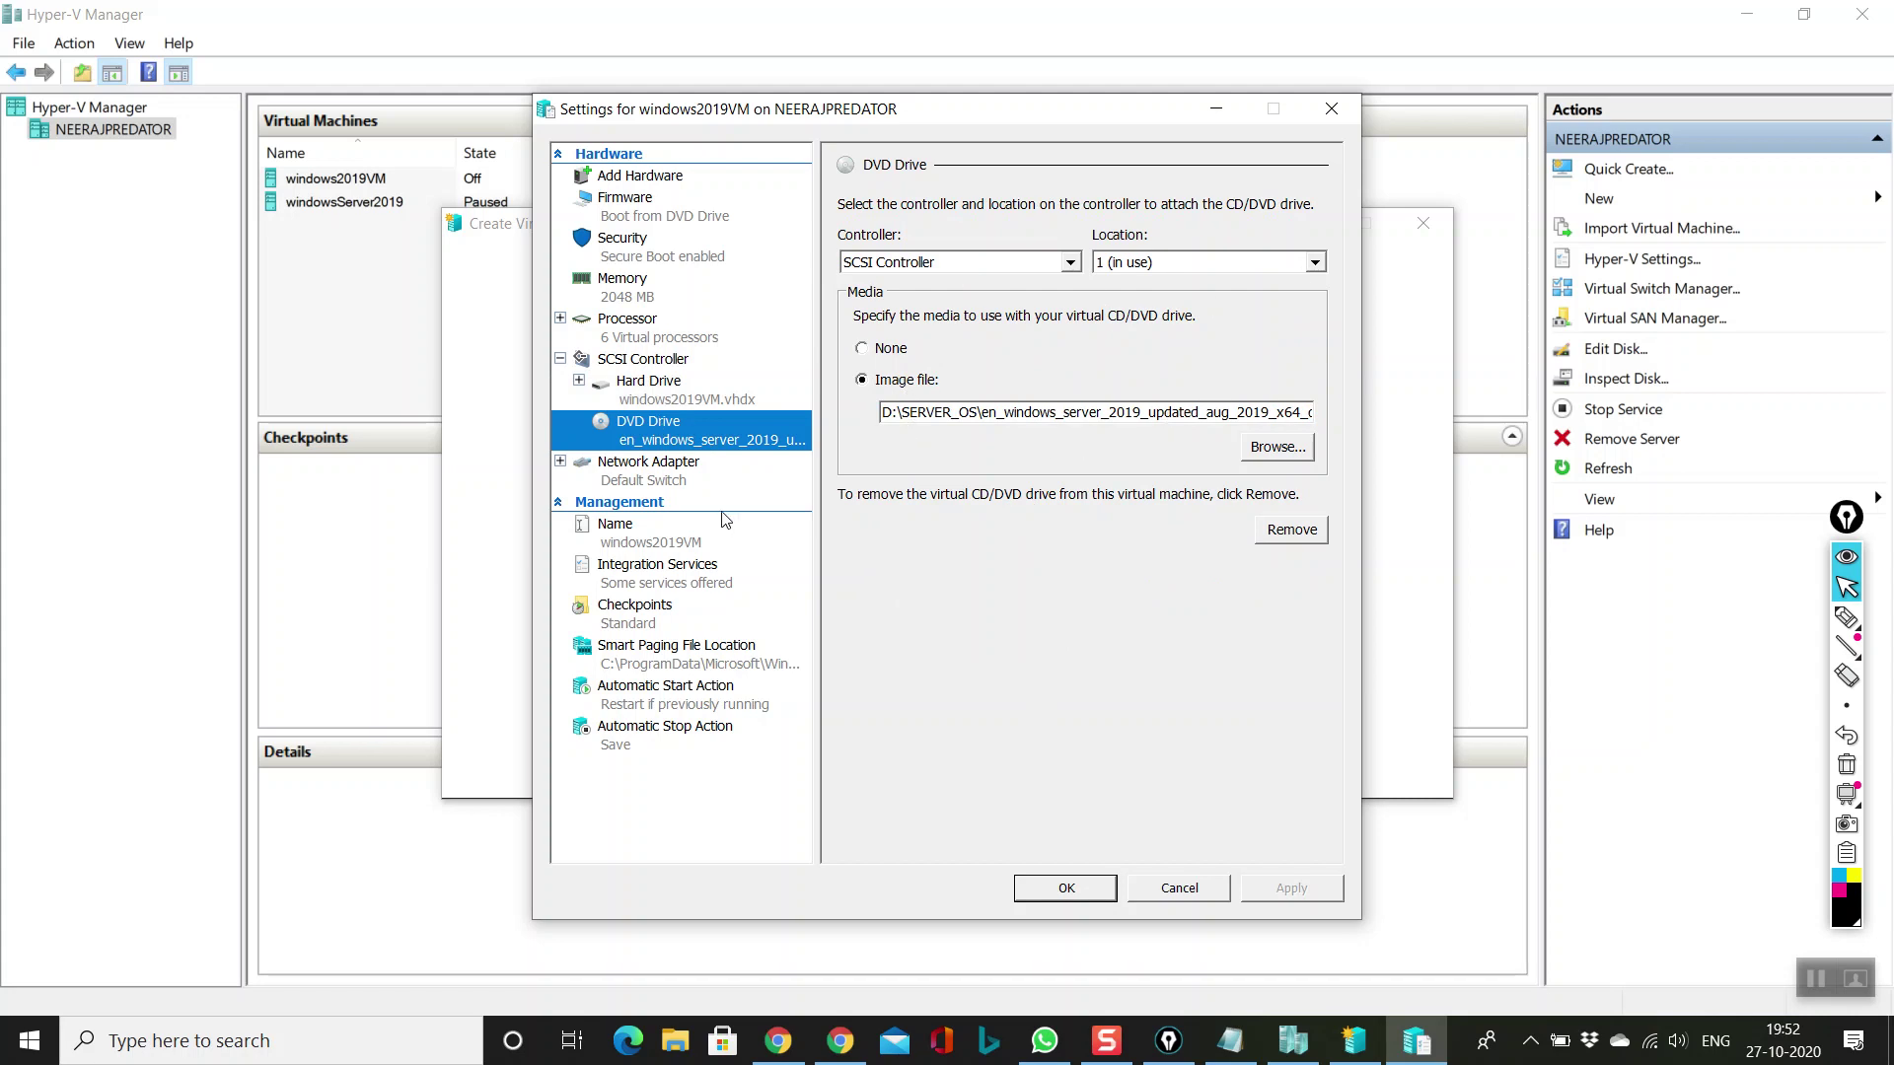
left_click(712, 481)
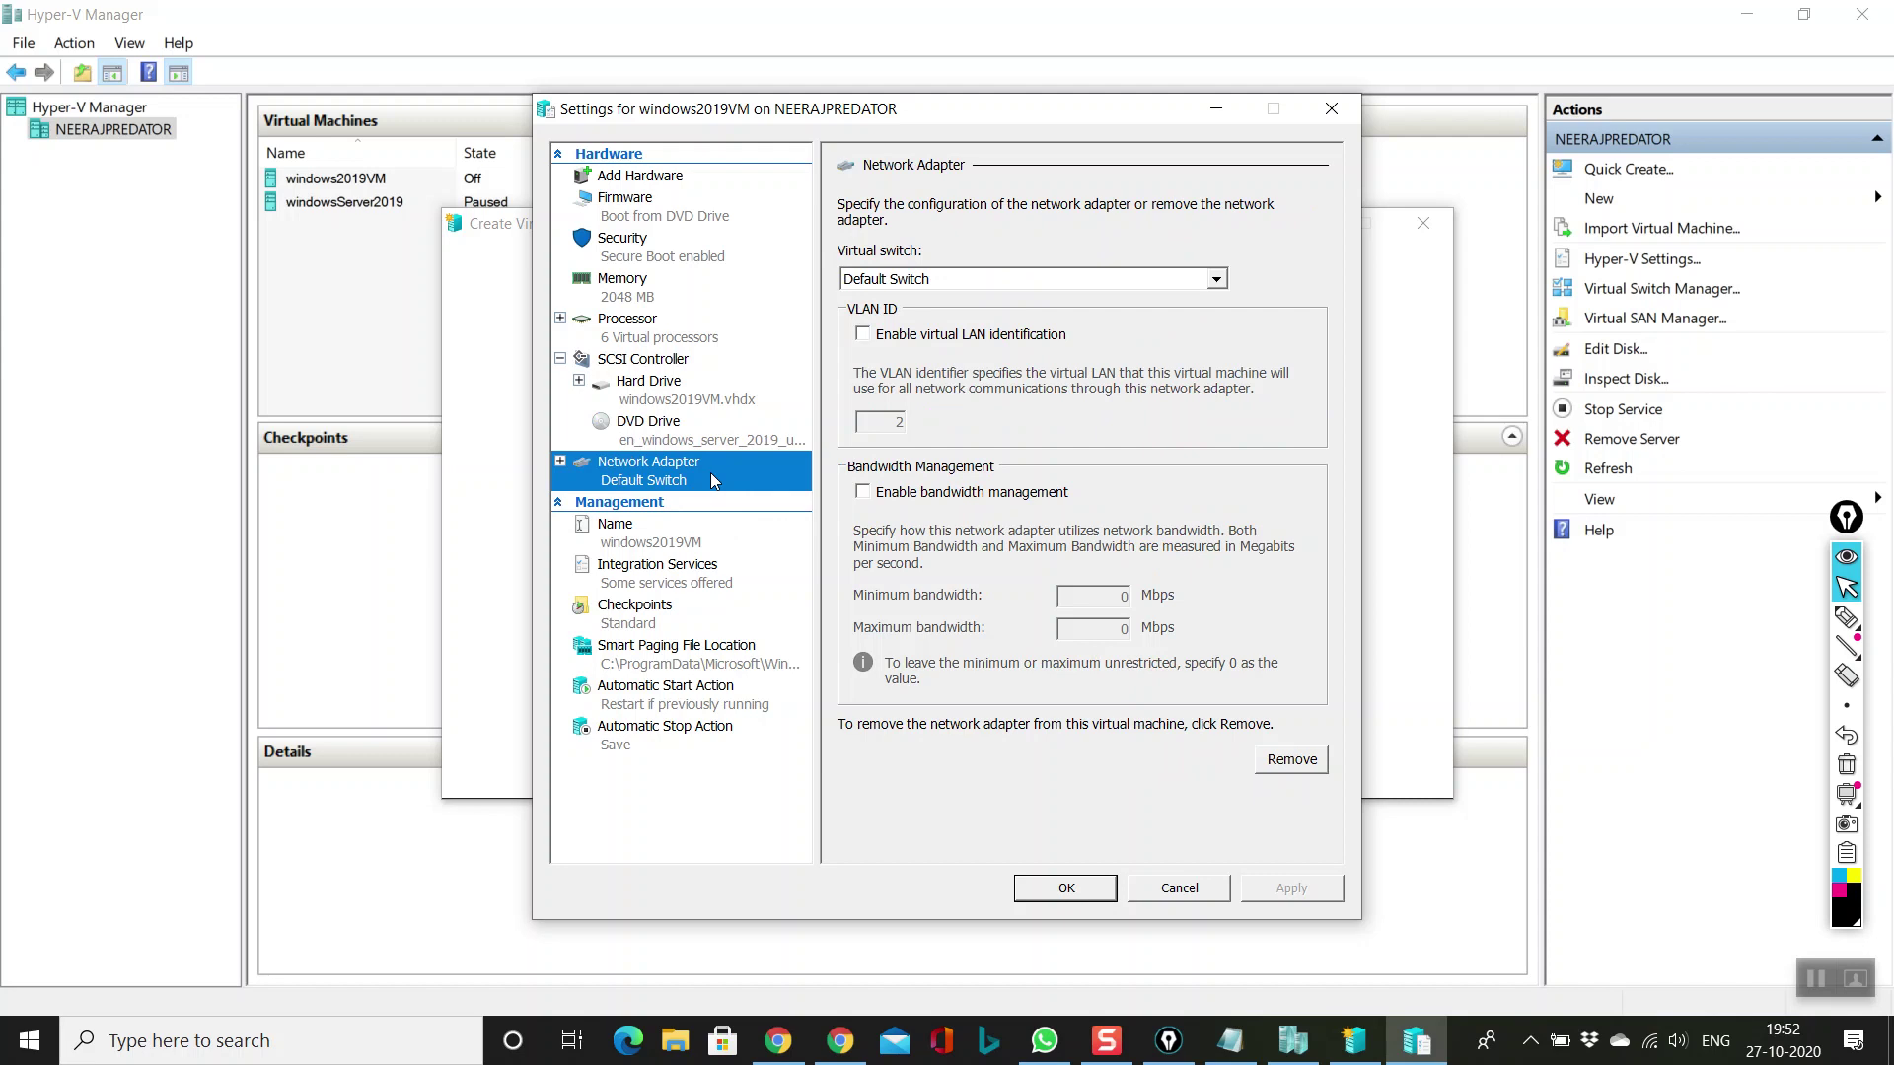
left_click(1053, 281)
left_click(1053, 286)
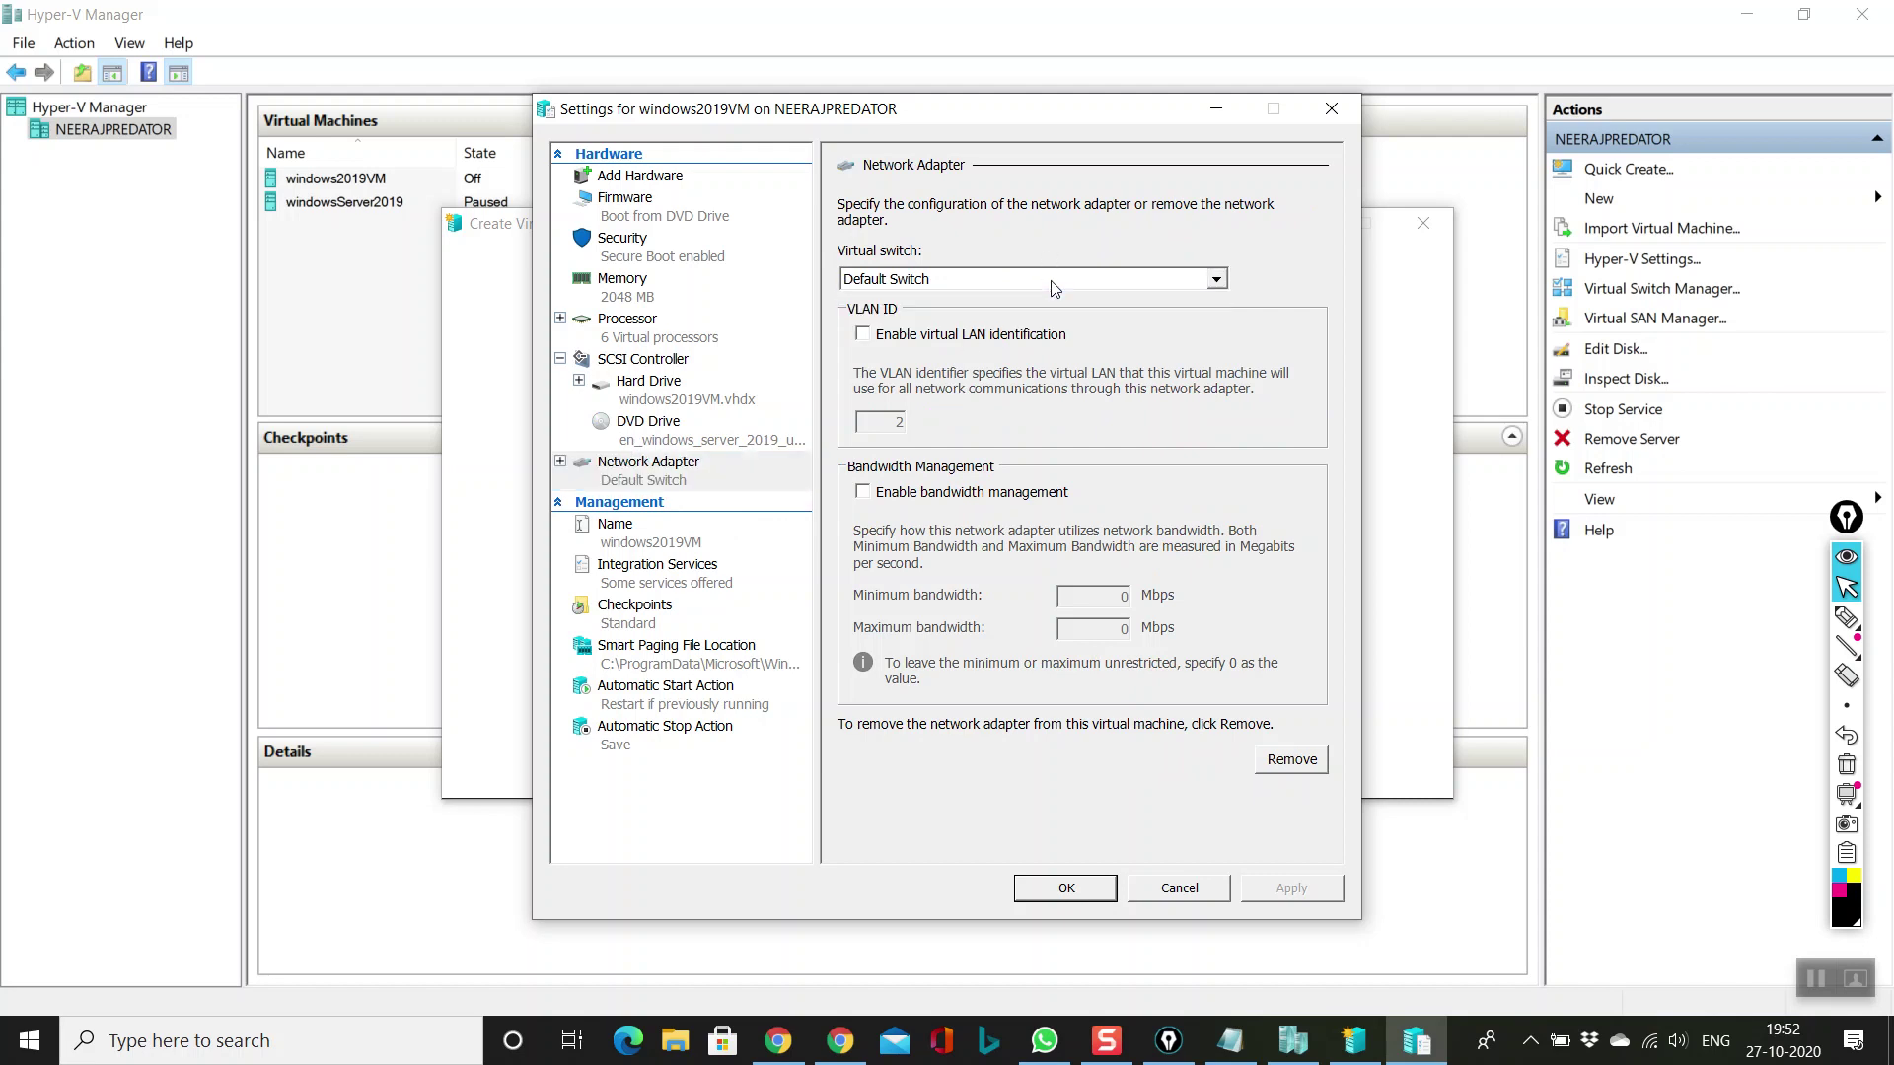
left_click(1050, 280)
left_click(1050, 280)
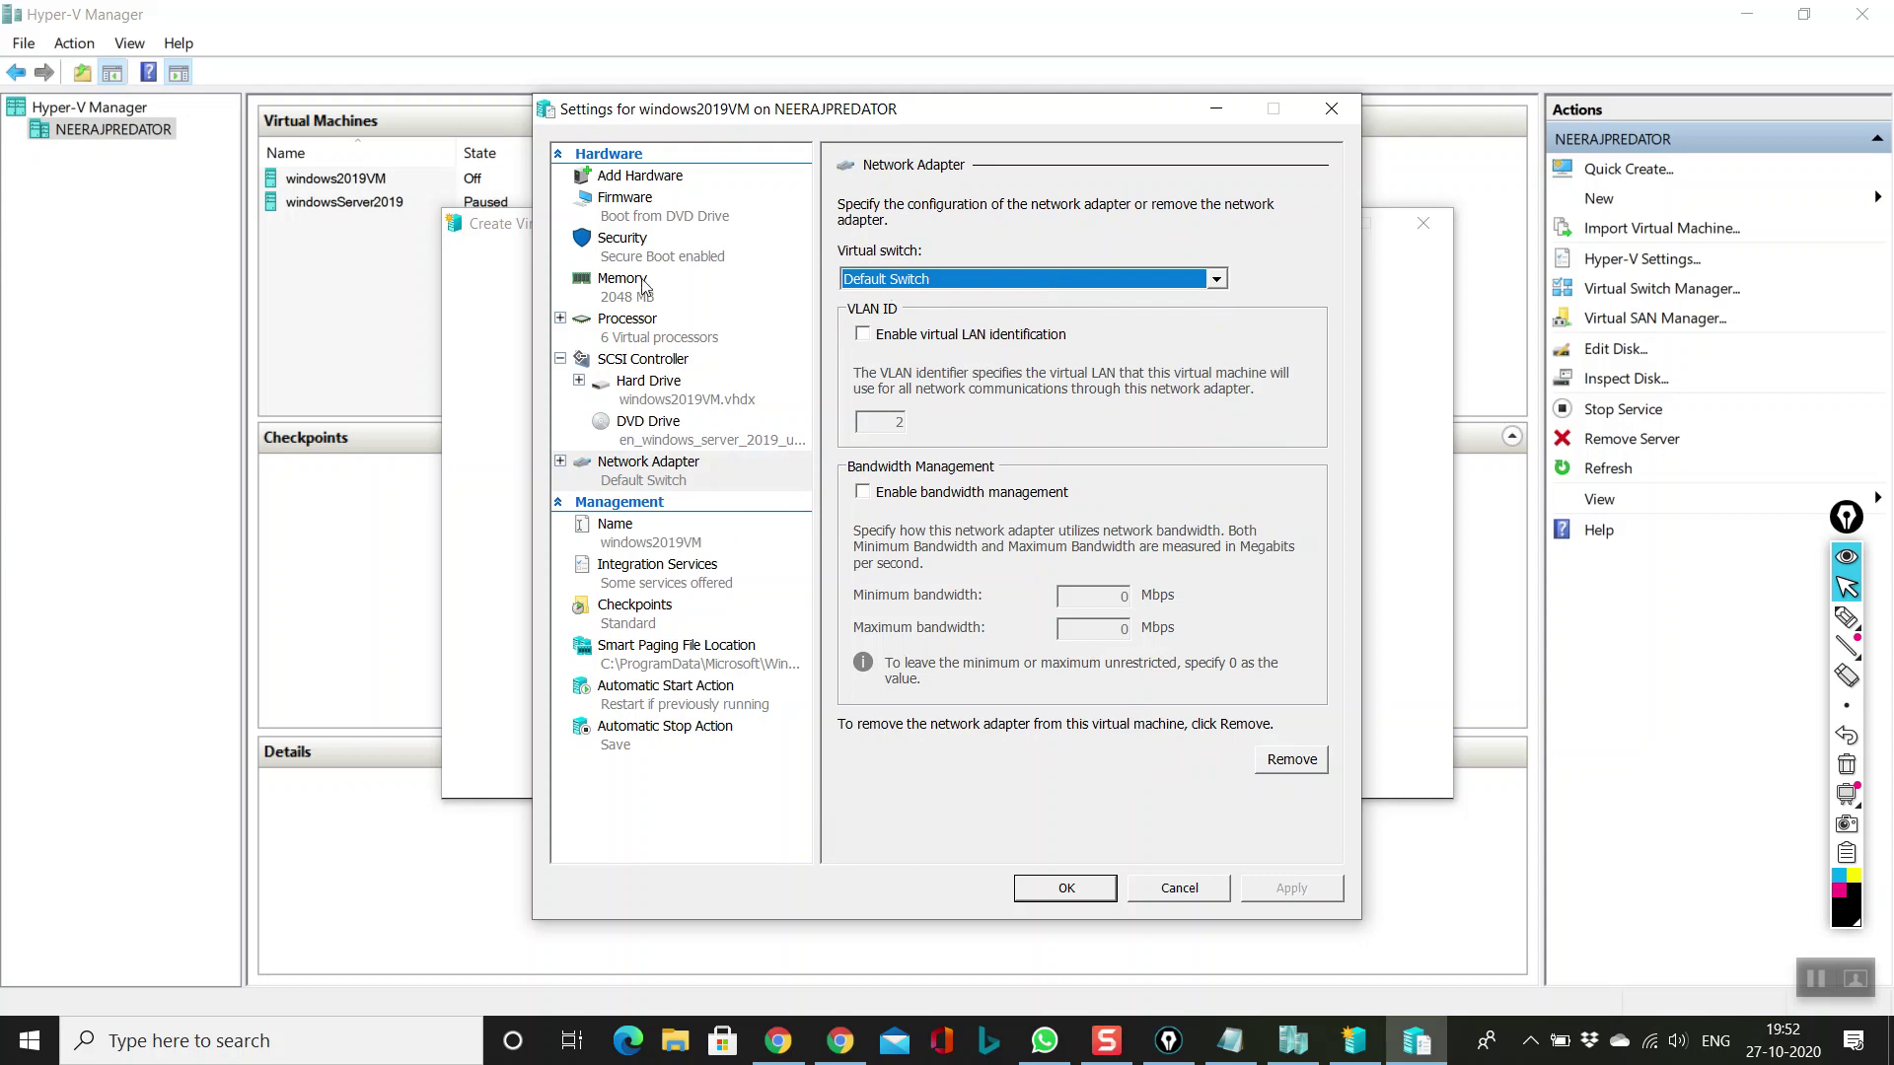
left_click(1053, 883)
left_click(956, 619)
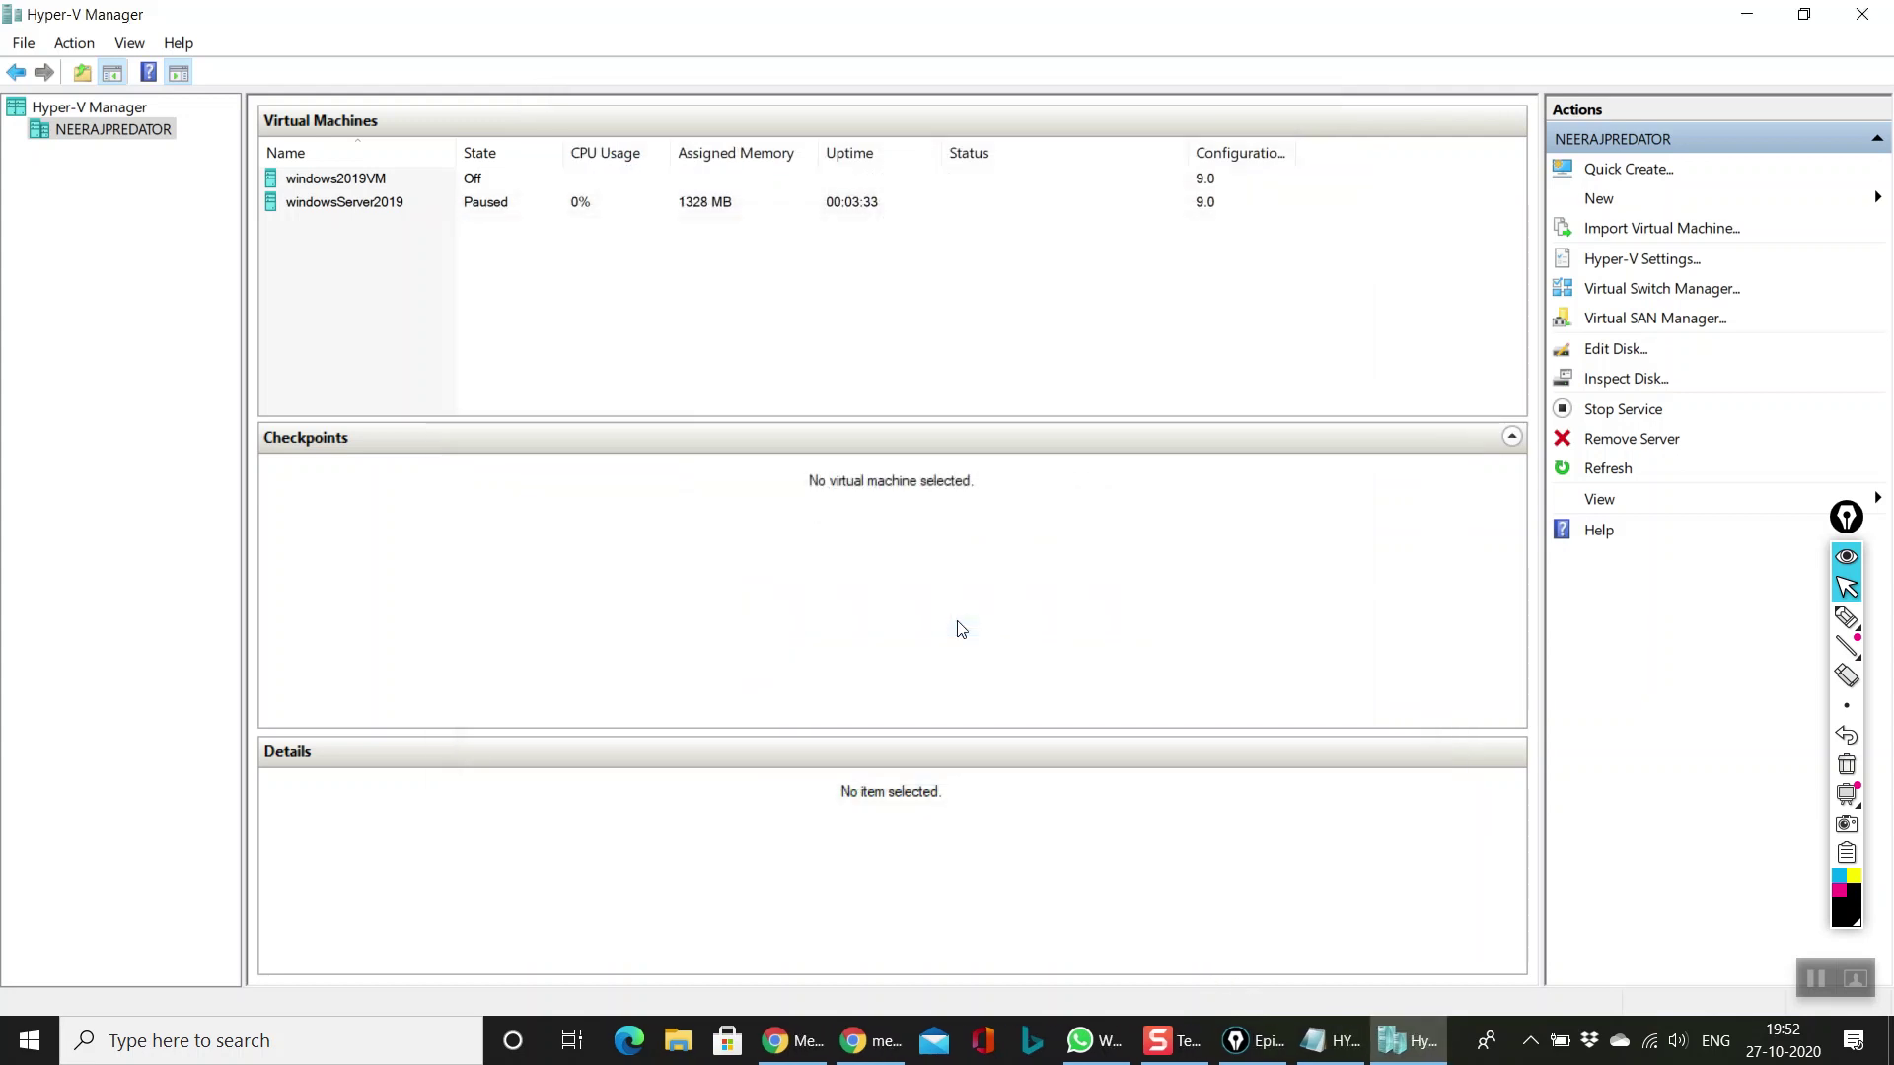
Step: Start windows2019VM, boot it from the installation DVD, and move the console window to the top
left_click(609, 569)
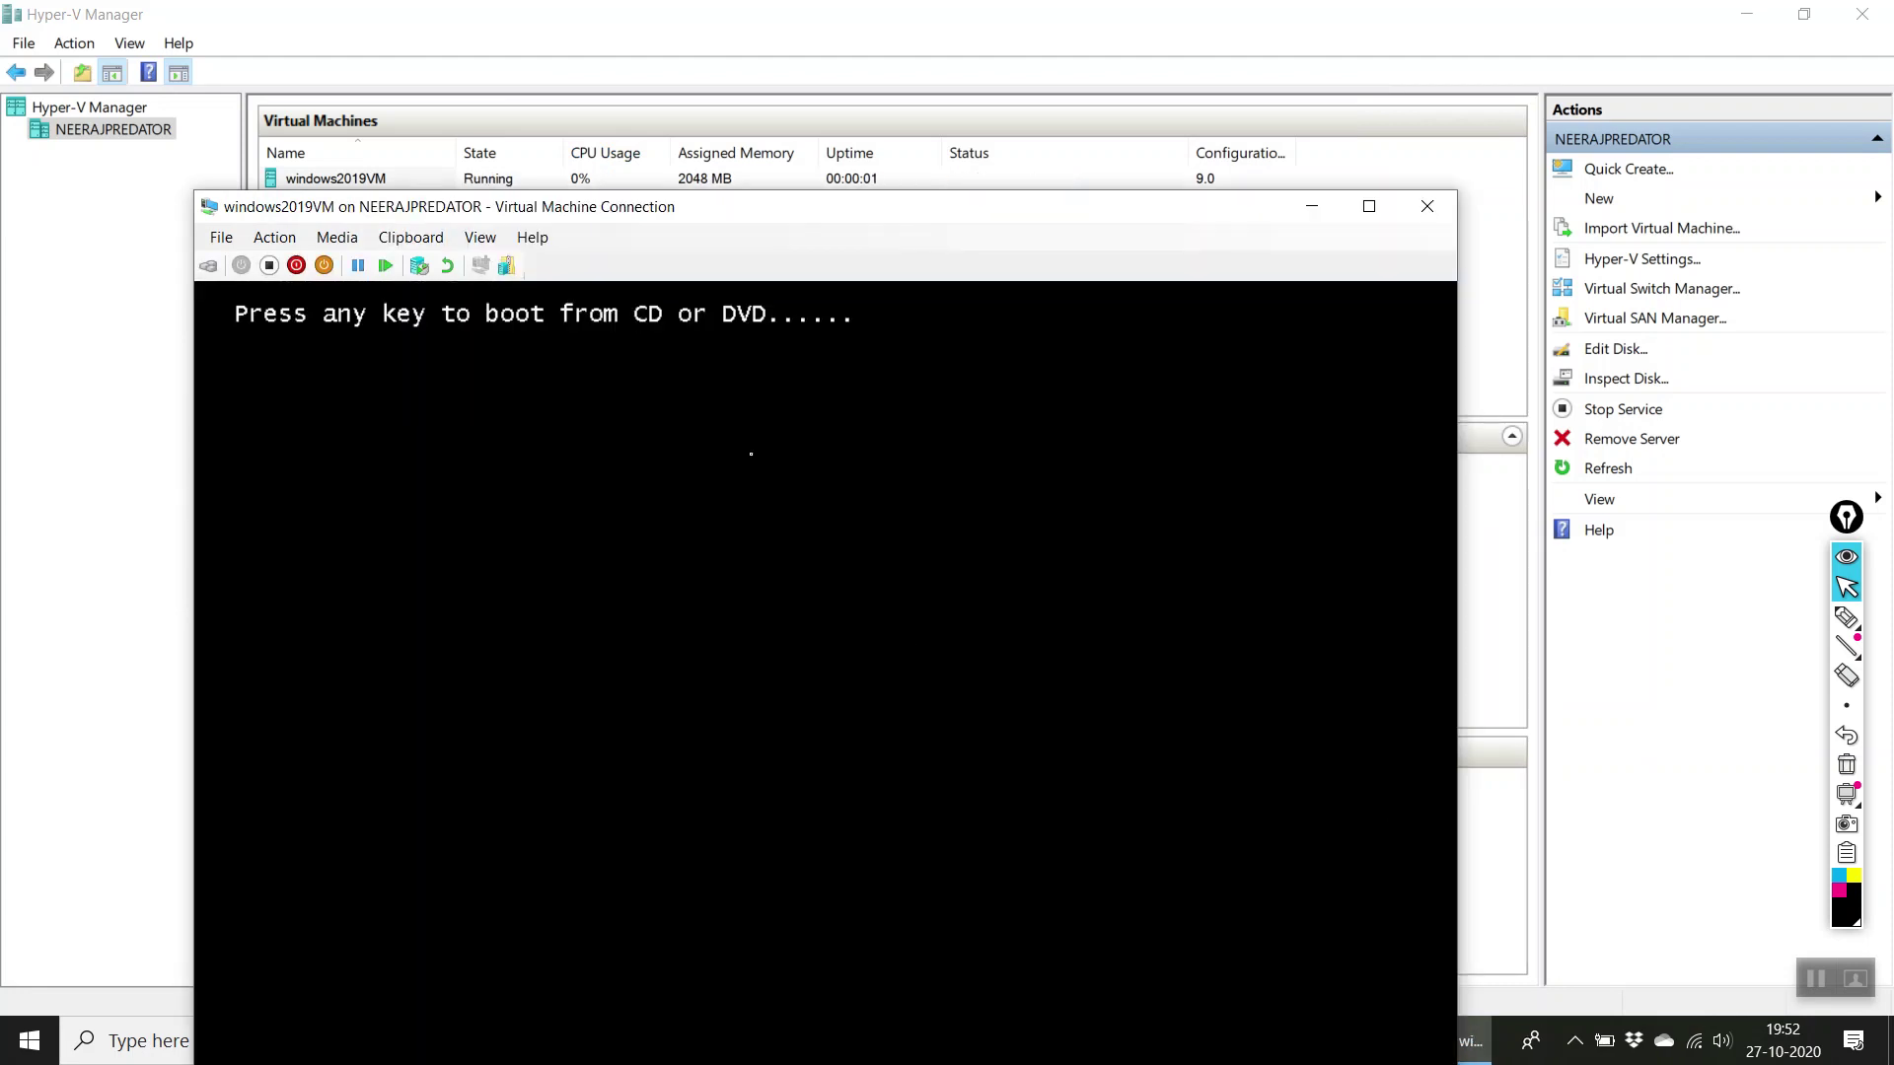
key("Return")
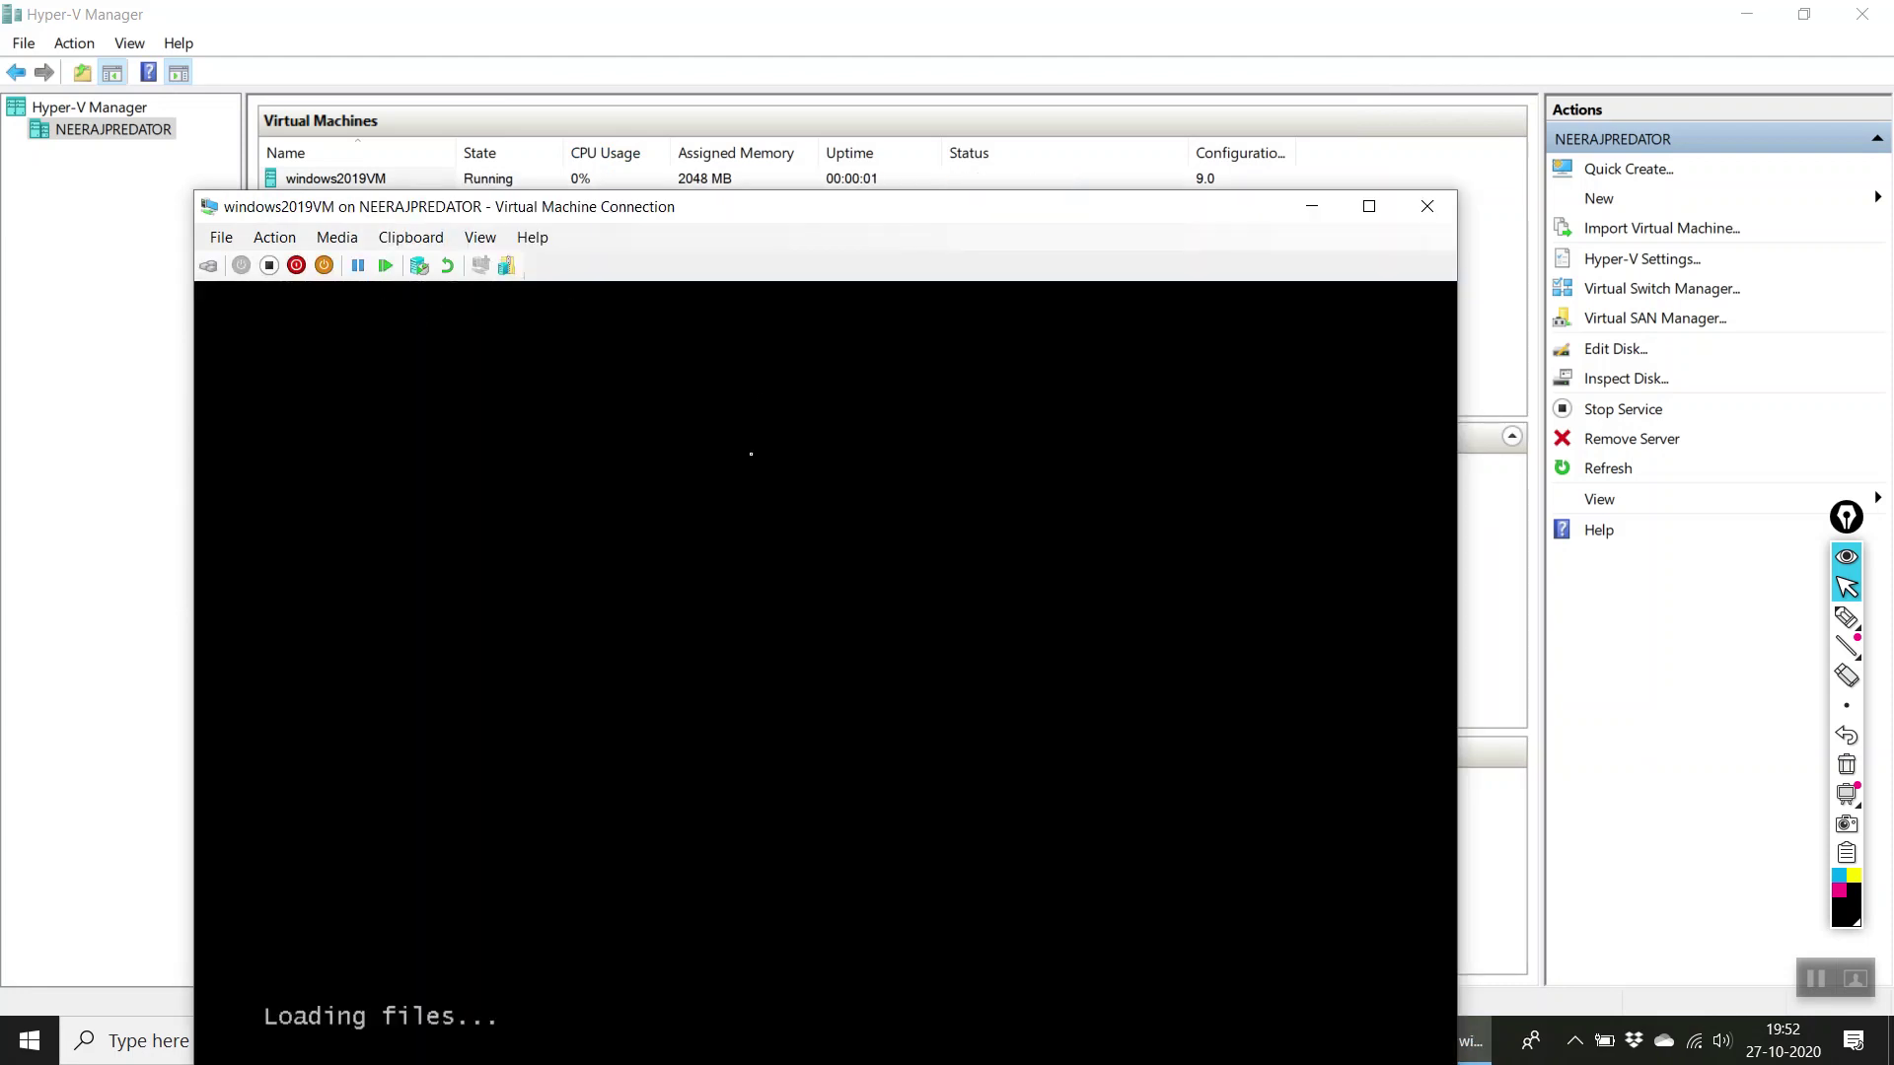
left_click_drag(799, 207, 927, 21)
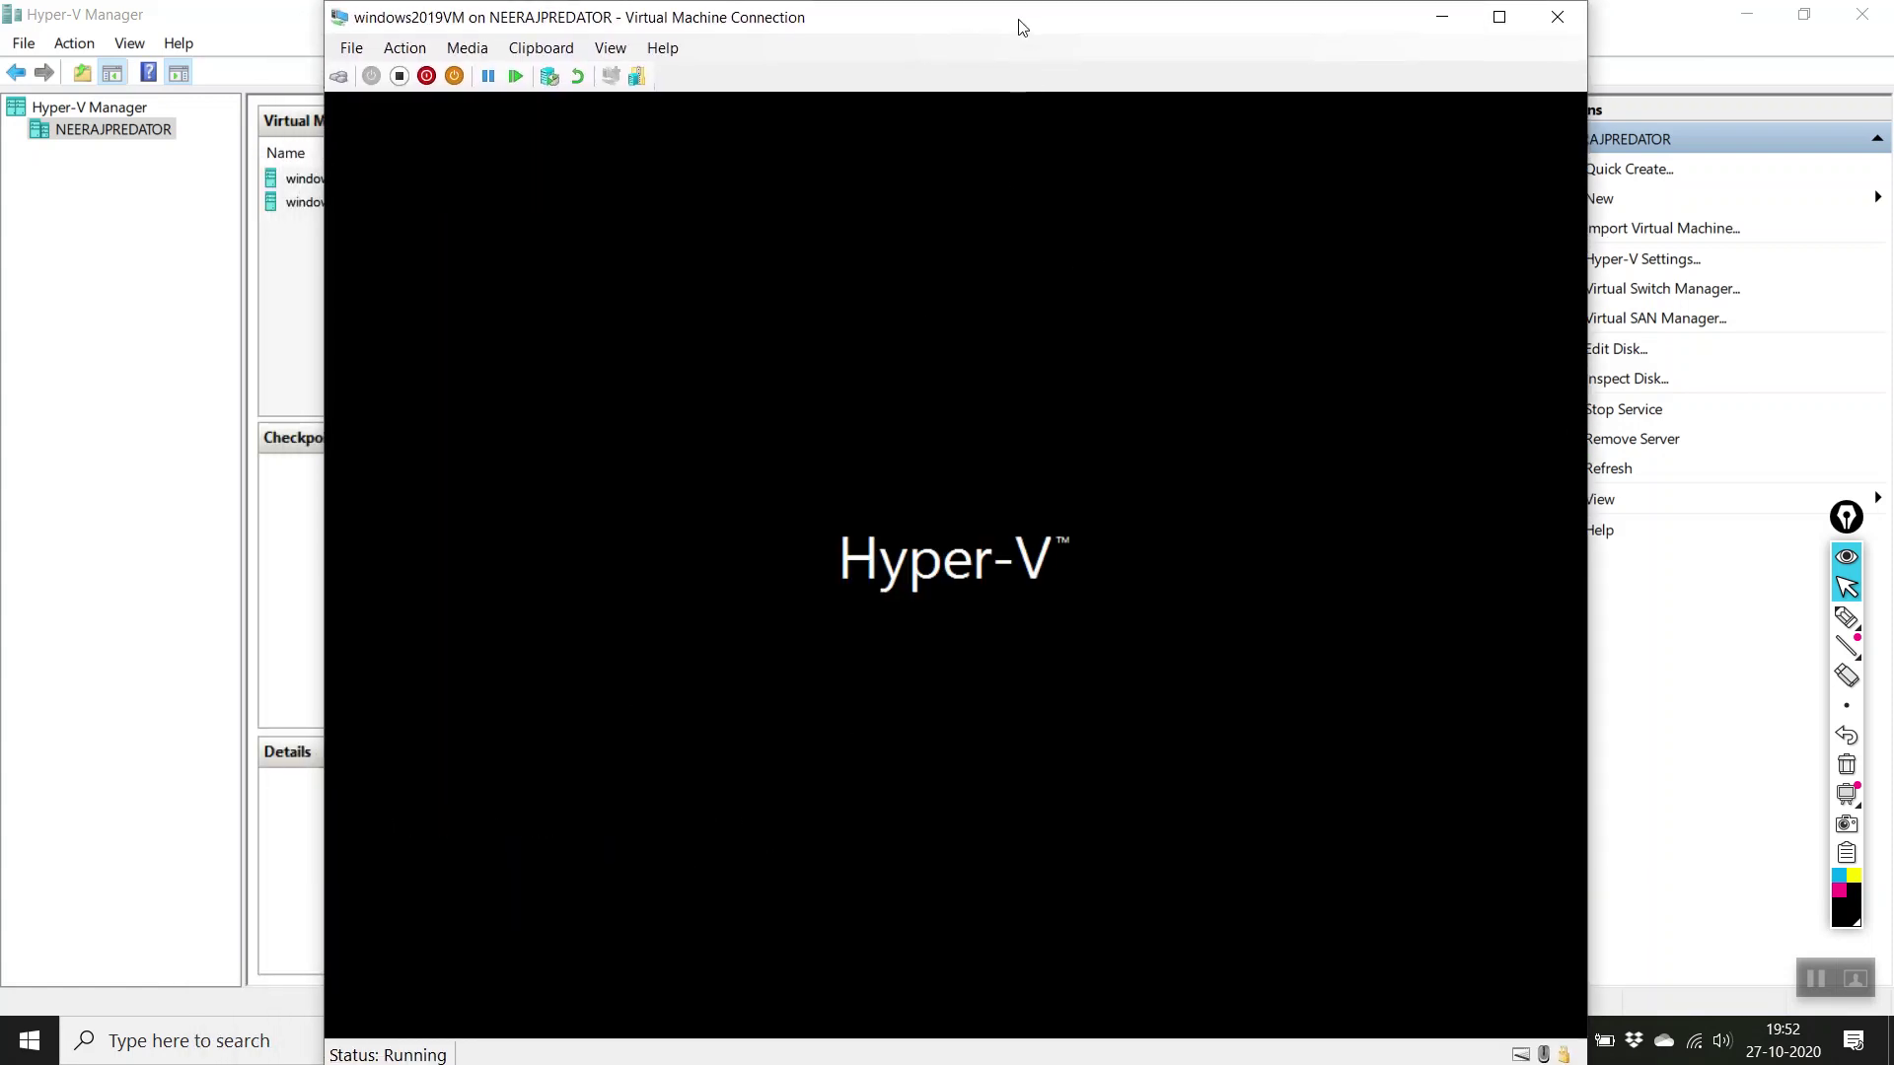
left_click_drag(1019, 33, 1027, 33)
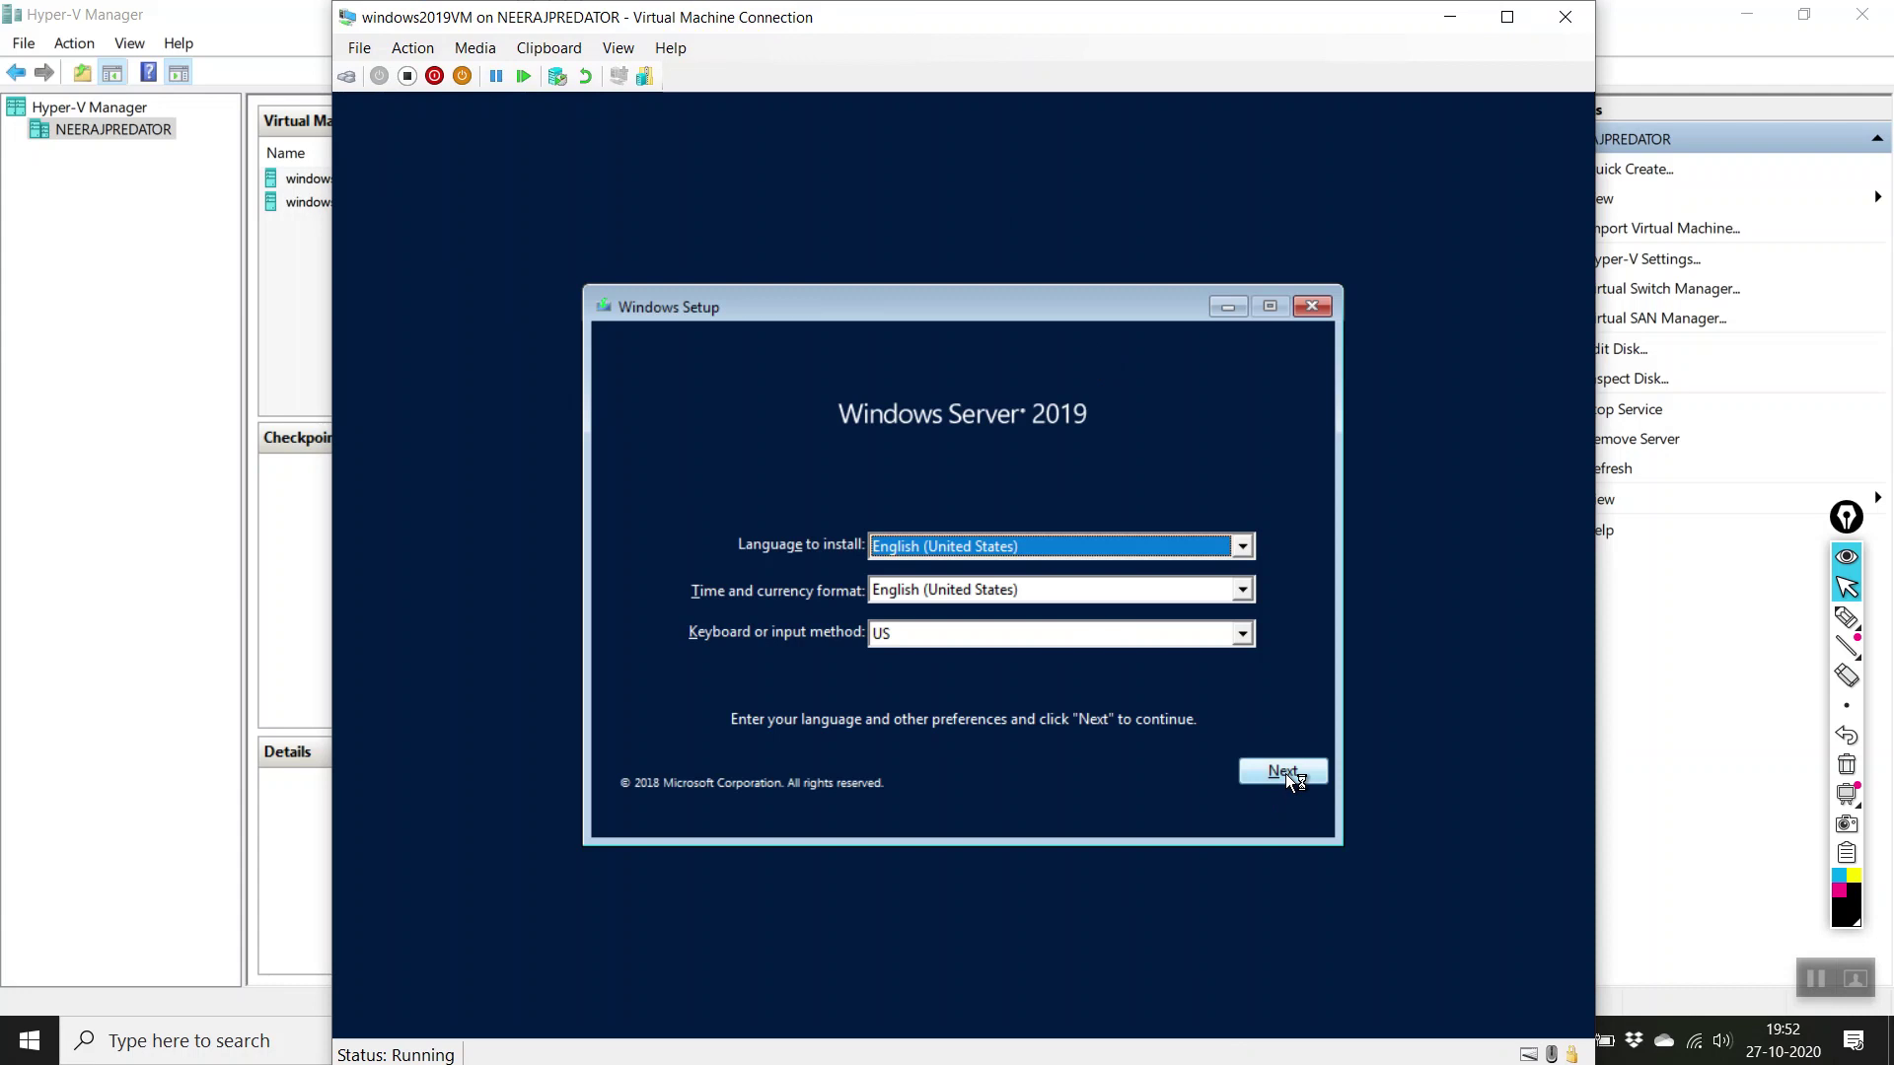
Step: Begin setup without a product key, pick Datacenter (Desktop Experience), and tick the license checkbox
left_click(971, 572)
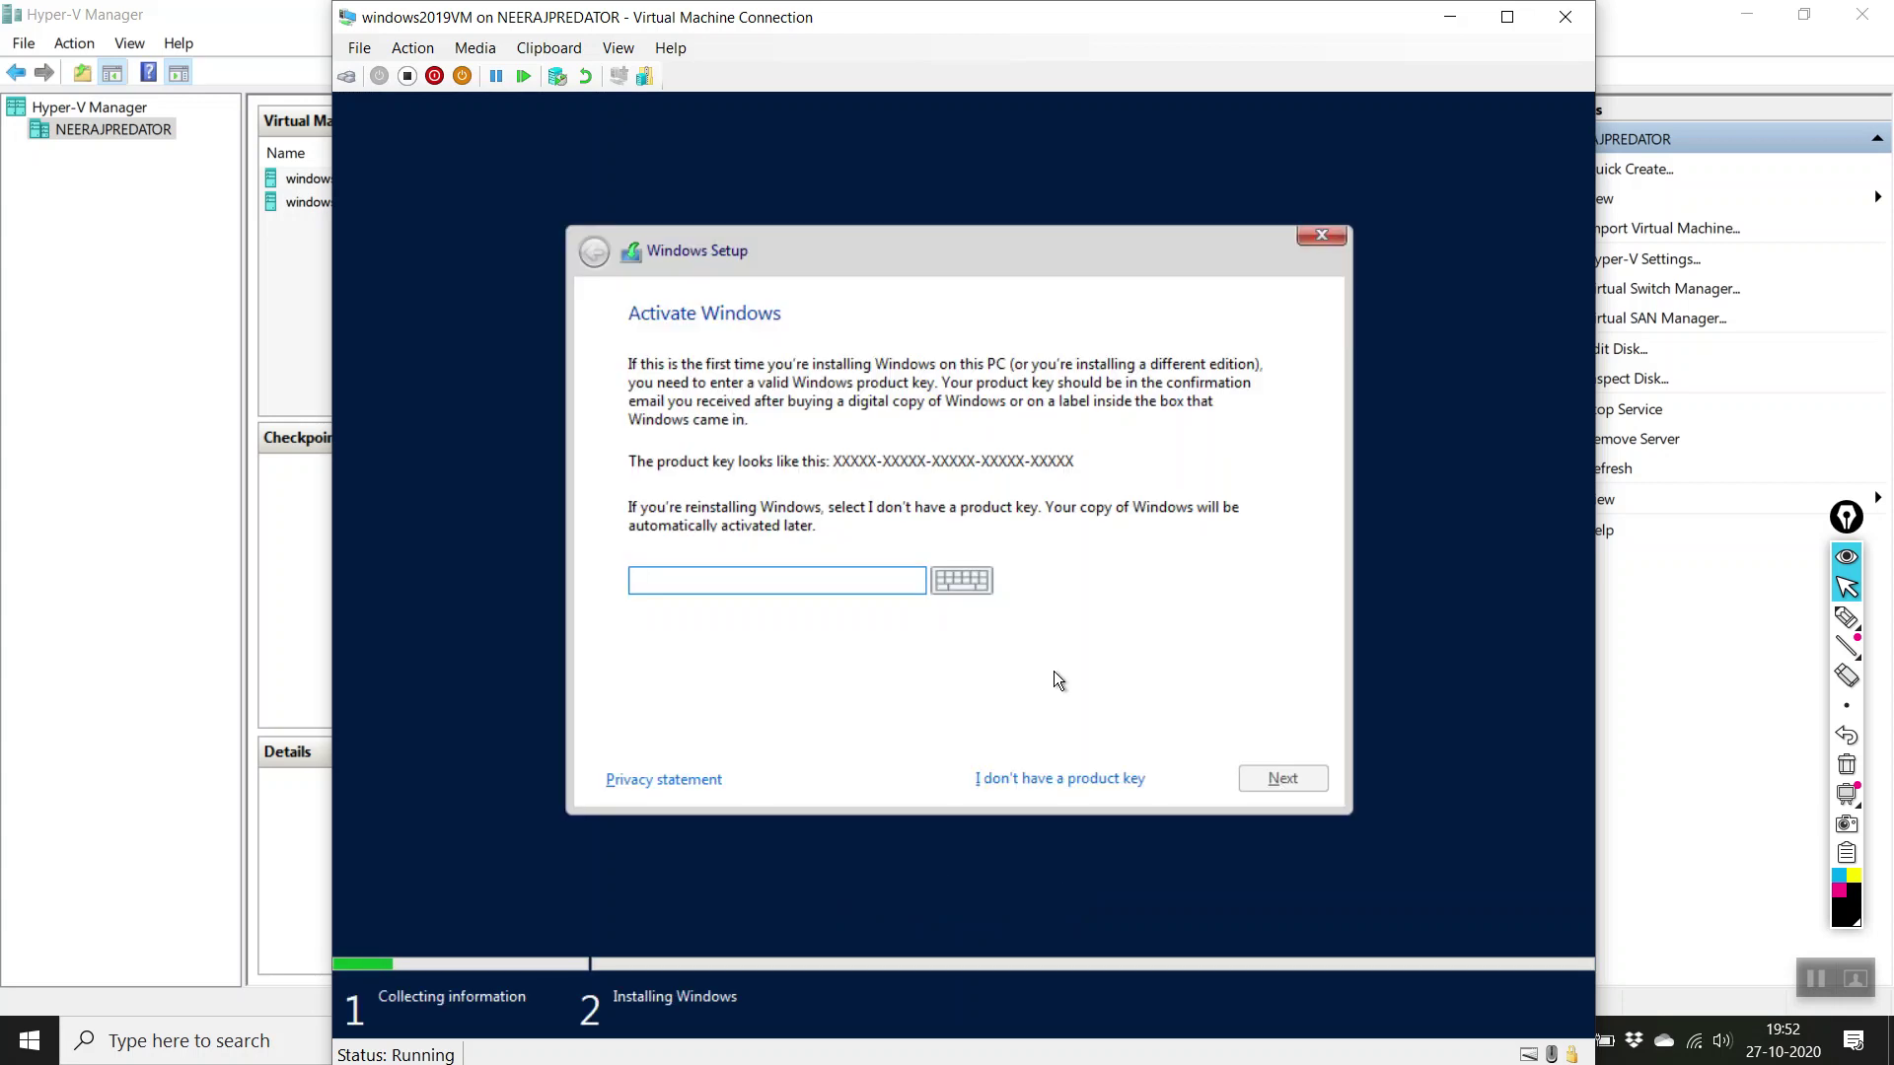
left_click(1037, 777)
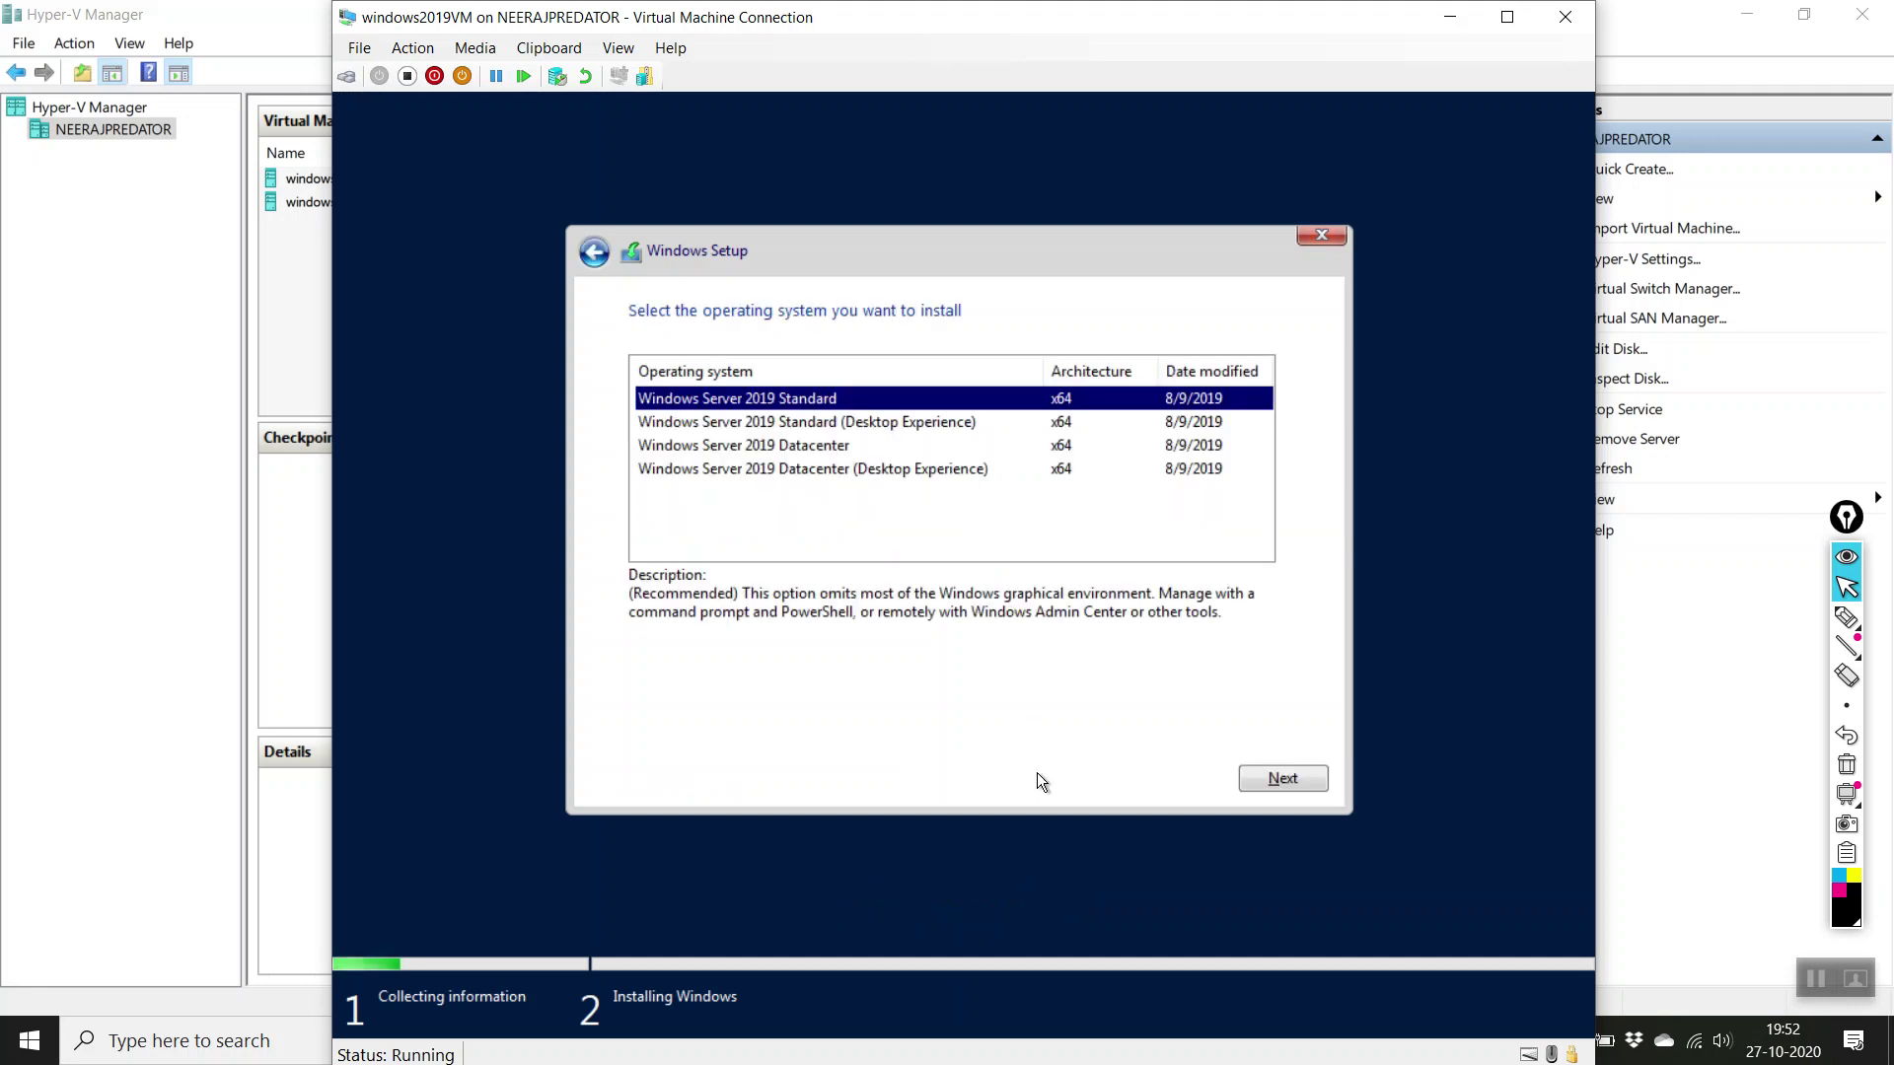
left_click(860, 469)
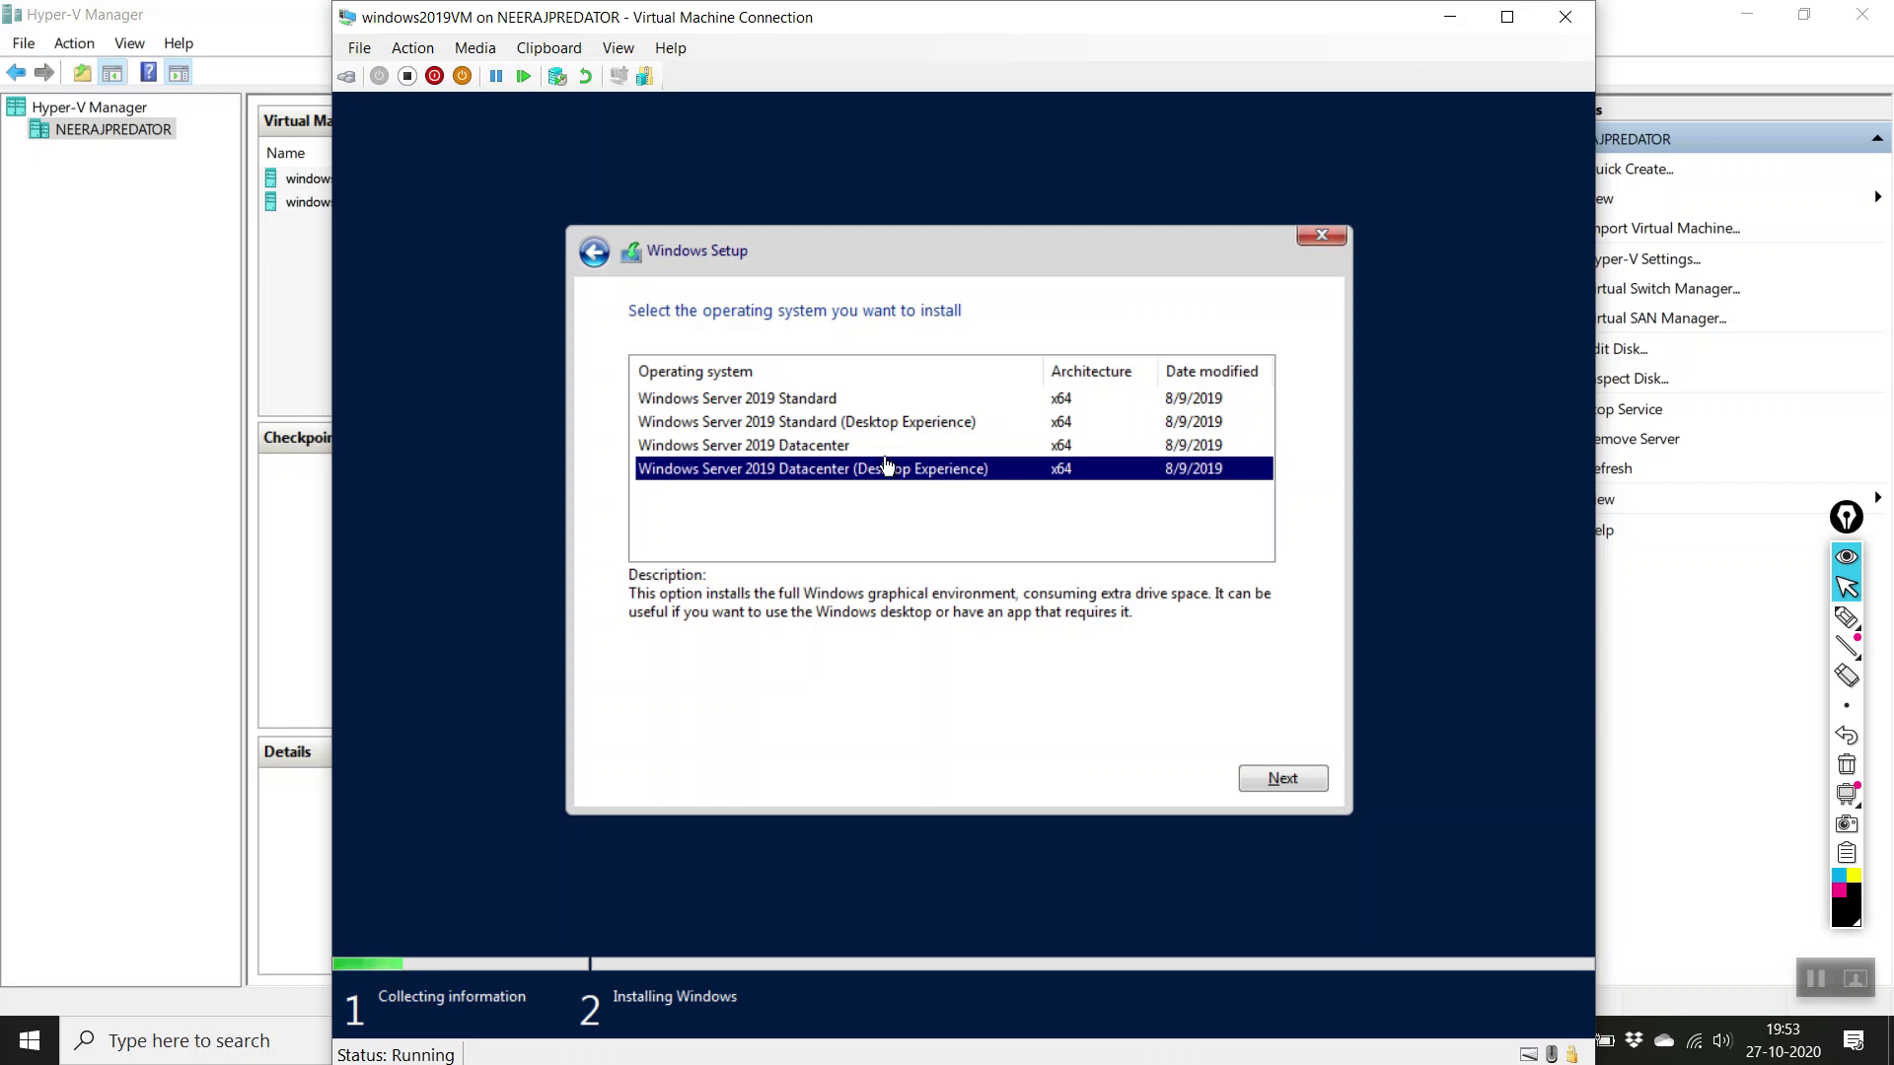
left_click(890, 449)
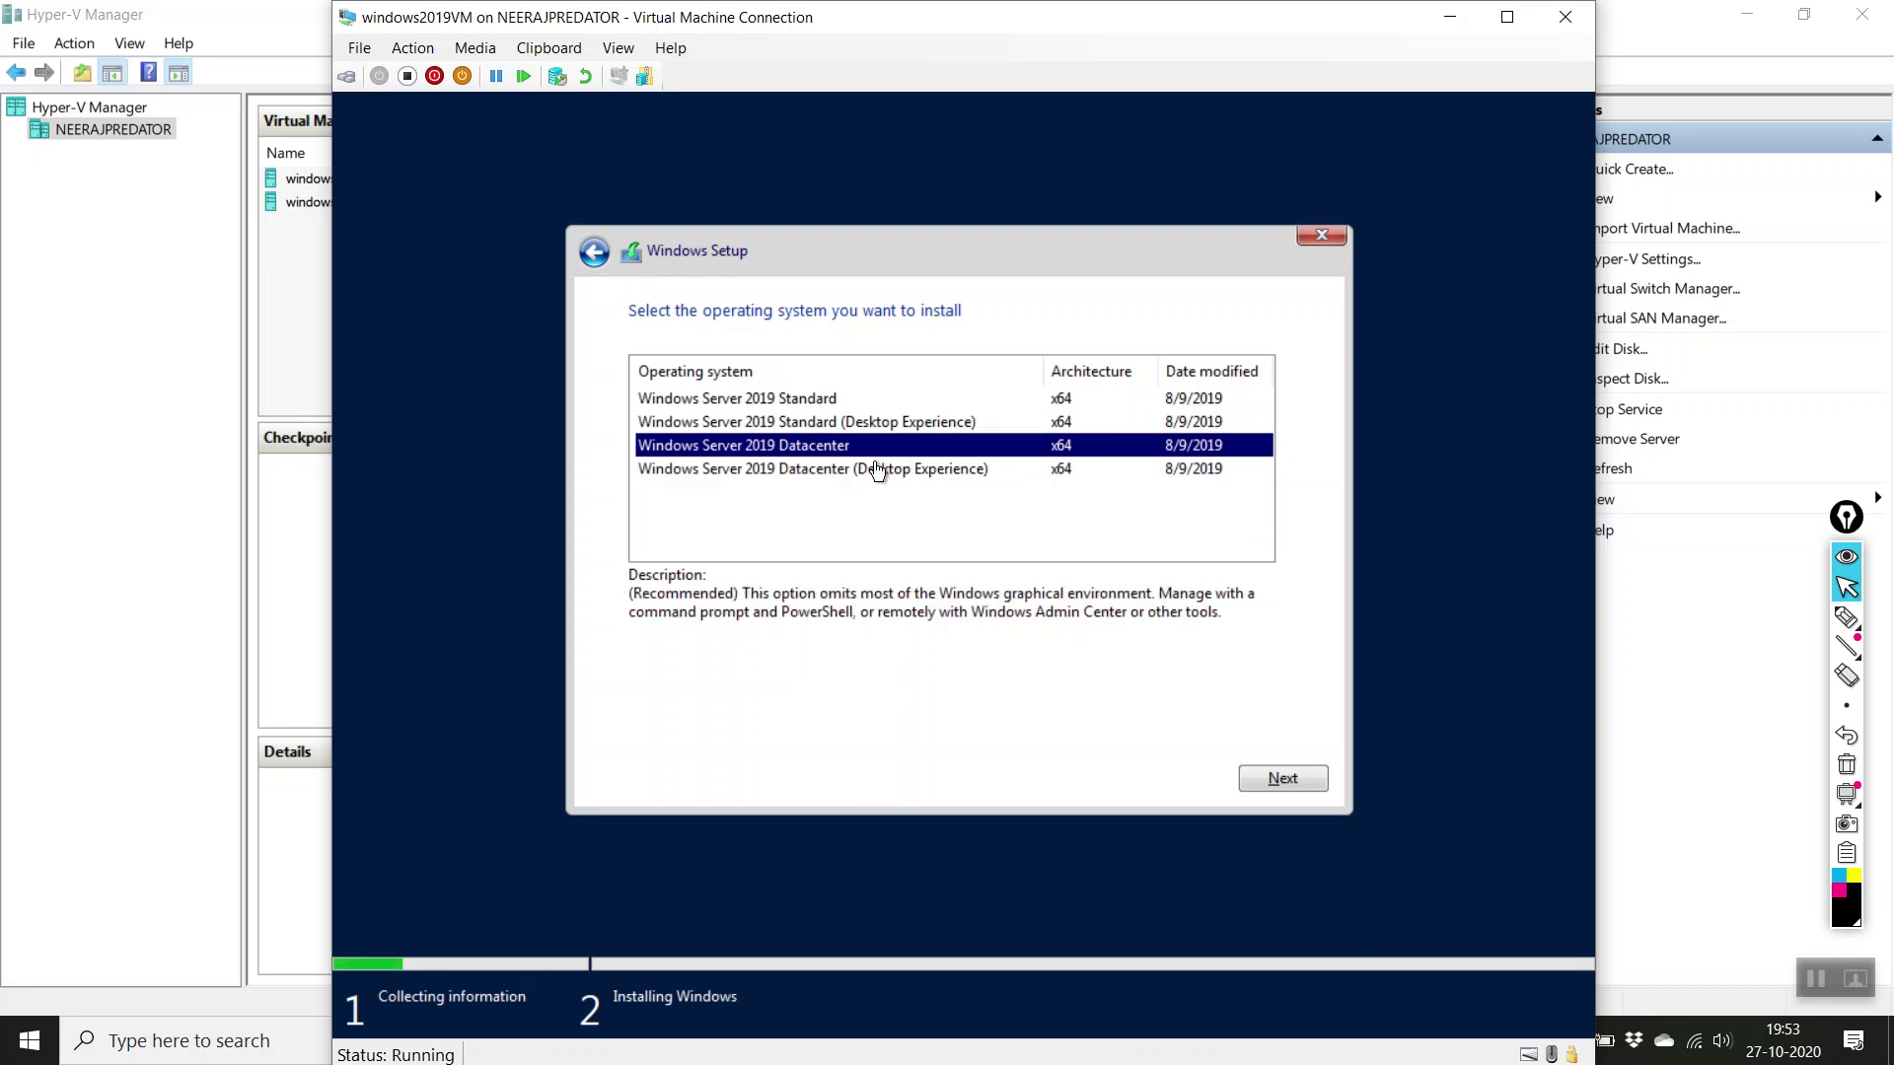
left_click(897, 479)
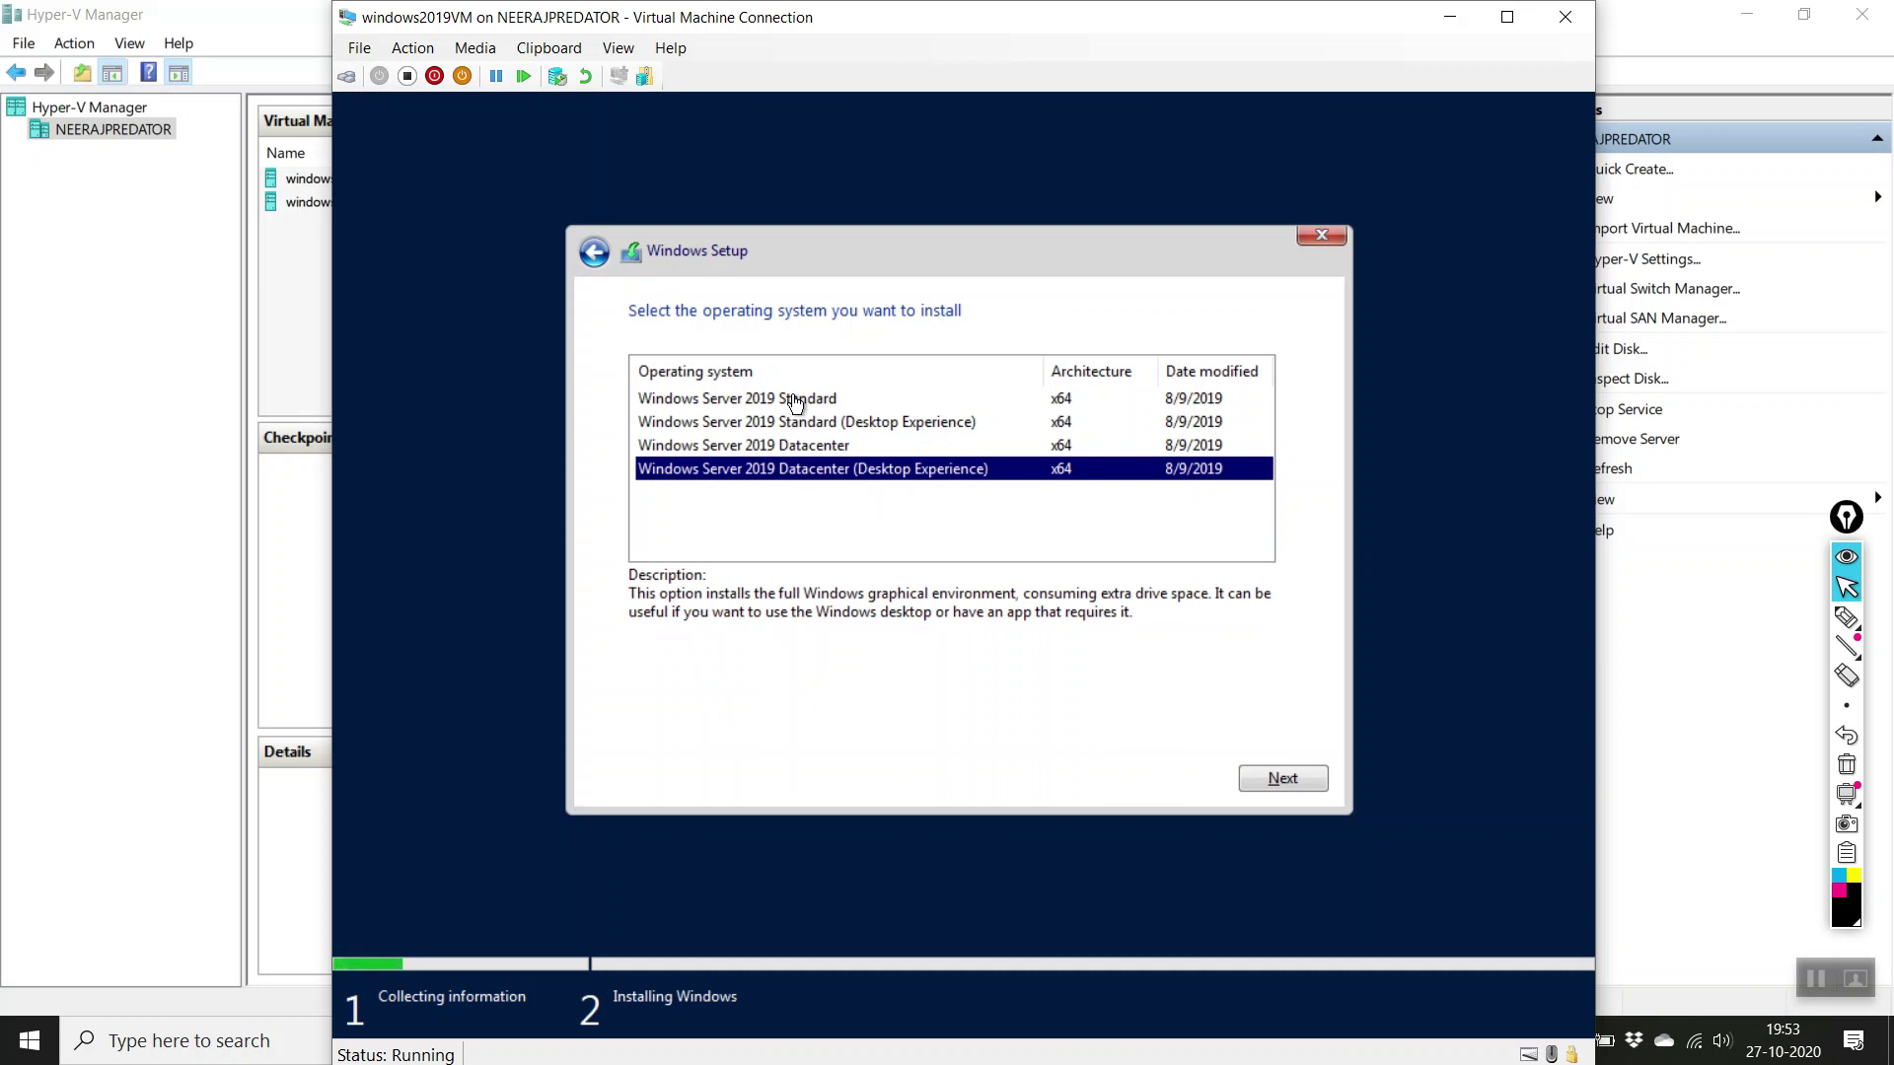
left_click(846, 400)
left_click(849, 483)
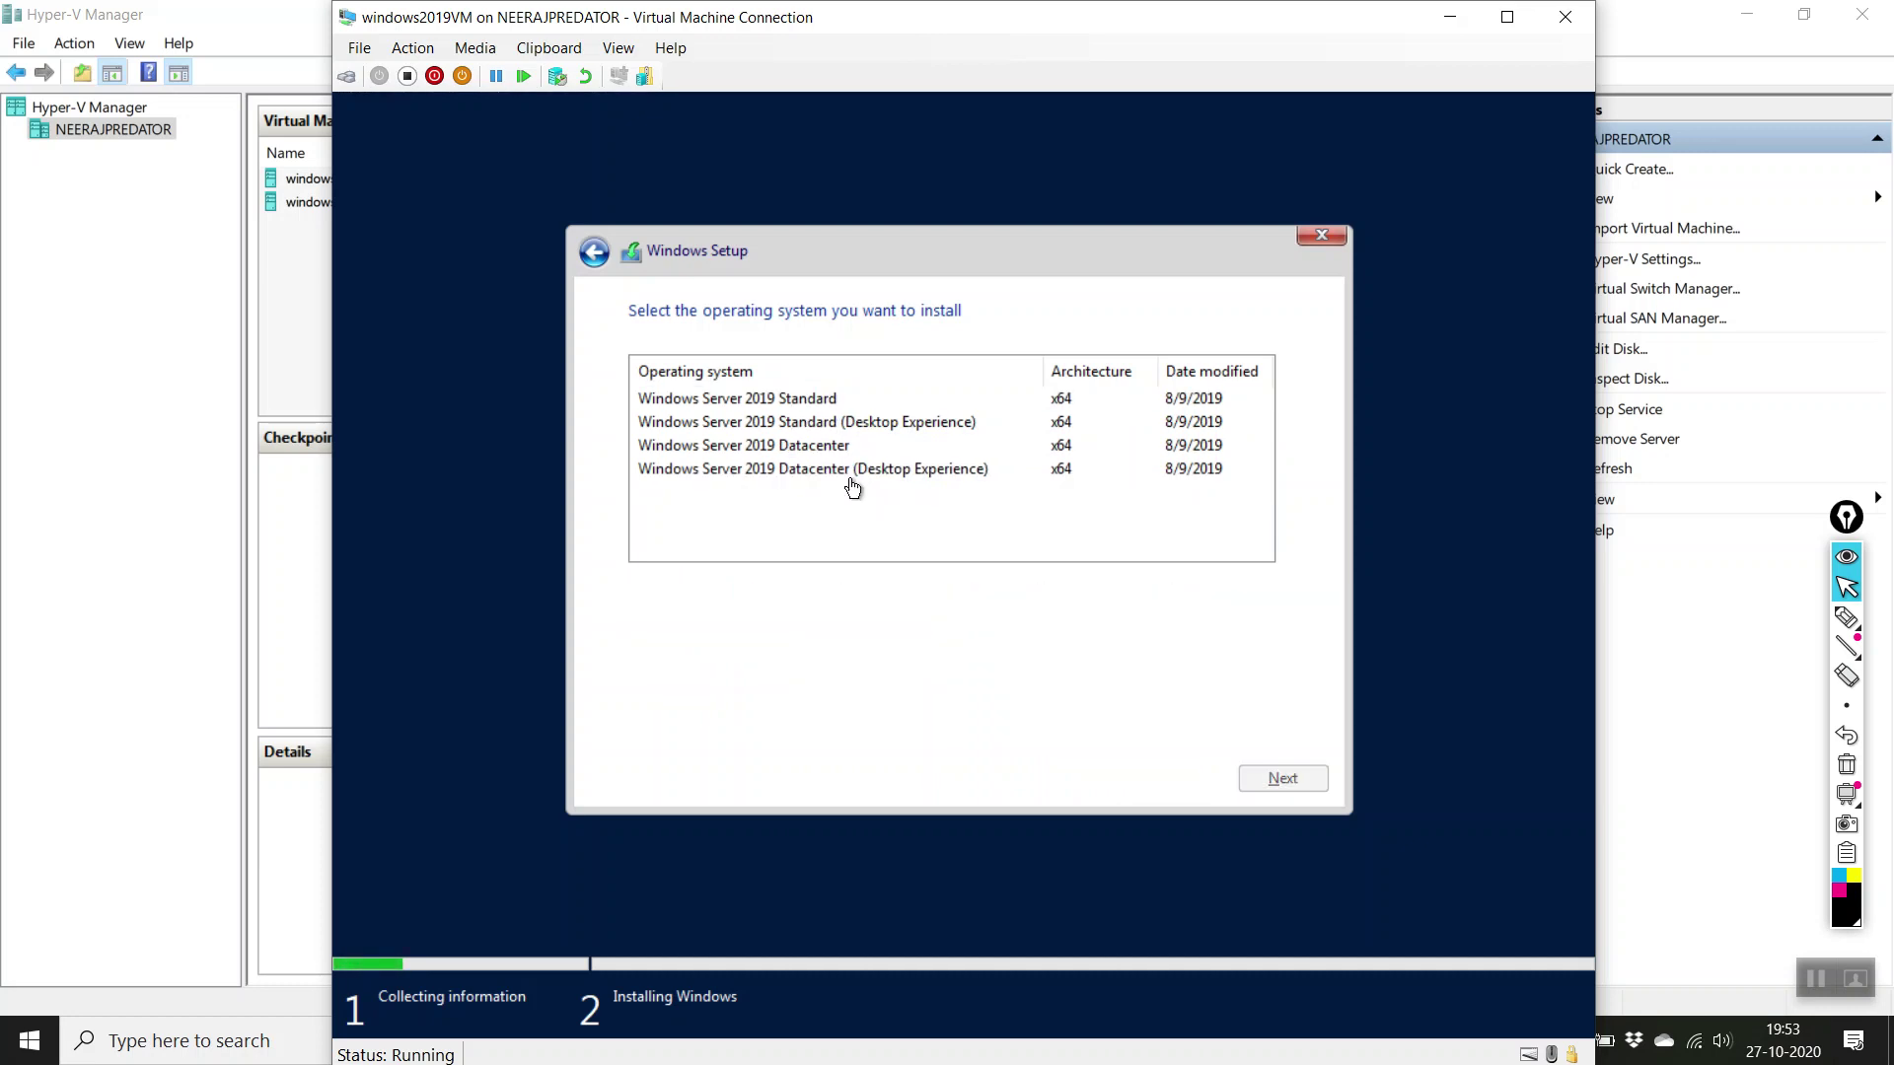
left_click(866, 470)
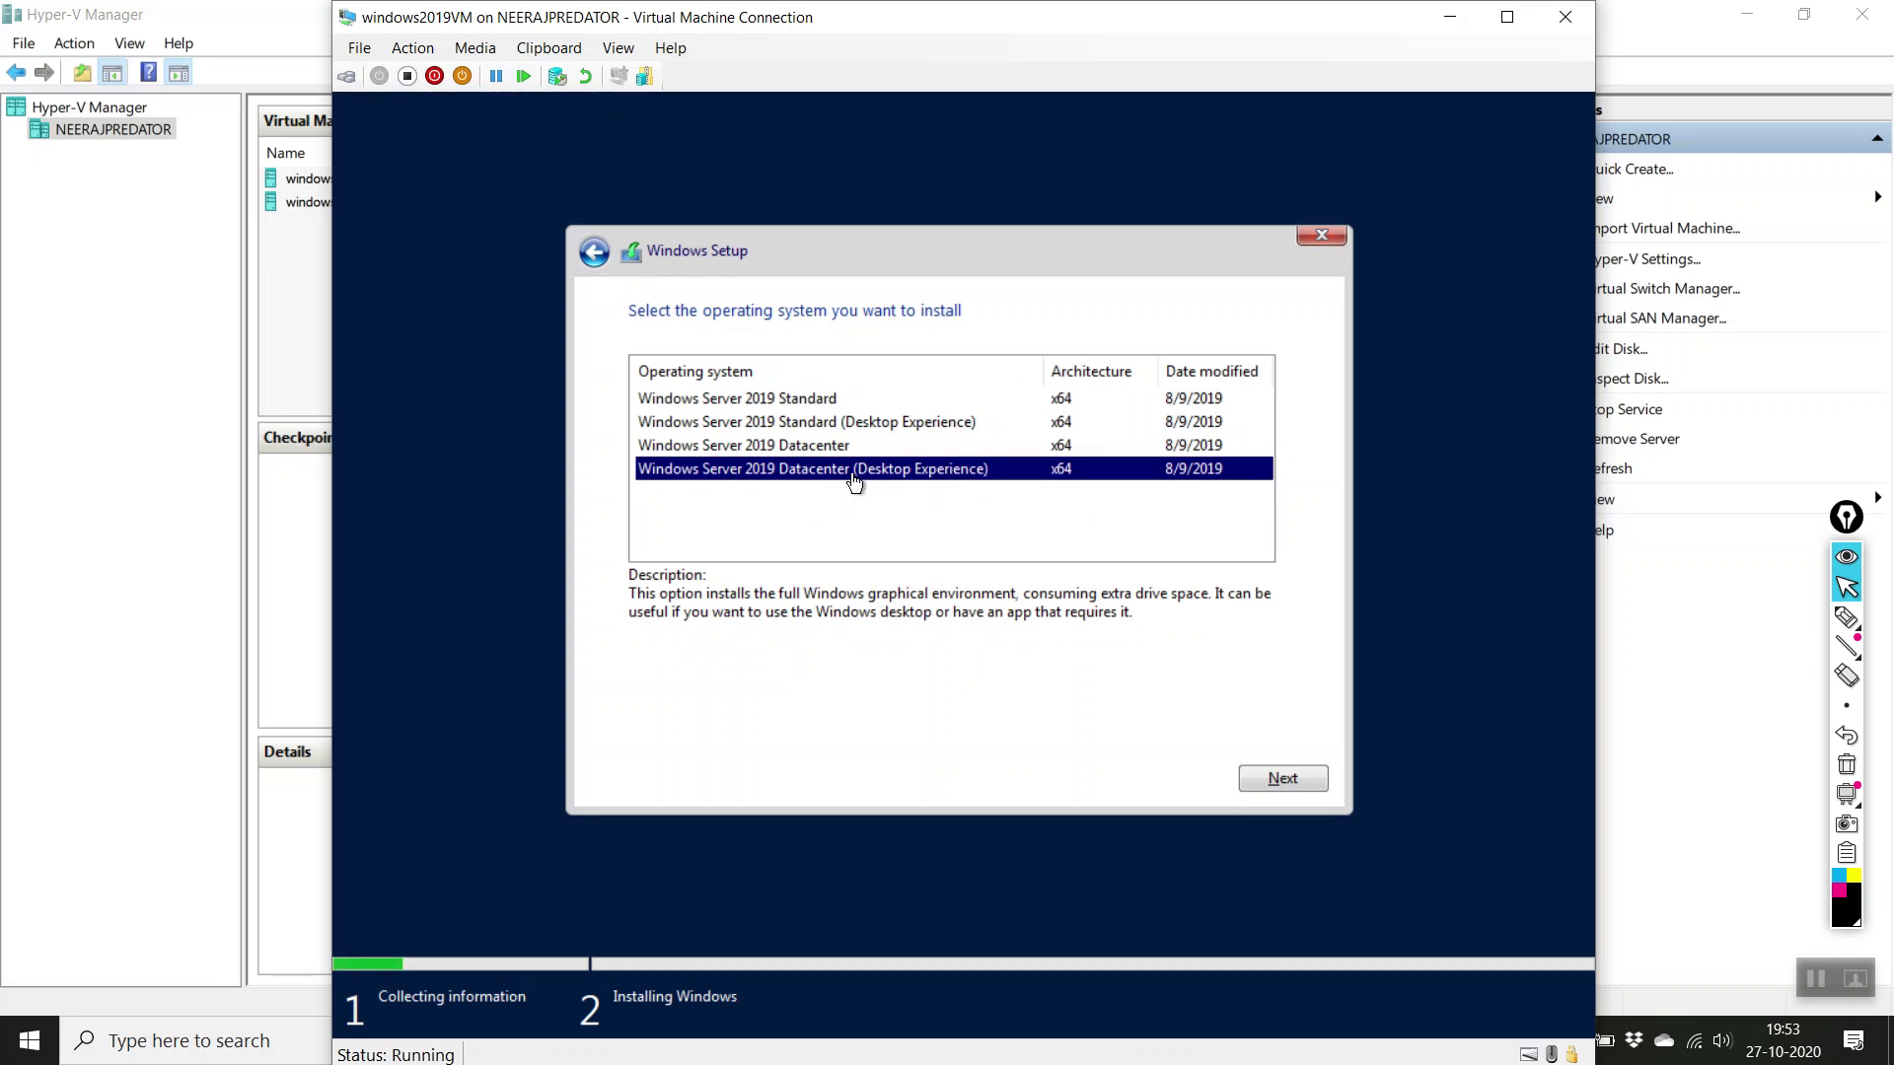
left_click(1304, 787)
left_click(769, 724)
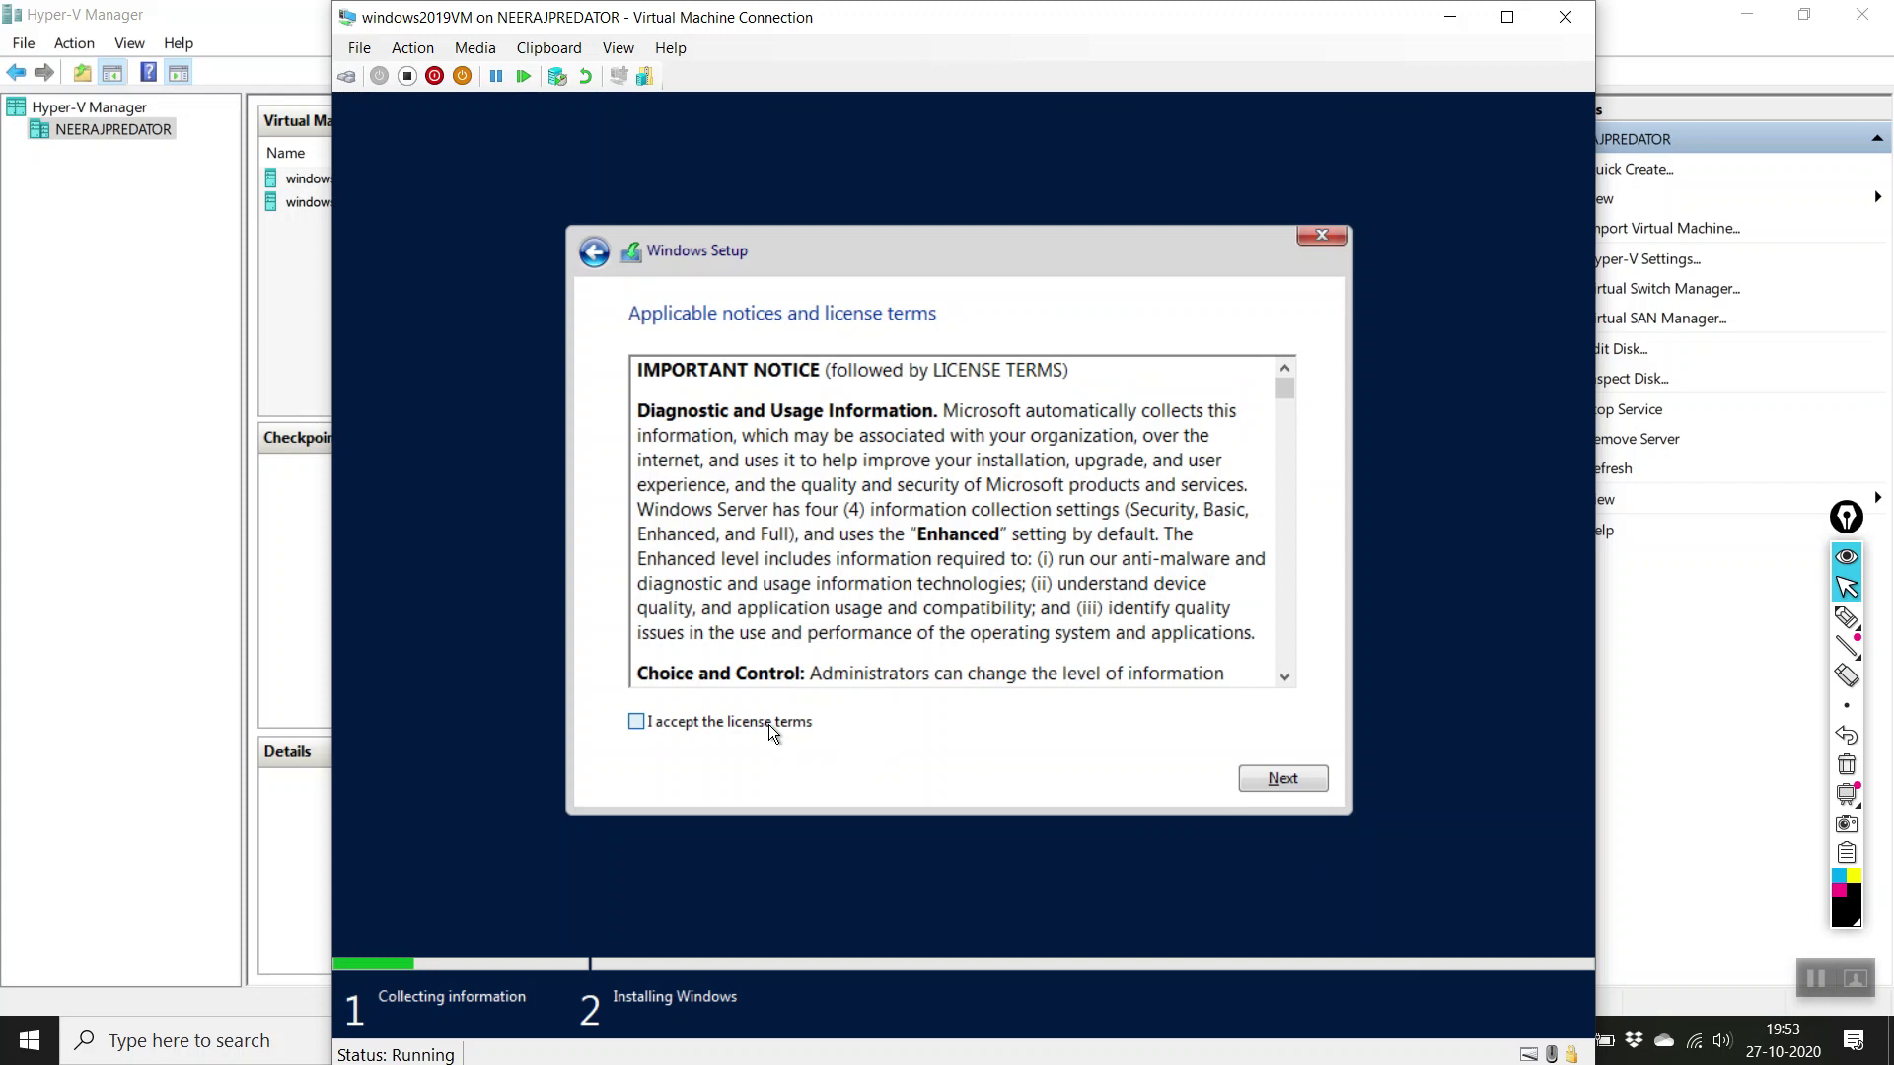
Step: Choose a Custom install and create a new partition on the empty 127 GB drive
left_click(1294, 775)
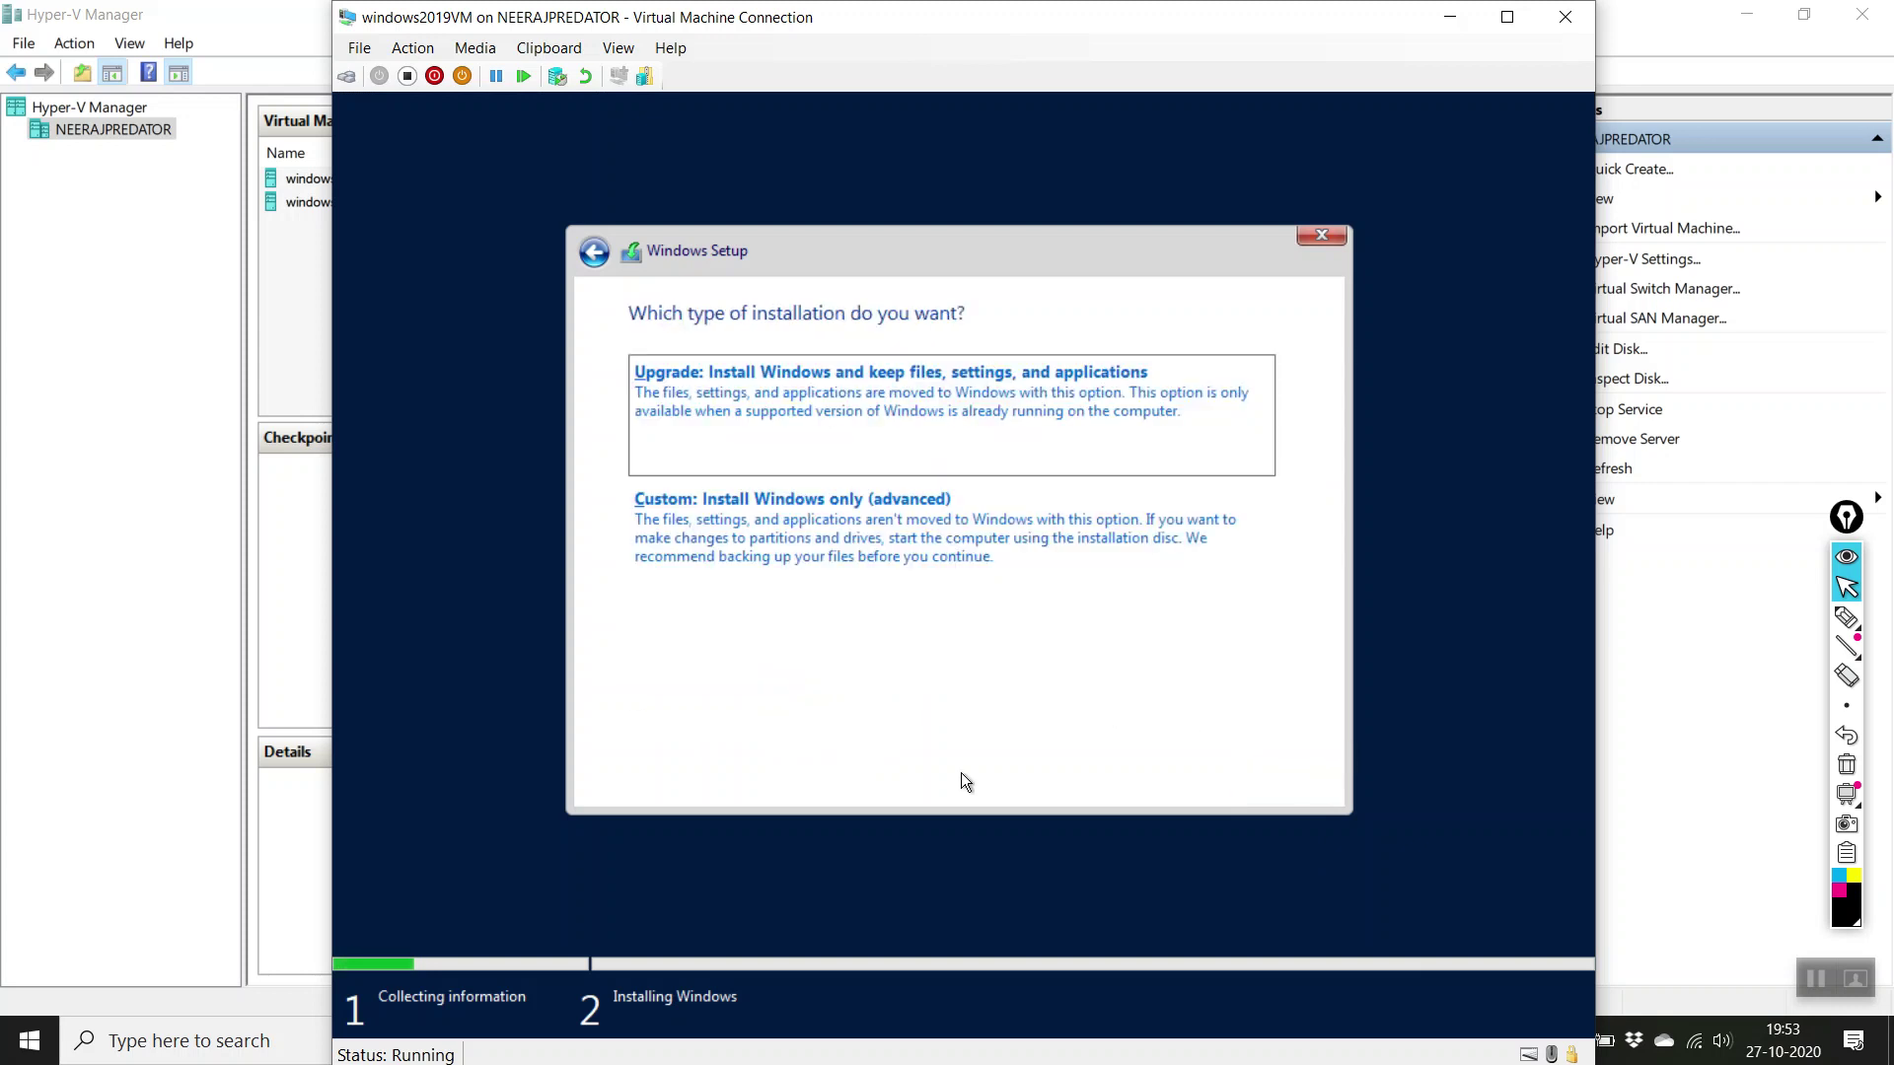
left_click(809, 519)
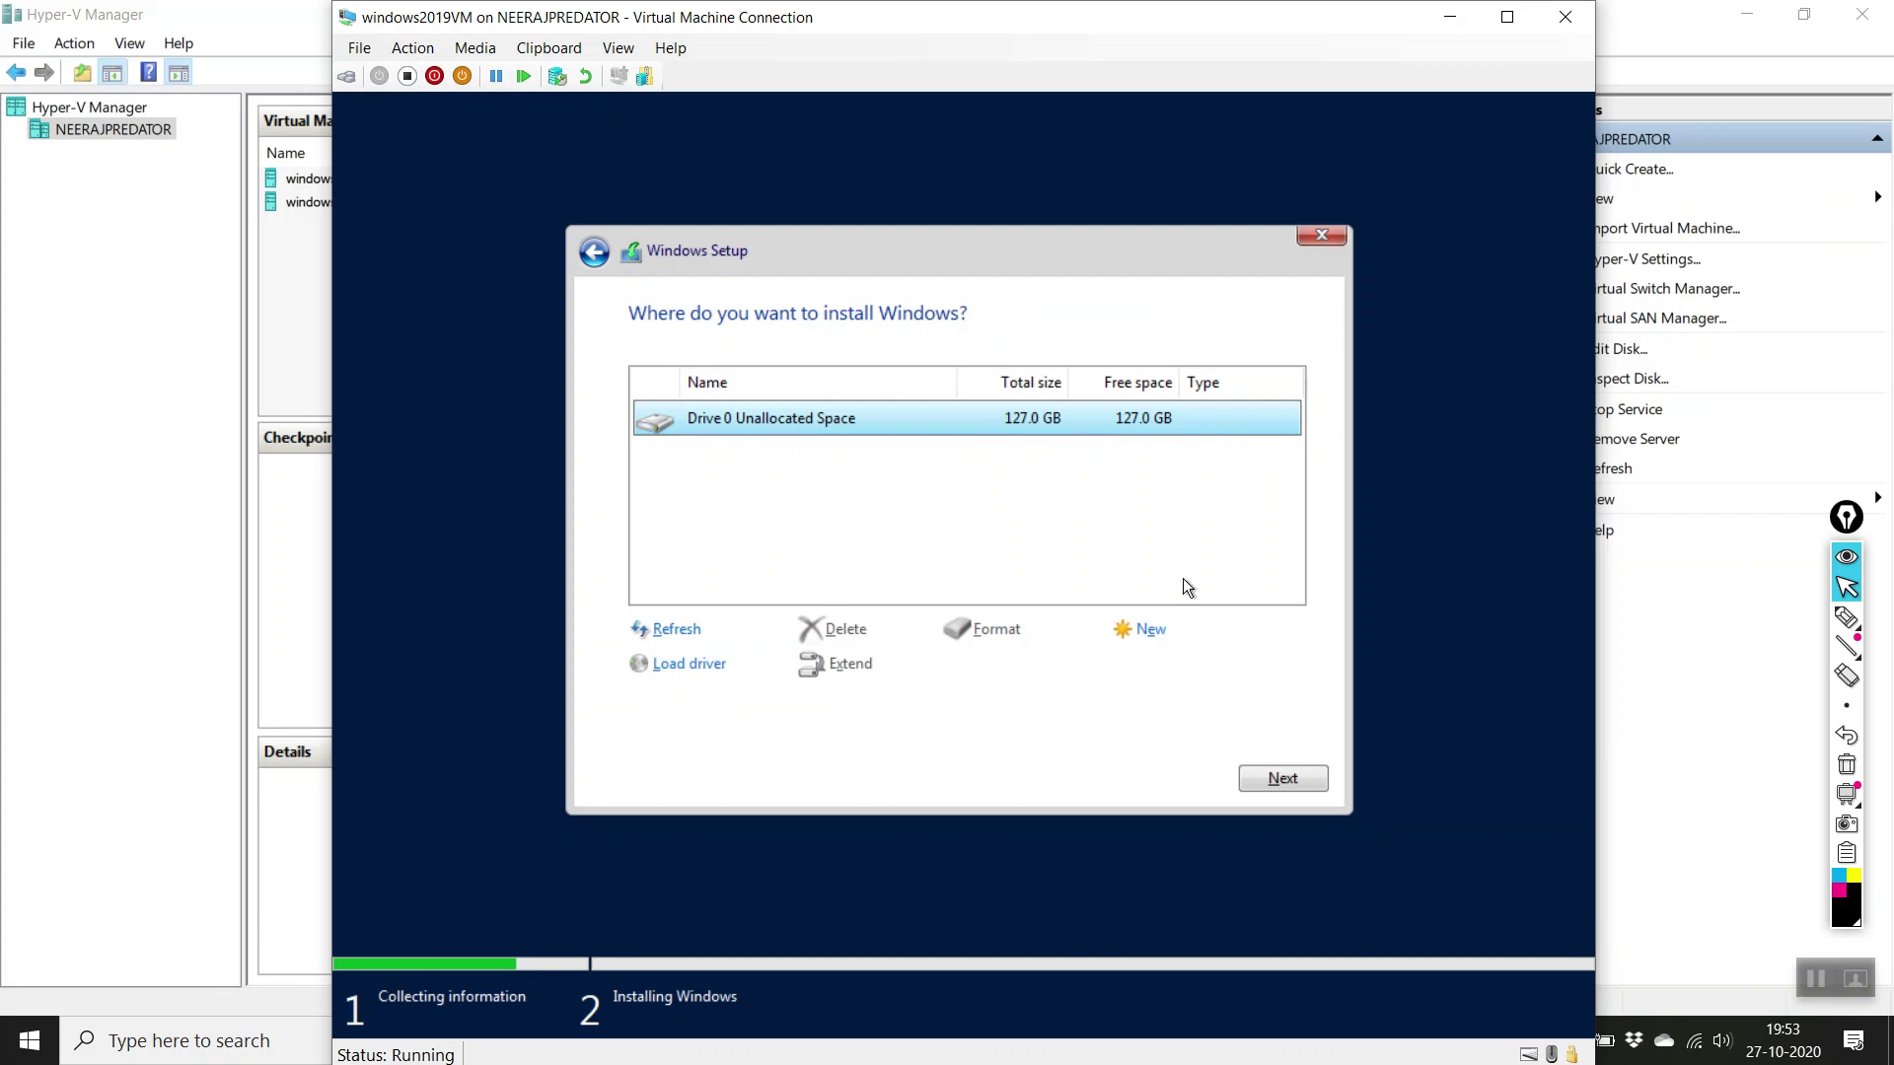
left_click(1149, 629)
left_click(1170, 665)
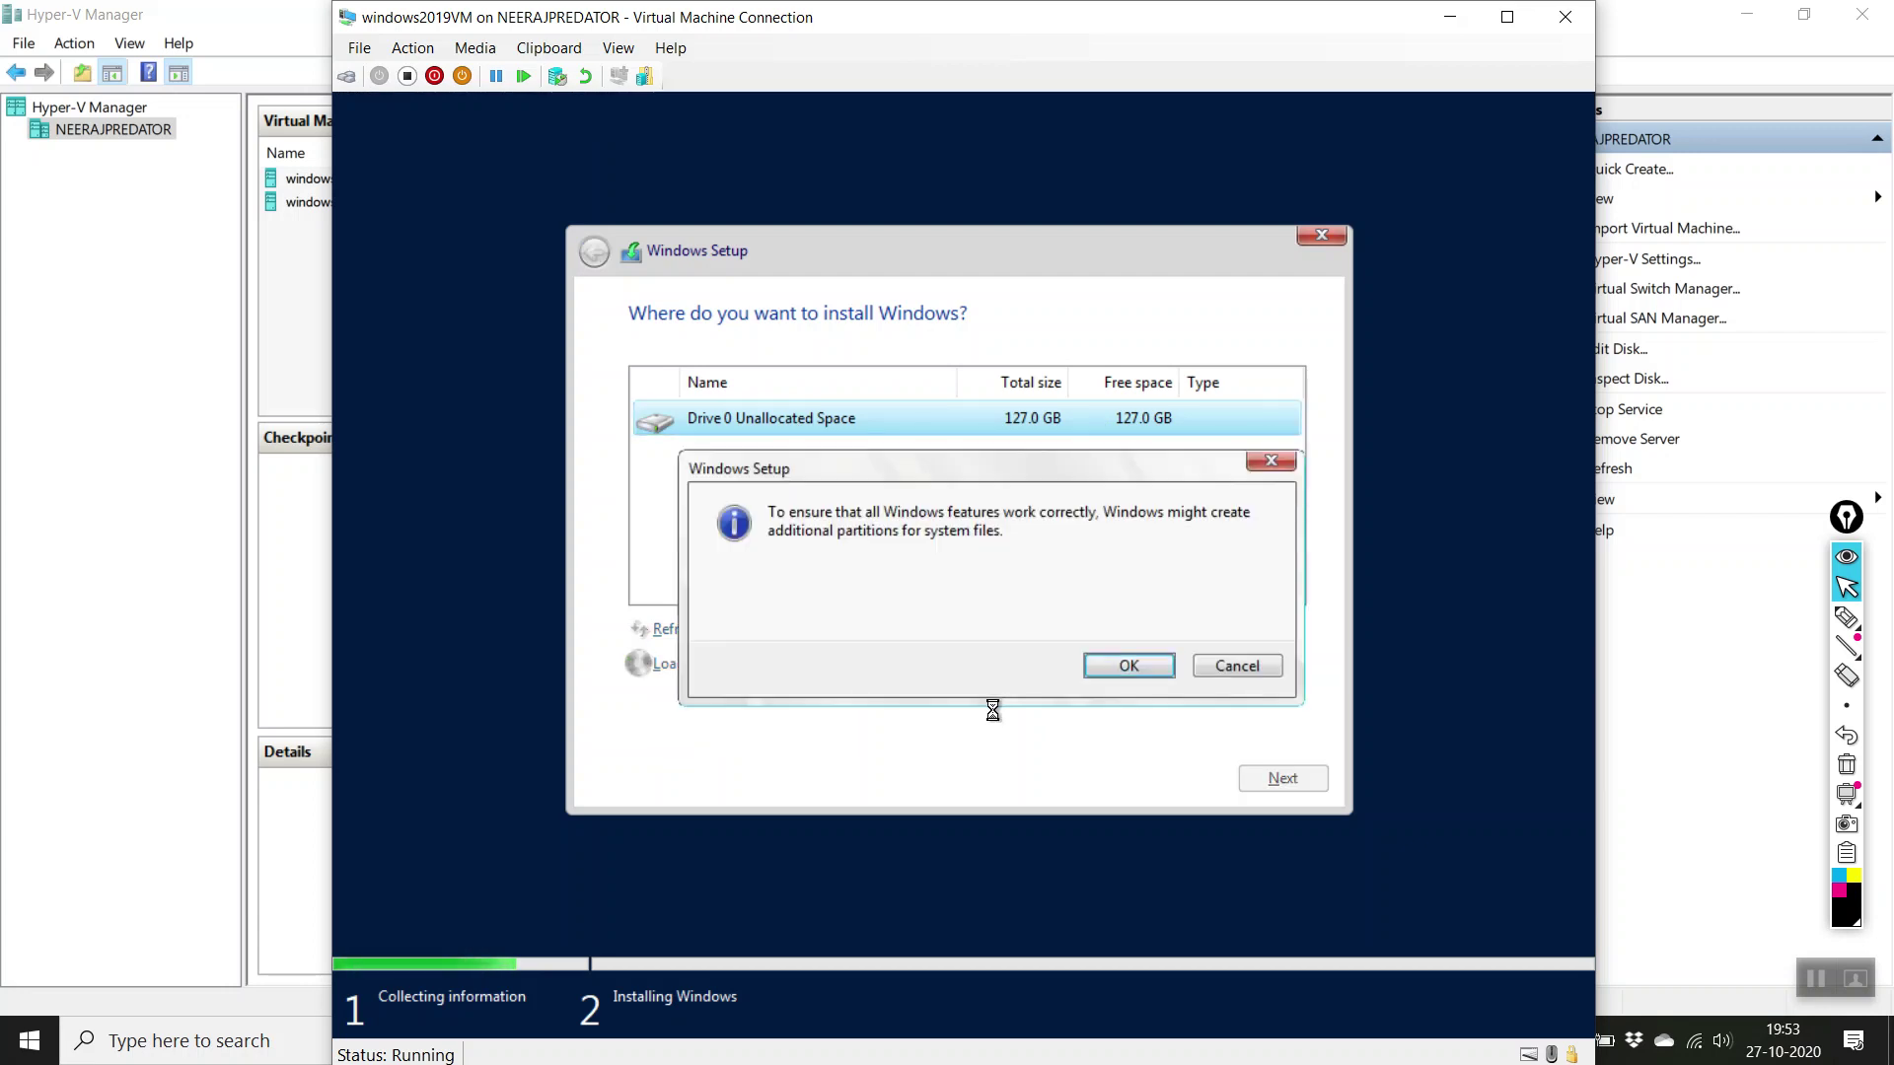
left_click(1121, 656)
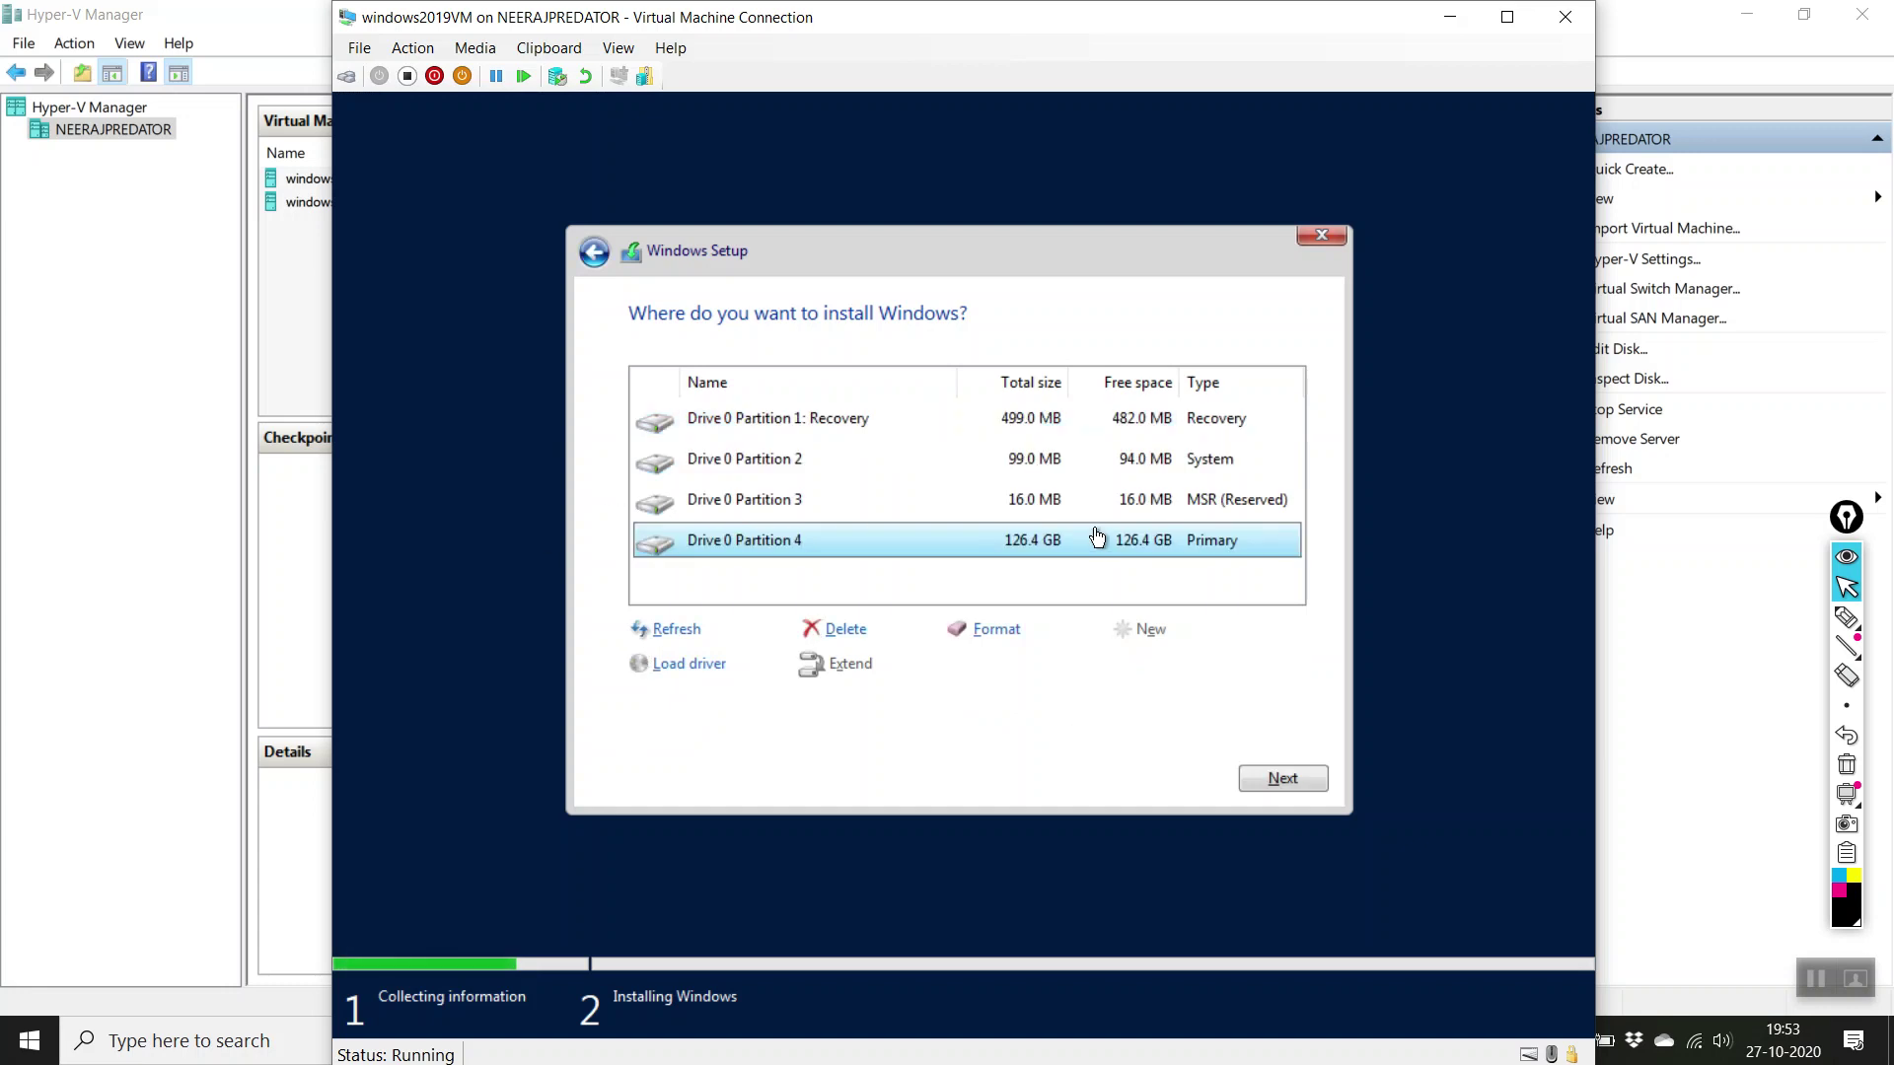
Step: Check the Recovery, System and MSR partitions, then select the 126.4 GB primary partition
left_click(1117, 435)
left_click(1123, 462)
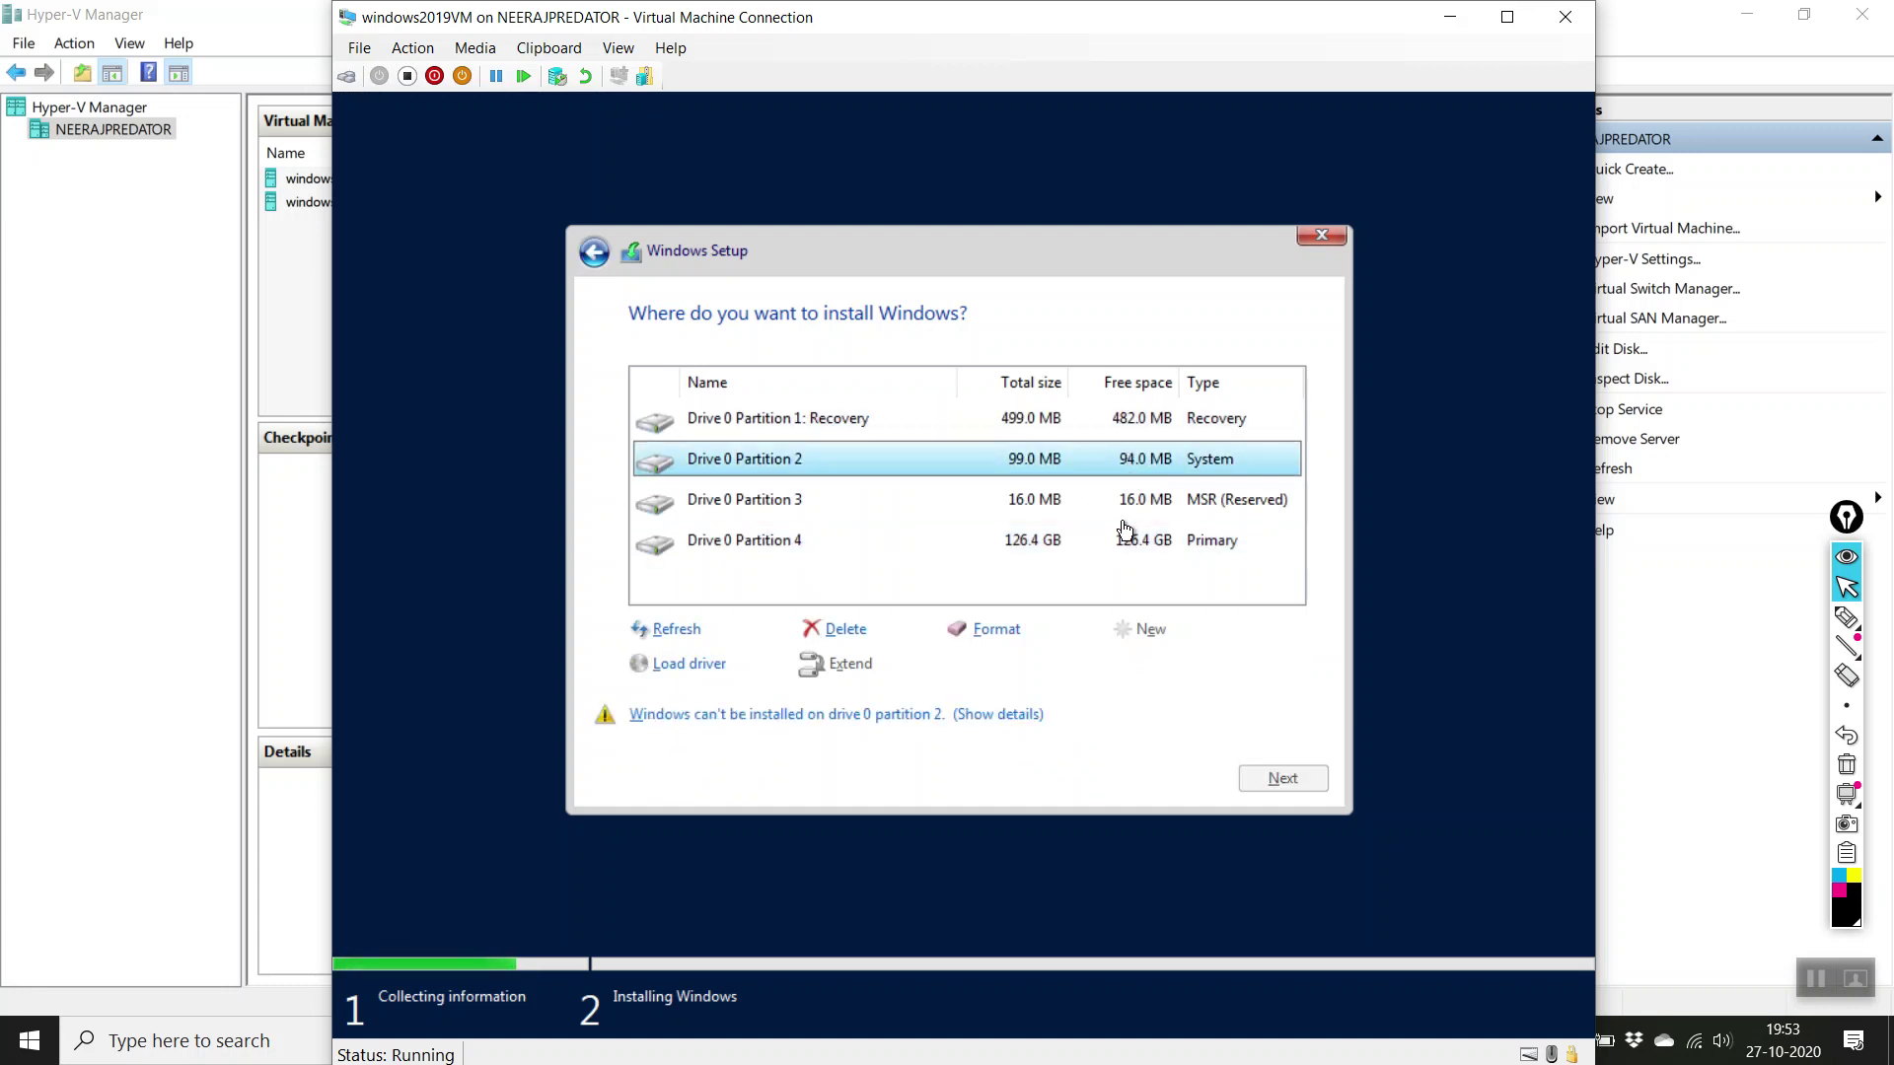
left_click(1126, 503)
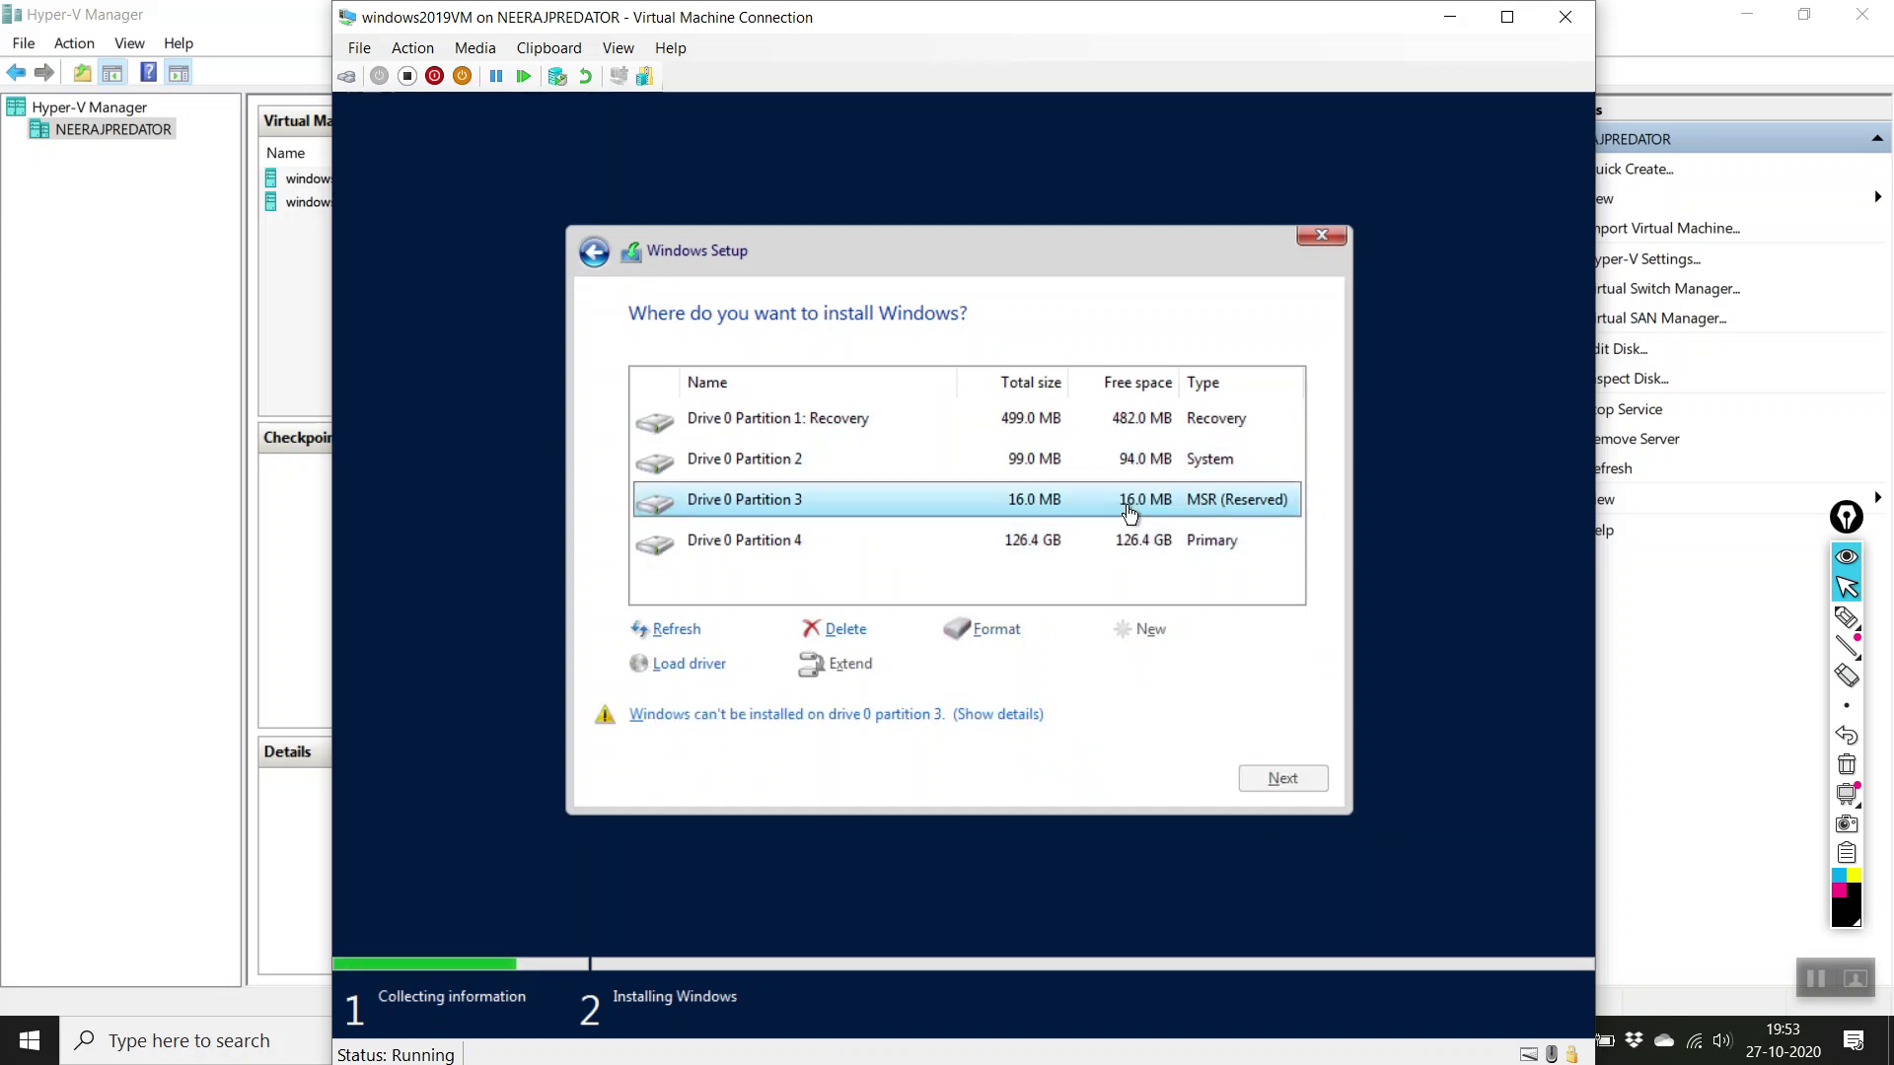
left_click(977, 548)
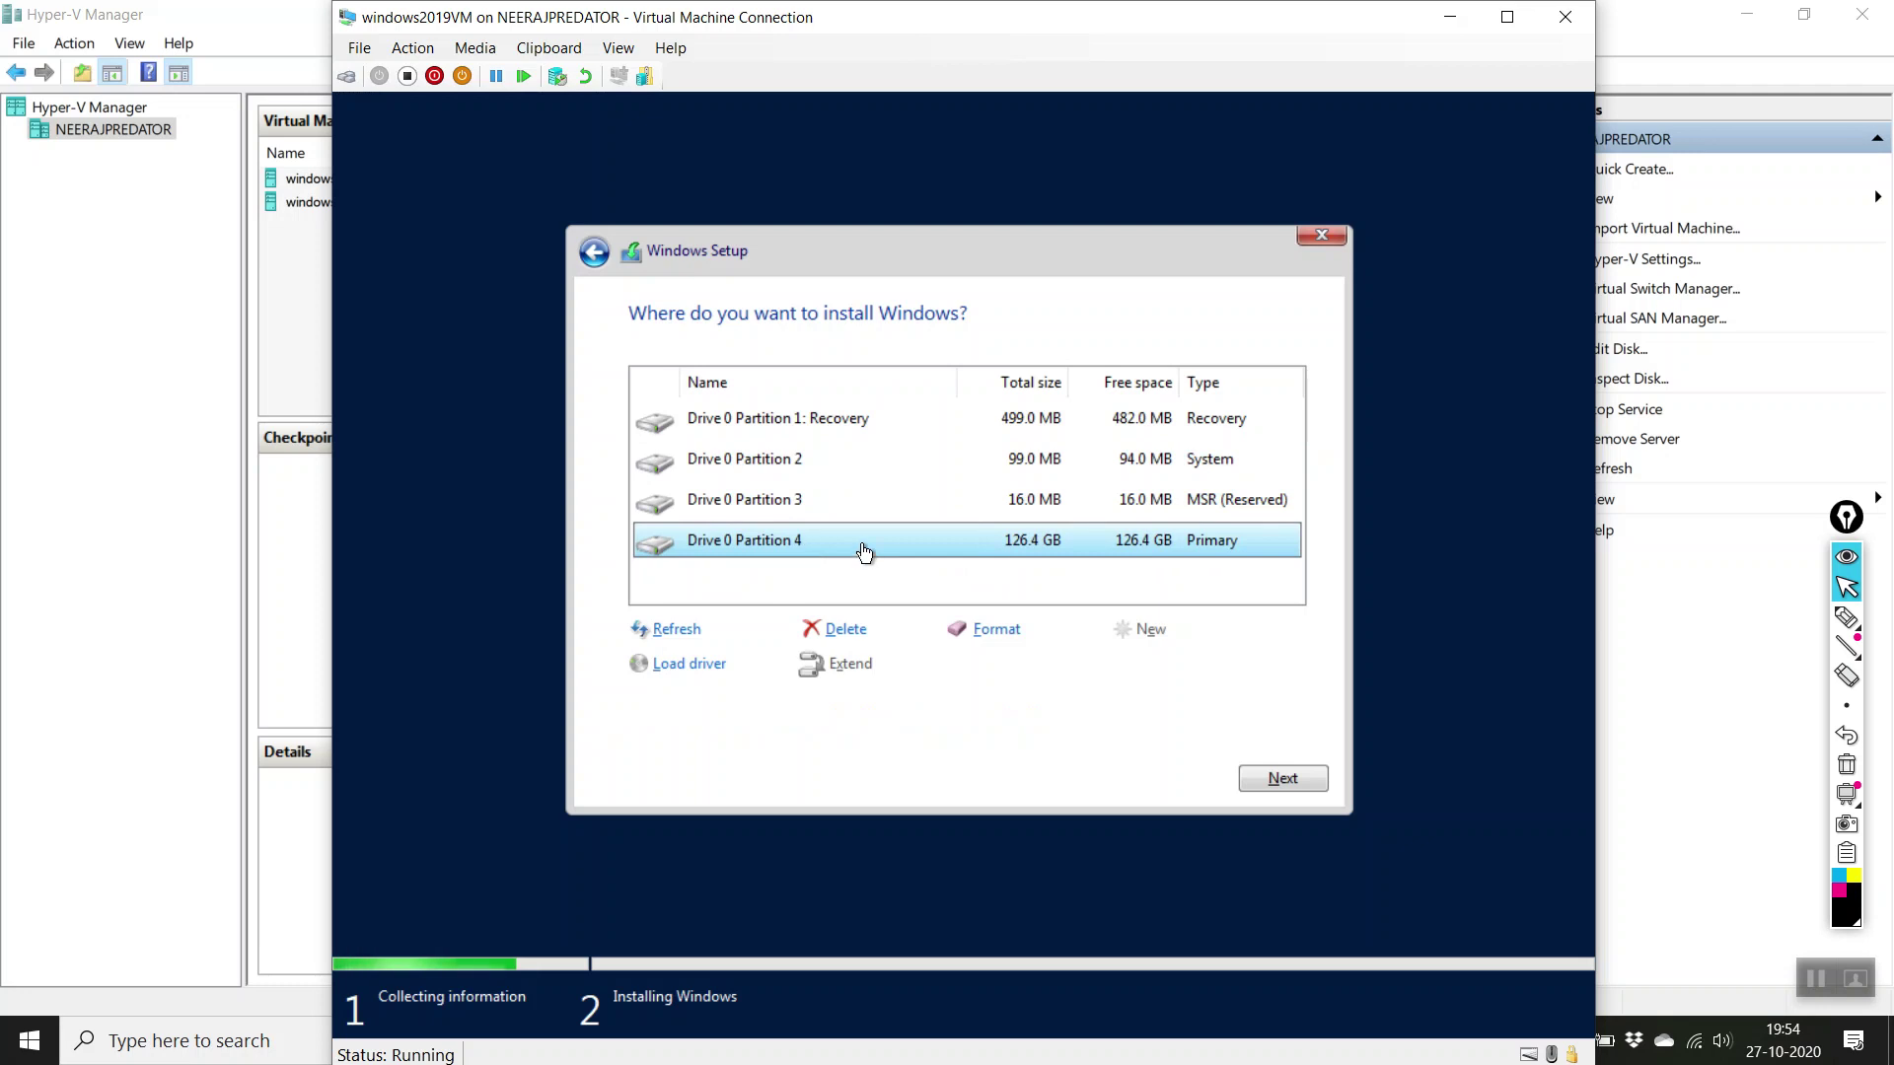
Step: Install Windows Server 2019 onto Drive 0 Partition 4 and let files copy
left_click(1294, 777)
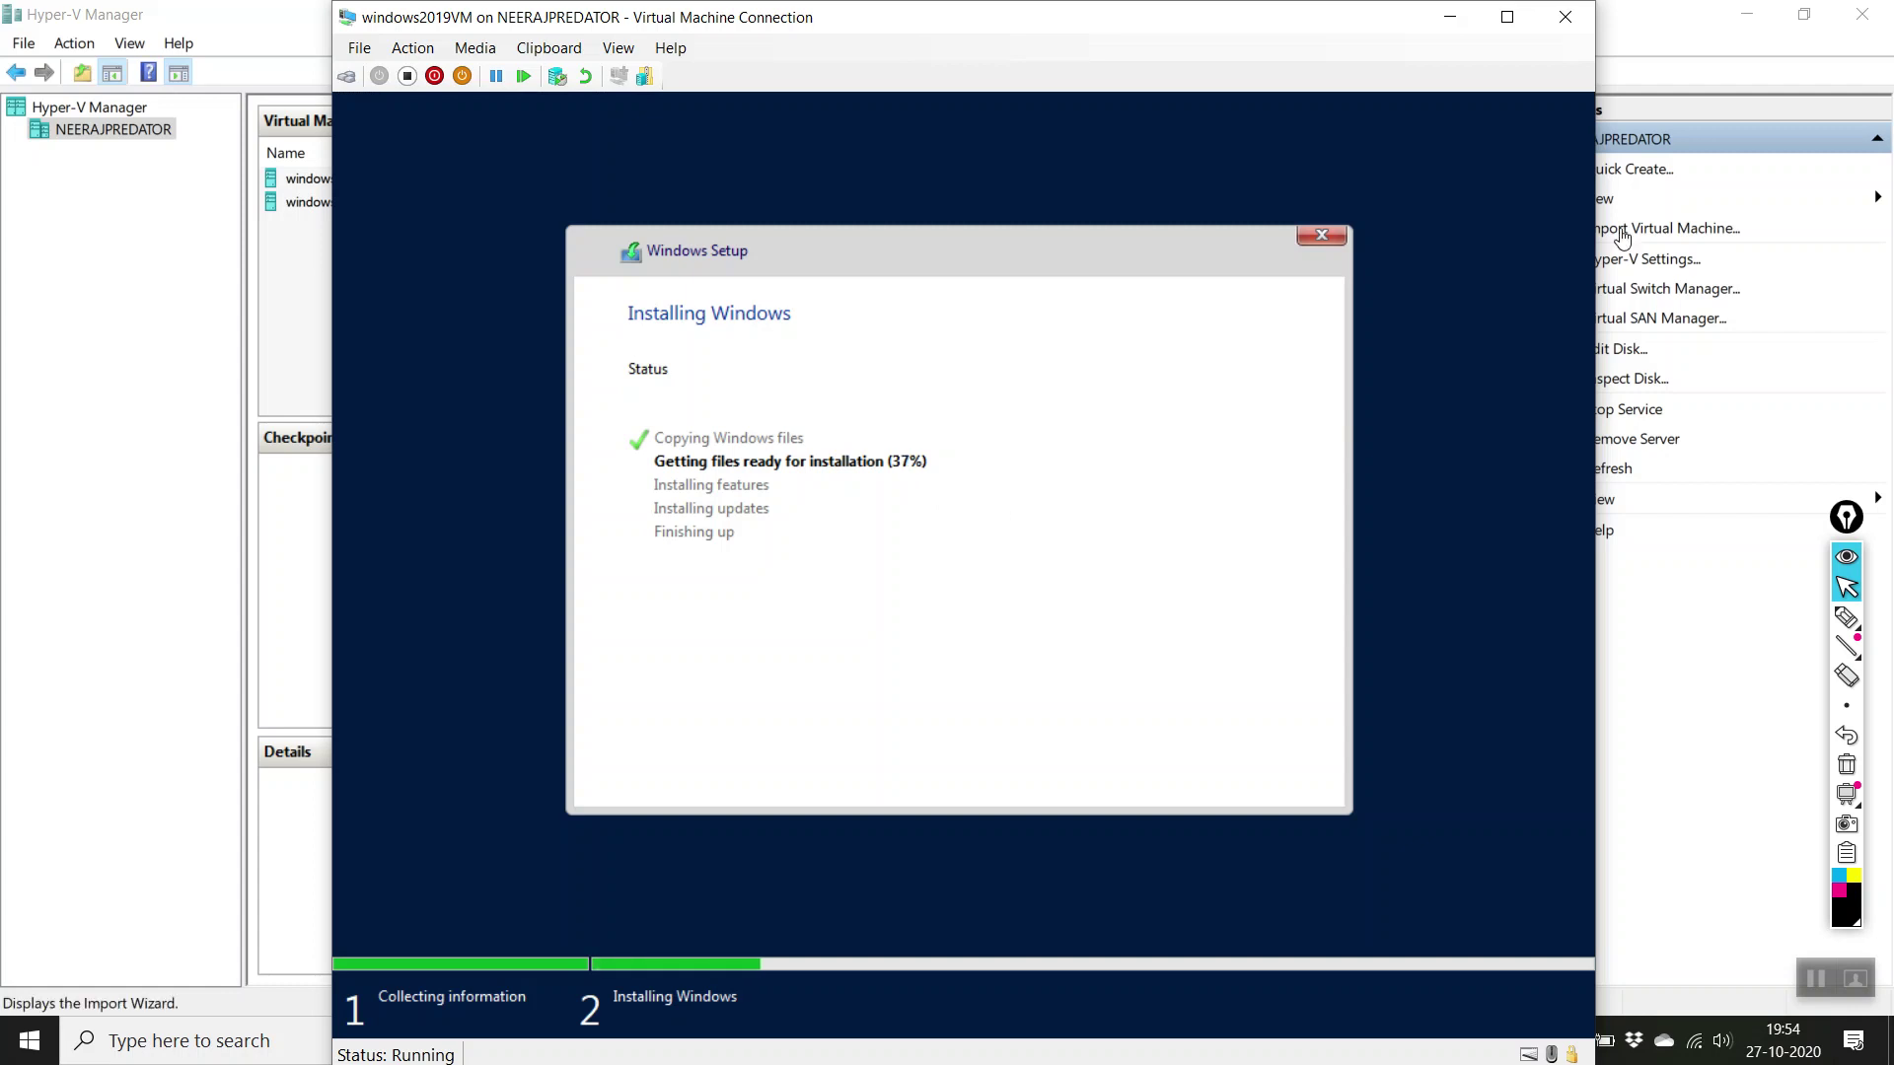
Step: Minimize the VM console and view windows2019VM's memory details
left_click(1449, 17)
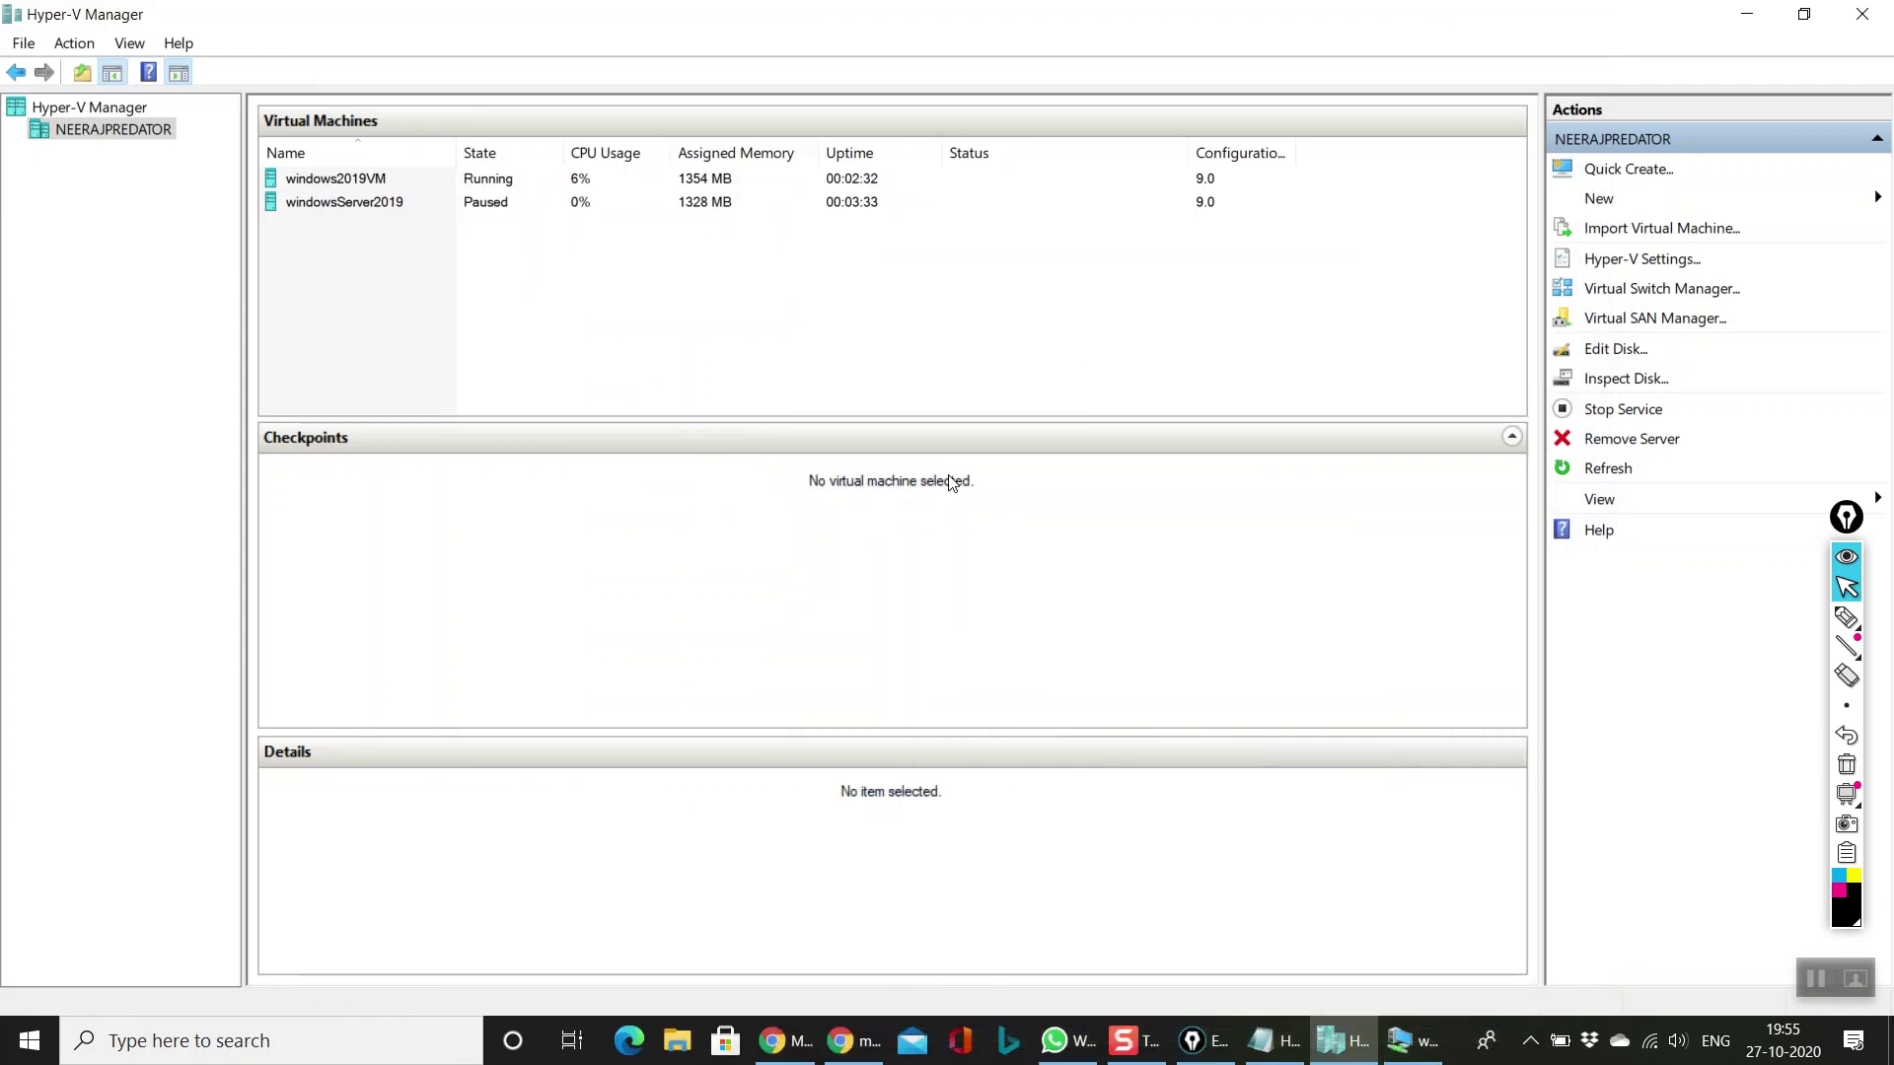
left_click(685, 183)
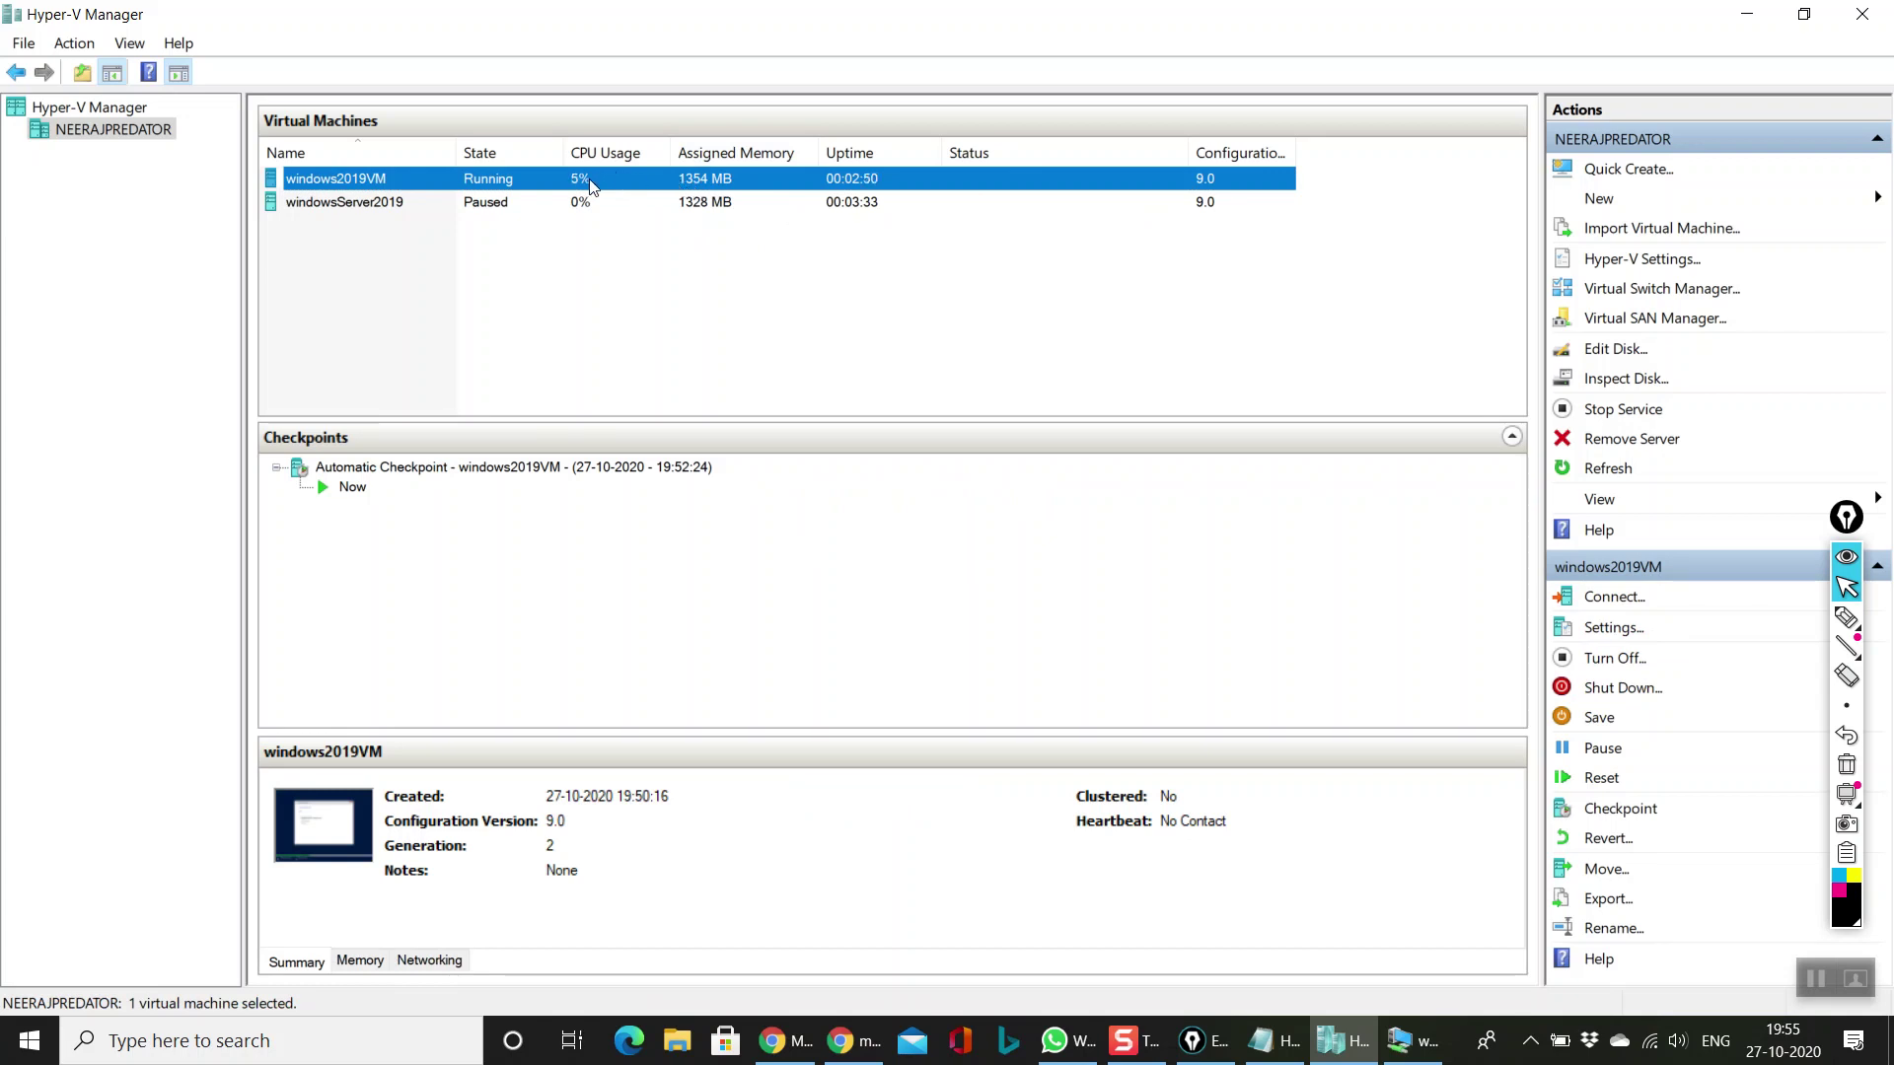
left_click(375, 962)
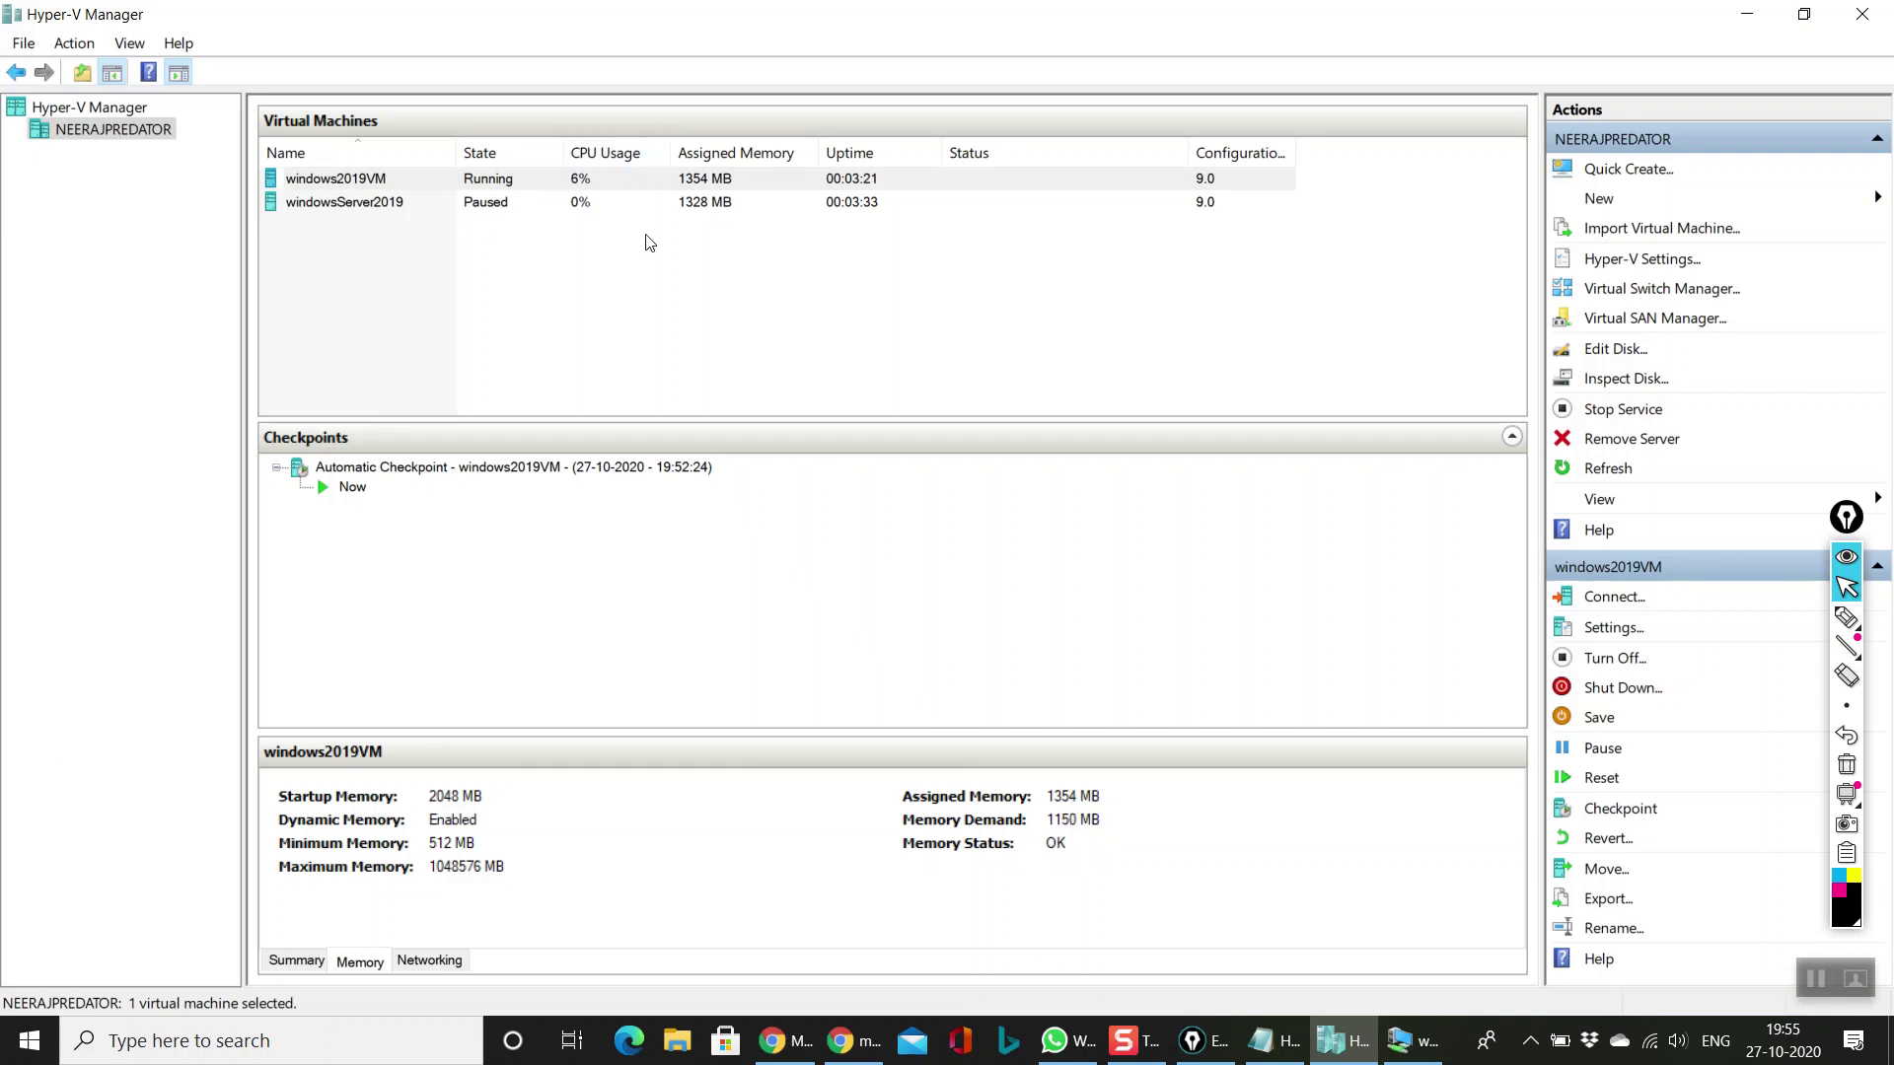
Step: Compare windowsServer2019's memory details, then open a connection to windowsServer2019
left_click(698, 201)
left_click(726, 179)
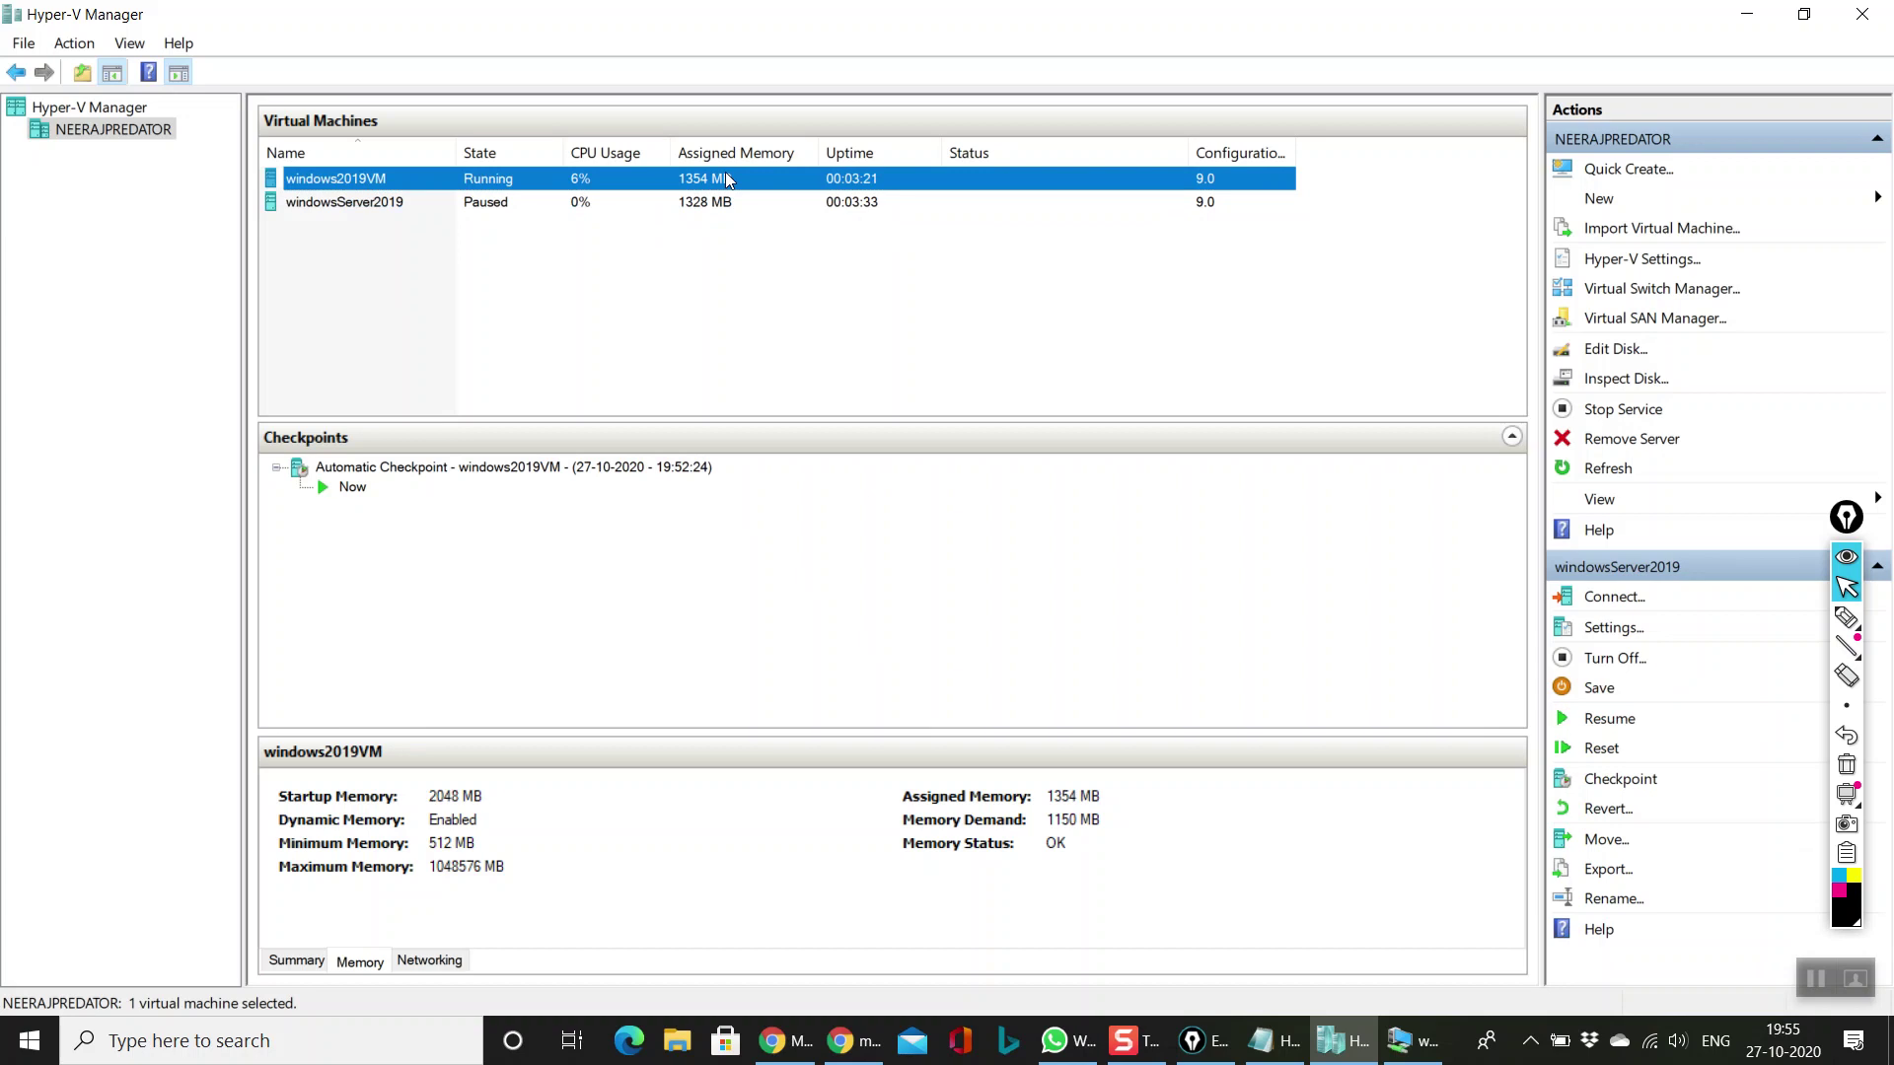
left_click(494, 275)
left_click(604, 184)
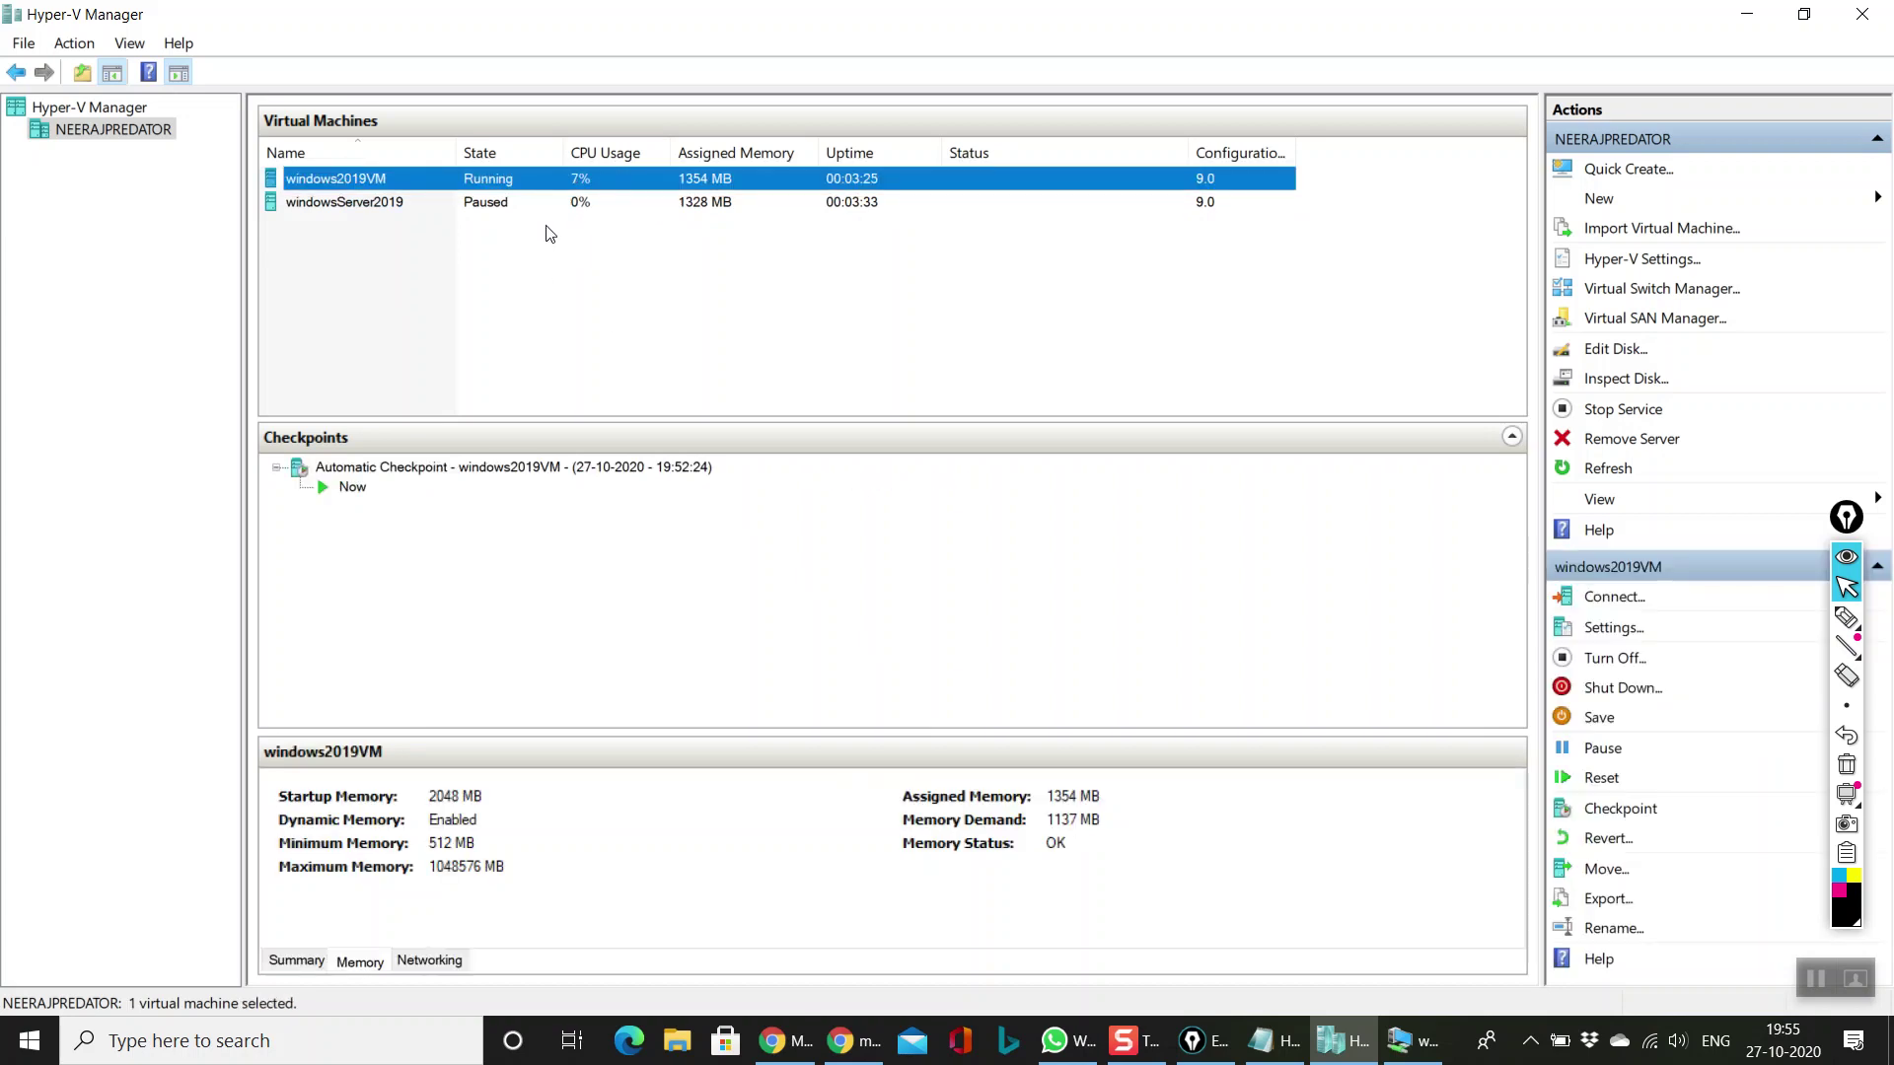
left_click(549, 198)
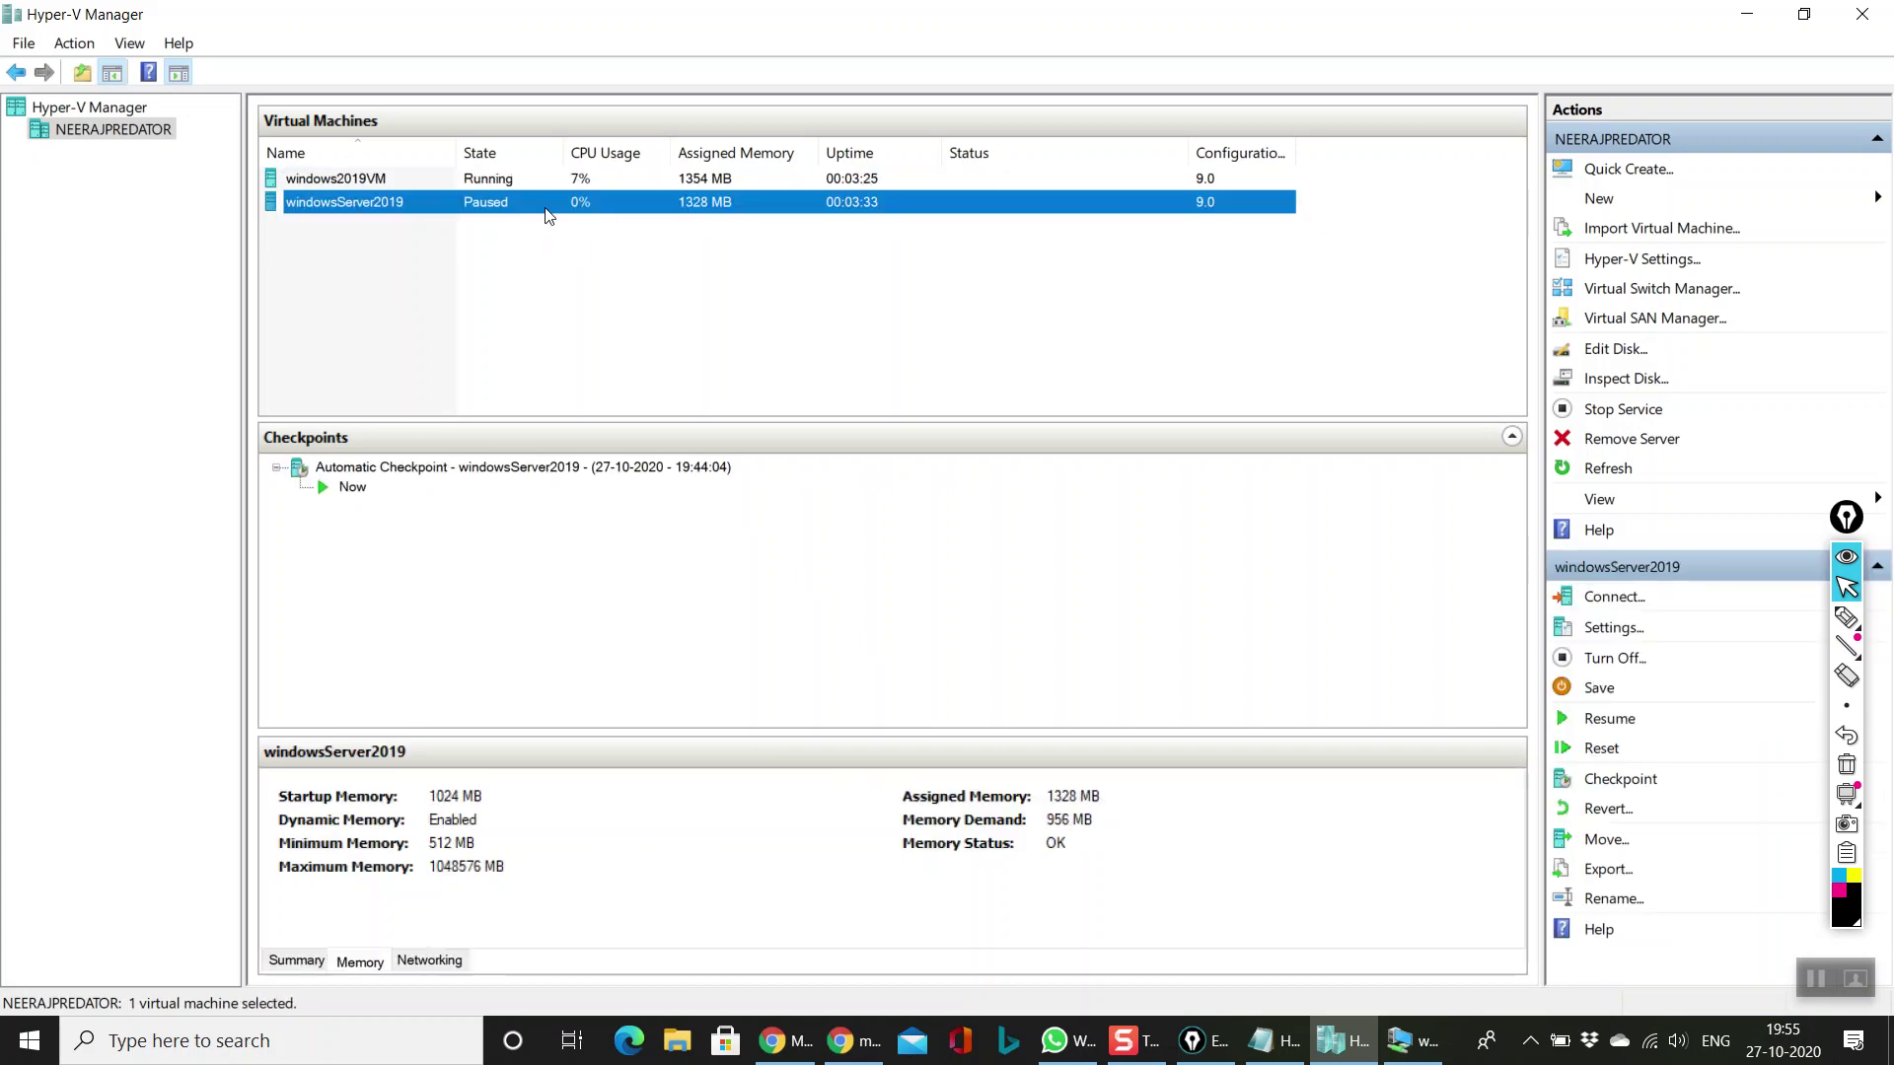
double_click(546, 209)
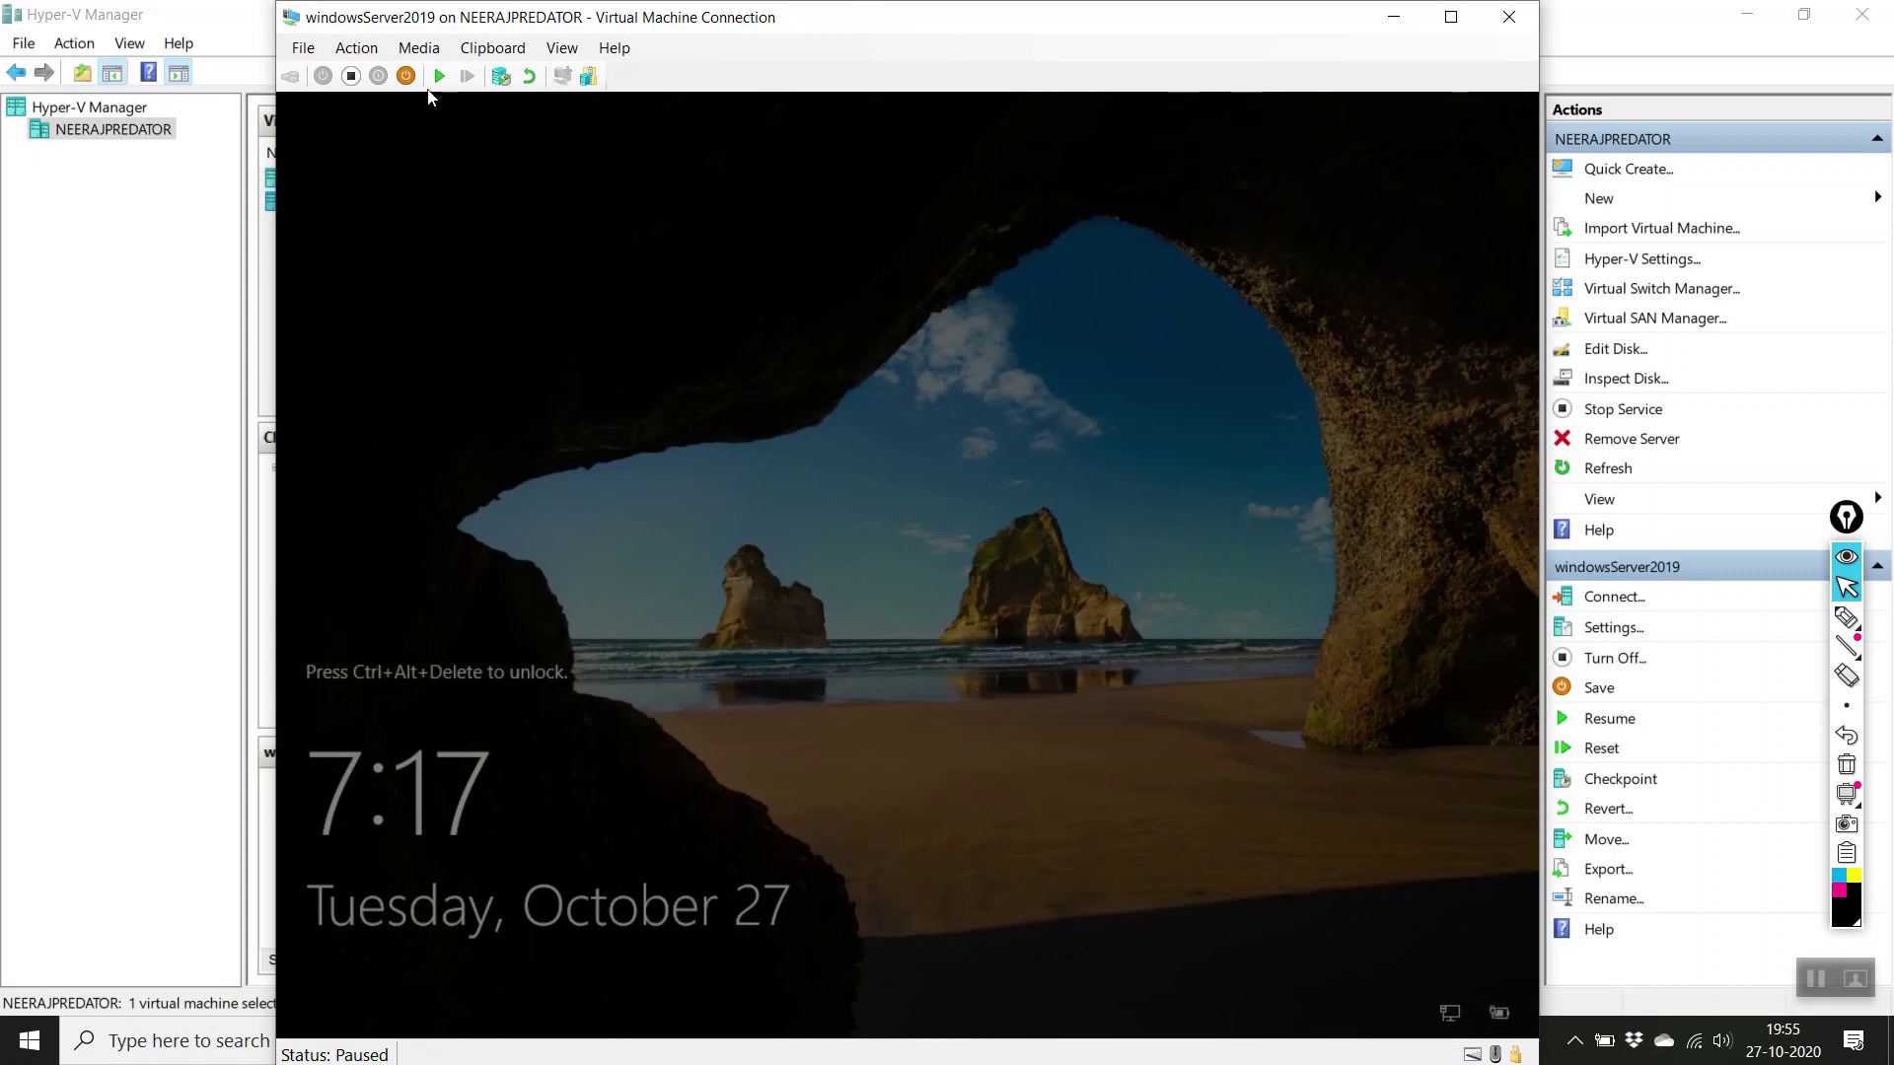
Step: Resume windowsServer2019, sign in as Administrator, minimize Server Manager, and go full screen
left_click(439, 76)
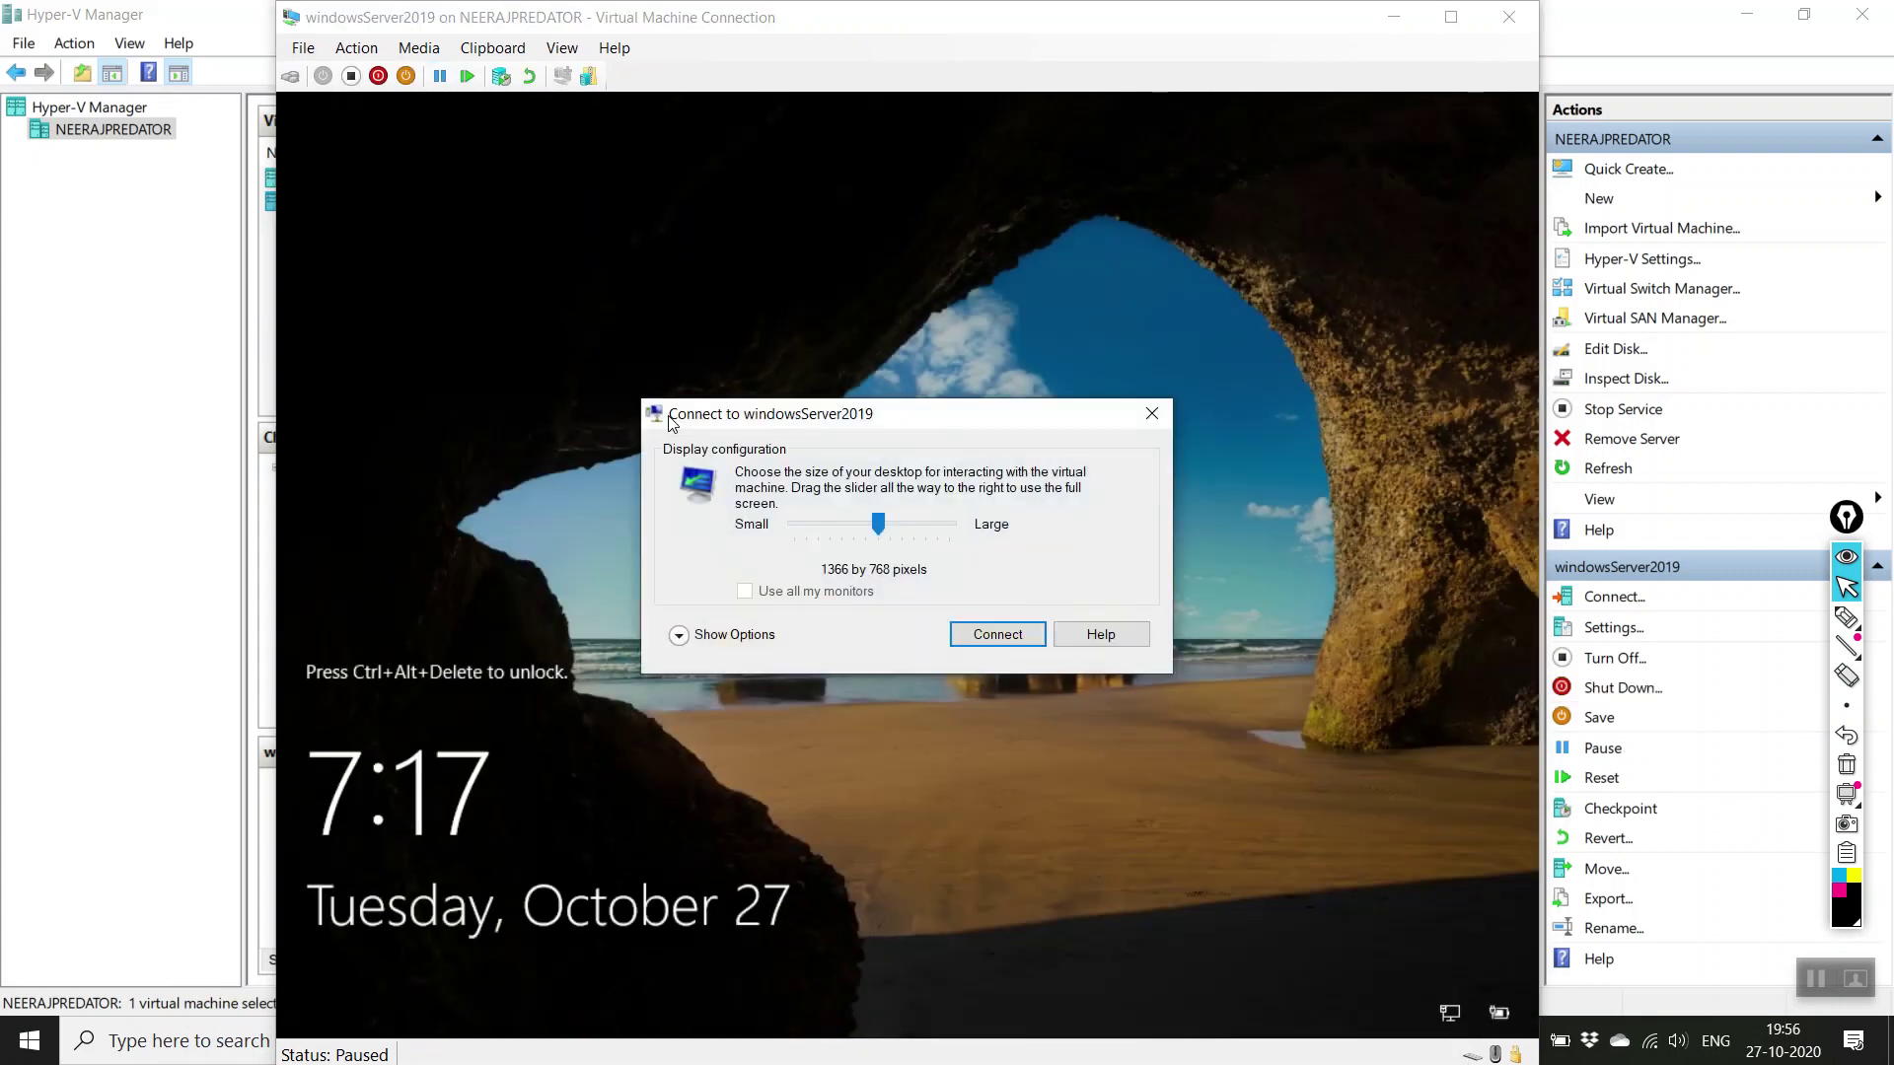
left_click(1011, 639)
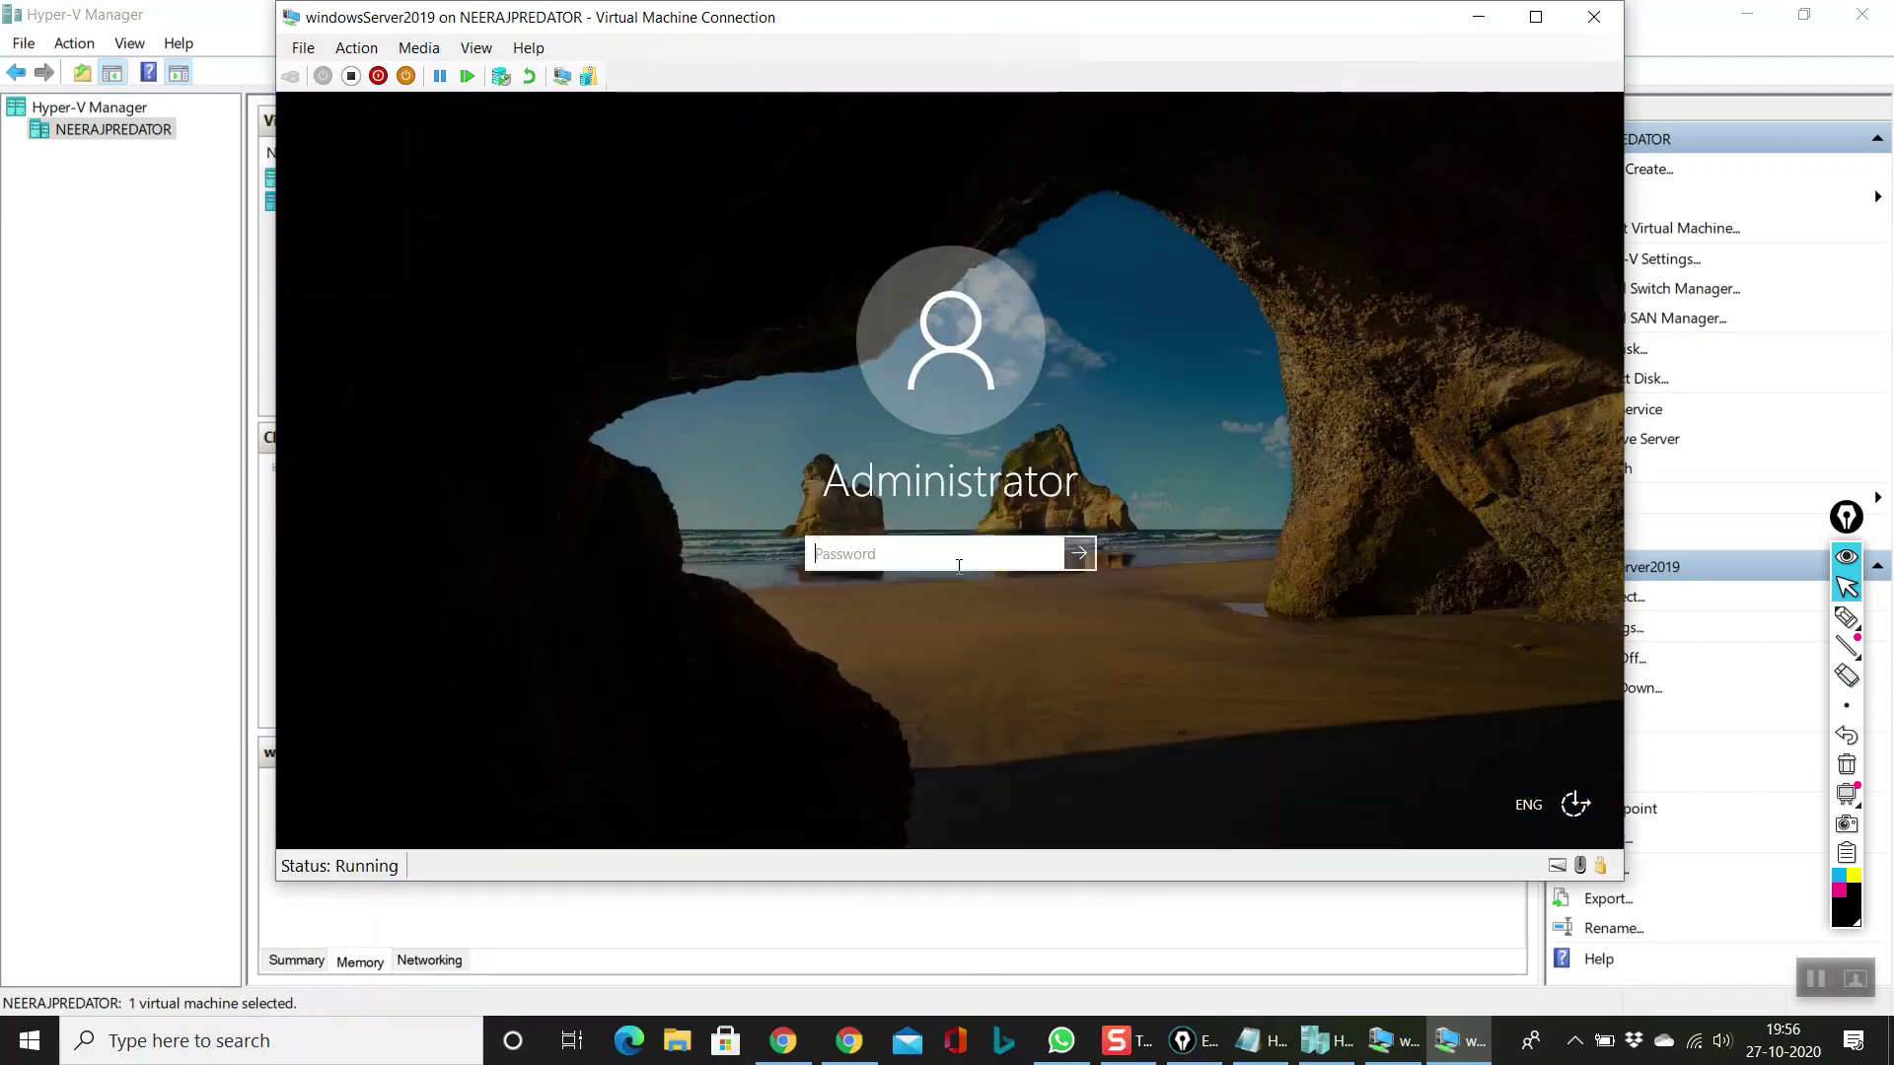
type("•••••••••")
key("Return")
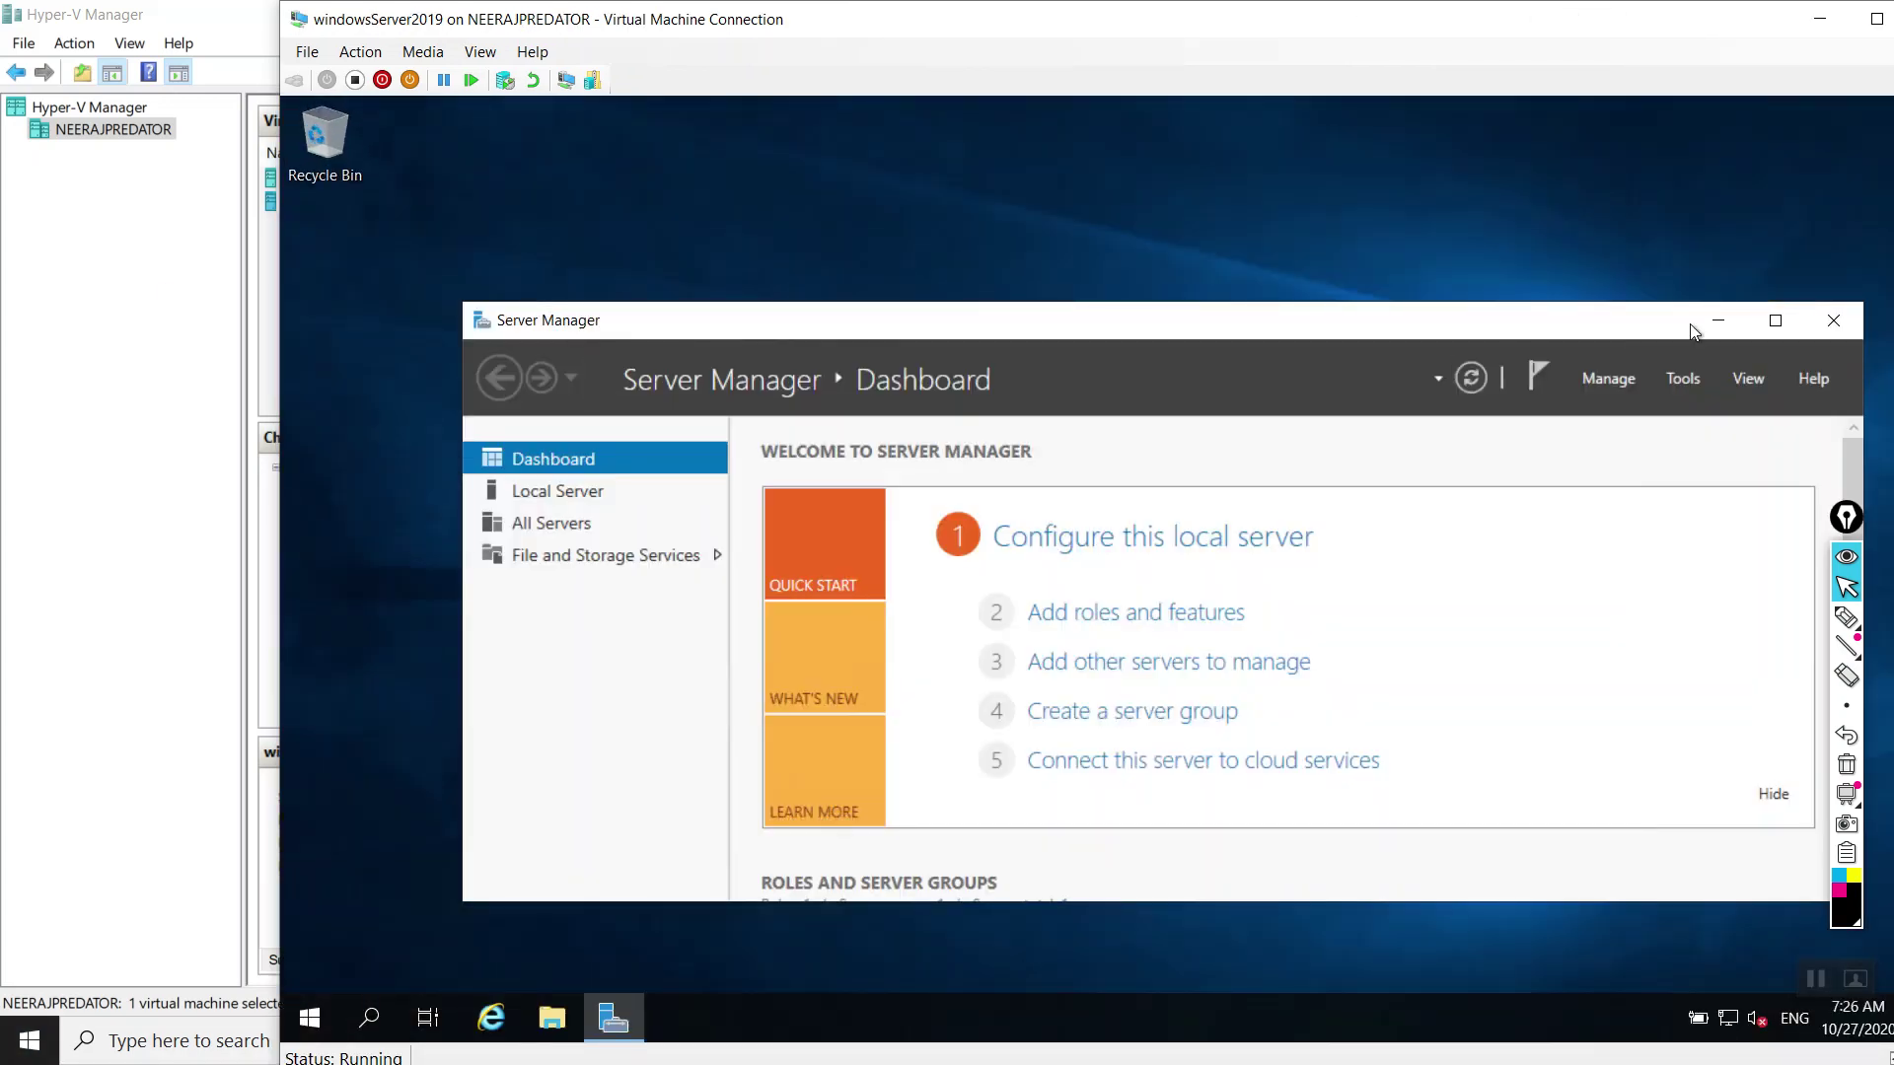
left_click(1733, 324)
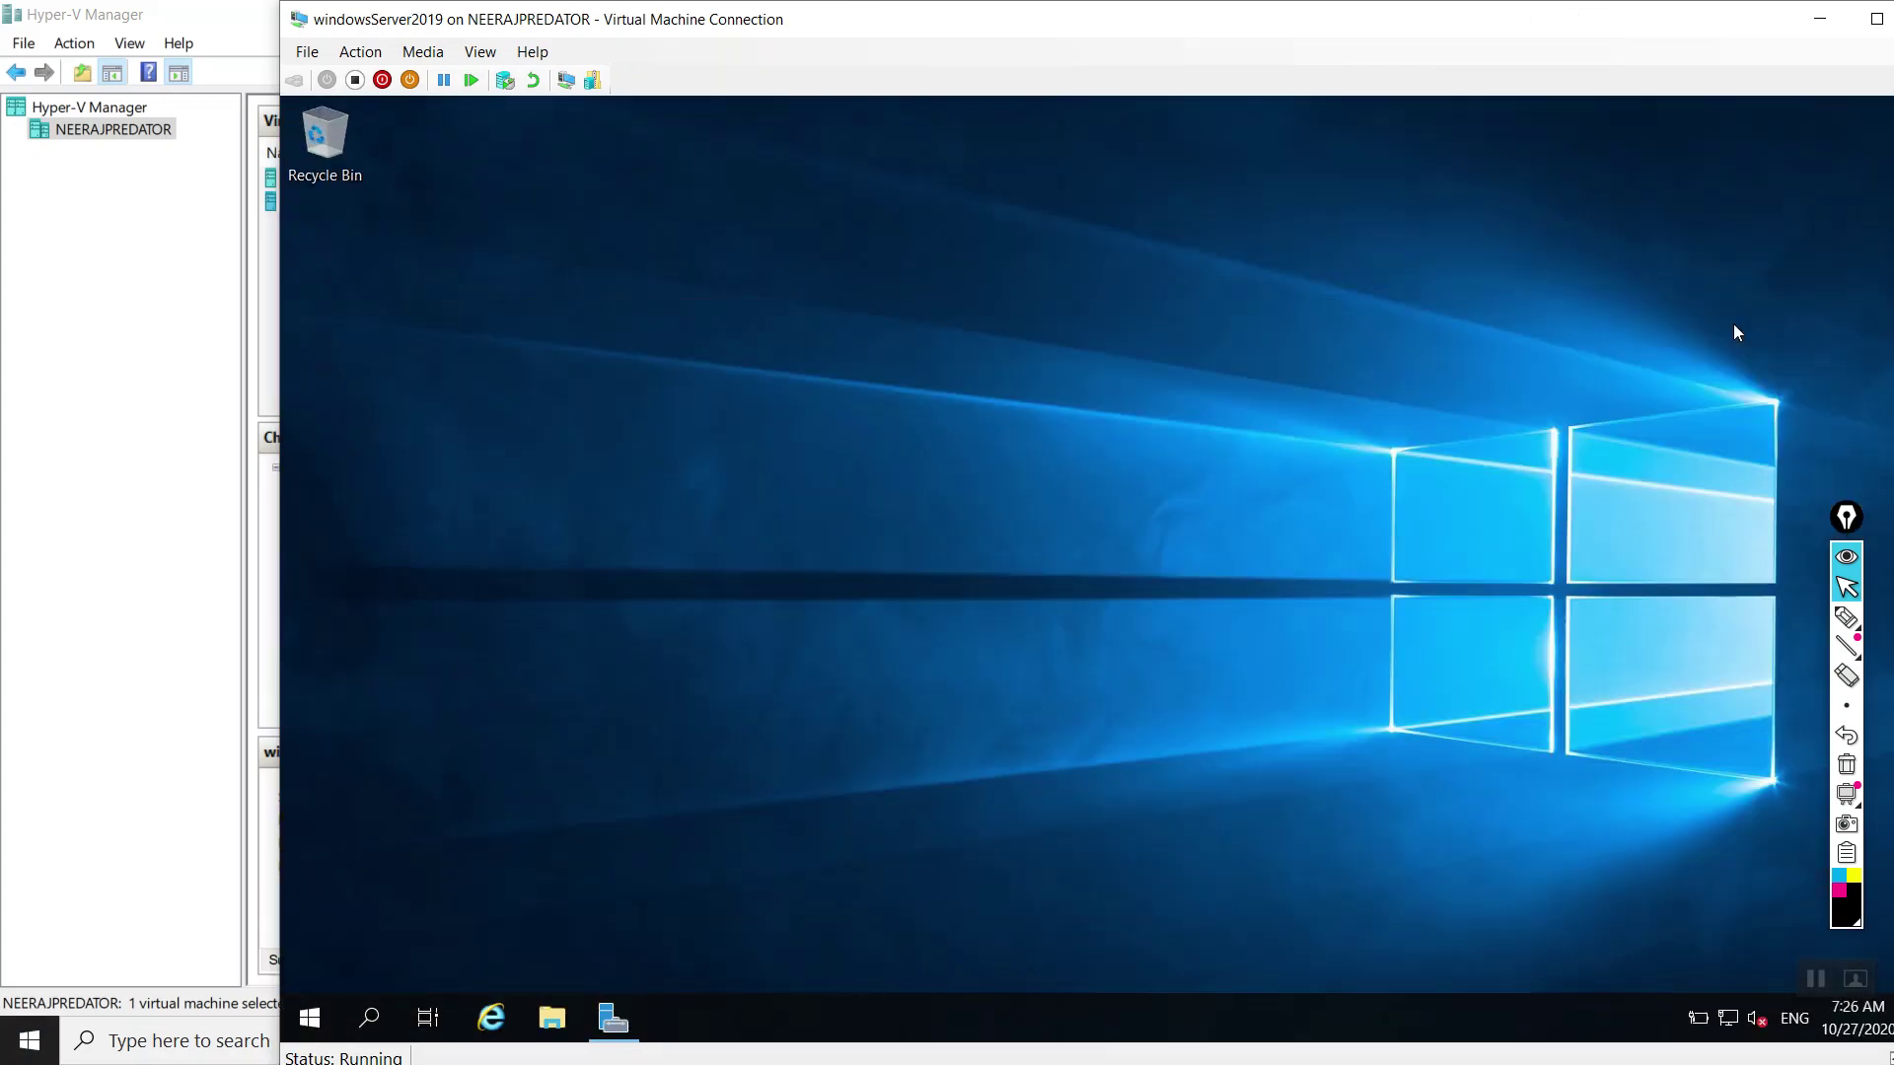
double_click(997, 18)
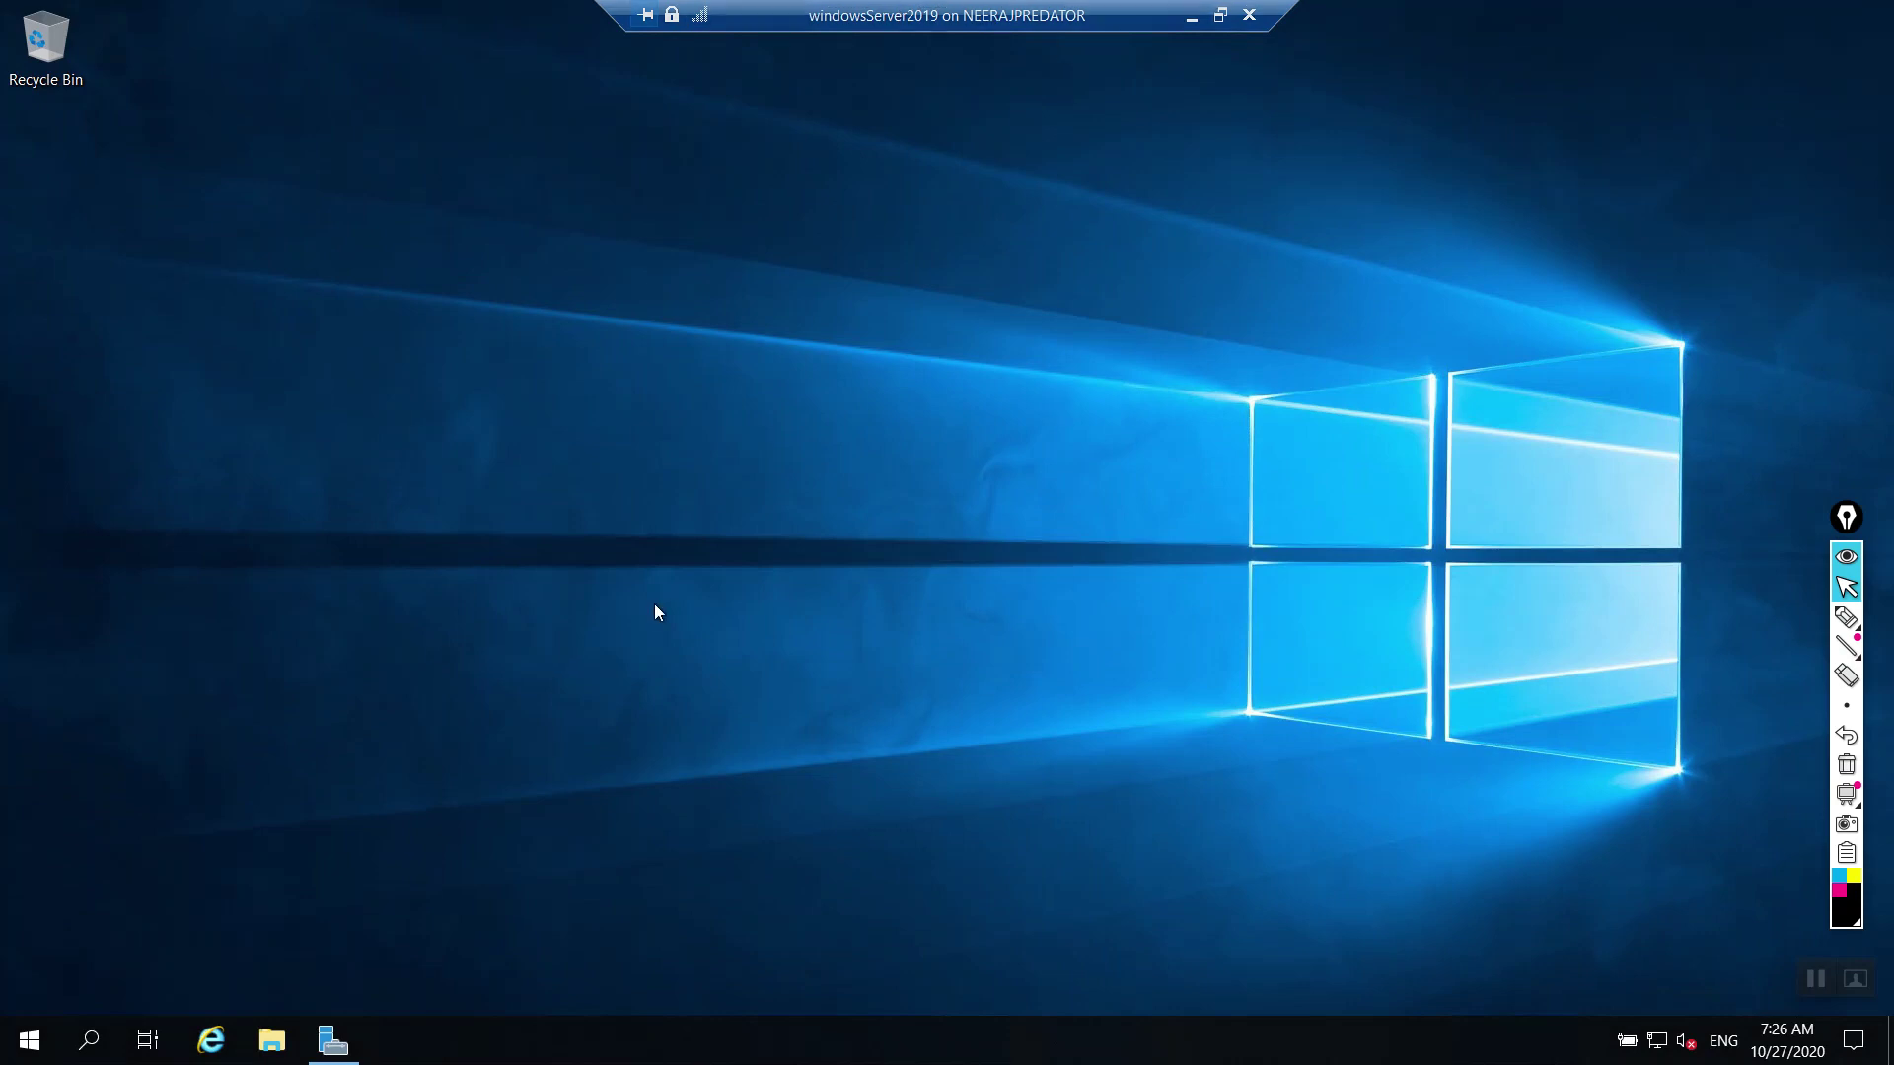
Step: Run ncpa.cpl and open the Ethernet connection's status
key("super+r")
type("n")
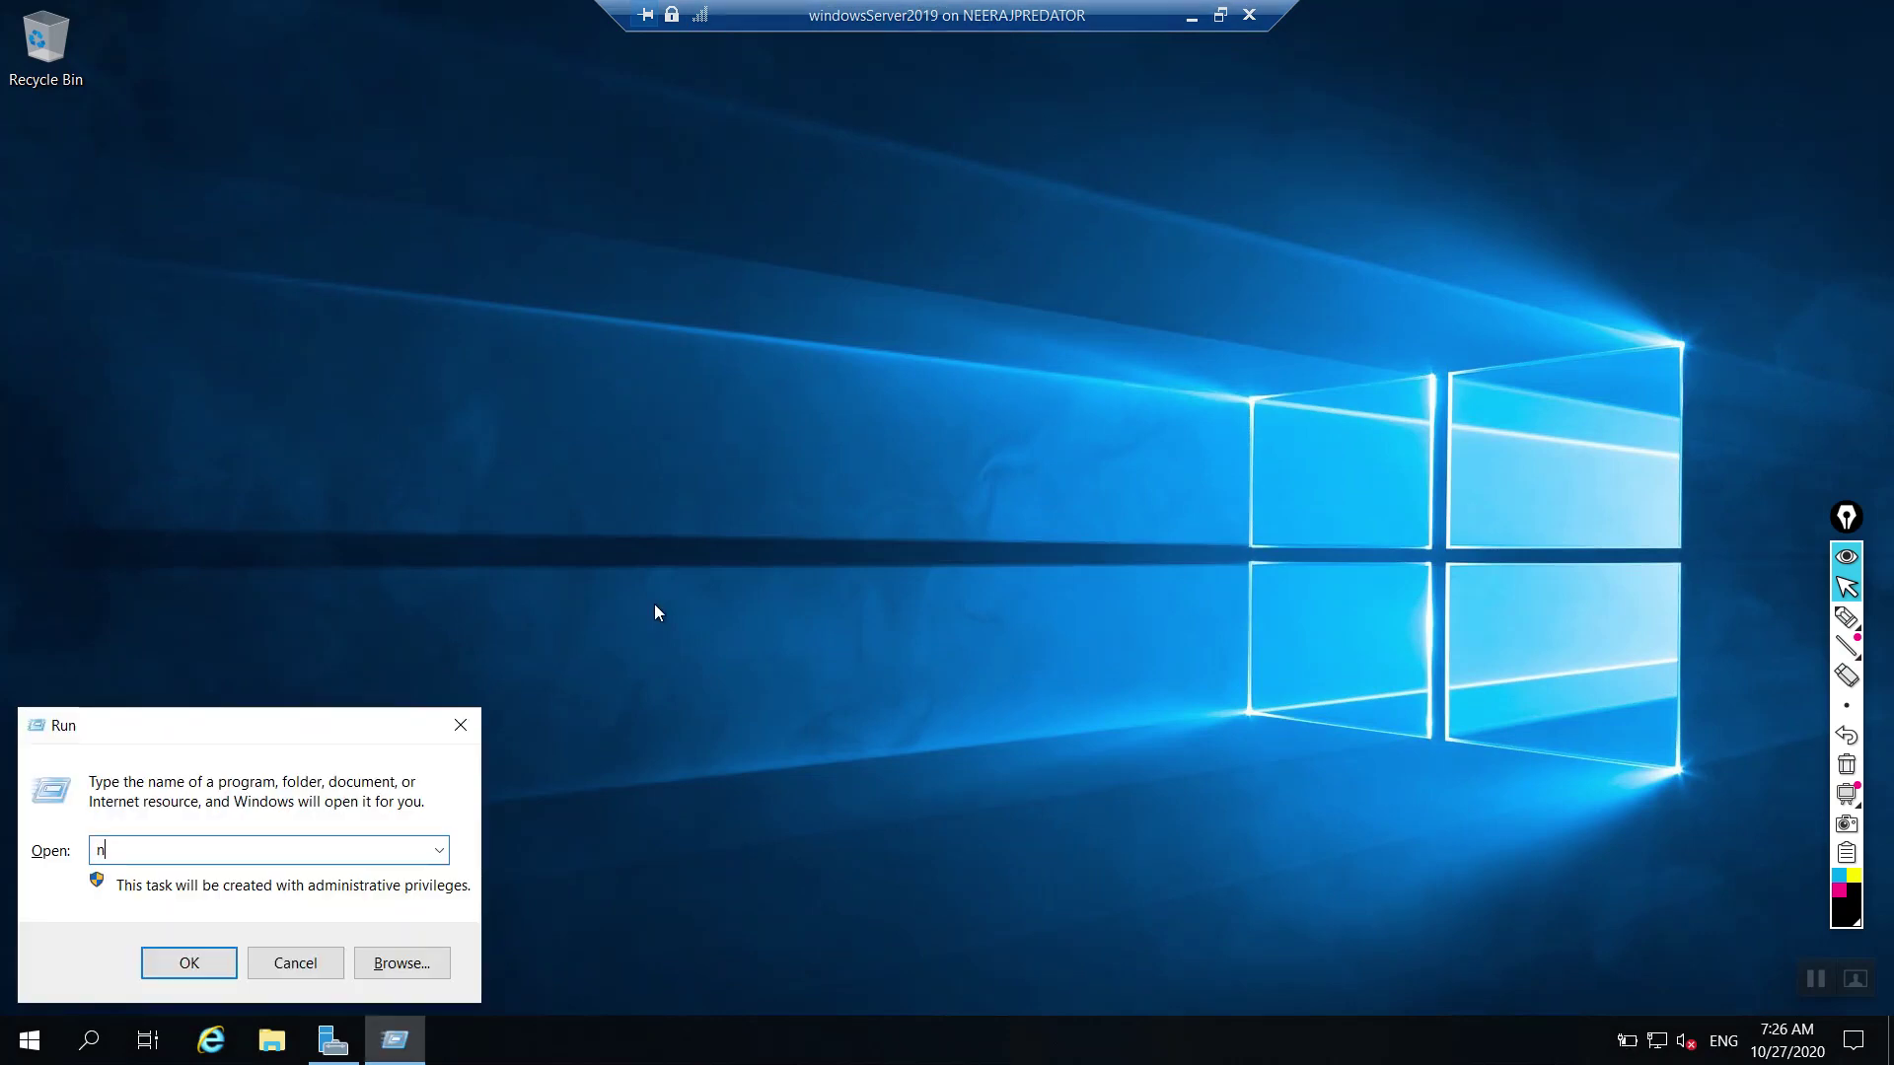
type("ncpa.cpl")
key("Return")
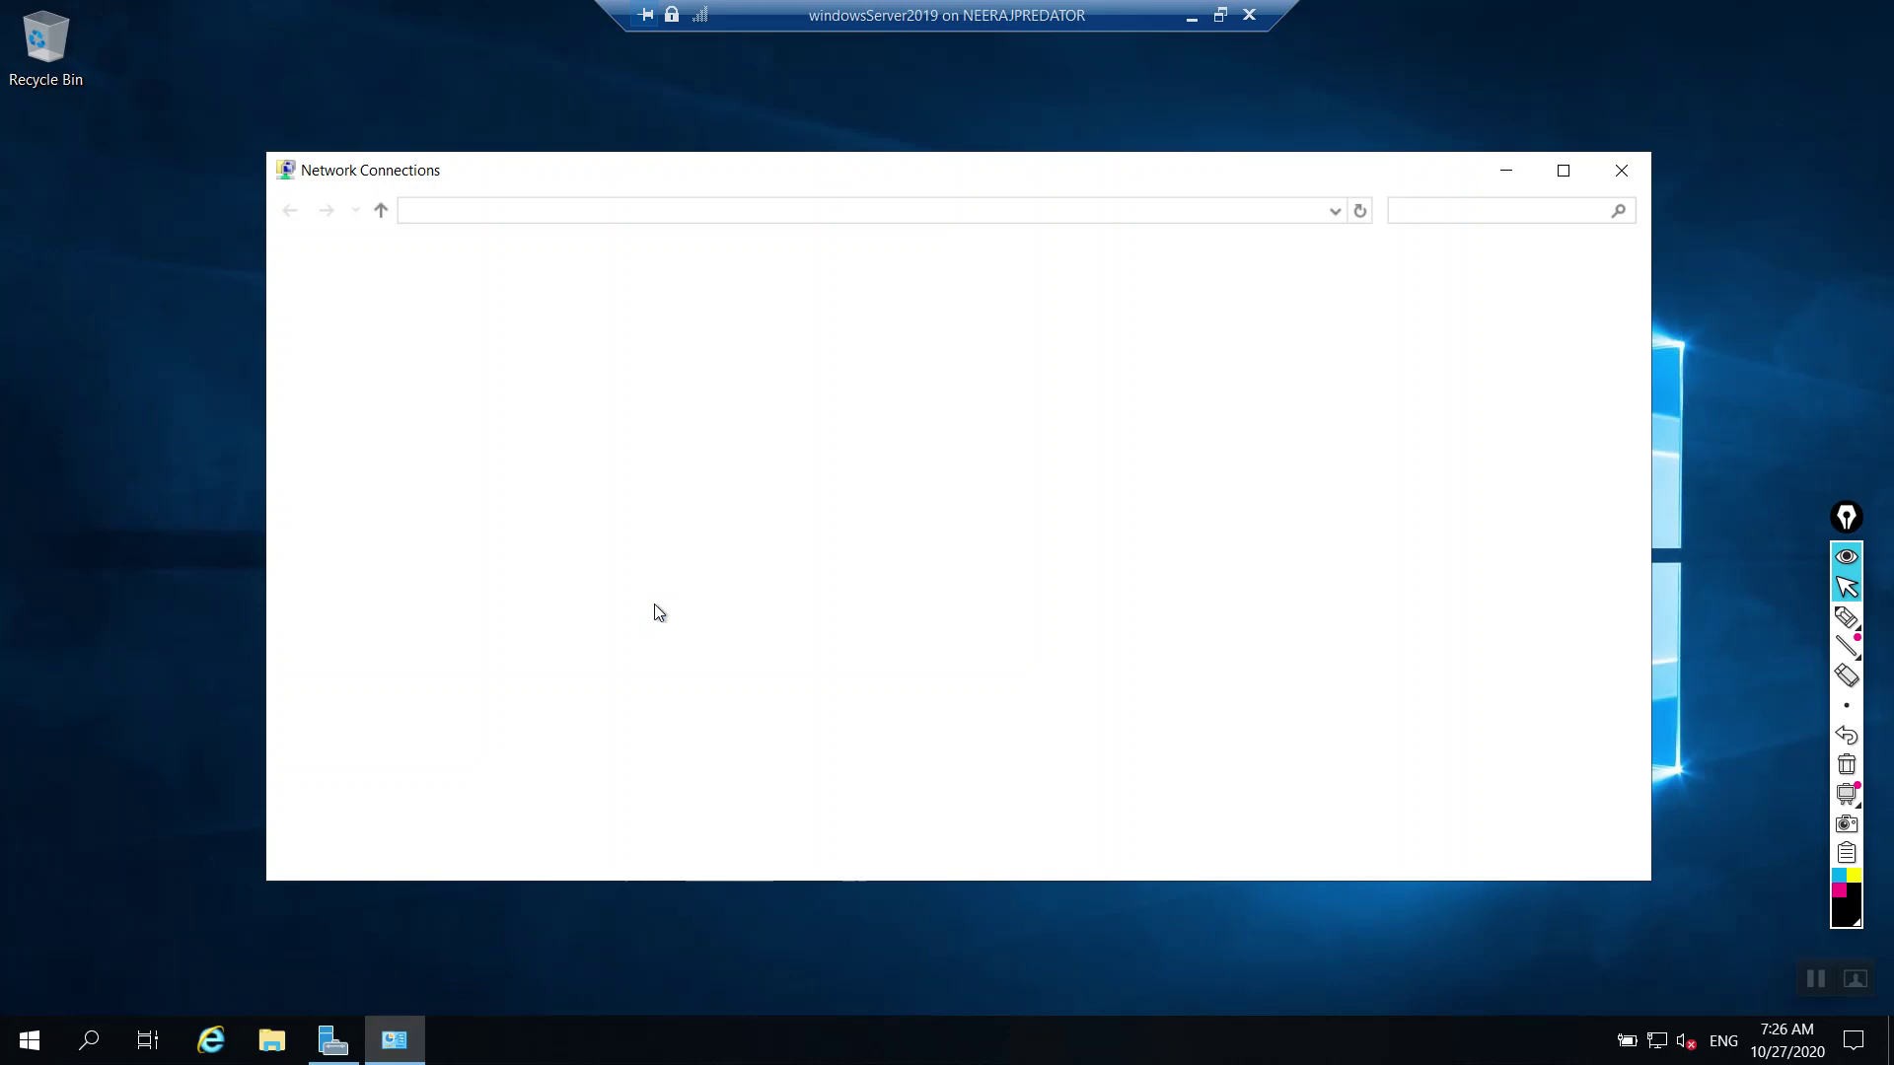
left_click(437, 338)
double_click(397, 328)
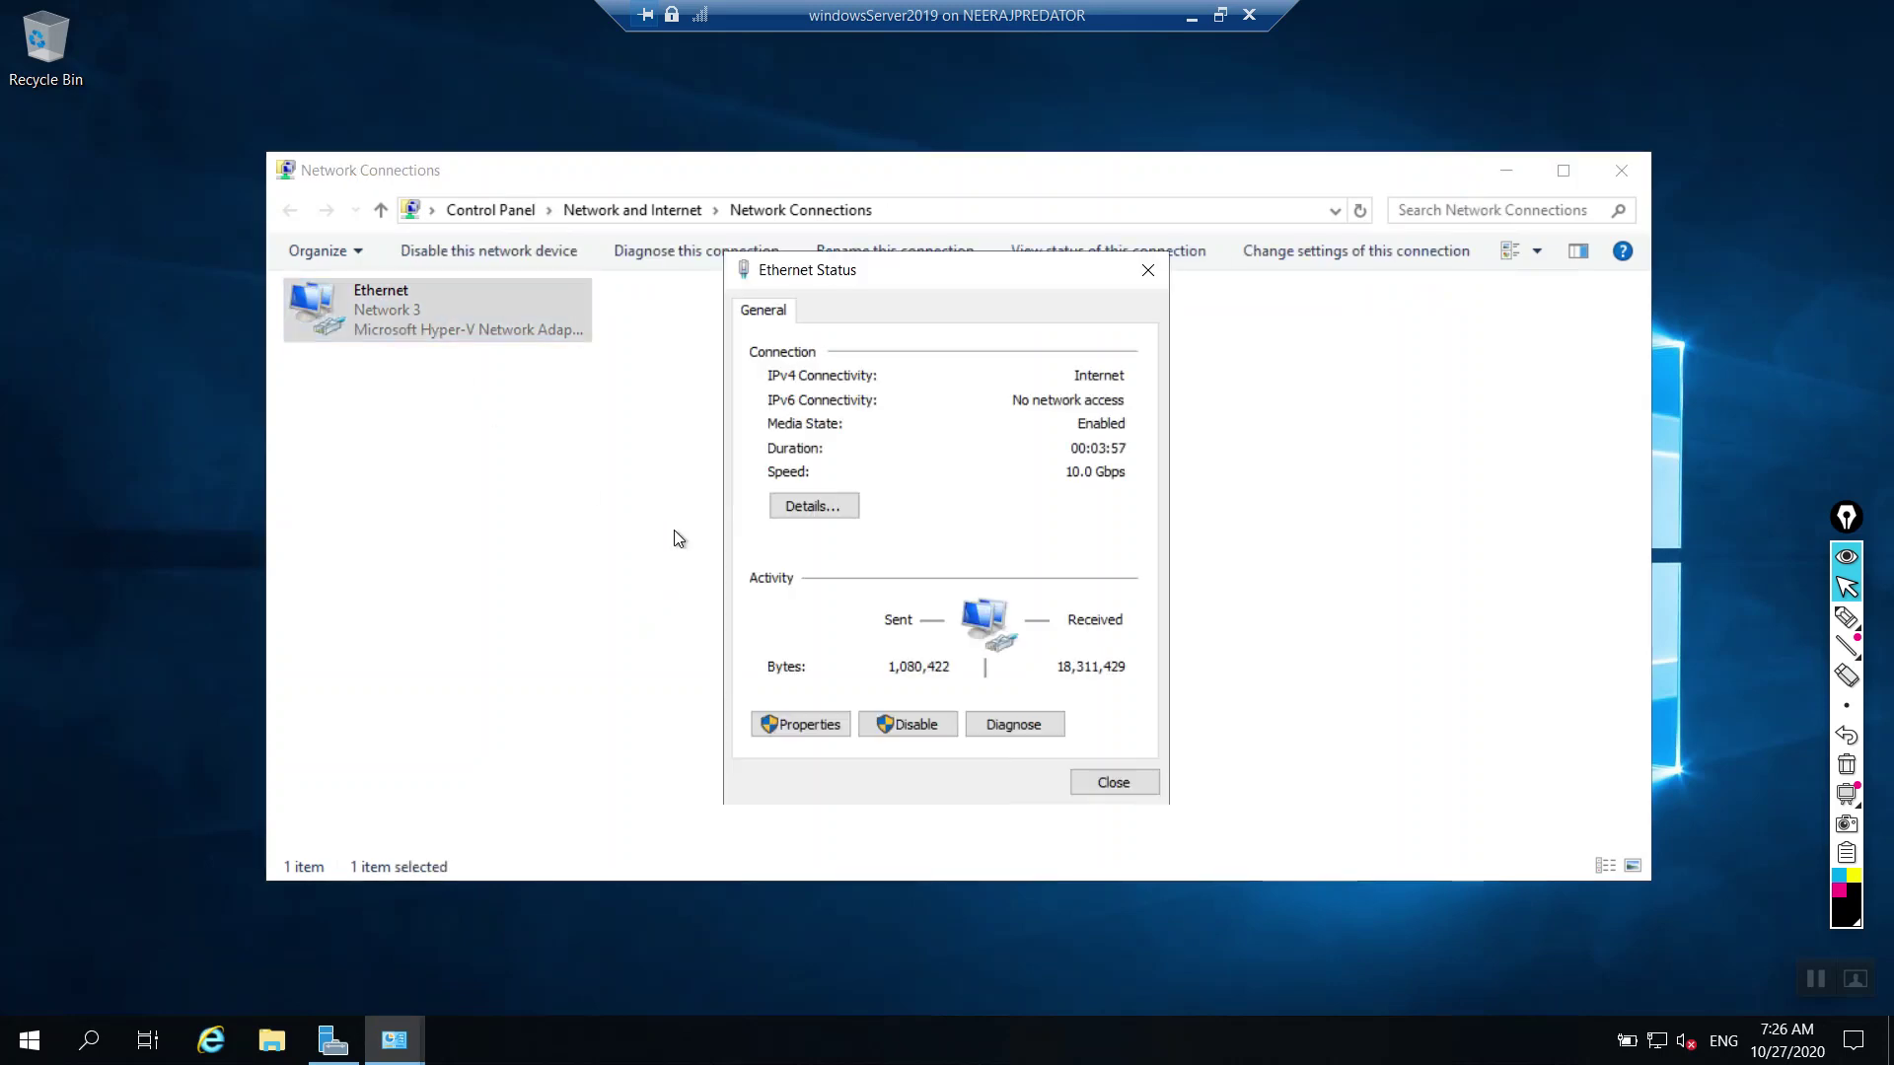
Step: Review Ethernet details: IPv4 172.24.133.21; gateway, DHCP and DNS at 172.24.128.1
left_click(850, 503)
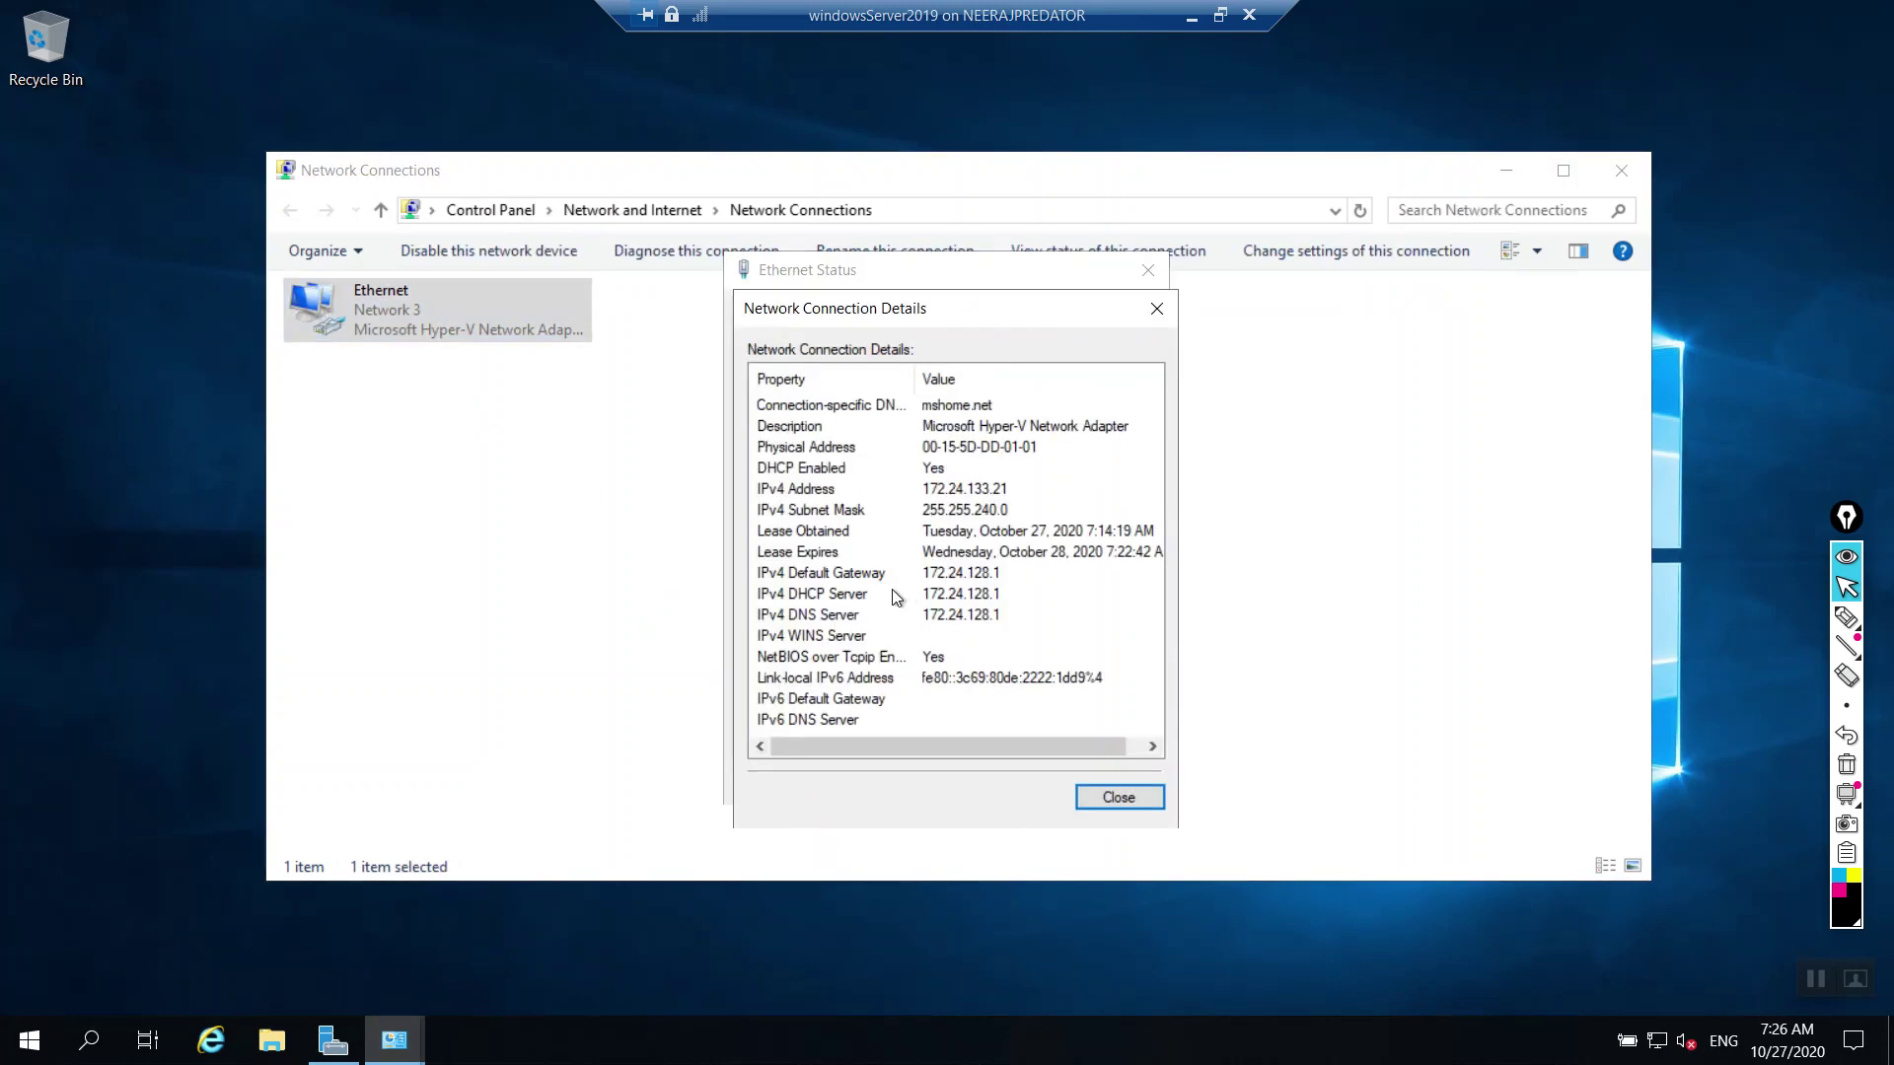
left_click(1014, 493)
left_click(1009, 576)
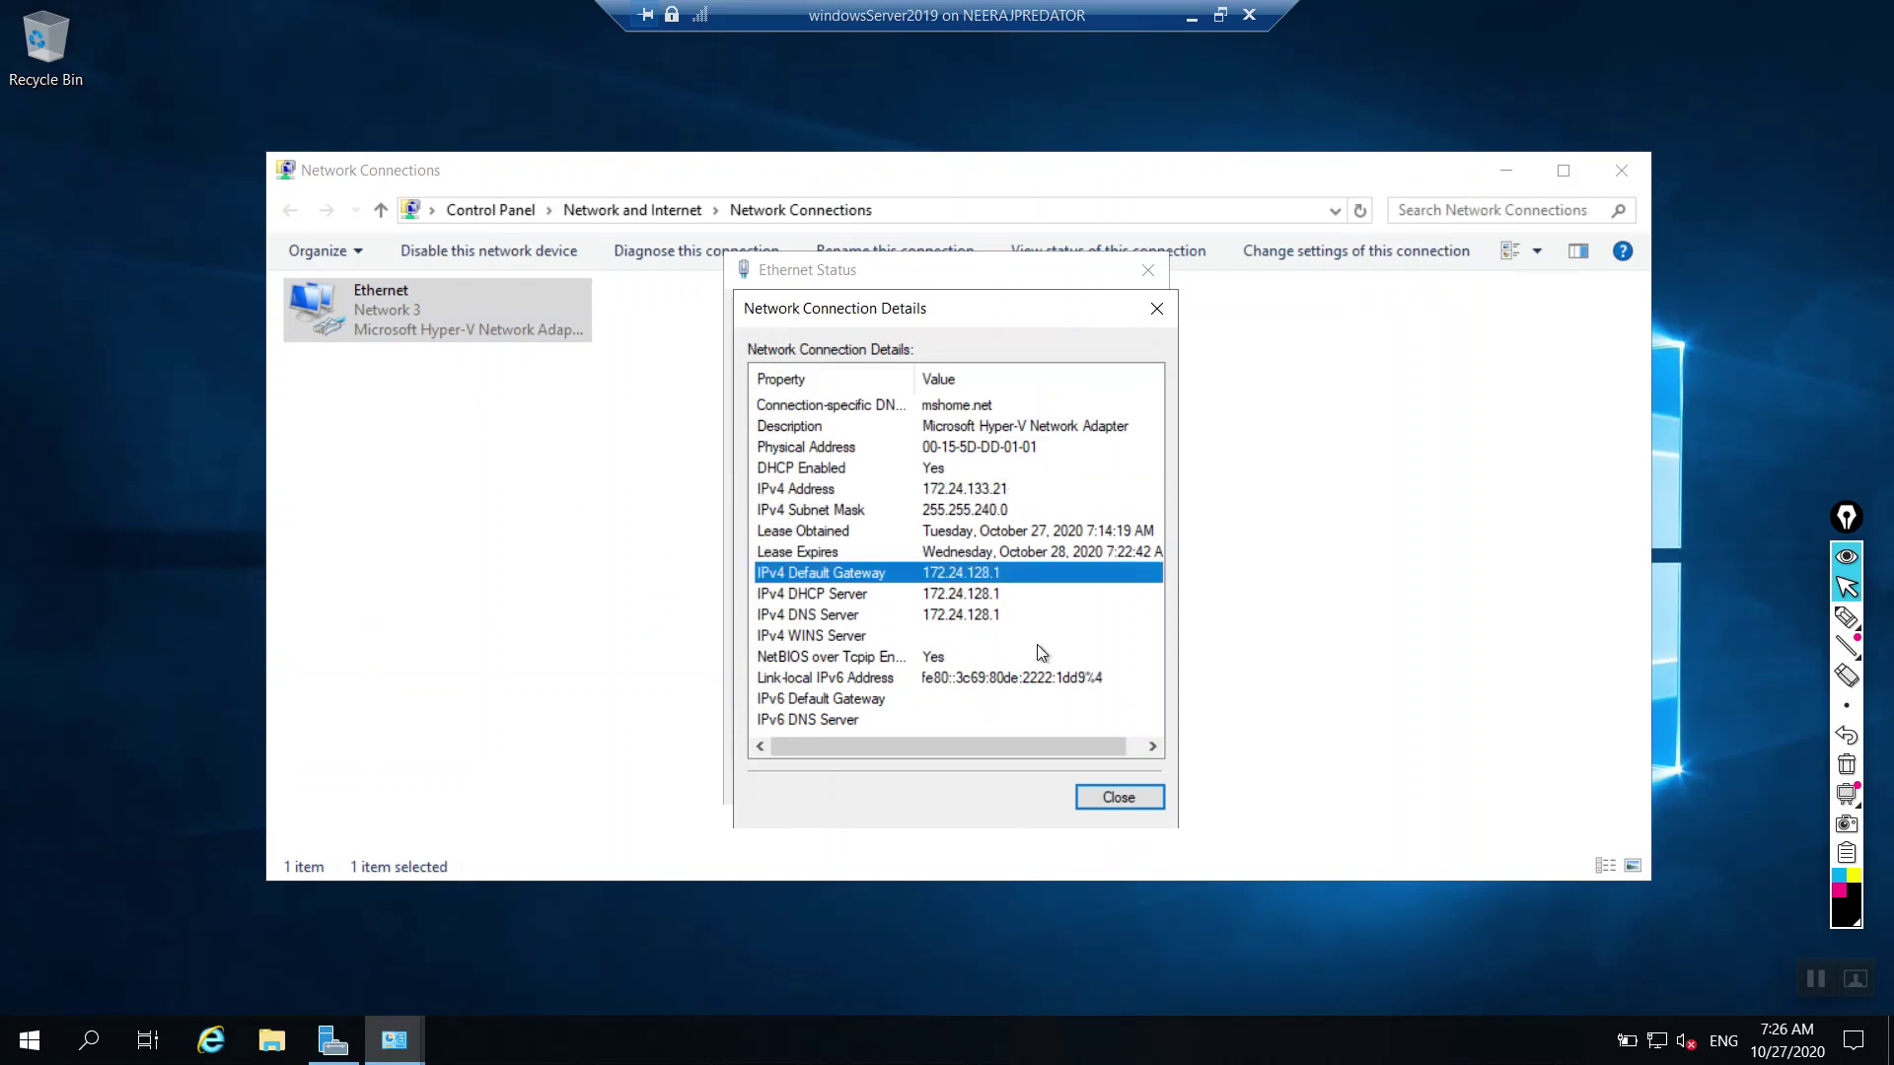
left_click(974, 595)
left_click(988, 615)
left_click(996, 576)
left_click(990, 595)
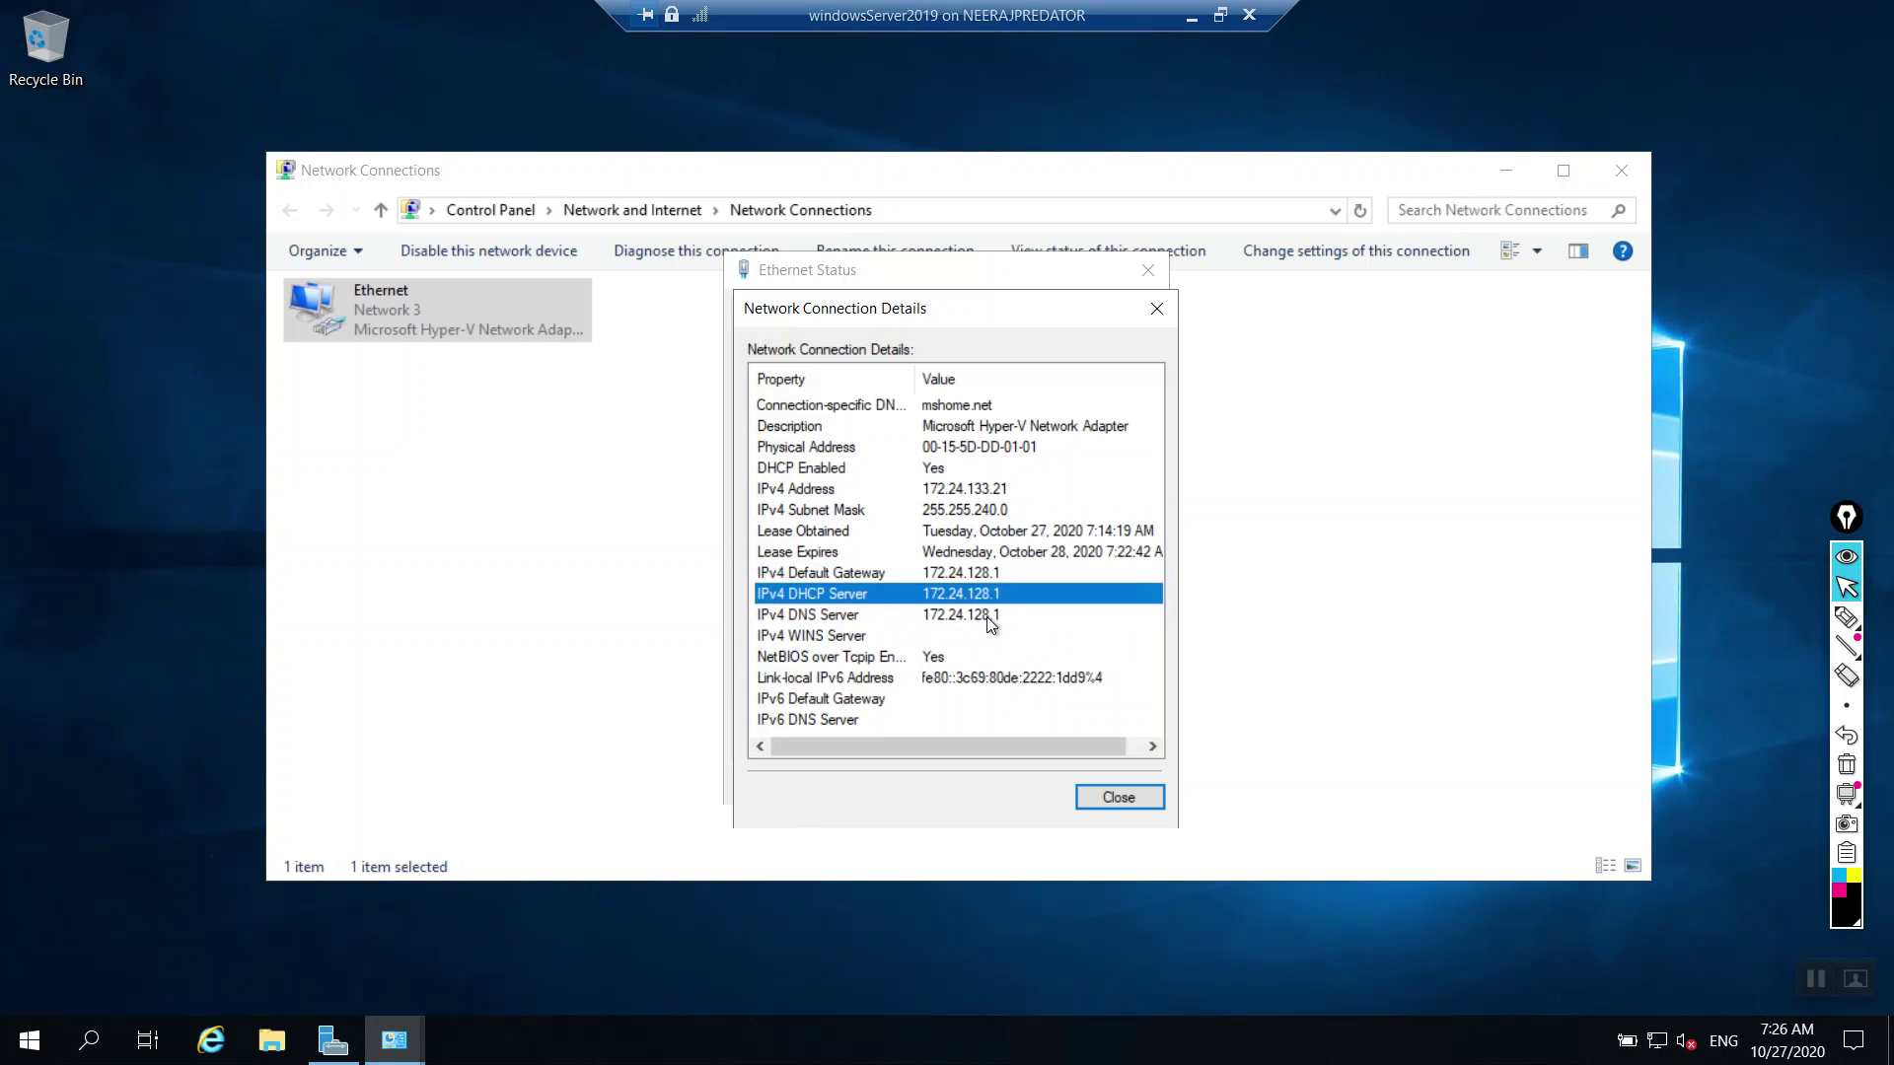
left_click(988, 615)
left_click(994, 594)
left_click(1002, 573)
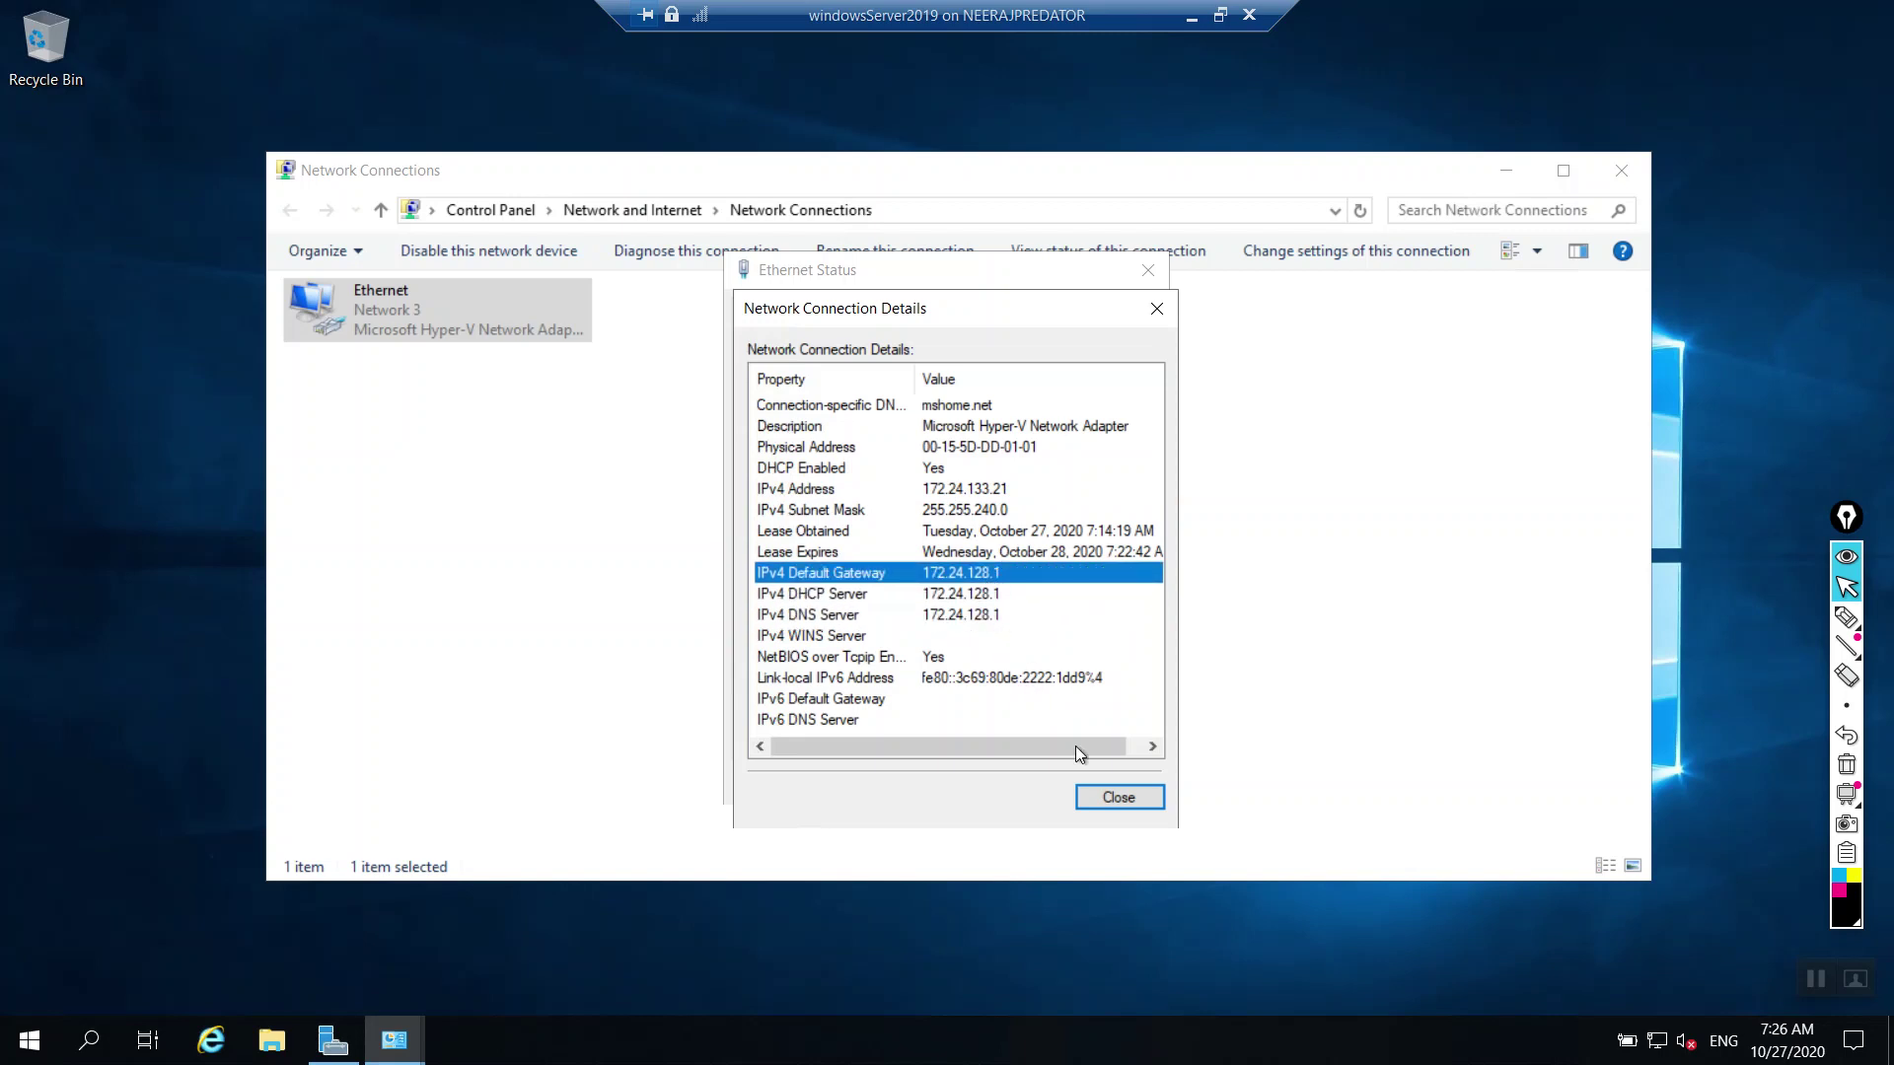
left_click(1123, 803)
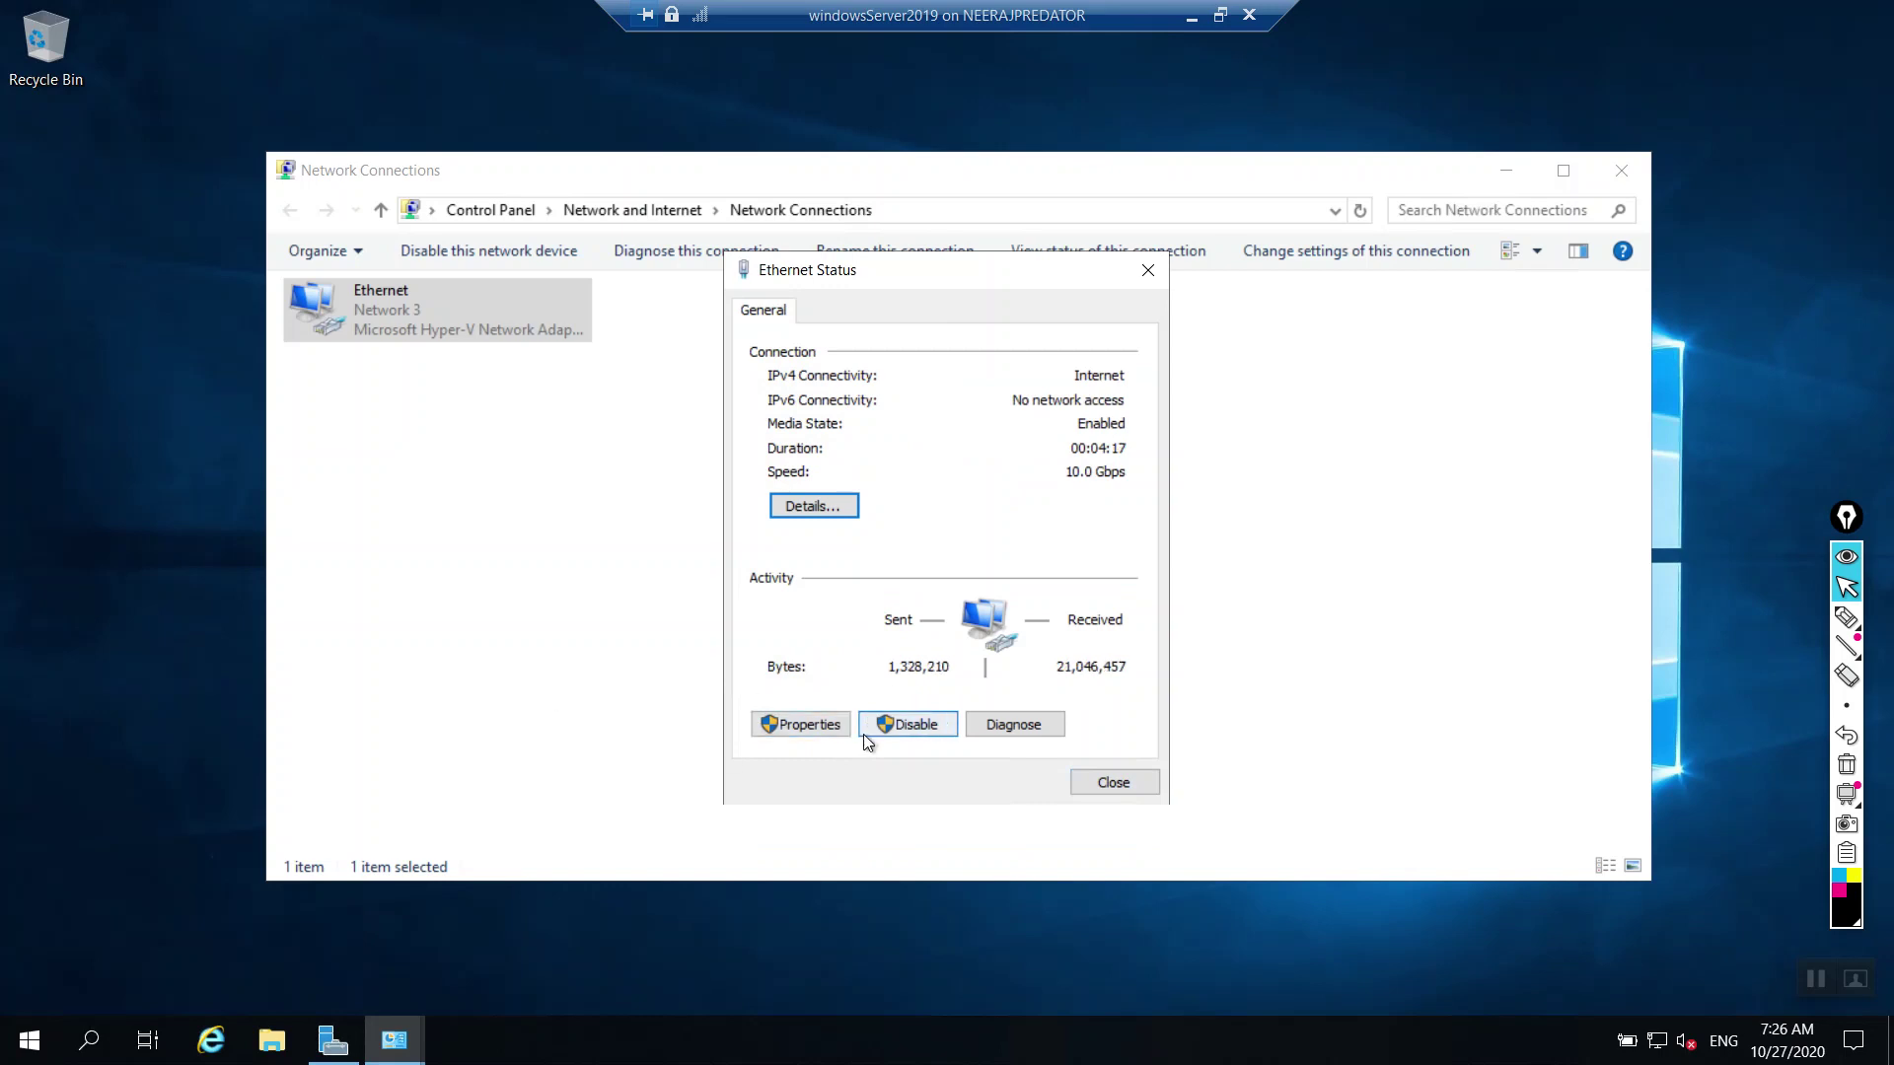
Step: Open the adapter's TCP/IPv4 properties and select manual IP address entry
left_click(785, 738)
double_click(1014, 550)
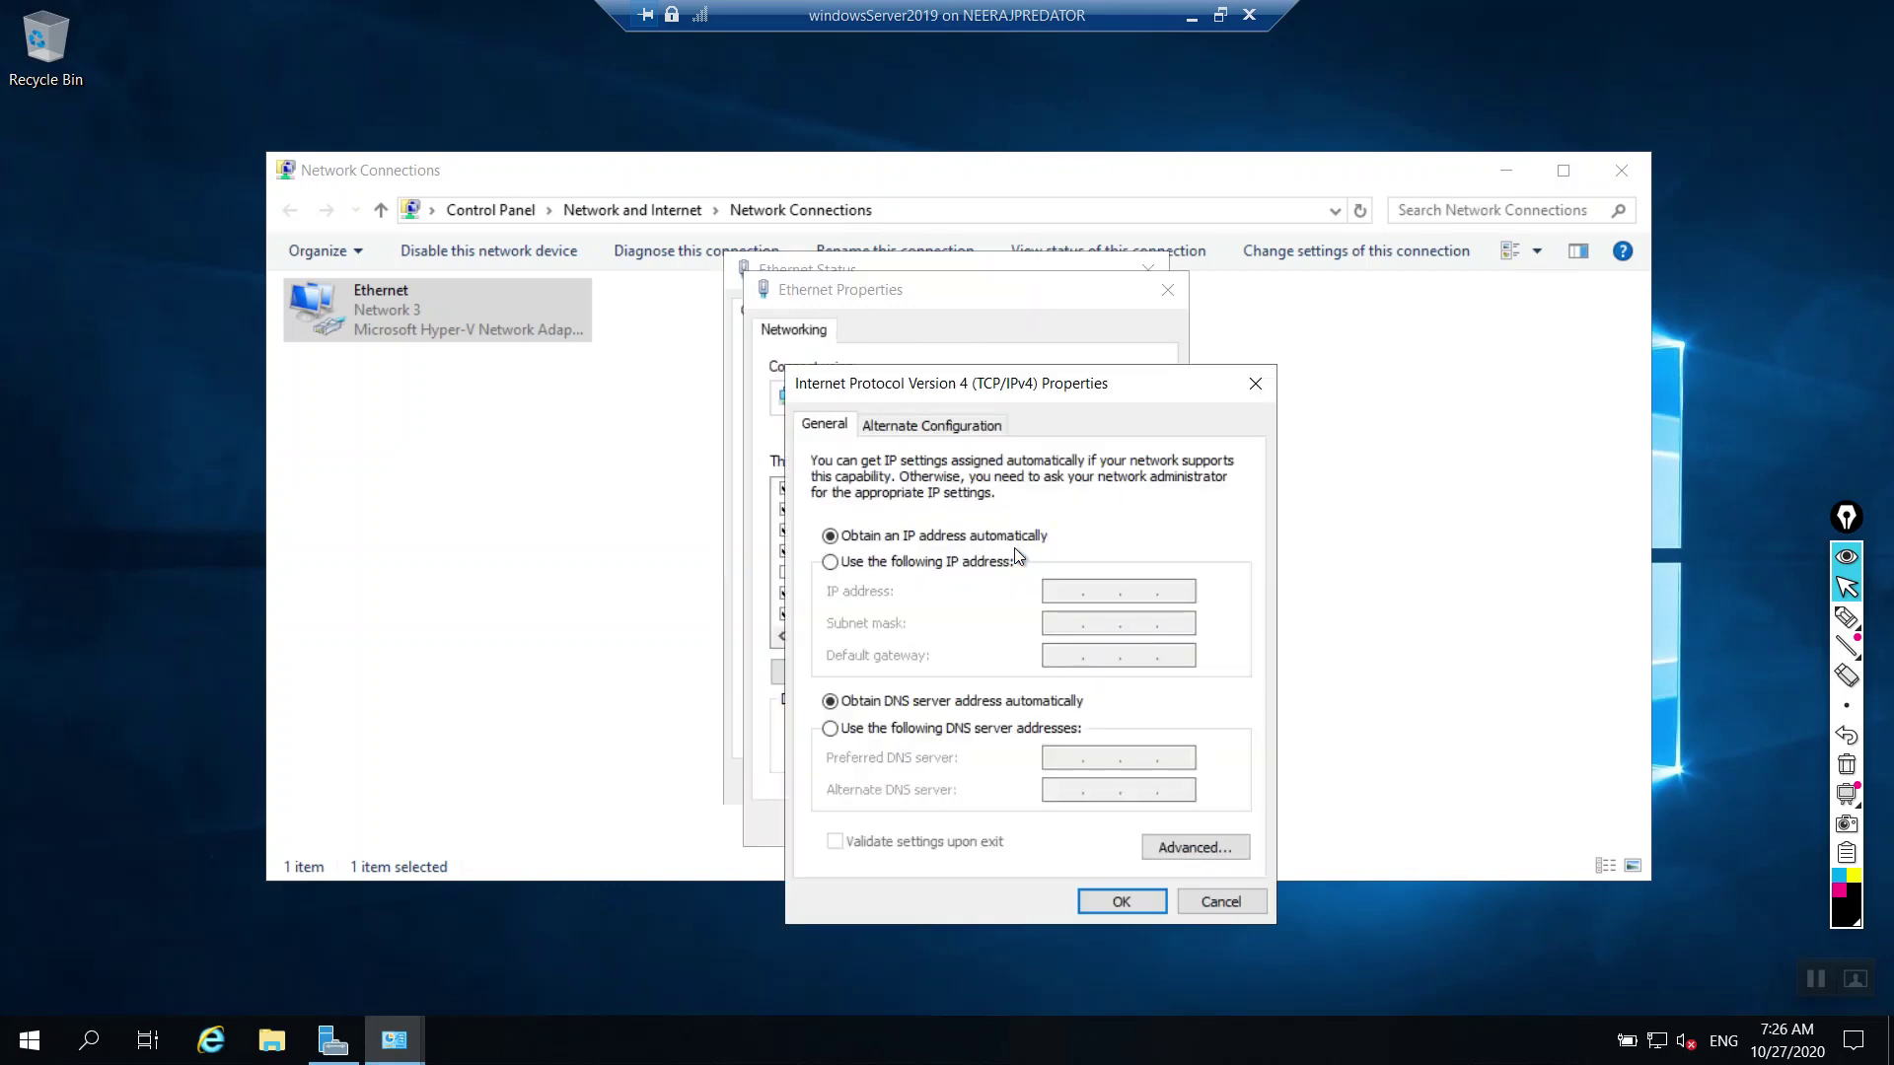
left_click(969, 566)
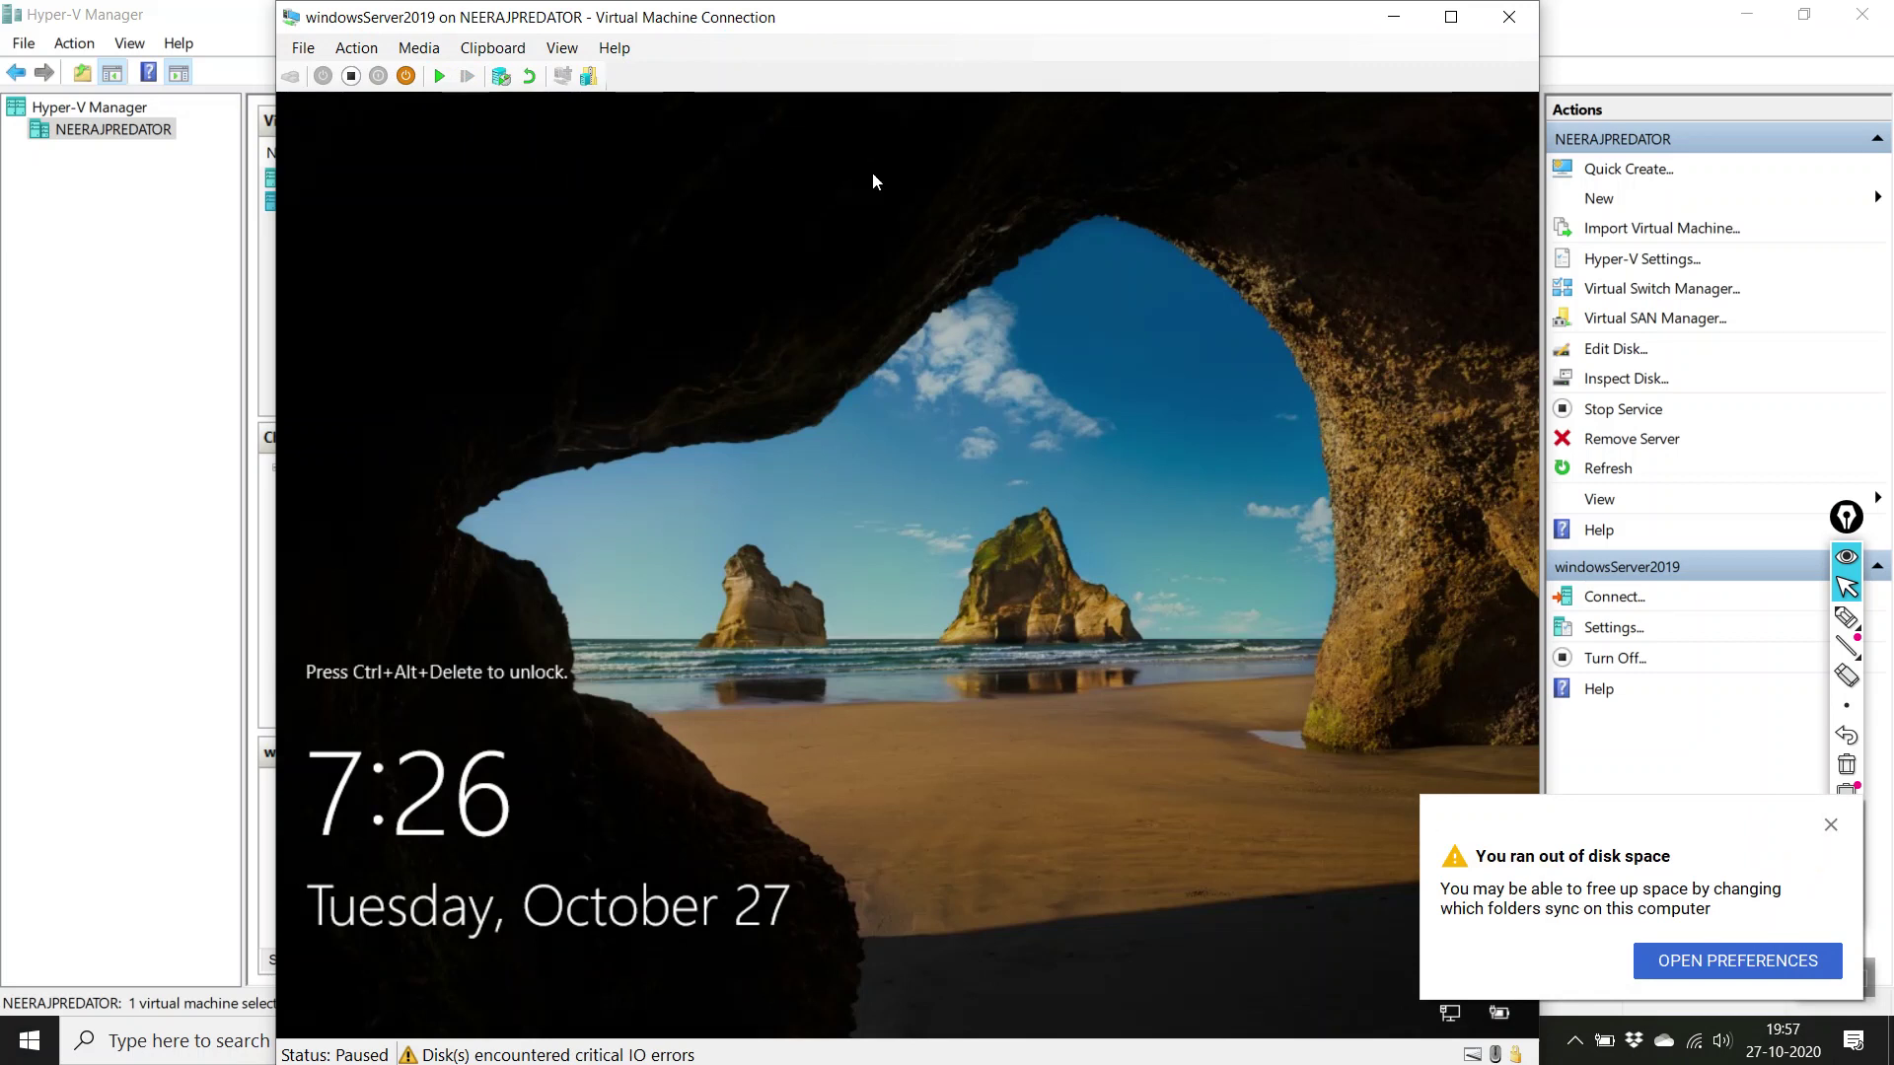
Step: Exit the windowsServer2019 console and dismiss the out-of-disk-space notification
left_click(309, 52)
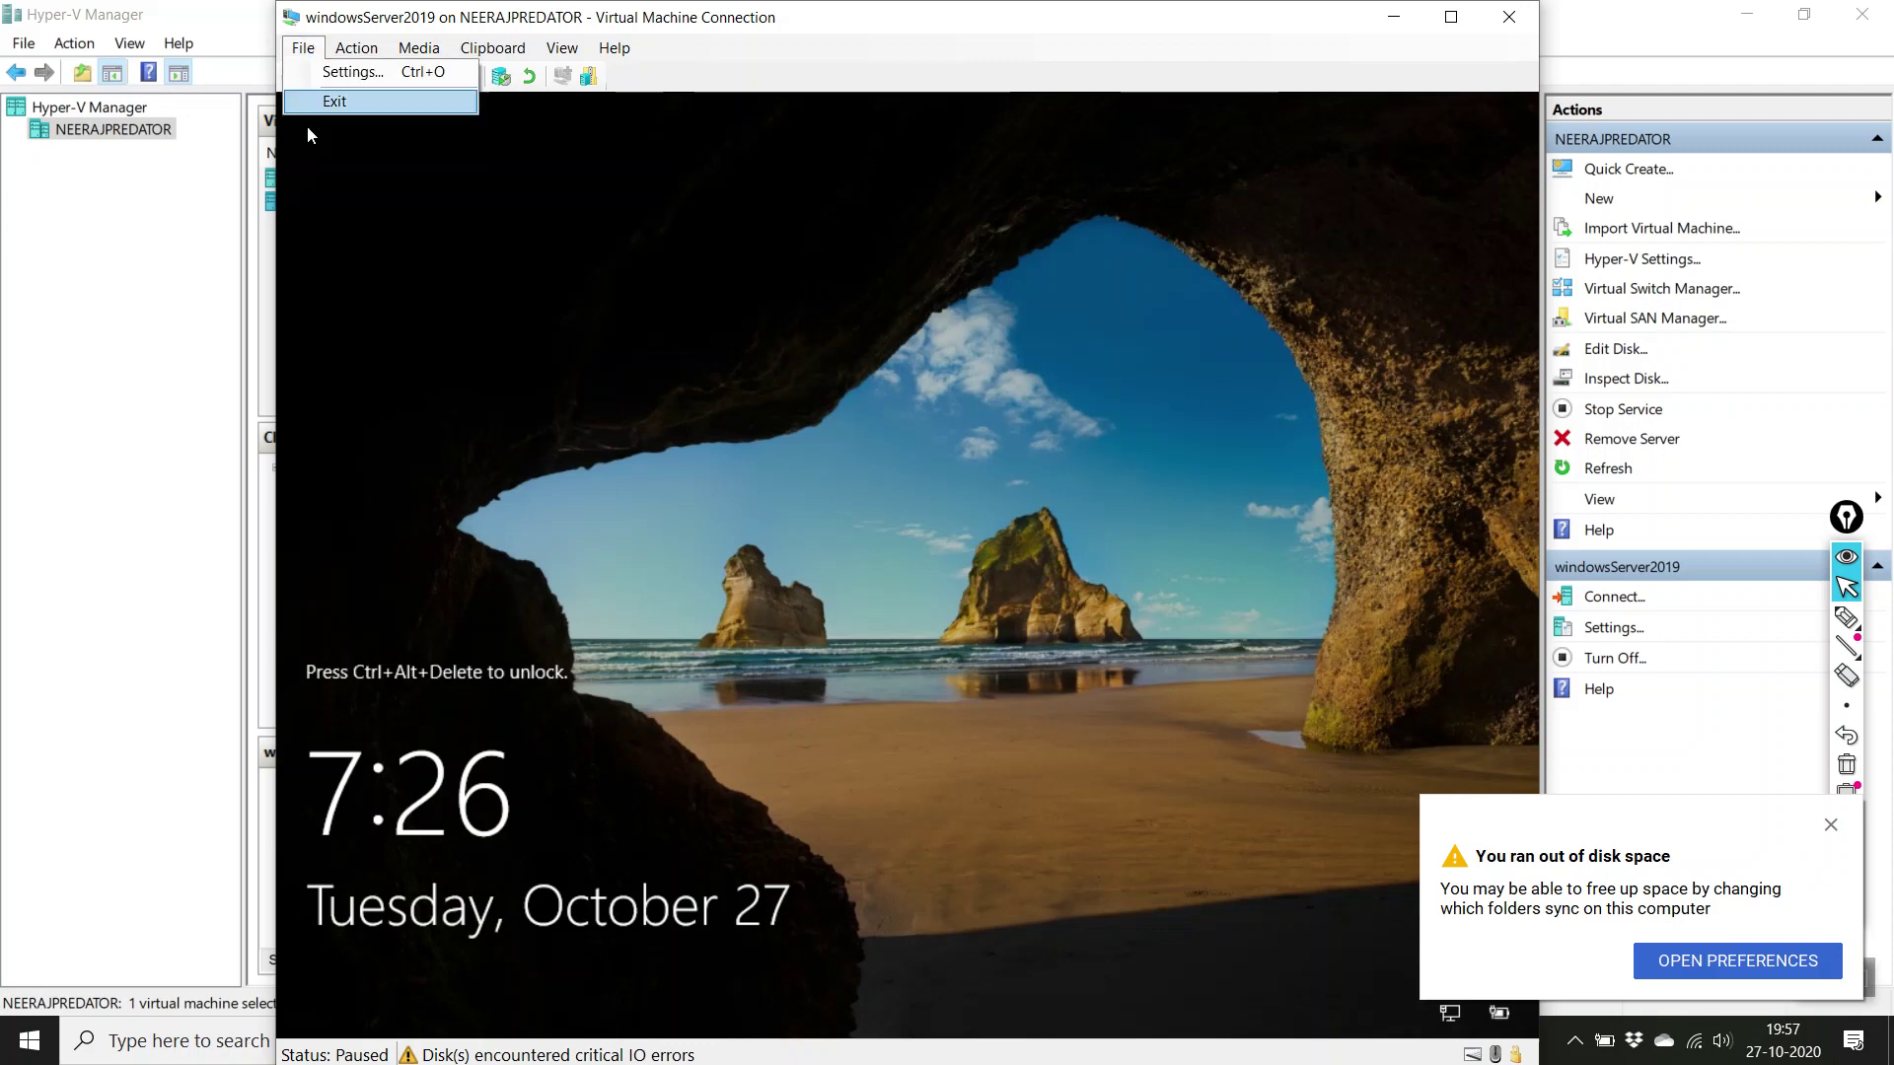
left_click(325, 99)
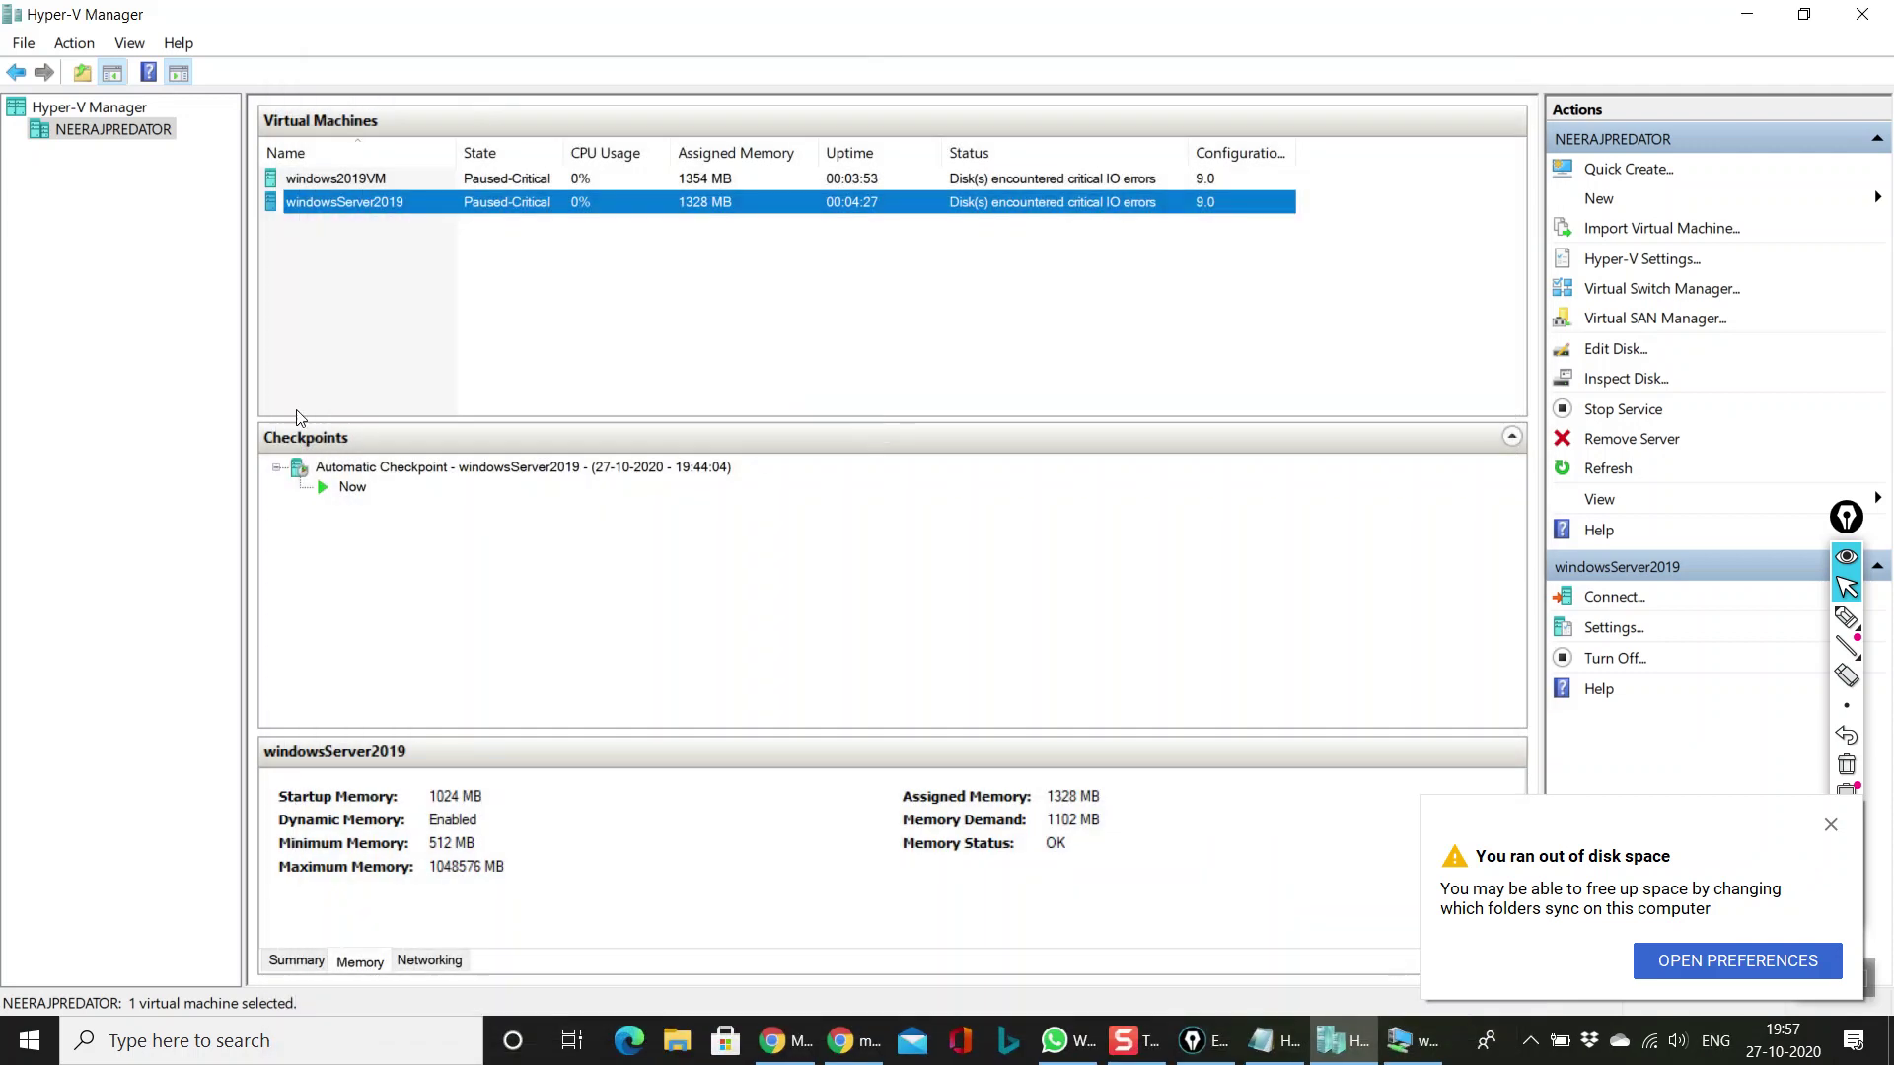
left_click(599, 269)
left_click(710, 183)
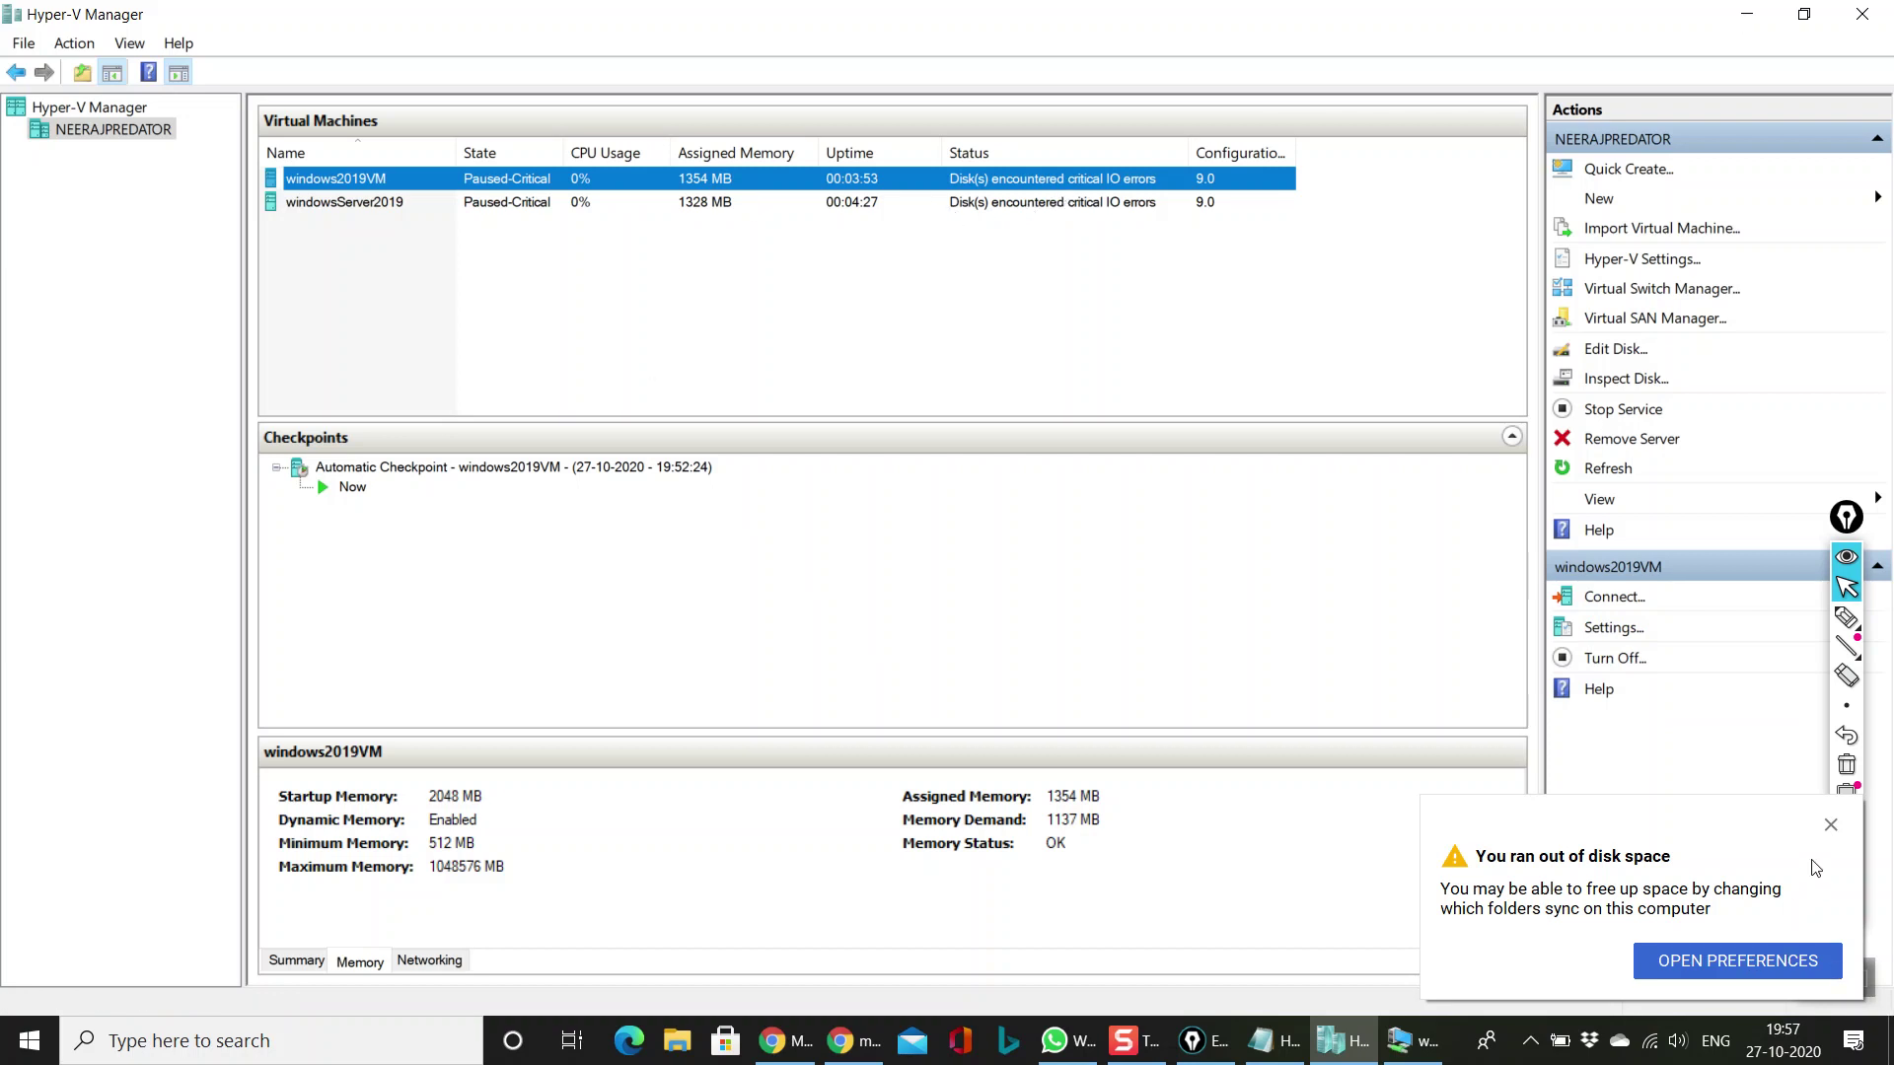
left_click(1833, 827)
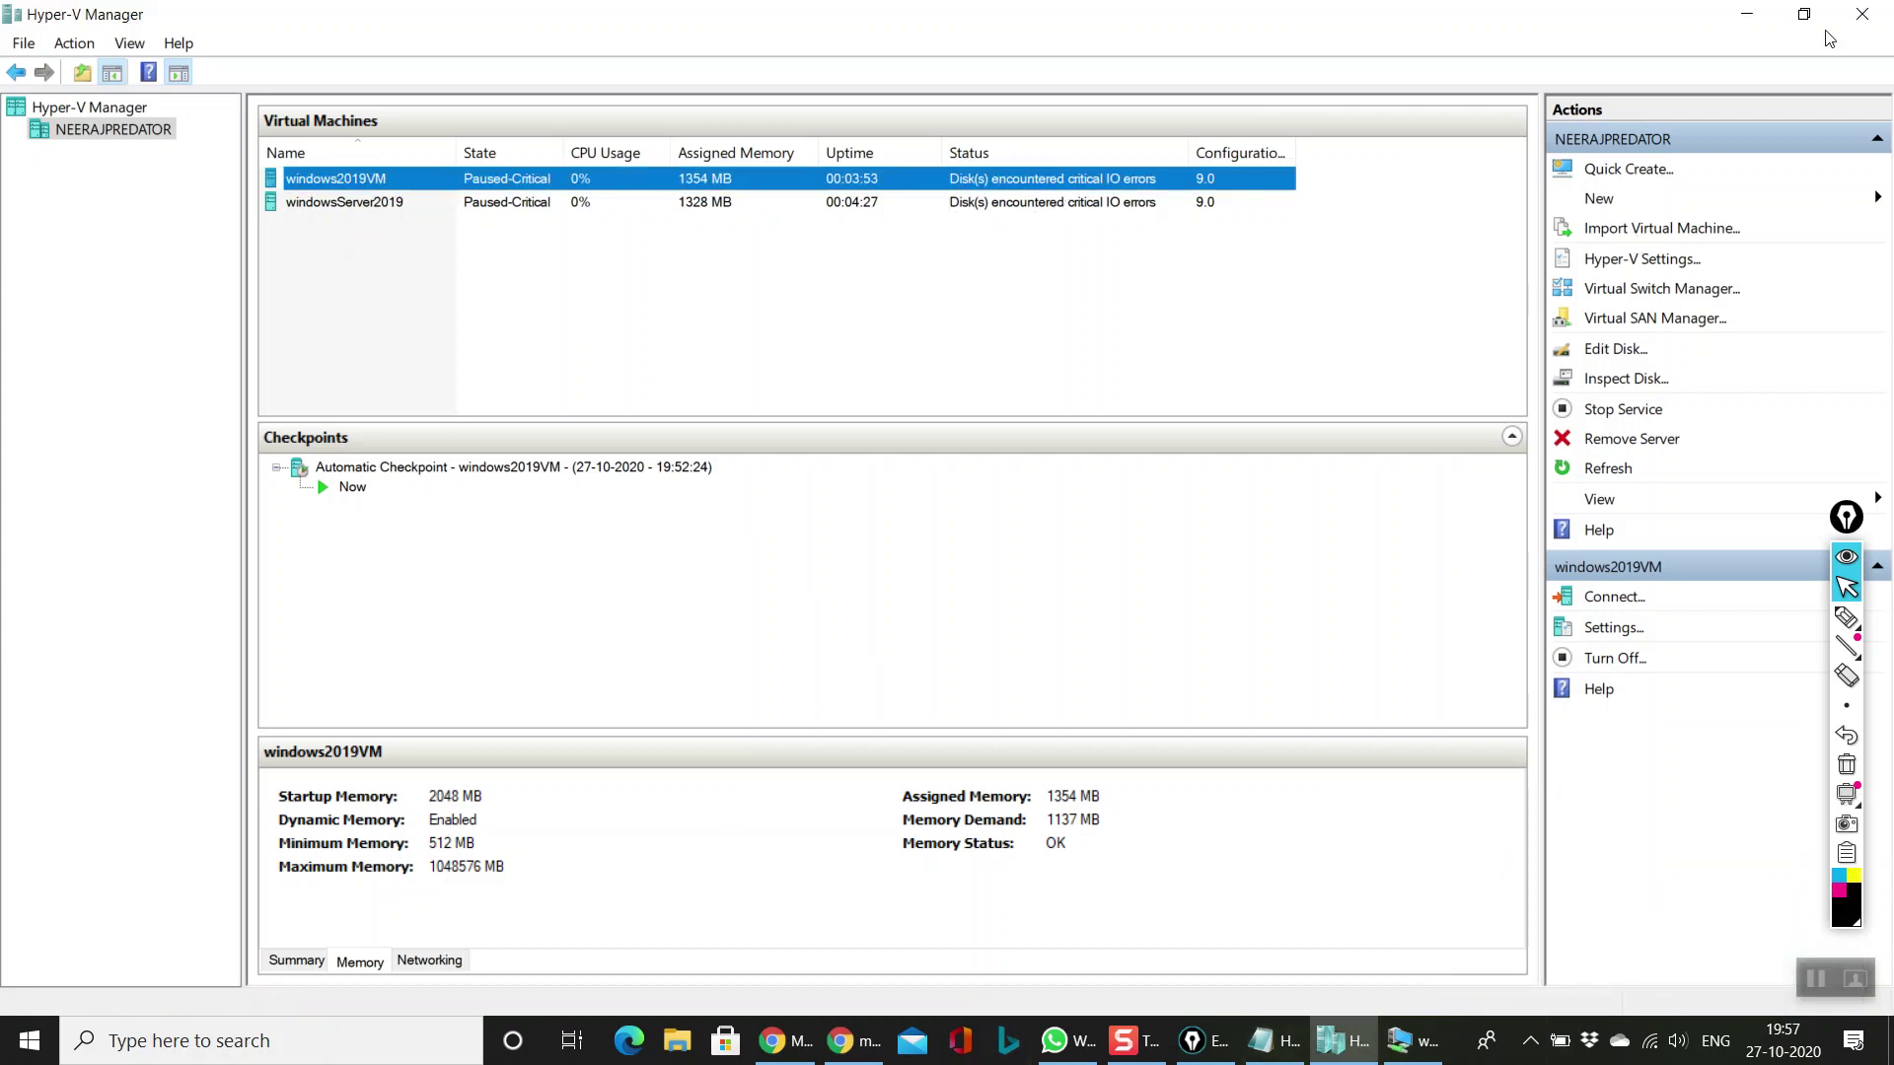
Step: View windows2019VM's install stuck at 94%, then compare both Paused-Critical VM rows
double_click(690, 180)
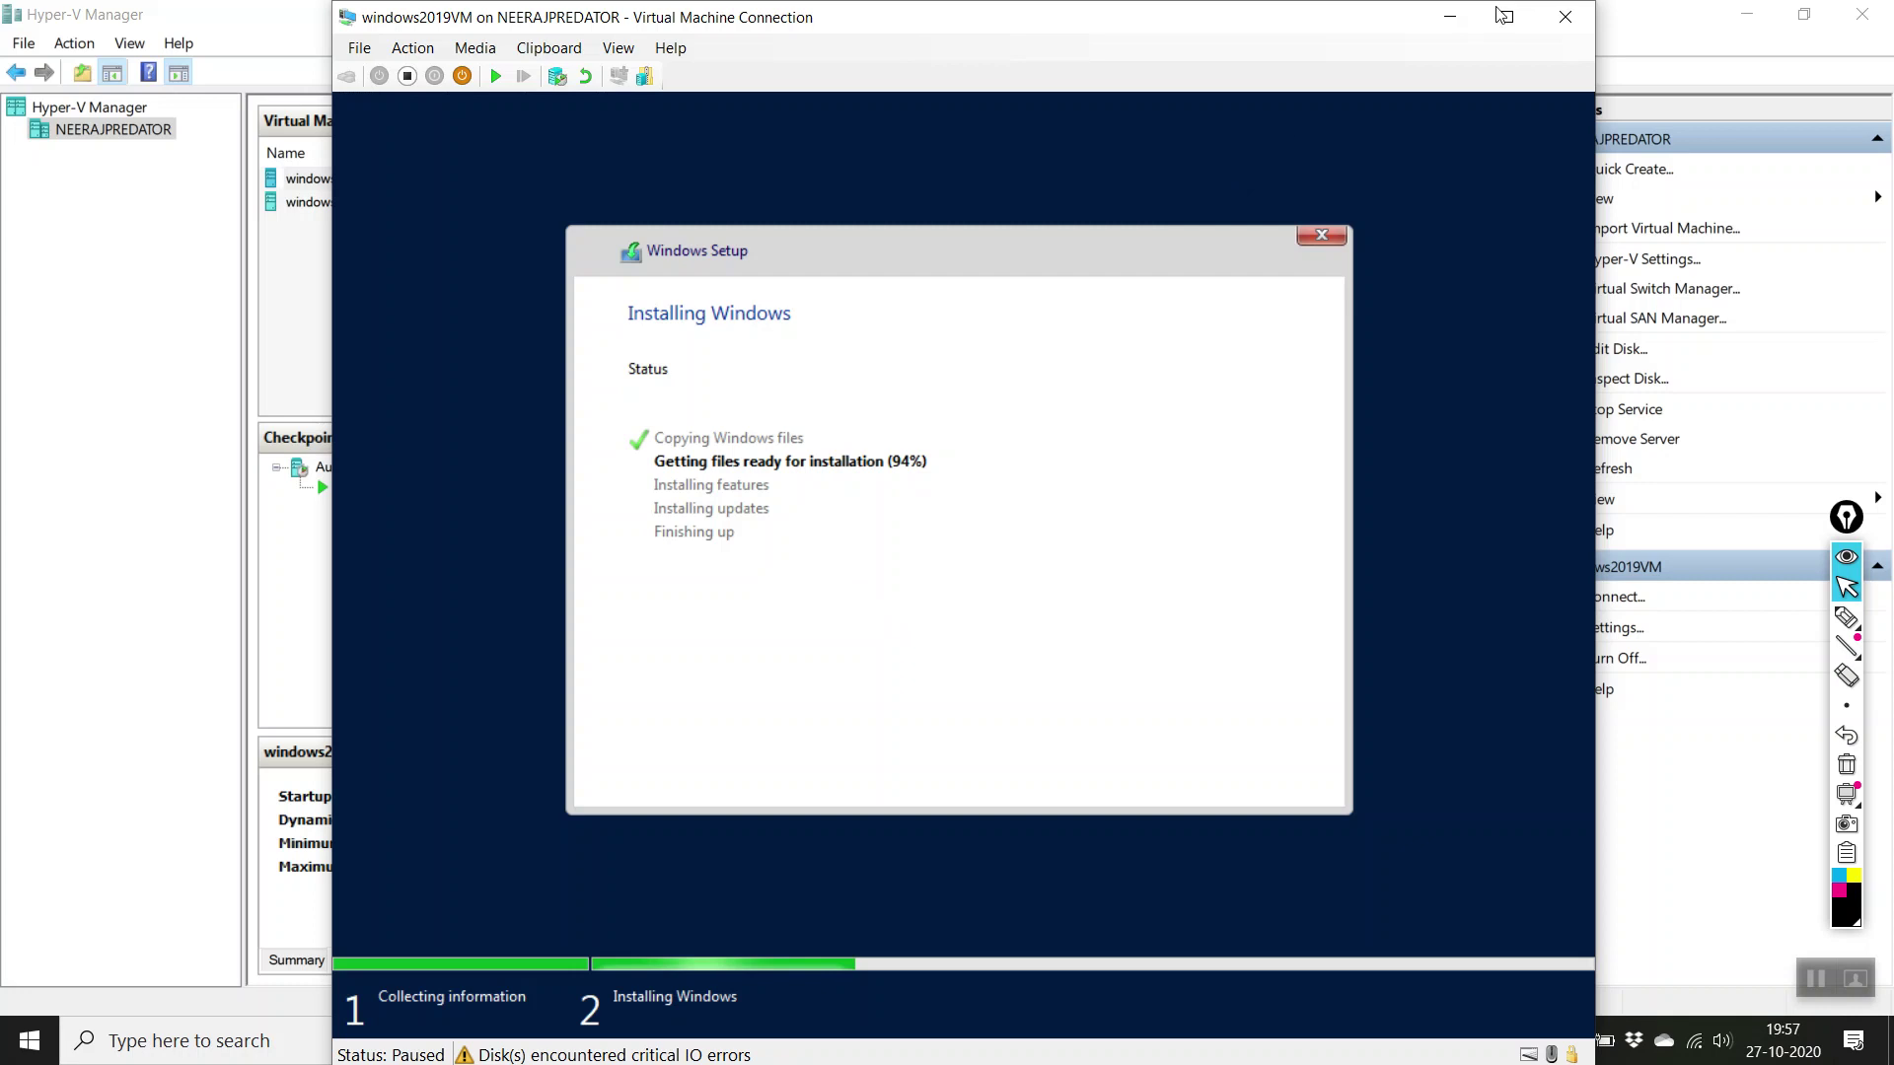
left_click(1450, 17)
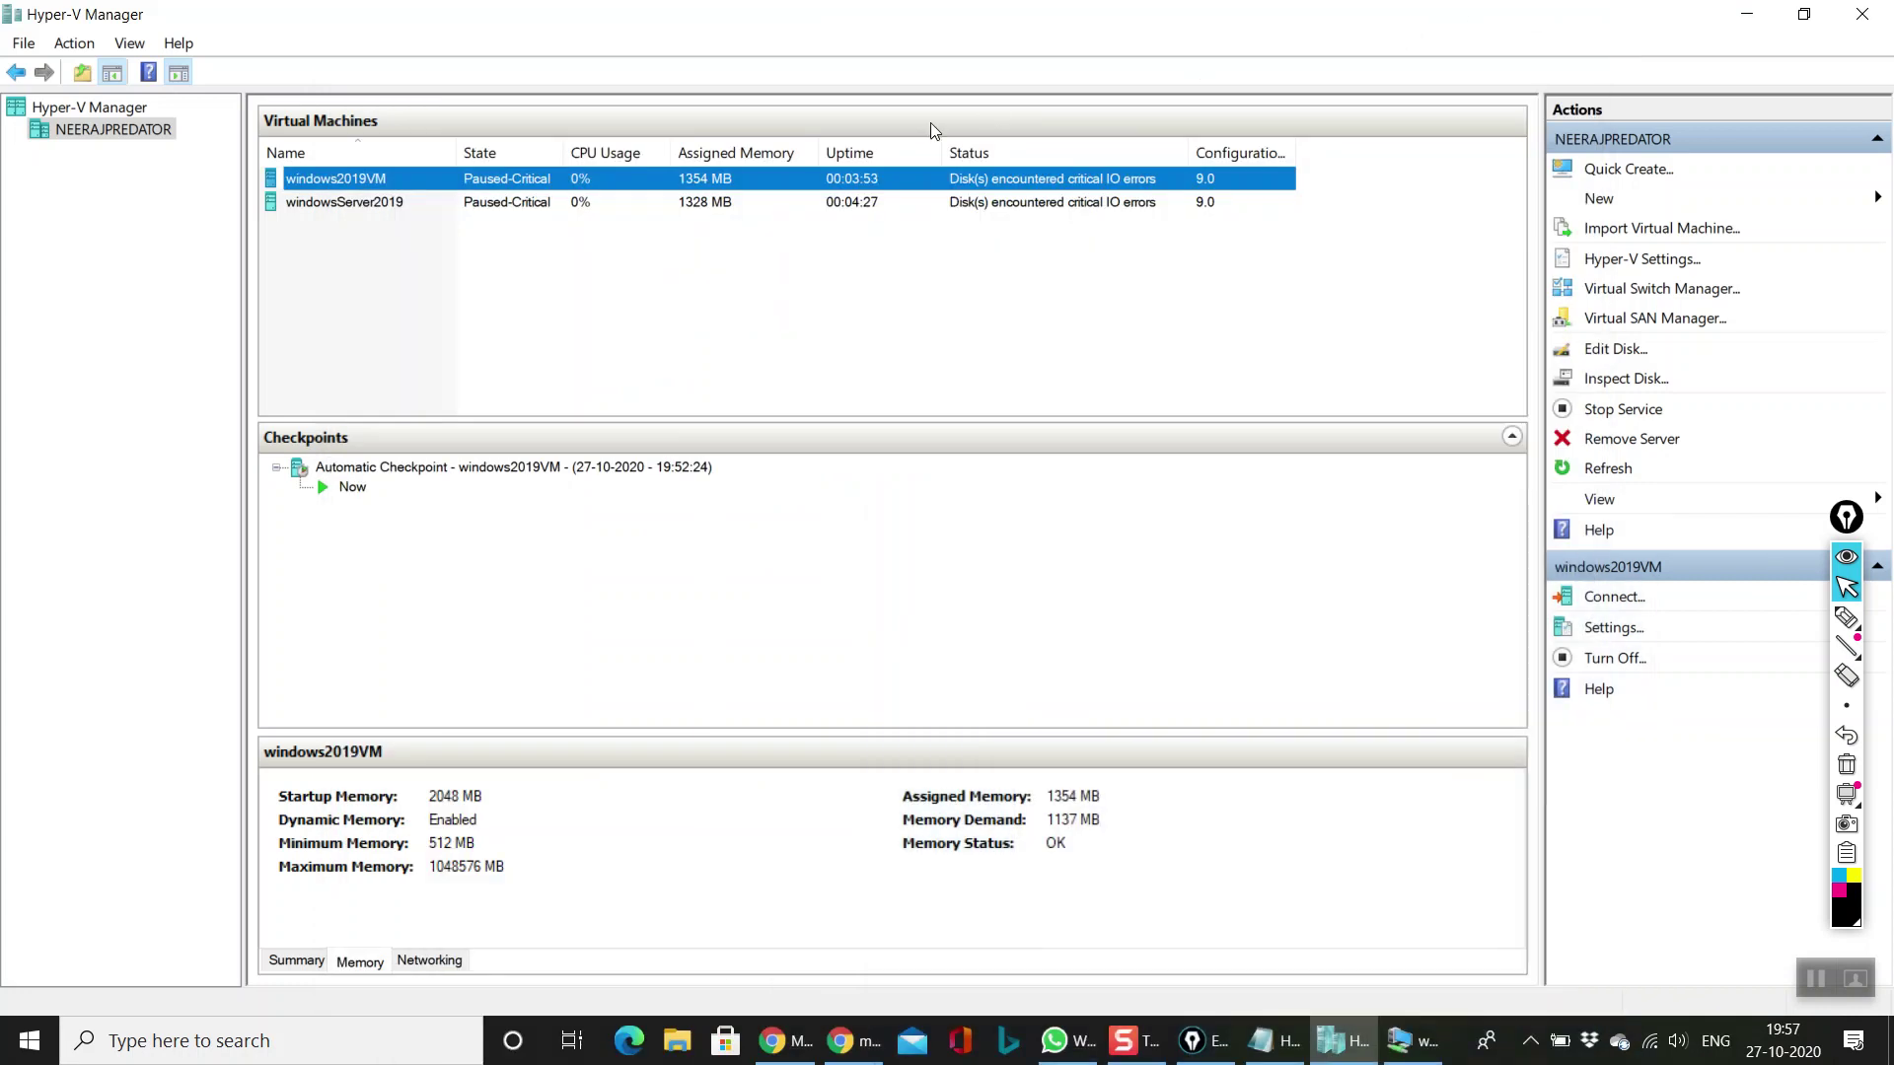
left_click(530, 225)
left_click(487, 202)
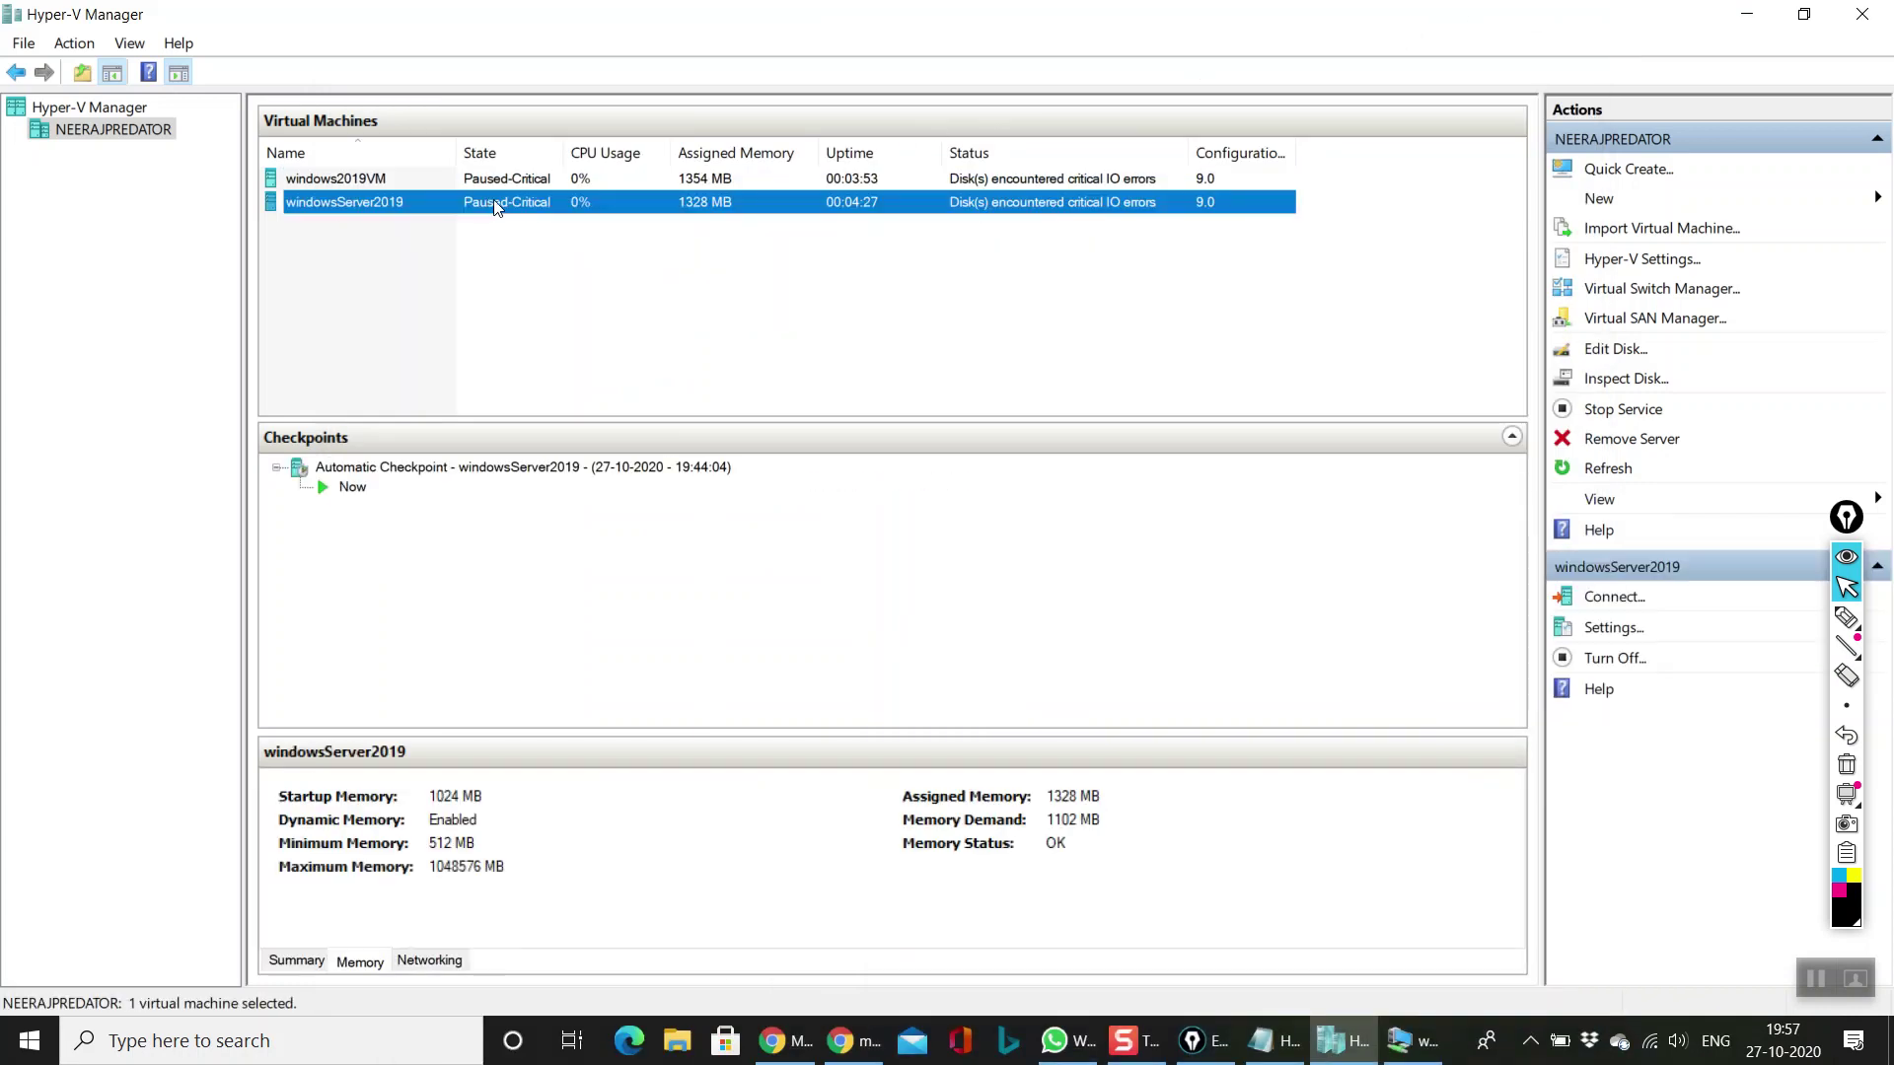
left_click(887, 178)
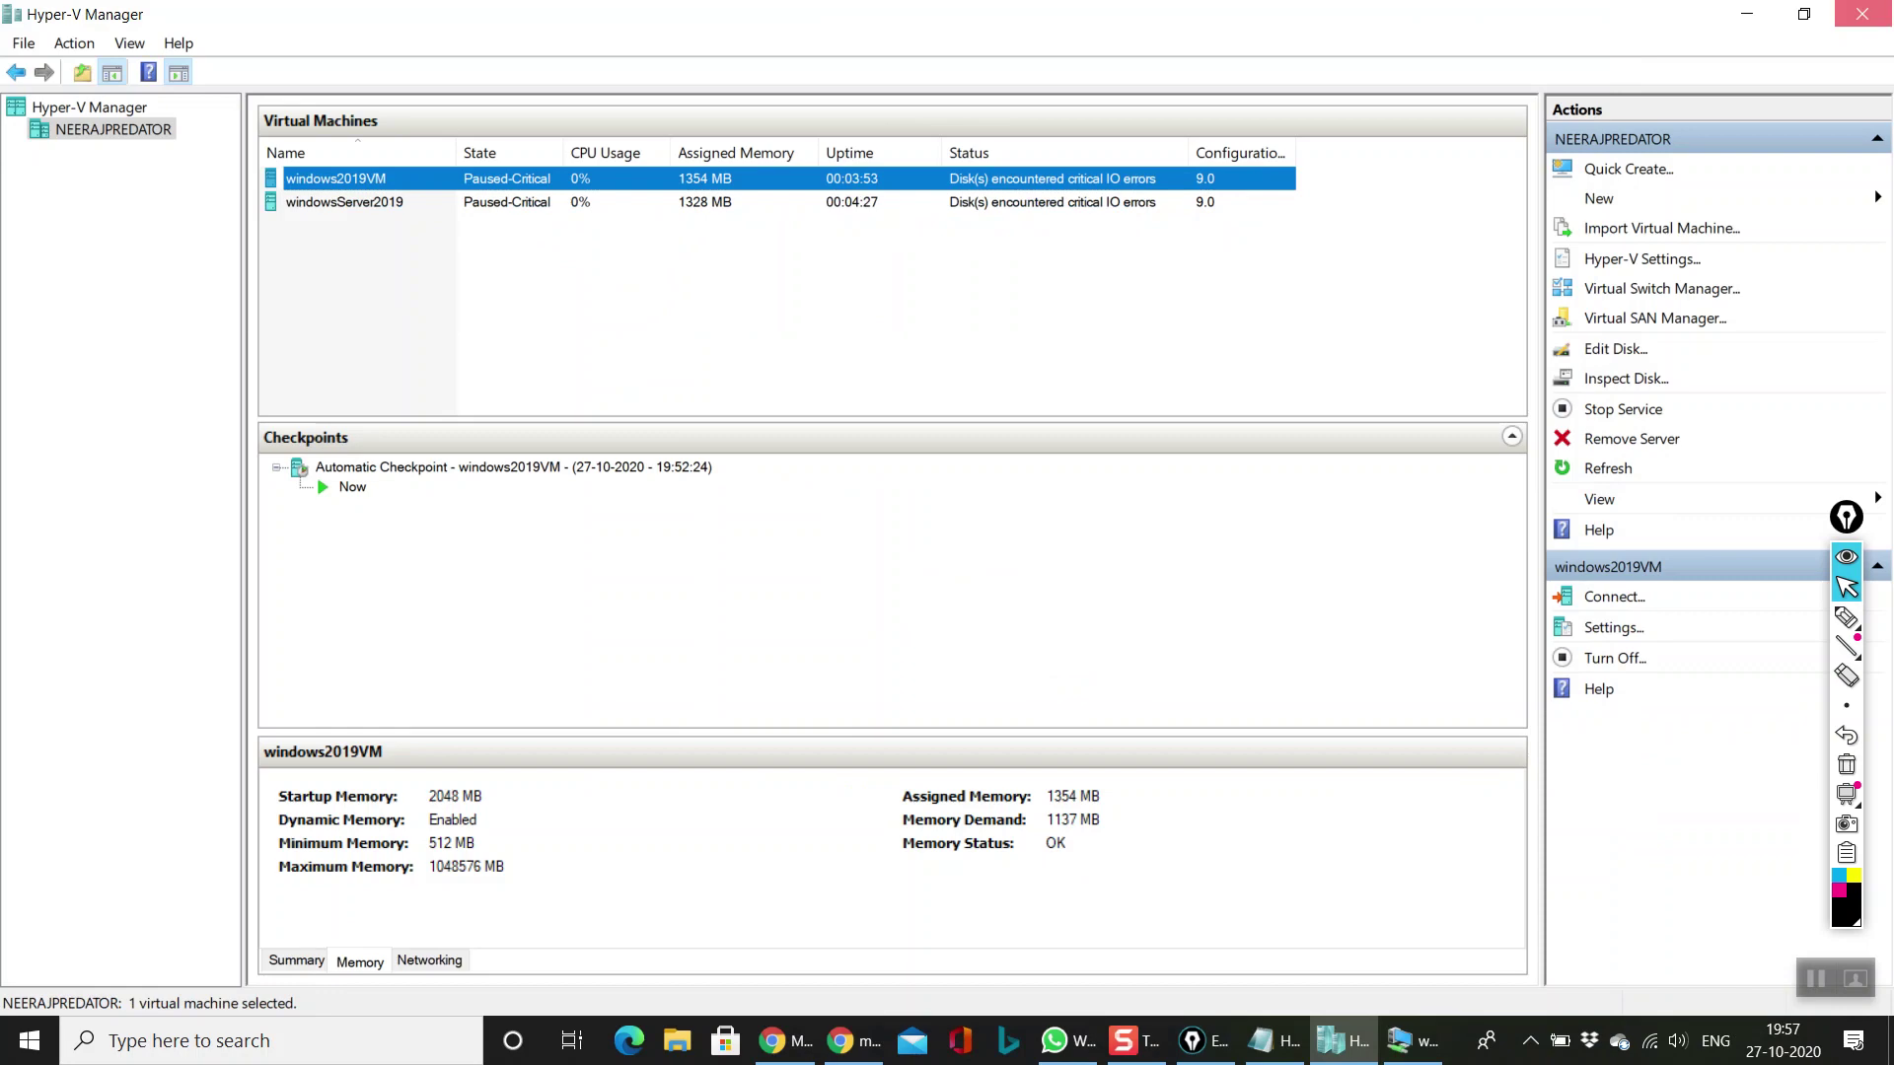
left_click(1861, 14)
right_click(838, 597)
Step: Refresh the desktop and close the windows2019VM console window
left_click(912, 671)
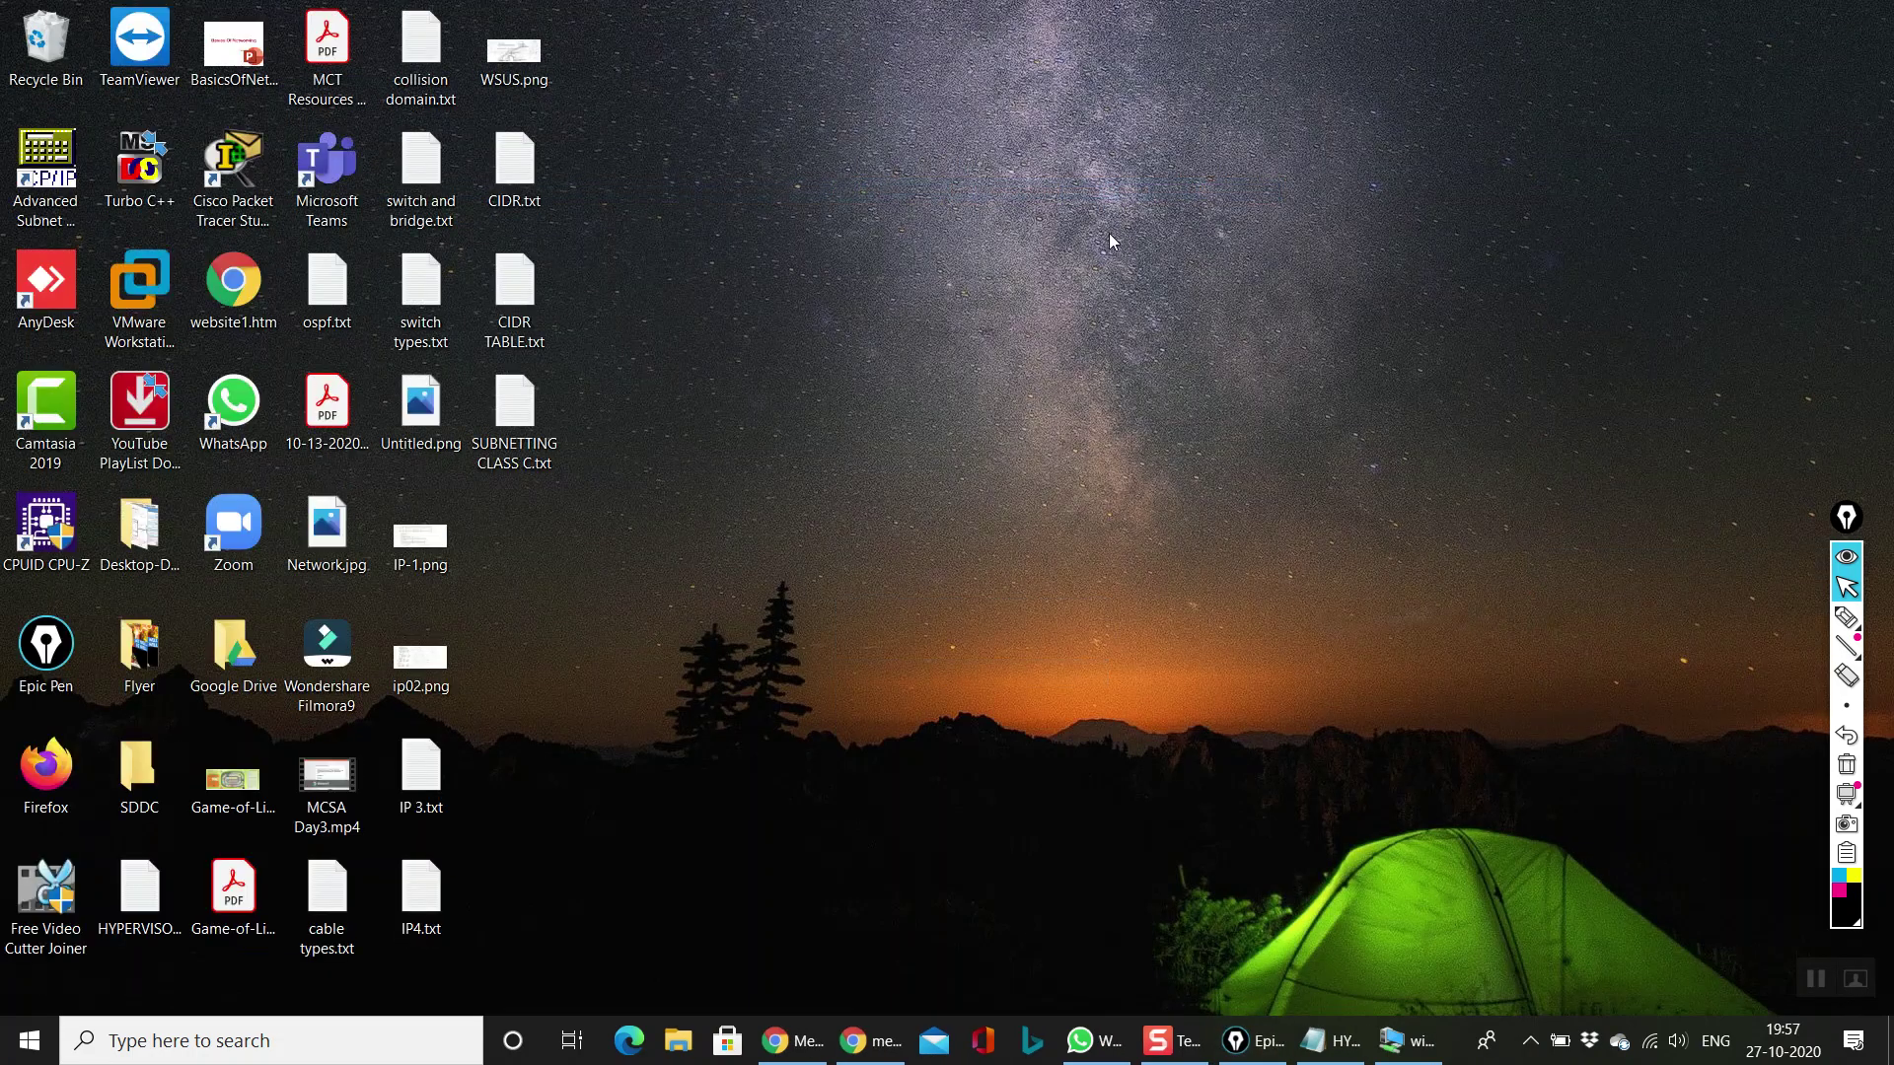
left_click(1405, 1040)
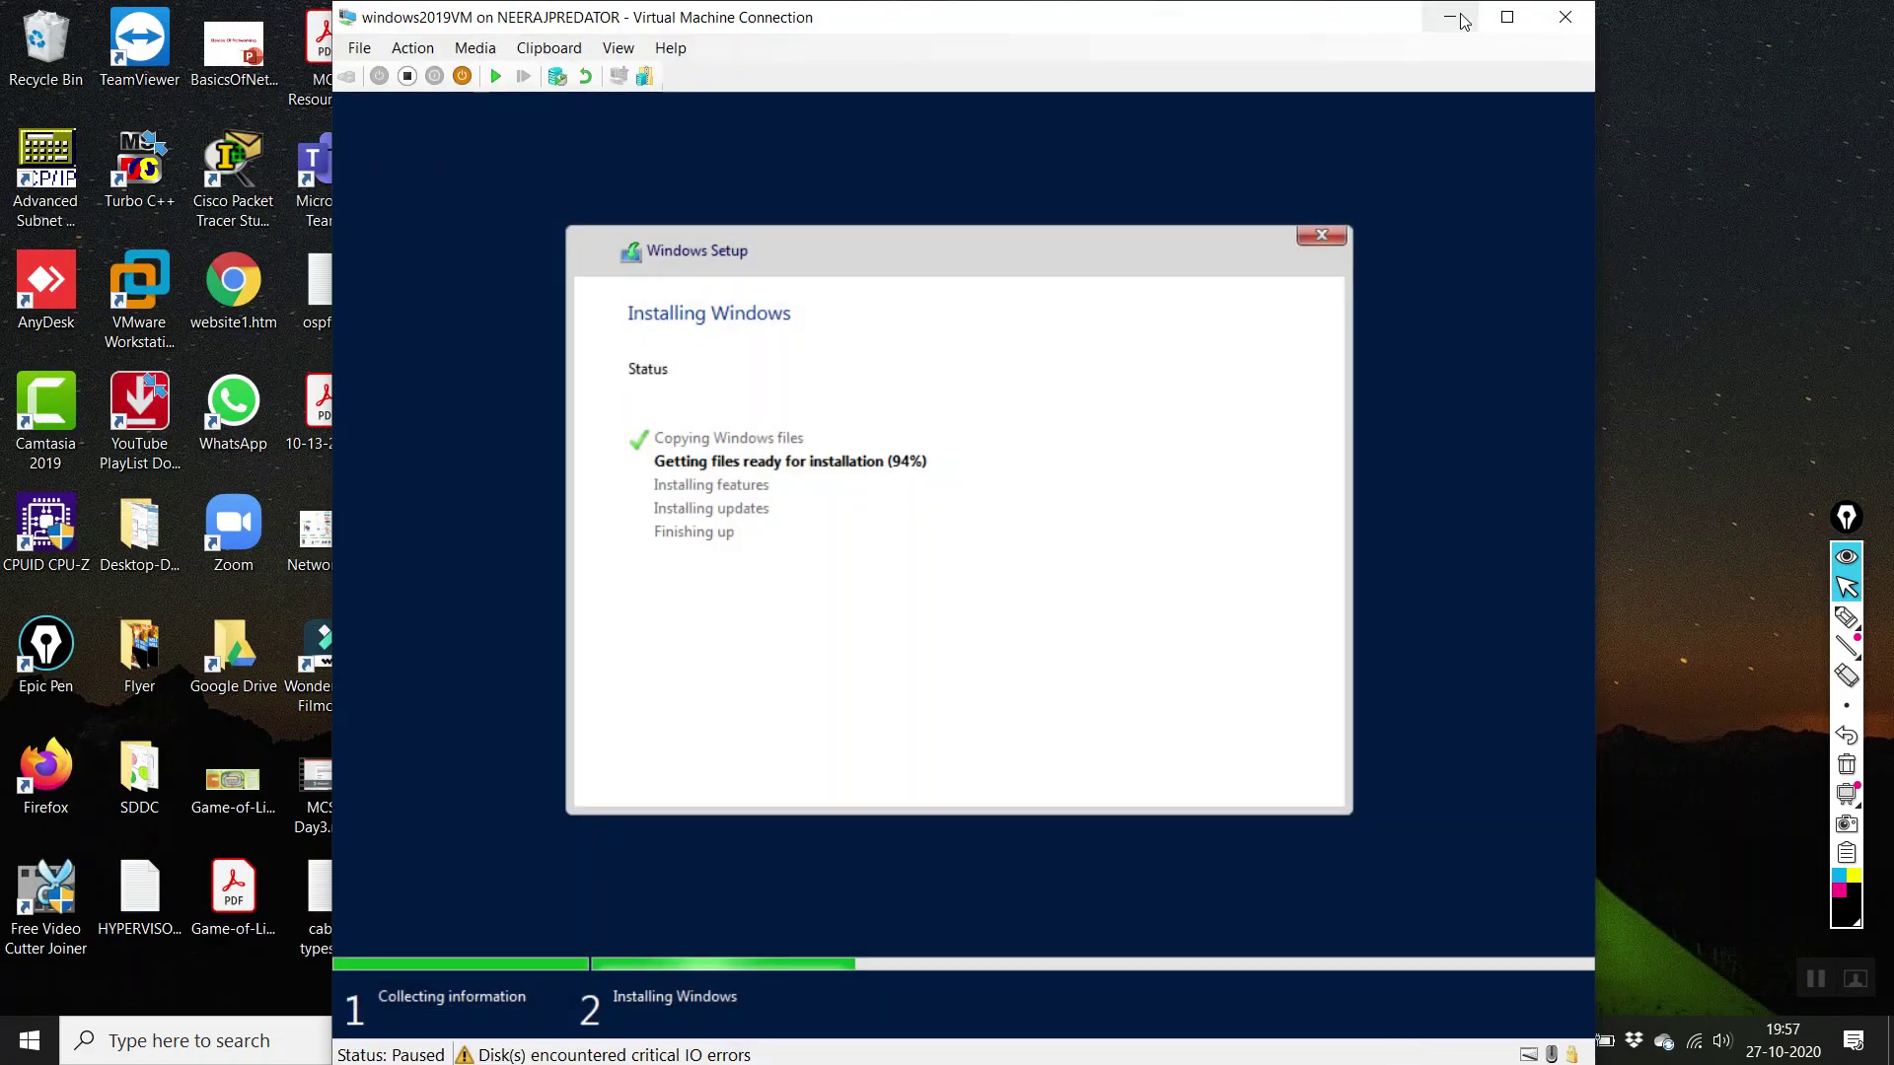
left_click(1565, 17)
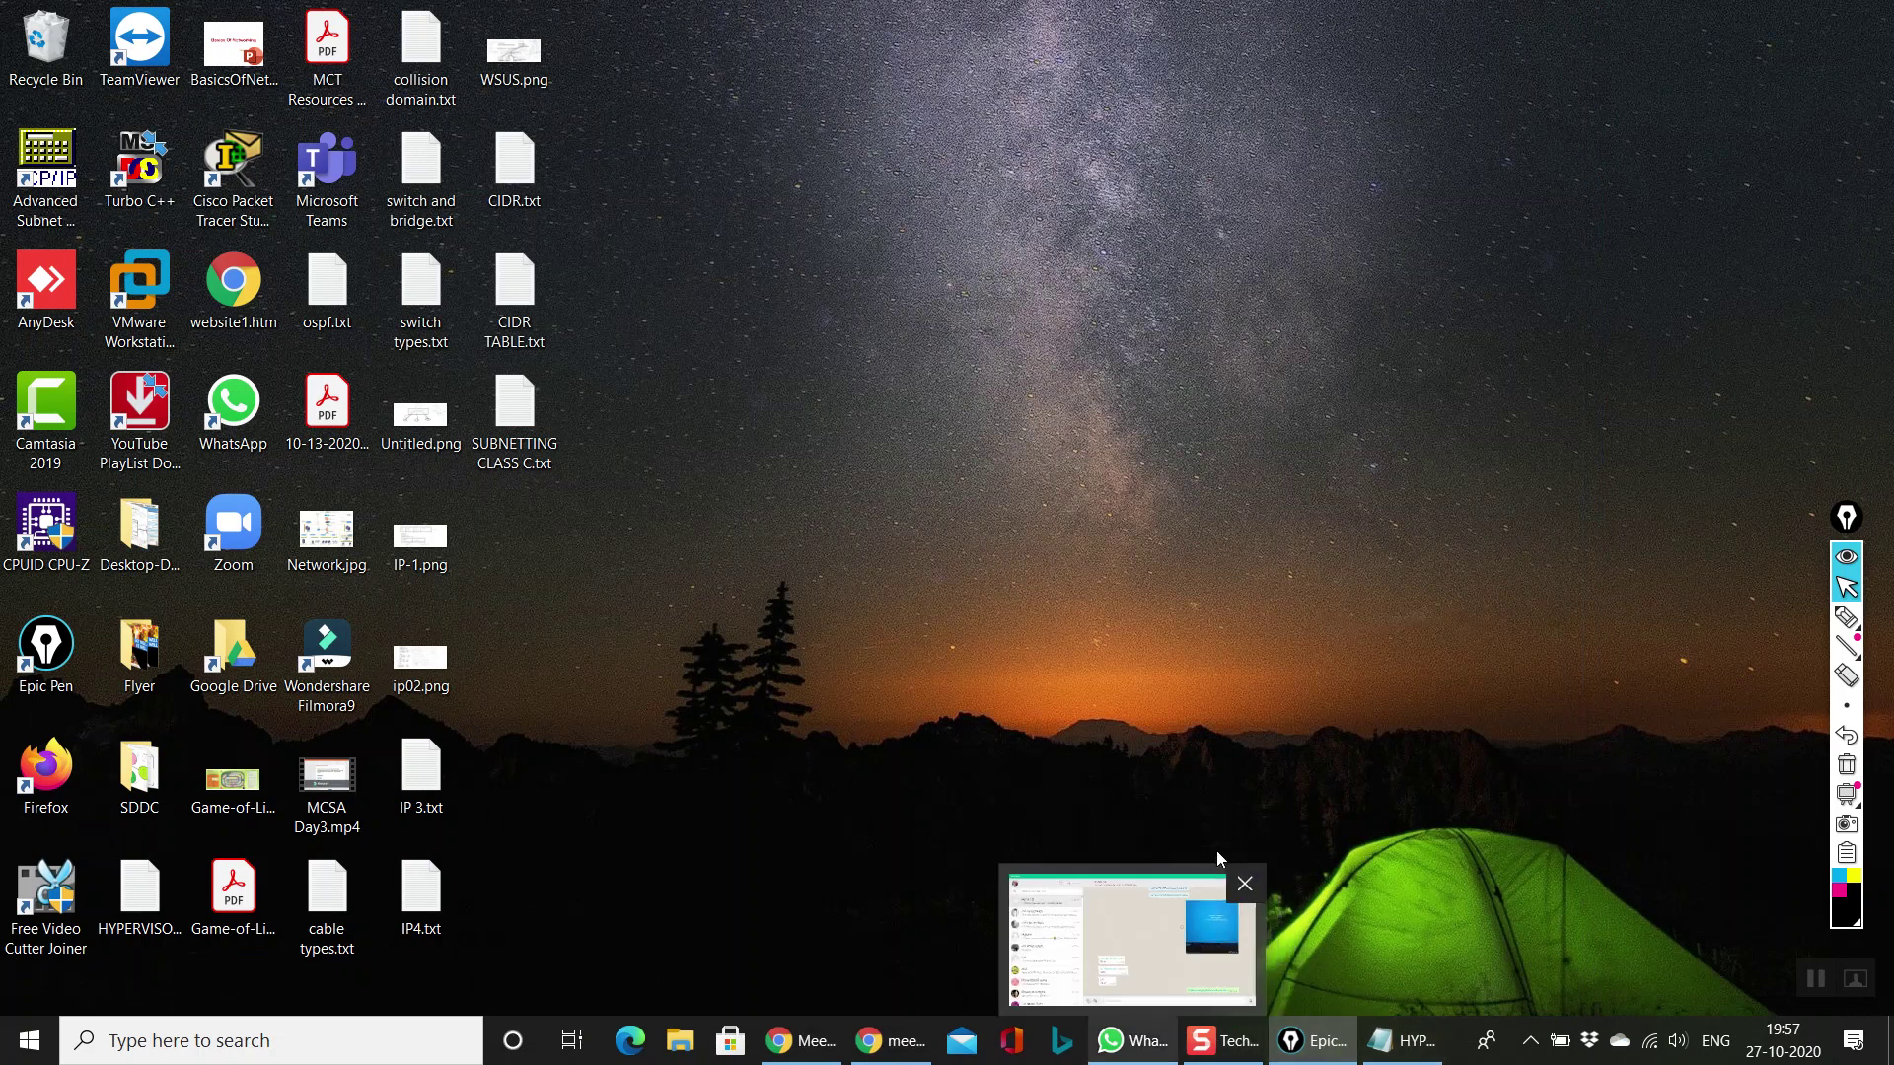
Step: Read the HYPERVISOR.txt notes in Notepad, close them, and refresh the desktop
left_click(1401, 1041)
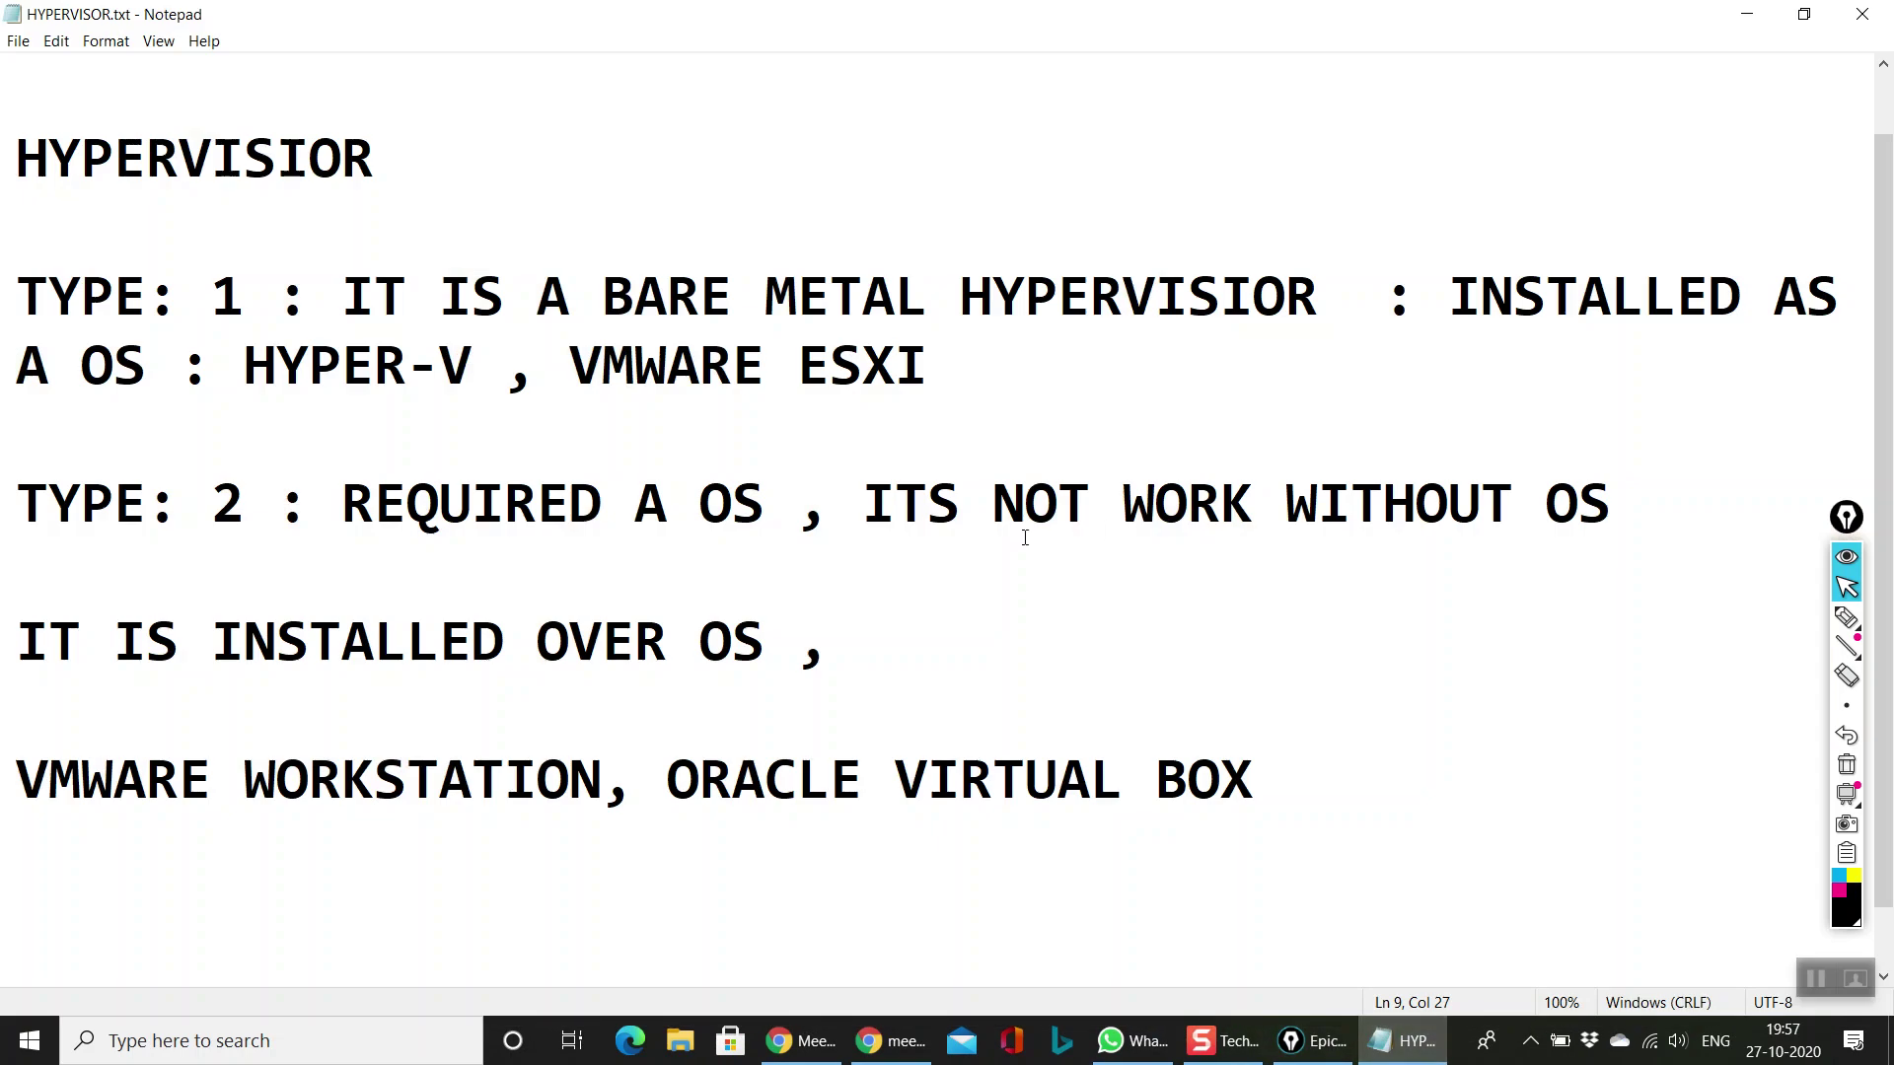
left_click(1379, 791)
left_click(1863, 14)
right_click(911, 383)
left_click(962, 454)
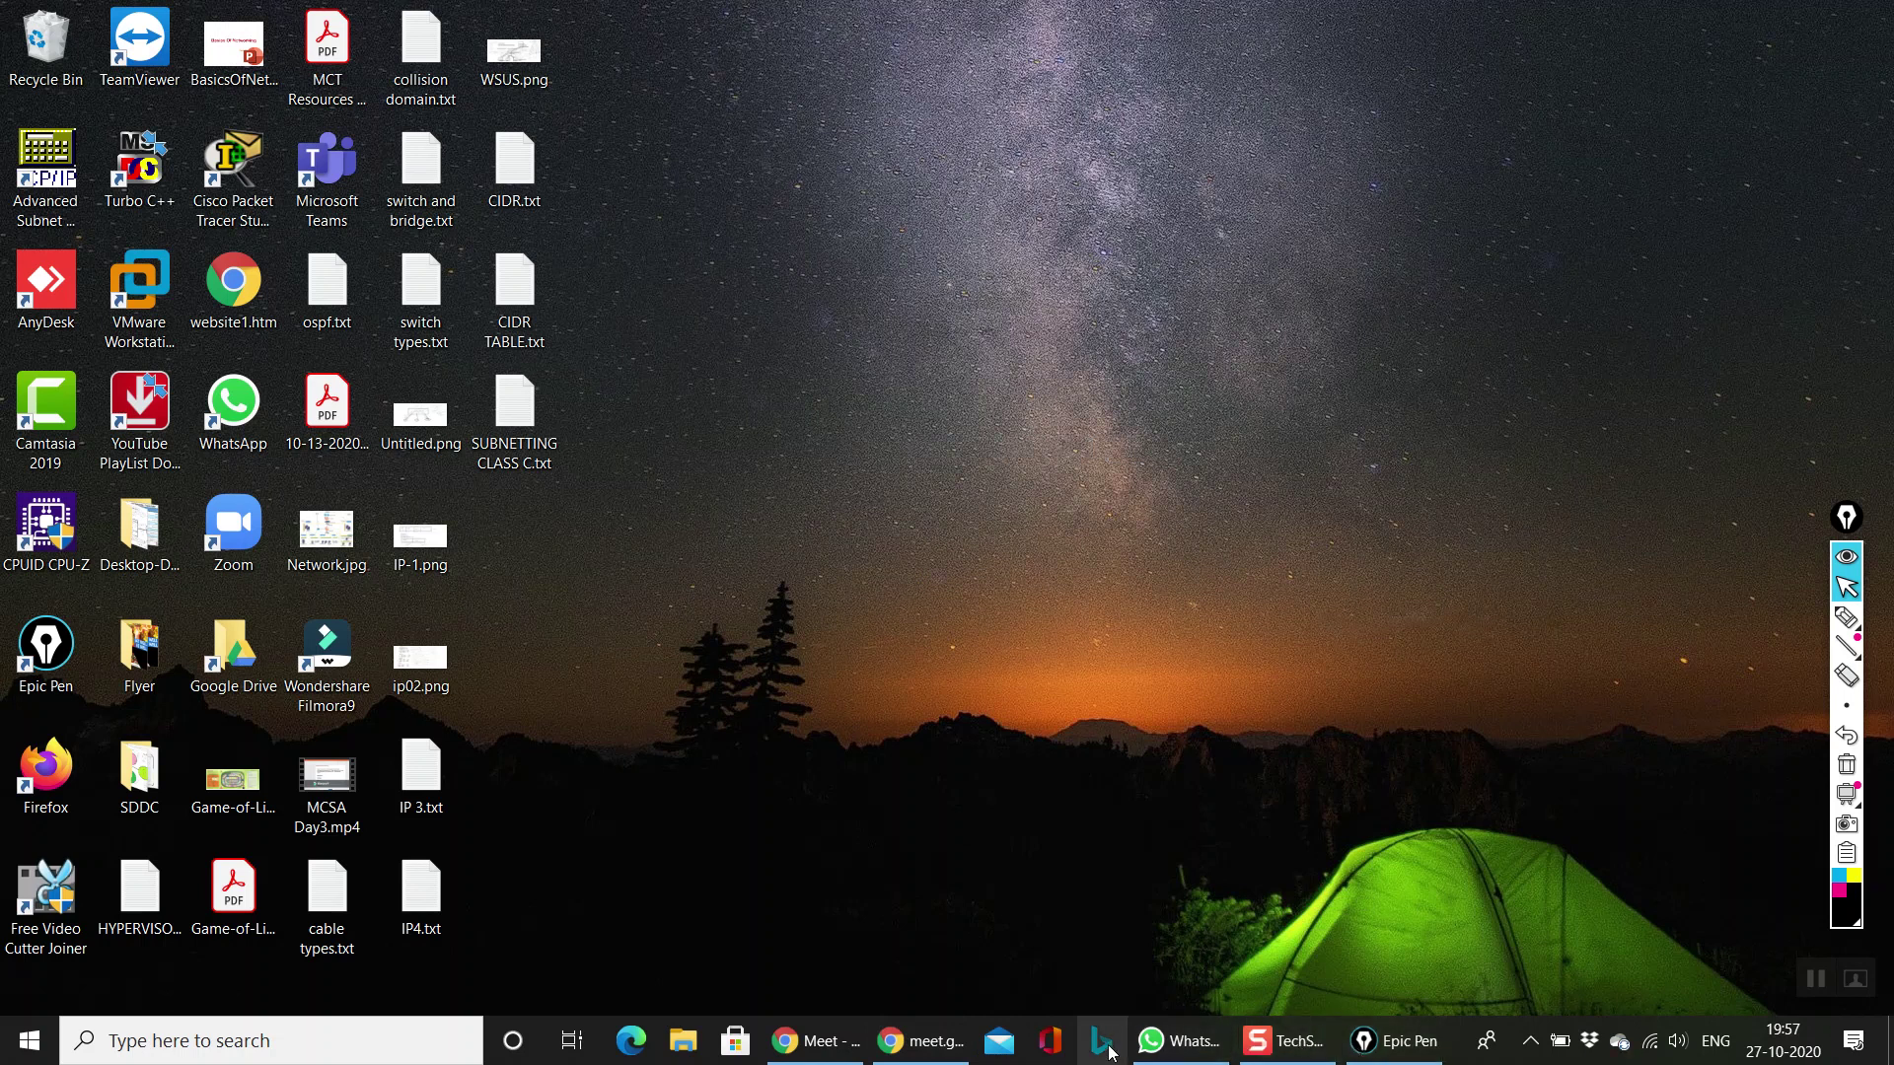
left_click(1287, 1052)
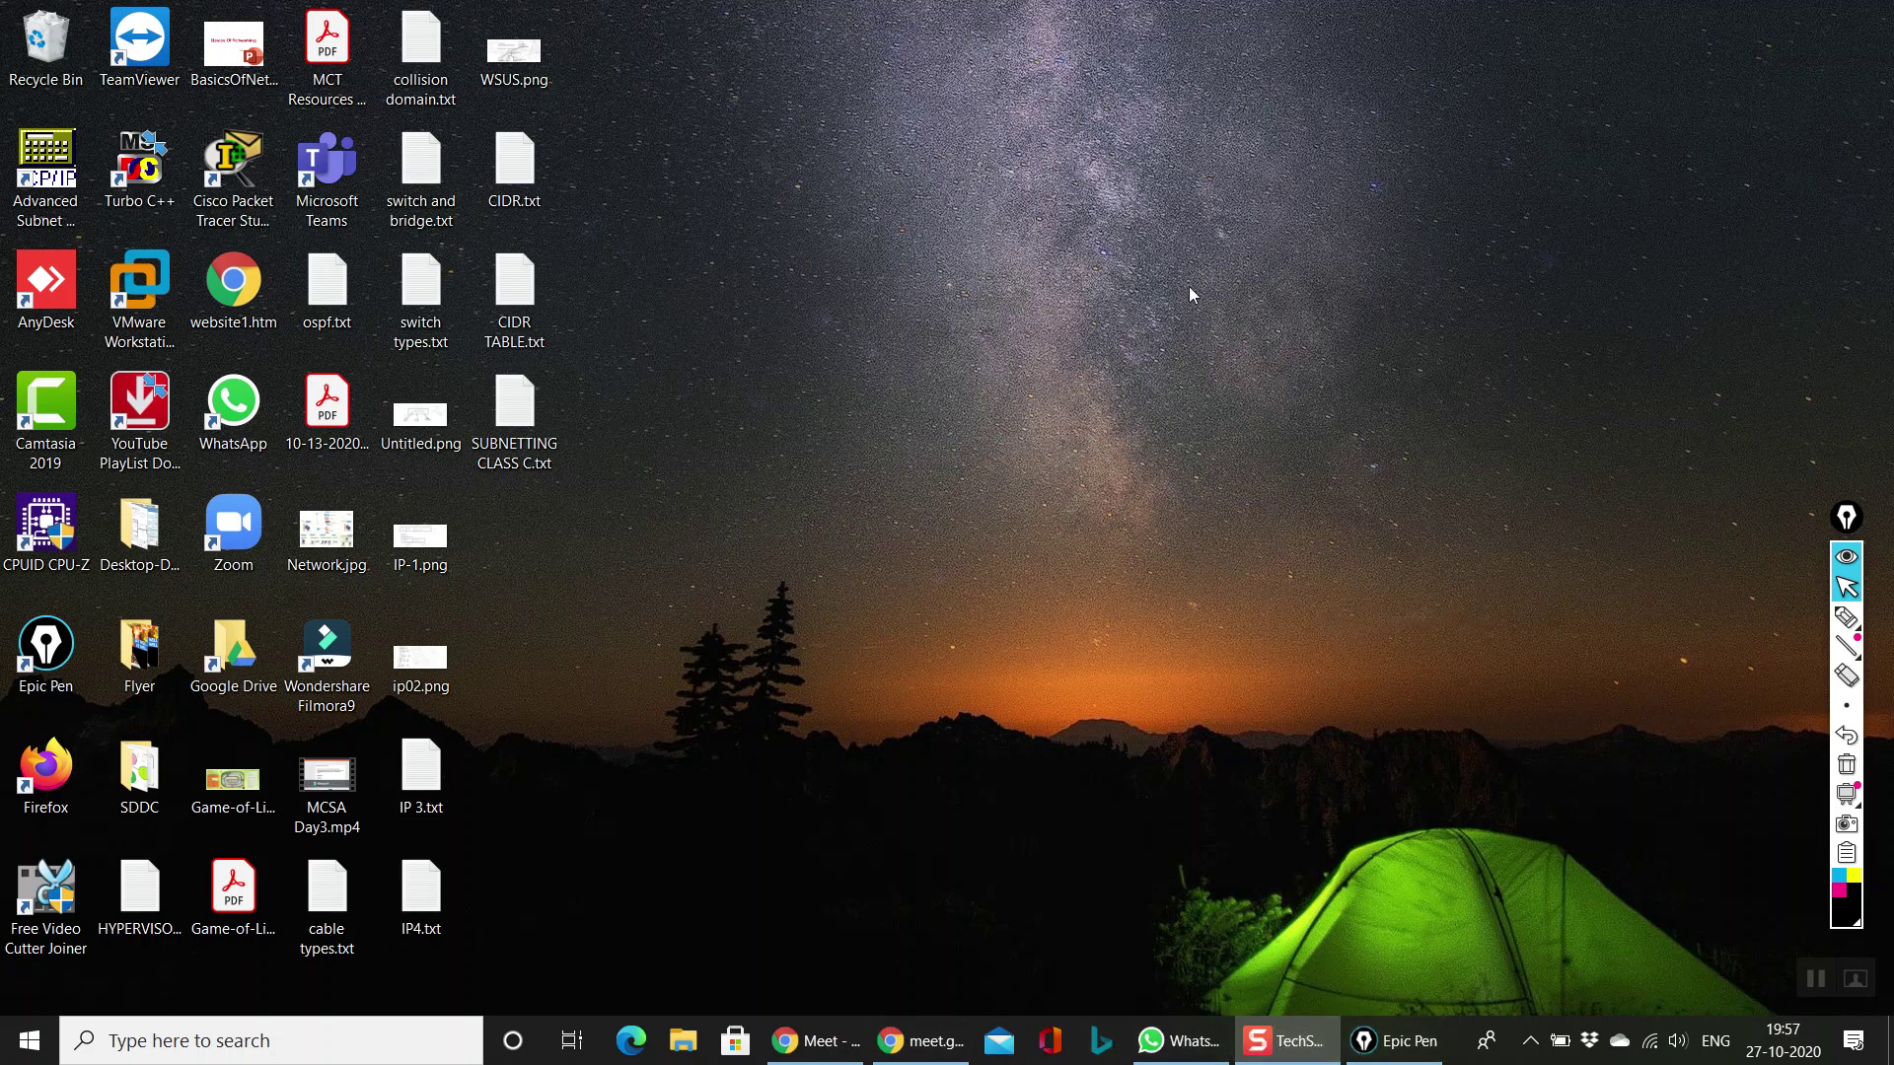